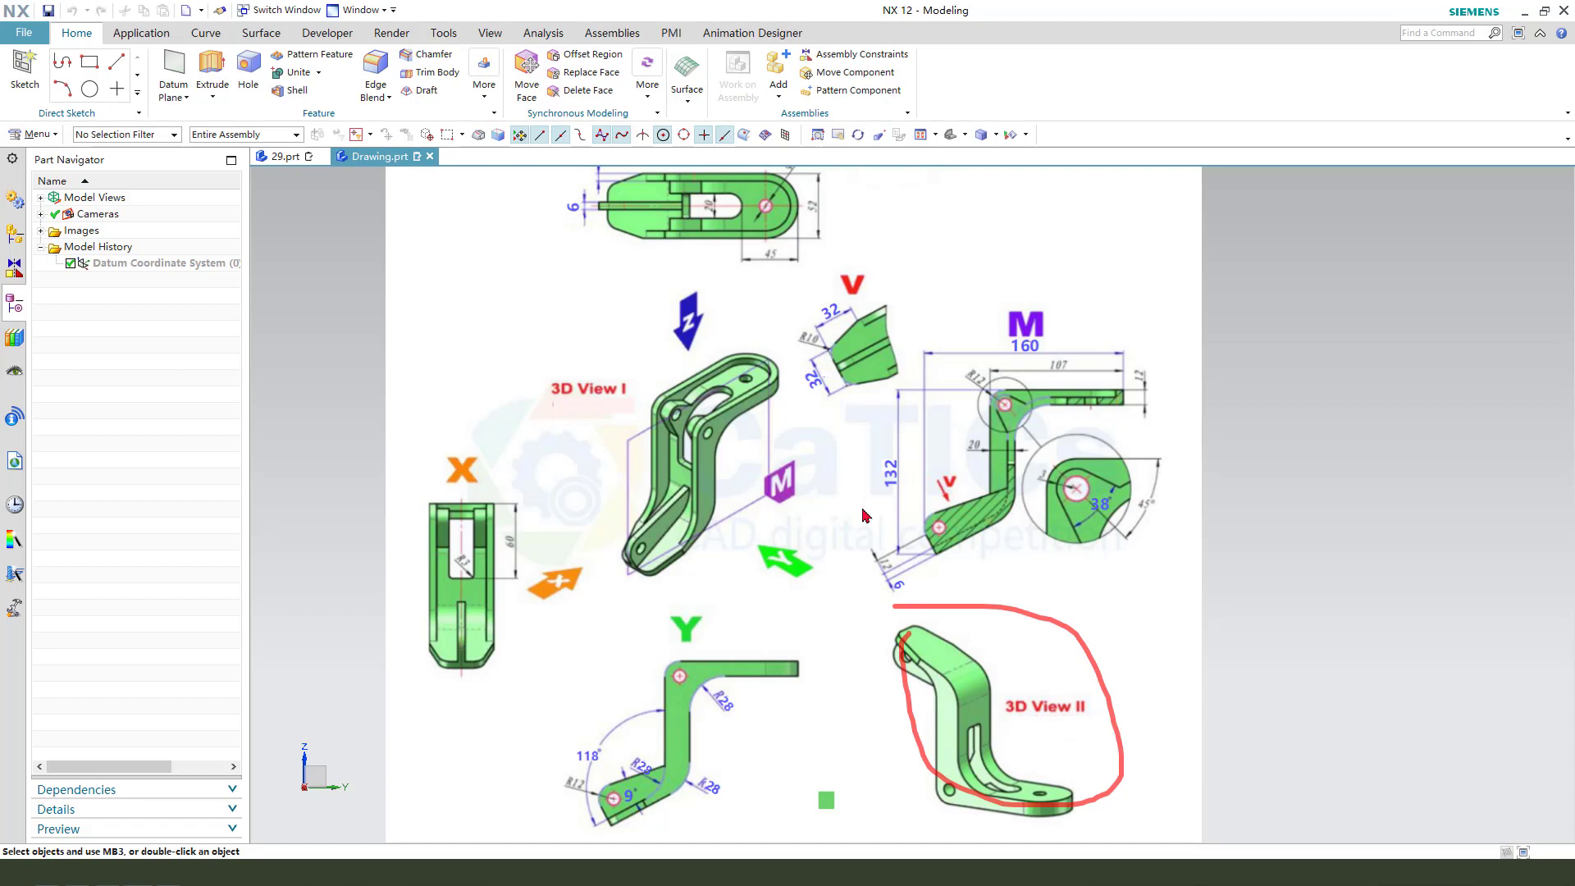
Examine the bracket's views, section M and overall dimensions in the reference drawing
{"action": "left_click_drag", "start_coordinate": [872, 32], "coordinate": [978, 32]}
{"action": "left_click_drag", "start_coordinate": [875, 39], "coordinate": [837, 97]}
{"action": "left_click_drag", "start_coordinate": [875, 38], "coordinate": [910, 67]}
{"action": "key", "text": "Escape"}
{"action": "mouse_move", "coordinate": [1008, 203]}
{"action": "left_mouse_down"}
{"action": "mouse_move", "coordinate": [1159, 713]}
{"action": "mouse_move", "coordinate": [1154, 759]}
{"action": "left_mouse_up"}
{"action": "left_click_drag", "start_coordinate": [1155, 603], "coordinate": [1059, 592]}
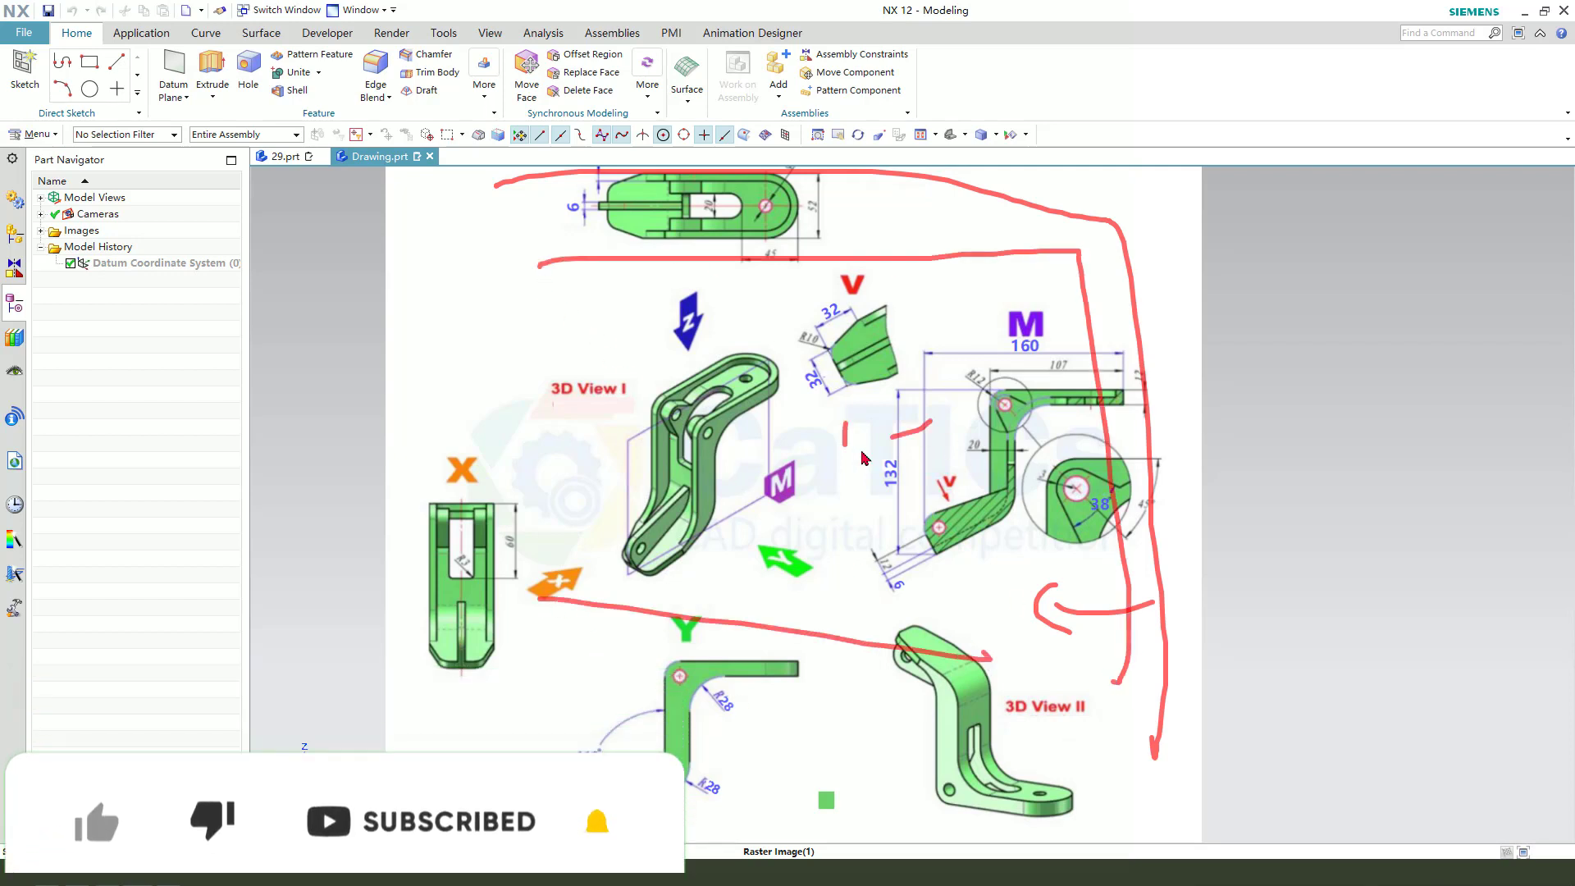
{"action": "key", "text": "Escape"}
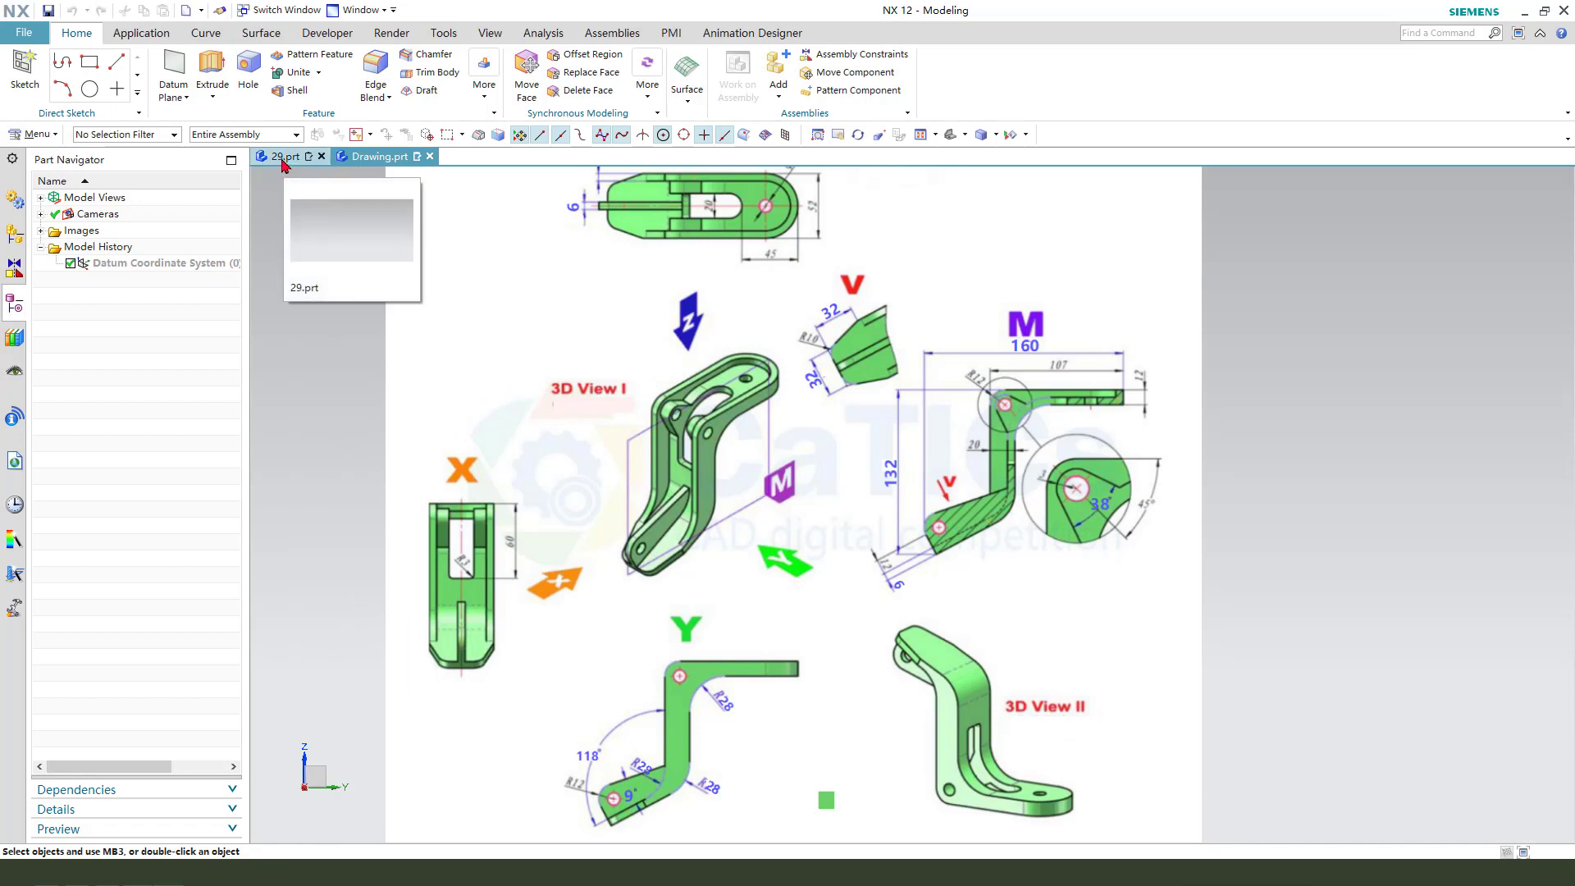
{"action": "left_click", "coordinate": [283, 157]}
{"action": "left_click", "coordinate": [379, 156]}
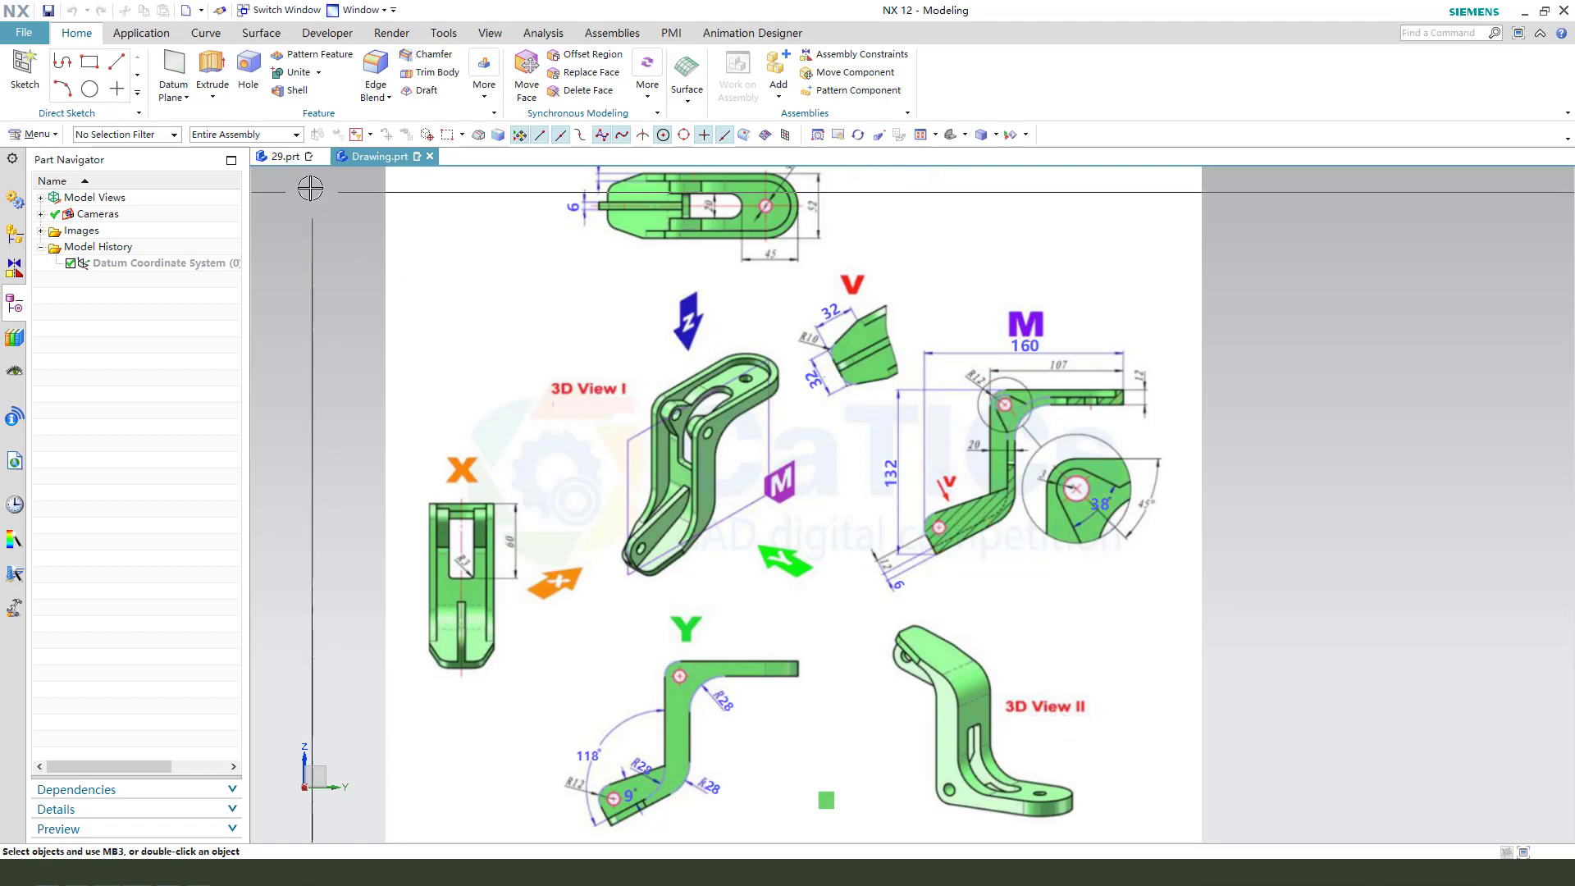
In 29.prt, start an Extrude section sketch on the XZ plane and draw the upper arm from the origin, about 56 mm long and 6 mm thick
{"action": "left_click", "coordinate": [286, 157]}
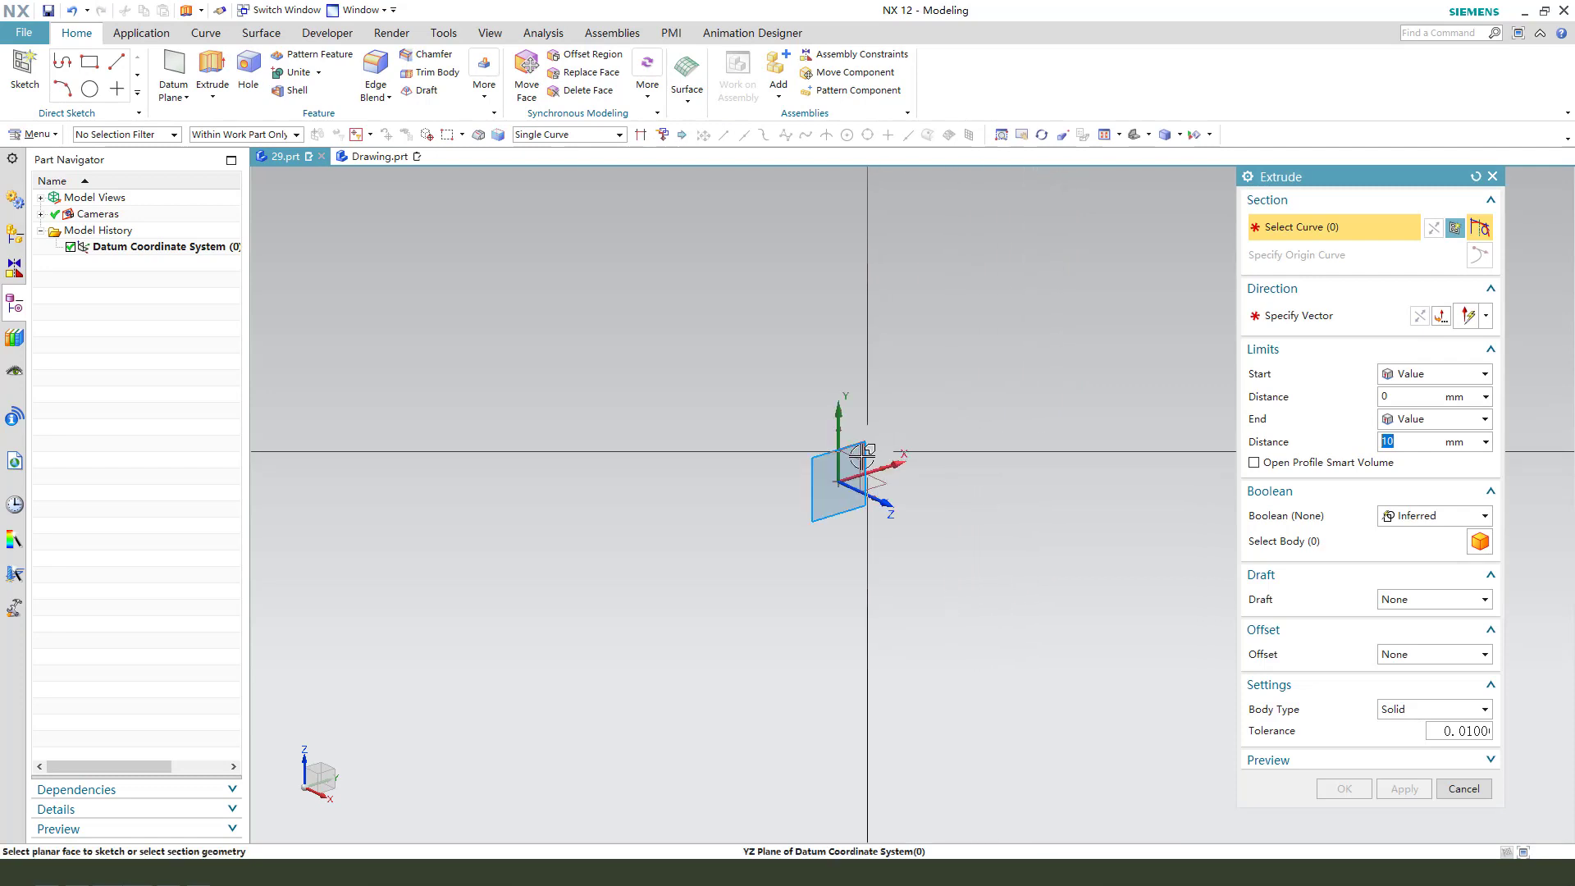
{"action": "left_click", "coordinate": [862, 453]}
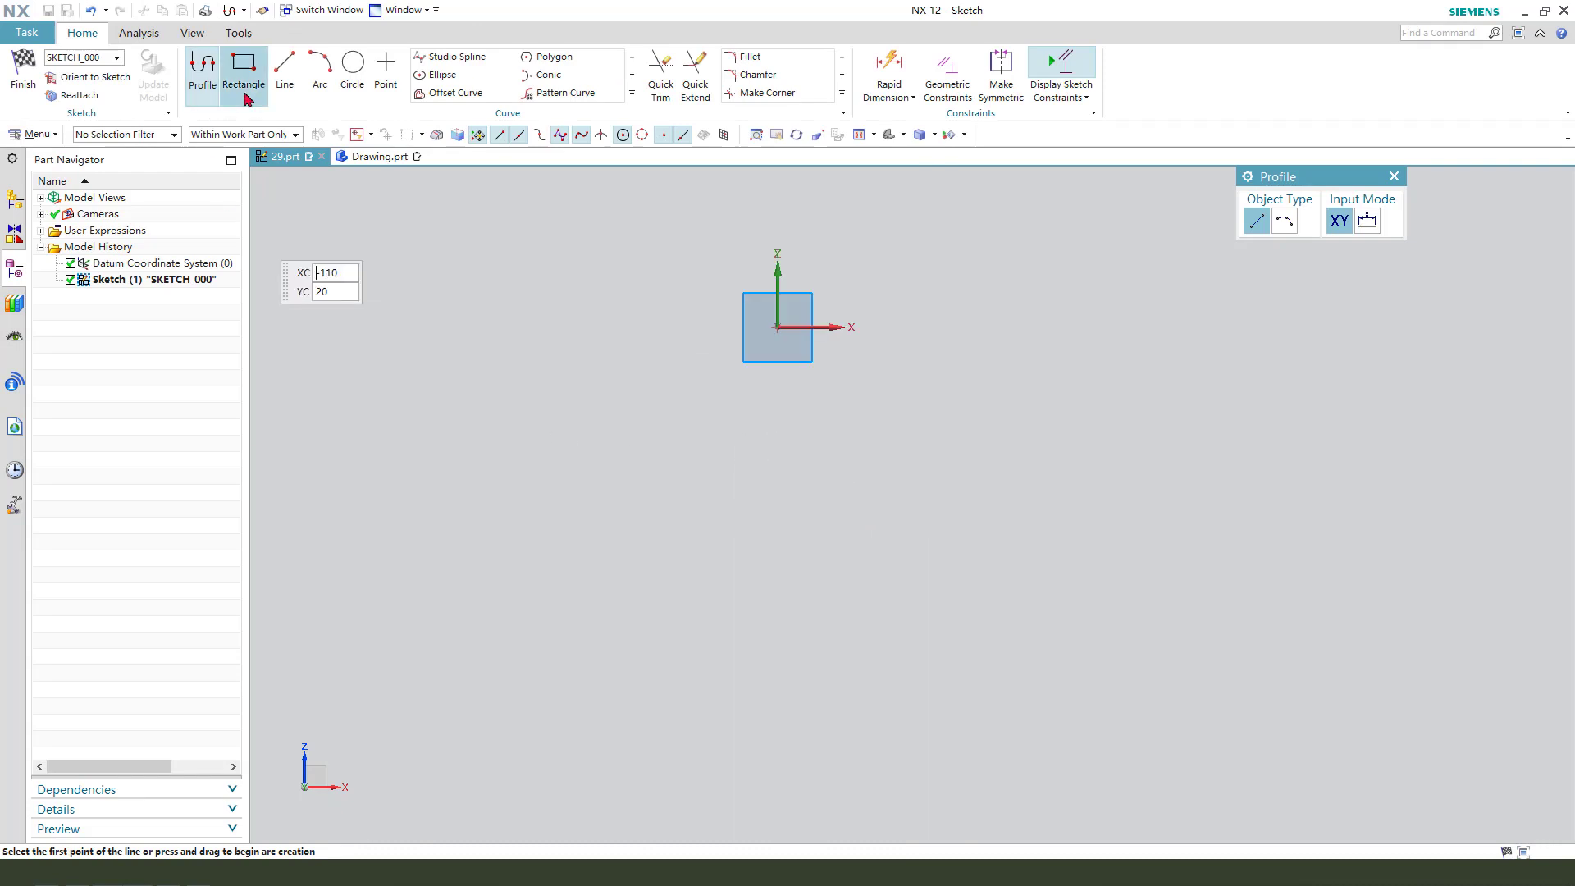
{"action": "left_click", "coordinate": [776, 328]}
{"action": "left_click", "coordinate": [1044, 326]}
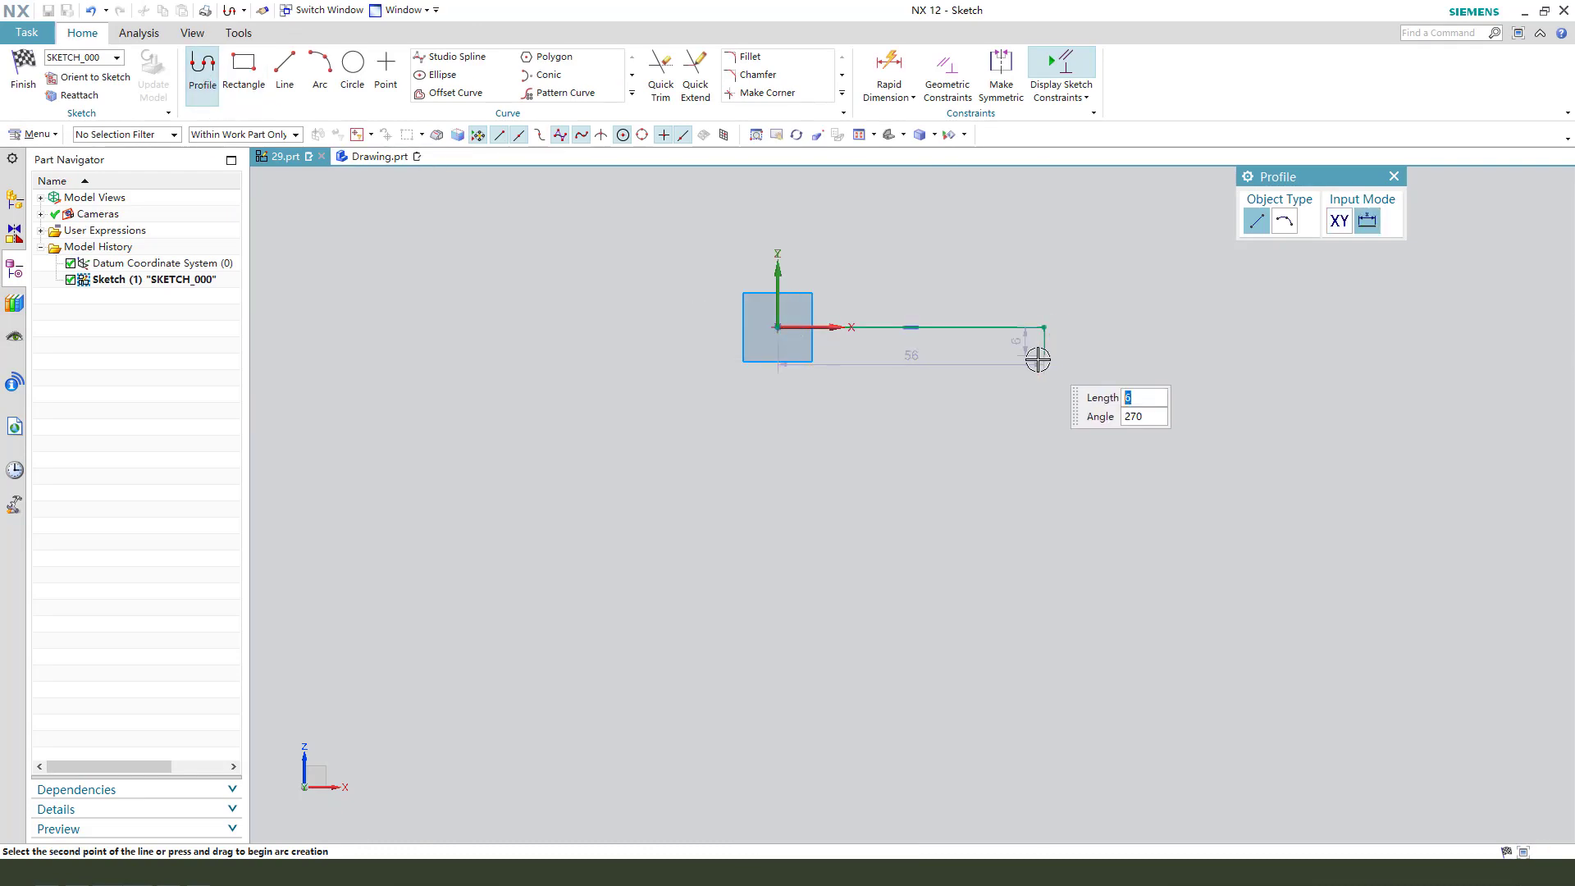
{"action": "left_click", "coordinate": [1044, 357]}
{"action": "left_click", "coordinate": [803, 346]}
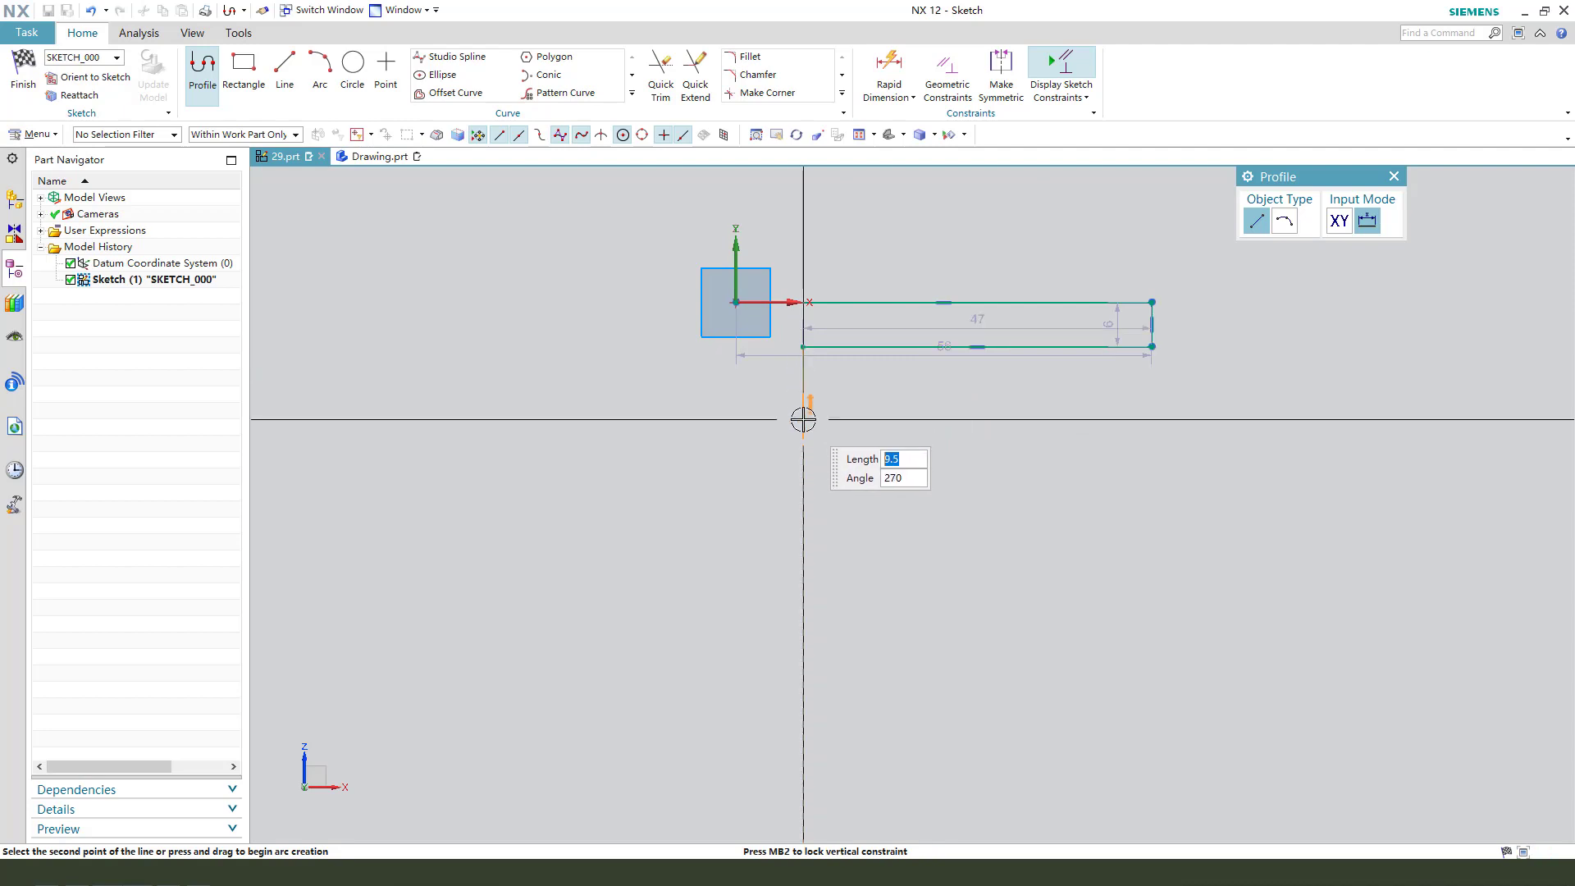
Continue the profile with a vertical line about 30 mm long, a sloped line about 40 mm long and a perpendicular end line about 17 mm long
{"action": "scroll", "coordinate": [805, 443], "scroll_direction": "down", "scroll_amount": 3}
{"action": "left_click", "coordinate": [804, 508]}
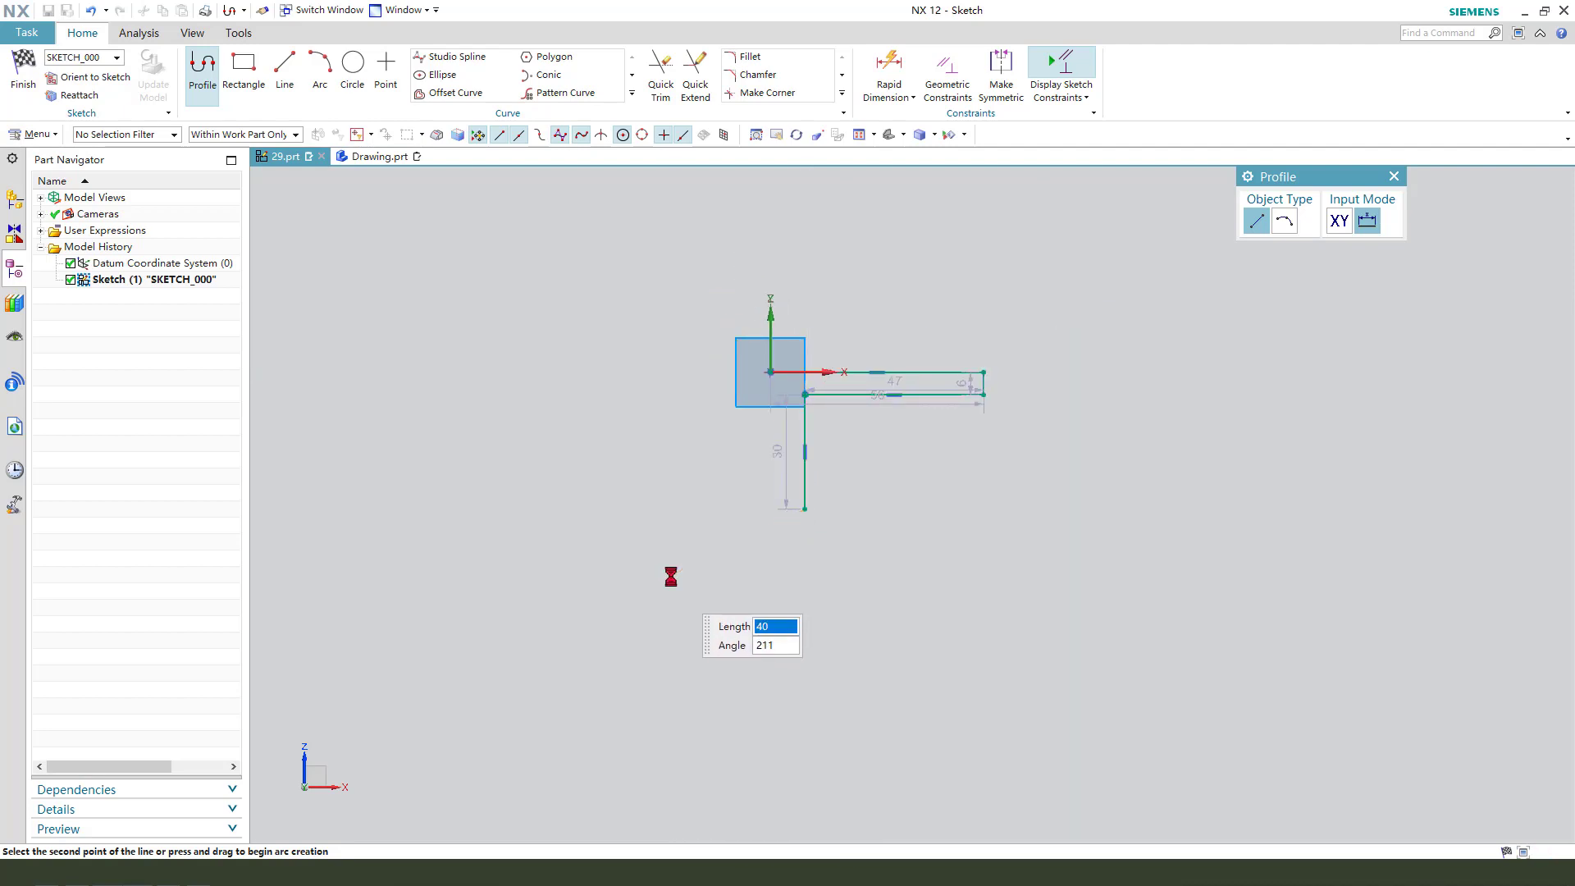
{"action": "left_click", "coordinate": [674, 587]}
{"action": "scroll", "coordinate": [640, 533], "scroll_direction": "up", "scroll_amount": 4}
{"action": "left_click", "coordinate": [640, 529]}
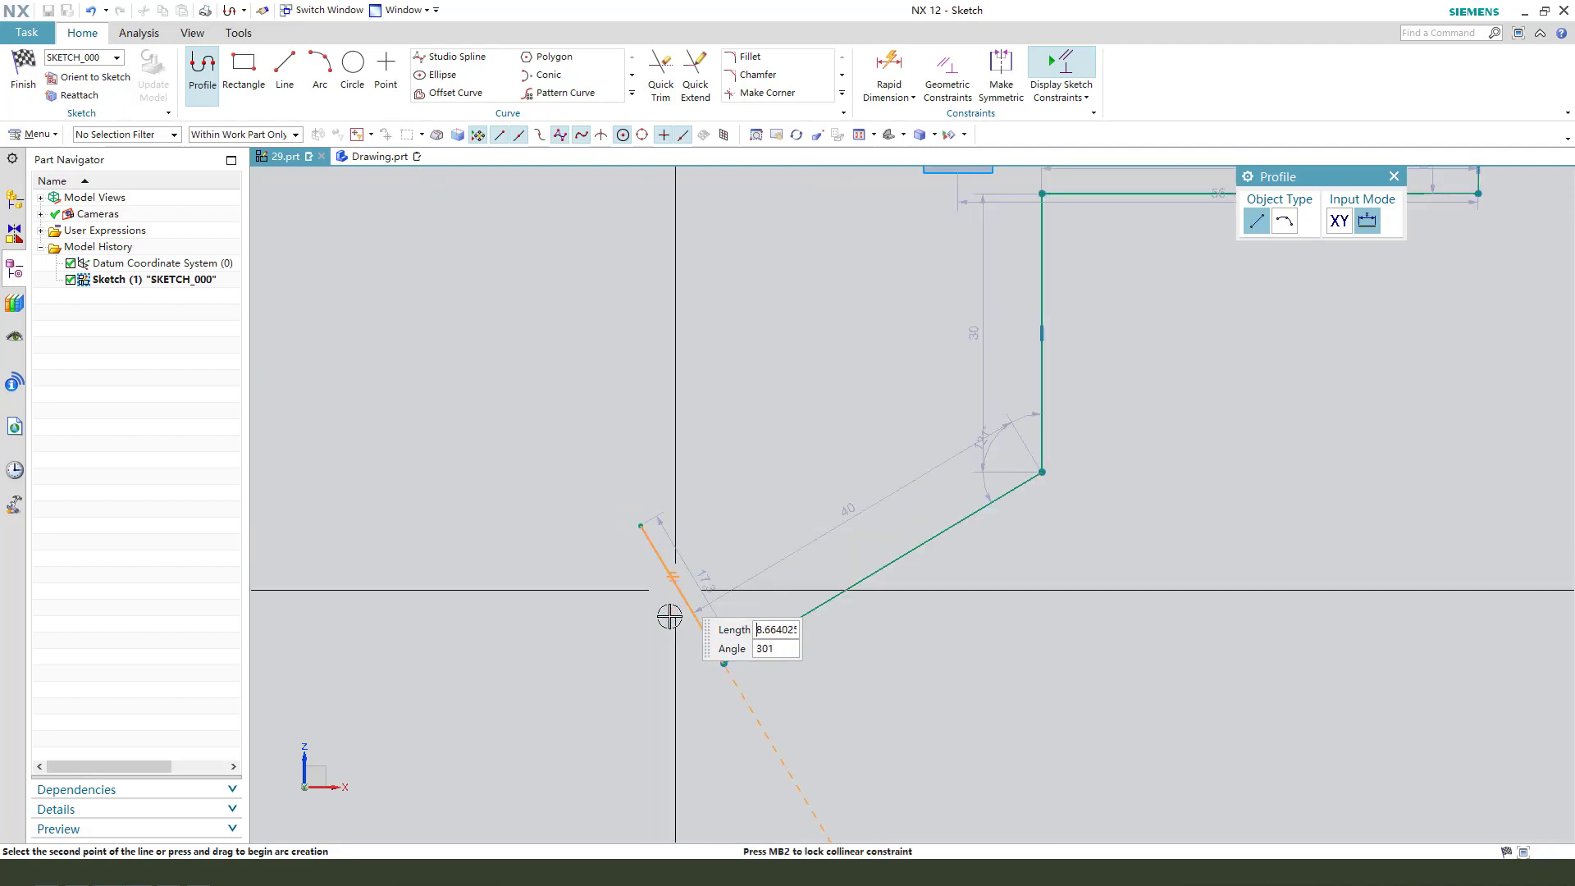
Draw the outer side from the origin with a vertical line about 32 mm long and a parallel sloped line about 40 mm long crossing the end line
{"action": "scroll", "coordinate": [671, 598], "scroll_direction": "down", "scroll_amount": 3}
{"action": "middle_click", "coordinate": [745, 485]}
{"action": "key", "text": "Return"}
{"action": "scroll", "coordinate": [801, 530], "scroll_direction": "up", "scroll_amount": 2}
{"action": "left_click", "coordinate": [815, 530]}
{"action": "left_click", "coordinate": [563, 683]}
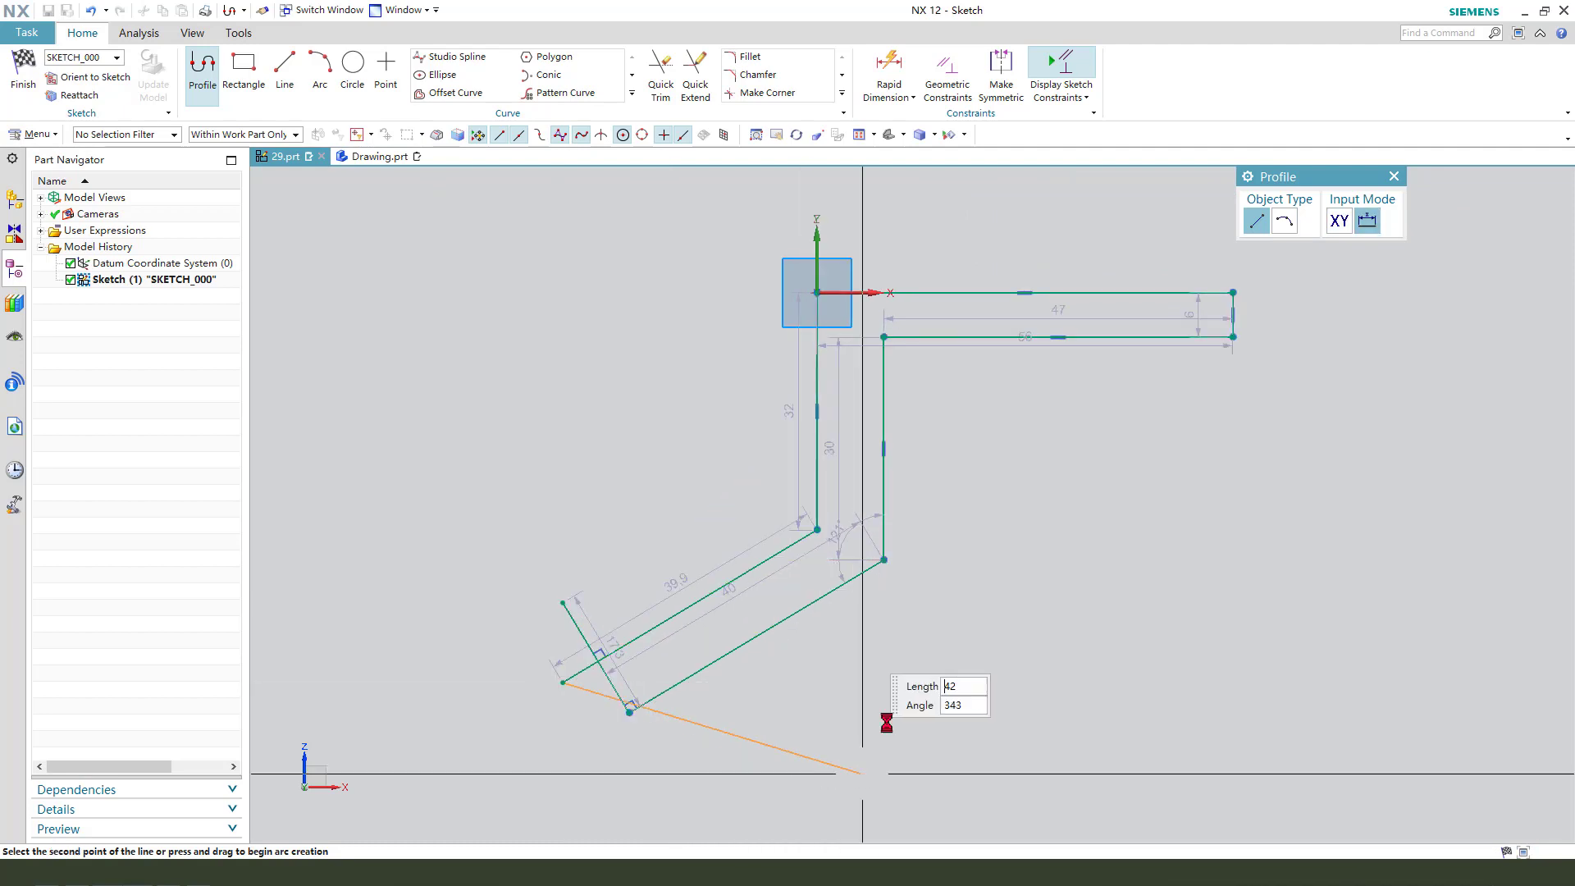
{"action": "key", "text": "Escape"}
{"action": "key", "text": "Escape"}
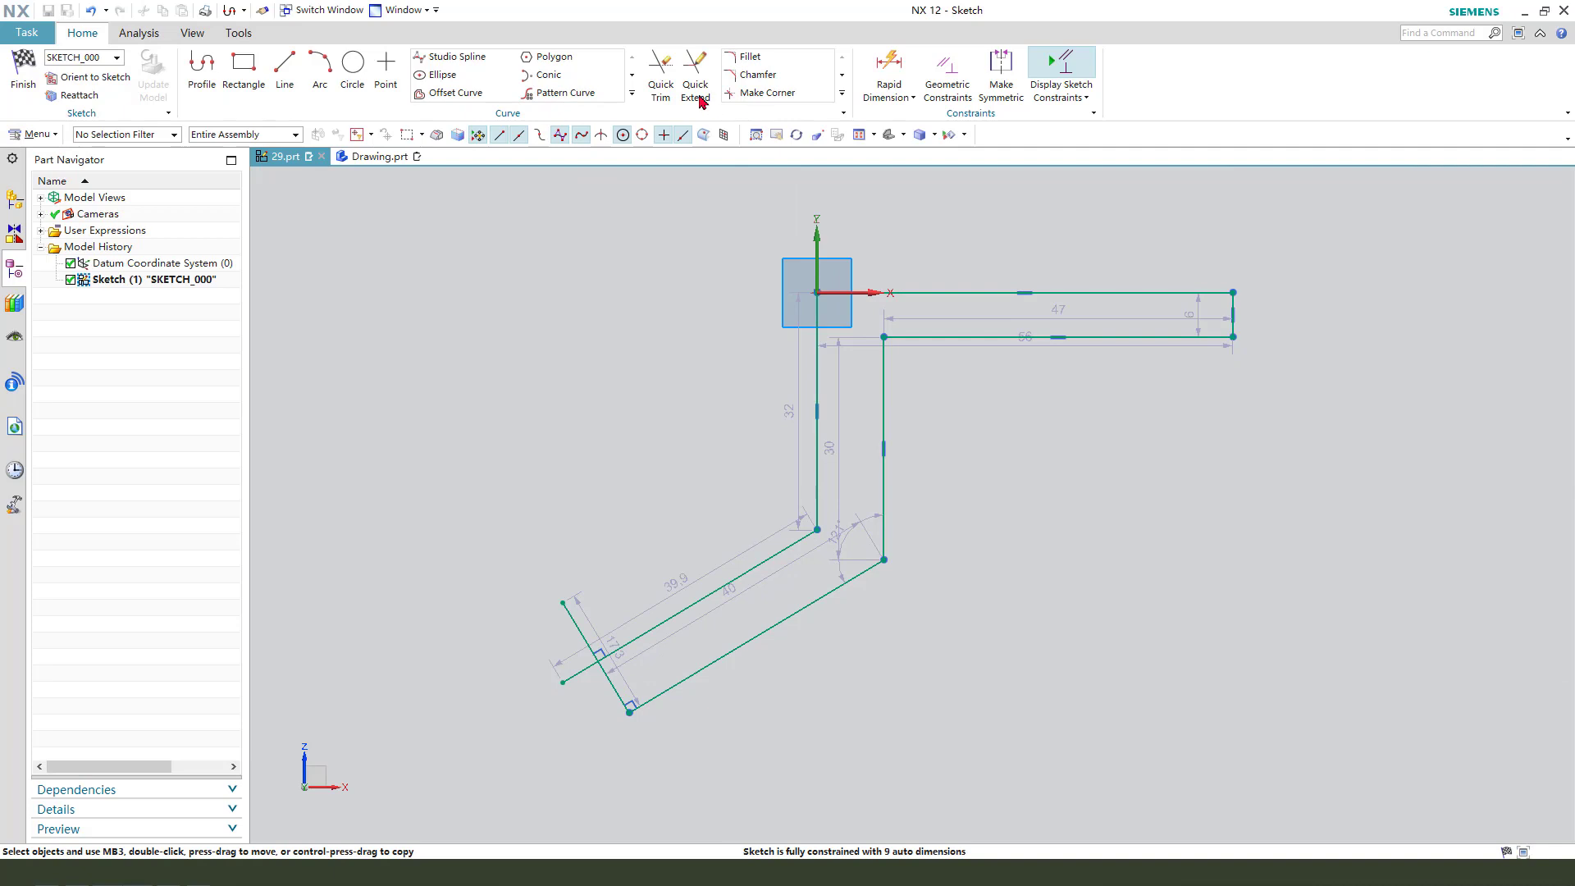
Trim the sloped line's overhang beyond the lower leg's end line
{"action": "left_click", "coordinate": [659, 76]}
{"action": "left_click", "coordinate": [569, 679]}
{"action": "key", "text": "Escape"}
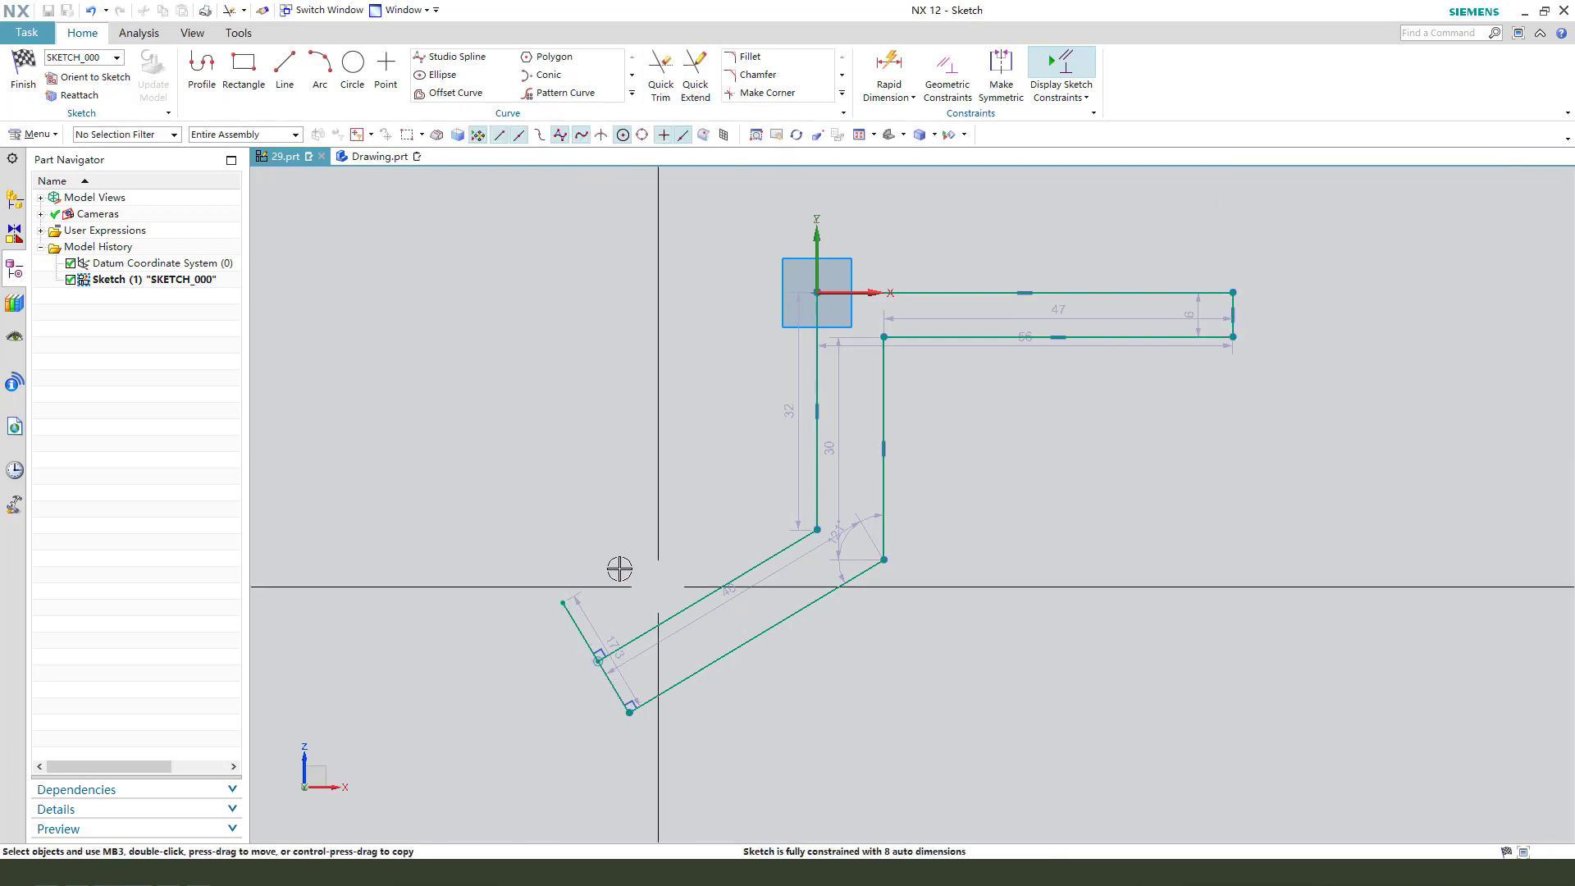
Set the upper arm's thickness dimension at its free end to 12 mm
{"action": "scroll", "coordinate": [626, 566], "scroll_direction": "down", "scroll_amount": 2}
{"action": "scroll", "coordinate": [812, 509], "scroll_direction": "up", "scroll_amount": 1}
{"action": "scroll", "coordinate": [1054, 379], "scroll_direction": "up", "scroll_amount": 1}
{"action": "left_click_drag", "start_coordinate": [1053, 379], "coordinate": [1106, 321]}
{"action": "scroll", "coordinate": [1062, 324], "scroll_direction": "down", "scroll_amount": 1}
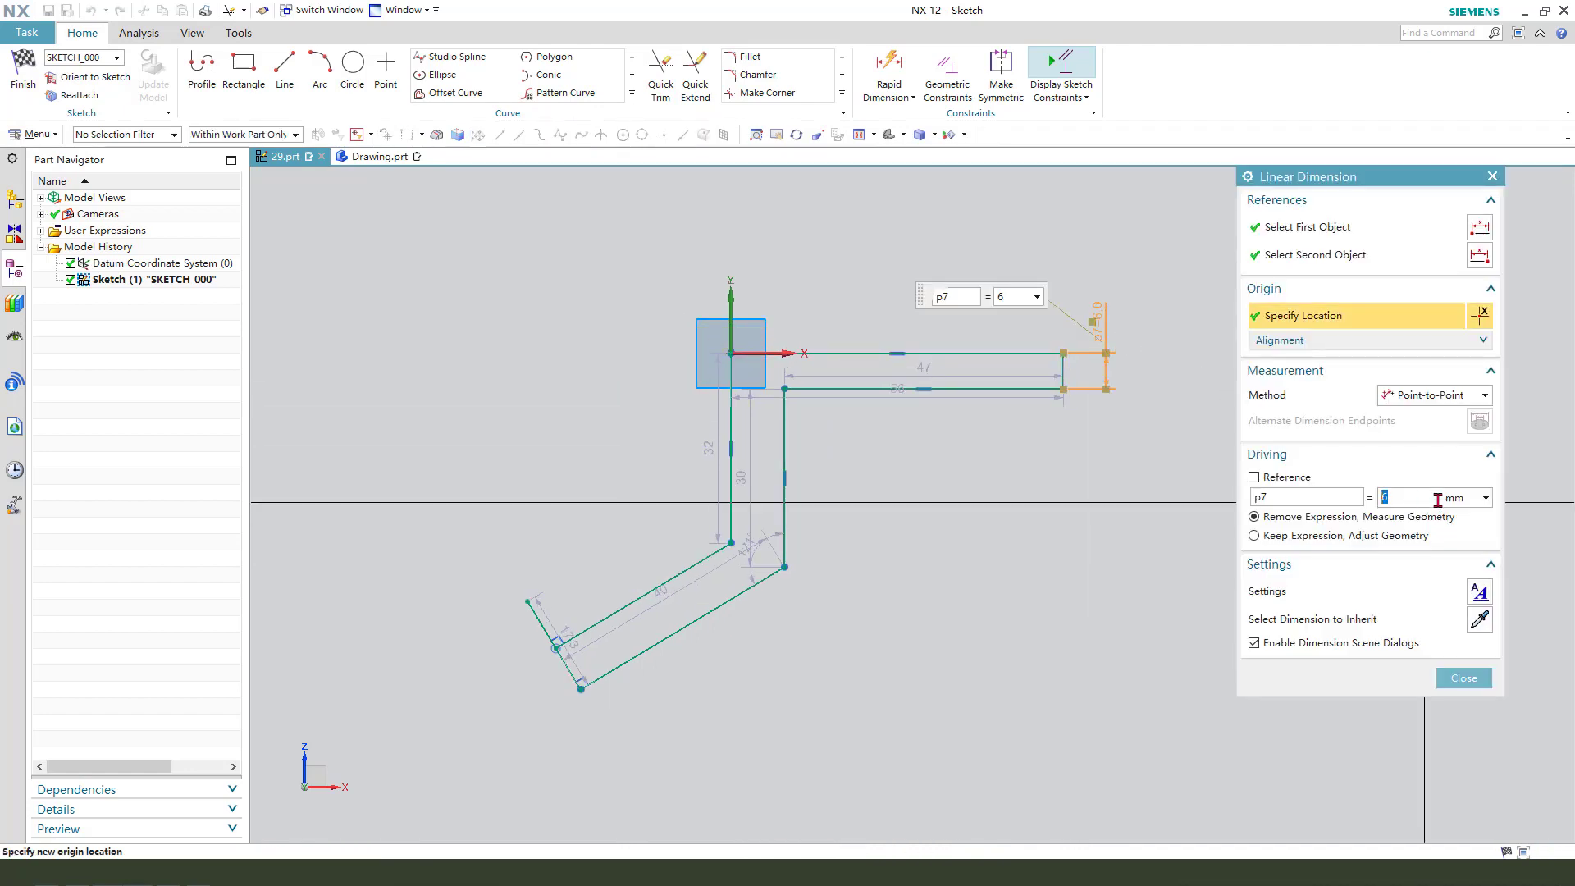
{"action": "key", "text": "Return"}
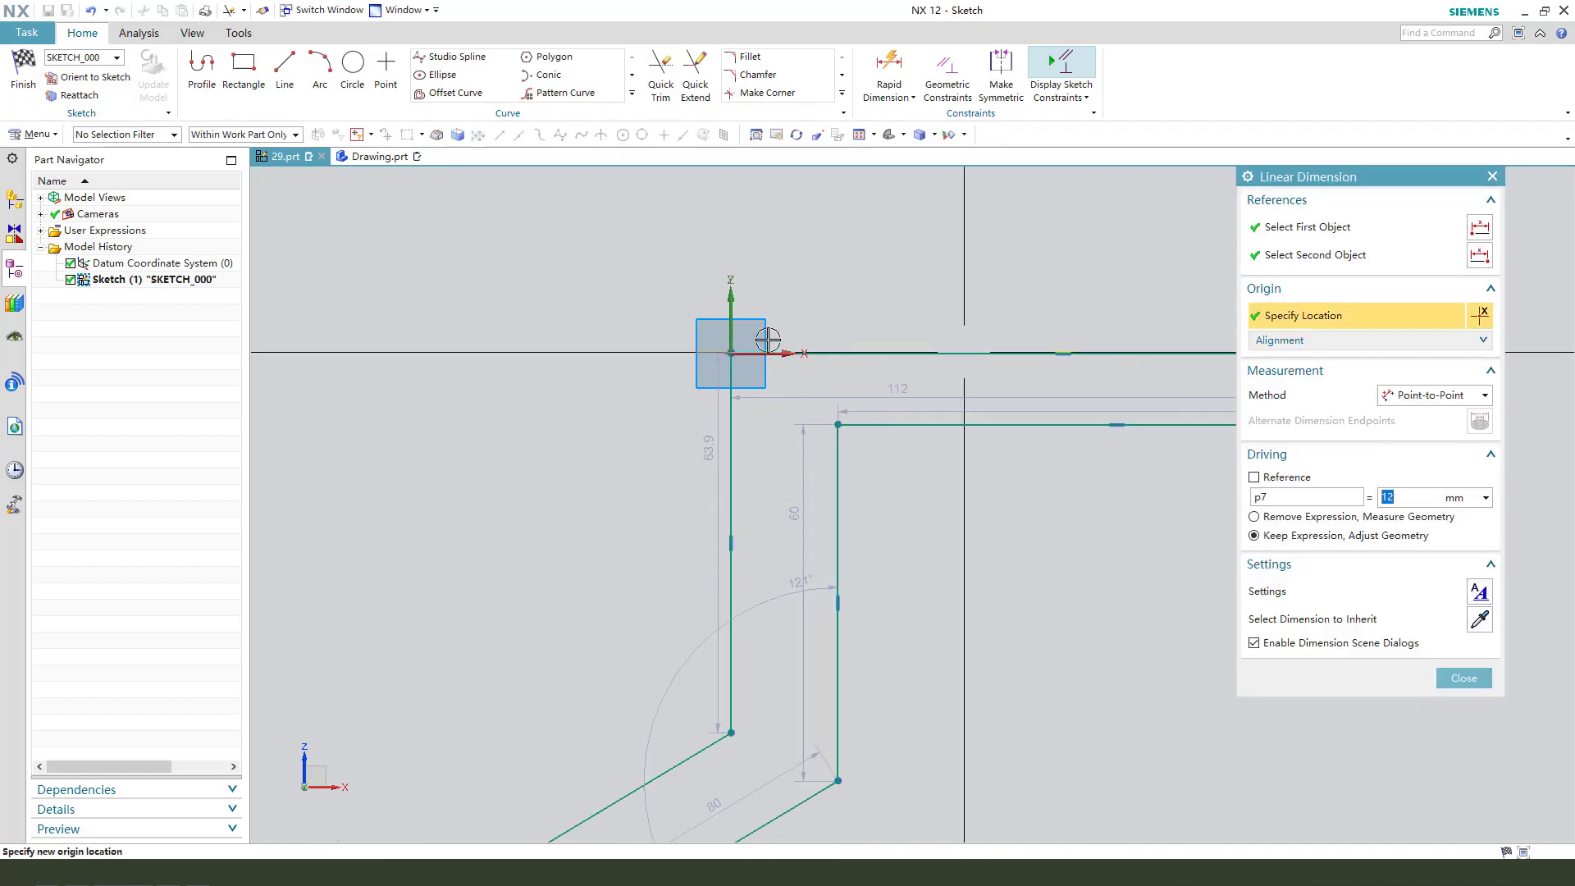
{"action": "middle_click", "coordinate": [605, 247]}
Set the length of the upper arm's top edge from the origin to 107 mm
{"action": "scroll", "coordinate": [605, 246], "scroll_direction": "down", "scroll_amount": 2}
{"action": "double_click", "coordinate": [817, 339]}
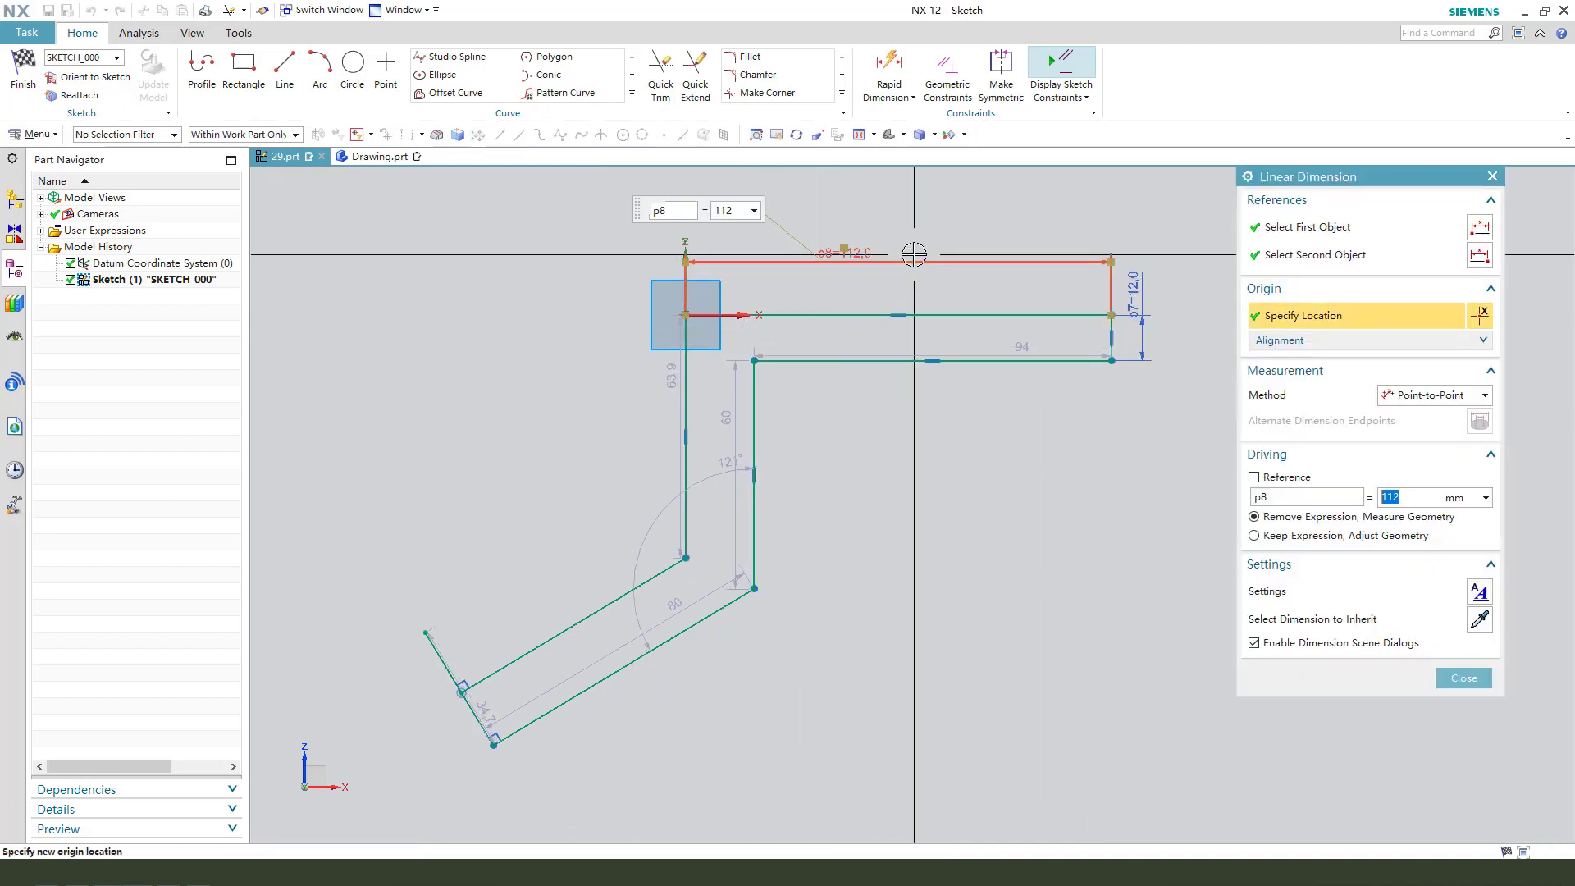
{"action": "type", "text": "107"}
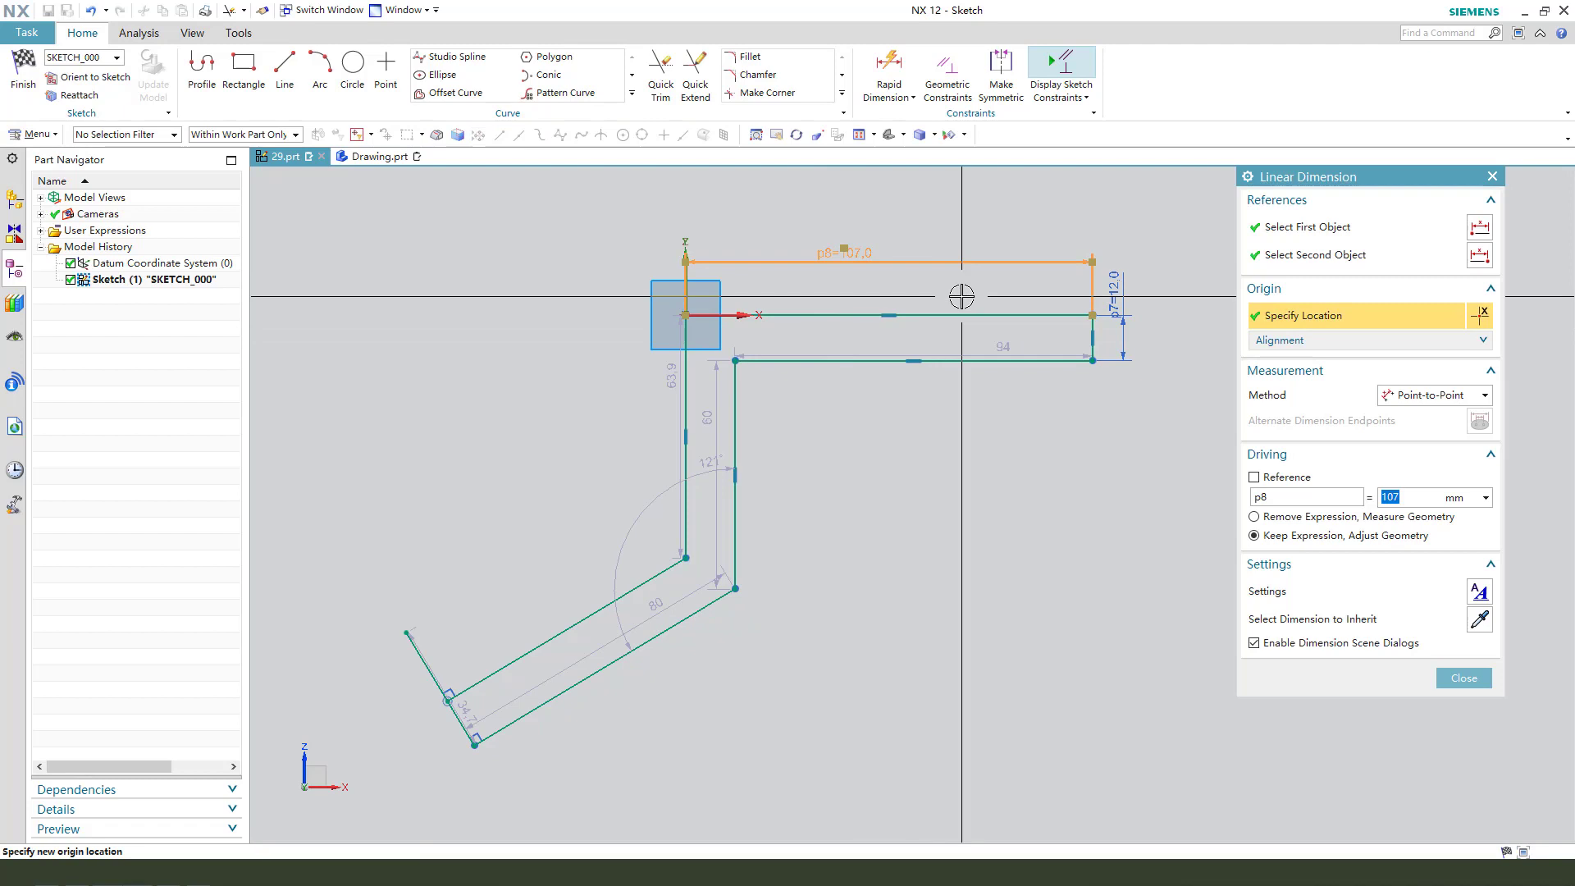
{"action": "key", "text": "Return"}
{"action": "middle_click", "coordinate": [766, 280]}
{"action": "scroll", "coordinate": [748, 464], "scroll_direction": "up", "scroll_amount": 1}
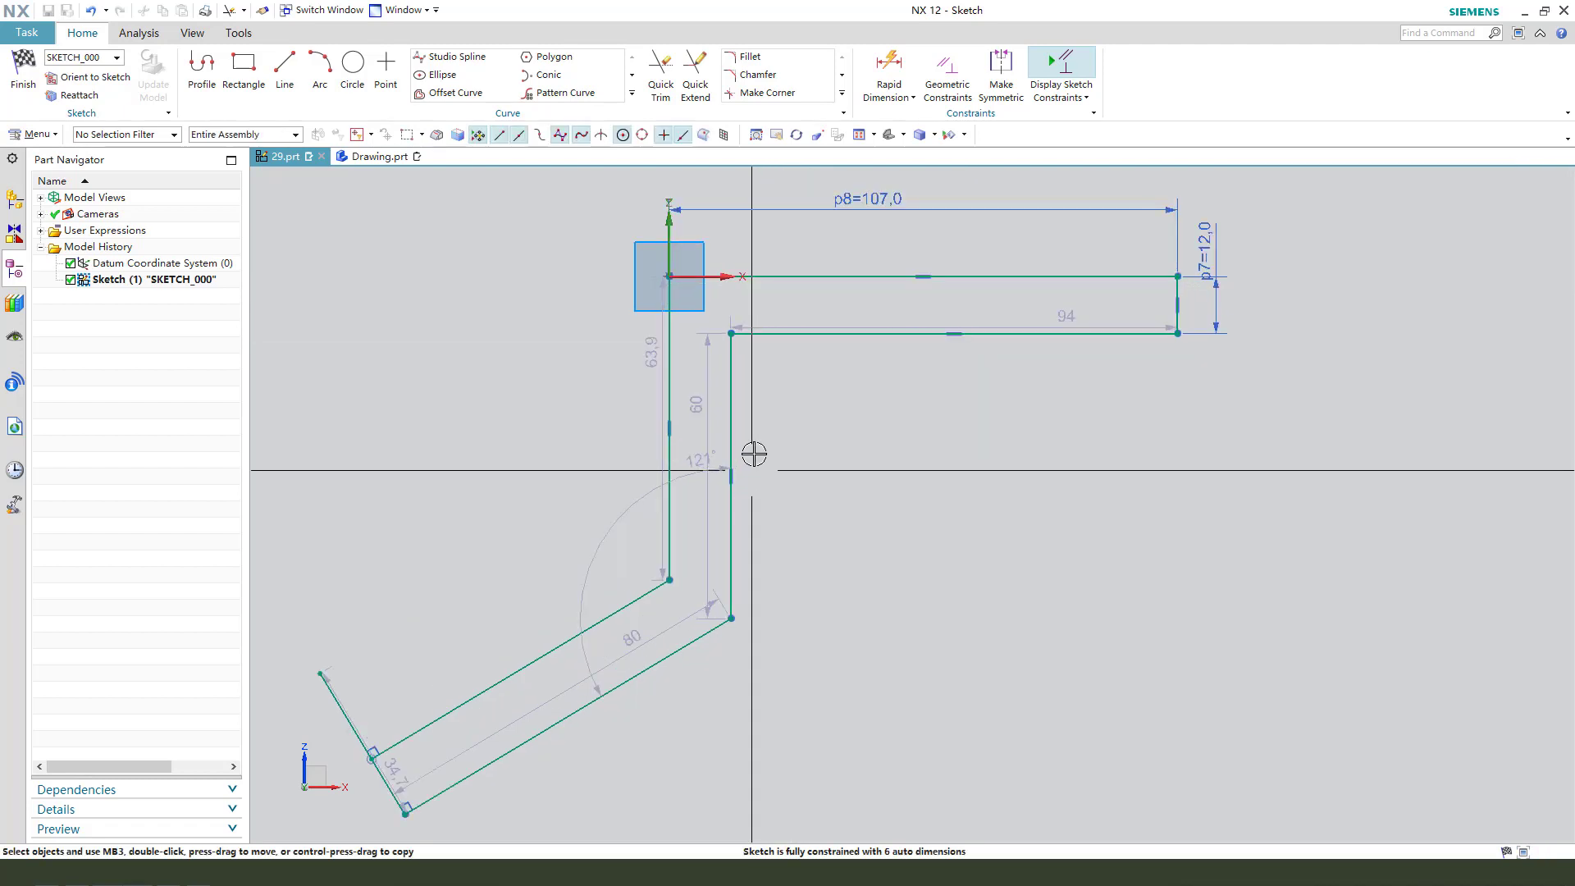
{"action": "left_click", "coordinate": [735, 398]}
{"action": "left_click", "coordinate": [673, 378]}
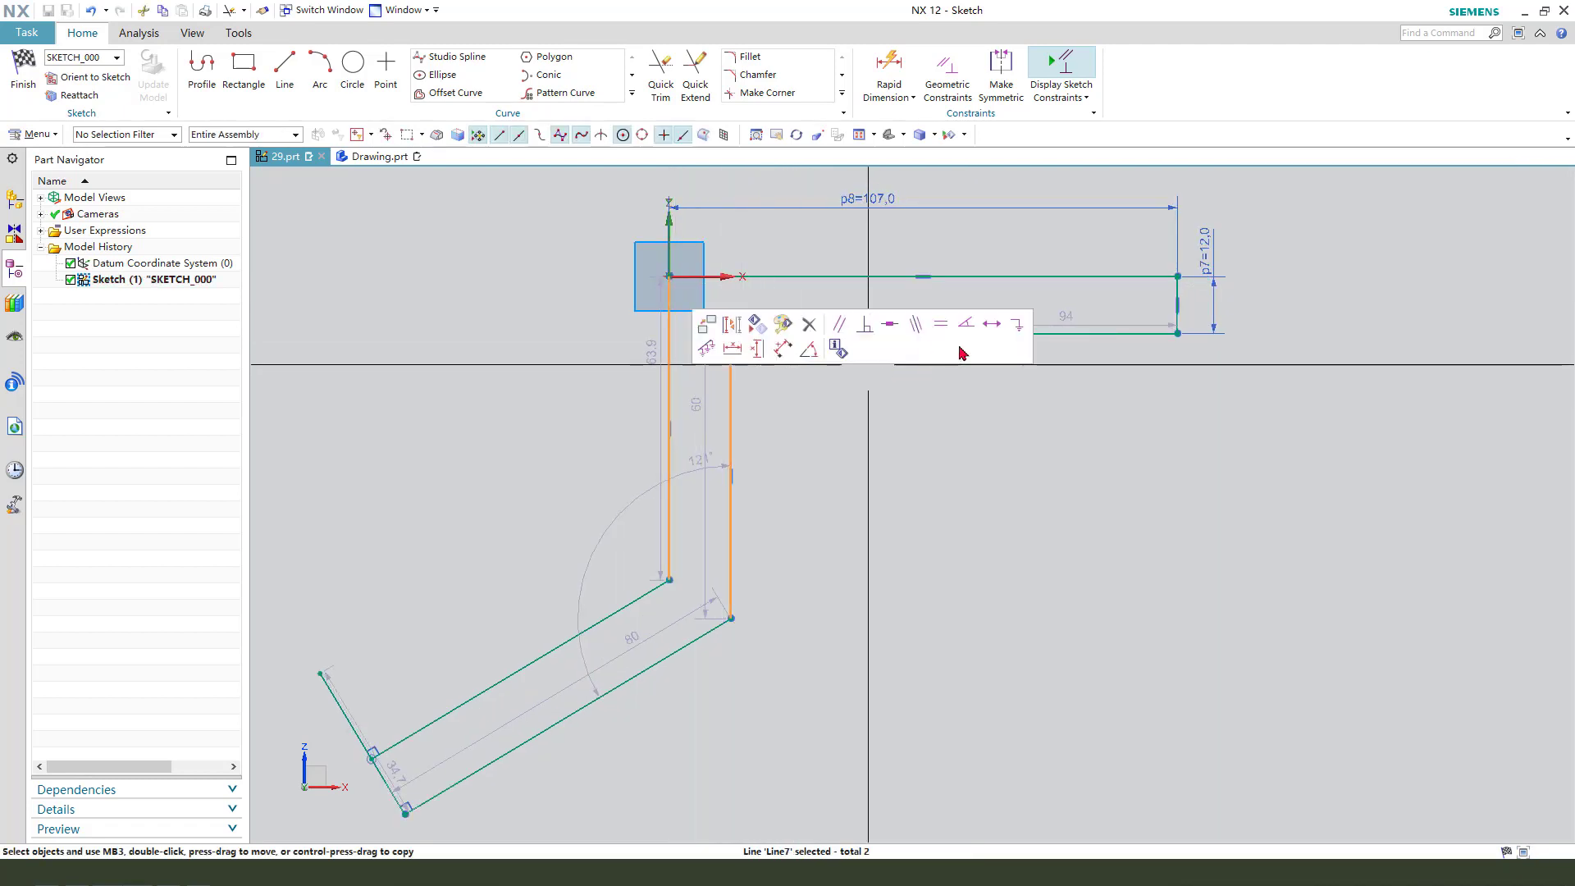
{"action": "left_click", "coordinate": [735, 351]}
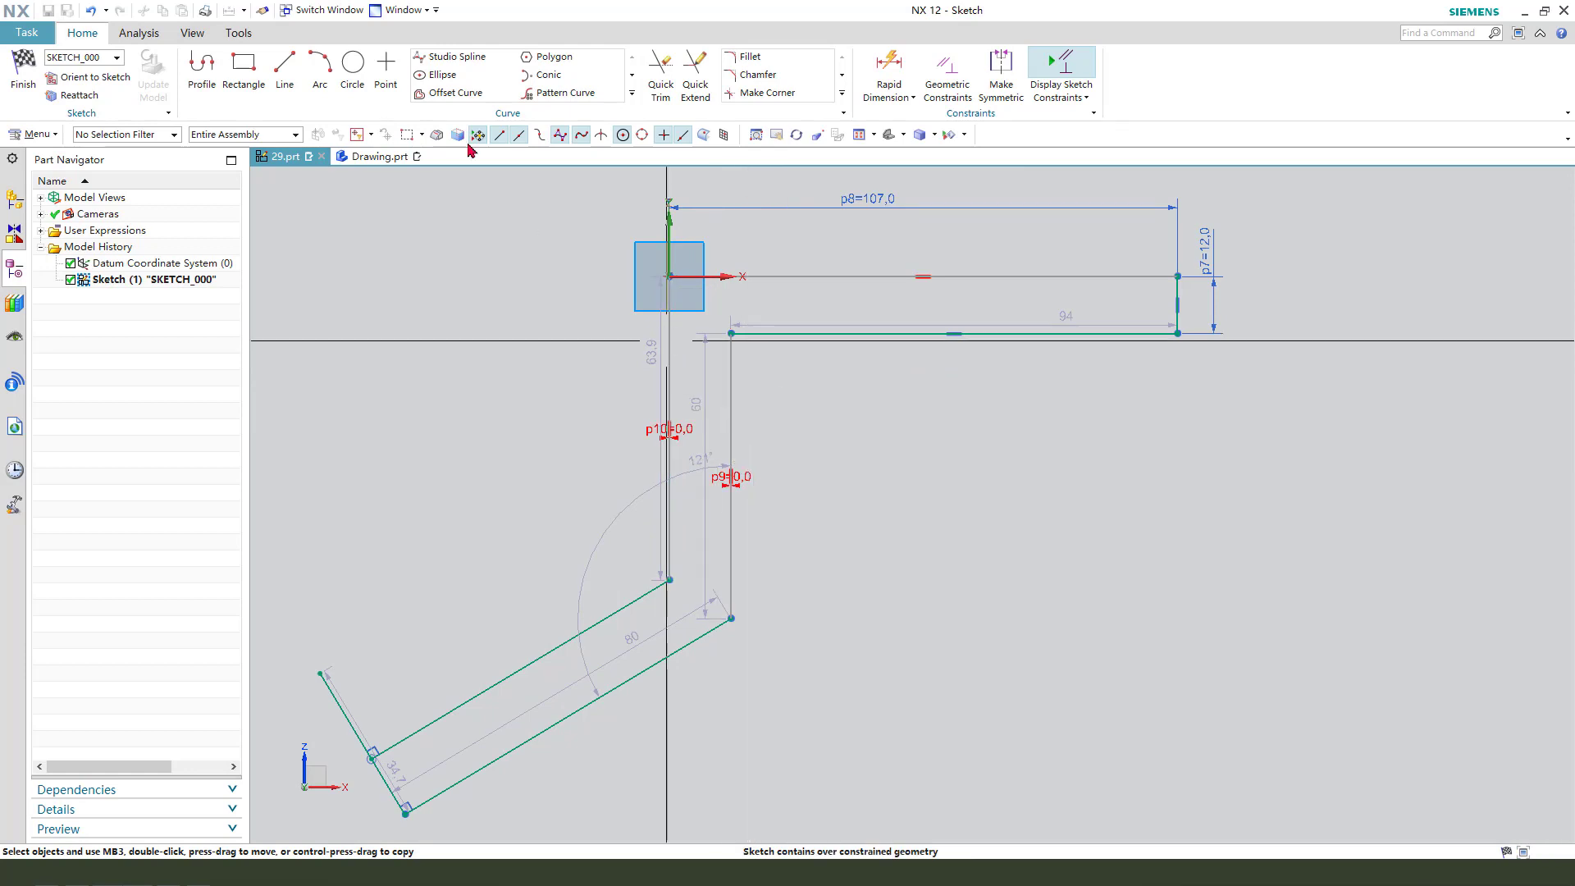
{"action": "left_click", "coordinate": [235, 84]}
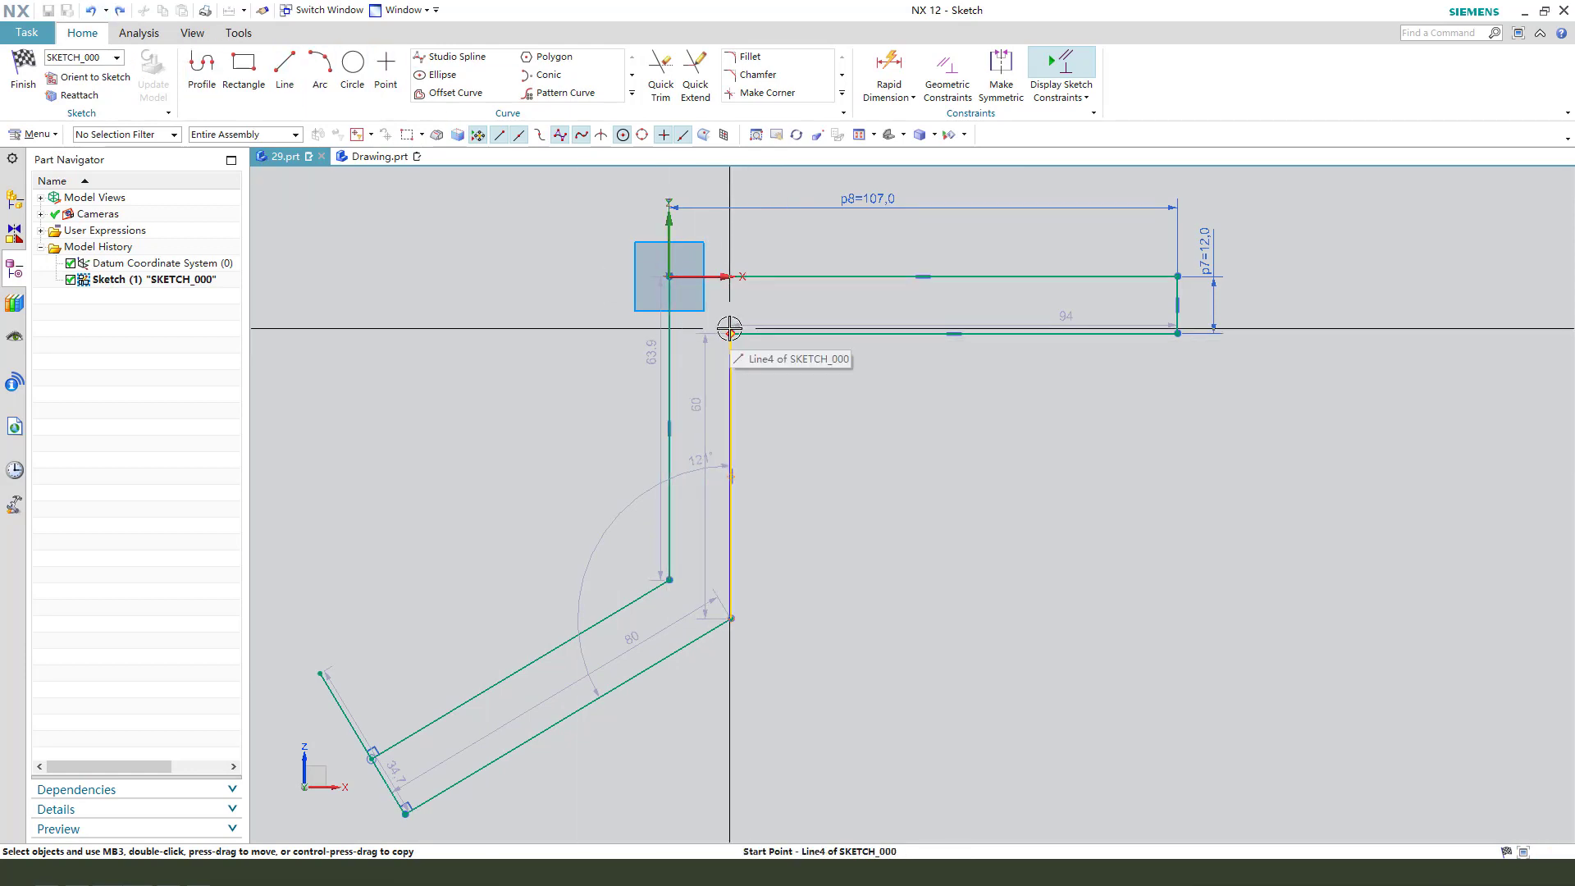
{"action": "left_click", "coordinate": [863, 279]}
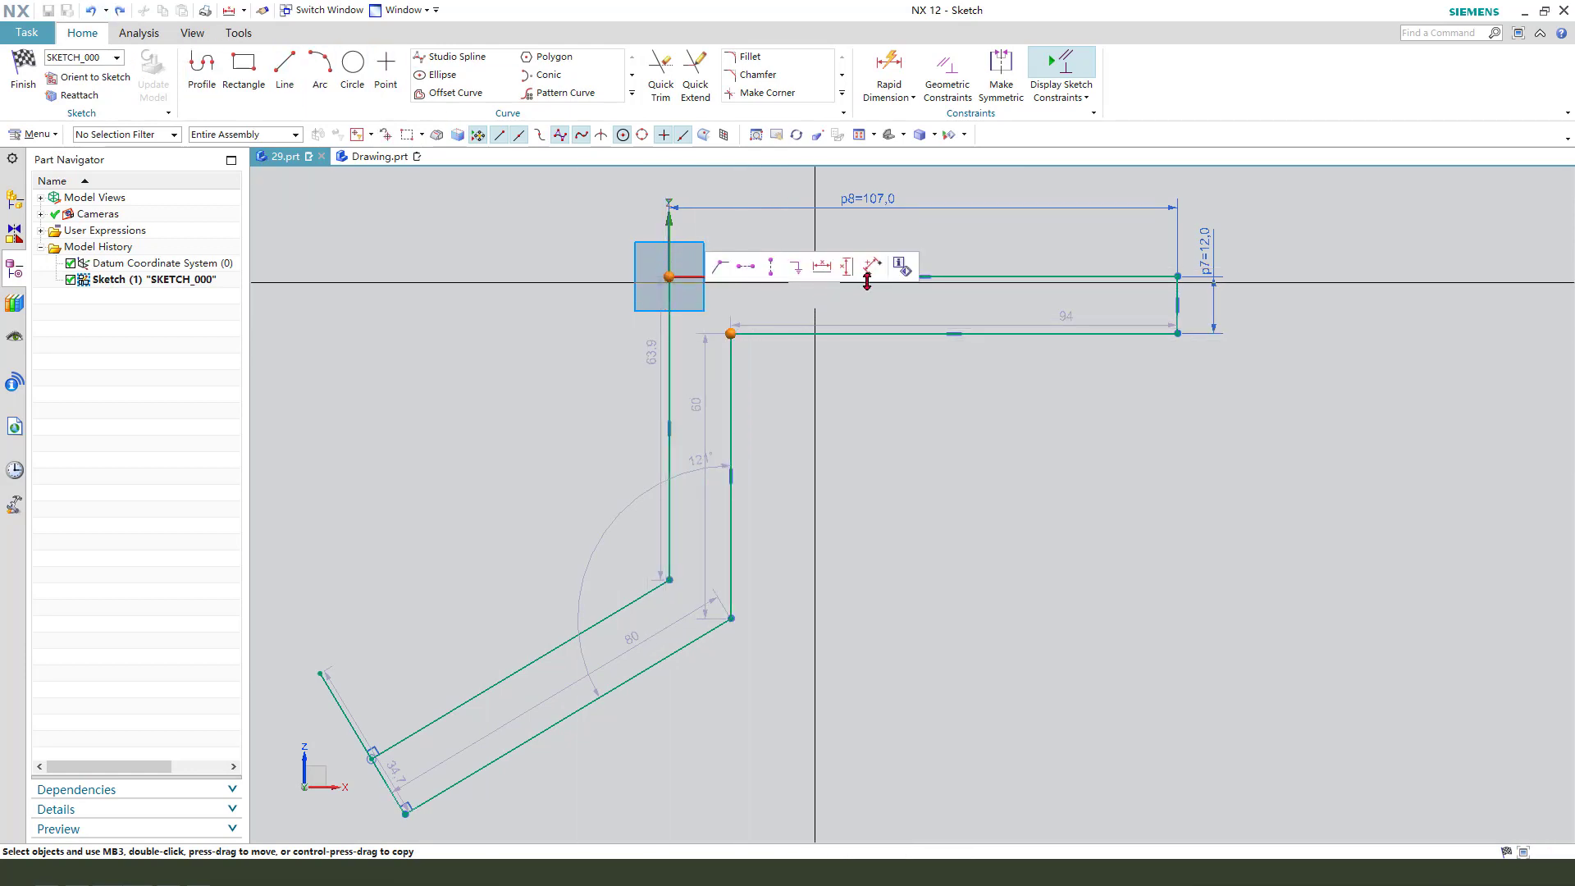
{"action": "left_click", "coordinate": [876, 276]}
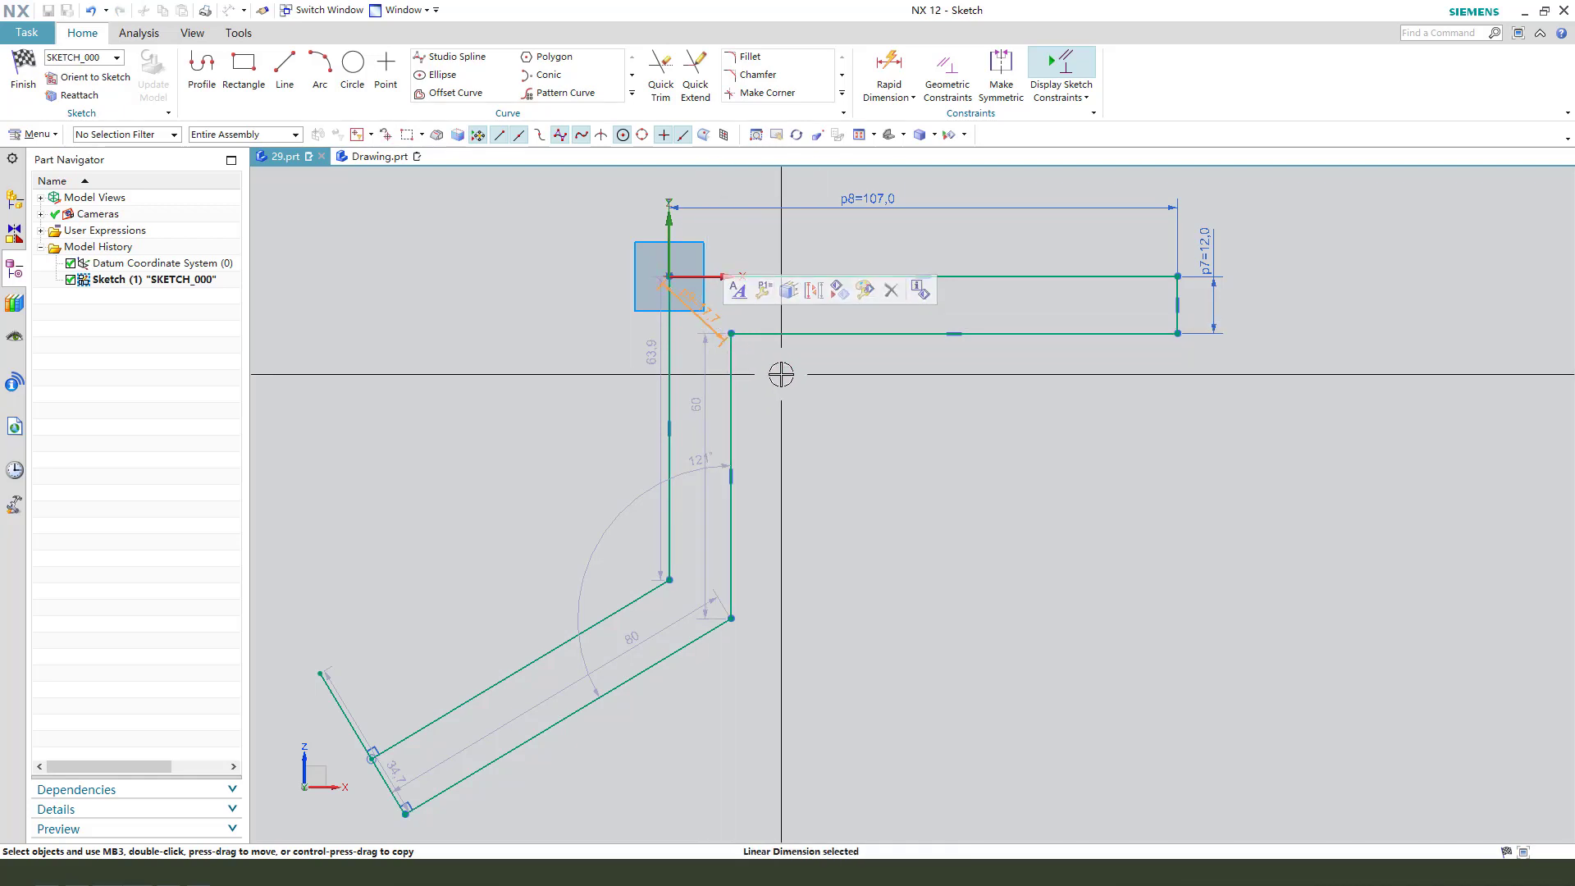
Add a horizontal dimension of 20 mm between the origin and the inner corner to set the vertical leg's width
{"action": "left_click", "coordinate": [731, 334]}
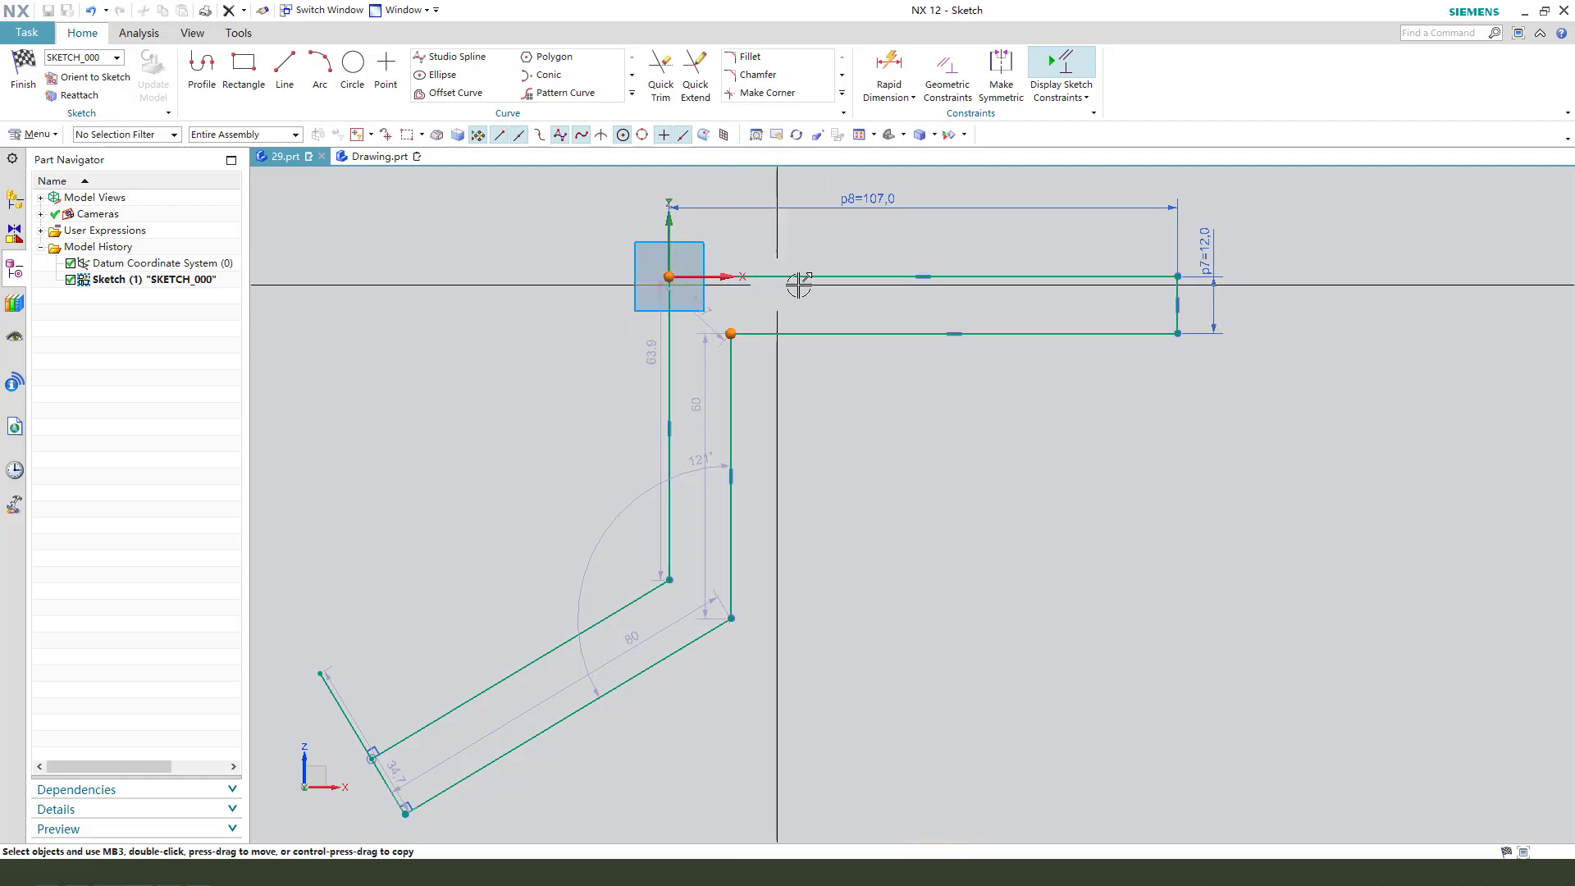
{"action": "left_click", "coordinate": [669, 277]}
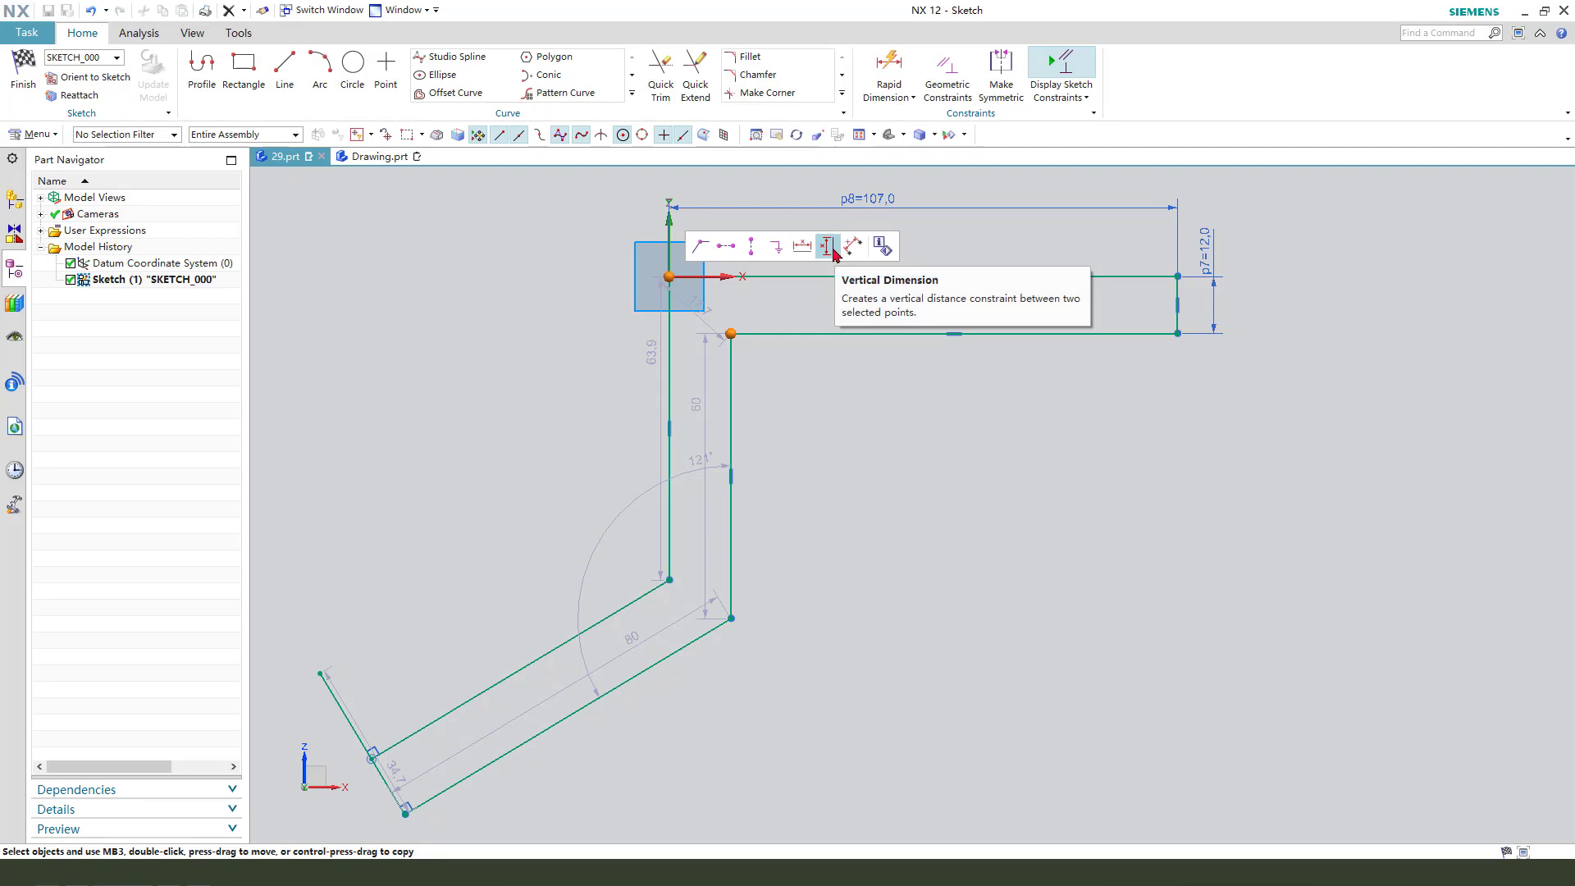
{"action": "left_click", "coordinate": [804, 247]}
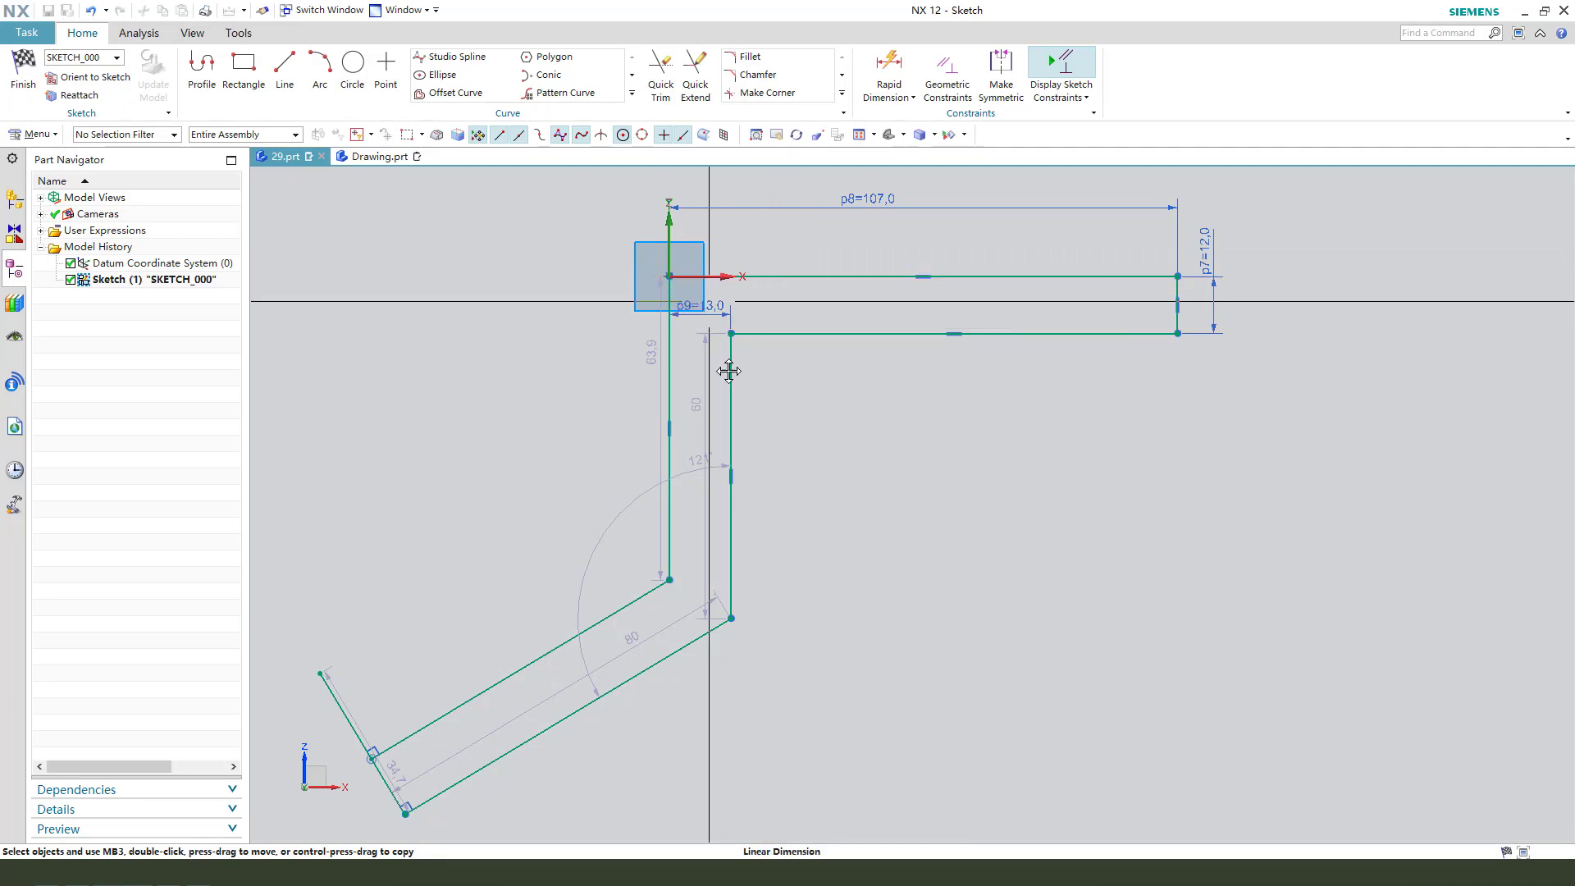
{"action": "left_click", "coordinate": [798, 405]}
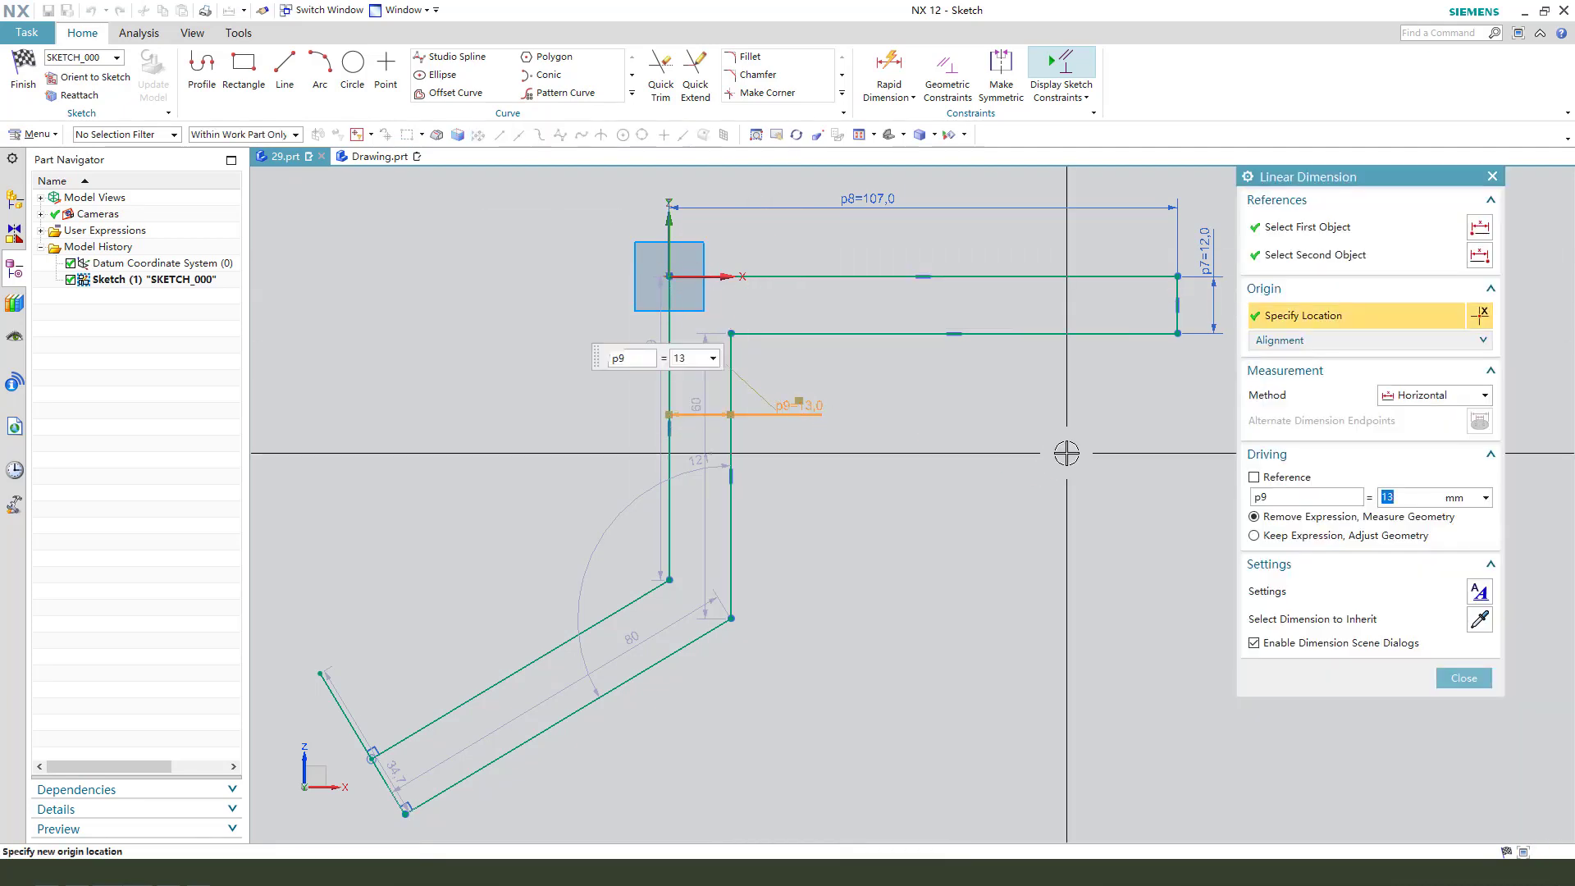
{"action": "key", "text": "Return"}
{"action": "middle_click", "coordinate": [974, 457]}
{"action": "scroll", "coordinate": [560, 251], "scroll_direction": "down", "scroll_amount": 2}
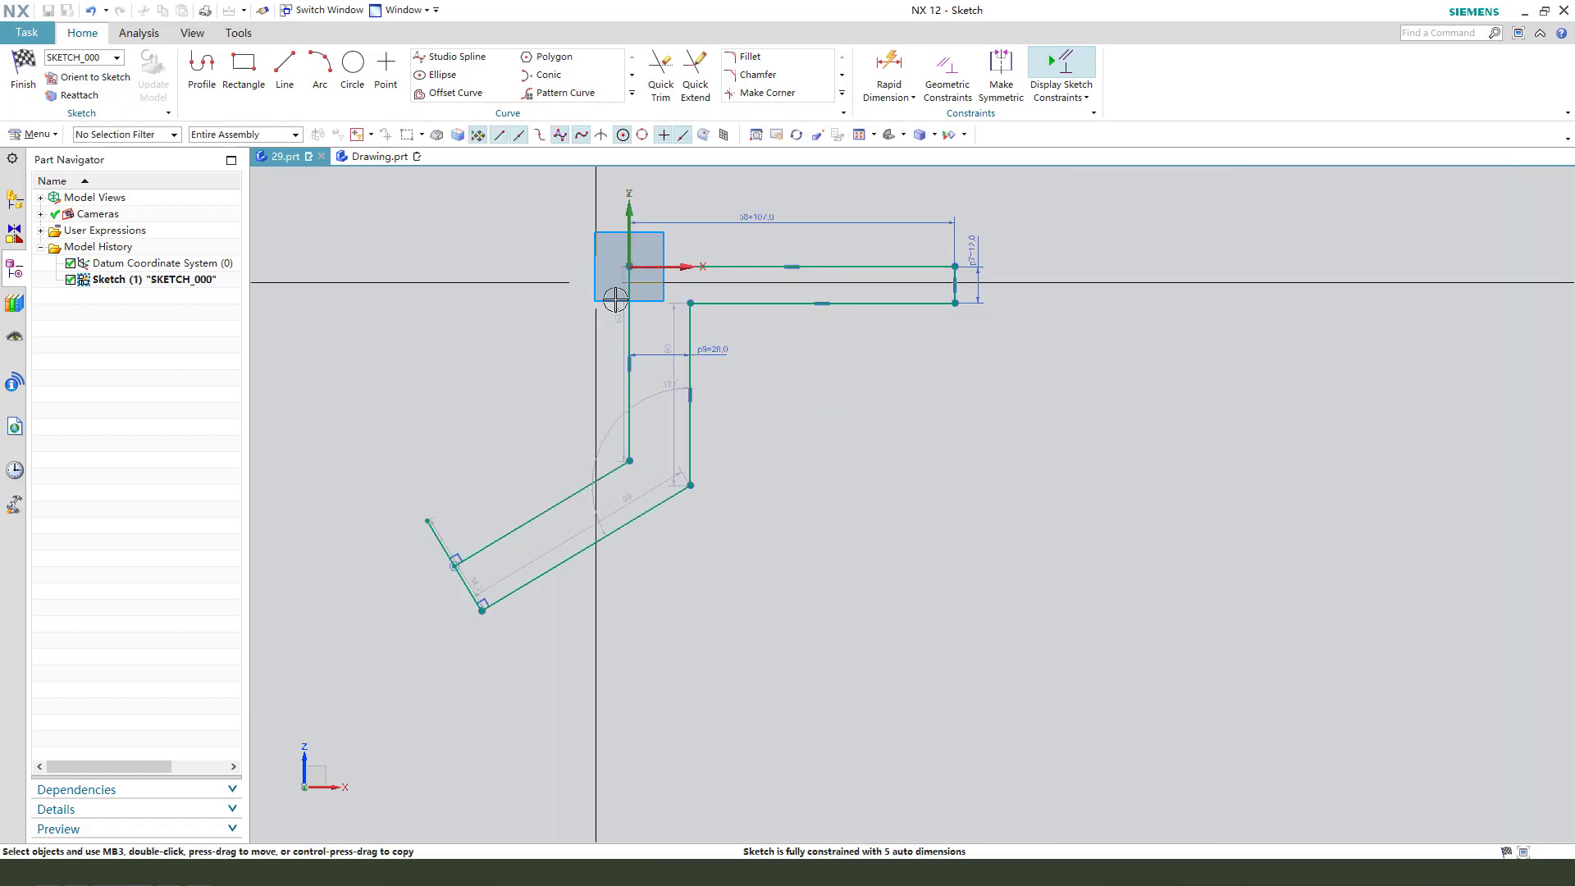
{"action": "left_click", "coordinate": [482, 610]}
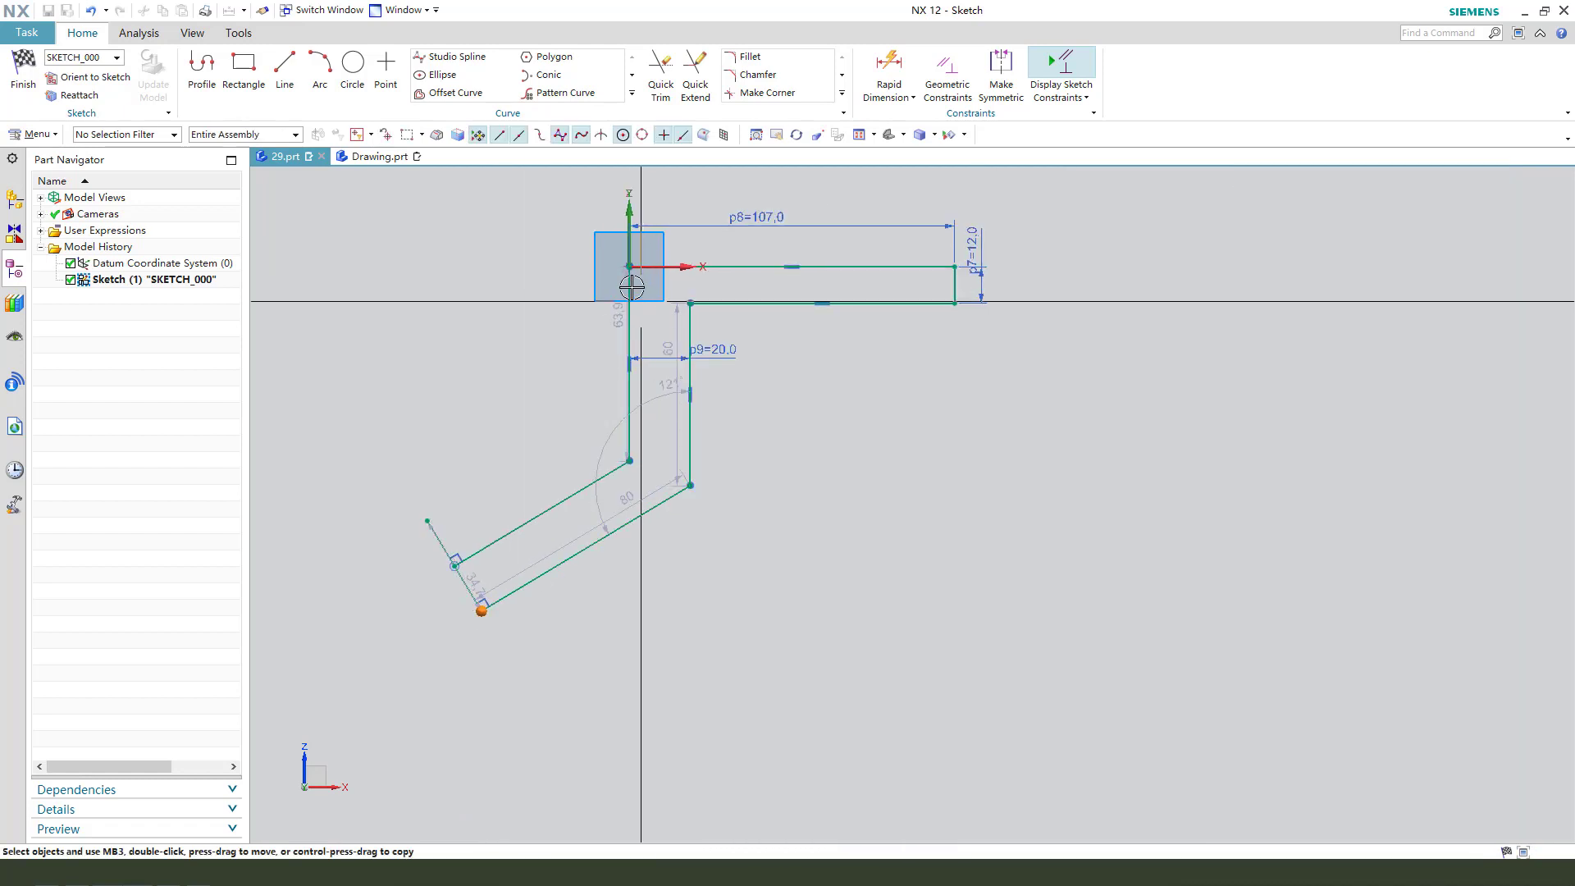
{"action": "left_click", "coordinate": [631, 265]}
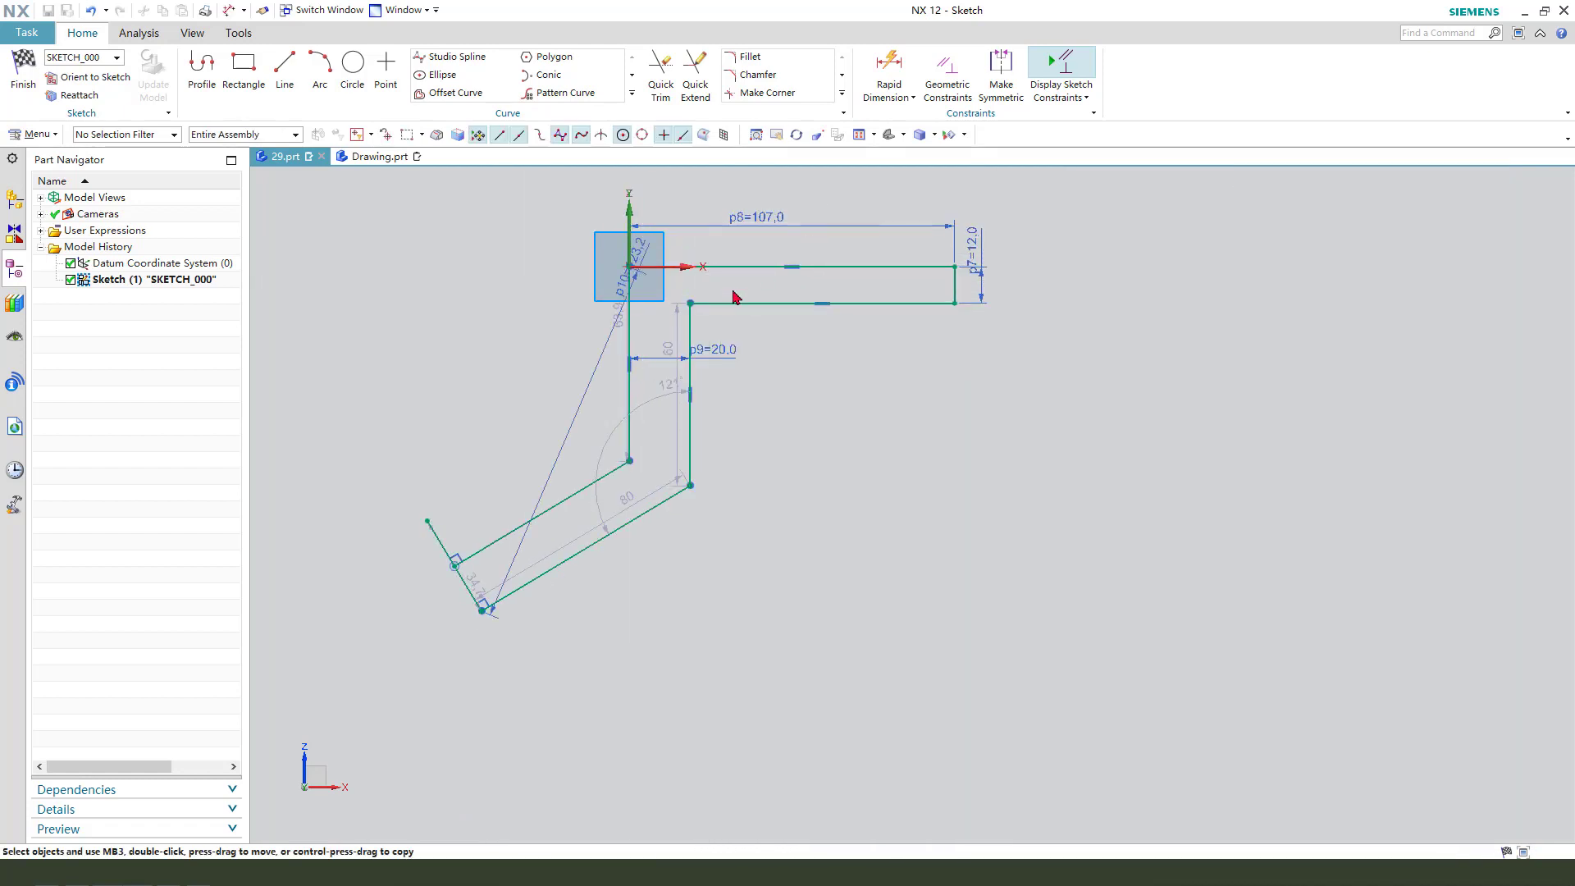
{"action": "left_click", "coordinate": [587, 406]}
{"action": "key", "text": "Delete"}
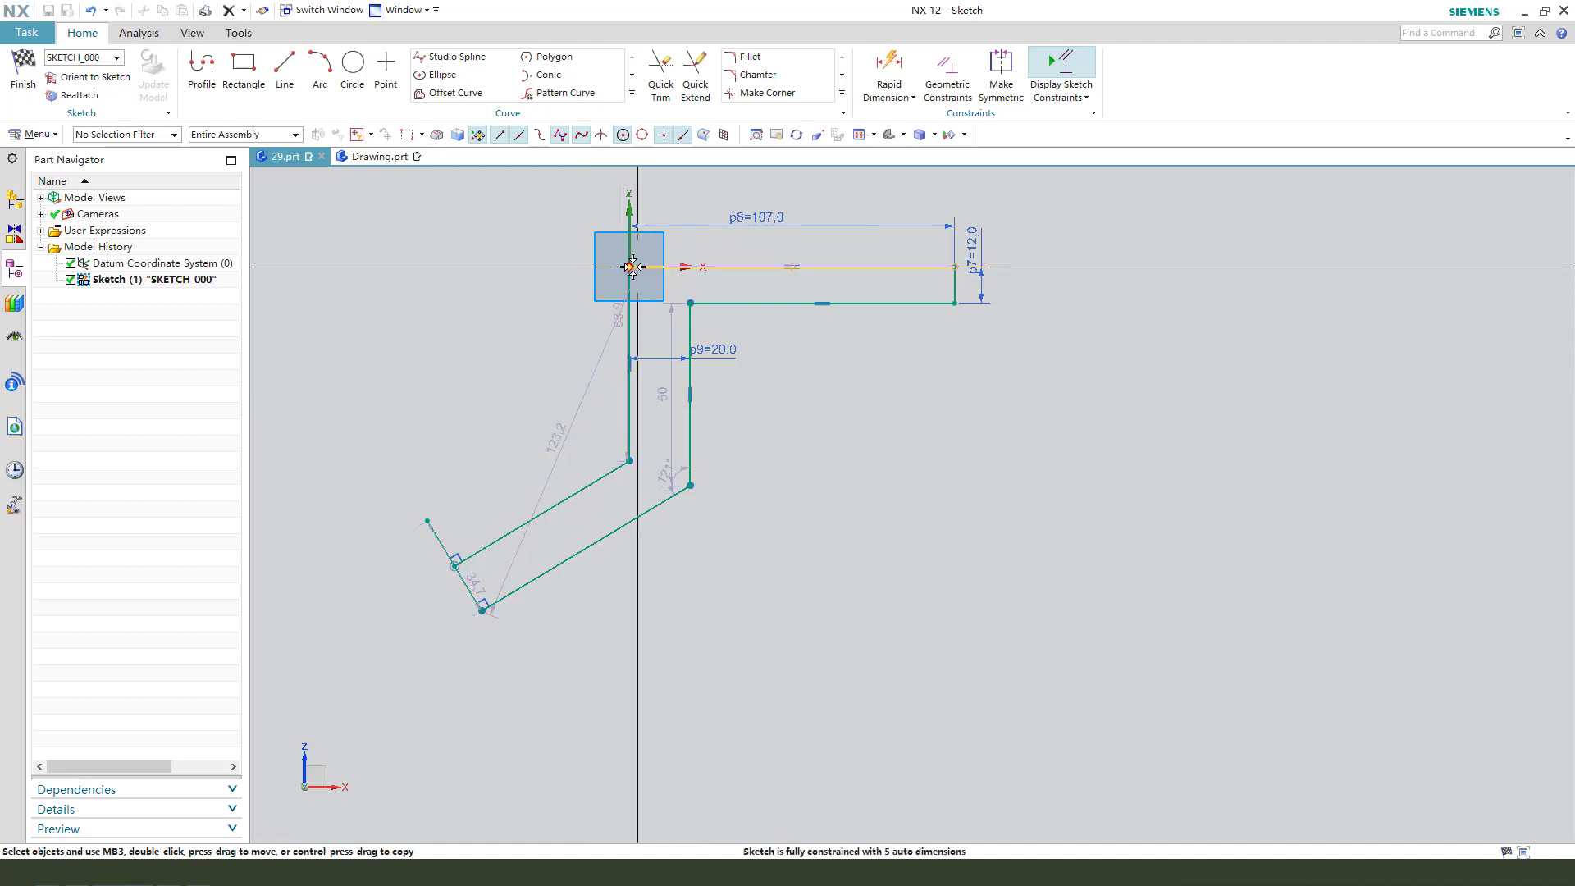
Add a vertical dimension of 132 mm between the origin and the lower corner of the sloped leg's end line
{"action": "left_click", "coordinate": [483, 607]}
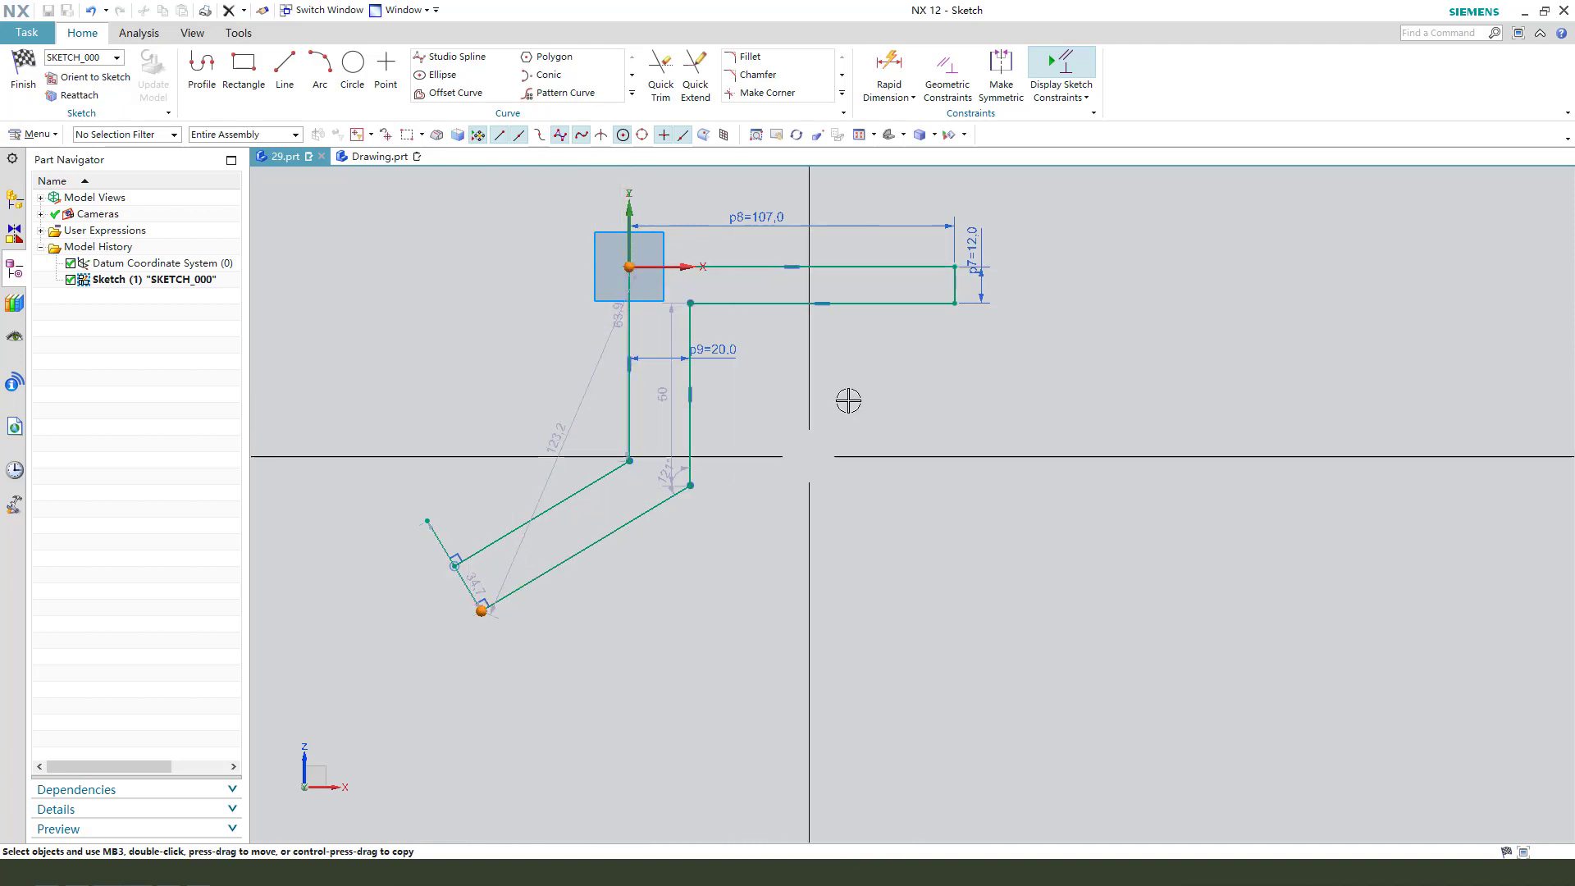
{"action": "right_click", "coordinate": [508, 607]}
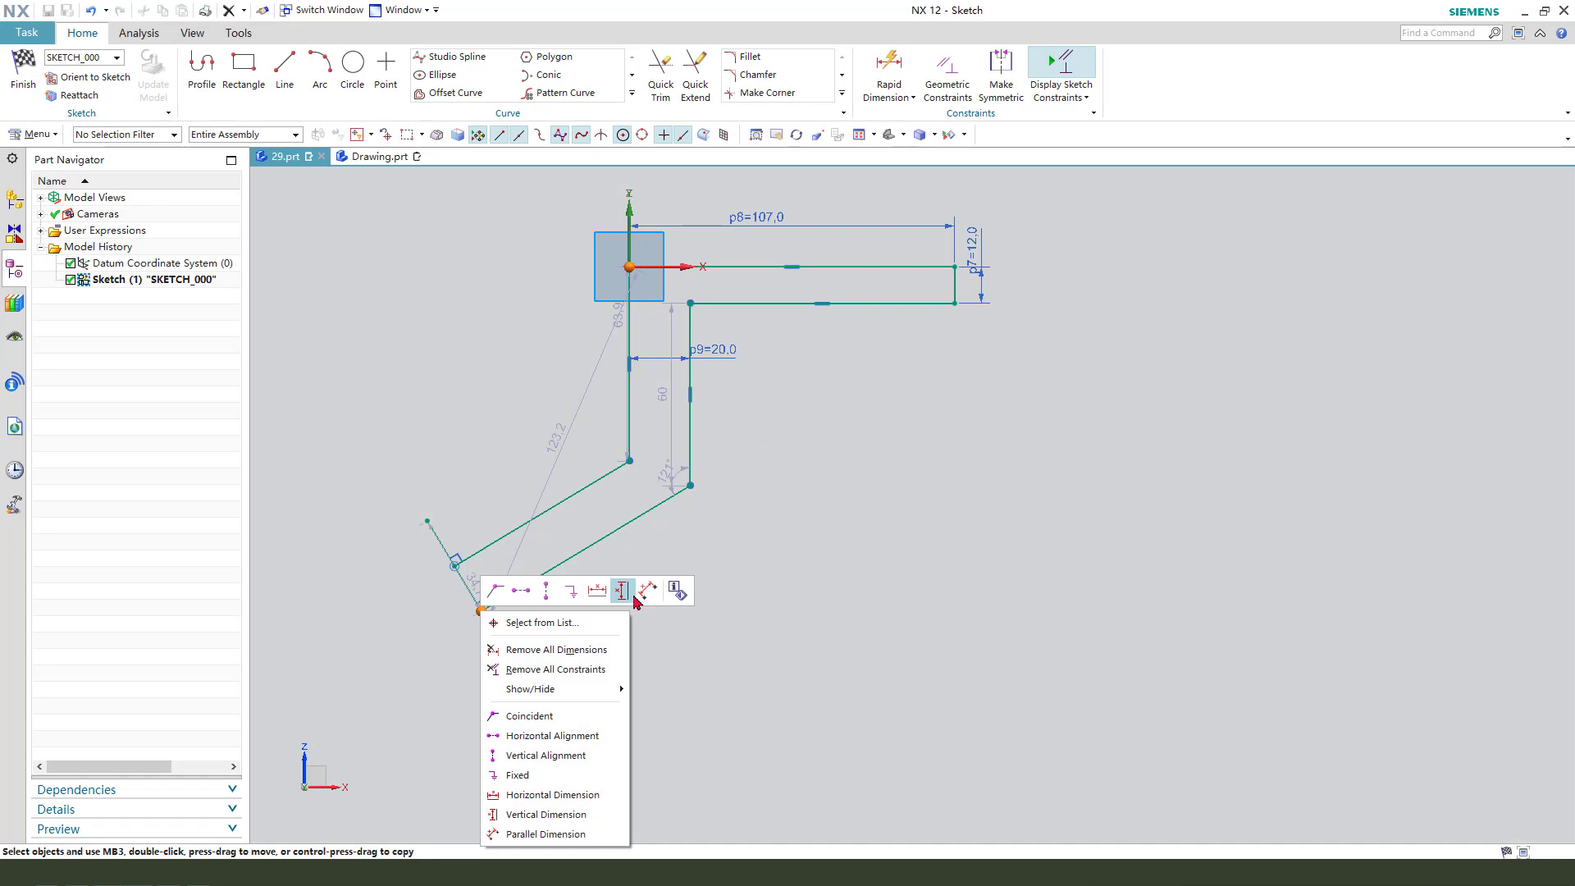
{"action": "left_click", "coordinate": [634, 597]}
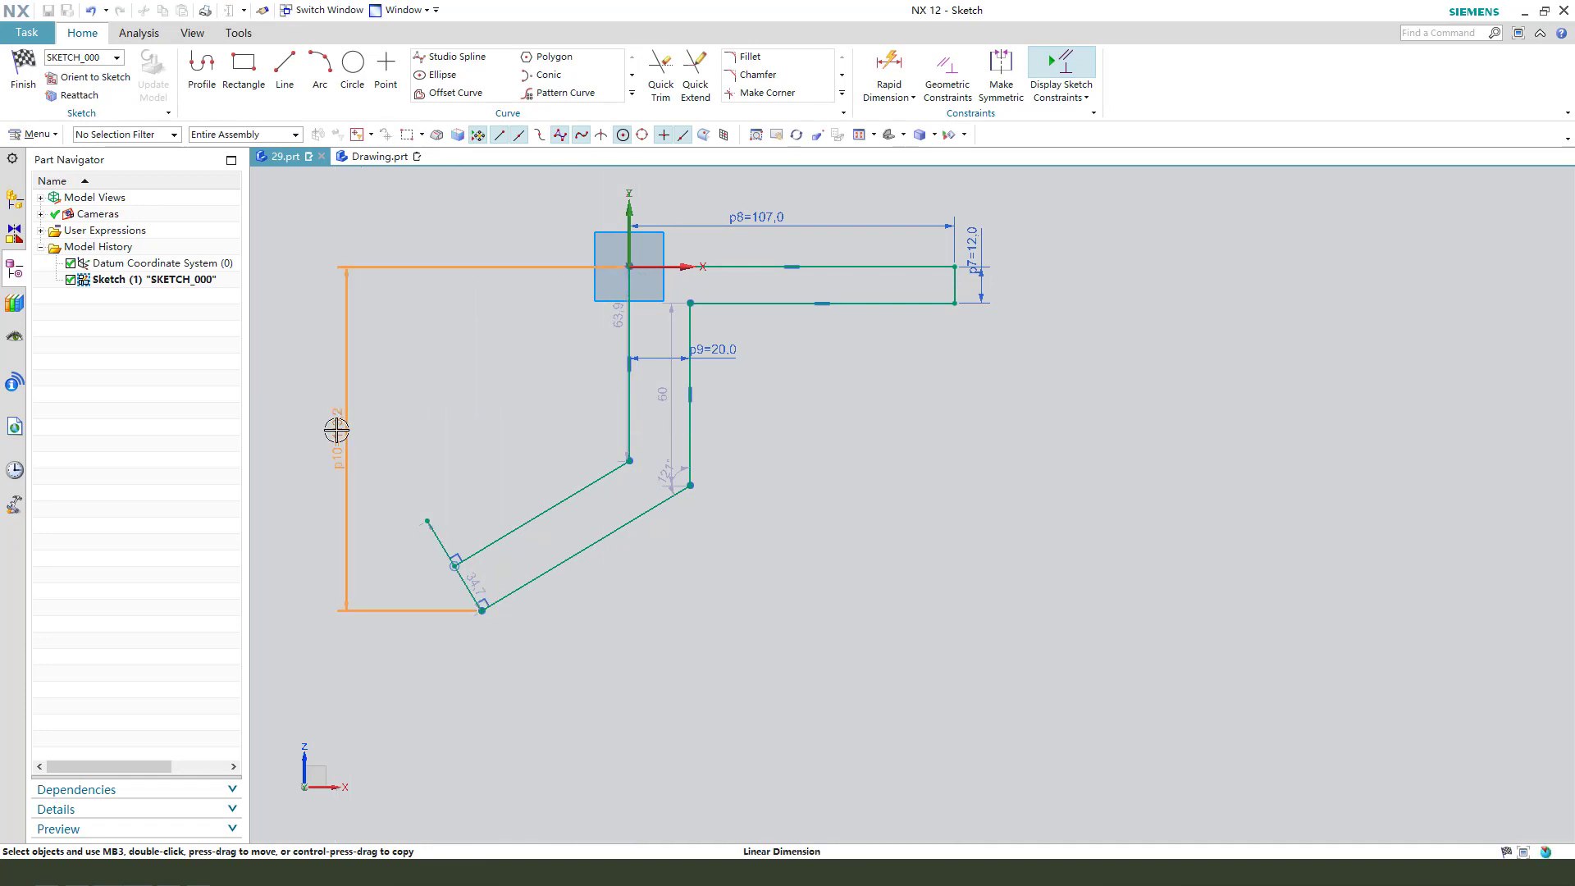
{"action": "left_click", "coordinate": [337, 429]}
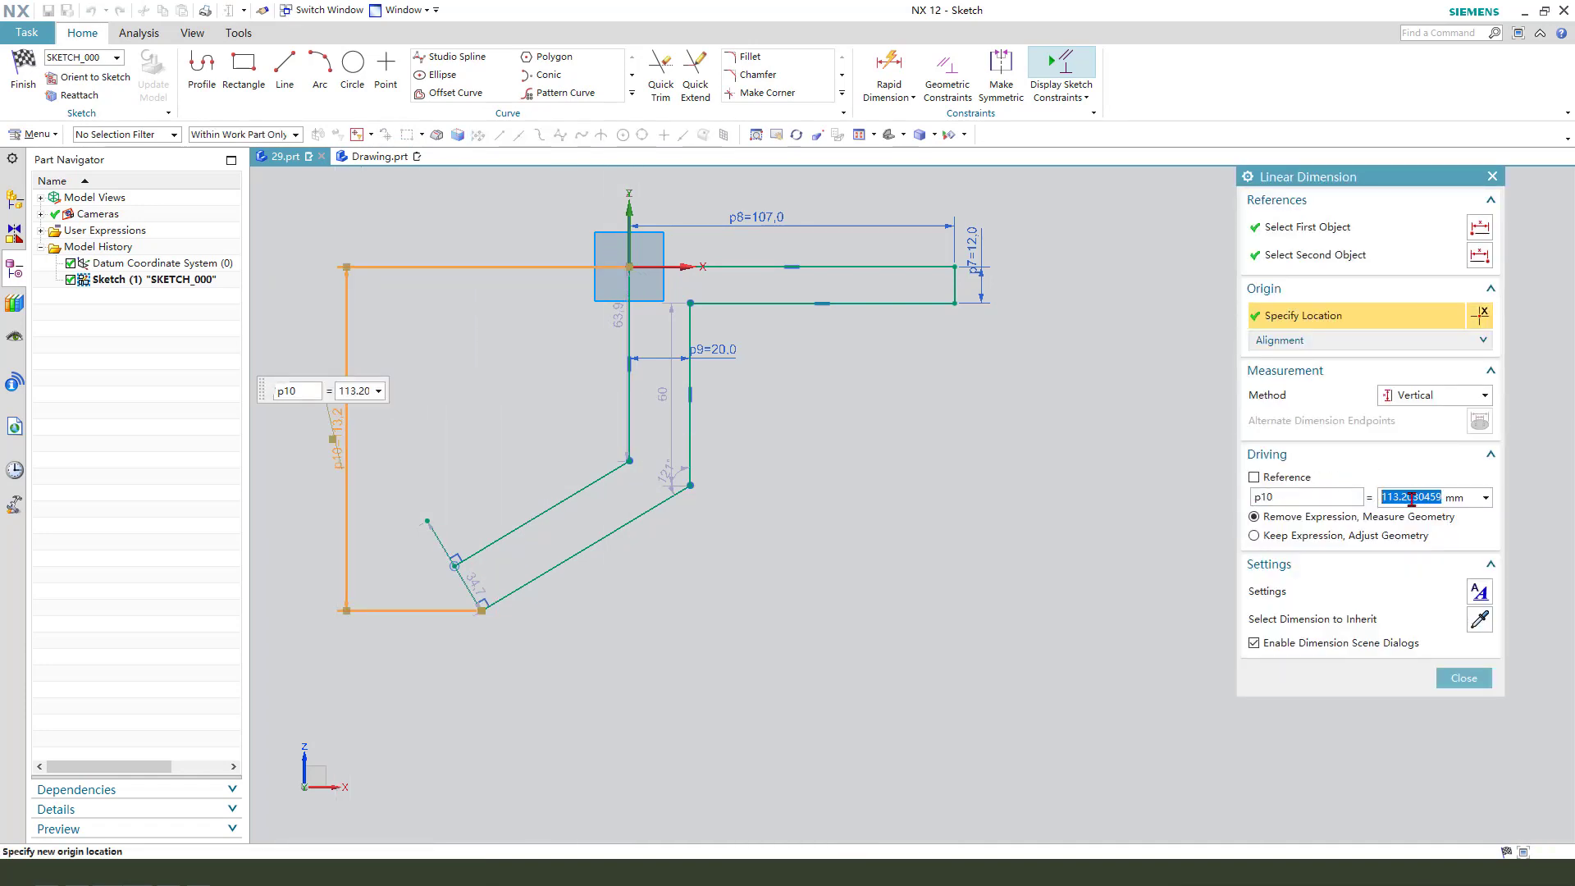
{"action": "key", "text": "Return"}
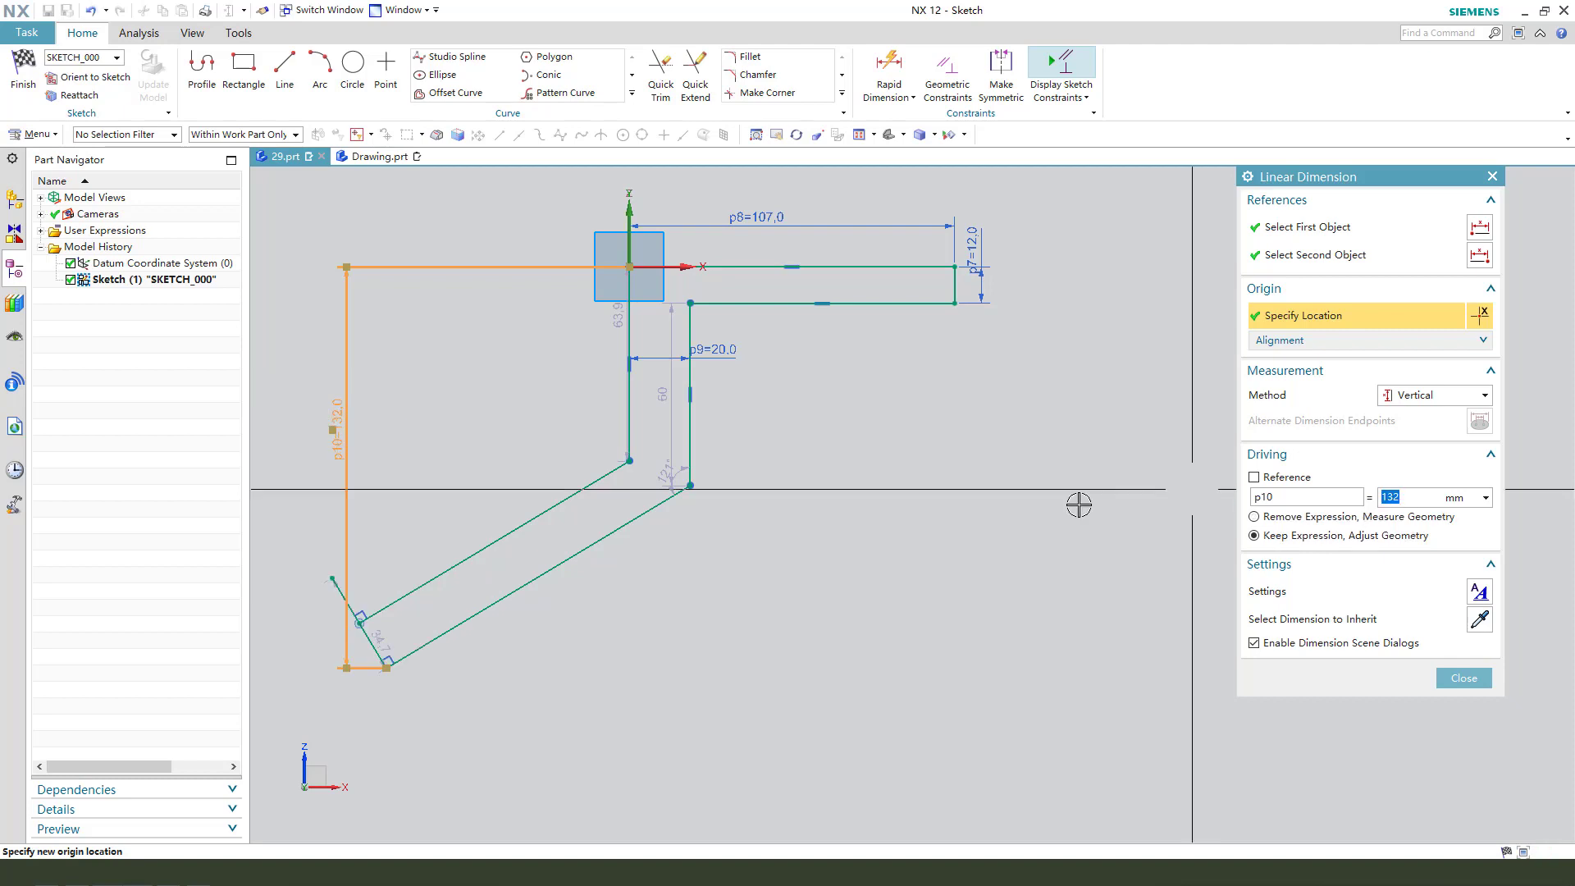
Check the reference drawing and set the length of the sloped leg's end line to 12 mm
{"action": "middle_click", "coordinate": [1047, 510]}
{"action": "scroll", "coordinate": [1051, 397], "scroll_direction": "down", "scroll_amount": 2}
{"action": "scroll", "coordinate": [606, 438], "scroll_direction": "up", "scroll_amount": 3}
{"action": "left_click_drag", "start_coordinate": [601, 411], "coordinate": [446, 394]}
{"action": "scroll", "coordinate": [568, 474], "scroll_direction": "down", "scroll_amount": 2}
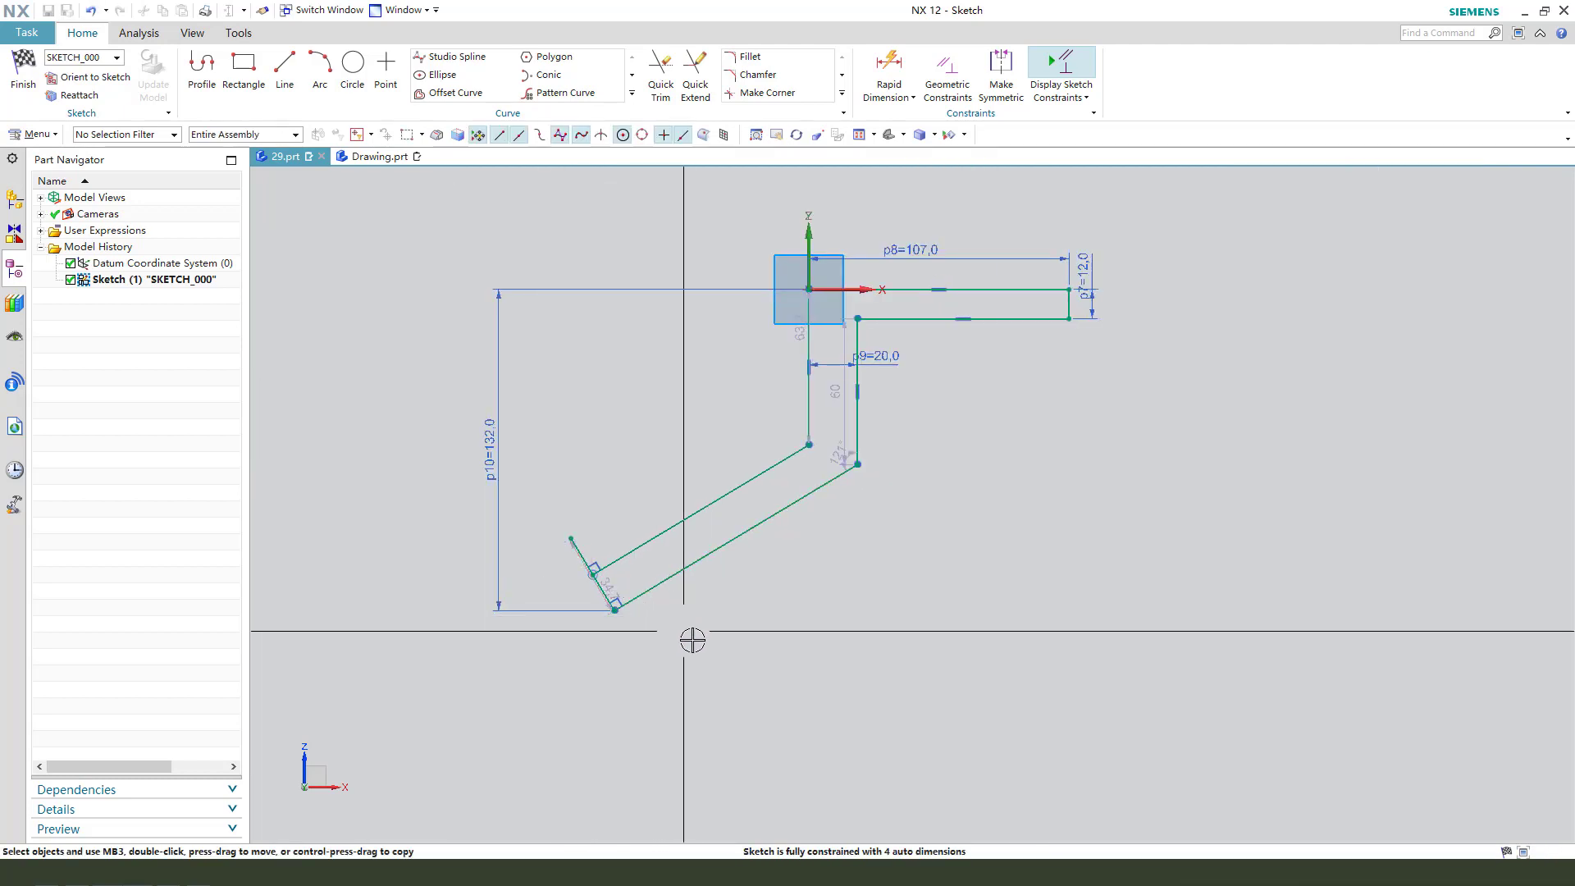
{"action": "scroll", "coordinate": [644, 605], "scroll_direction": "down", "scroll_amount": 2}
{"action": "scroll", "coordinate": [544, 534], "scroll_direction": "up", "scroll_amount": 3}
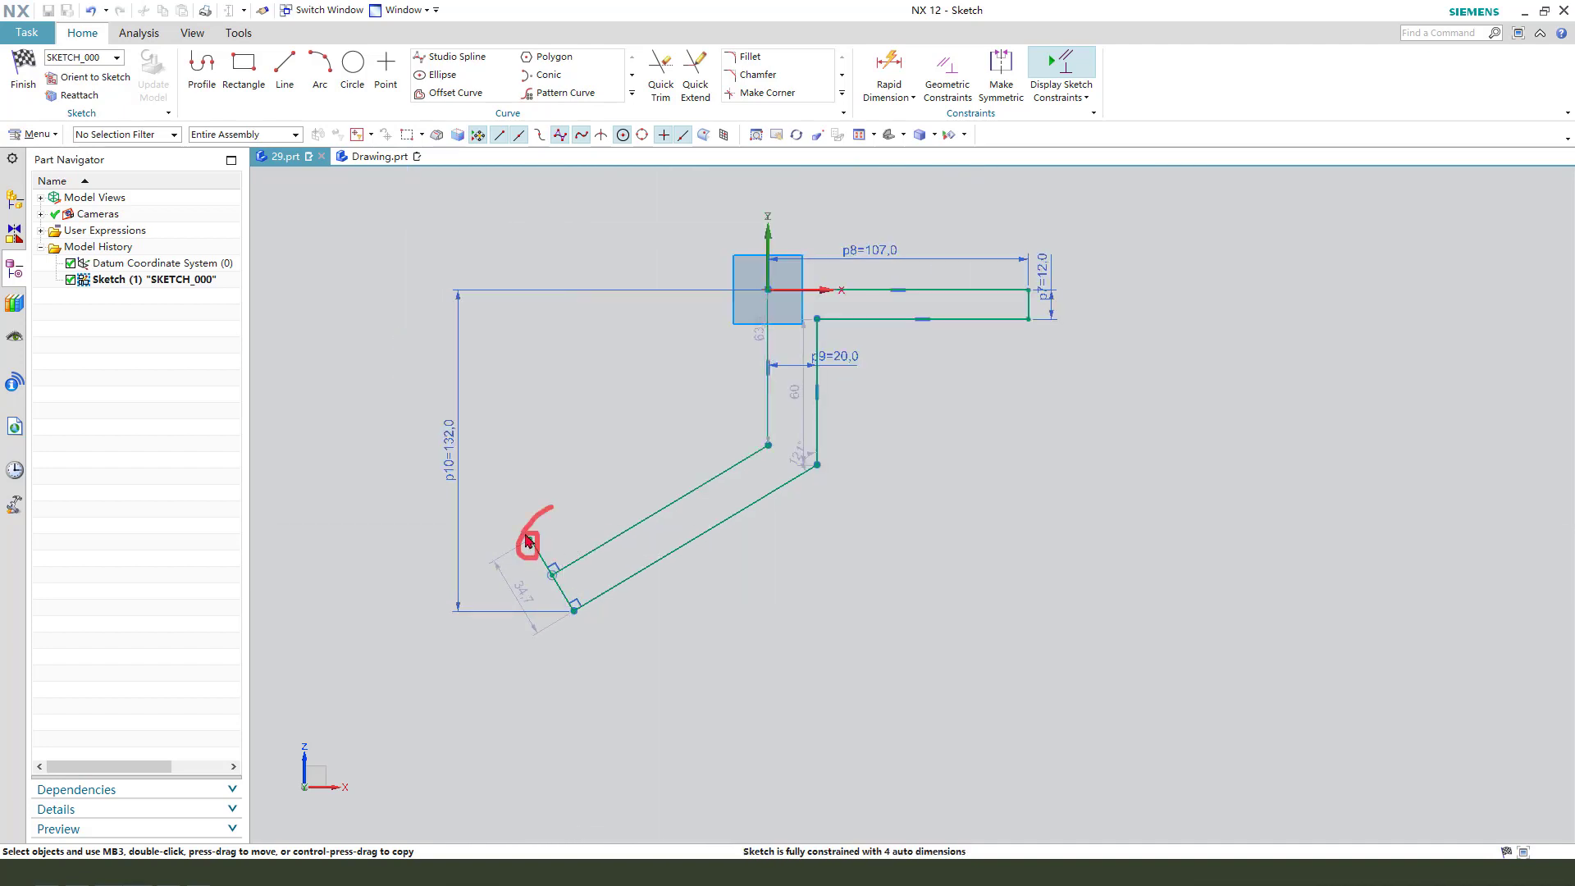
{"action": "left_click", "coordinate": [379, 156]}
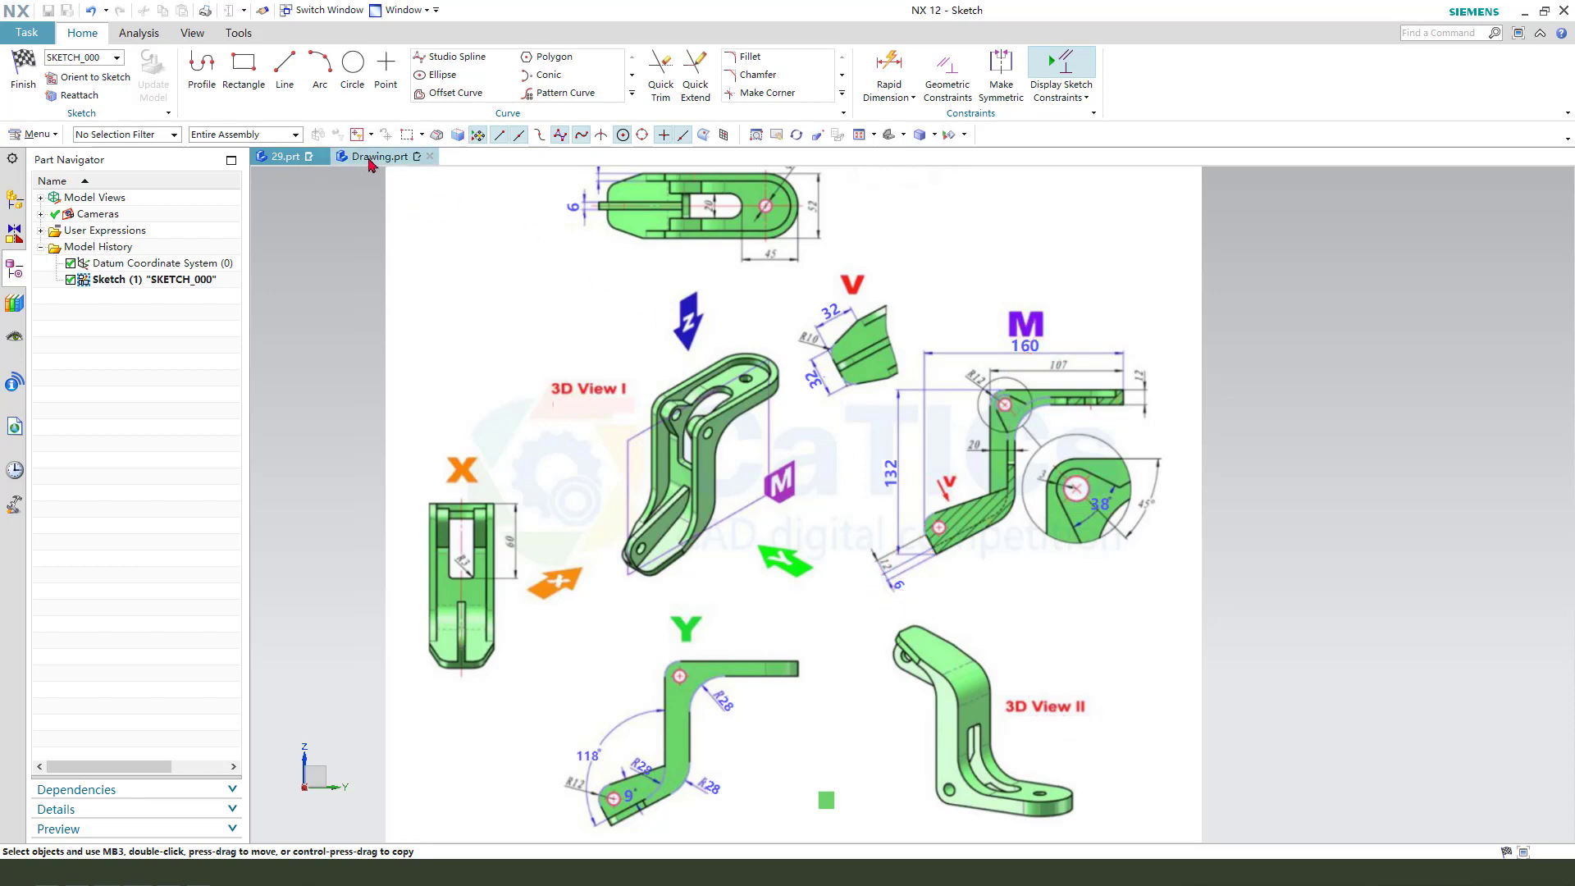
{"action": "scroll", "coordinate": [492, 586], "scroll_direction": "up", "scroll_amount": 5}
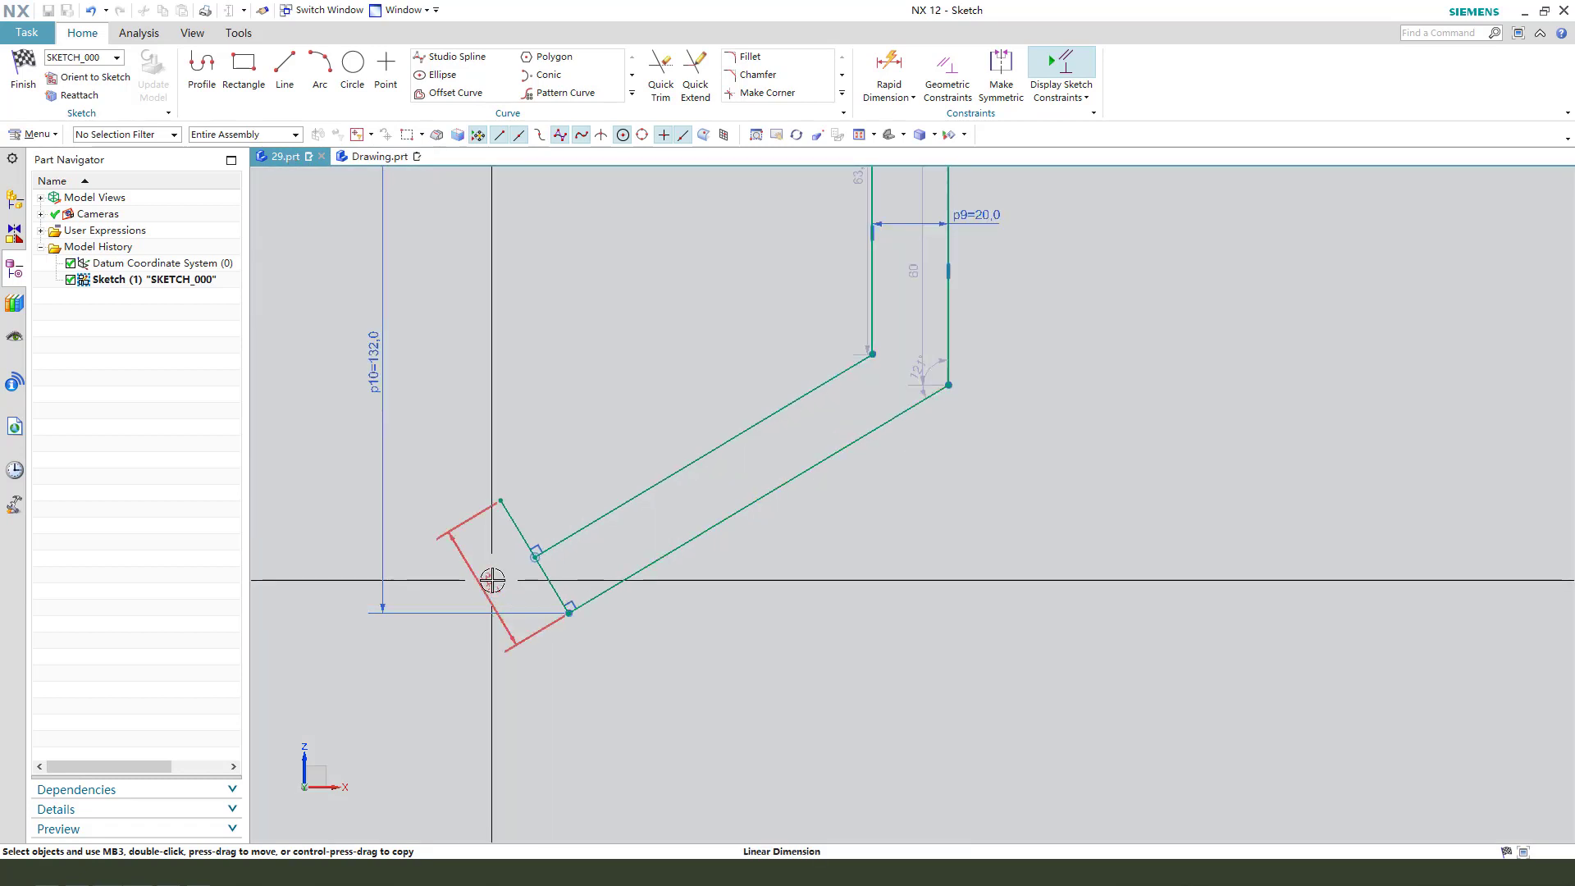
{"action": "double_click", "coordinate": [490, 590]}
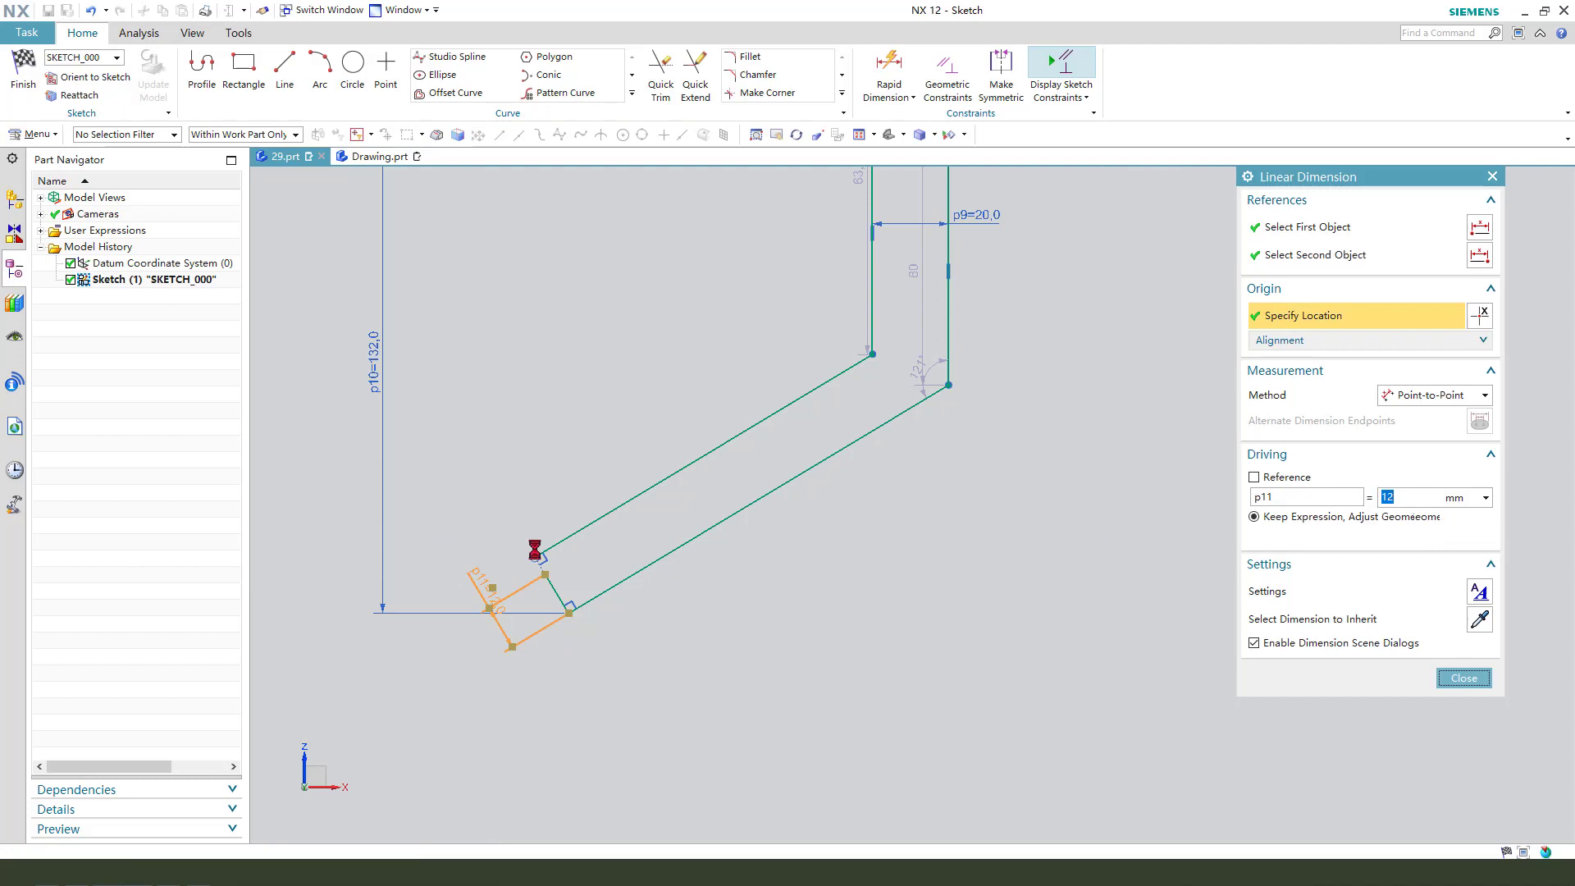
{"action": "key", "text": "Return"}
Add a point-to-point dimension of 6 mm between the free ends of the sloped leg's two long lines
{"action": "scroll", "coordinate": [538, 552], "scroll_direction": "up", "scroll_amount": 2}
{"action": "mouse_move", "coordinate": [538, 552]}
{"action": "left_mouse_down"}
{"action": "mouse_move", "coordinate": [591, 590]}
{"action": "mouse_move", "coordinate": [573, 581]}
{"action": "mouse_move", "coordinate": [562, 601]}
{"action": "mouse_move", "coordinate": [597, 644]}
{"action": "mouse_move", "coordinate": [557, 635]}
{"action": "mouse_move", "coordinate": [574, 610]}
{"action": "left_mouse_up"}
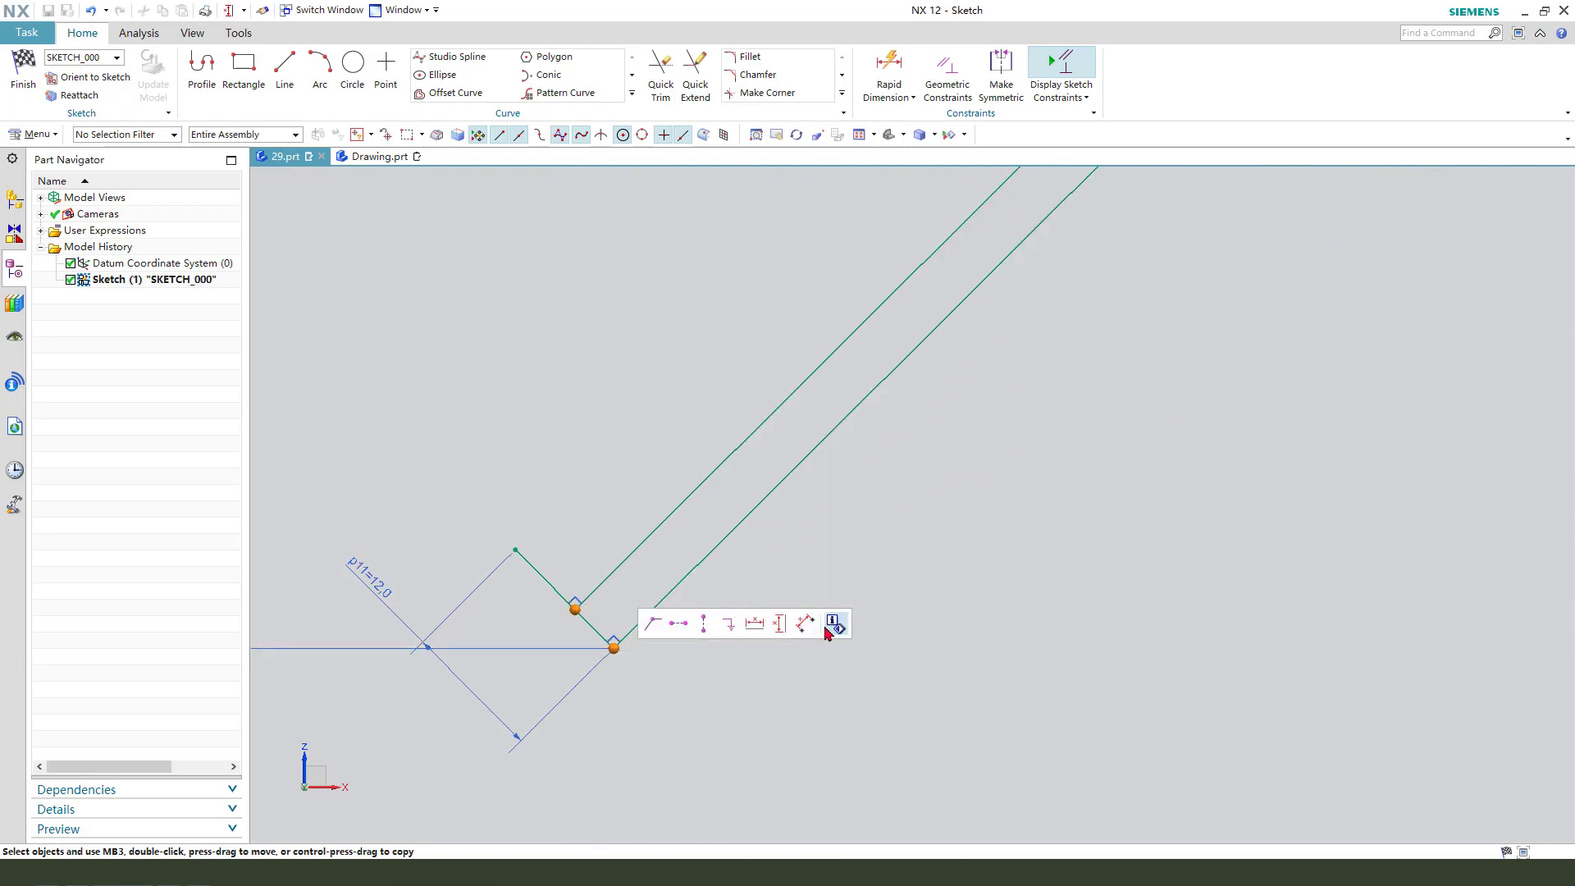
{"action": "left_click", "coordinate": [831, 625]}
{"action": "left_click", "coordinate": [1464, 586]}
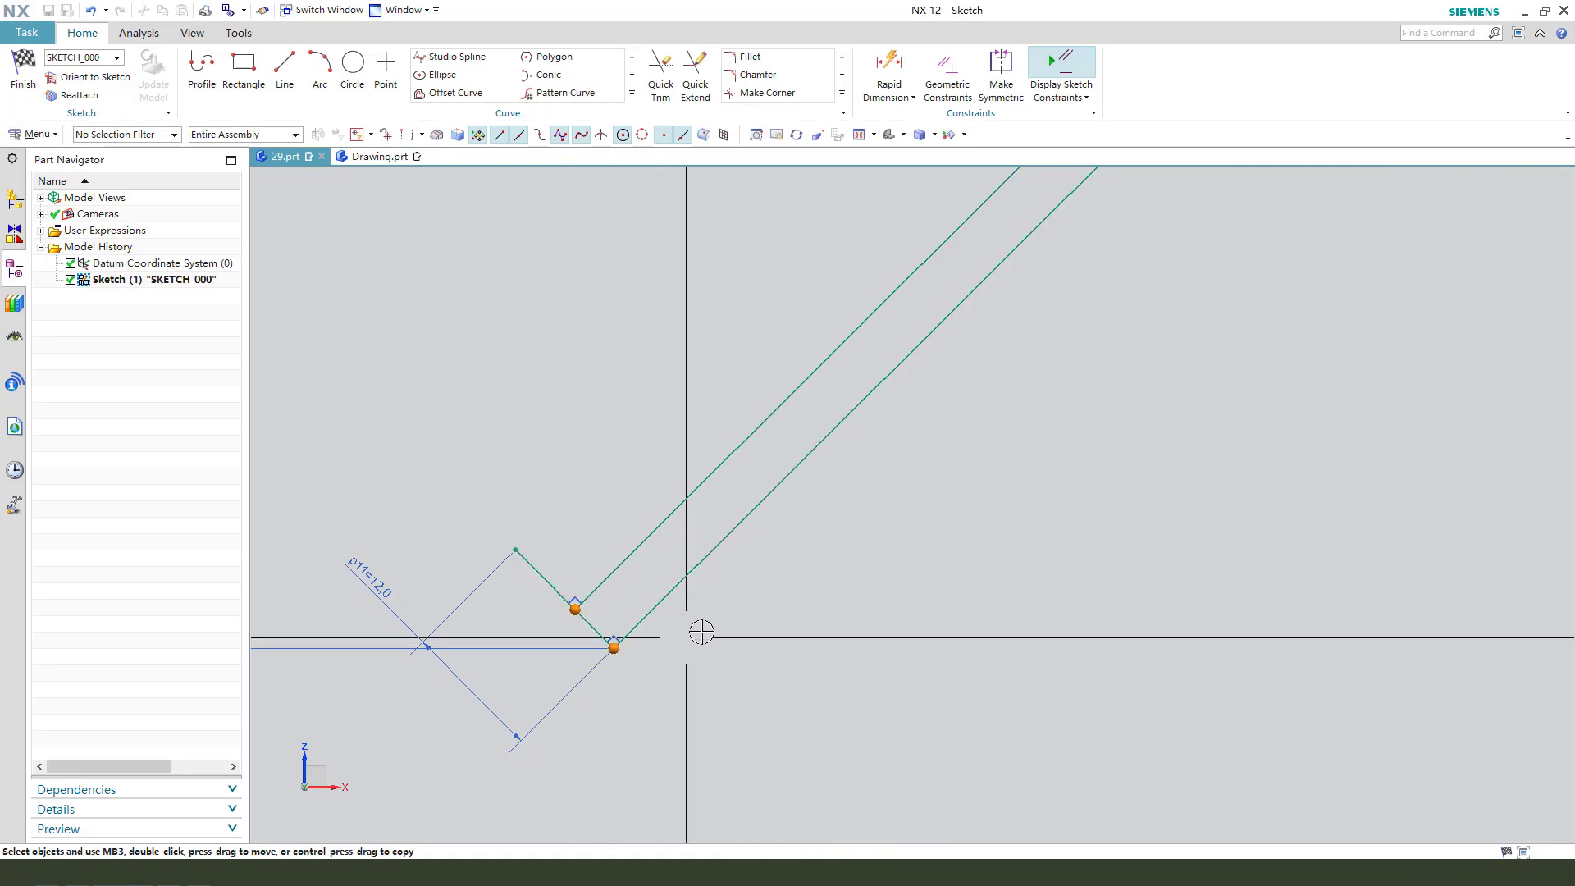
{"action": "left_click_drag", "start_coordinate": [577, 633], "coordinate": [555, 668]}
{"action": "double_click", "coordinate": [553, 668]}
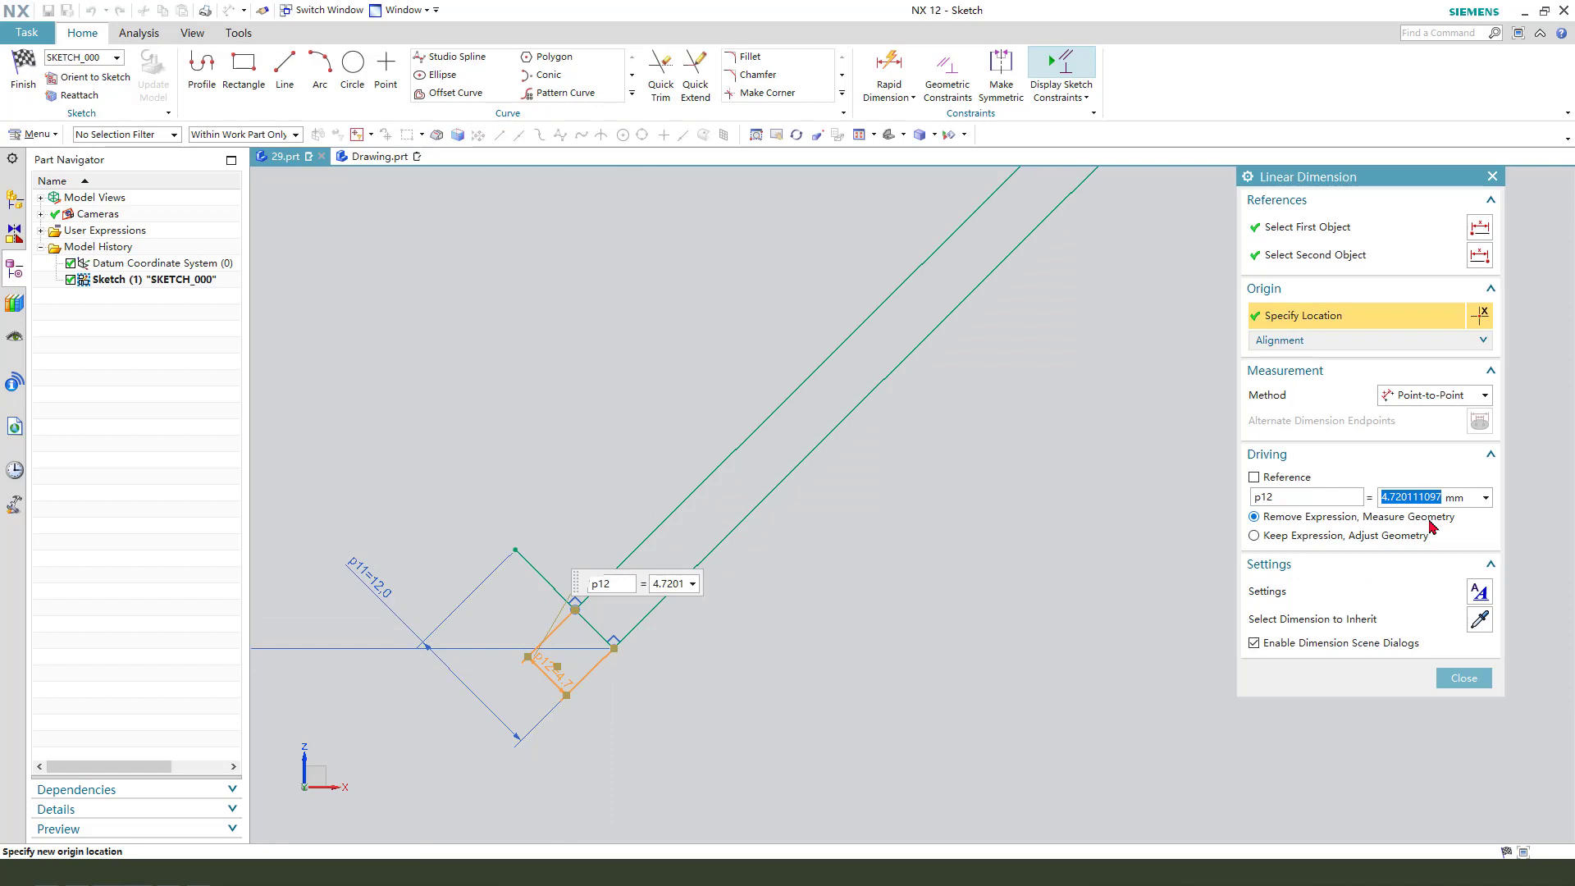
{"action": "scroll", "coordinate": [824, 537], "scroll_direction": "down", "scroll_amount": 12}
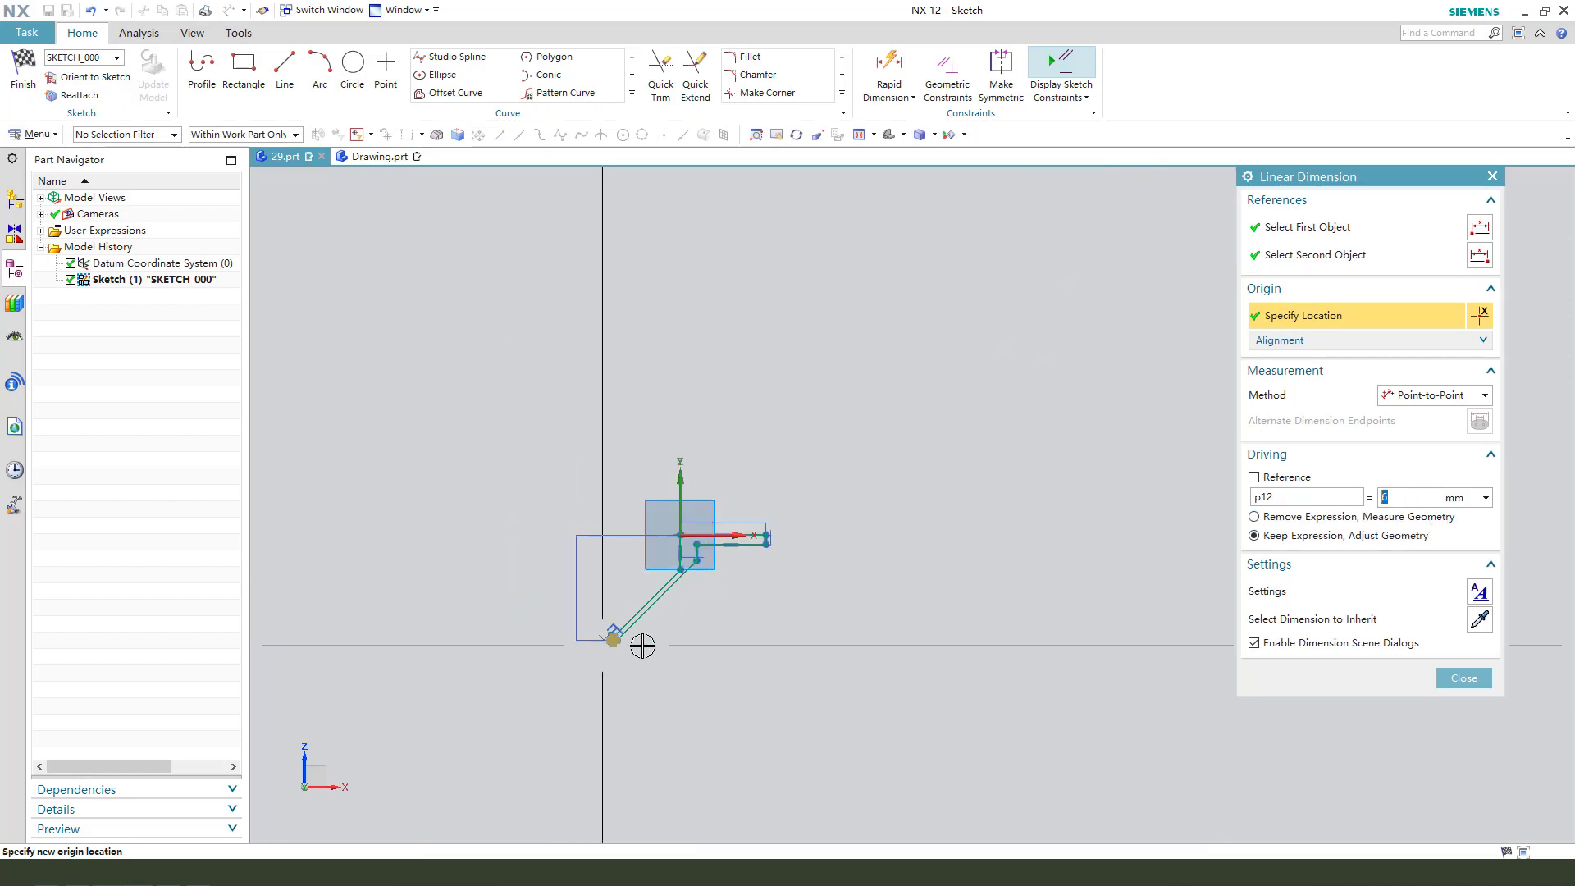
{"action": "middle_click", "coordinate": [633, 618]}
Set the angle between the vertical leg's outer line and the sloped leg's lower line to 118°
{"action": "scroll", "coordinate": [639, 615], "scroll_direction": "up", "scroll_amount": 3}
{"action": "scroll", "coordinate": [734, 606], "scroll_direction": "down", "scroll_amount": 2}
{"action": "mouse_move", "coordinate": [759, 458]}
{"action": "left_mouse_down"}
{"action": "mouse_move", "coordinate": [651, 590]}
{"action": "mouse_move", "coordinate": [626, 586]}
{"action": "mouse_move", "coordinate": [689, 573]}
{"action": "left_mouse_up"}
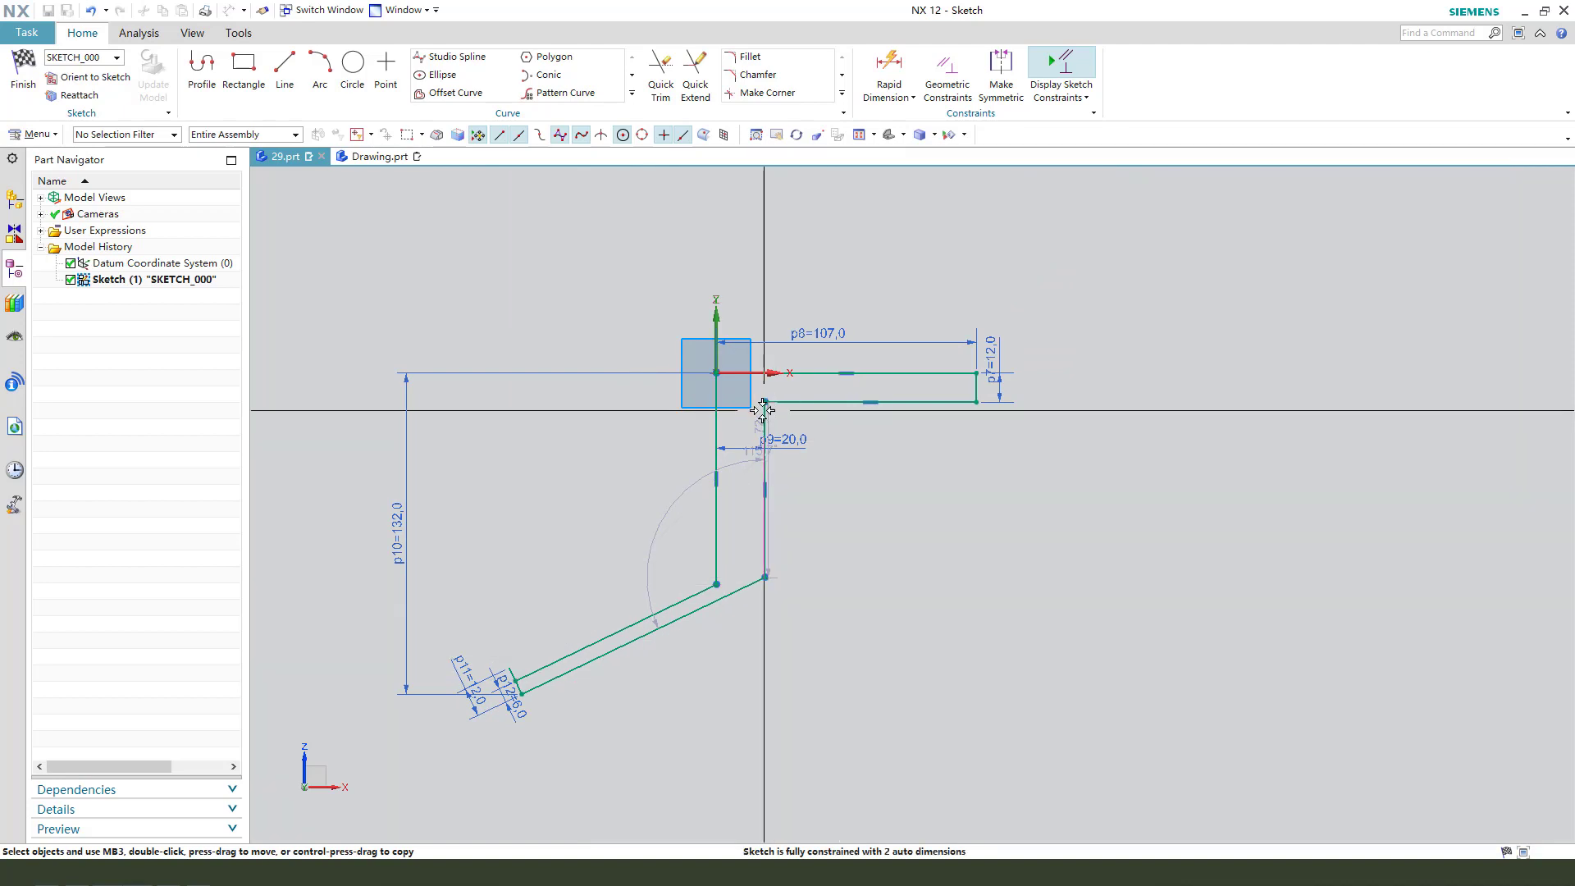
{"action": "scroll", "coordinate": [762, 408], "scroll_direction": "down", "scroll_amount": 1}
{"action": "scroll", "coordinate": [682, 597], "scroll_direction": "up", "scroll_amount": 1}
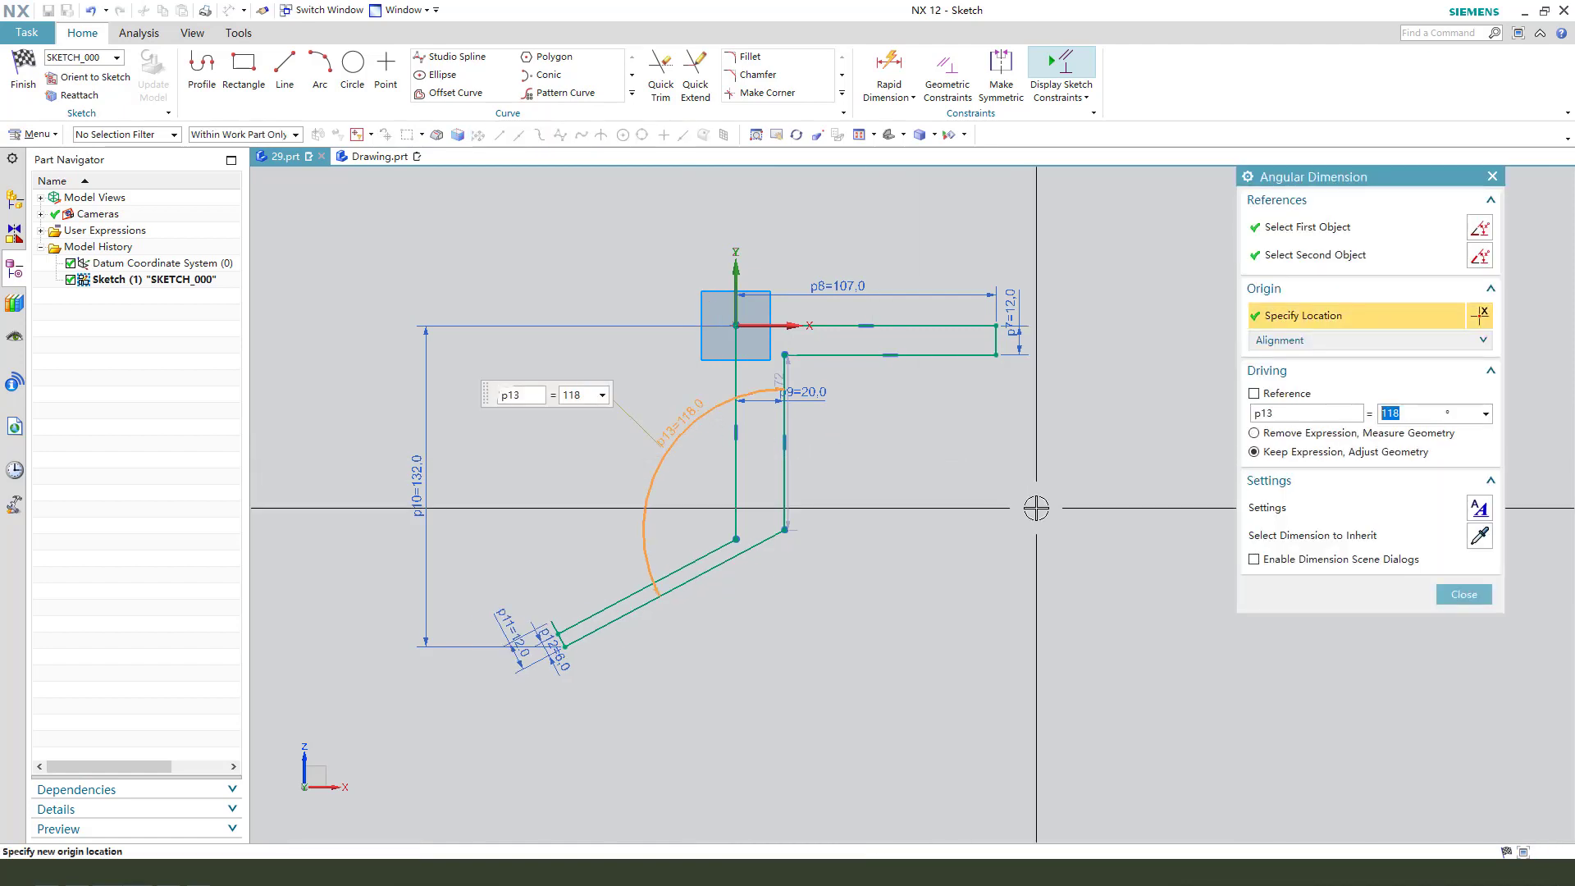
{"action": "middle_click", "coordinate": [1026, 541]}
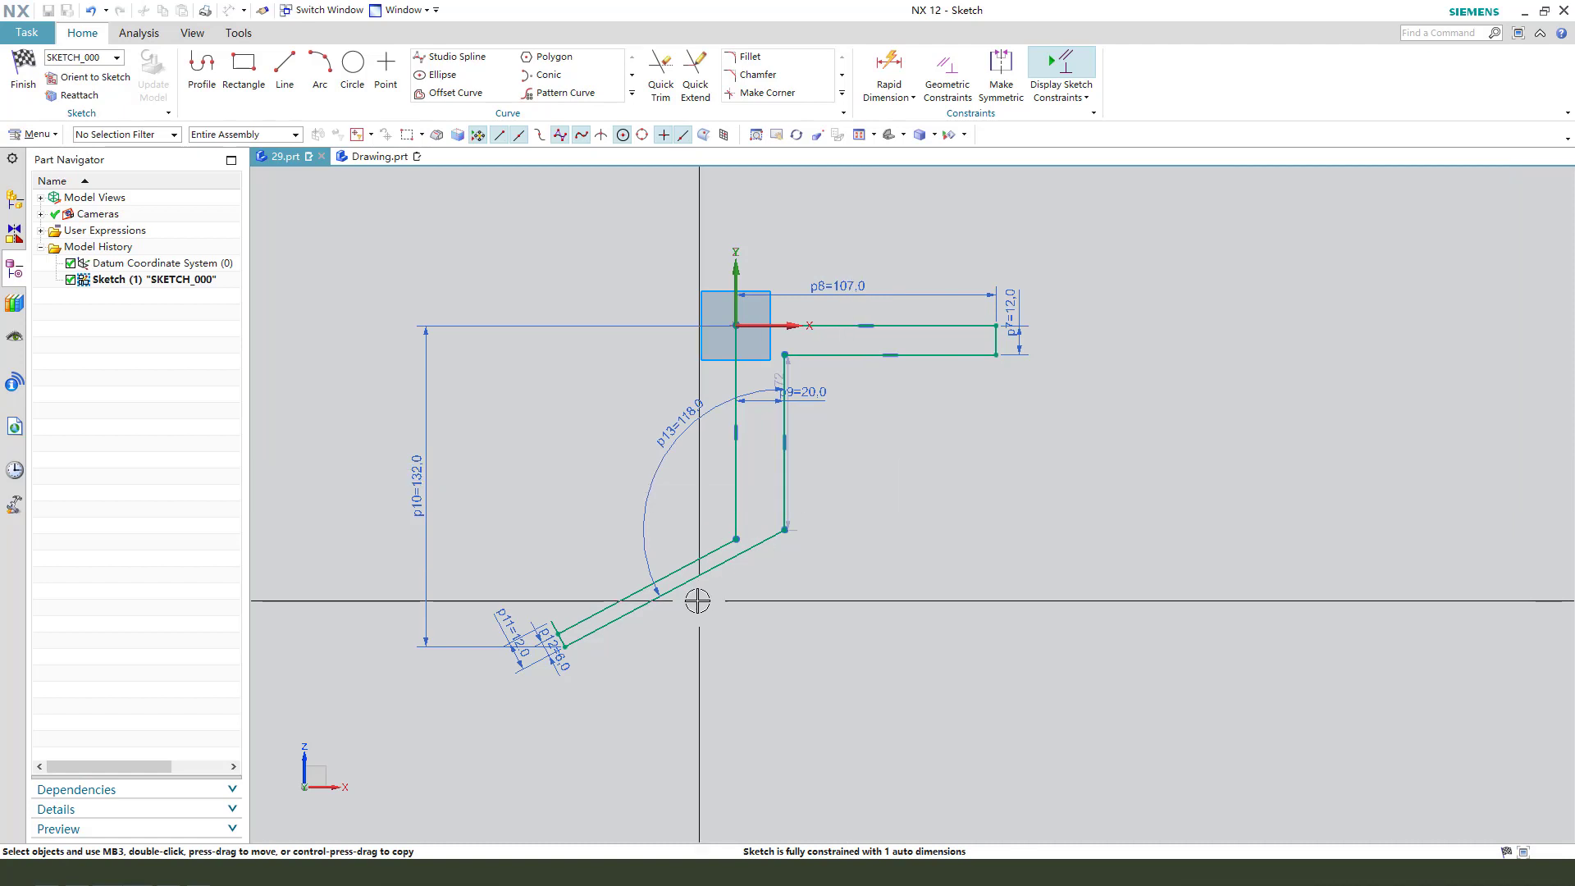
Move the vertical leg's corner where it meets the sloped leg's lower line slightly downward
{"action": "scroll", "coordinate": [781, 433], "scroll_direction": "down", "scroll_amount": 1}
{"action": "scroll", "coordinate": [682, 606], "scroll_direction": "up", "scroll_amount": 1}
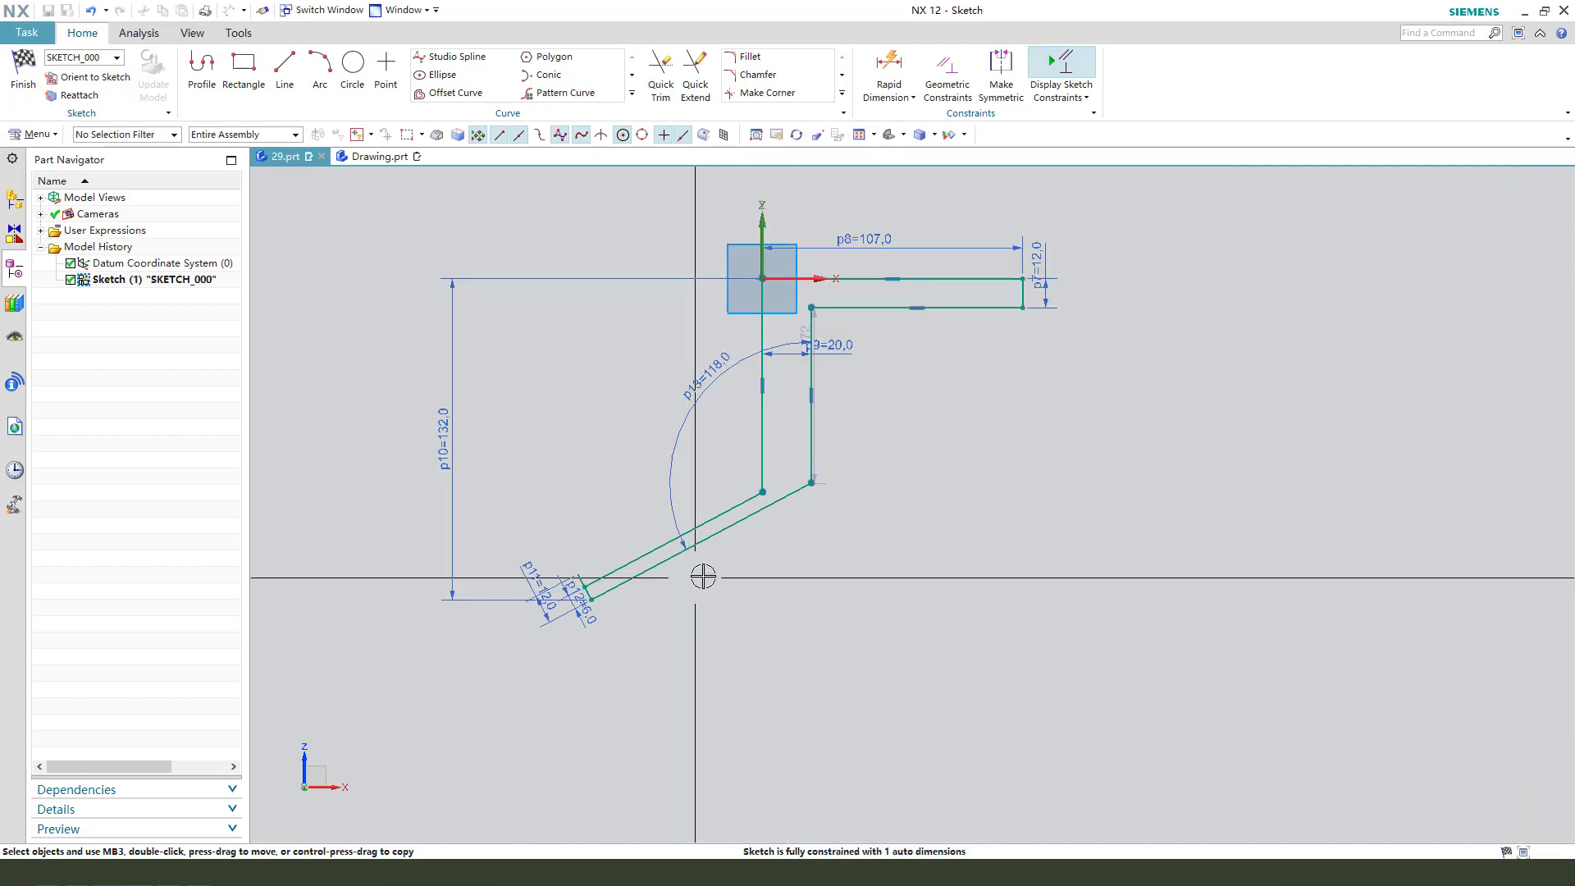
{"action": "scroll", "coordinate": [803, 472], "scroll_direction": "up", "scroll_amount": 1}
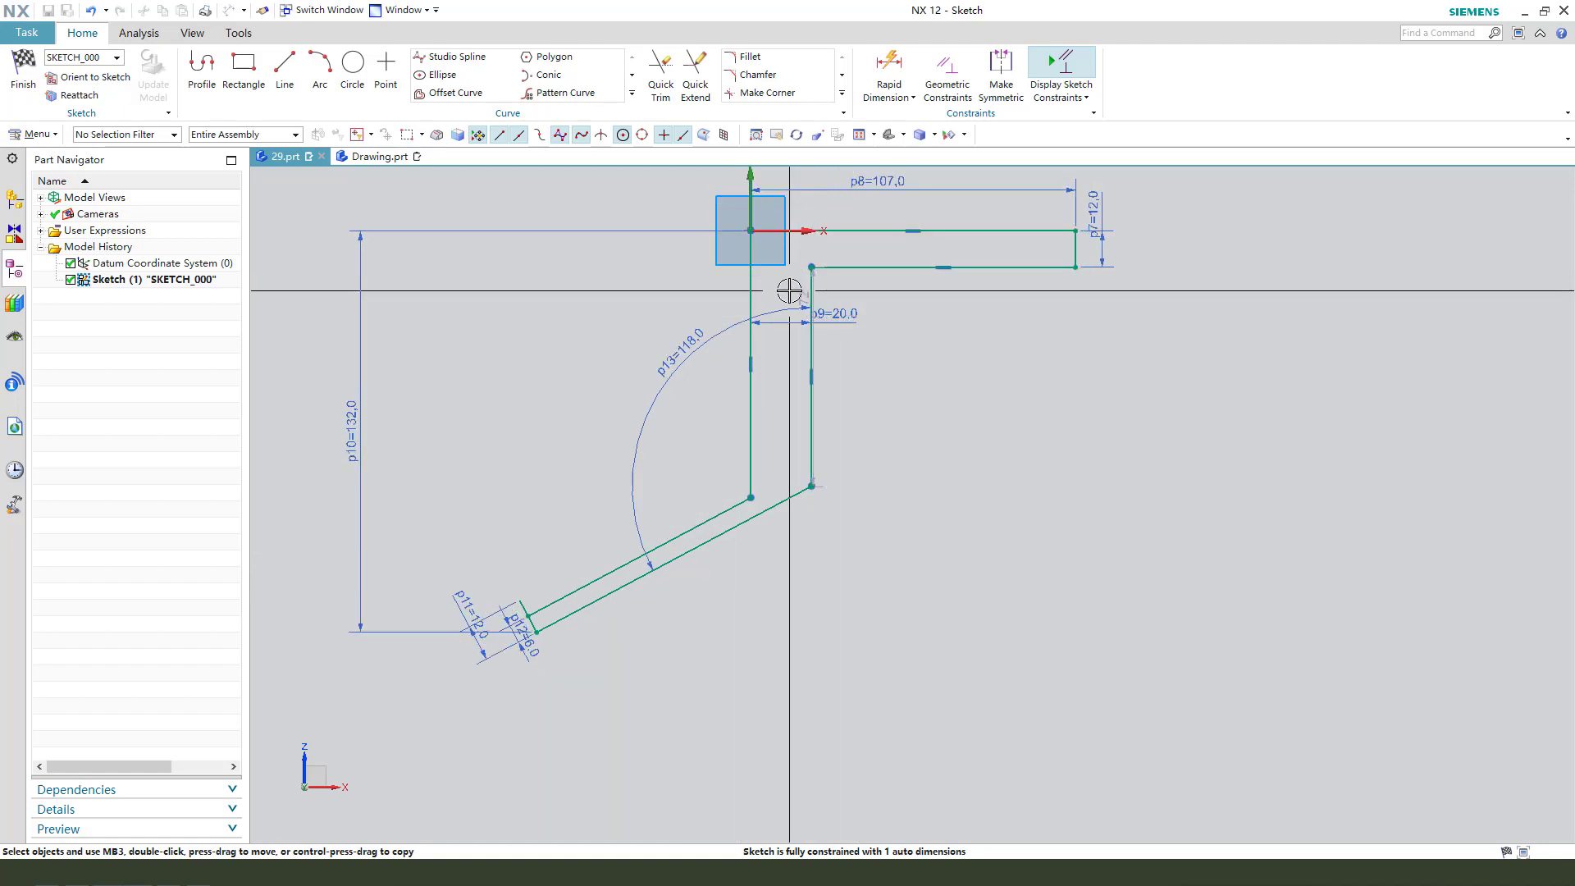
{"action": "scroll", "coordinate": [832, 302], "scroll_direction": "down", "scroll_amount": 2}
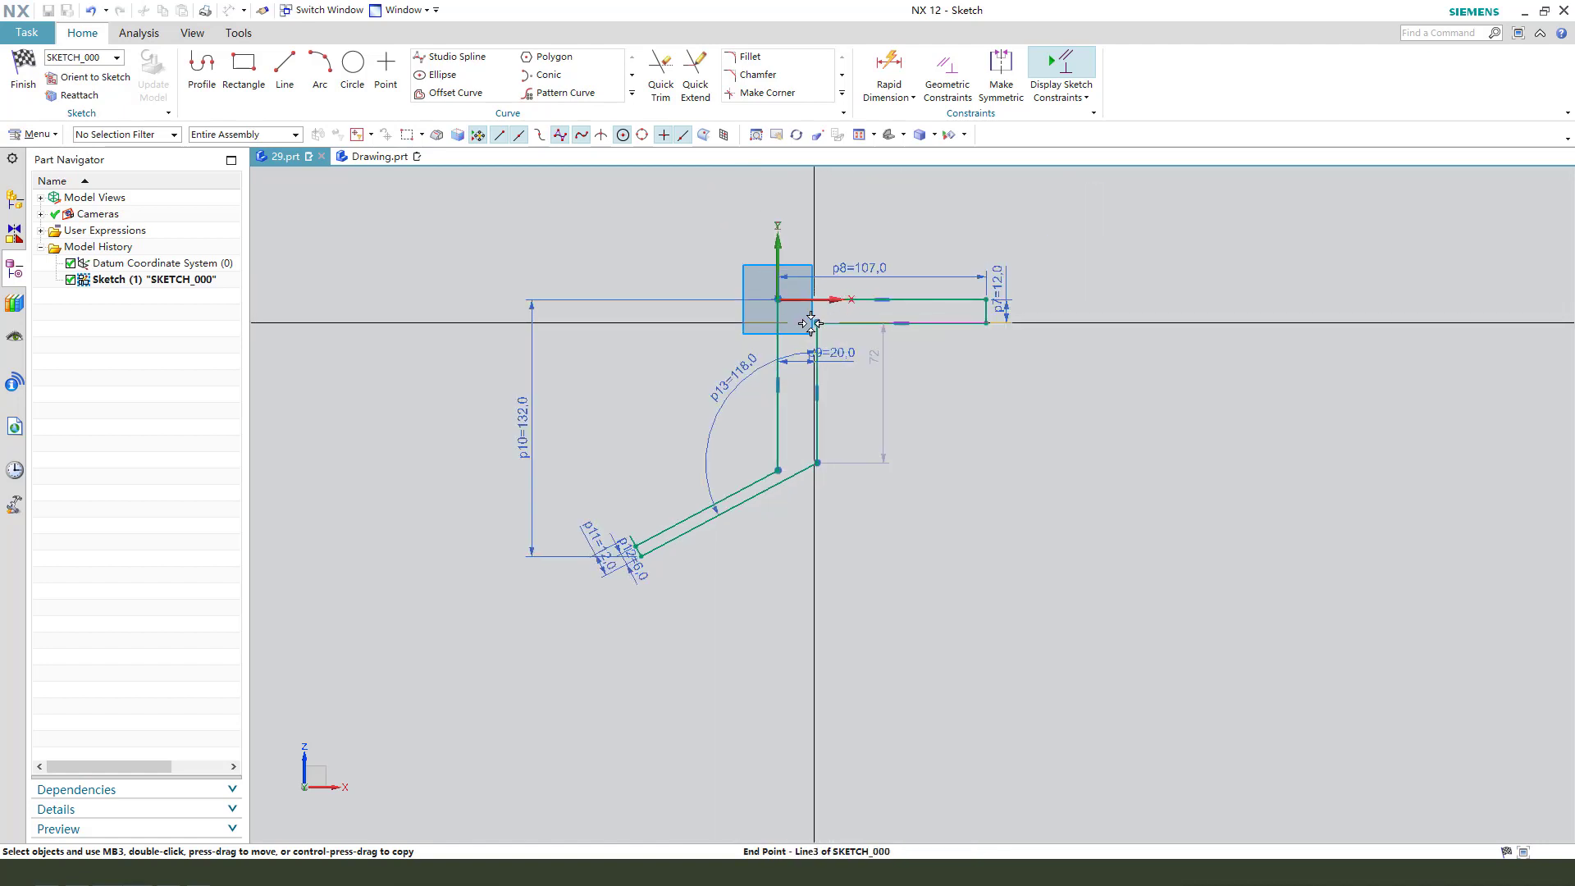
{"action": "mouse_move", "coordinate": [817, 463]}
{"action": "left_mouse_down"}
{"action": "mouse_move", "coordinate": [818, 495]}
{"action": "mouse_move", "coordinate": [816, 476]}
{"action": "left_mouse_up"}
{"action": "scroll", "coordinate": [697, 546], "scroll_direction": "up", "scroll_amount": 1}
Add a horizontal dimension of 160 mm from the upper end of the sloped leg's end line to the upper arm's free end
{"action": "left_click", "coordinate": [643, 531]}
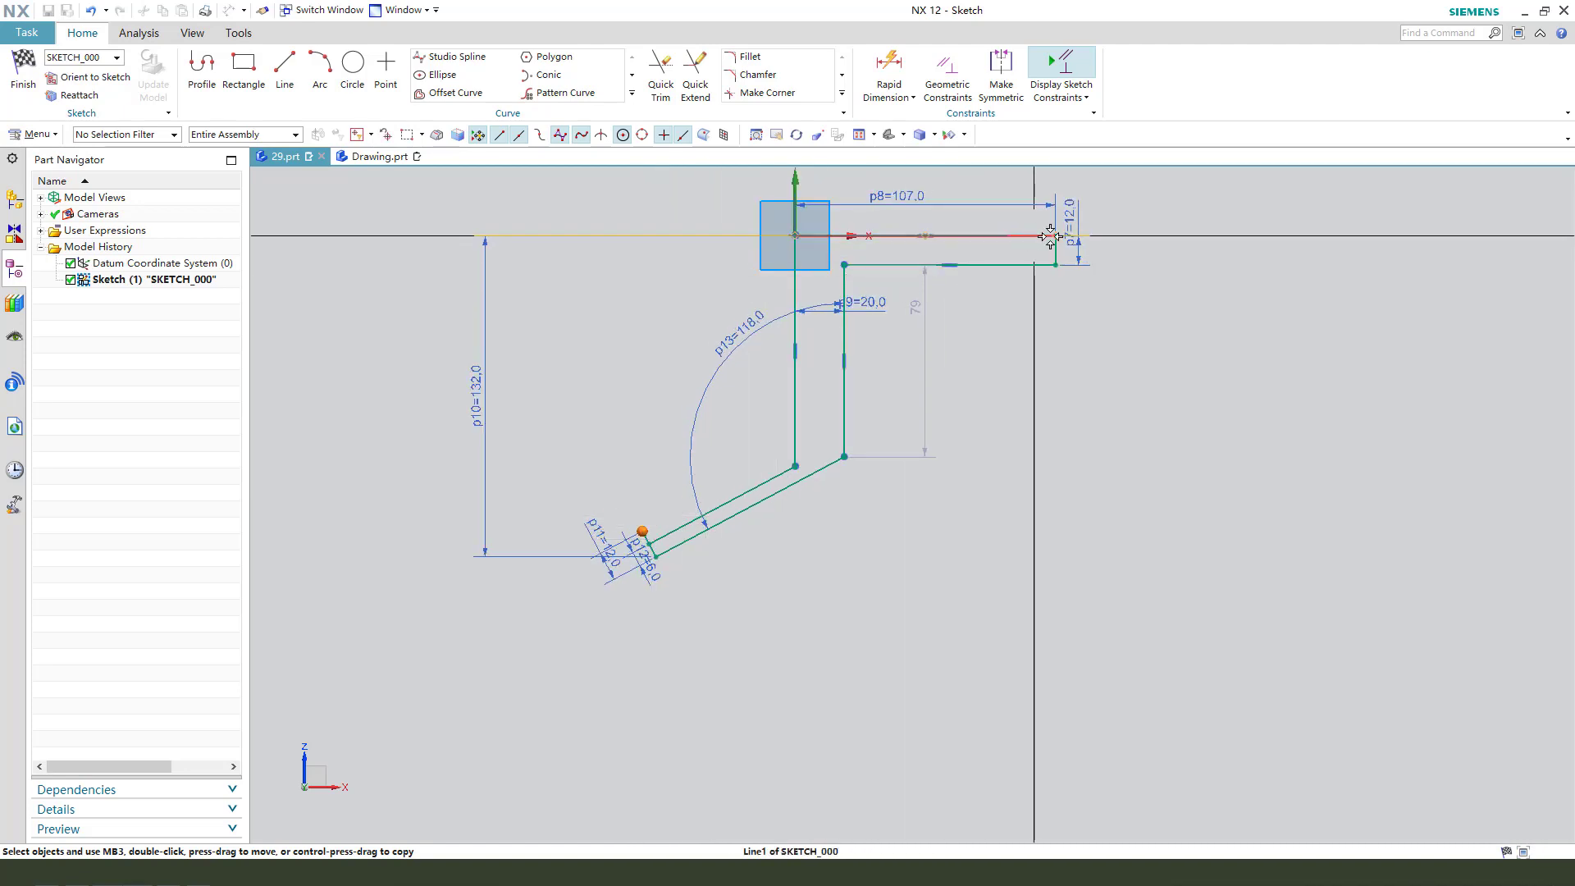
{"action": "left_click", "coordinate": [1056, 236]}
{"action": "scroll", "coordinate": [1056, 237], "scroll_direction": "down", "scroll_amount": 2}
{"action": "right_click", "coordinate": [961, 264]}
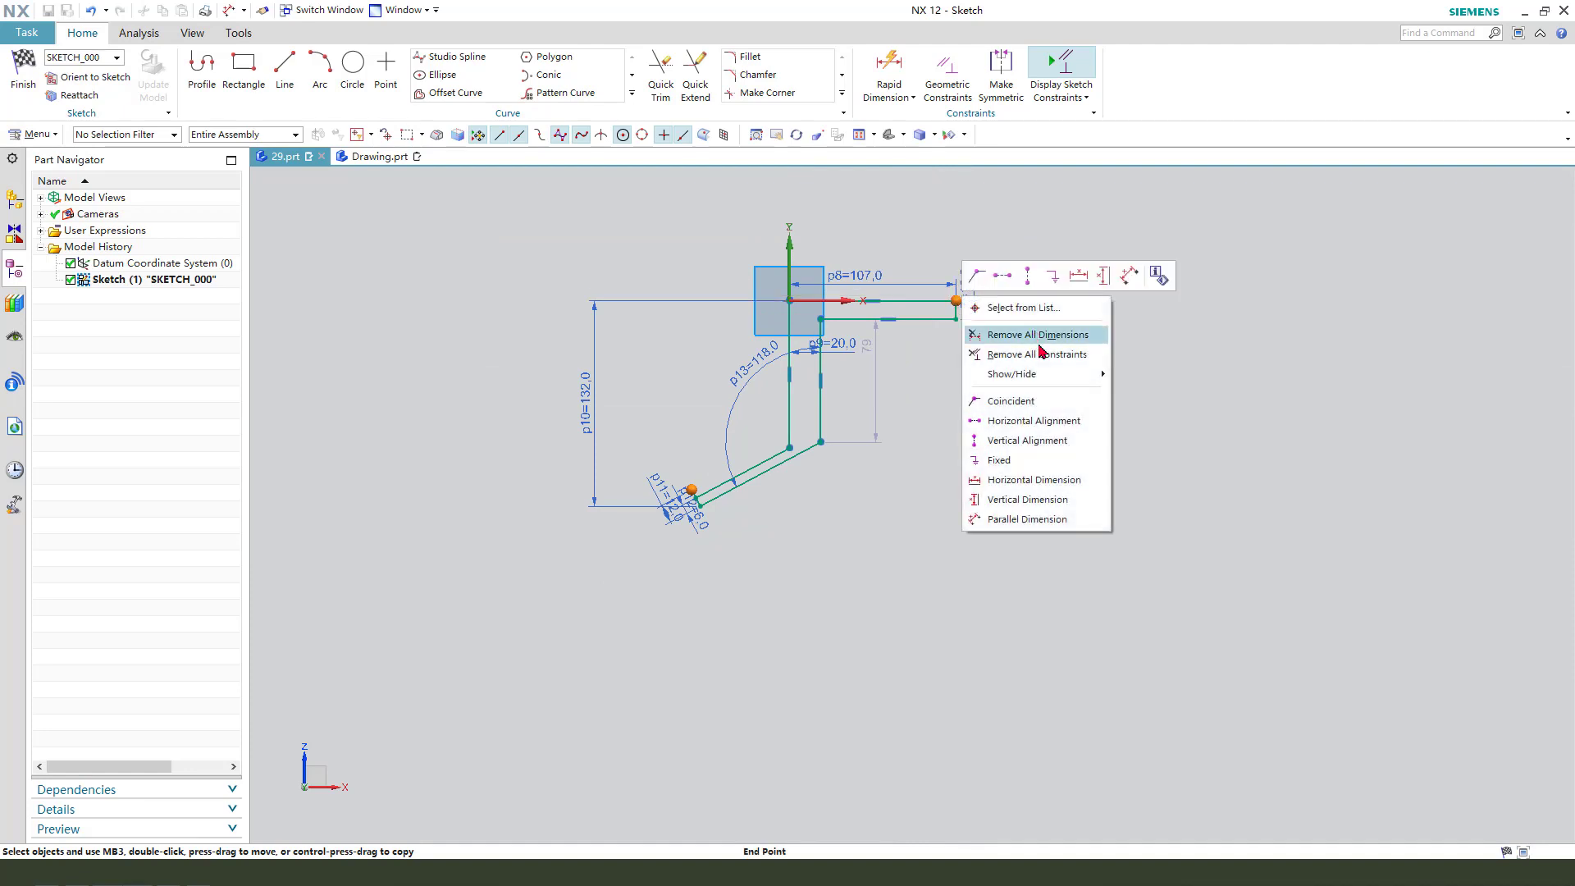
{"action": "left_click", "coordinate": [1078, 279]}
{"action": "left_click", "coordinate": [806, 217]}
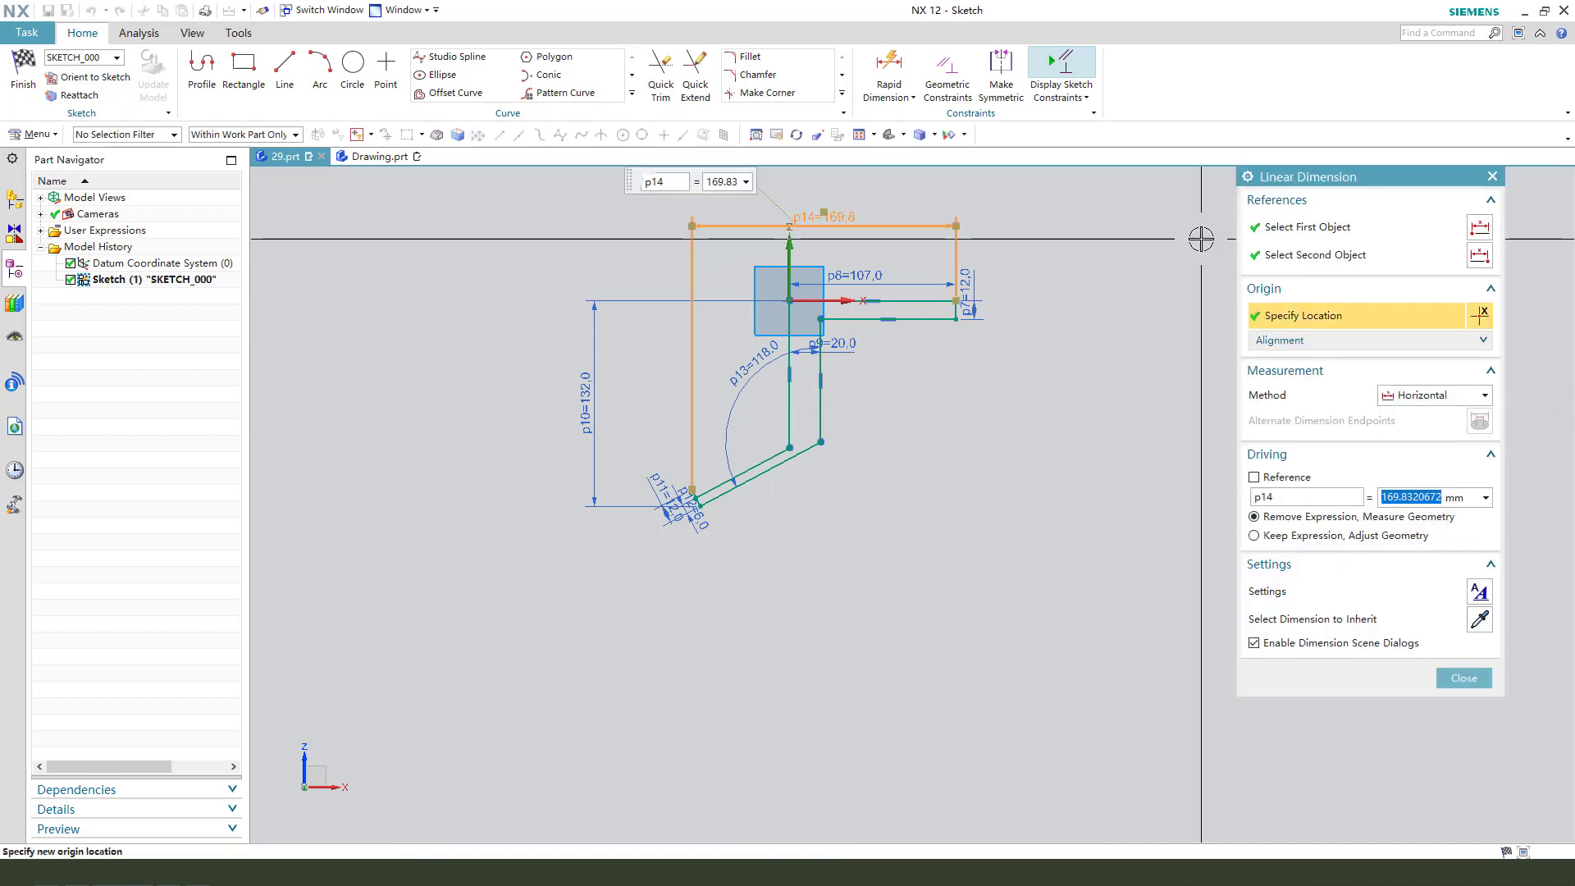
{"action": "key", "text": "Return"}
{"action": "middle_click", "coordinate": [836, 366]}
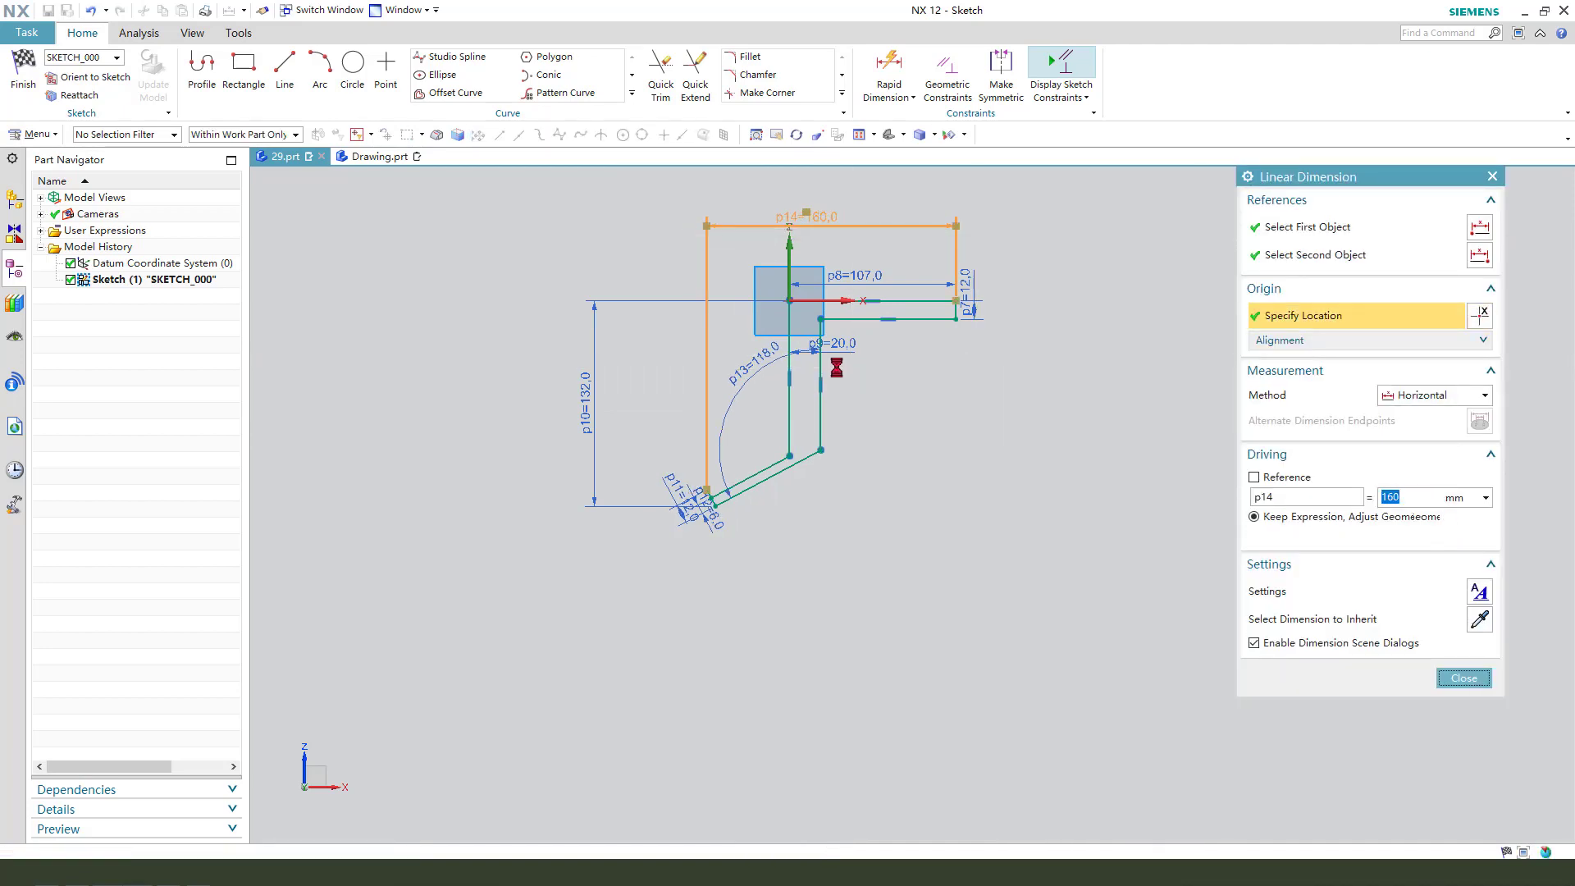
Reposition the 20 mm, 6 mm, 12 mm end-line and 132 mm dimensions clear of the profile
{"action": "scroll", "coordinate": [836, 366], "scroll_direction": "up", "scroll_amount": 2}
{"action": "left_click_drag", "start_coordinate": [854, 334], "coordinate": [858, 370]}
{"action": "left_click_drag", "start_coordinate": [643, 602], "coordinate": [658, 646]}
{"action": "left_click_drag", "start_coordinate": [582, 528], "coordinate": [537, 476]}
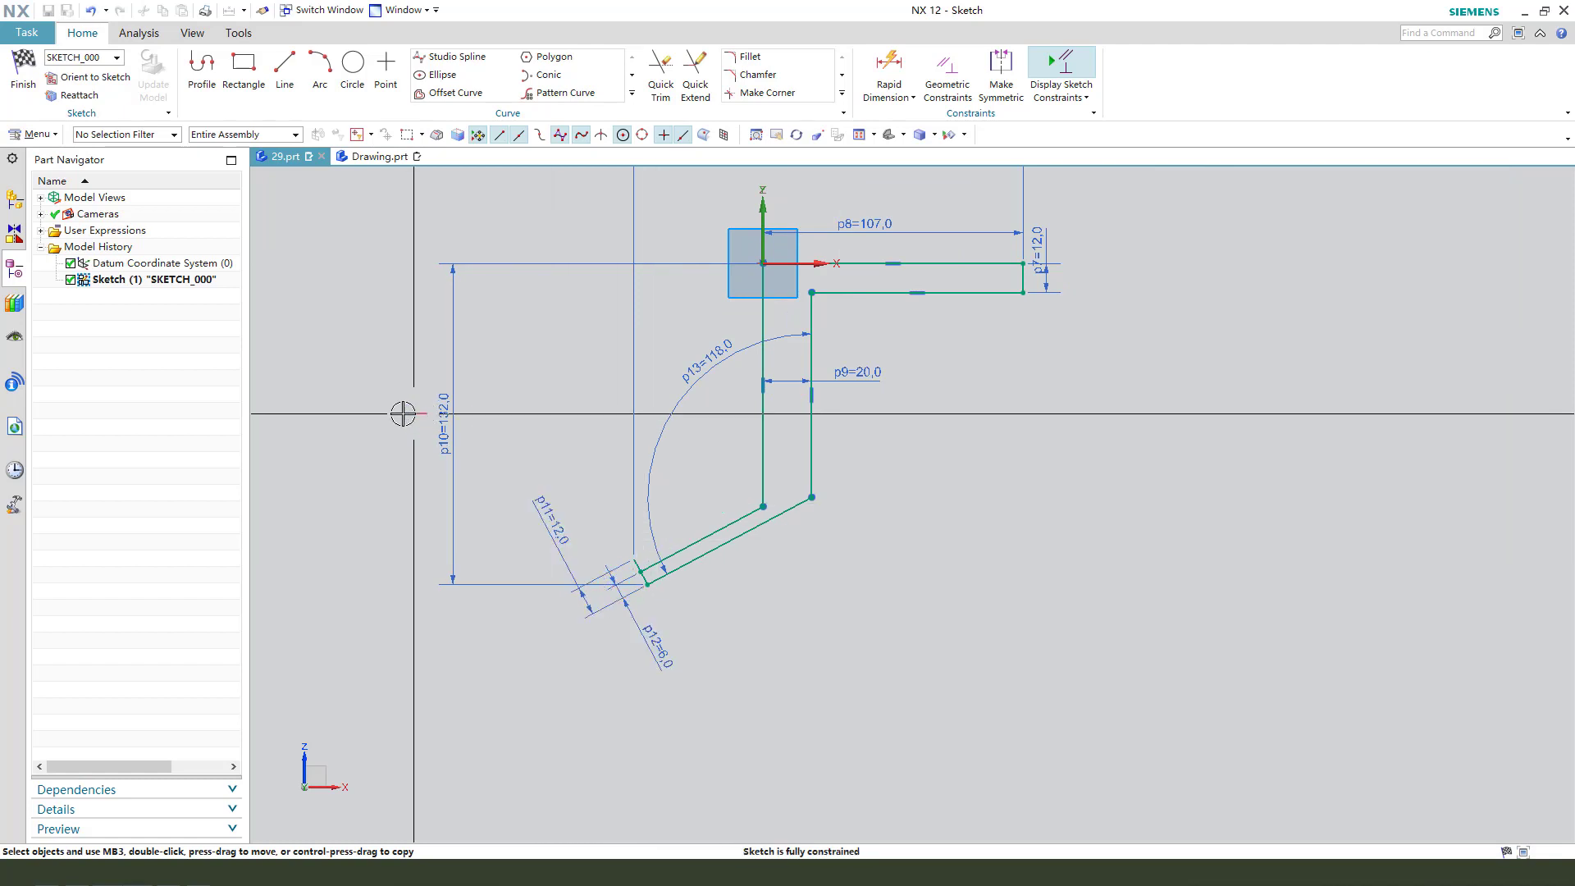
{"action": "left_click_drag", "start_coordinate": [447, 417], "coordinate": [405, 418]}
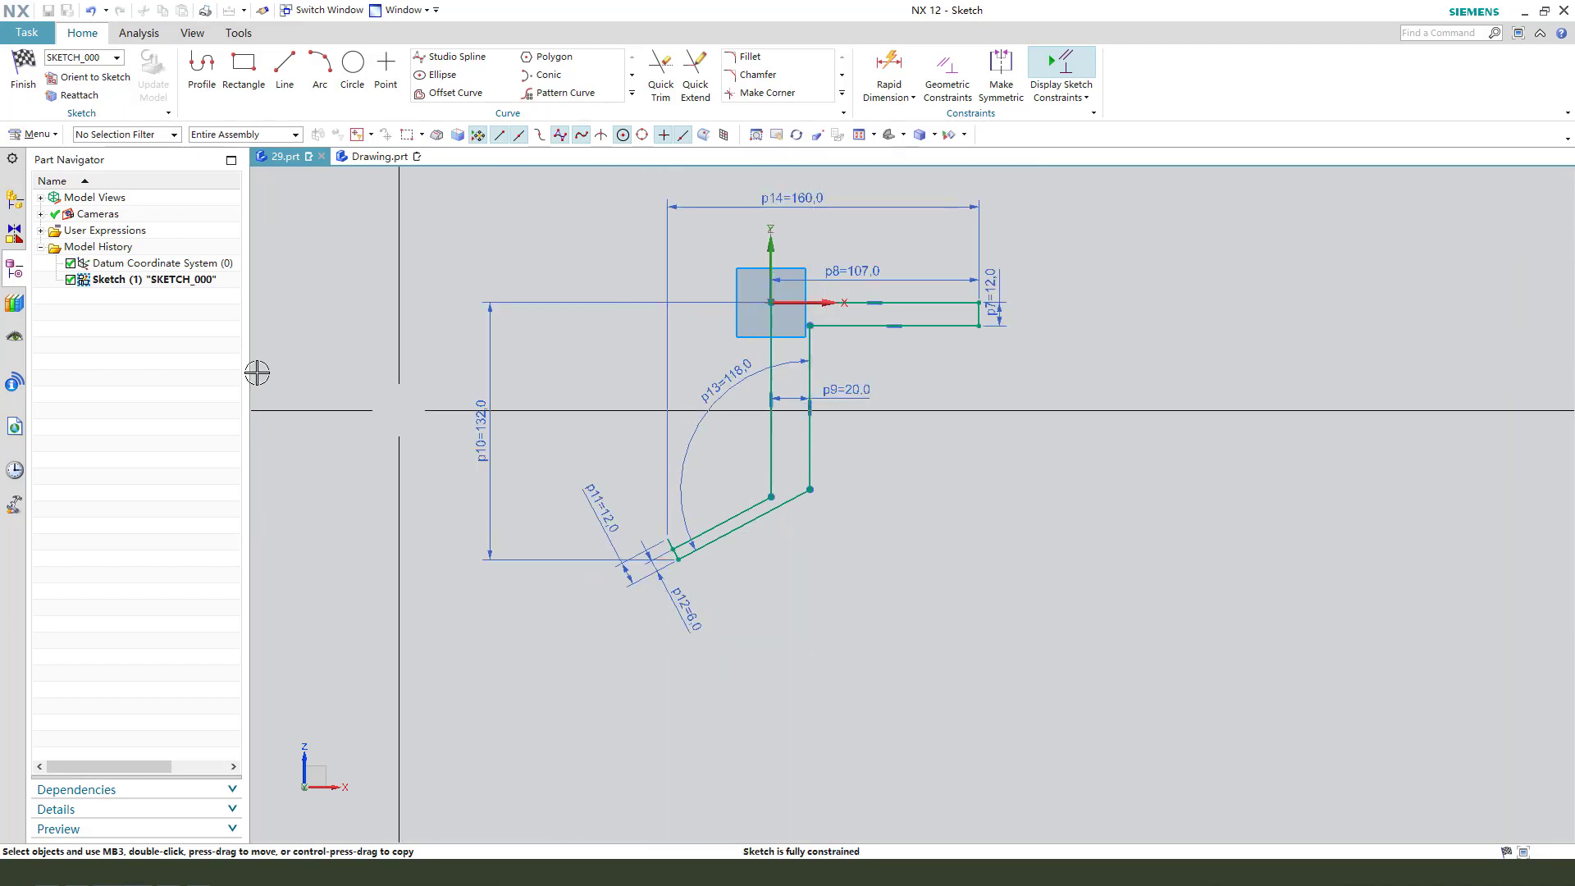
Finish the sketch and try to extrude the profile with Boolean set to None
{"action": "scroll", "coordinate": [678, 608], "scroll_direction": "up", "scroll_amount": 4}
{"action": "scroll", "coordinate": [636, 541], "scroll_direction": "down", "scroll_amount": 2}
{"action": "key", "text": "ctrl+q"}
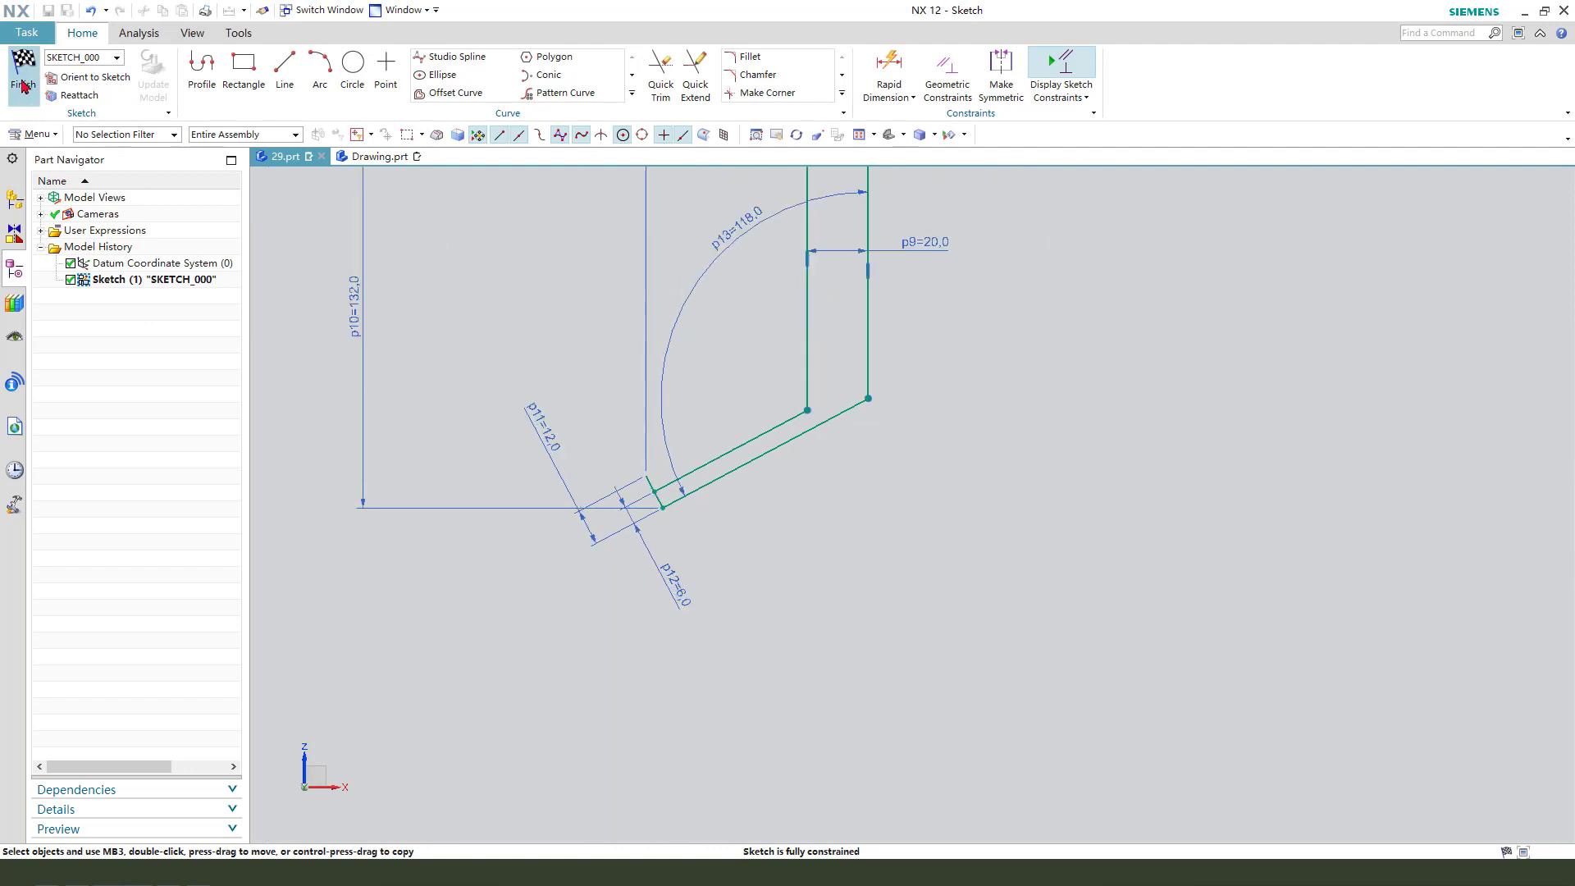
{"action": "key", "text": "x"}
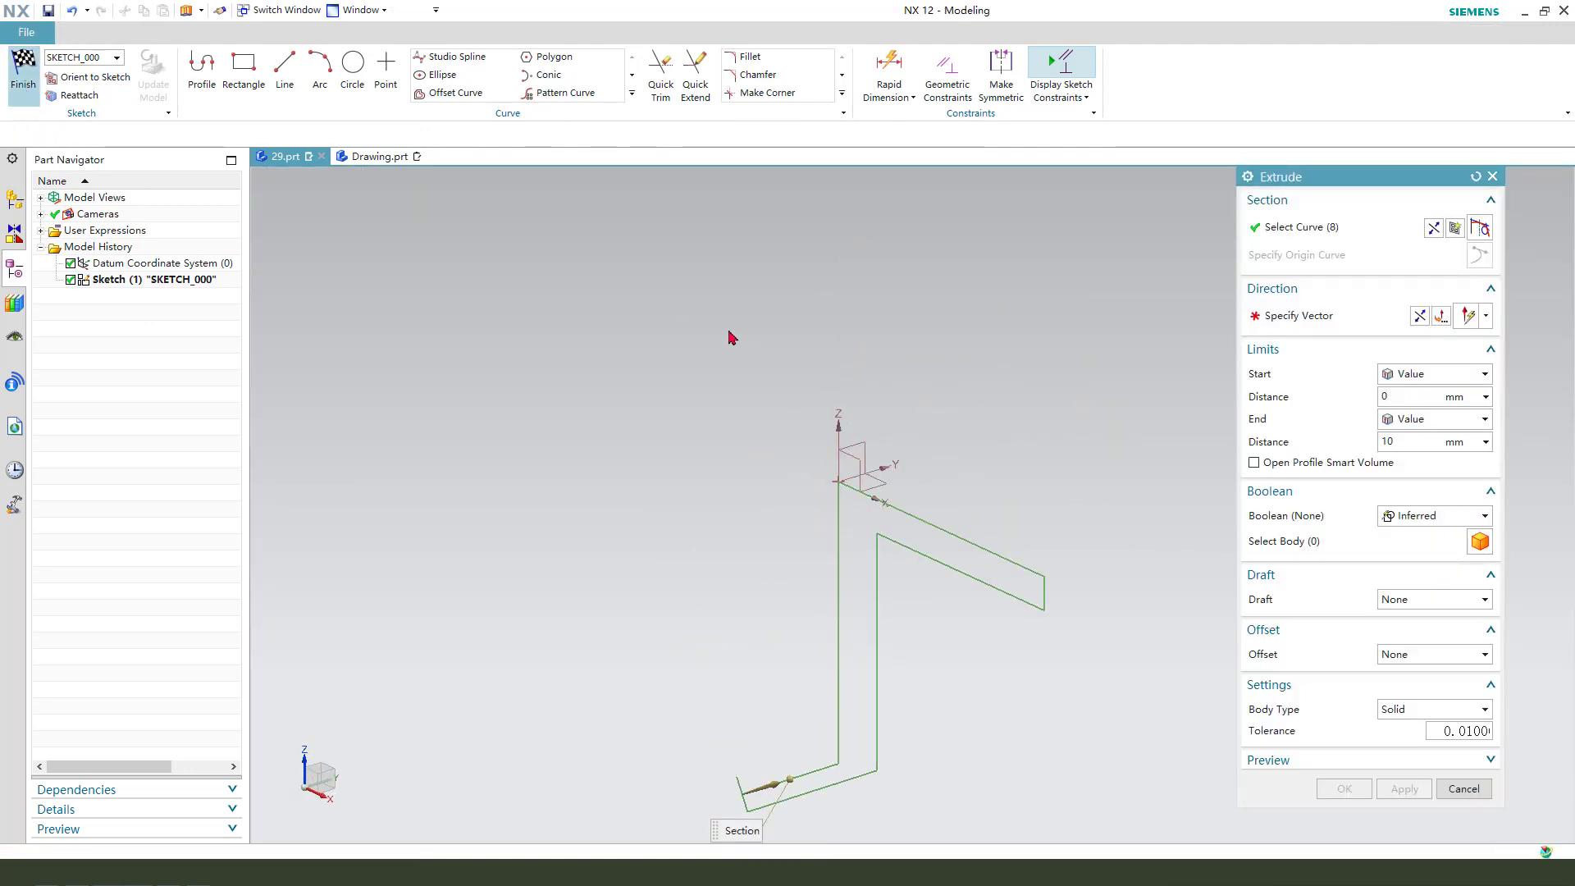
{"action": "left_click", "coordinate": [1472, 515]}
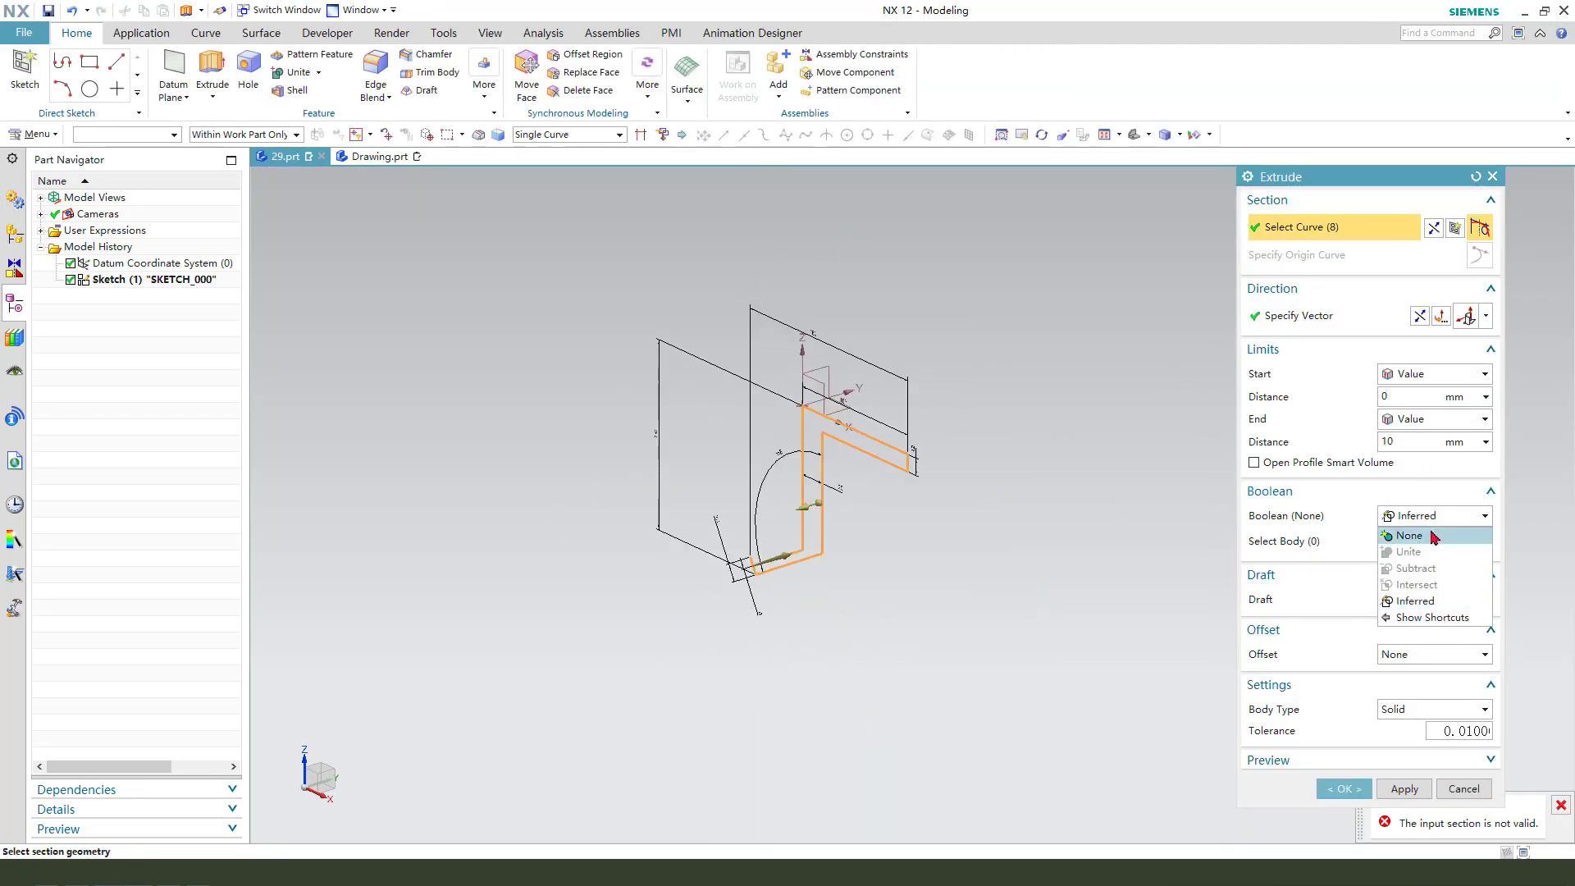
{"action": "left_click", "coordinate": [1433, 538]}
{"action": "key", "text": "ctrl+z"}
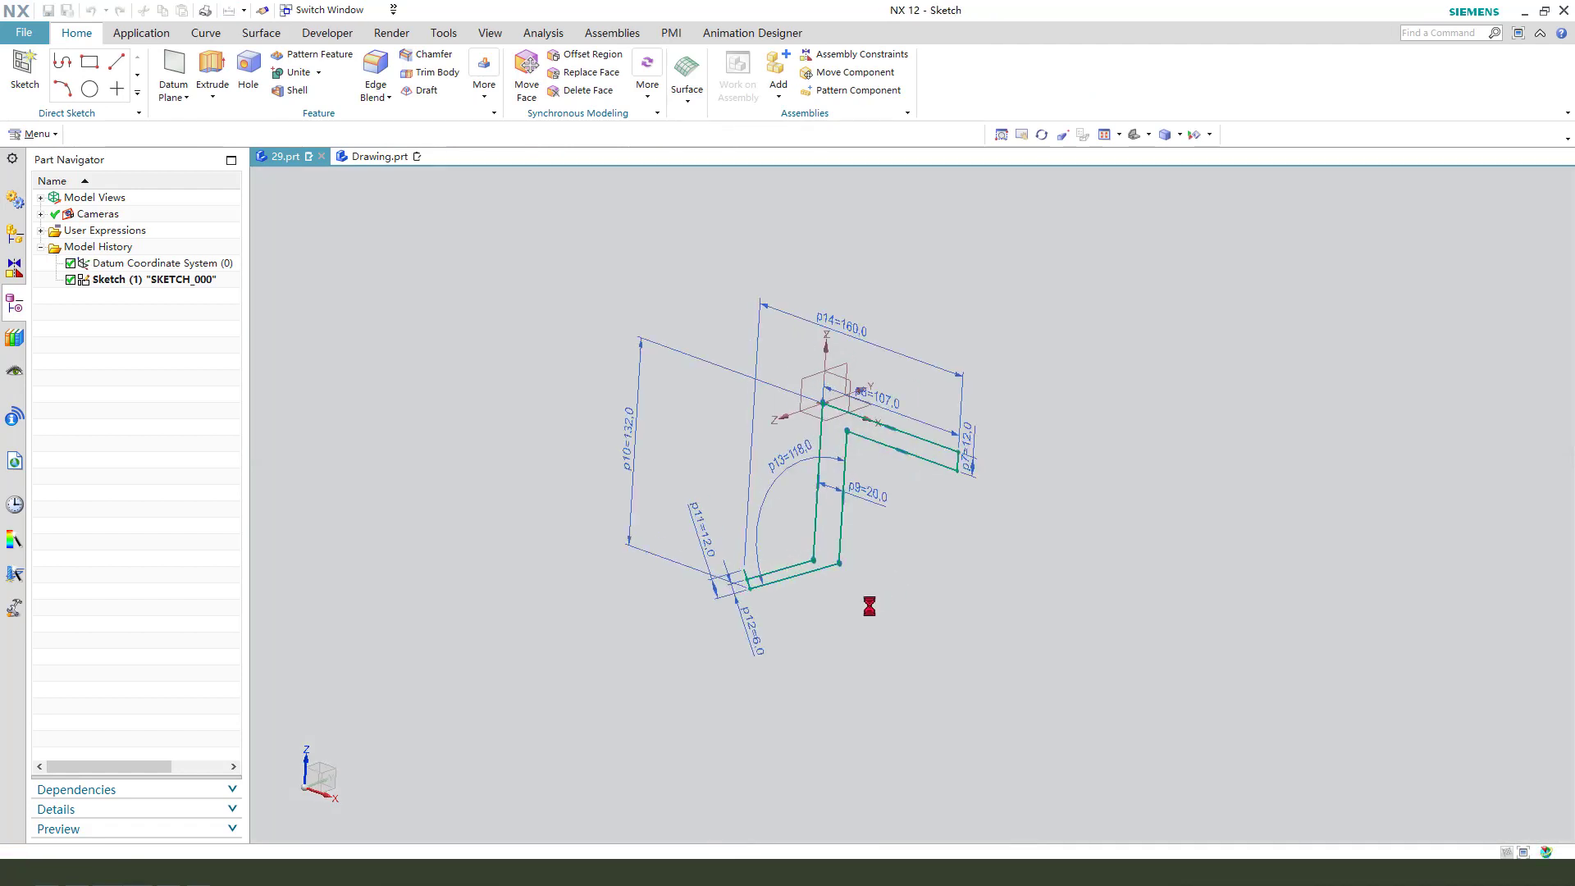
Convert the 12 mm end line of the sloped leg to a reference line
{"action": "scroll", "coordinate": [738, 574], "scroll_direction": "up", "scroll_amount": 8}
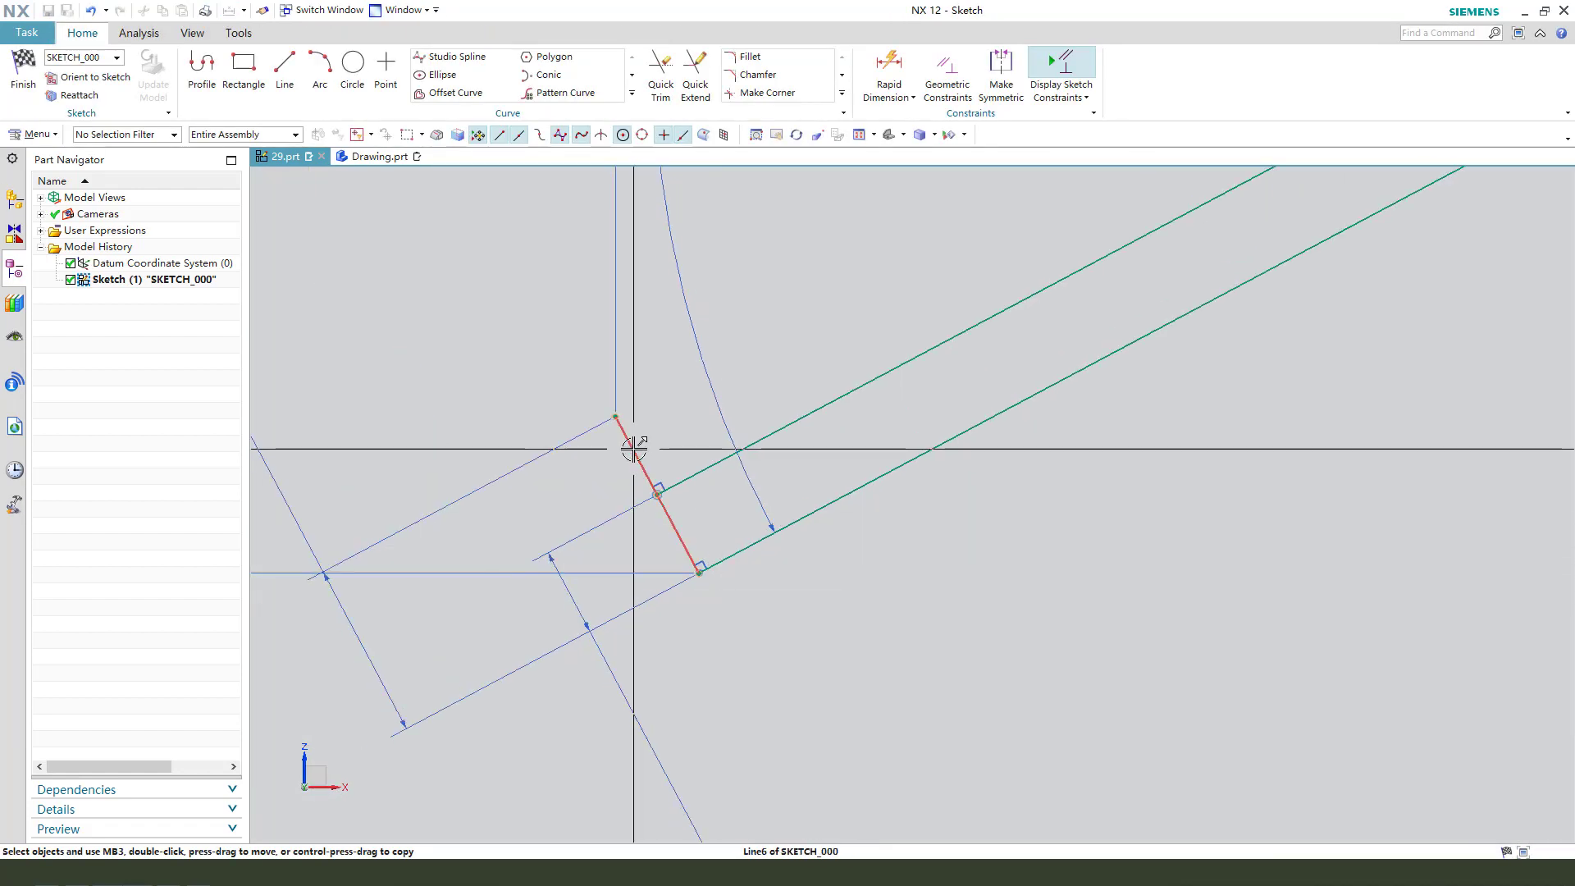
{"action": "left_click", "coordinate": [631, 449]}
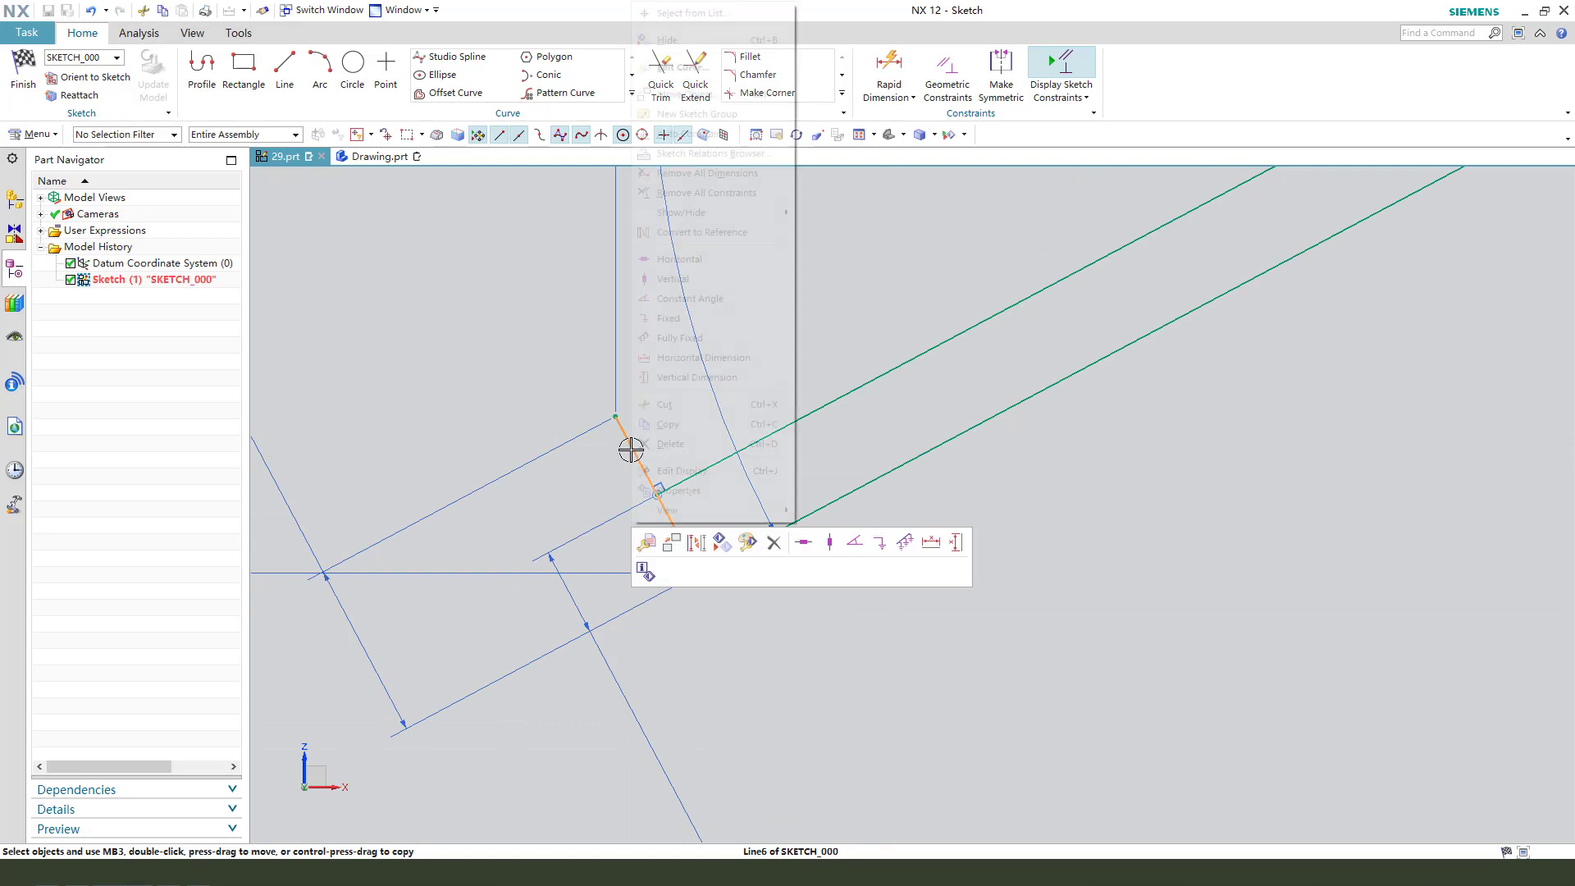
{"action": "right_click", "coordinate": [632, 450]}
{"action": "left_click", "coordinate": [699, 548]}
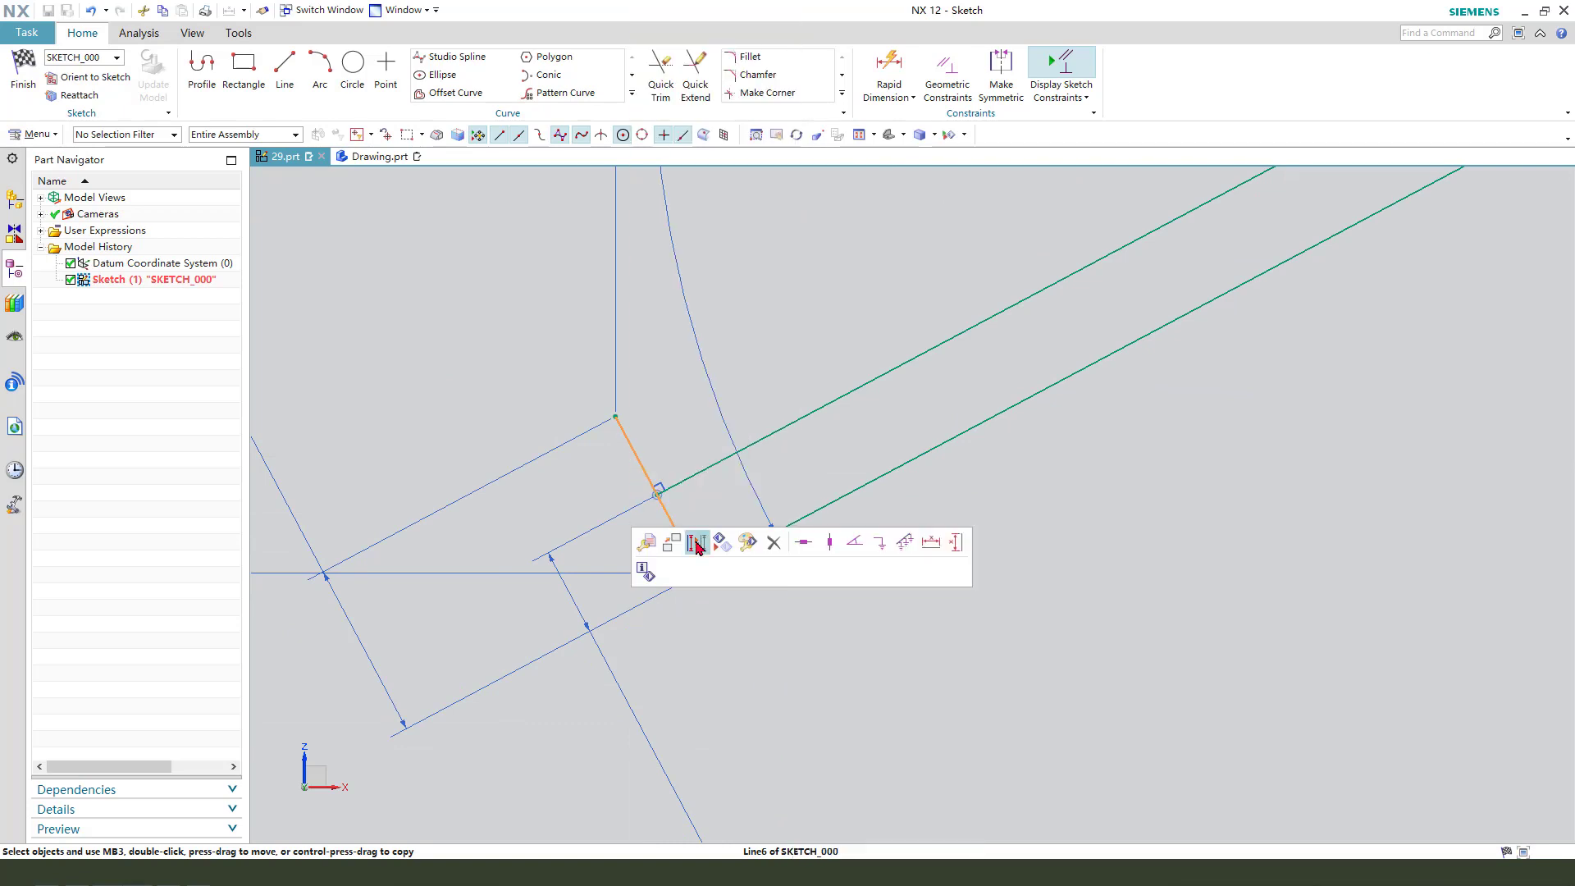
Draw a line between the free ends of the sloped leg's two long lines to close the profile
{"action": "left_click", "coordinate": [281, 68]}
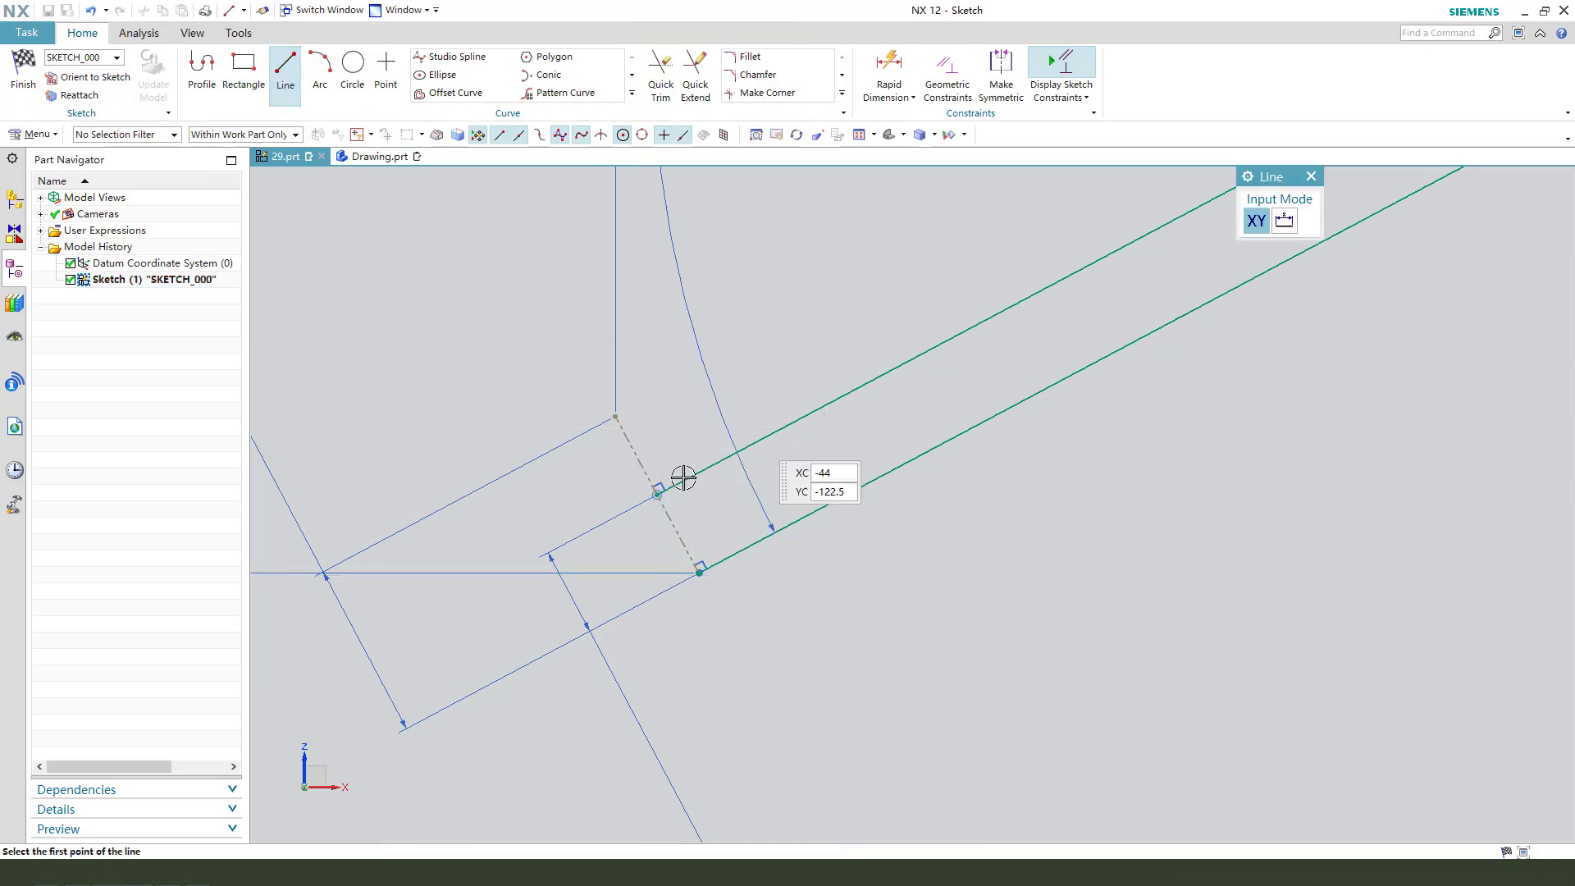
{"action": "left_click", "coordinate": [657, 494]}
{"action": "left_click", "coordinate": [698, 570]}
{"action": "key", "text": "Escape"}
Finish the sketch and extrude the closed profile by a symmetric value of 52/2 mm
{"action": "left_click", "coordinate": [25, 76]}
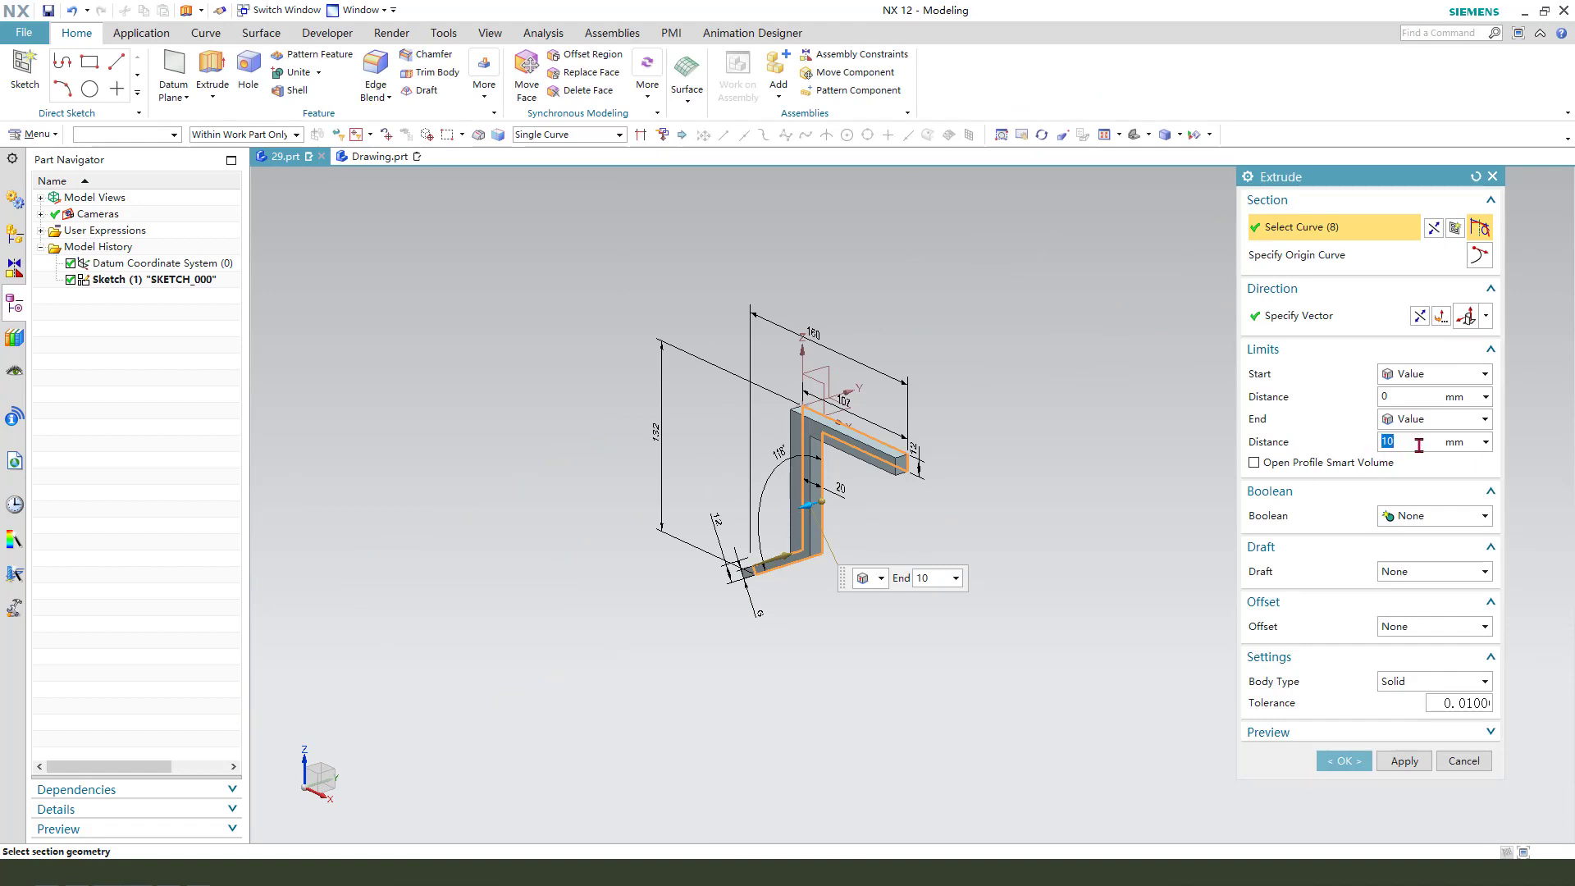
{"action": "key", "text": "Return"}
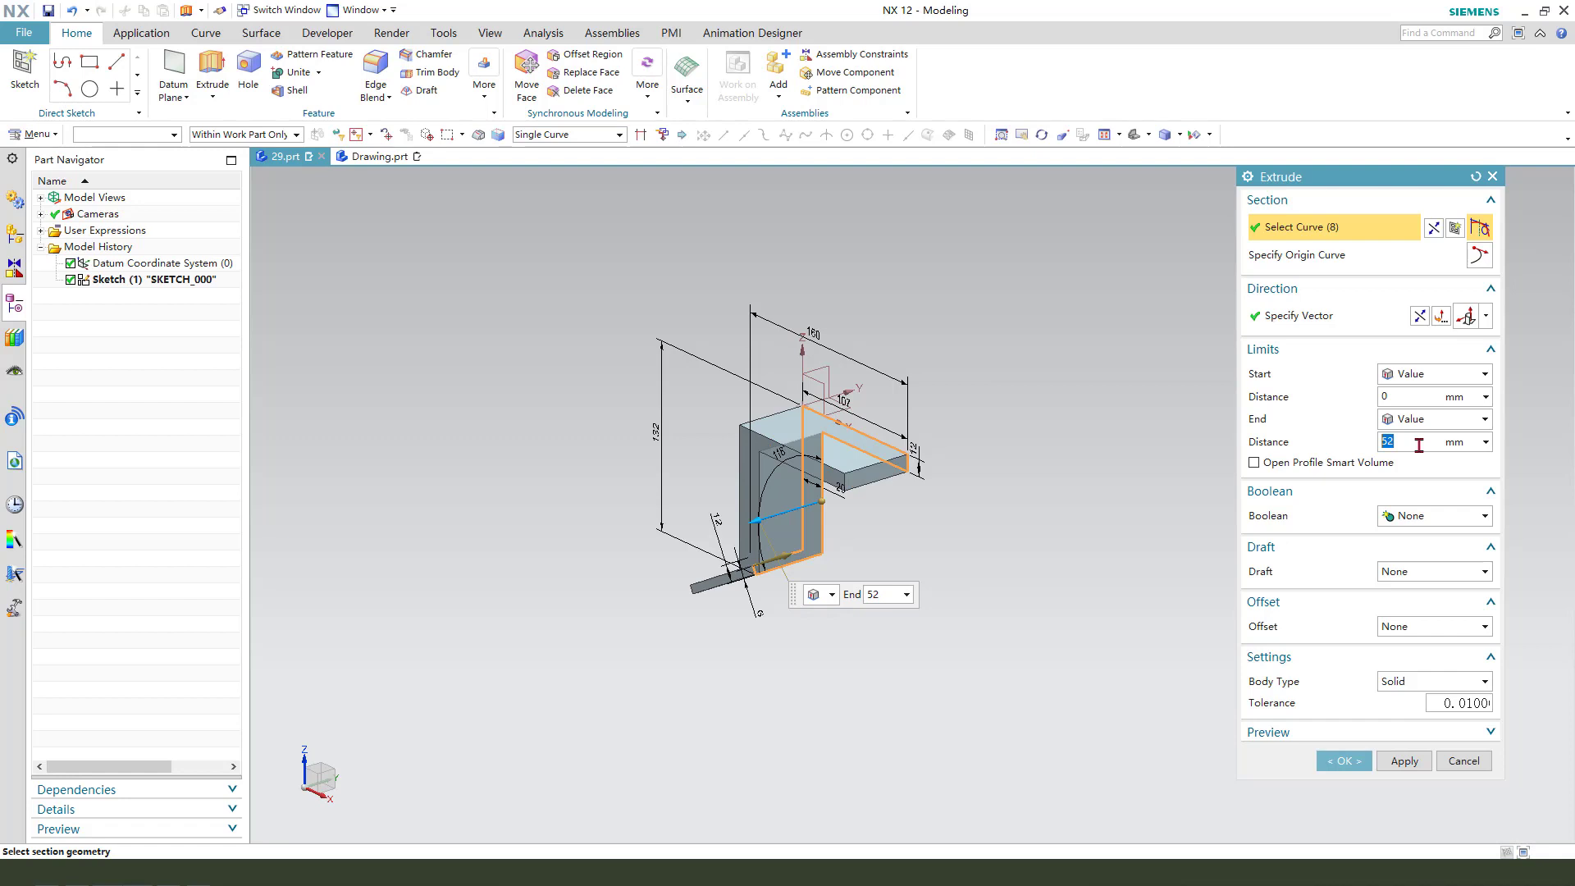
{"action": "left_click", "coordinate": [1433, 419]}
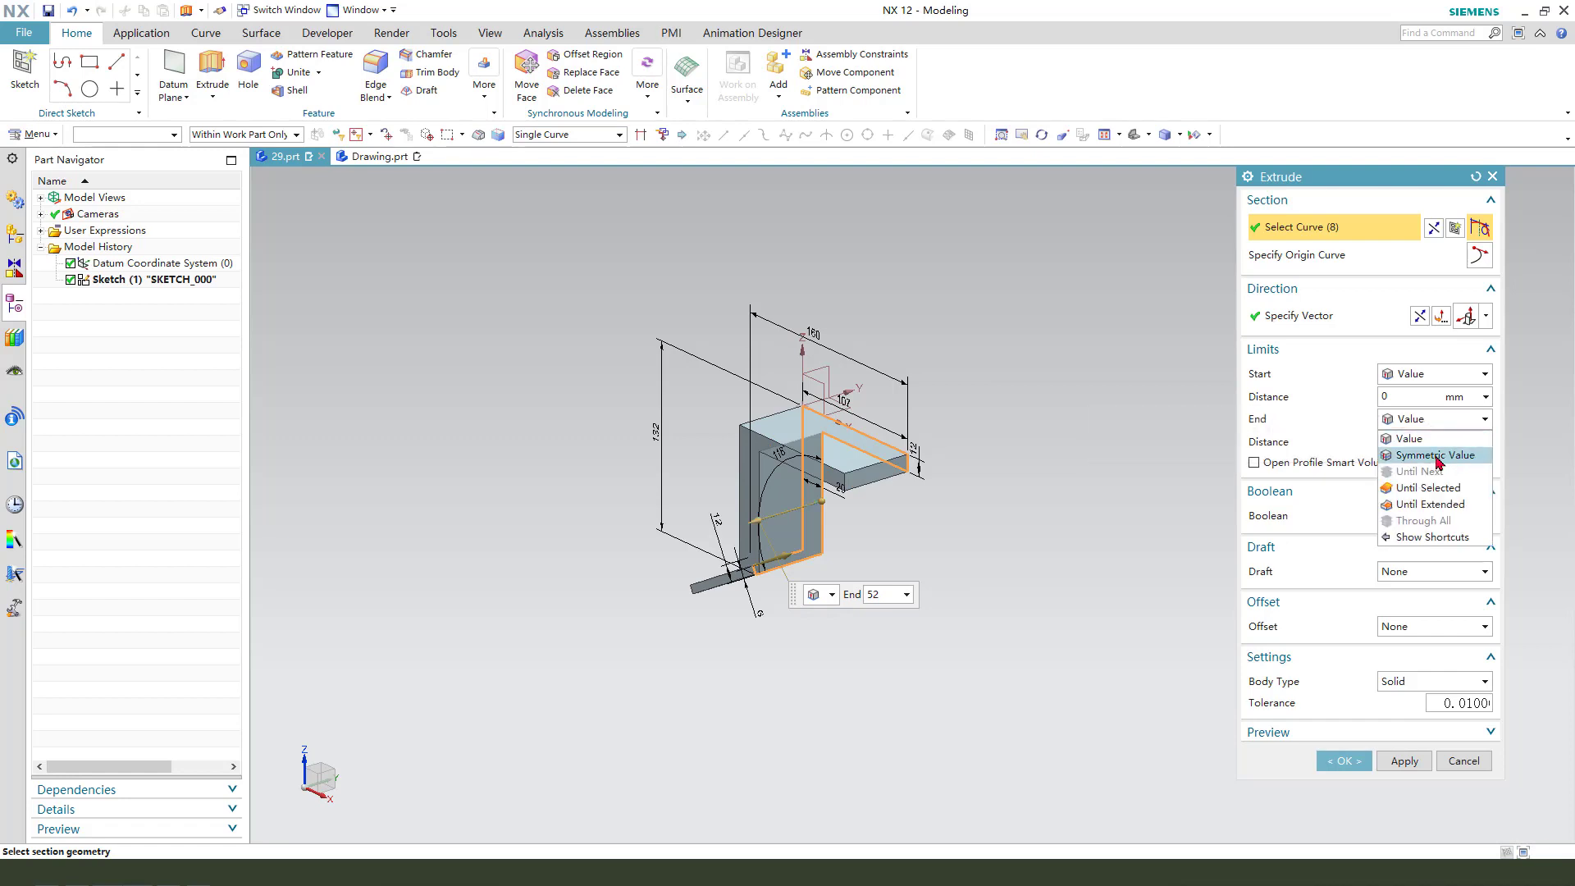
{"action": "left_click", "coordinate": [1435, 455]}
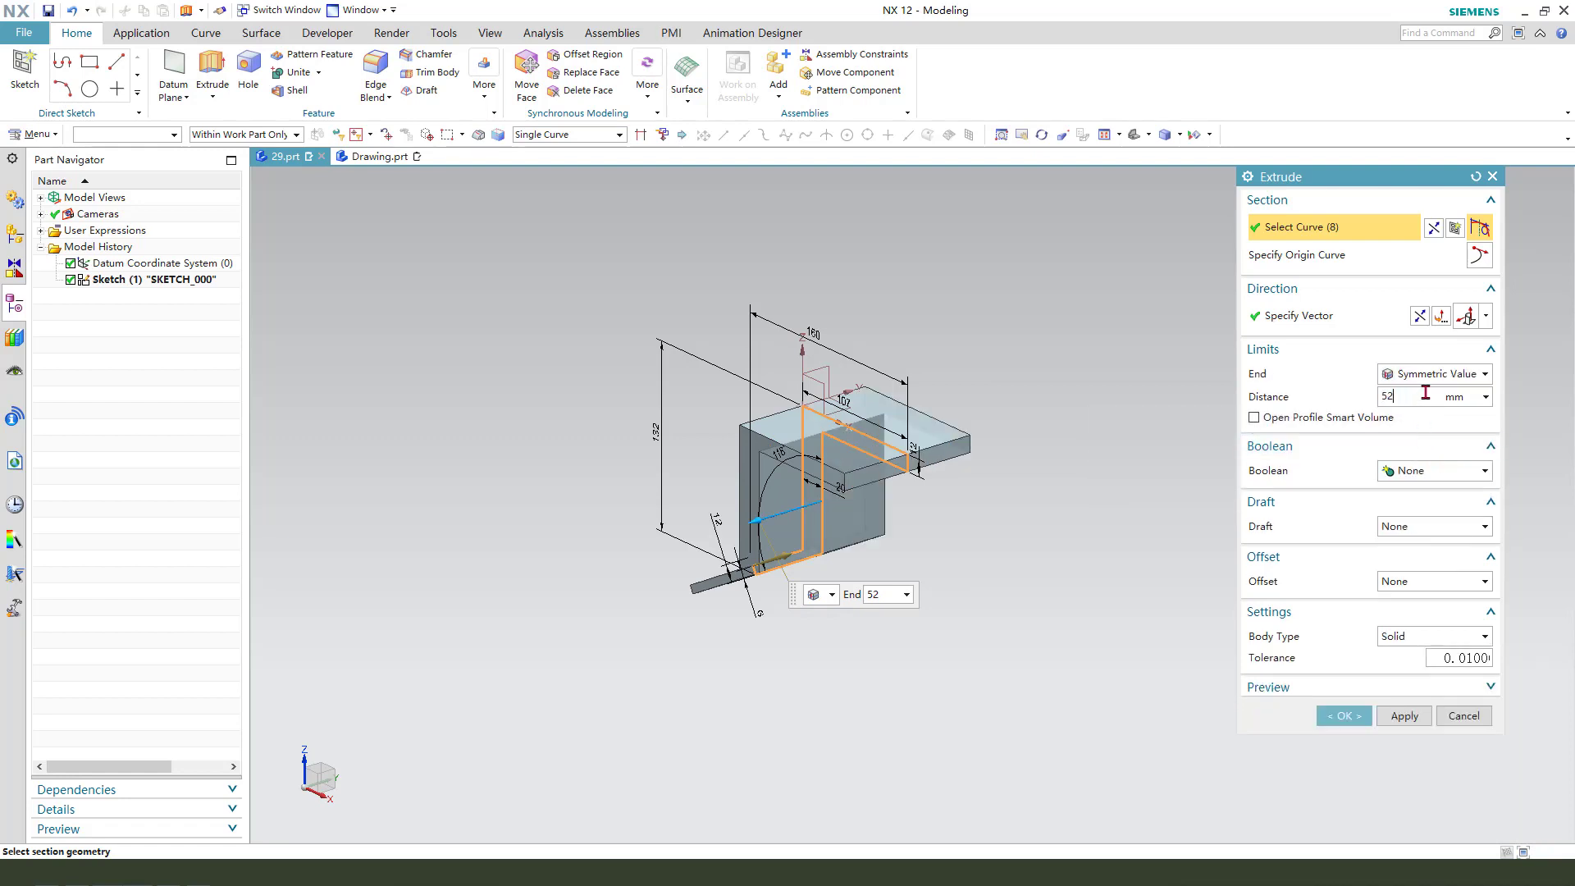
{"action": "key", "text": "Return"}
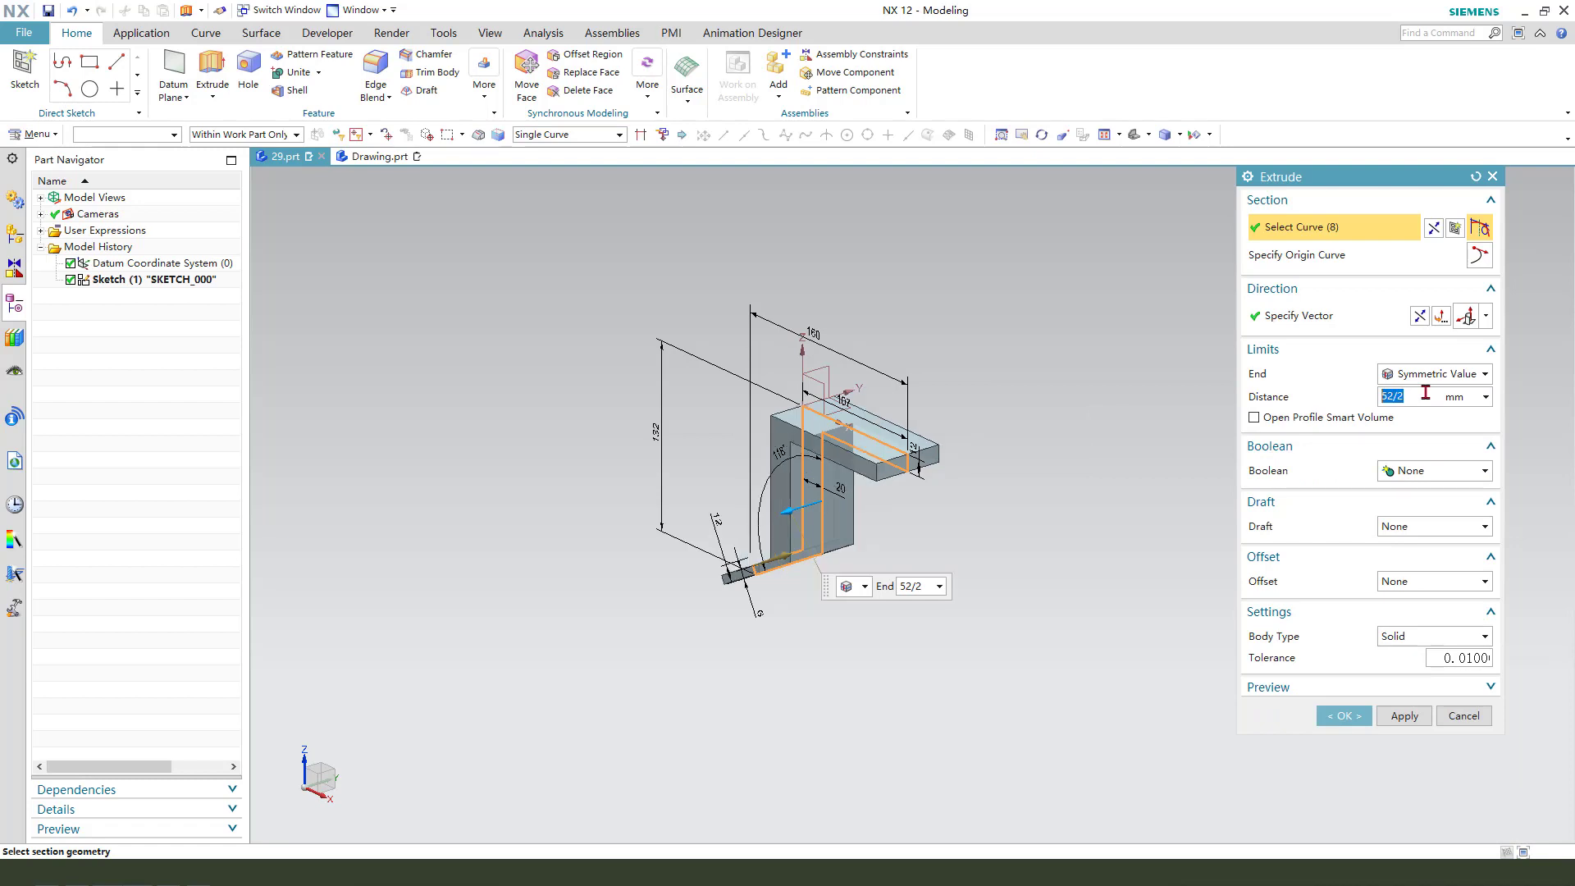
{"action": "left_click", "coordinate": [1345, 716]}
{"action": "scroll", "coordinate": [970, 546], "scroll_direction": "up", "scroll_amount": 2}
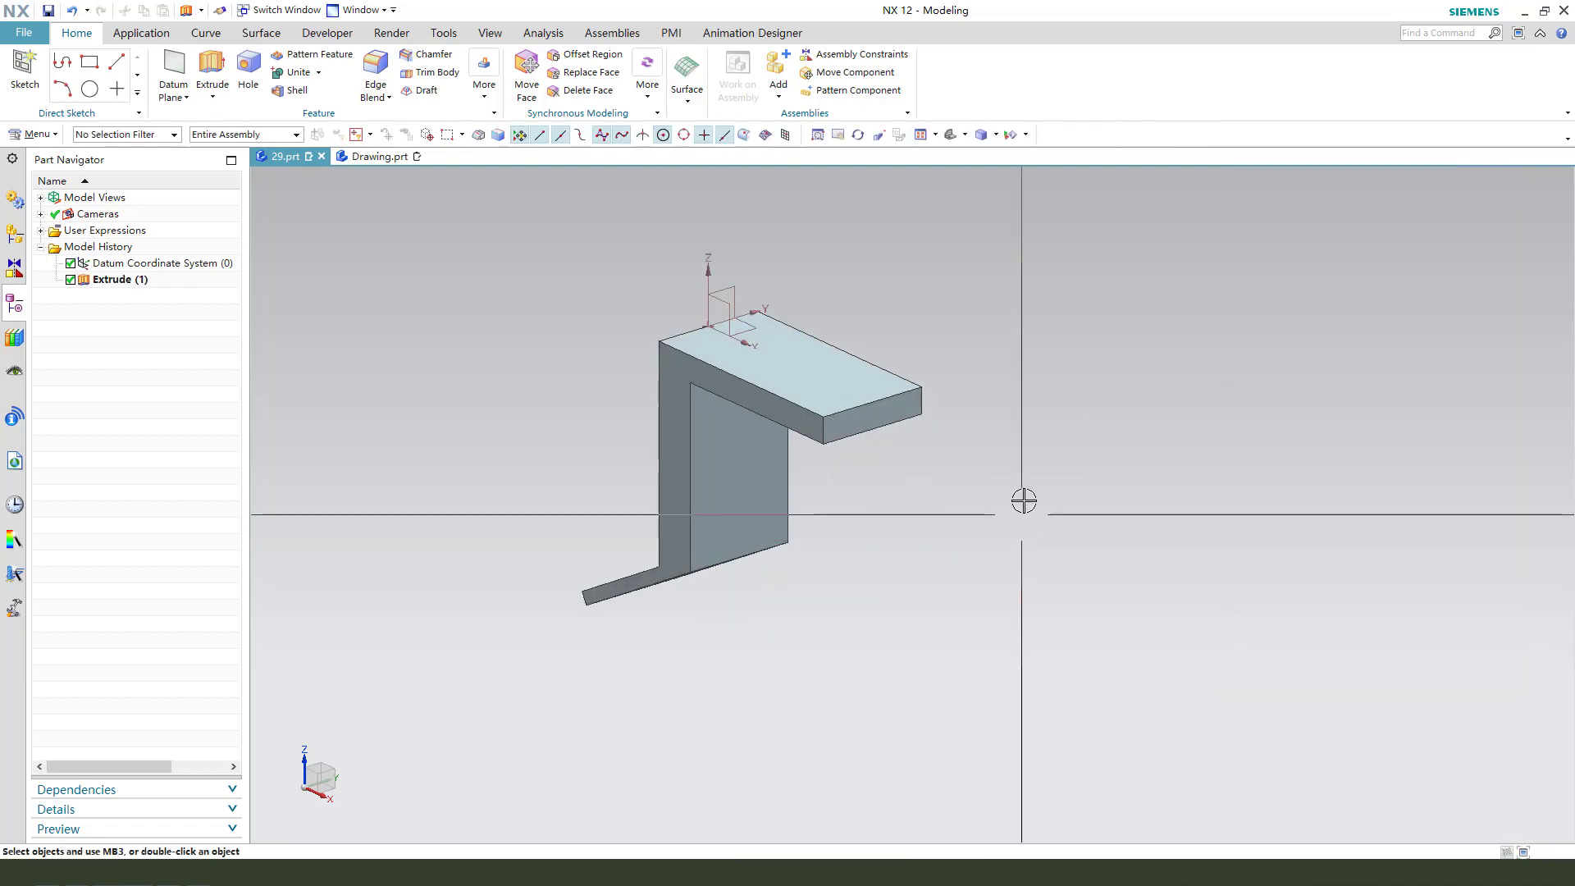
Blend the inner edge under the top plate and both edges of the bend into the sloped leg with a 28 mm radius
{"action": "middle_click_drag", "start_coordinate": [865, 513], "coordinate": [892, 460]}
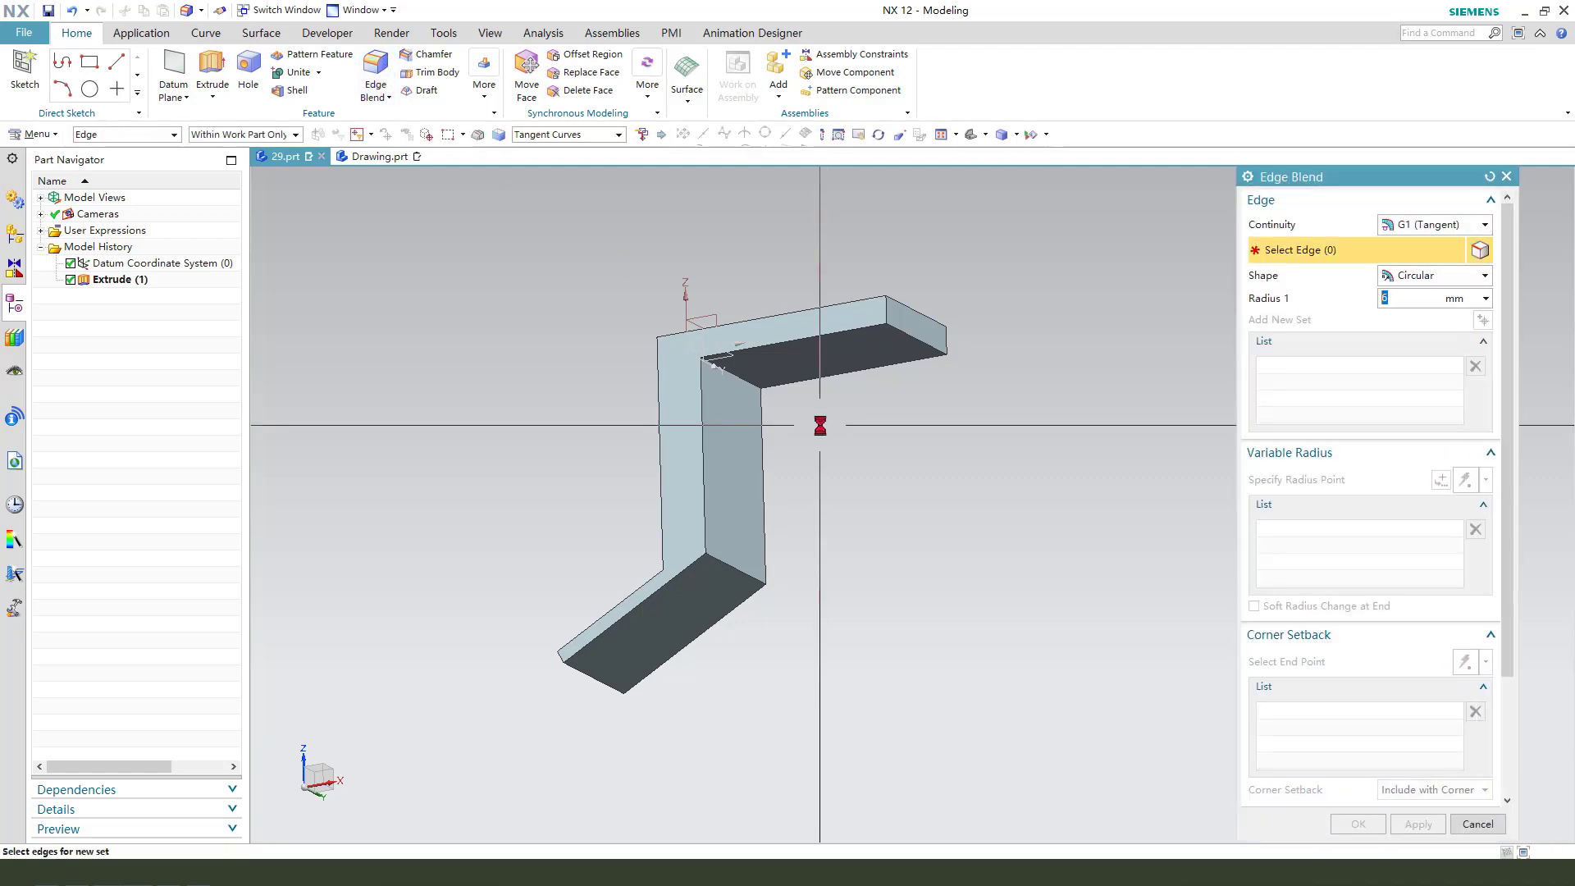
{"action": "left_click", "coordinate": [751, 376]}
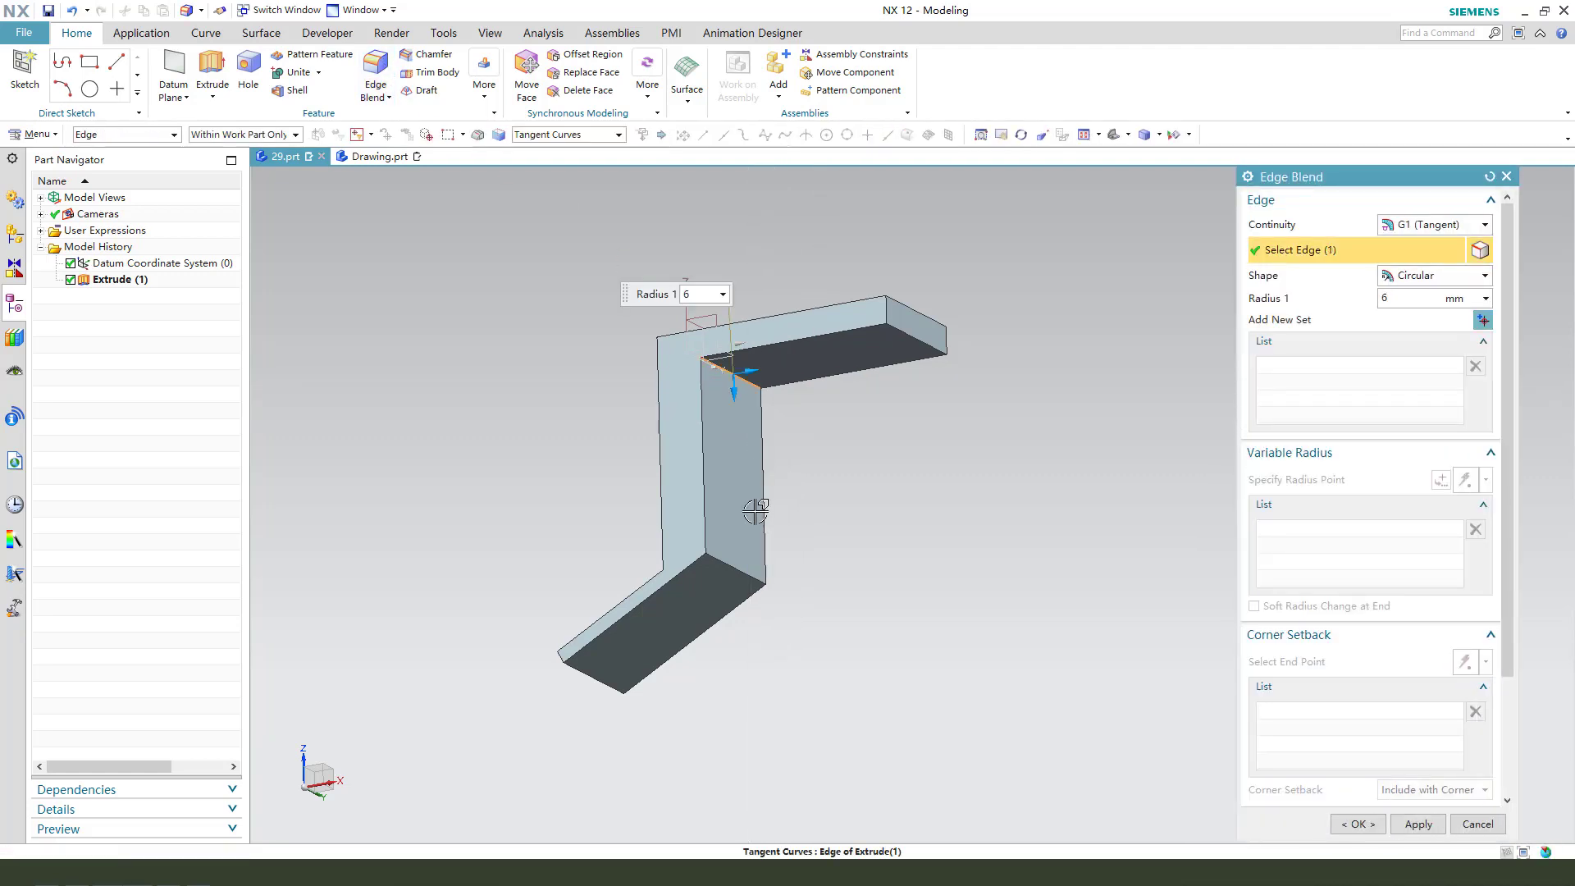
{"action": "left_click", "coordinate": [736, 573]}
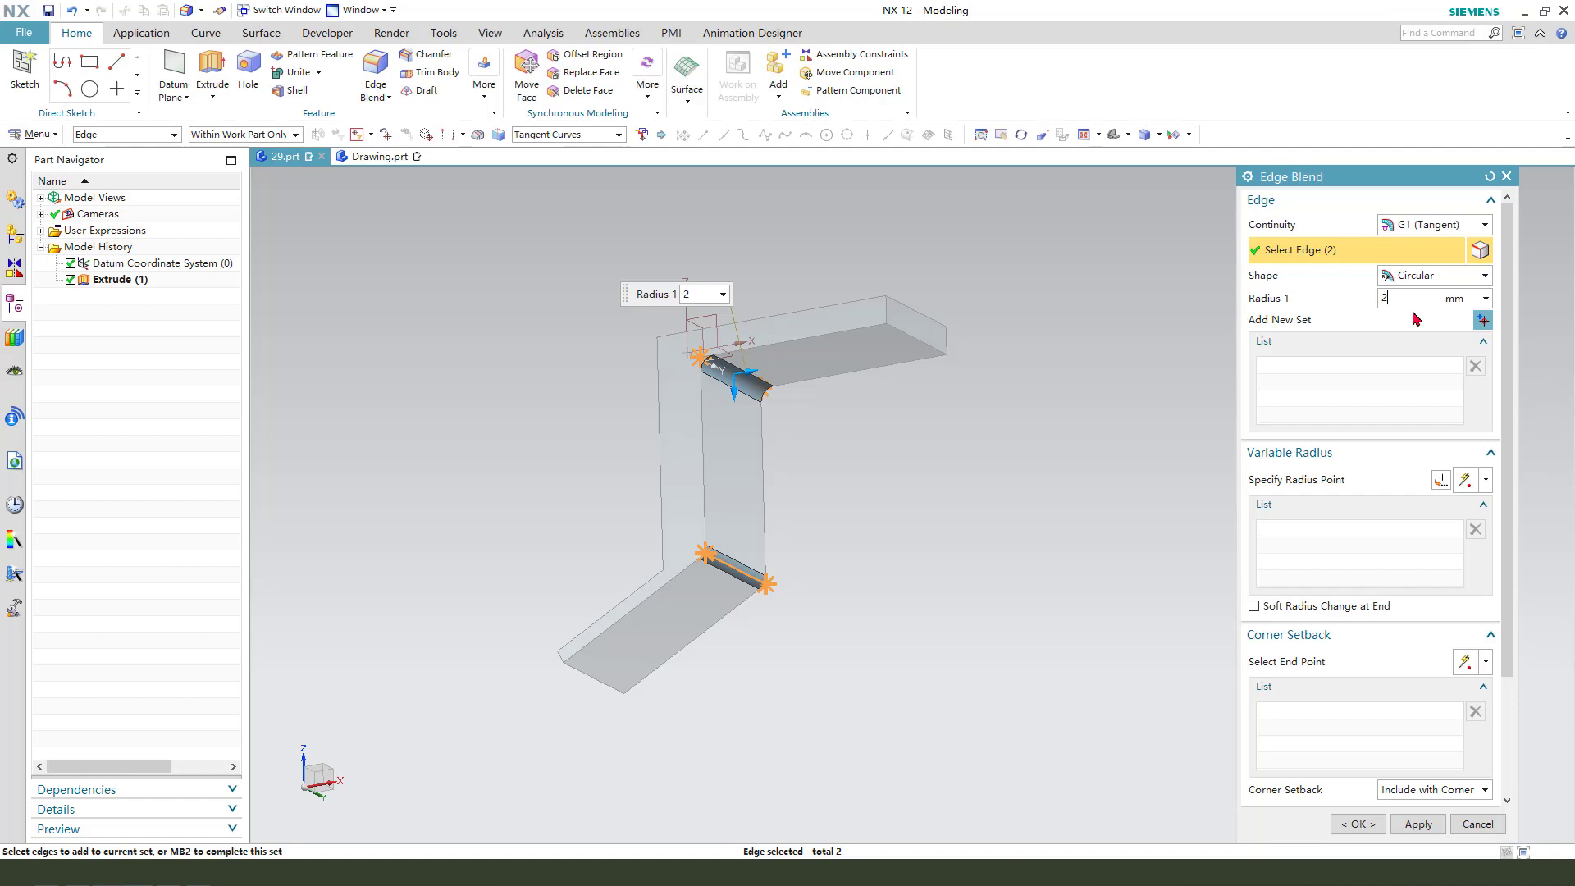
{"action": "type", "text": "8"}
{"action": "scroll", "coordinate": [792, 389], "scroll_direction": "down", "scroll_amount": 1}
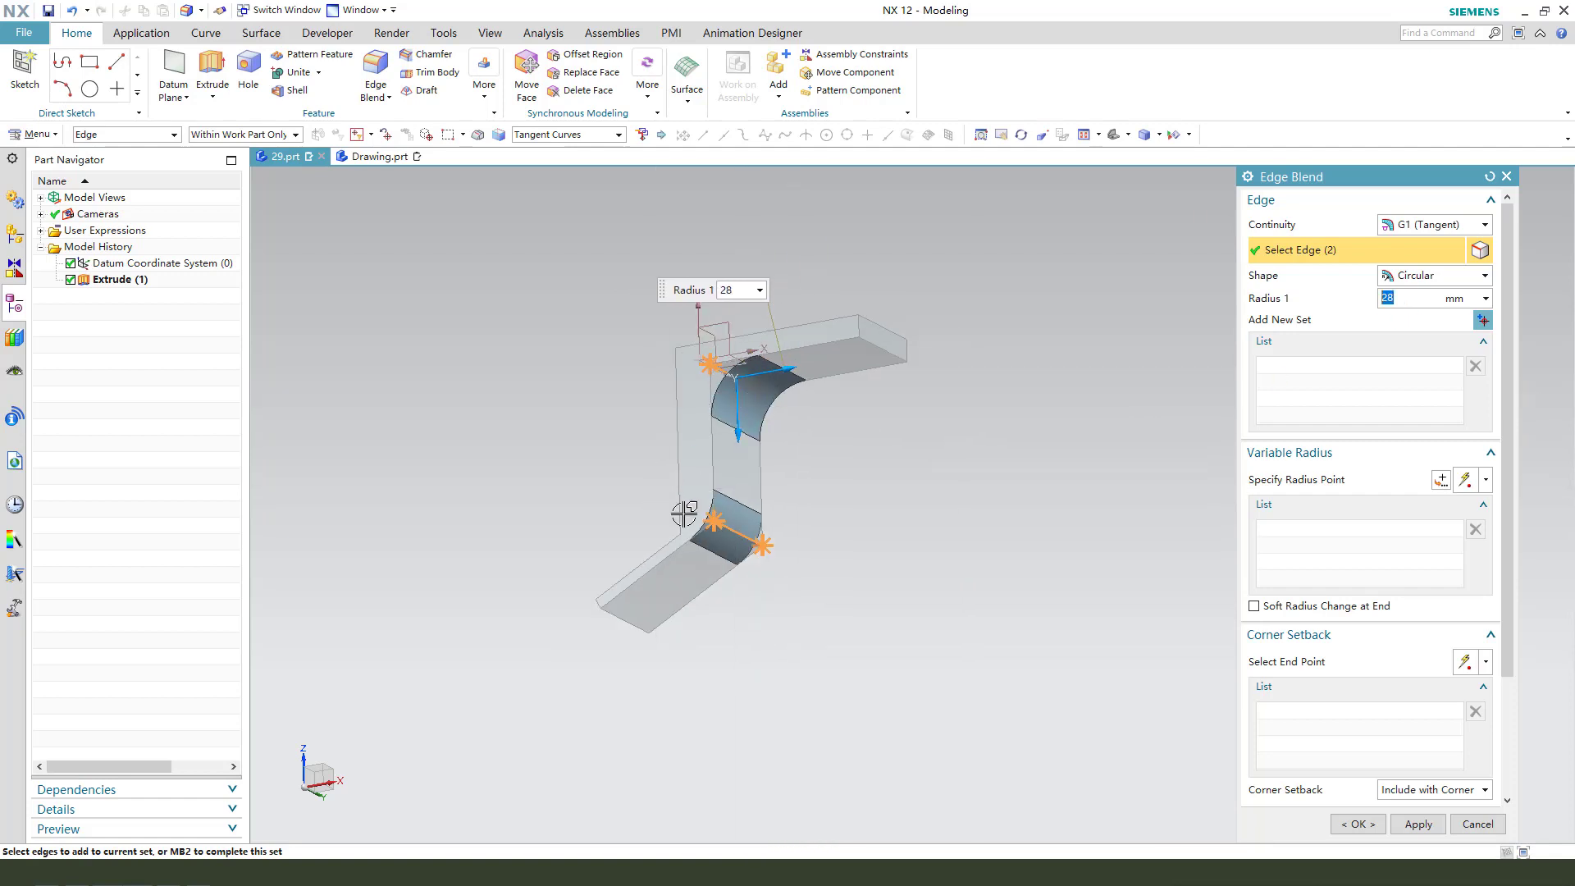
{"action": "middle_click_drag", "start_coordinate": [667, 499], "coordinate": [738, 555]}
{"action": "scroll", "coordinate": [729, 556], "scroll_direction": "up", "scroll_amount": 2}
{"action": "left_click", "coordinate": [675, 532]}
{"action": "middle_click", "coordinate": [1039, 557]}
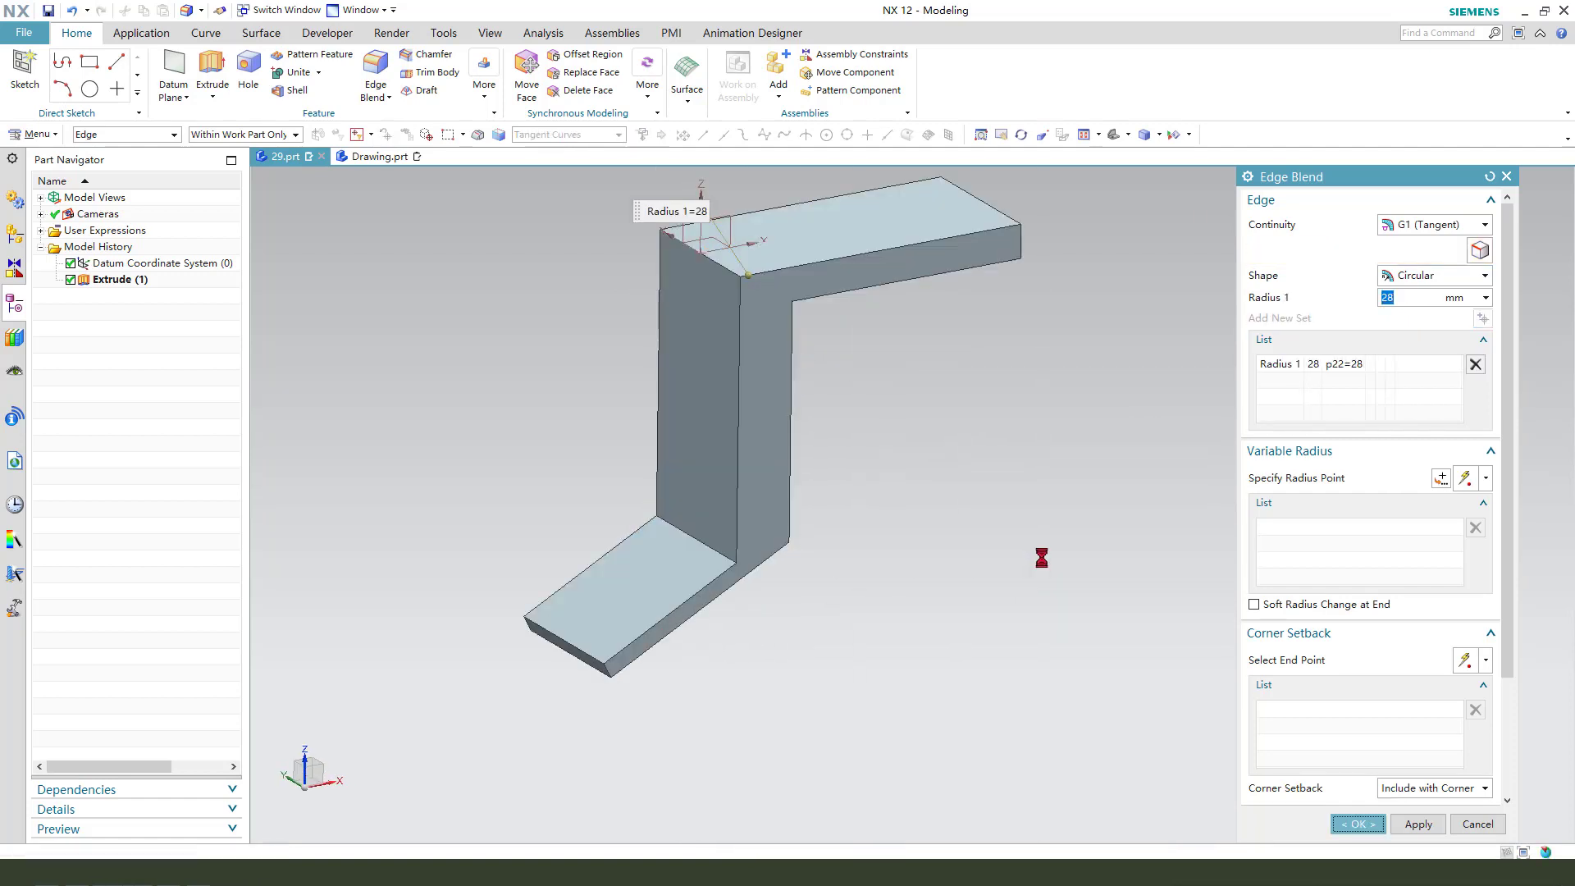
Set up a three-face Face Blend with the Single Face rule and select one side face of the bracket as Face 1
{"action": "scroll", "coordinate": [815, 502], "scroll_direction": "down", "scroll_amount": 2}
{"action": "middle_click_drag", "start_coordinate": [956, 510], "coordinate": [907, 543]}
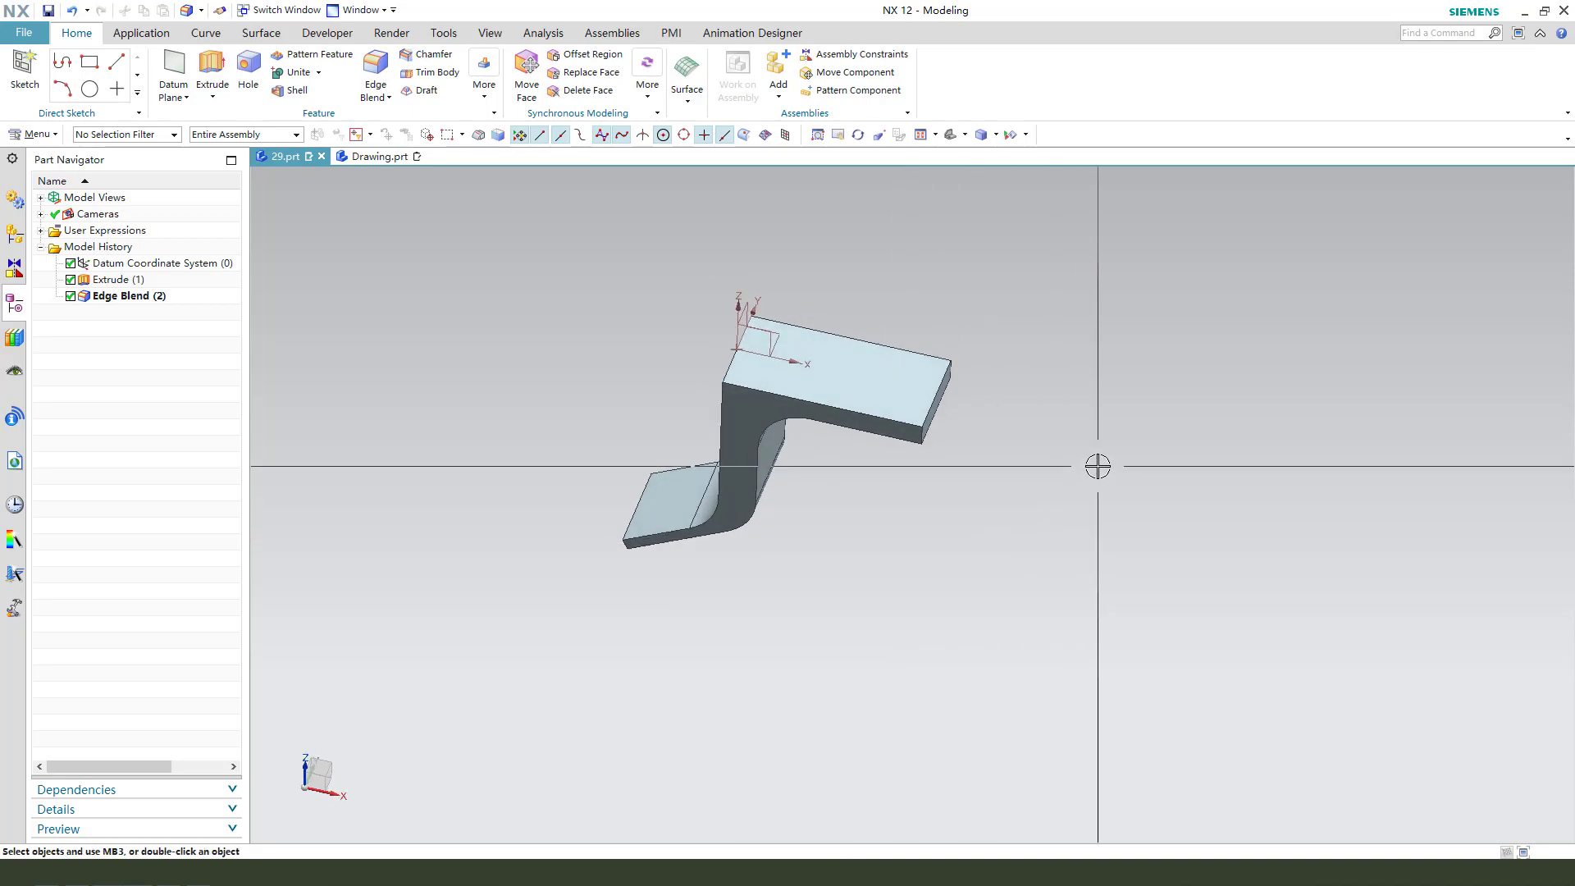
{"action": "middle_click_drag", "start_coordinate": [1055, 454], "coordinate": [1009, 391]}
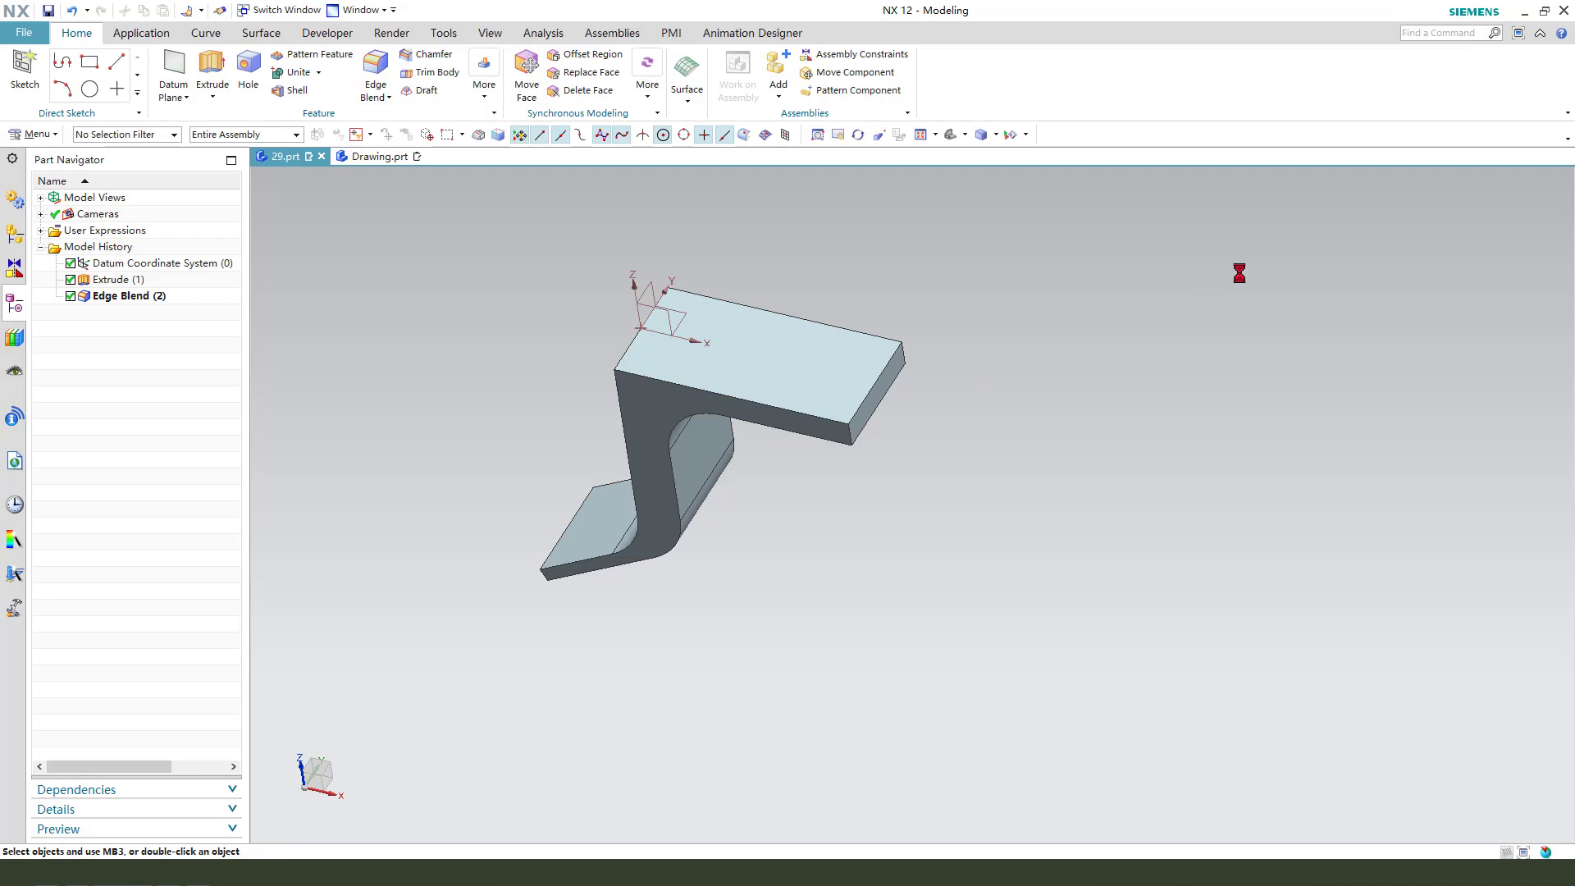
{"action": "left_click", "coordinate": [1287, 225]}
{"action": "left_click", "coordinate": [1326, 235]}
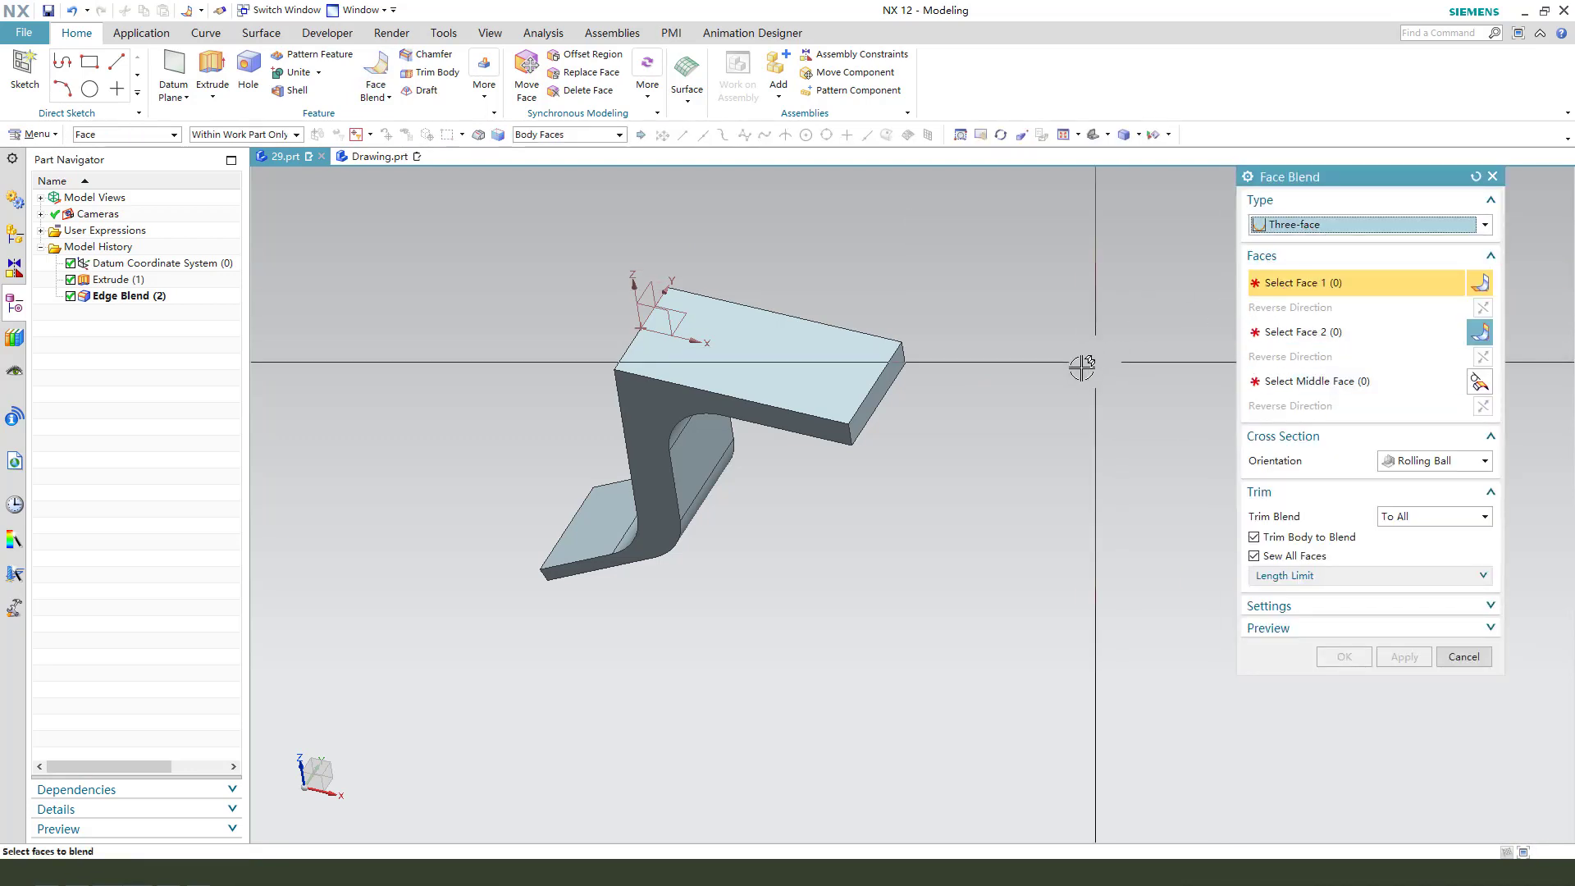
{"action": "scroll", "coordinate": [1091, 363], "scroll_direction": "up", "scroll_amount": 2}
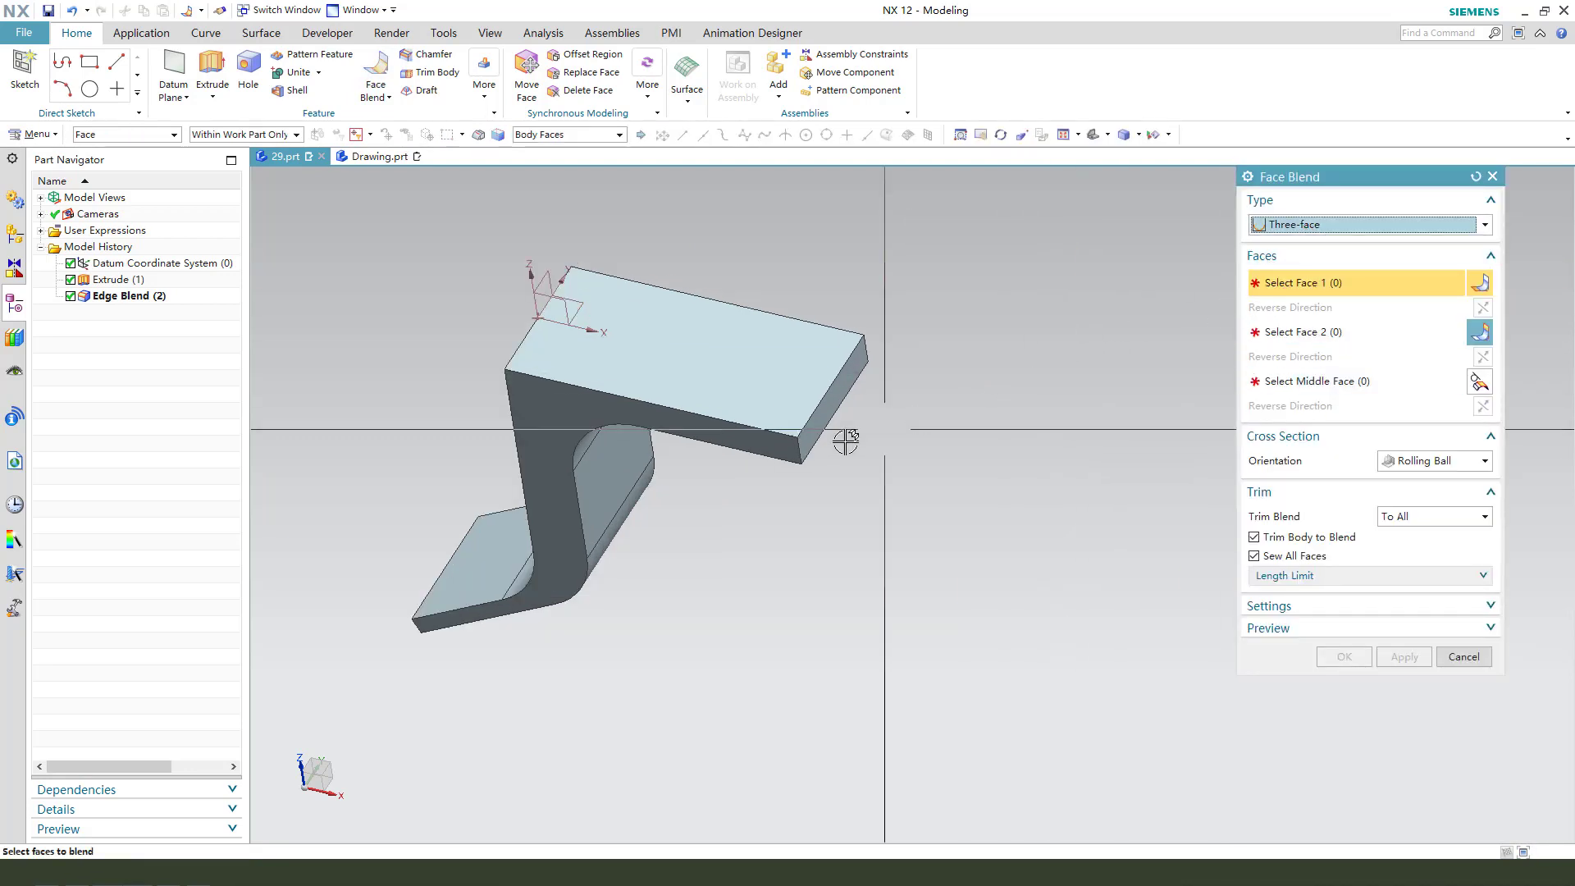
{"action": "left_click", "coordinate": [738, 441]}
{"action": "key", "text": "ctrl+z"}
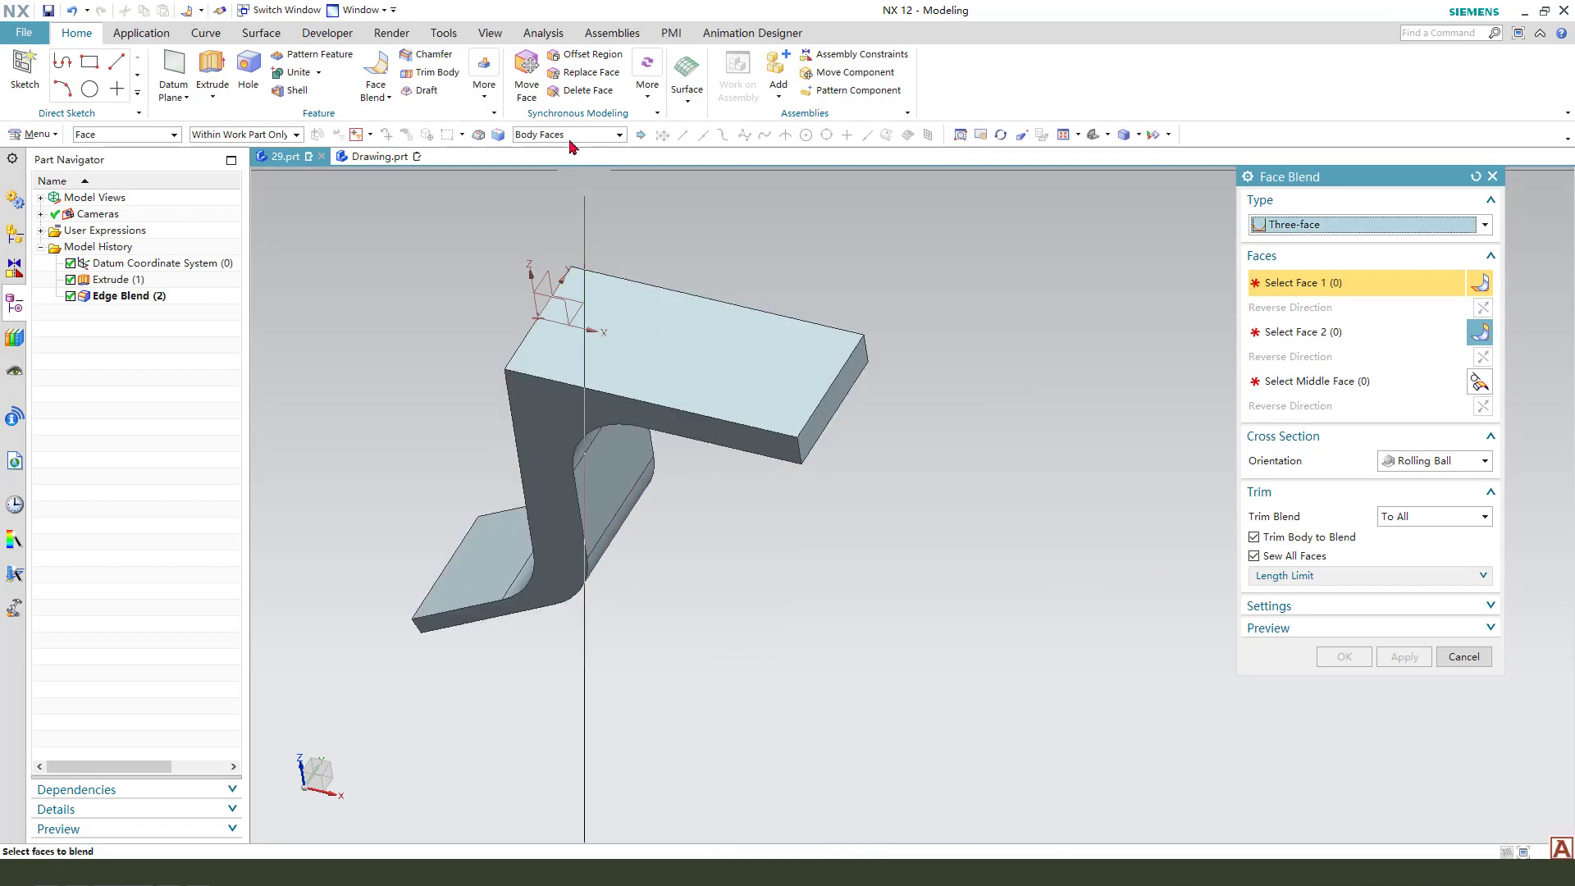
{"action": "left_click", "coordinate": [569, 136]}
{"action": "left_click", "coordinate": [538, 152]}
{"action": "left_click", "coordinate": [775, 436]}
Select the opposite side face as Face 2 and the top plate's end face as the middle face, and create the blend
{"action": "left_click", "coordinate": [1255, 332]}
{"action": "middle_click_drag", "start_coordinate": [927, 379], "coordinate": [662, 422]}
{"action": "left_click", "coordinate": [548, 366]}
{"action": "middle_click_drag", "start_coordinate": [727, 531], "coordinate": [943, 410]}
{"action": "left_click", "coordinate": [1306, 380]}
{"action": "scroll", "coordinate": [854, 422], "scroll_direction": "up", "scroll_amount": 1}
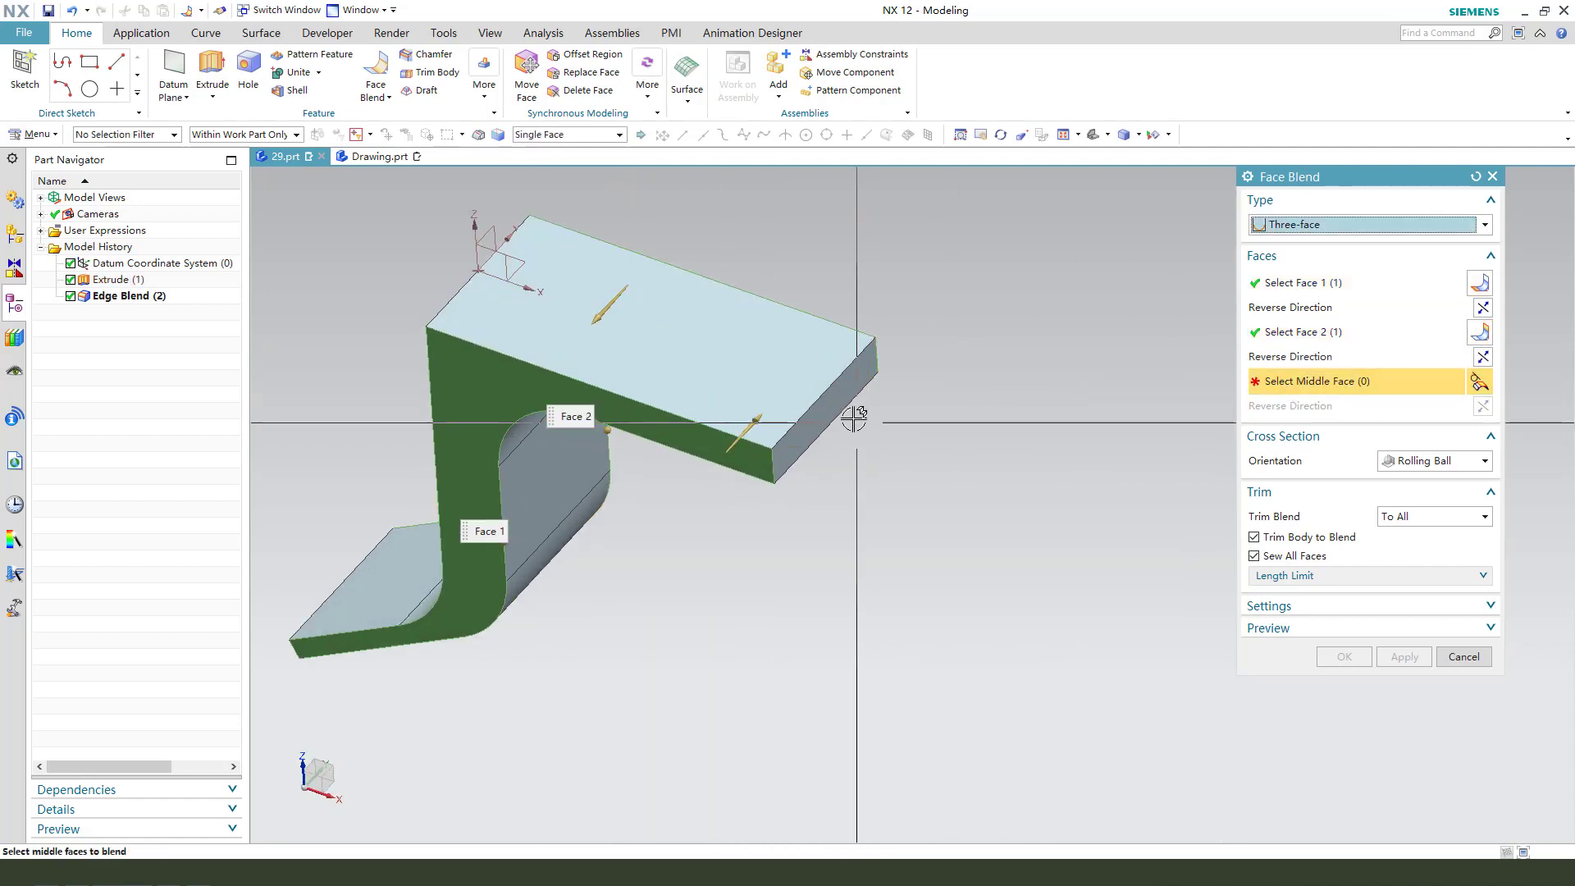
{"action": "left_click", "coordinate": [840, 404]}
{"action": "left_click", "coordinate": [1338, 656]}
Blend the outer edge between the top plate and the upright with a 12 mm radius
{"action": "middle_click_drag", "start_coordinate": [551, 464], "coordinate": [563, 552]}
{"action": "scroll", "coordinate": [623, 438], "scroll_direction": "down", "scroll_amount": 1}
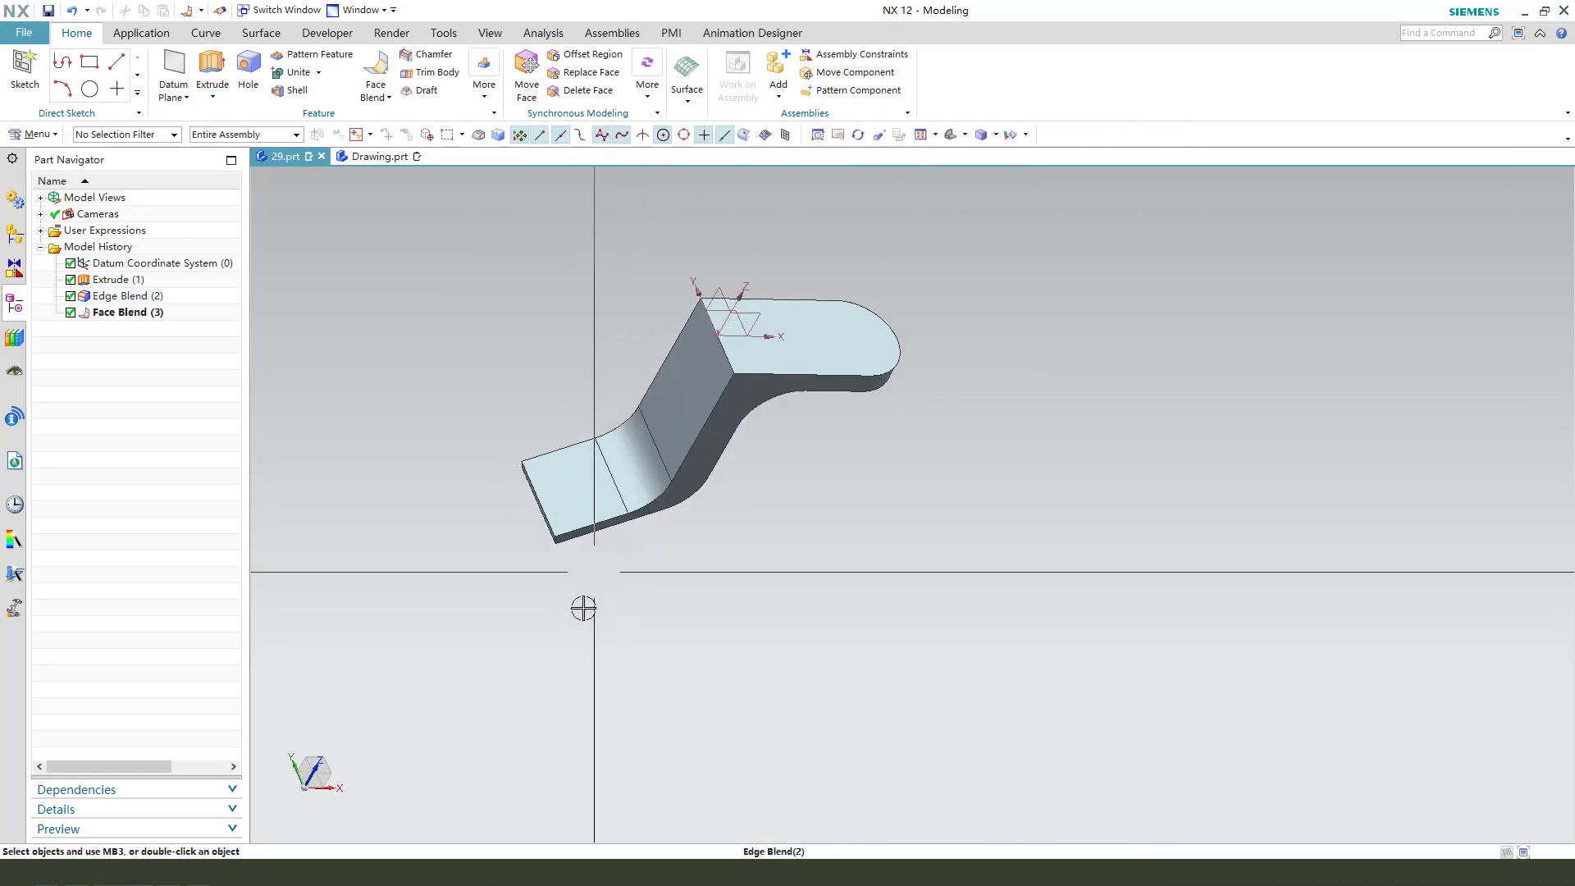
{"action": "scroll", "coordinate": [588, 603], "scroll_direction": "up", "scroll_amount": 1}
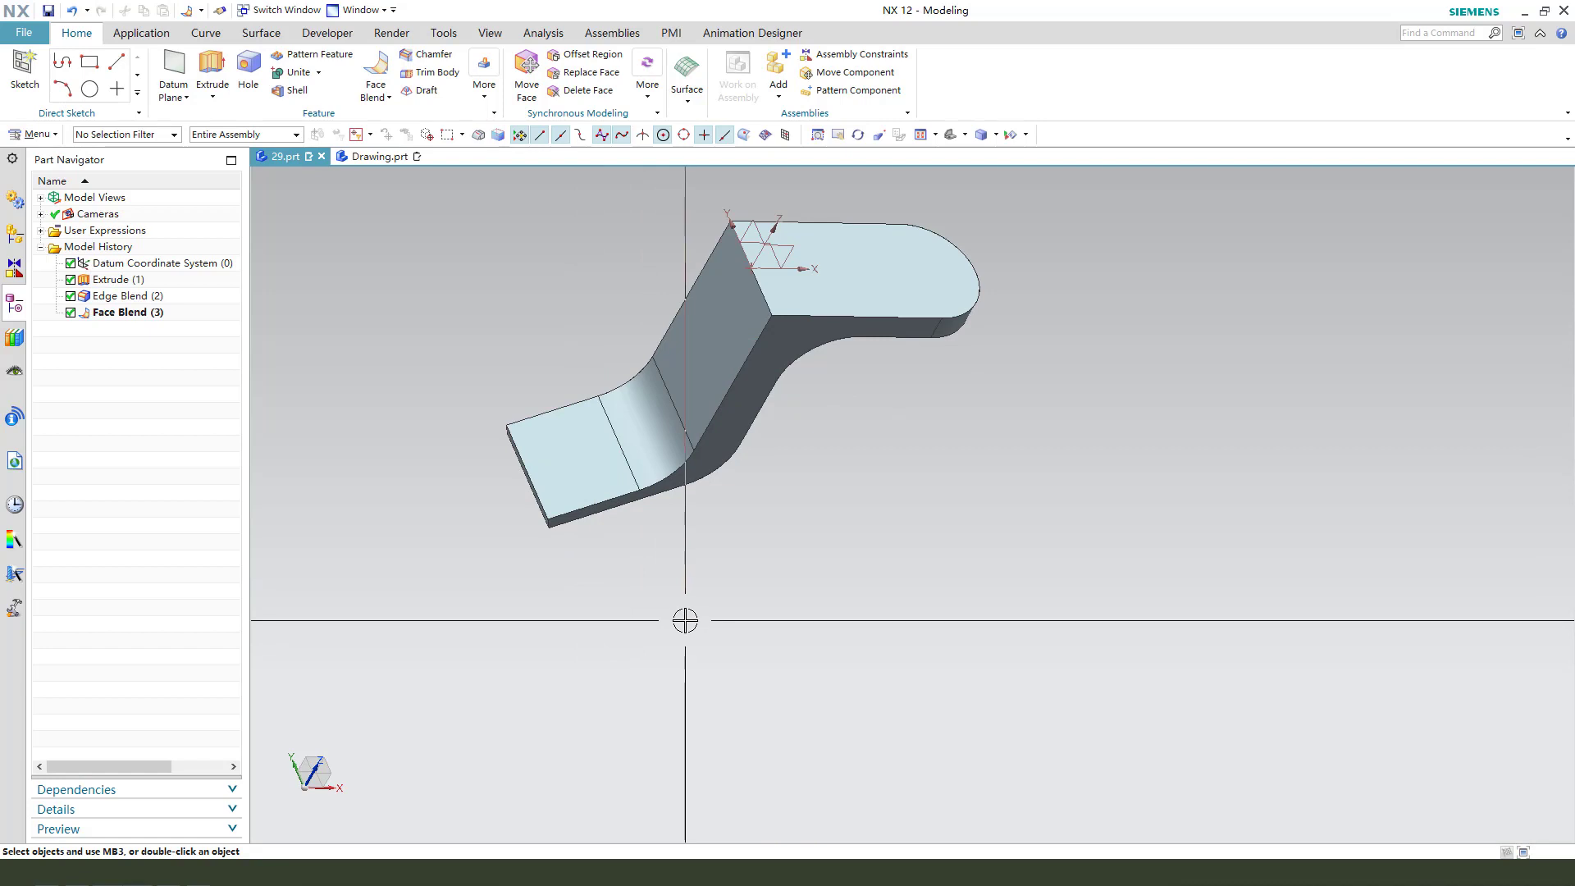
{"action": "middle_click_drag", "start_coordinate": [731, 566], "coordinate": [770, 468]}
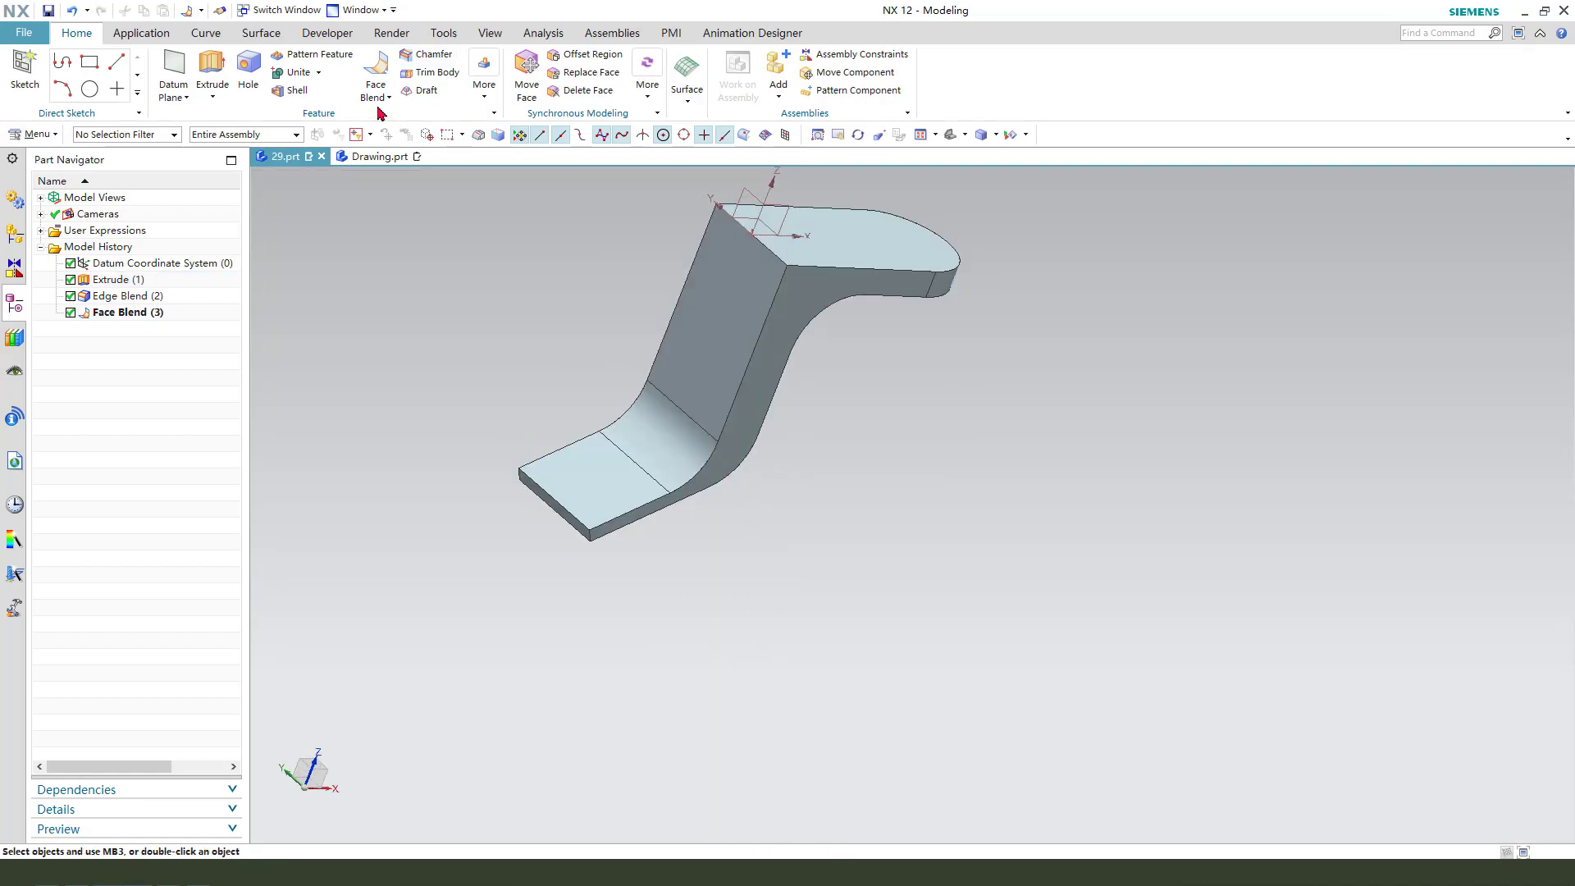
{"action": "scroll", "coordinate": [727, 208], "scroll_direction": "up", "scroll_amount": 1}
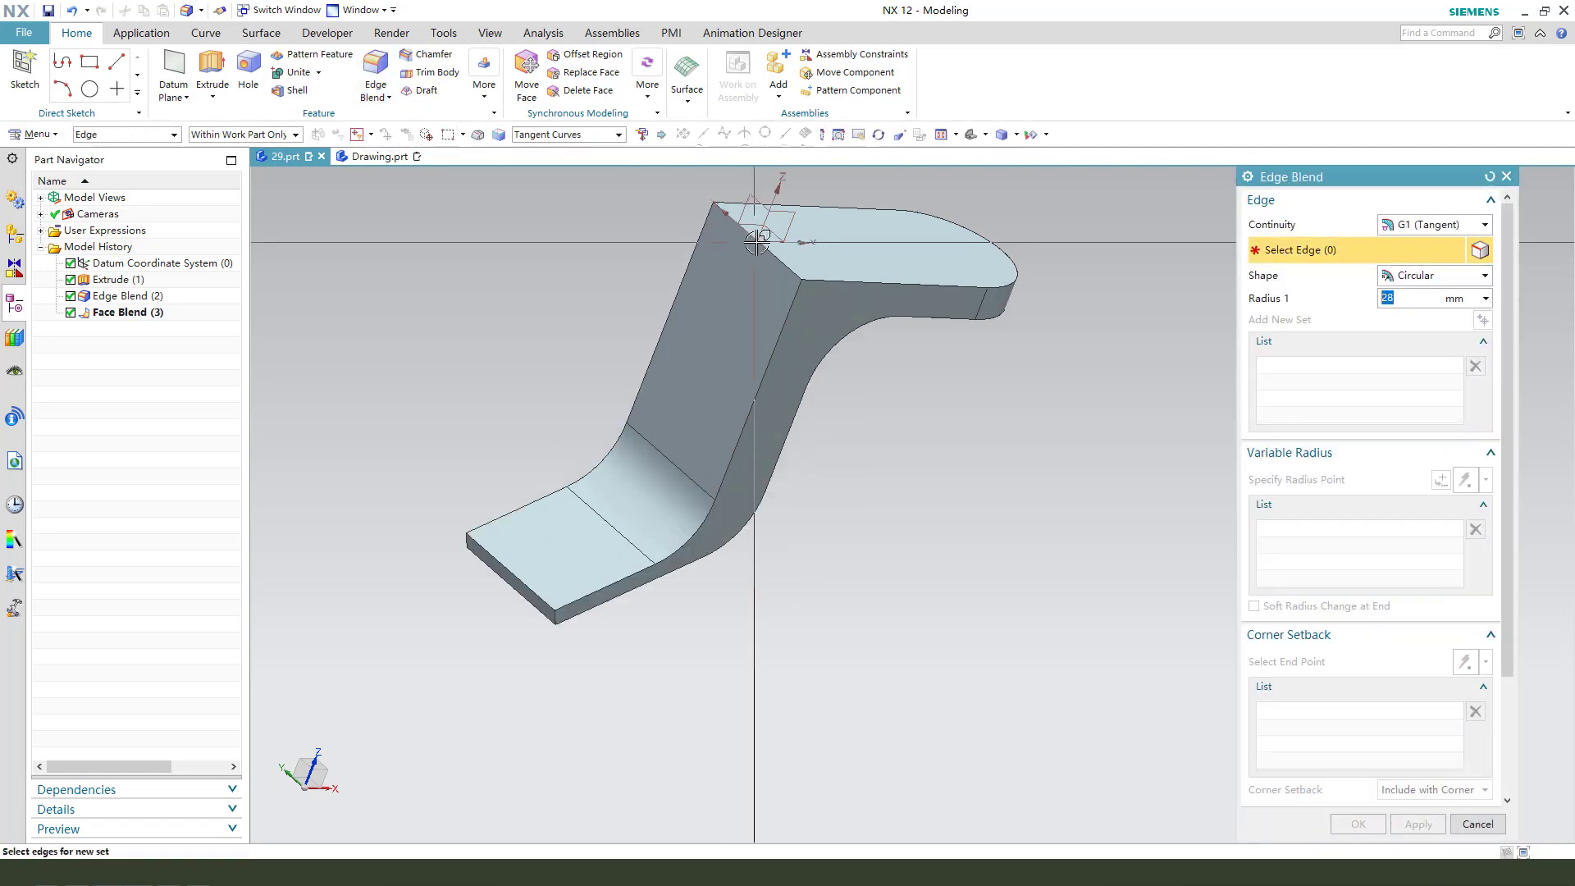
{"action": "left_click", "coordinate": [752, 239]}
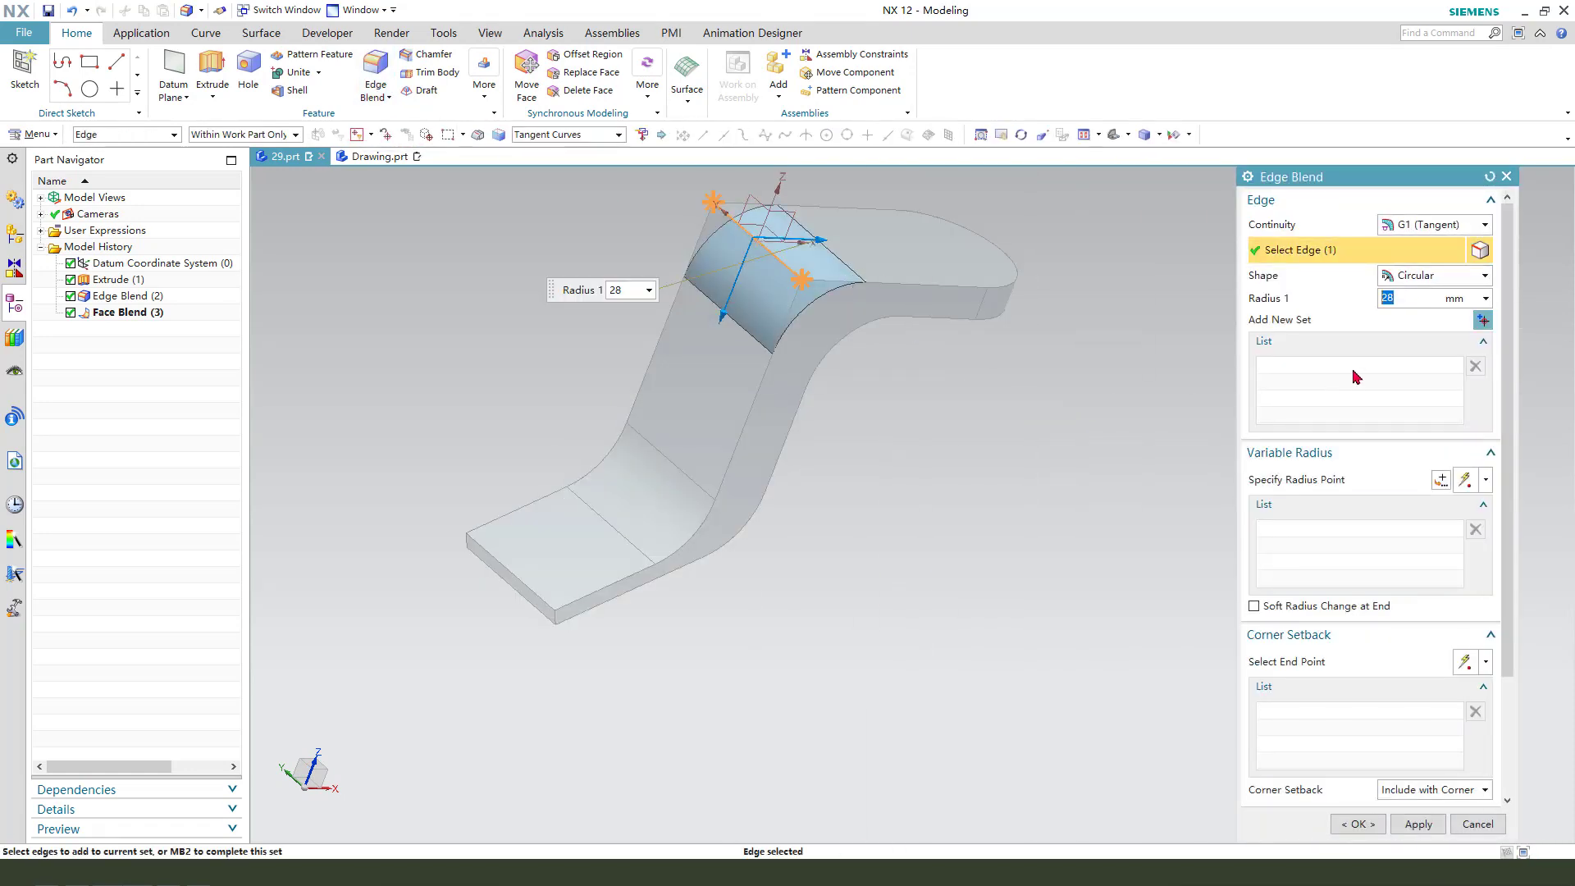
{"action": "key", "text": "Return"}
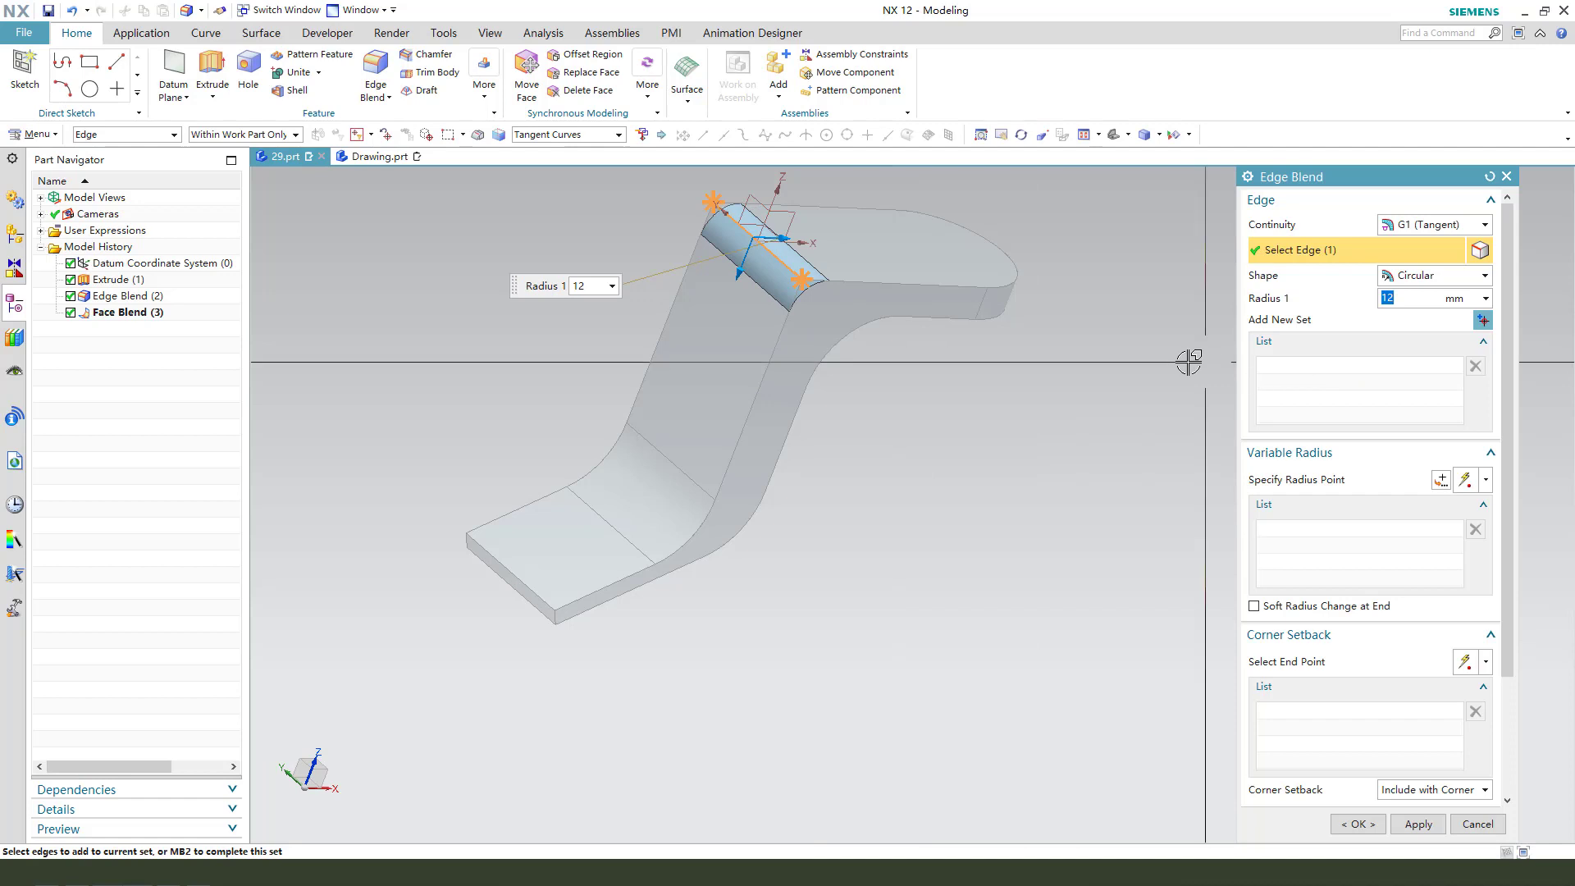
{"action": "middle_click", "coordinate": [545, 401]}
Set up a Shell that removes the tangent chain of faces from the top plate over the bend and down the sloped leg
{"action": "middle_click_drag", "start_coordinate": [545, 401], "coordinate": [728, 228]}
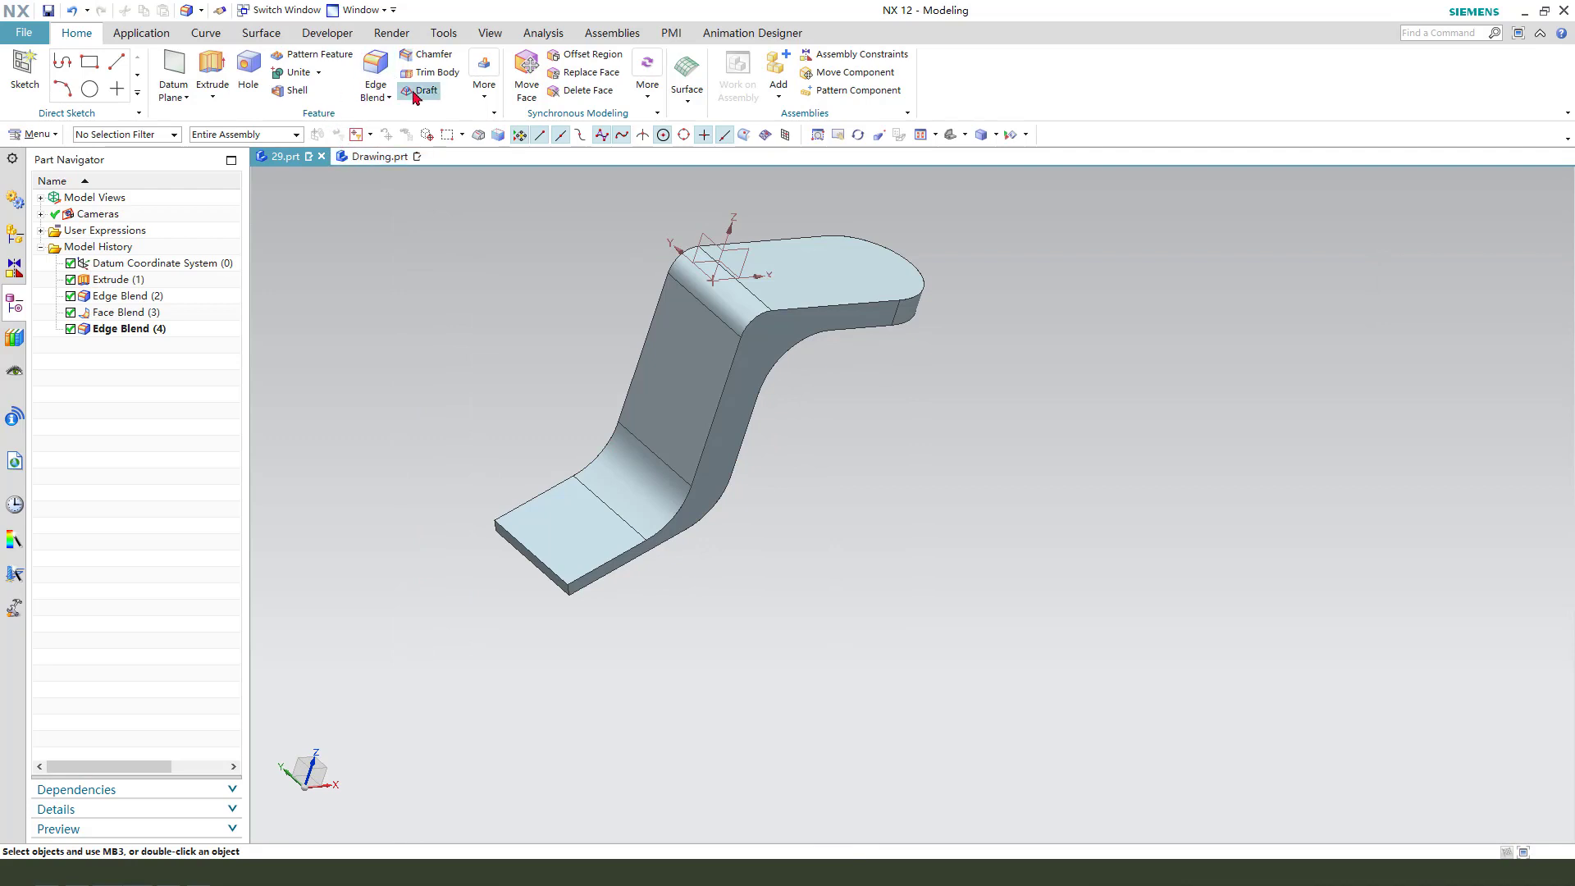
{"action": "left_click", "coordinate": [297, 92]}
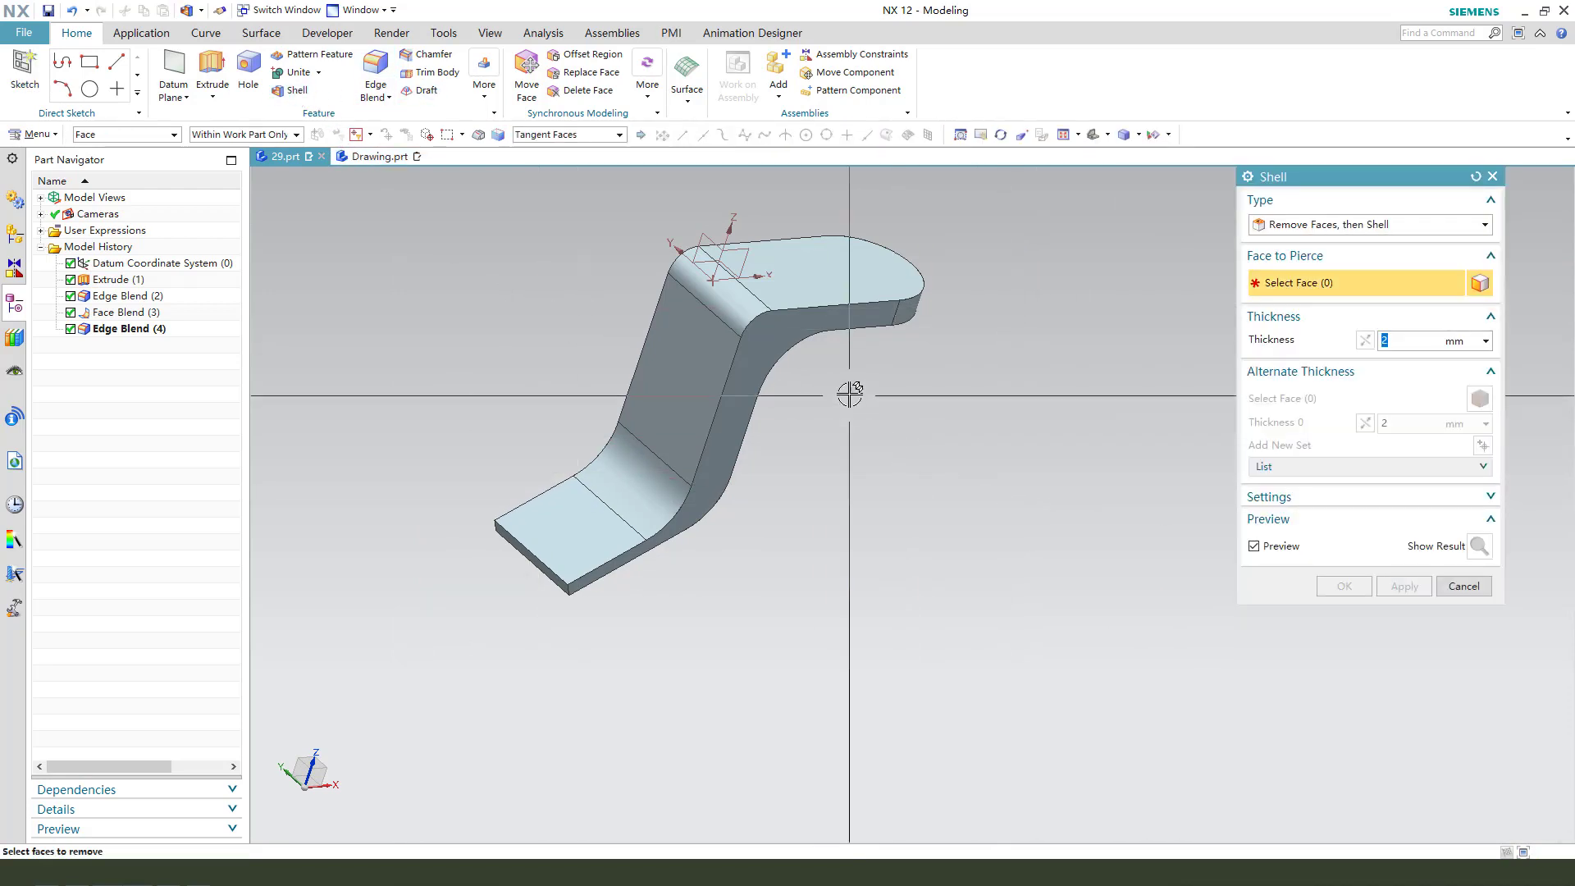
{"action": "middle_click_drag", "start_coordinate": [892, 361], "coordinate": [904, 378]}
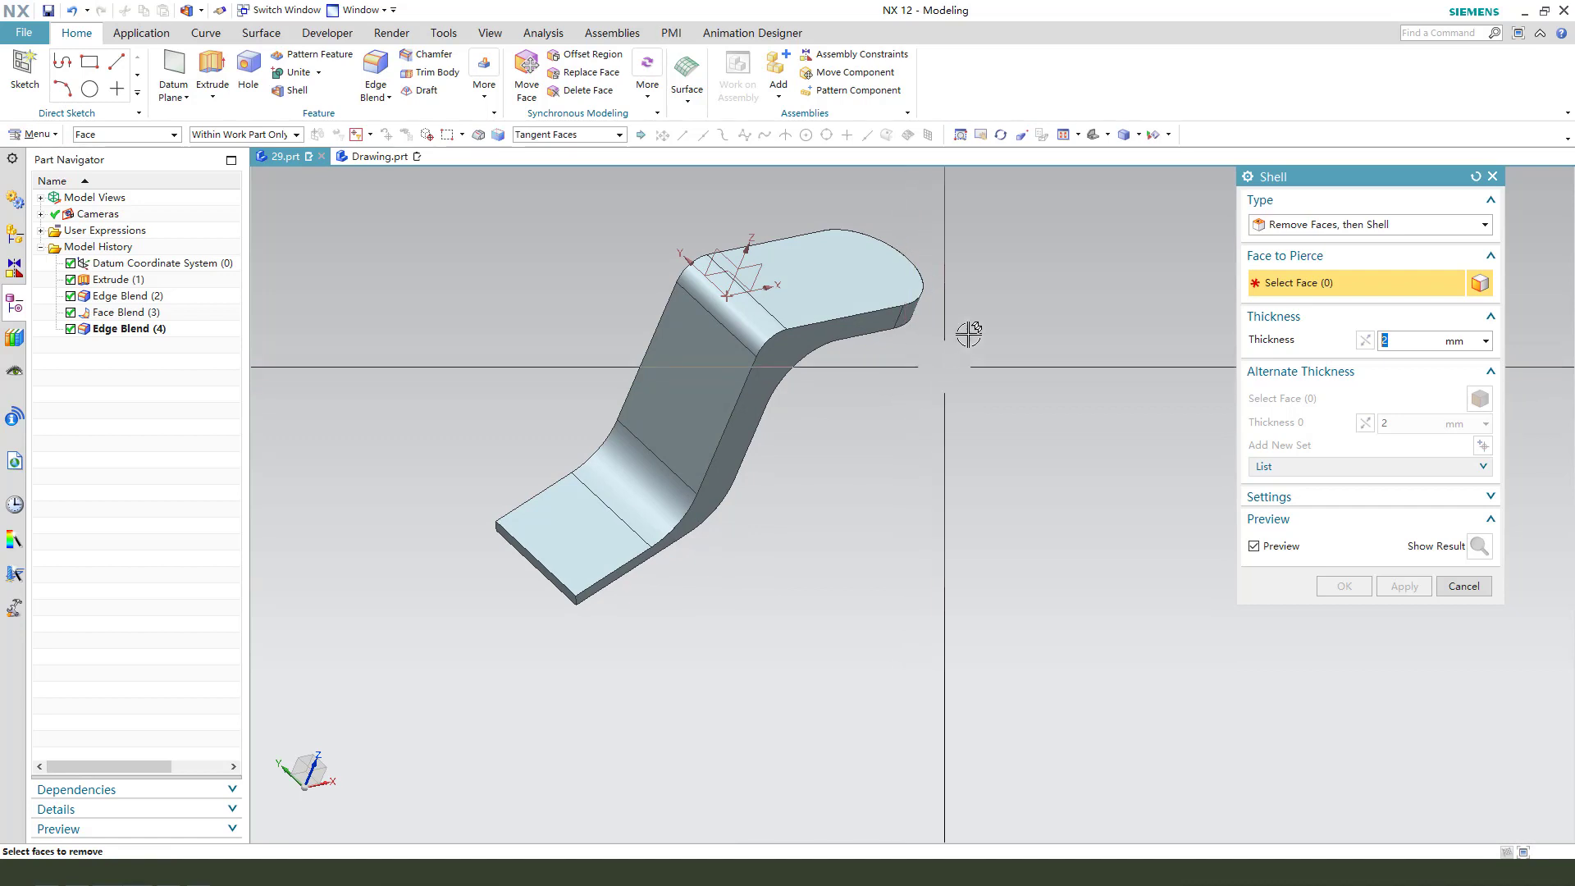
{"action": "scroll", "coordinate": [919, 301], "scroll_direction": "up", "scroll_amount": 1}
{"action": "middle_click_drag", "start_coordinate": [824, 361], "coordinate": [820, 365]}
{"action": "left_click", "coordinate": [813, 308]}
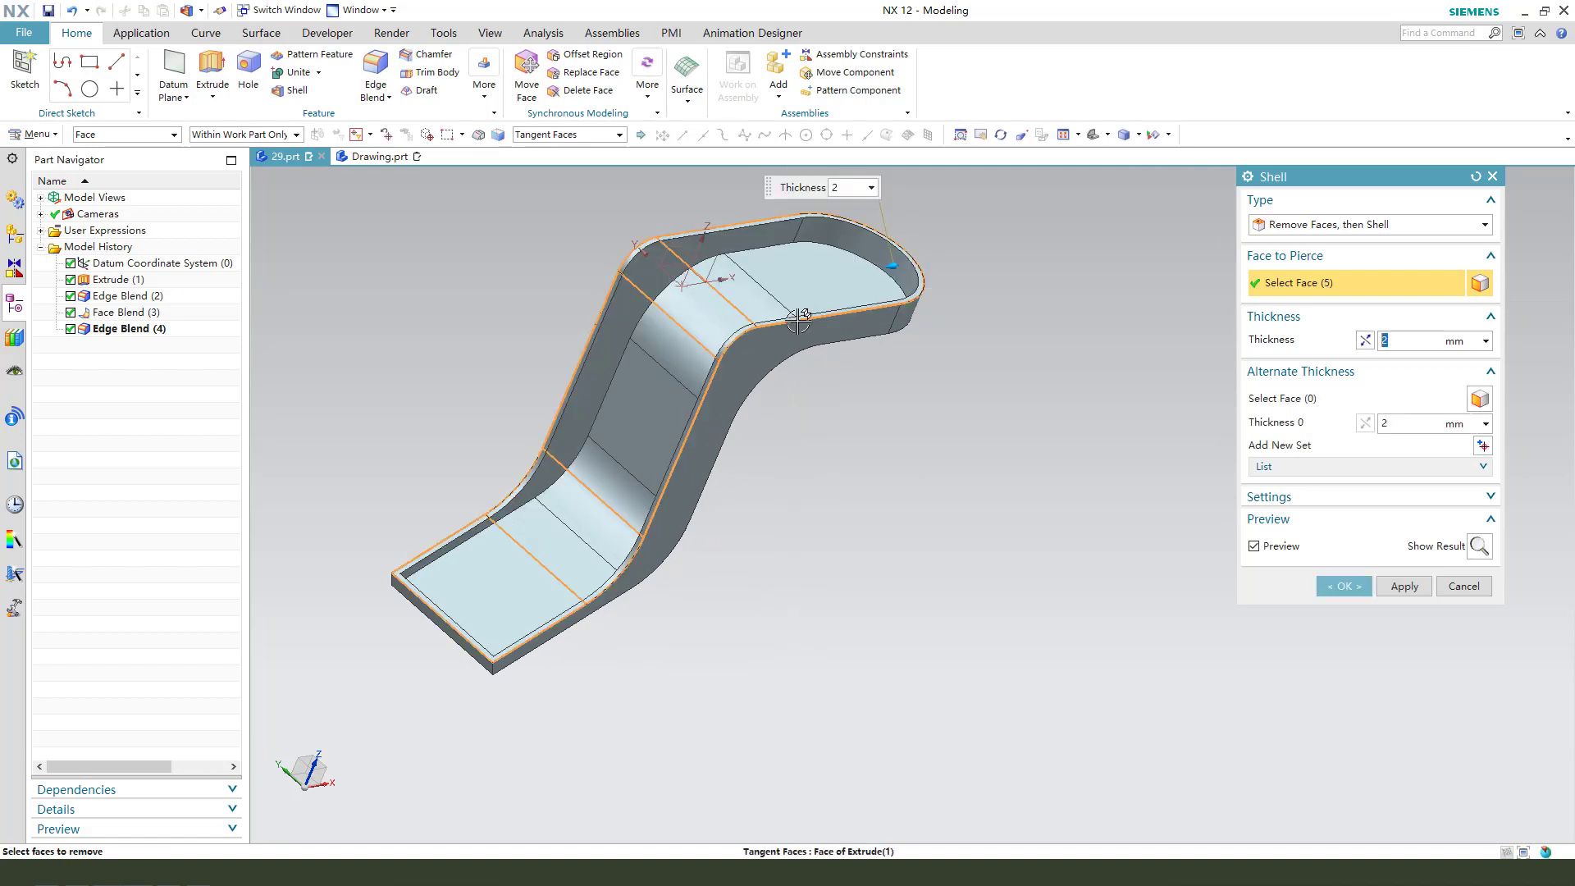
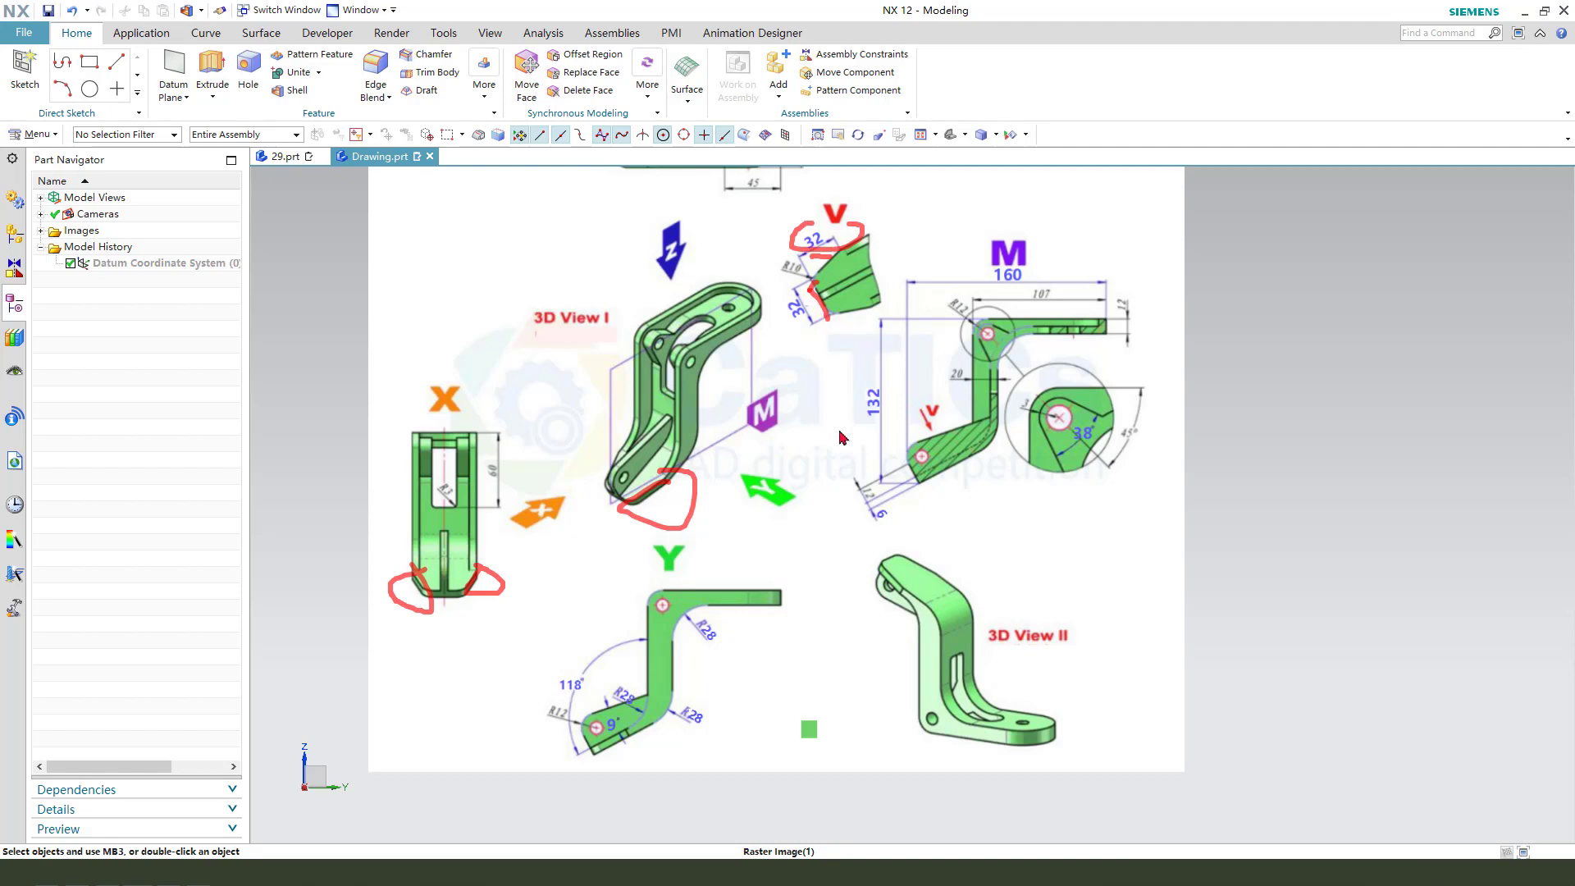
Return to 29.prt and start an extrude sketch on the flat inner face of the sloped leg
{"action": "left_click", "coordinate": [284, 157]}
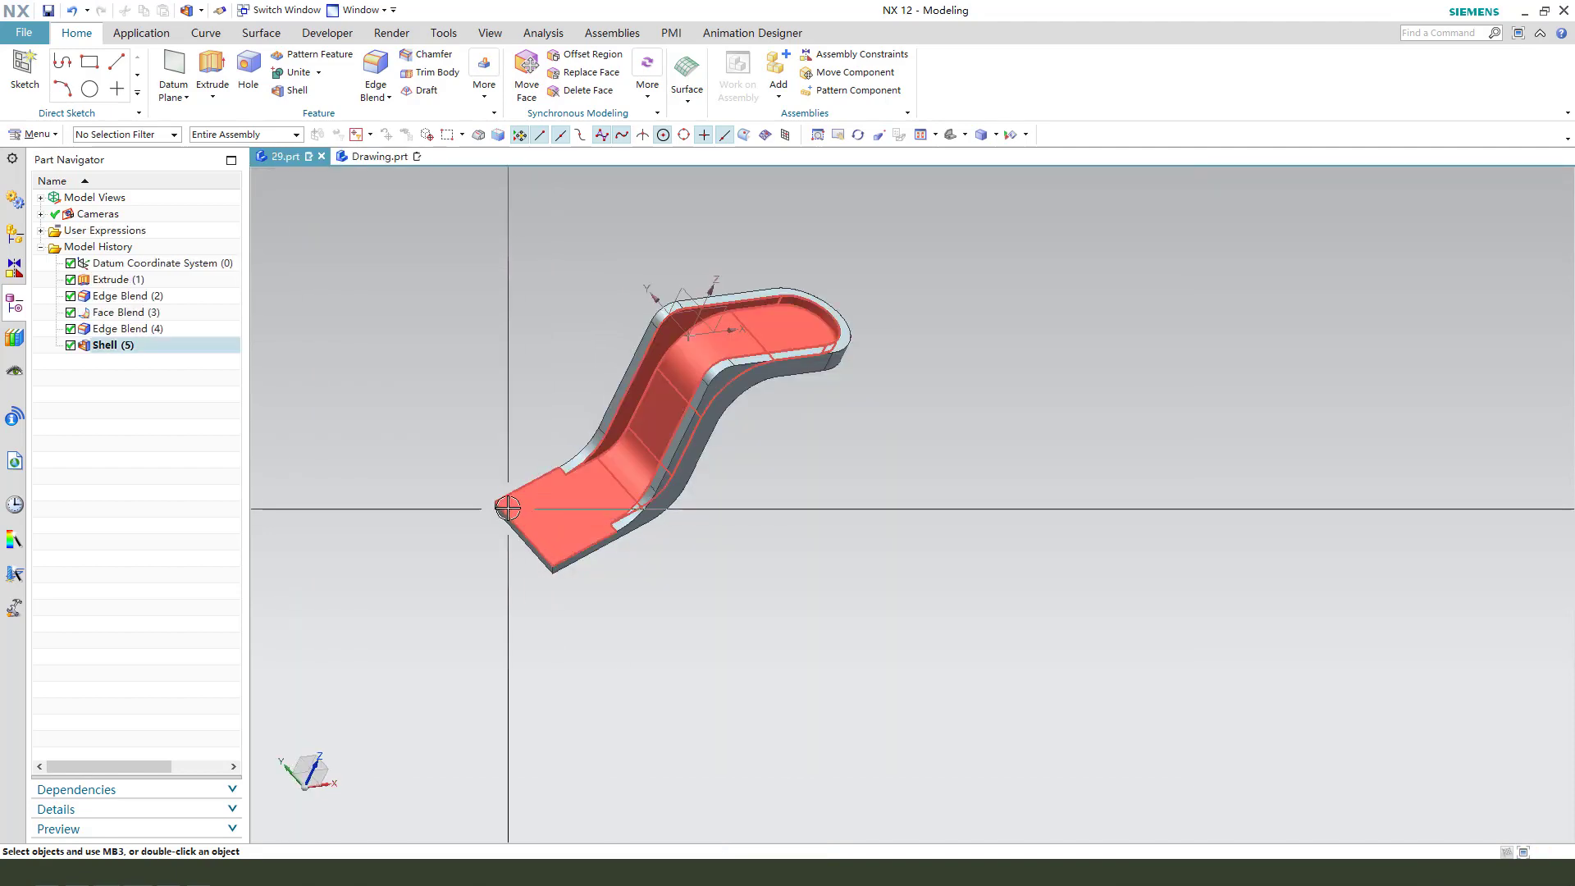
{"action": "left_click", "coordinate": [202, 73]}
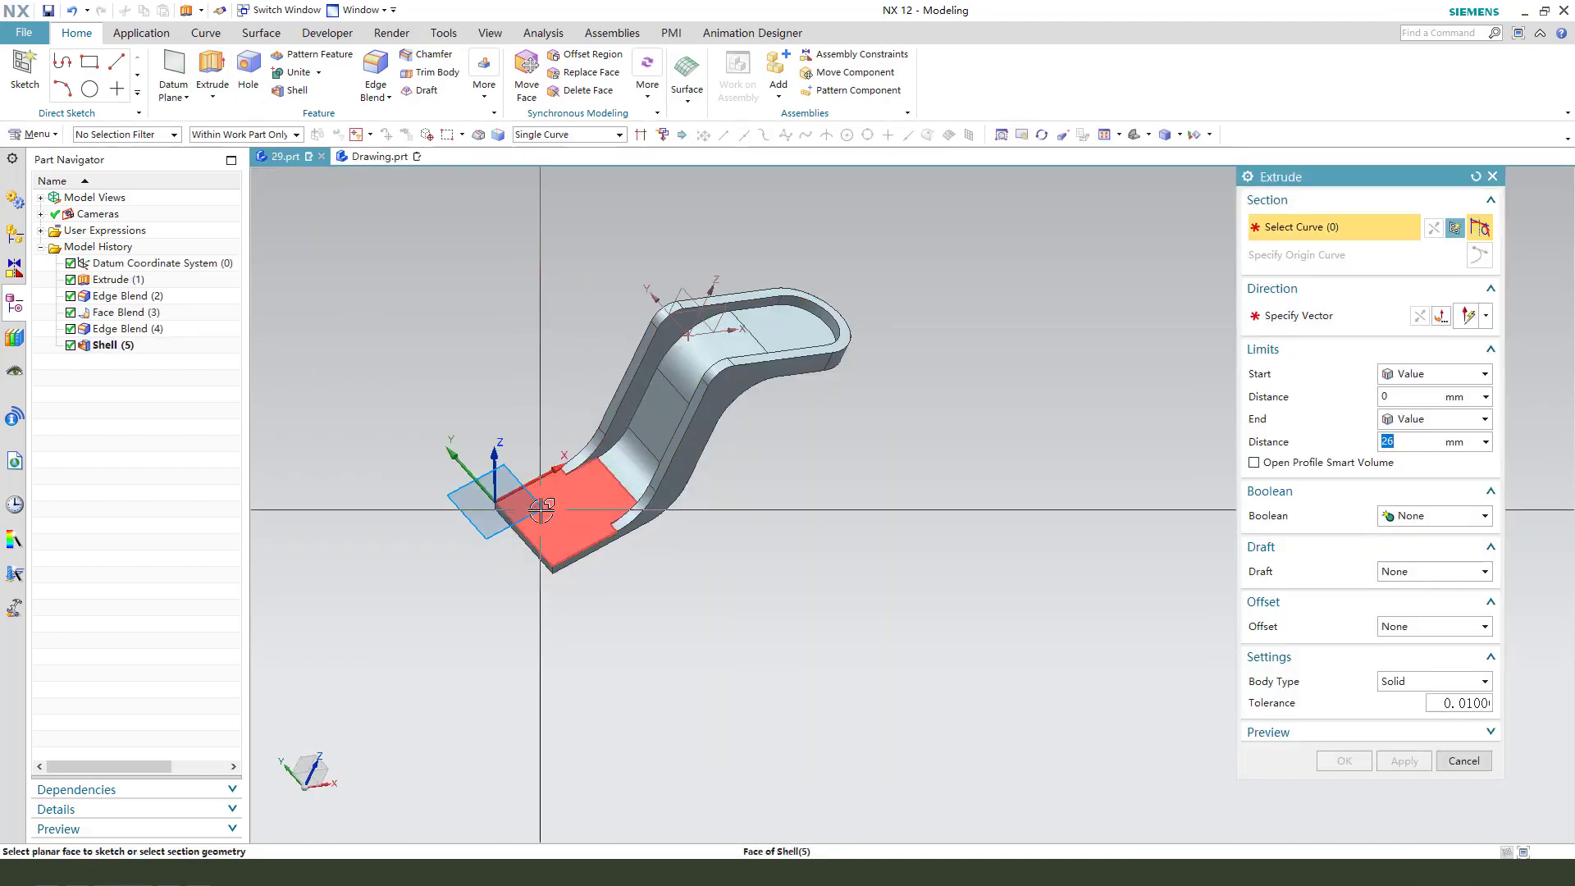
{"action": "left_click", "coordinate": [558, 525]}
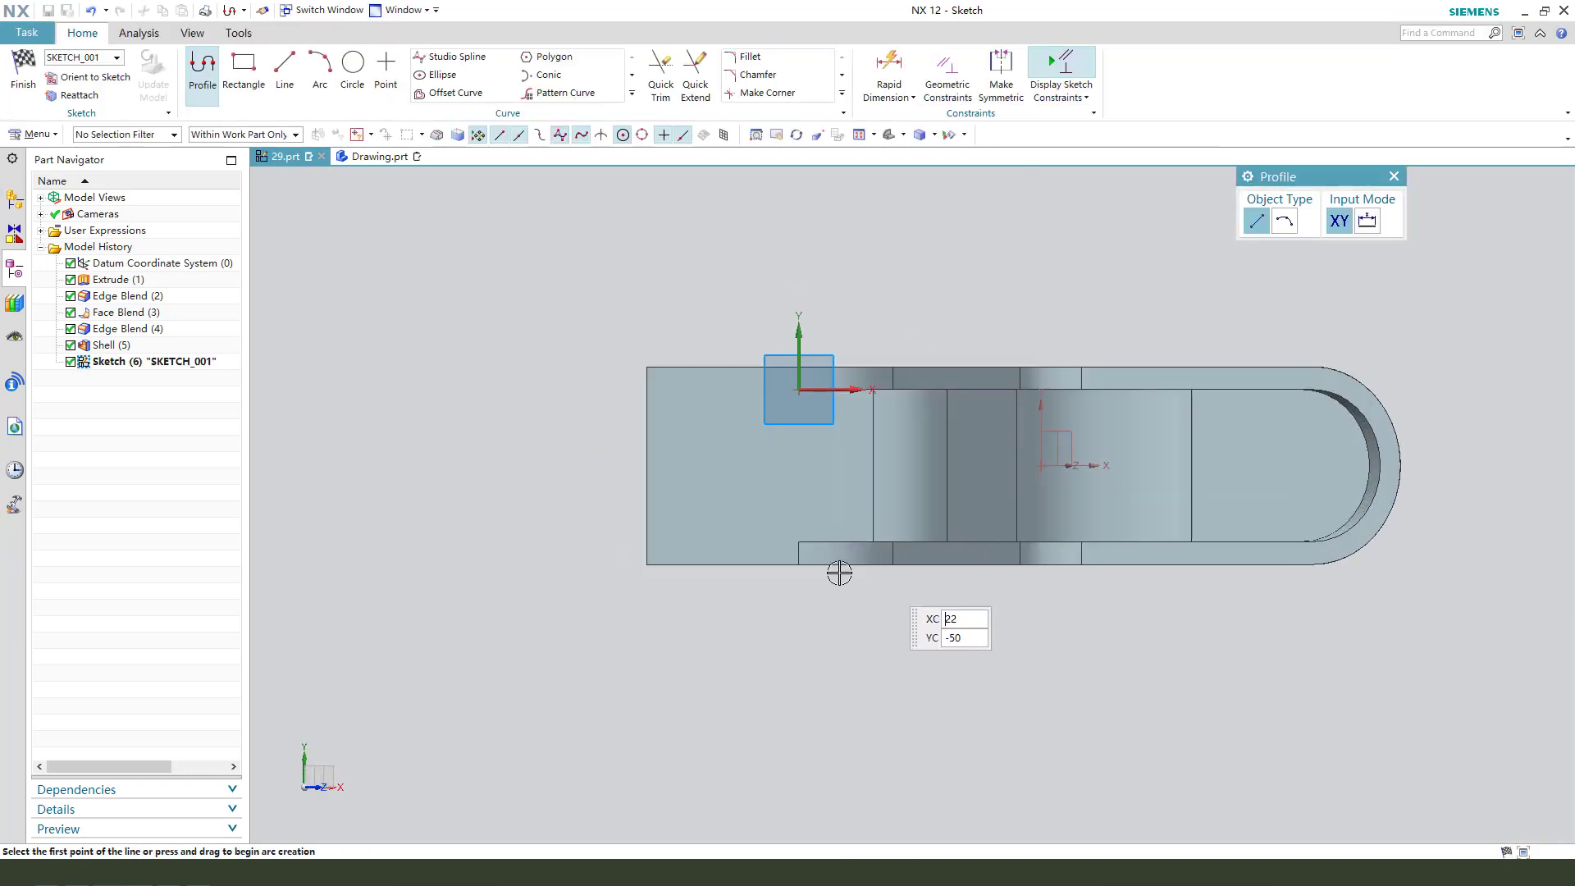
Sketch a closed triangle over one corner of the sloped leg's free end, with a slanted side about 35 mm long
{"action": "scroll", "coordinate": [788, 501], "scroll_direction": "up", "scroll_amount": 2}
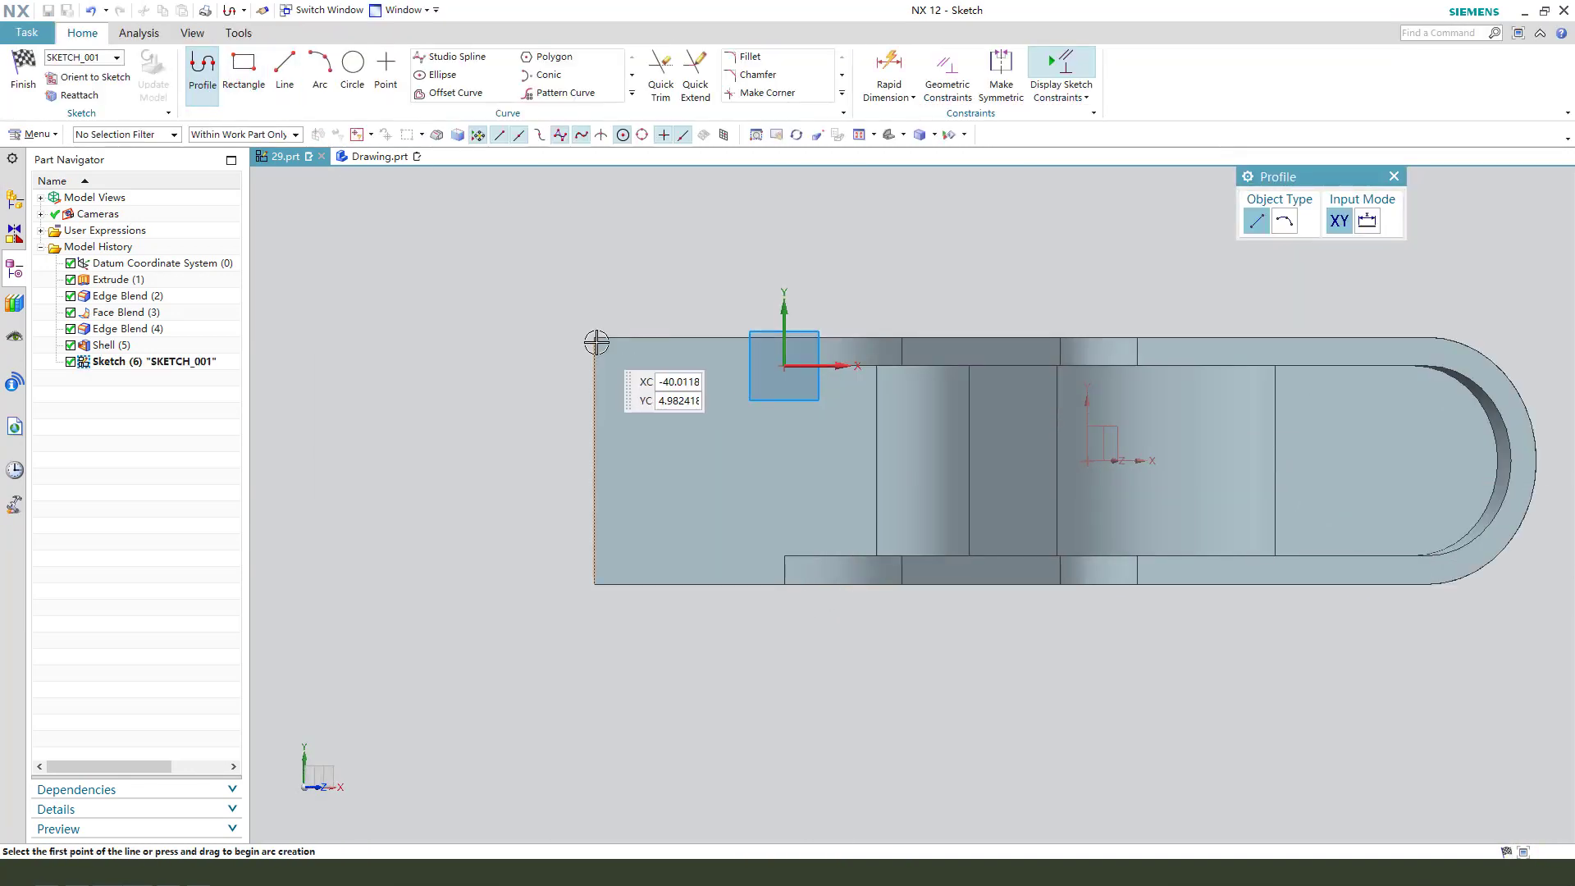
{"action": "left_click", "coordinate": [593, 425]}
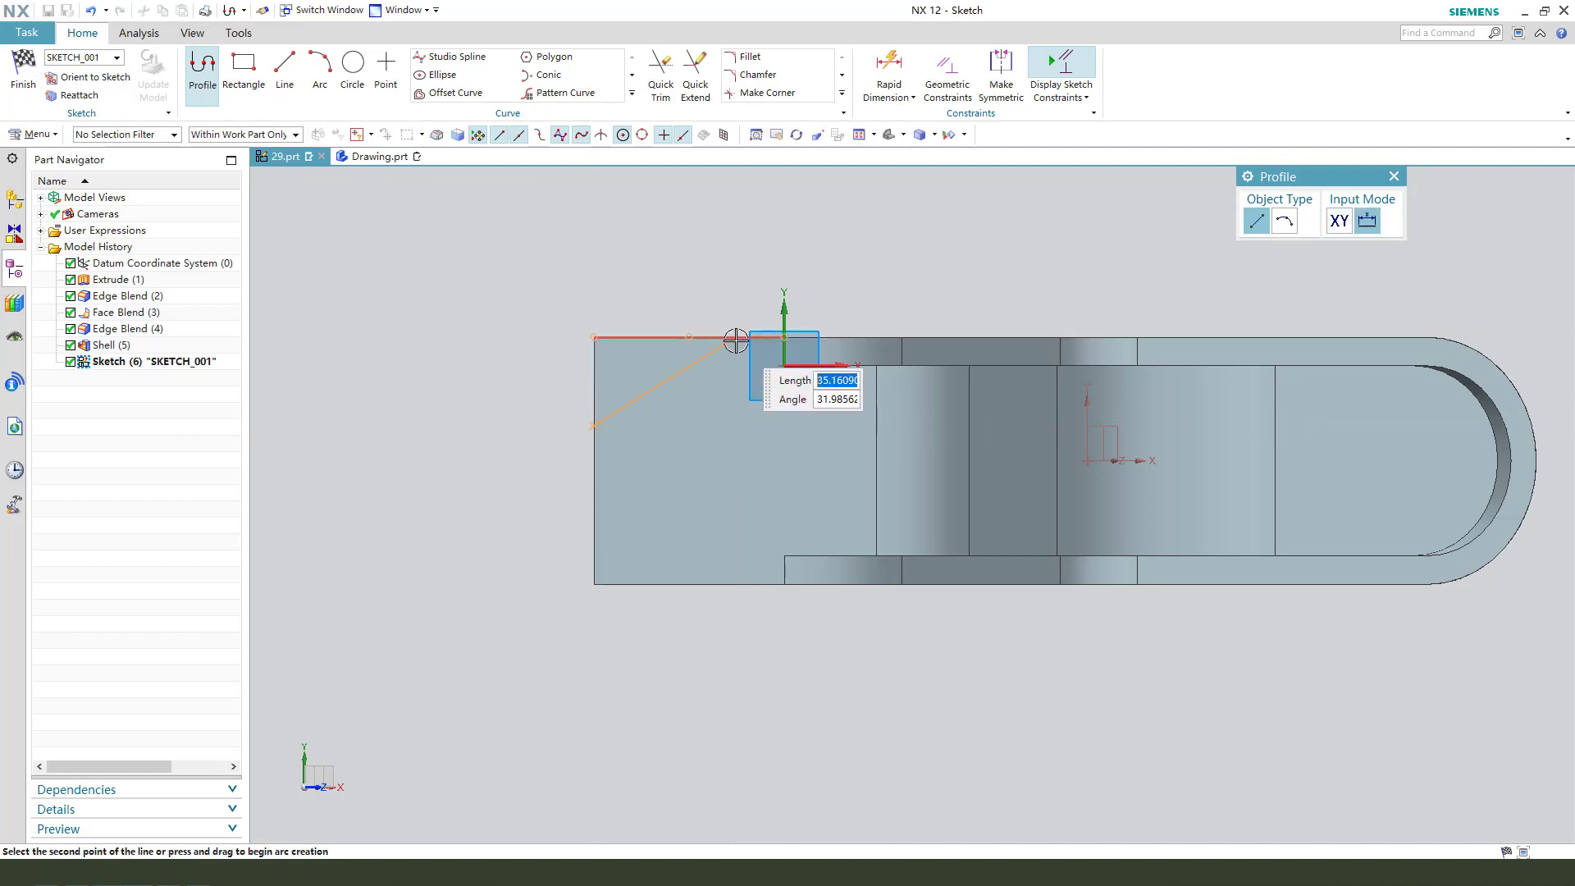
{"action": "left_click", "coordinate": [736, 337]}
{"action": "left_click", "coordinate": [578, 336]}
{"action": "left_click", "coordinate": [594, 424]}
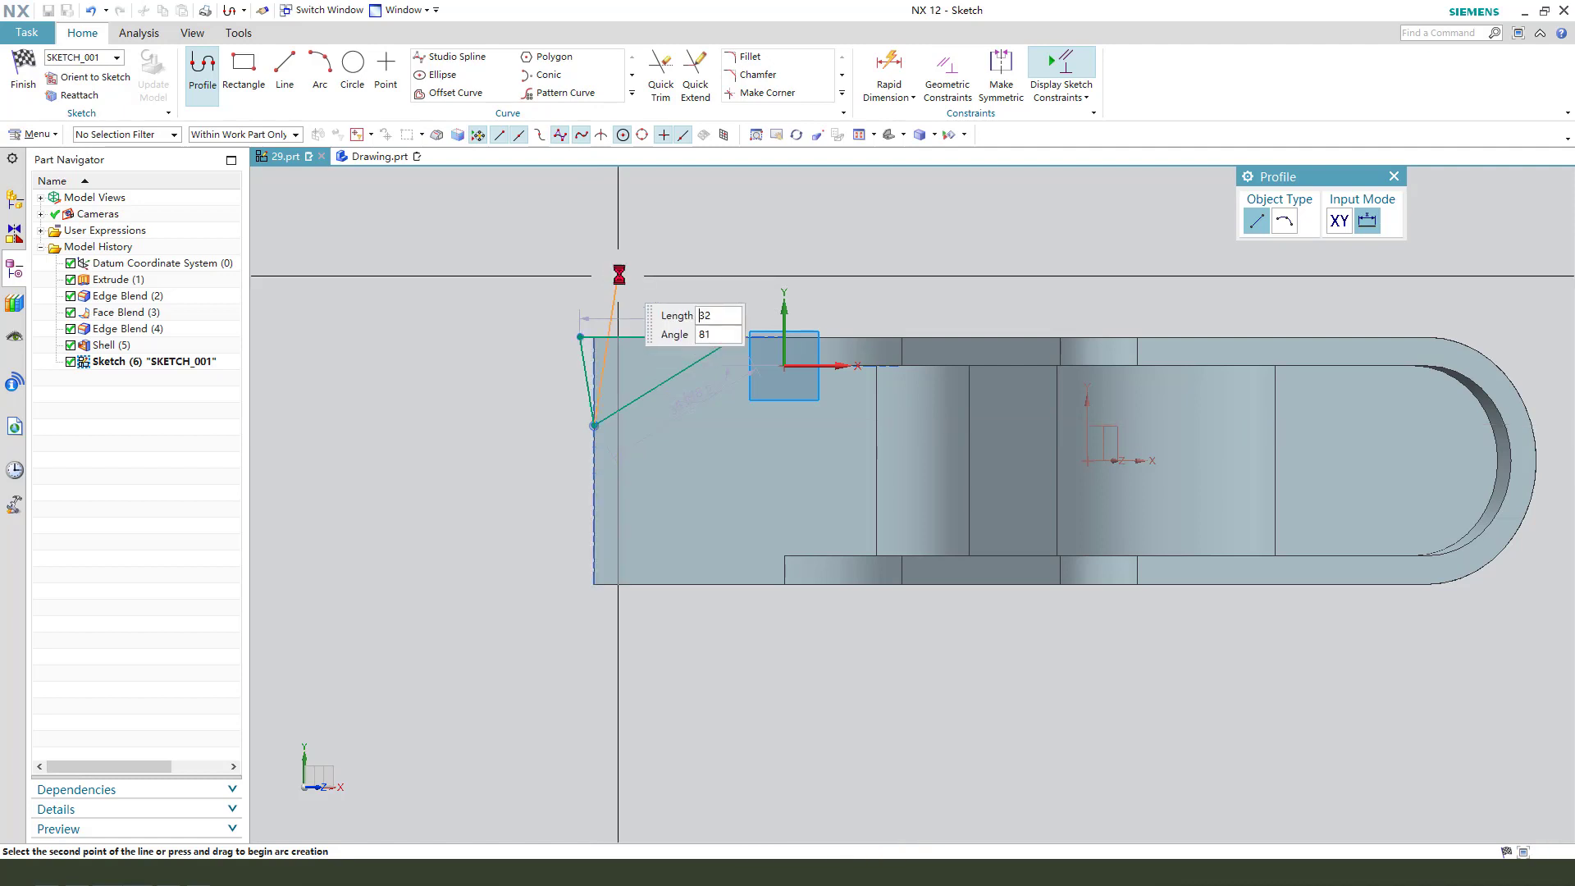
{"action": "key", "text": "Escape"}
{"action": "key", "text": "Escape"}
Make the triangle's short side vertical and shorten it by moving its inner end point along the leg's end edge
{"action": "scroll", "coordinate": [584, 370], "scroll_direction": "up", "scroll_amount": 1}
{"action": "left_click", "coordinate": [581, 355]}
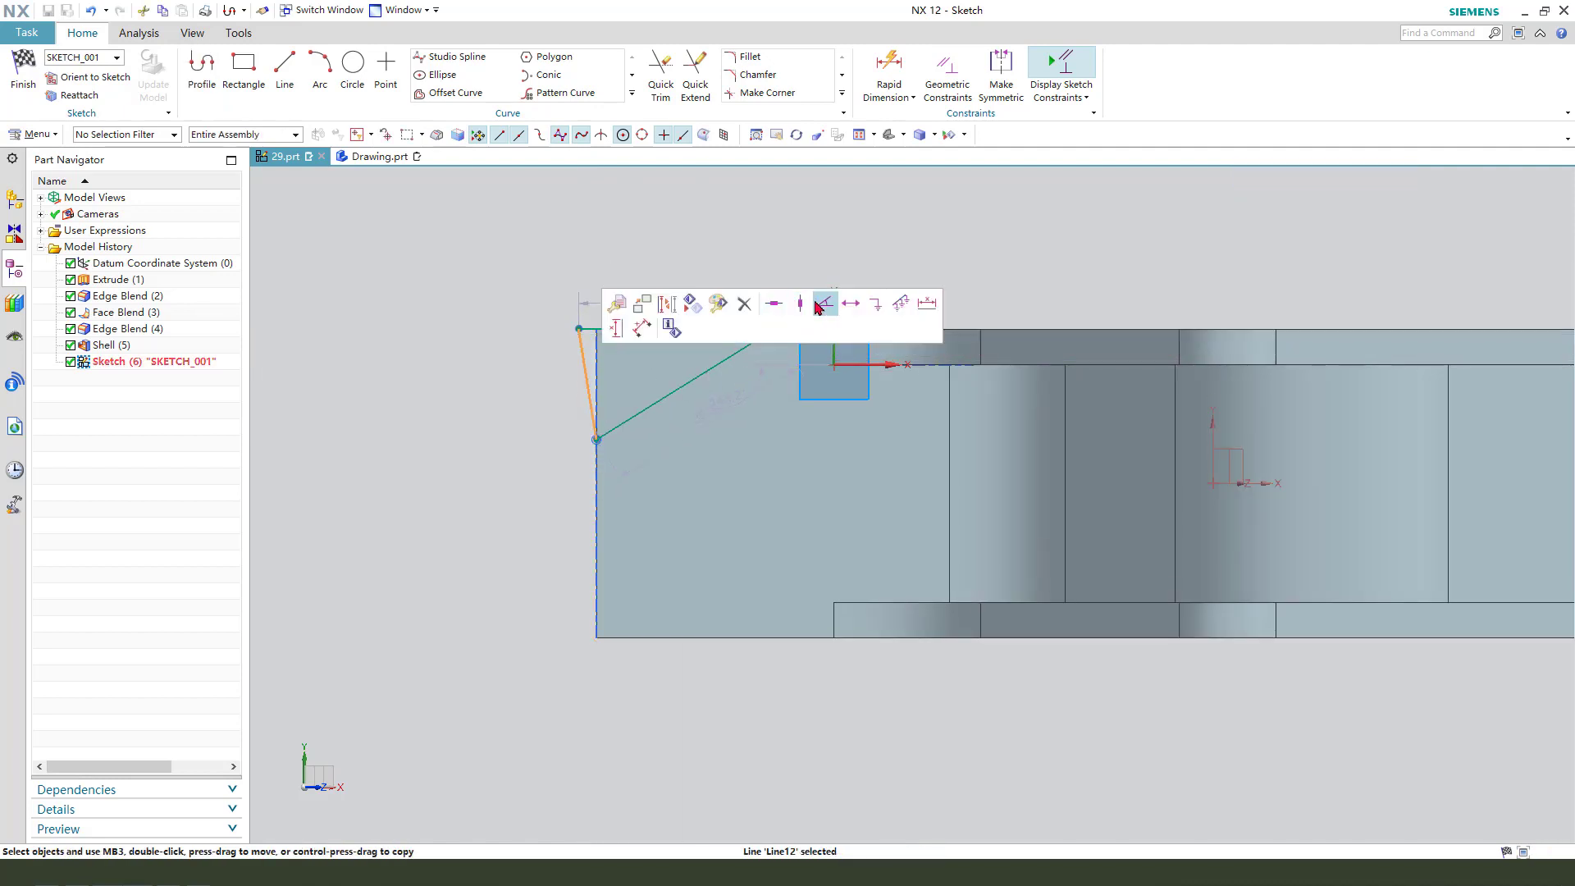
{"action": "left_click", "coordinate": [798, 309]}
{"action": "scroll", "coordinate": [605, 268], "scroll_direction": "down", "scroll_amount": 2}
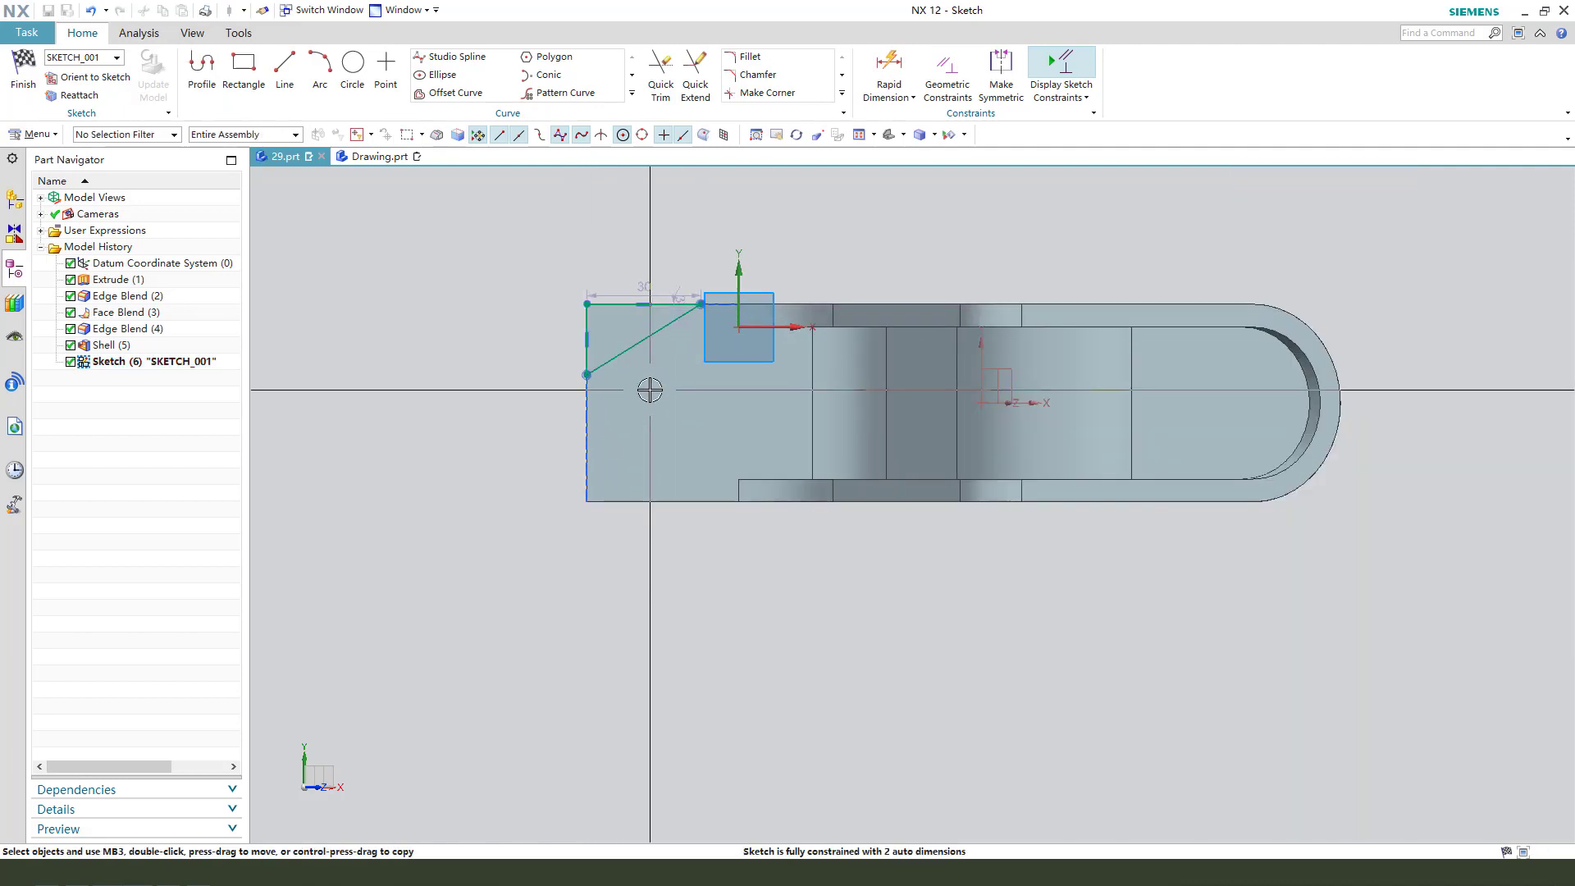
{"action": "scroll", "coordinate": [644, 391], "scroll_direction": "up", "scroll_amount": 1}
{"action": "left_click_drag", "start_coordinate": [571, 372], "coordinate": [571, 359]}
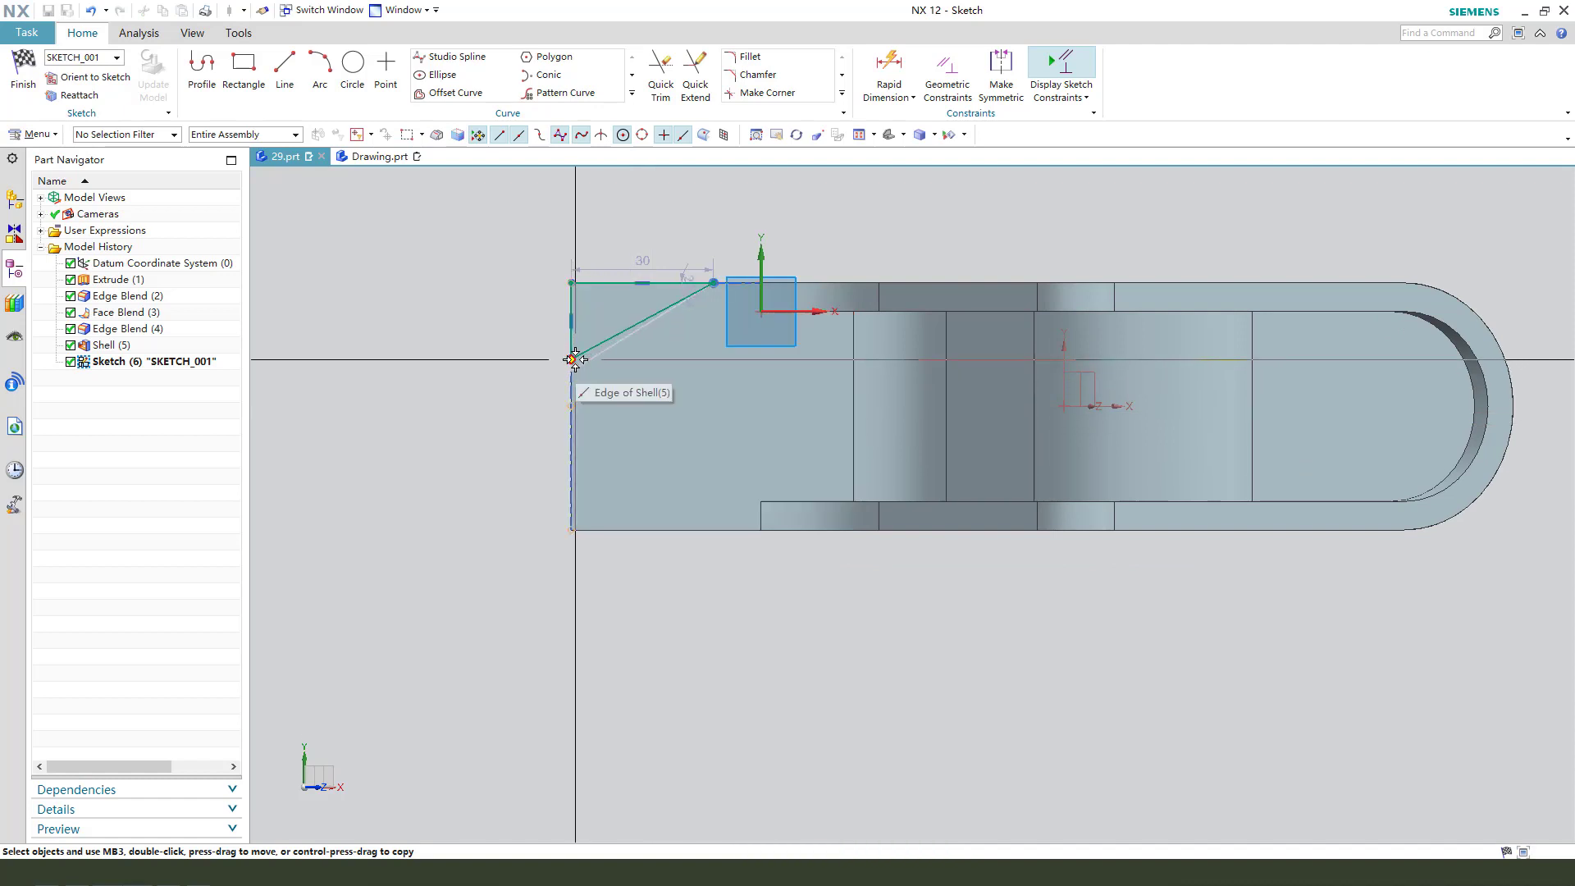
Mirror the three triangle lines about the datum axis along the bracket's centre to the opposite corner
{"action": "left_click", "coordinate": [632, 93]}
{"action": "left_click", "coordinate": [455, 111]}
{"action": "left_click", "coordinate": [628, 282]}
{"action": "left_click", "coordinate": [628, 328]}
{"action": "left_click", "coordinate": [574, 307]}
{"action": "left_click", "coordinate": [1272, 288]}
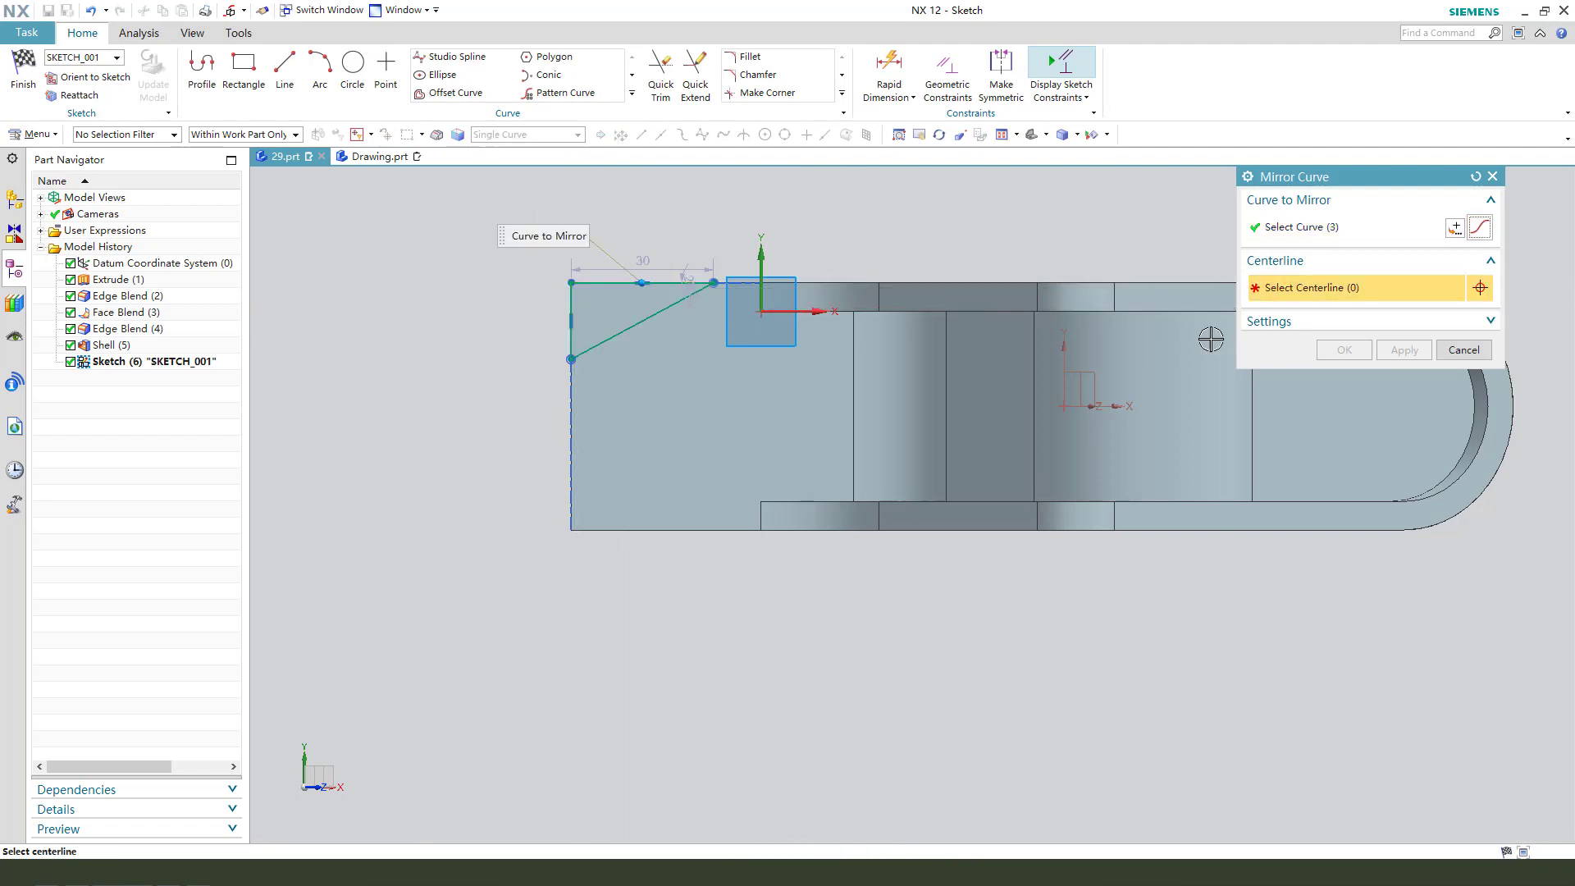
{"action": "left_click", "coordinate": [1117, 406]}
{"action": "left_click", "coordinate": [1342, 350]}
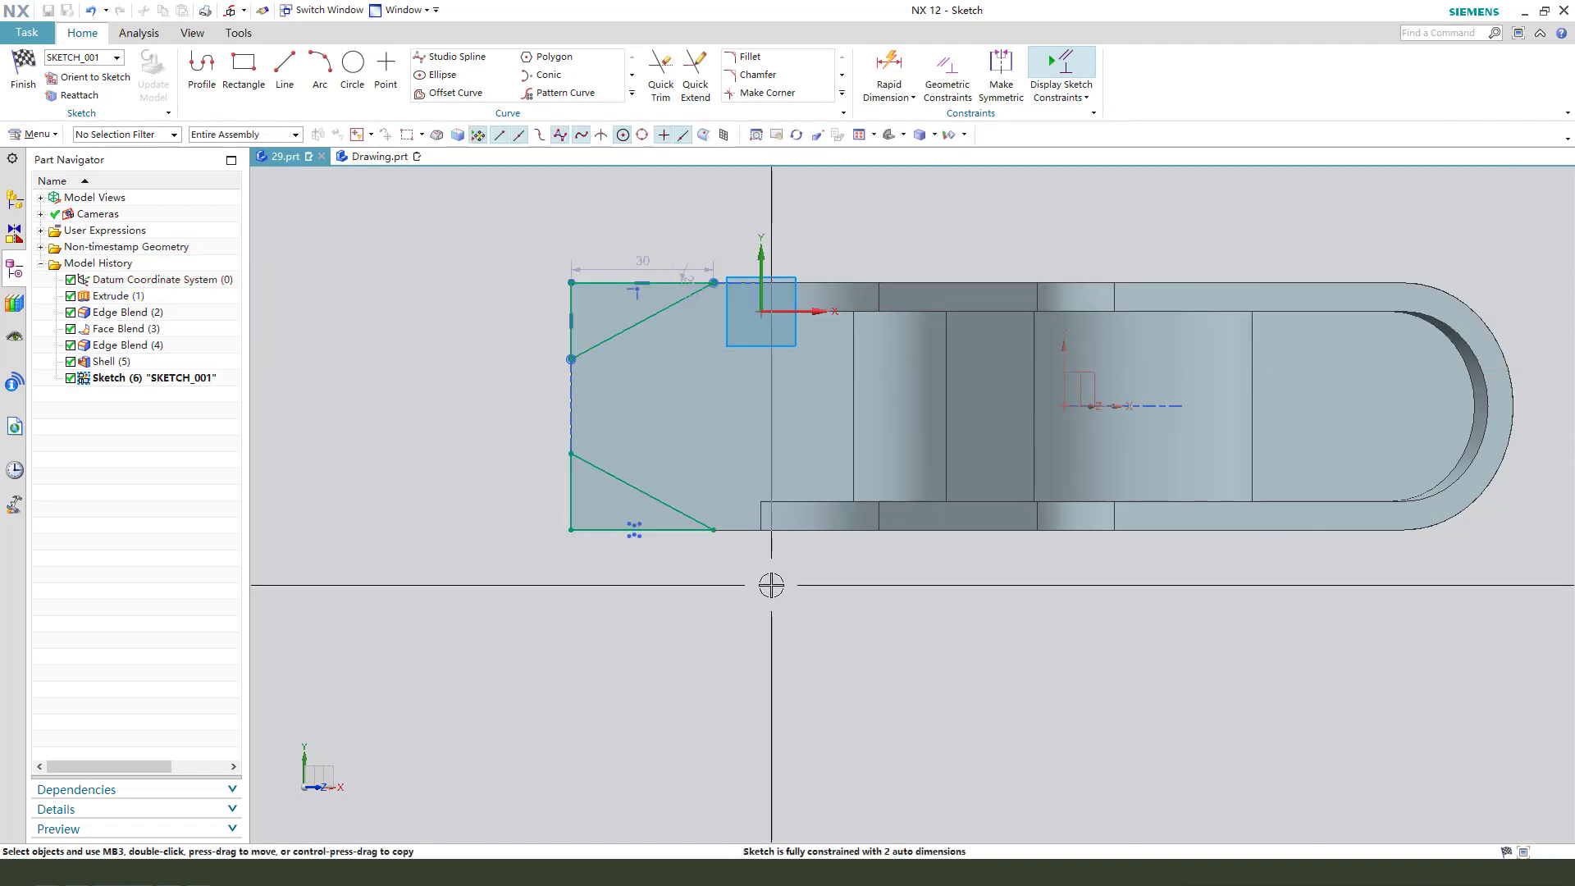
Dimension the distance between the two triangles' inner end points along the leg's end edge and set it to 32 mm
{"action": "left_click", "coordinate": [571, 359]}
{"action": "left_click", "coordinate": [571, 455]}
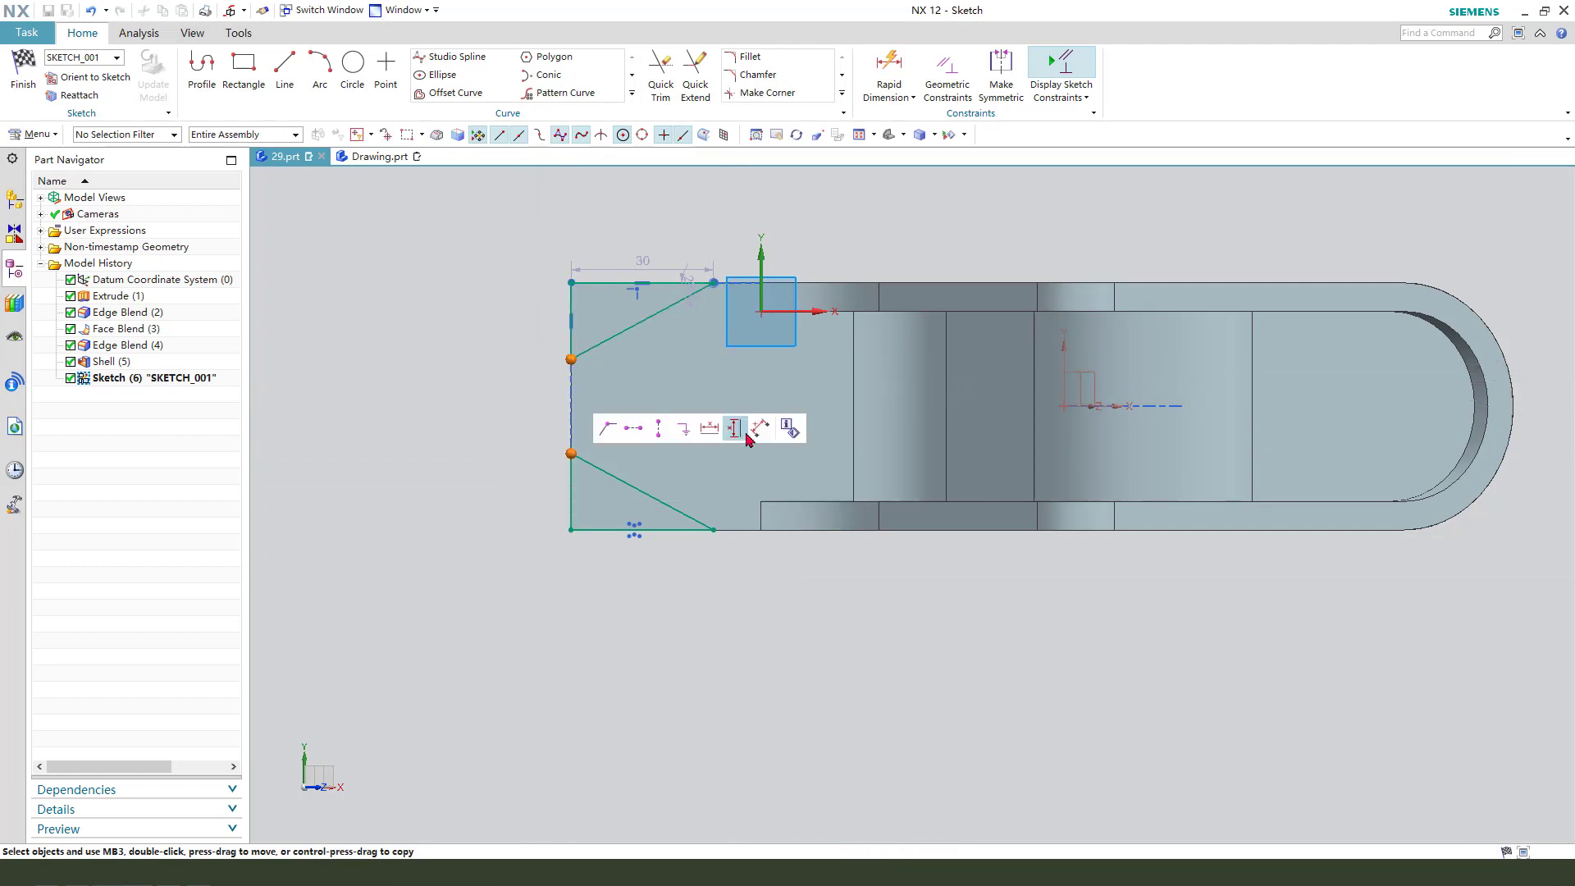
{"action": "left_click", "coordinate": [580, 402]}
{"action": "left_click_drag", "start_coordinate": [531, 399], "coordinate": [517, 401]}
{"action": "double_click", "coordinate": [517, 402]}
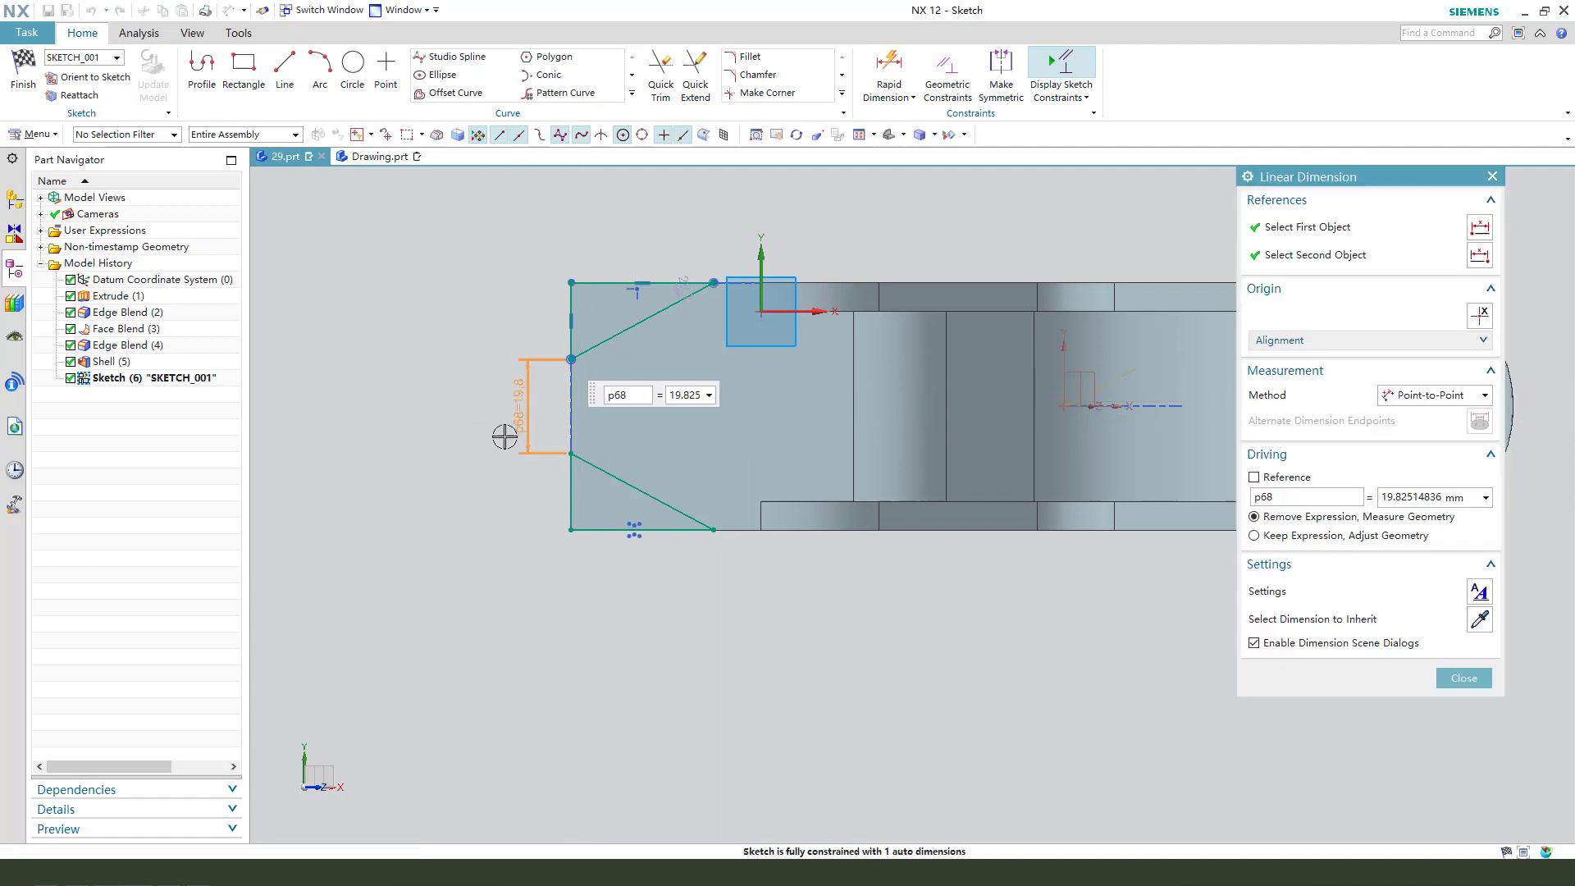
{"action": "key", "text": "Return"}
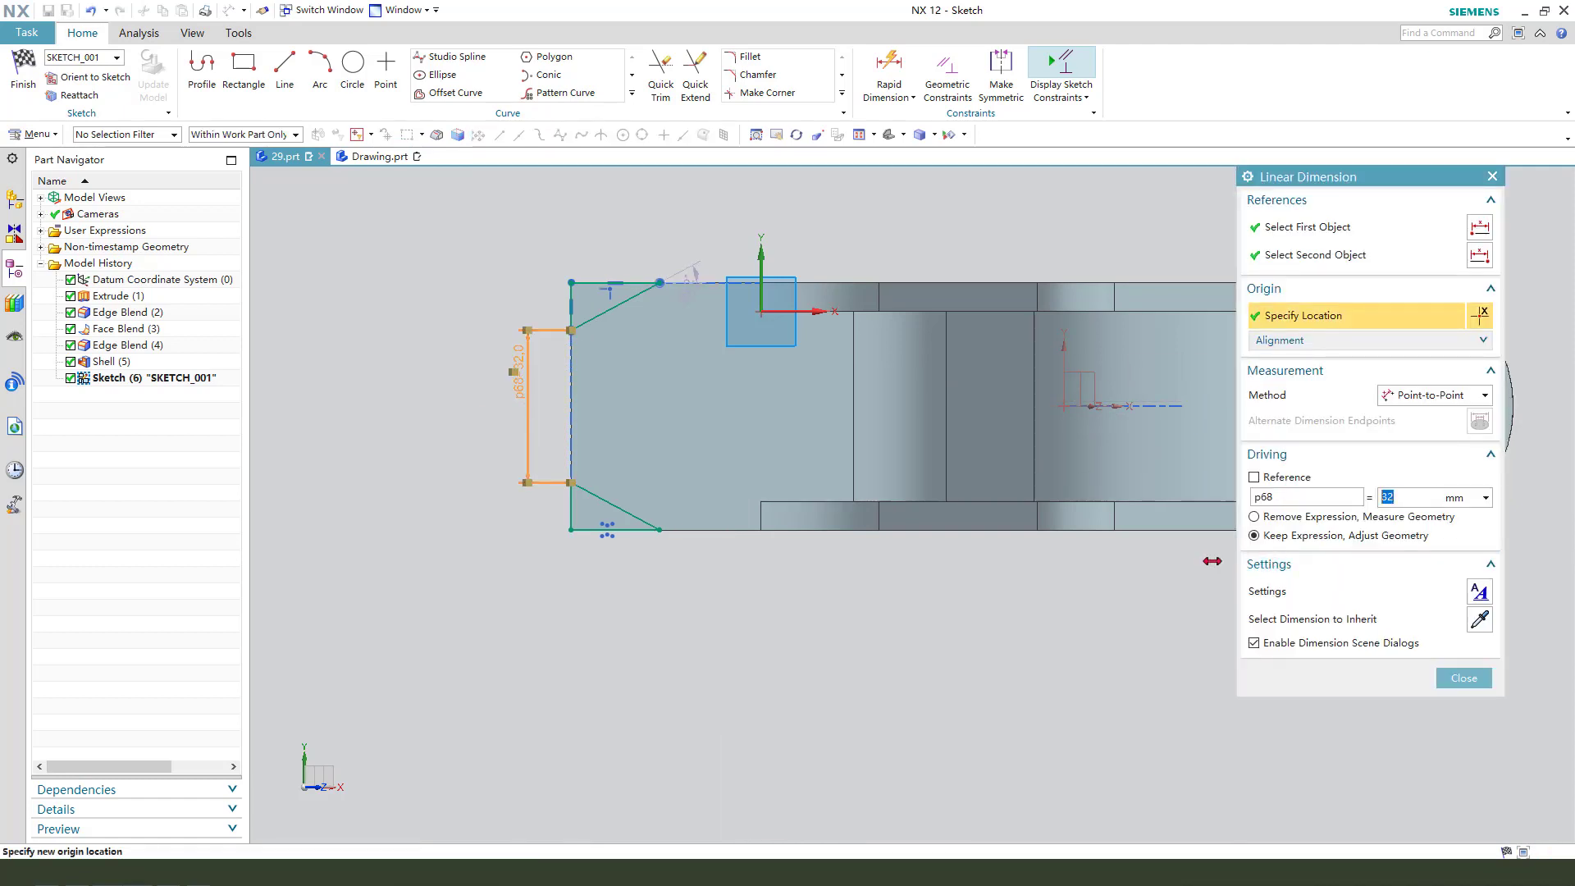
{"action": "middle_click", "coordinate": [706, 464]}
Dimension the horizontal side of the corner triangle along the leg's long edge and set it to 32 mm
{"action": "scroll", "coordinate": [623, 295], "scroll_direction": "down", "scroll_amount": 3}
{"action": "scroll", "coordinate": [691, 300], "scroll_direction": "up", "scroll_amount": 3}
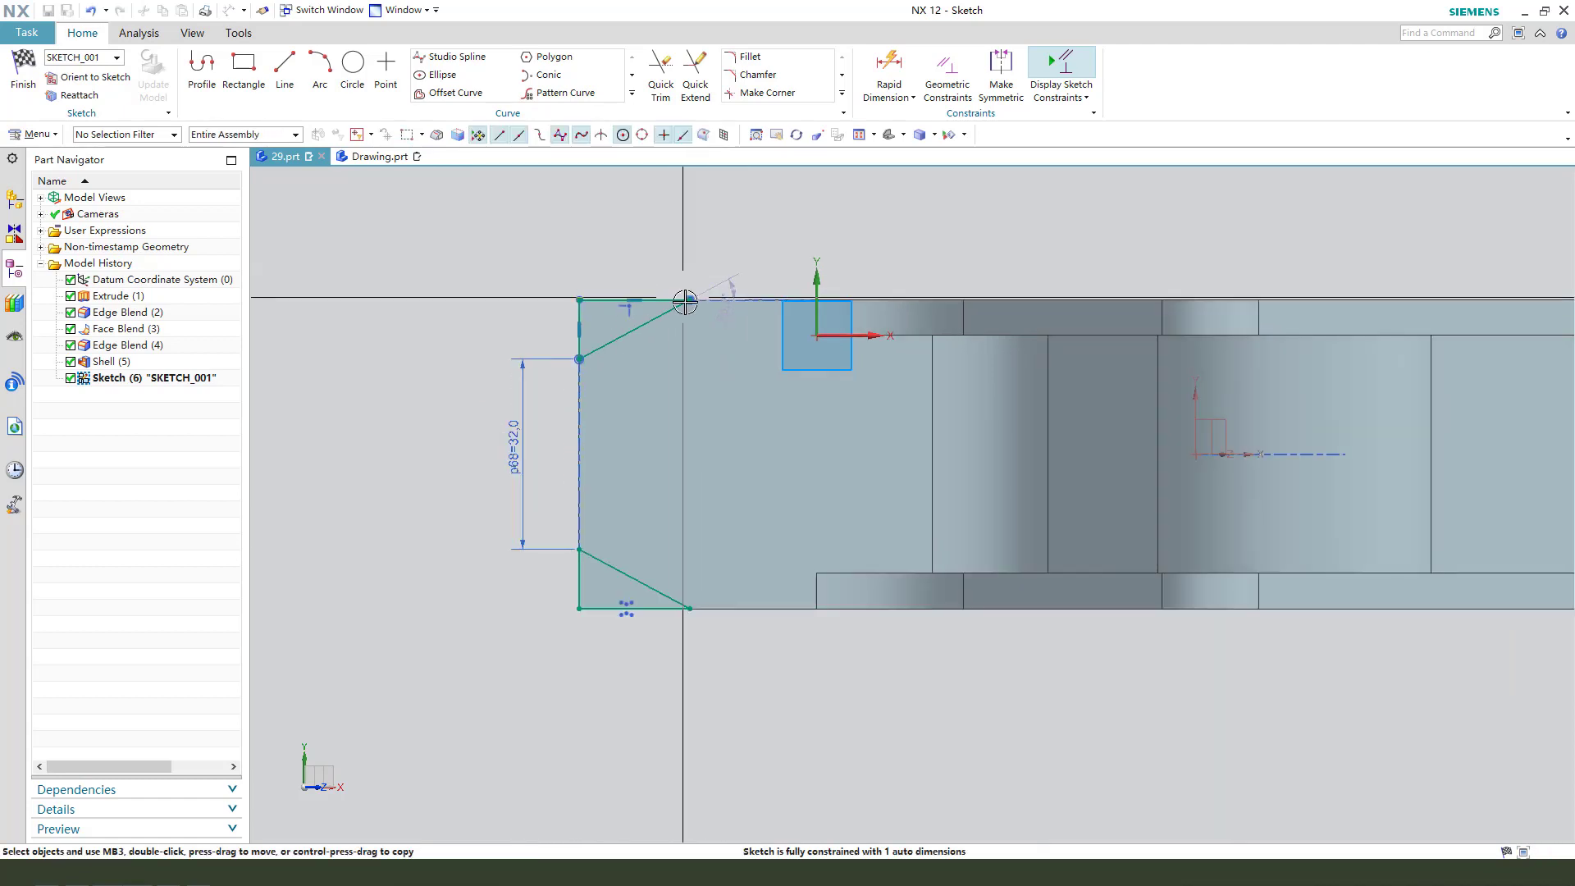
{"action": "left_click", "coordinate": [581, 298]}
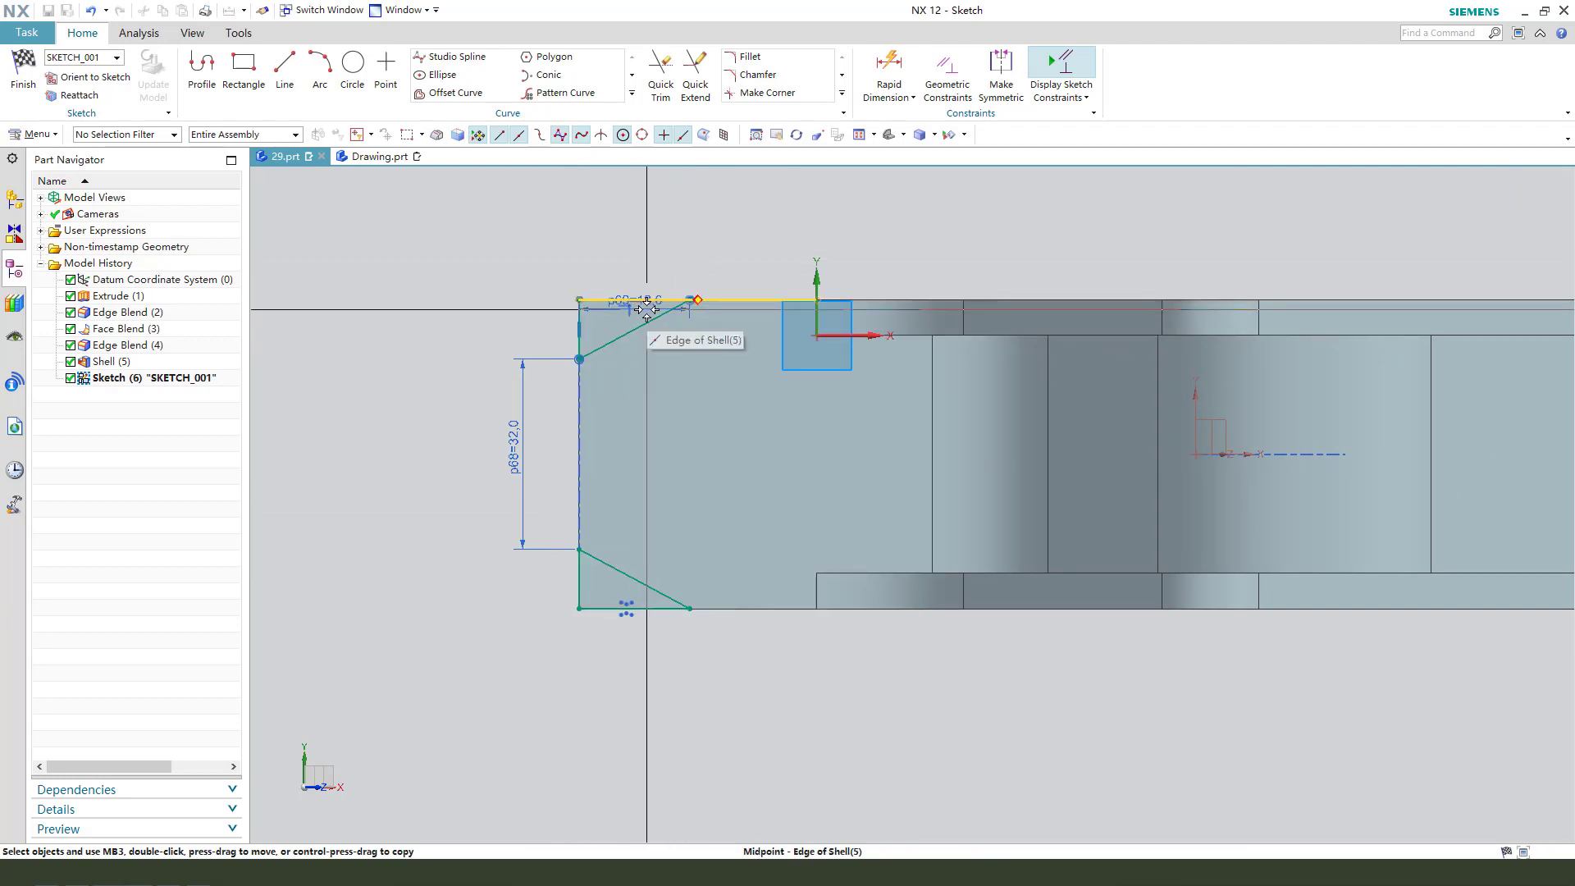
{"action": "double_click", "coordinate": [648, 234]}
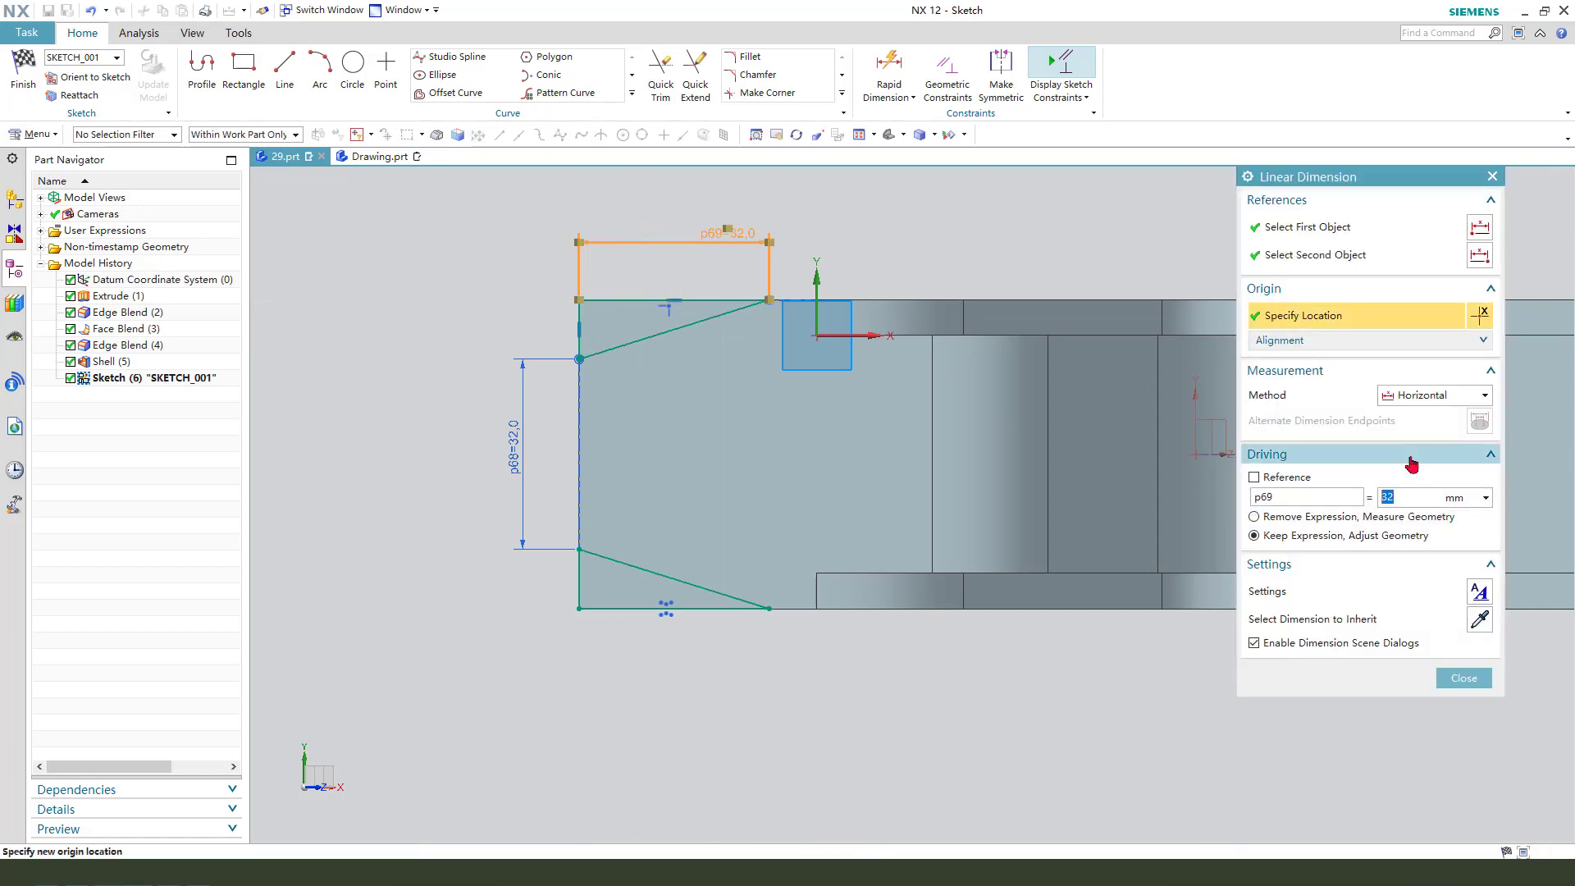
{"action": "middle_click", "coordinate": [920, 450]}
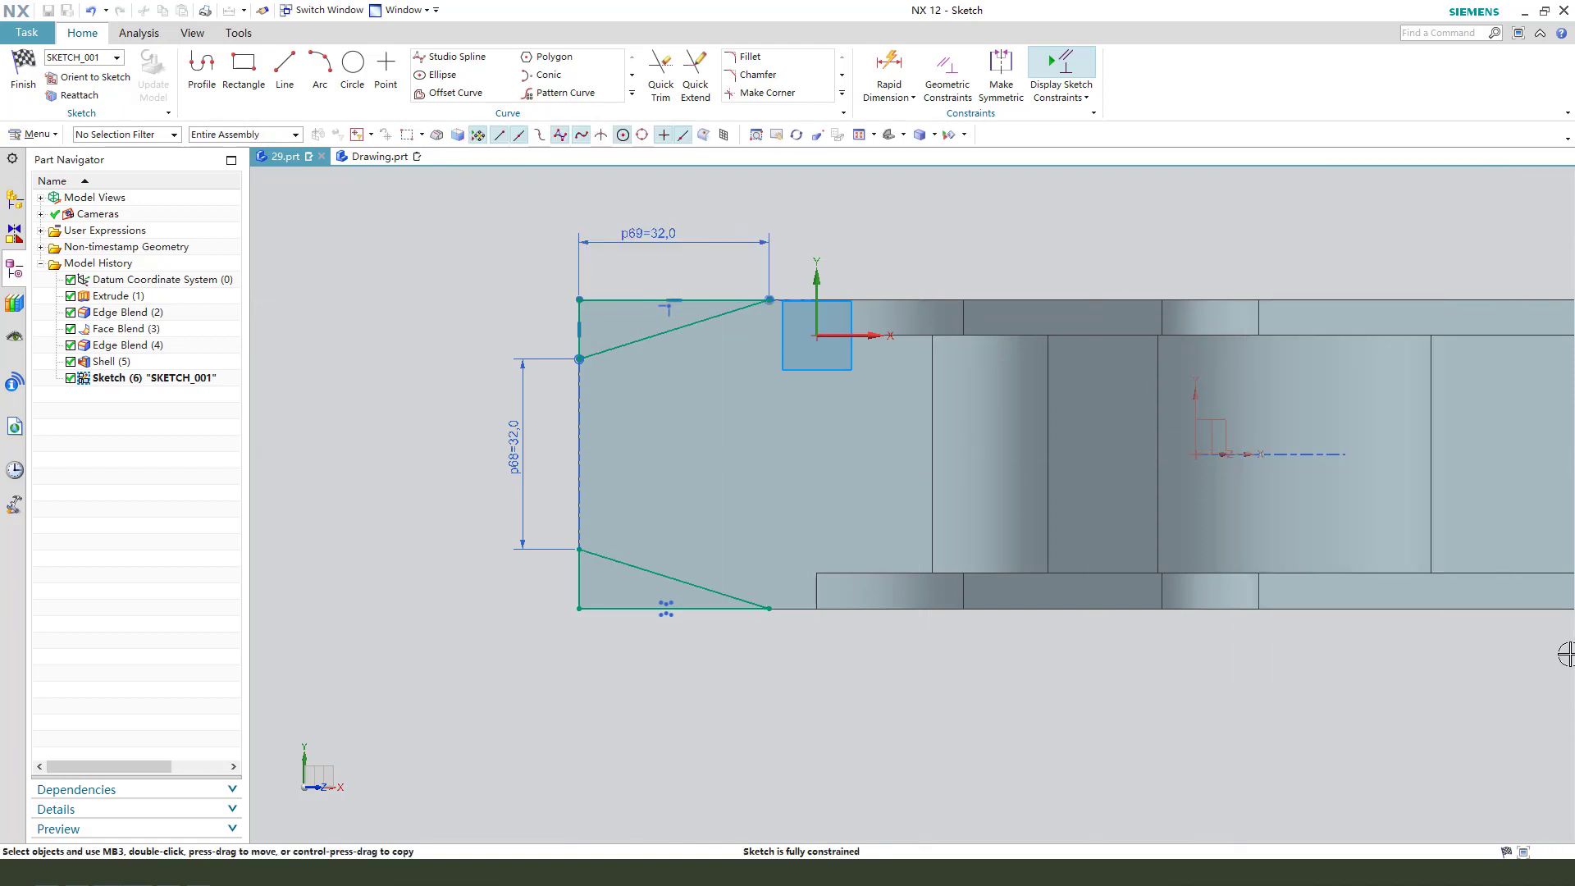
Finish the sketch and extrude both triangles 26 mm in the reversed direction, subtracting them from the bracket body
{"action": "left_click", "coordinate": [23, 69]}
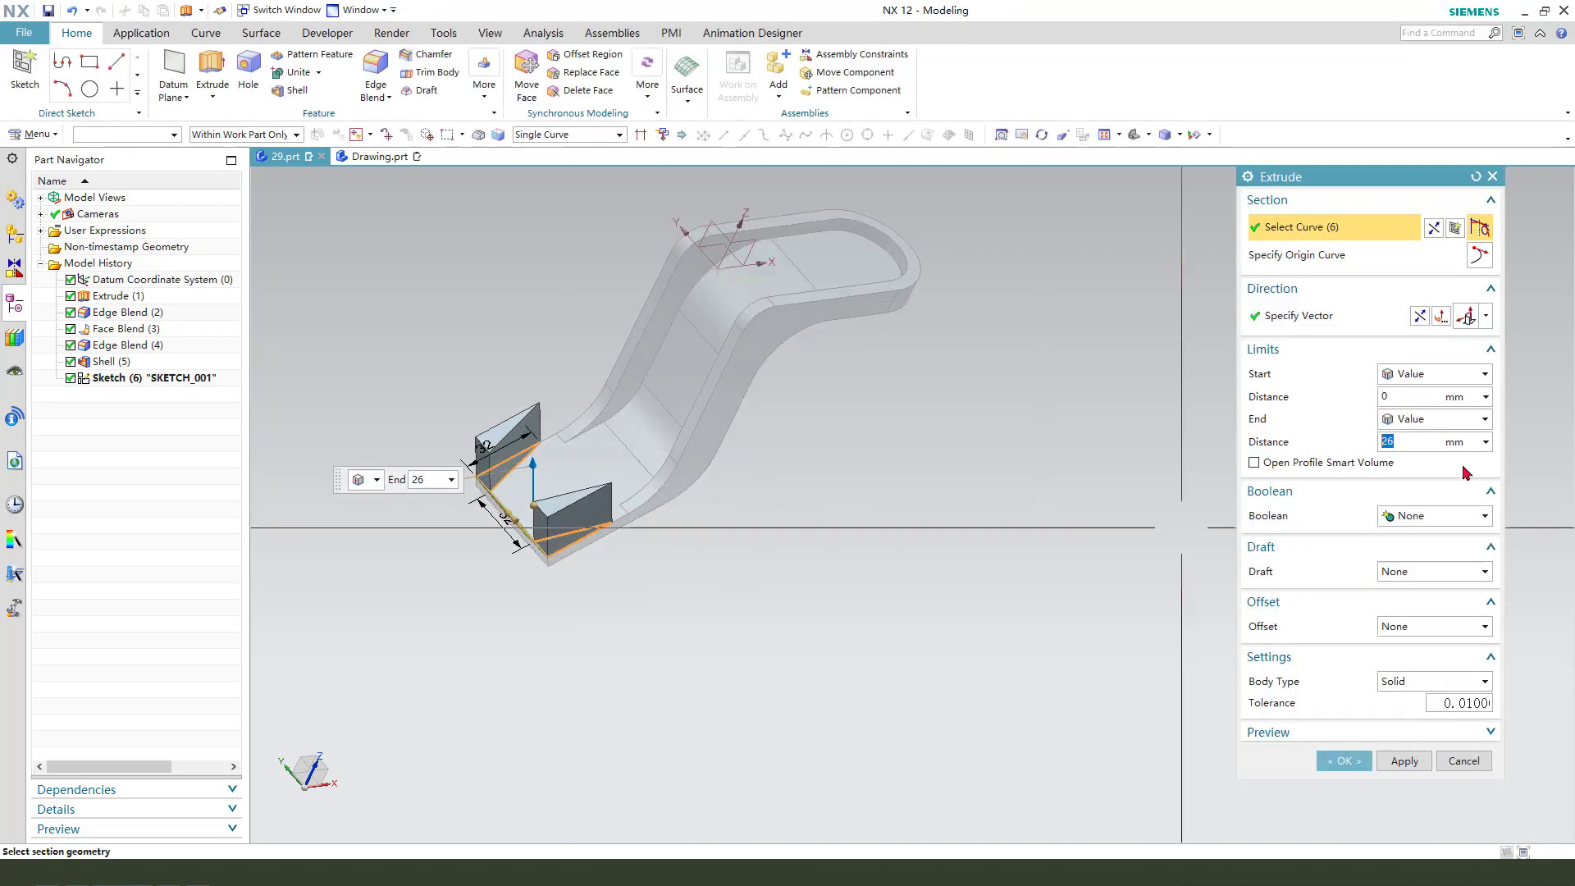
{"action": "left_click", "coordinate": [1420, 317]}
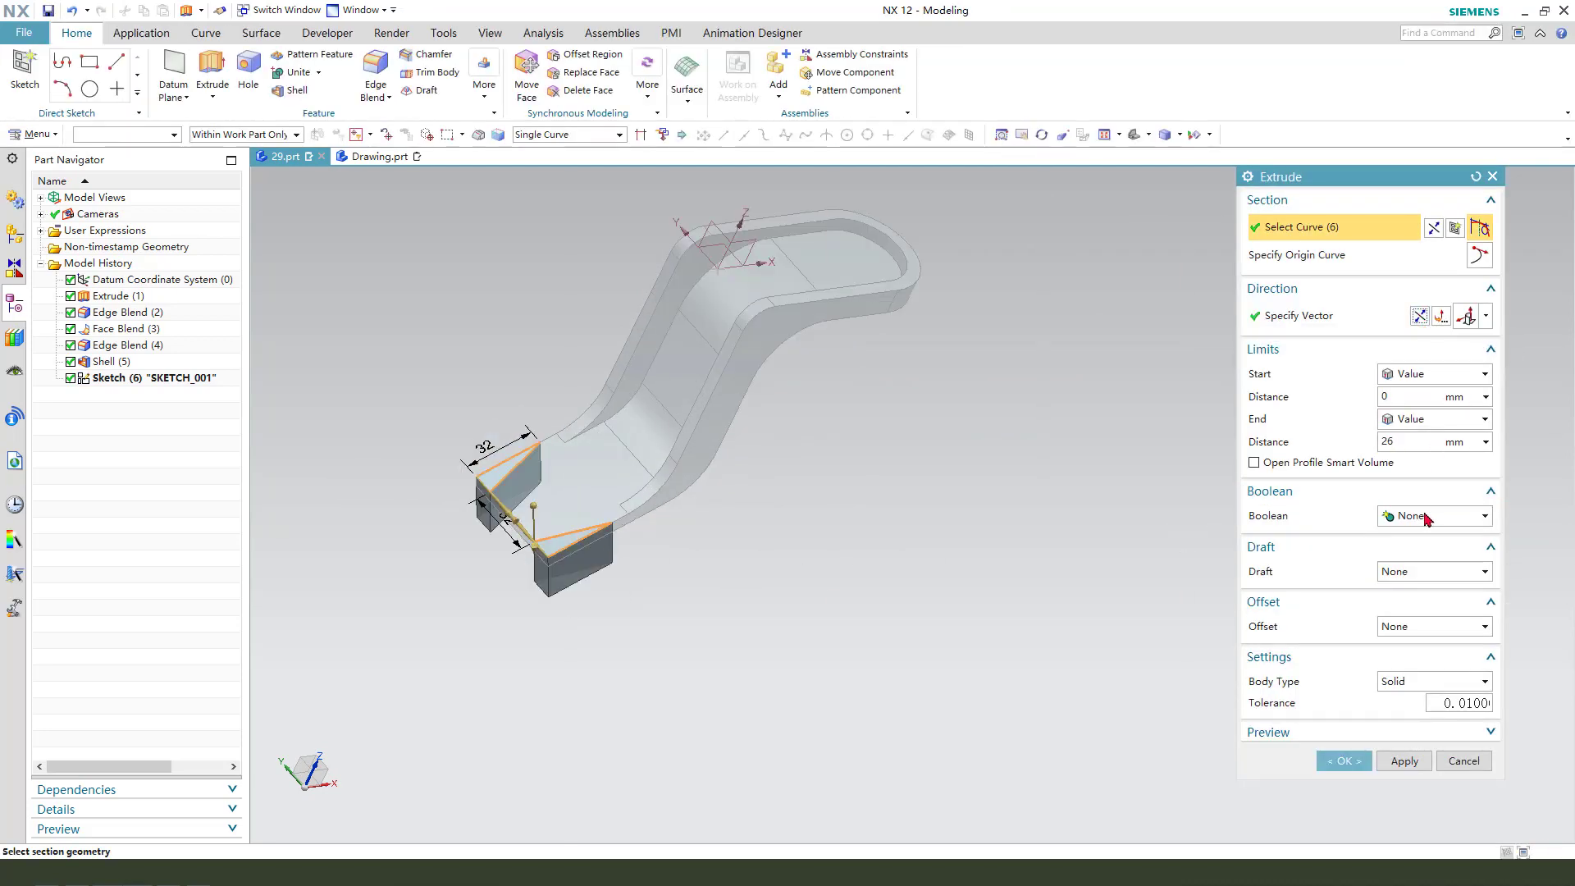
{"action": "left_click", "coordinate": [1415, 568]}
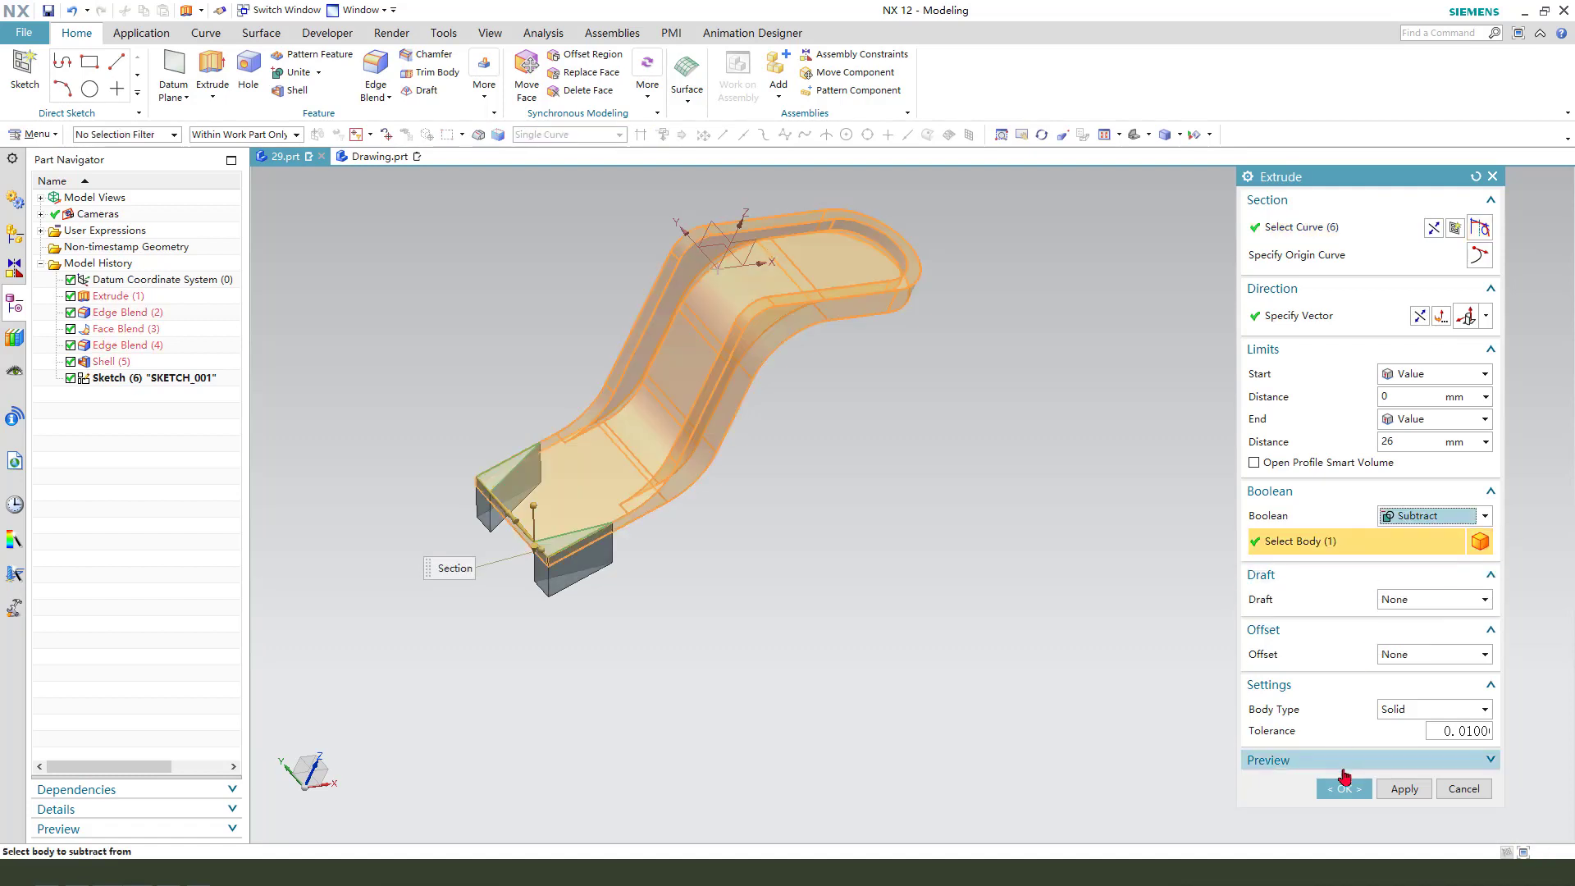
{"action": "left_click", "coordinate": [1344, 761]}
Round the four short corner edges left by the two cuts on the sloped leg's end with an Edge Blend
{"action": "scroll", "coordinate": [680, 544], "scroll_direction": "up", "scroll_amount": 2}
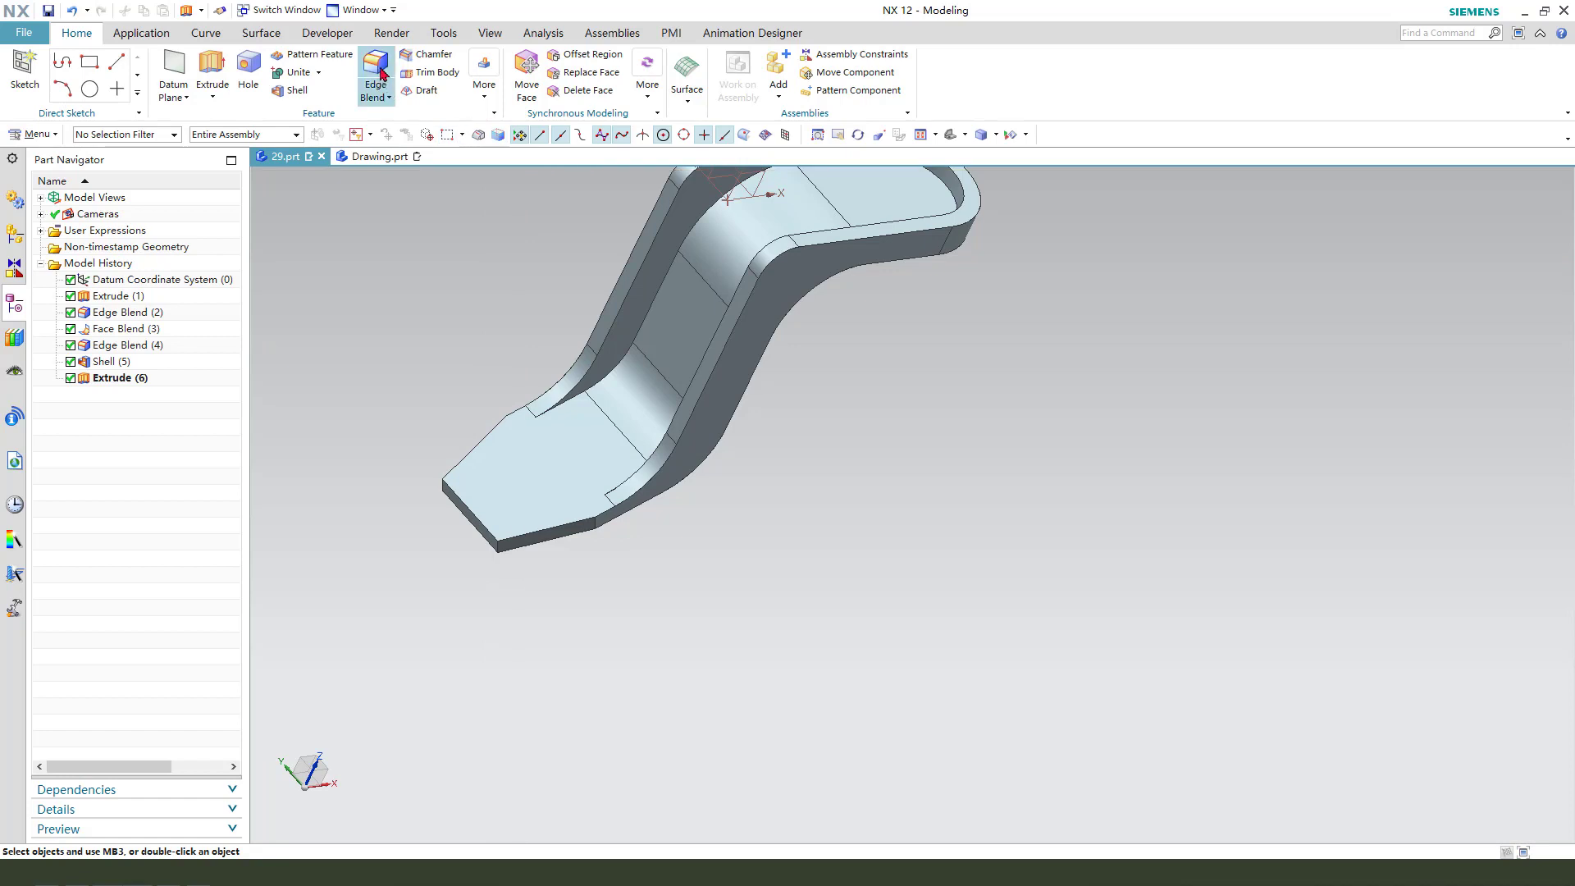
{"action": "scroll", "coordinate": [518, 573], "scroll_direction": "up", "scroll_amount": 2}
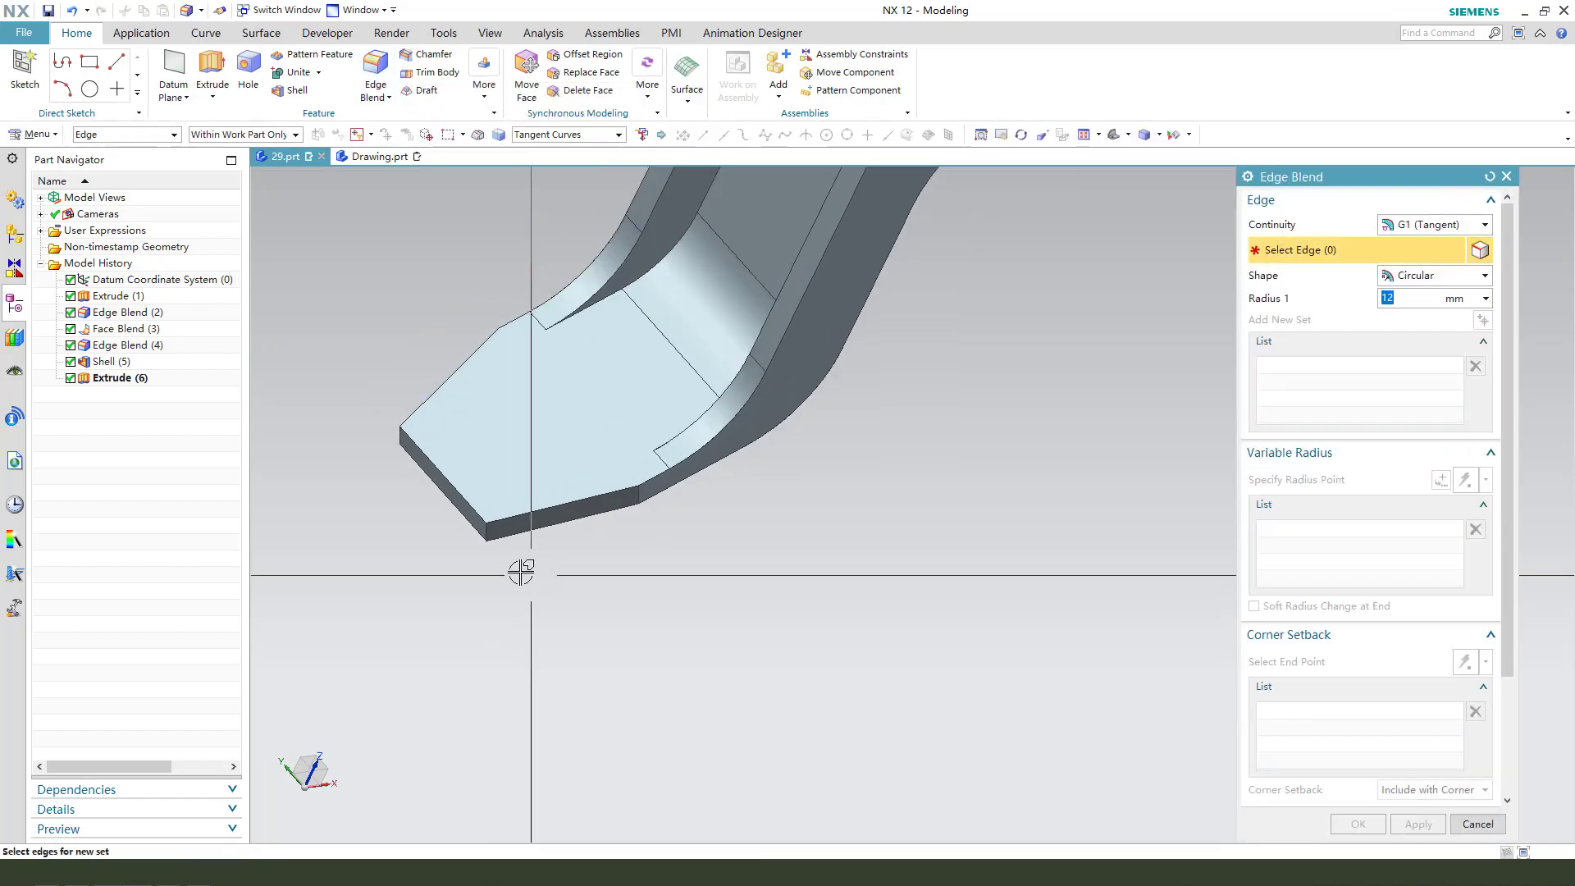
{"action": "left_click", "coordinate": [487, 532]}
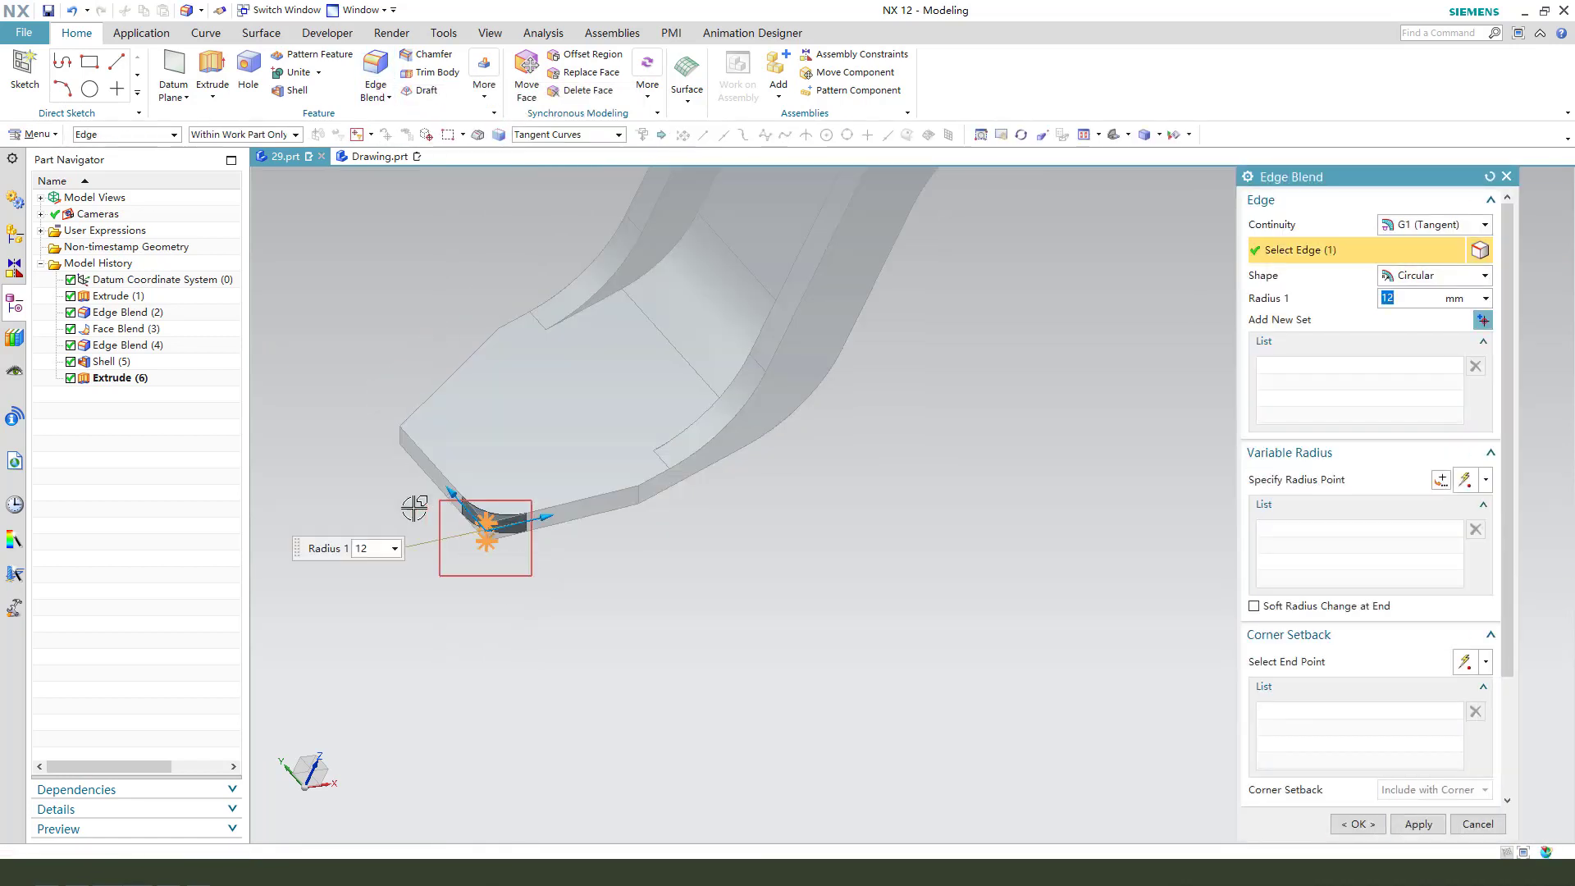
{"action": "left_click", "coordinate": [643, 492]}
{"action": "middle_click_drag", "start_coordinate": [626, 432], "coordinate": [708, 396]}
{"action": "left_click", "coordinate": [709, 396]}
{"action": "middle_click_drag", "start_coordinate": [952, 467], "coordinate": [951, 437]}
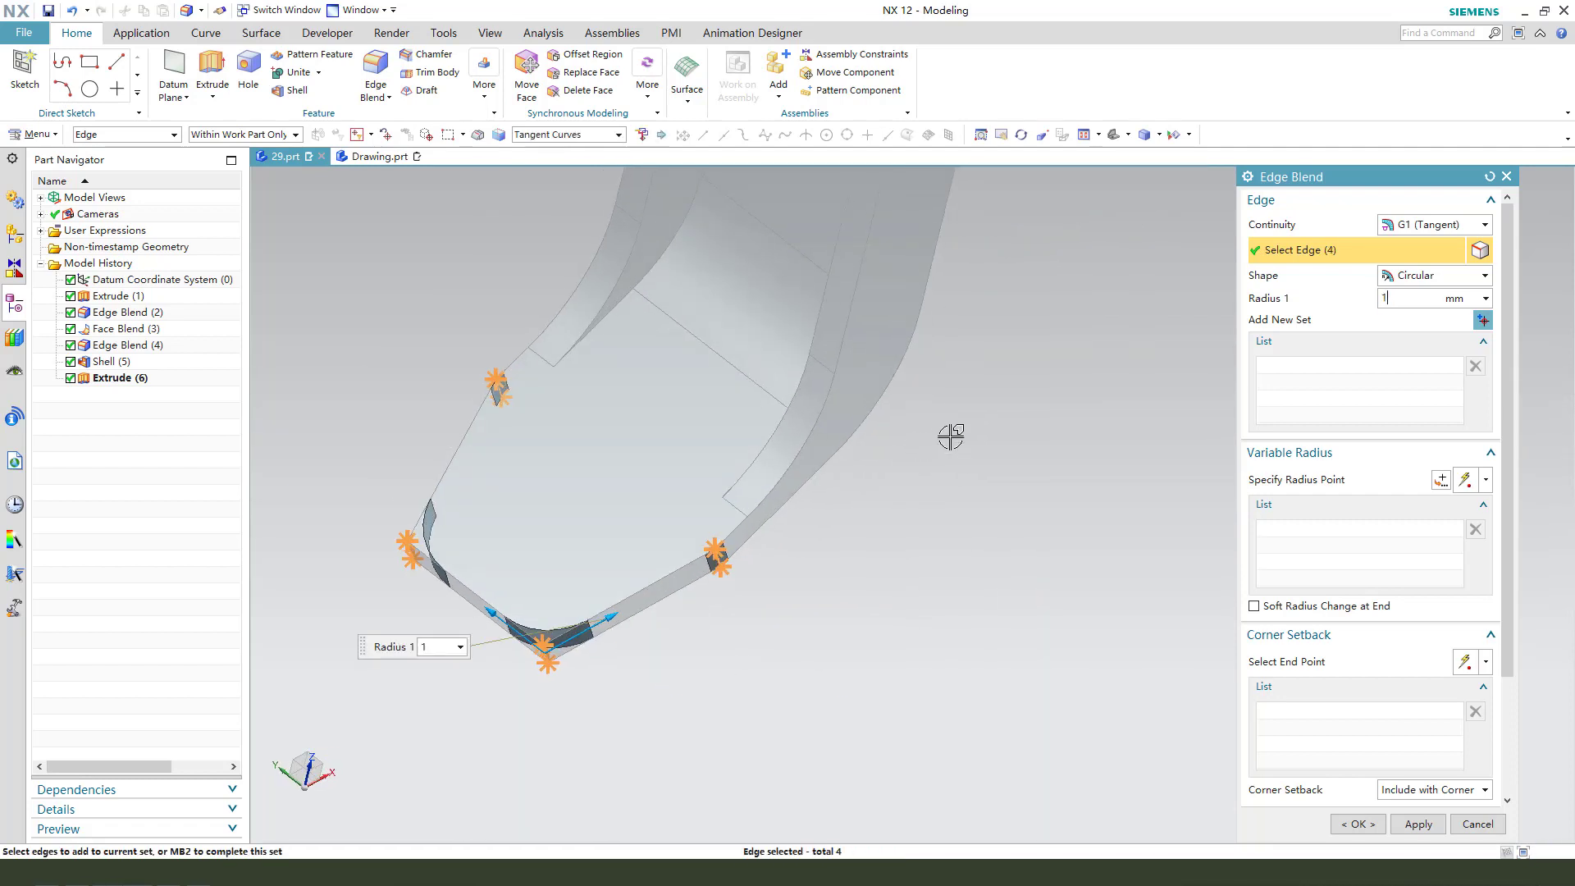
{"action": "middle_click", "coordinate": [464, 668]}
Inspect the bracket's upper bend, compare it with the enlarged corner detail in Drawing.prt, and return to 29.prt
{"action": "scroll", "coordinate": [536, 707], "scroll_direction": "down", "scroll_amount": 5}
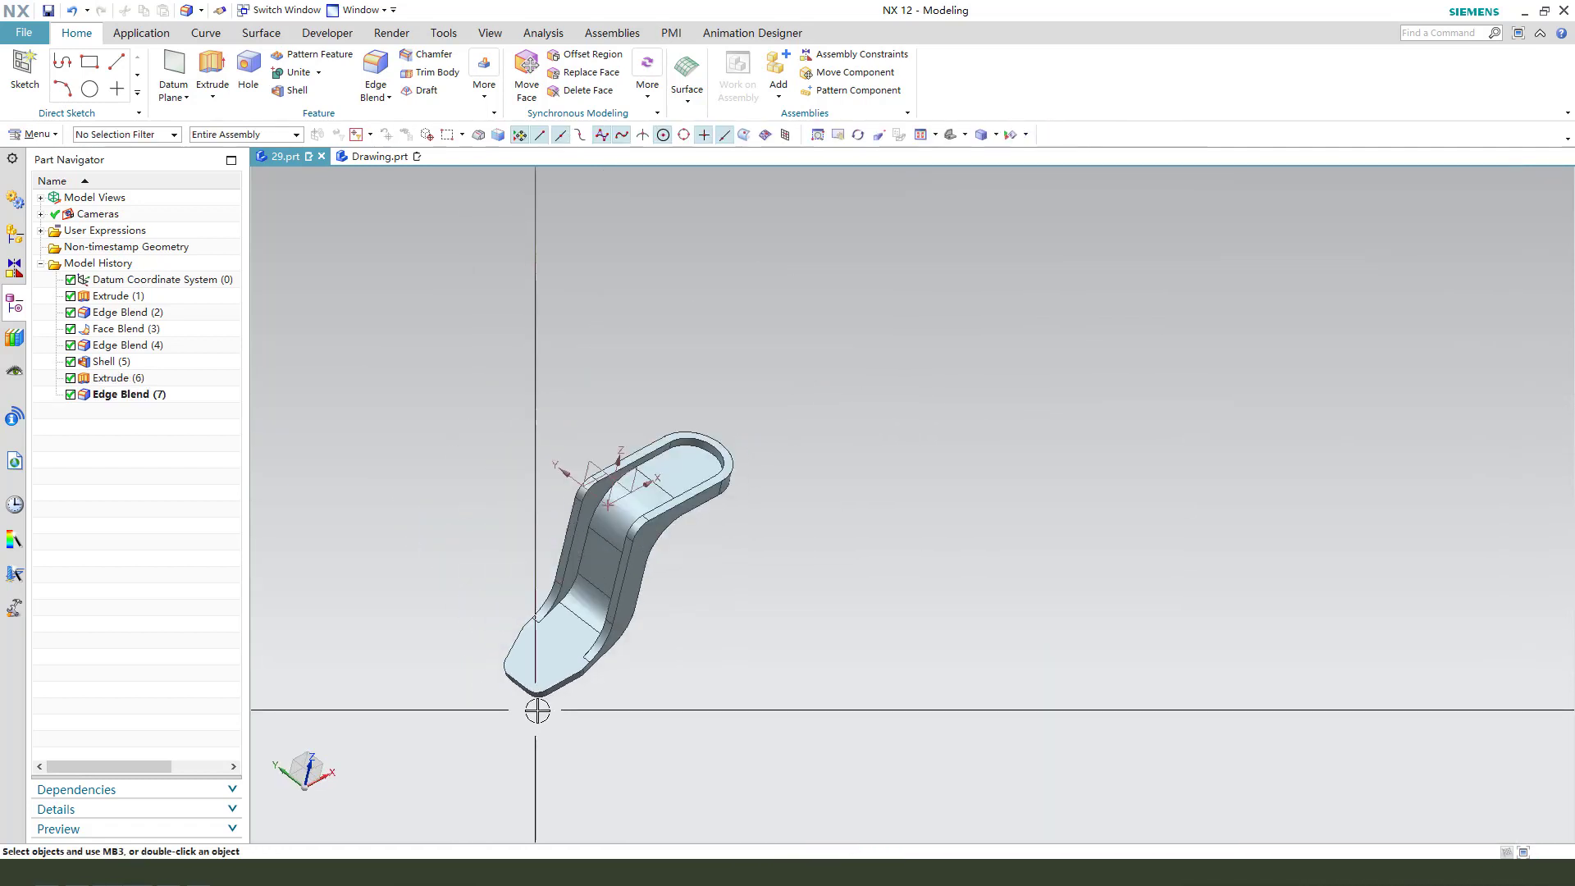
{"action": "mouse_move", "coordinate": [650, 664]}
{"action": "middle_mouse_down"}
{"action": "mouse_move", "coordinate": [608, 626]}
{"action": "mouse_move", "coordinate": [625, 644]}
{"action": "middle_mouse_up"}
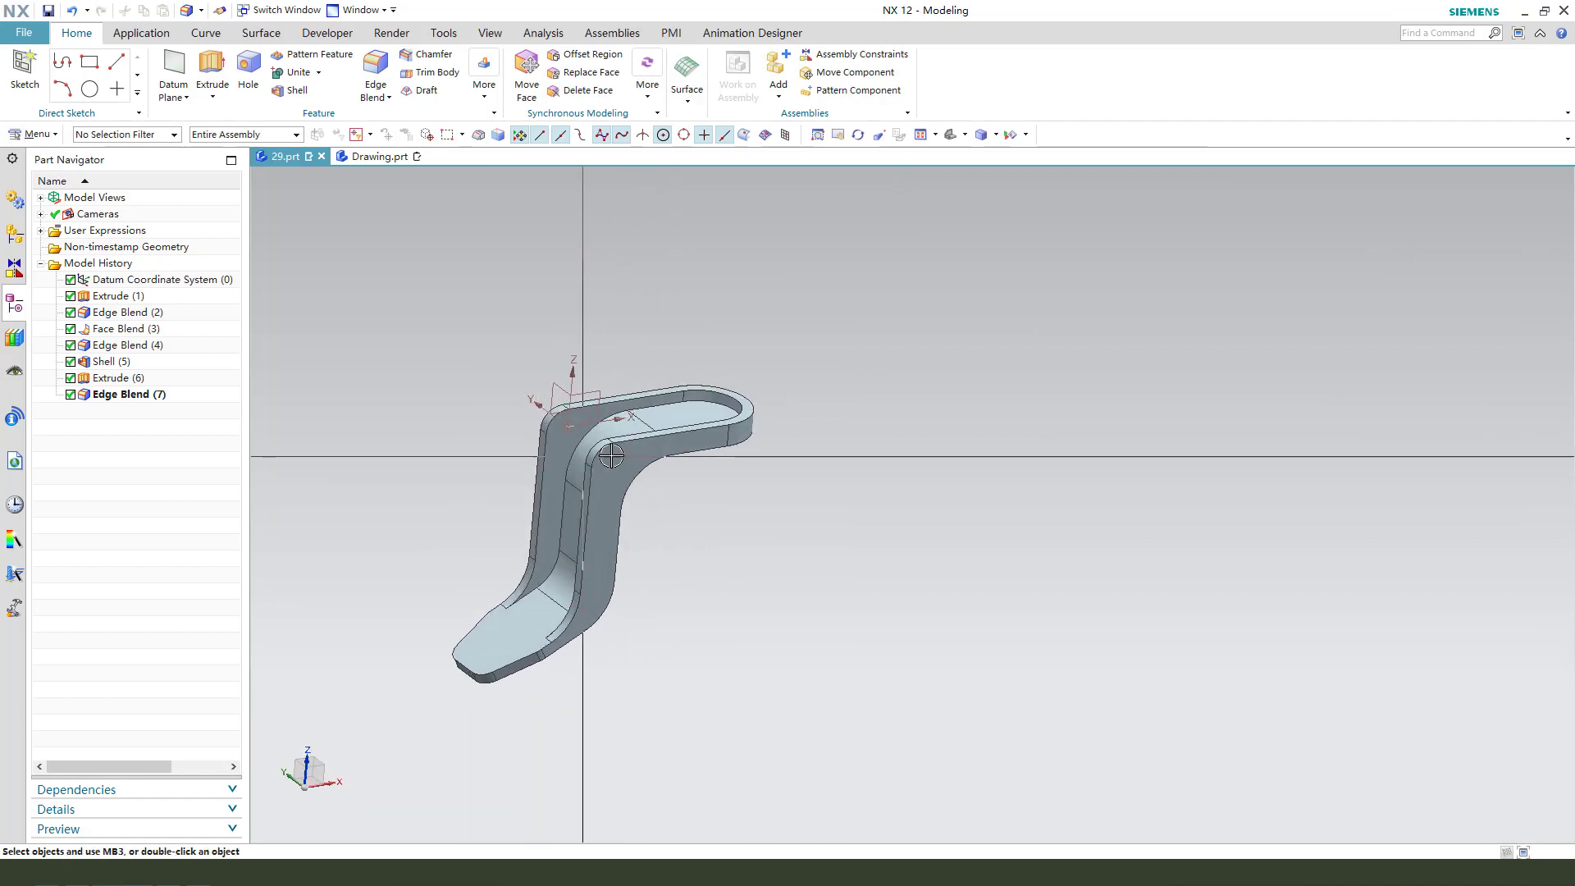
{"action": "scroll", "coordinate": [625, 468], "scroll_direction": "up", "scroll_amount": 2}
{"action": "left_click_drag", "start_coordinate": [583, 397], "coordinate": [604, 443]}
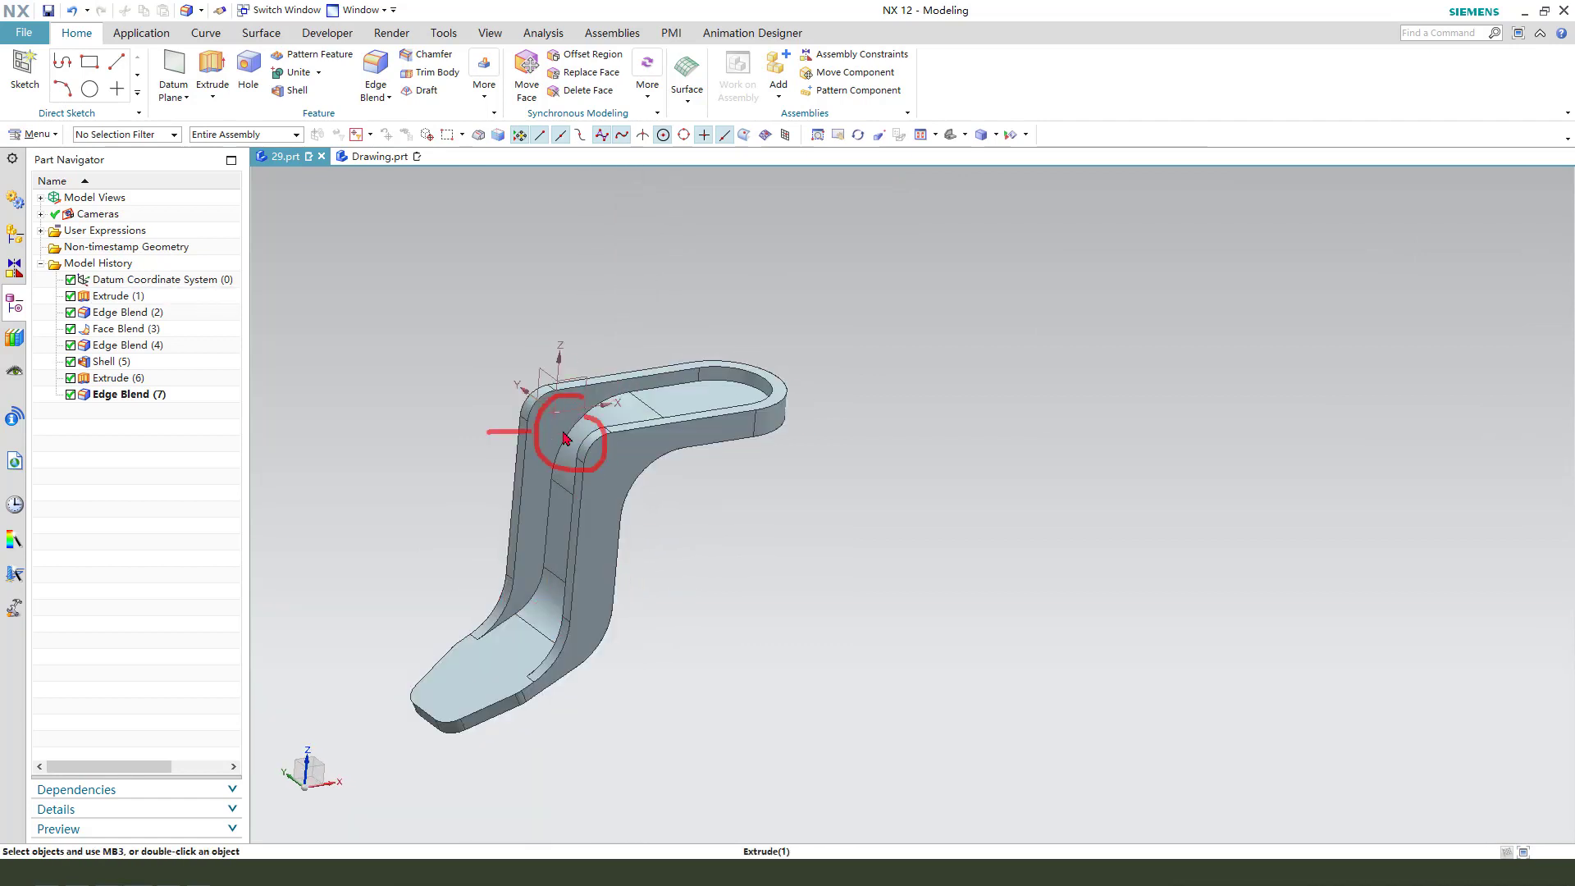
{"action": "left_click", "coordinate": [361, 159]}
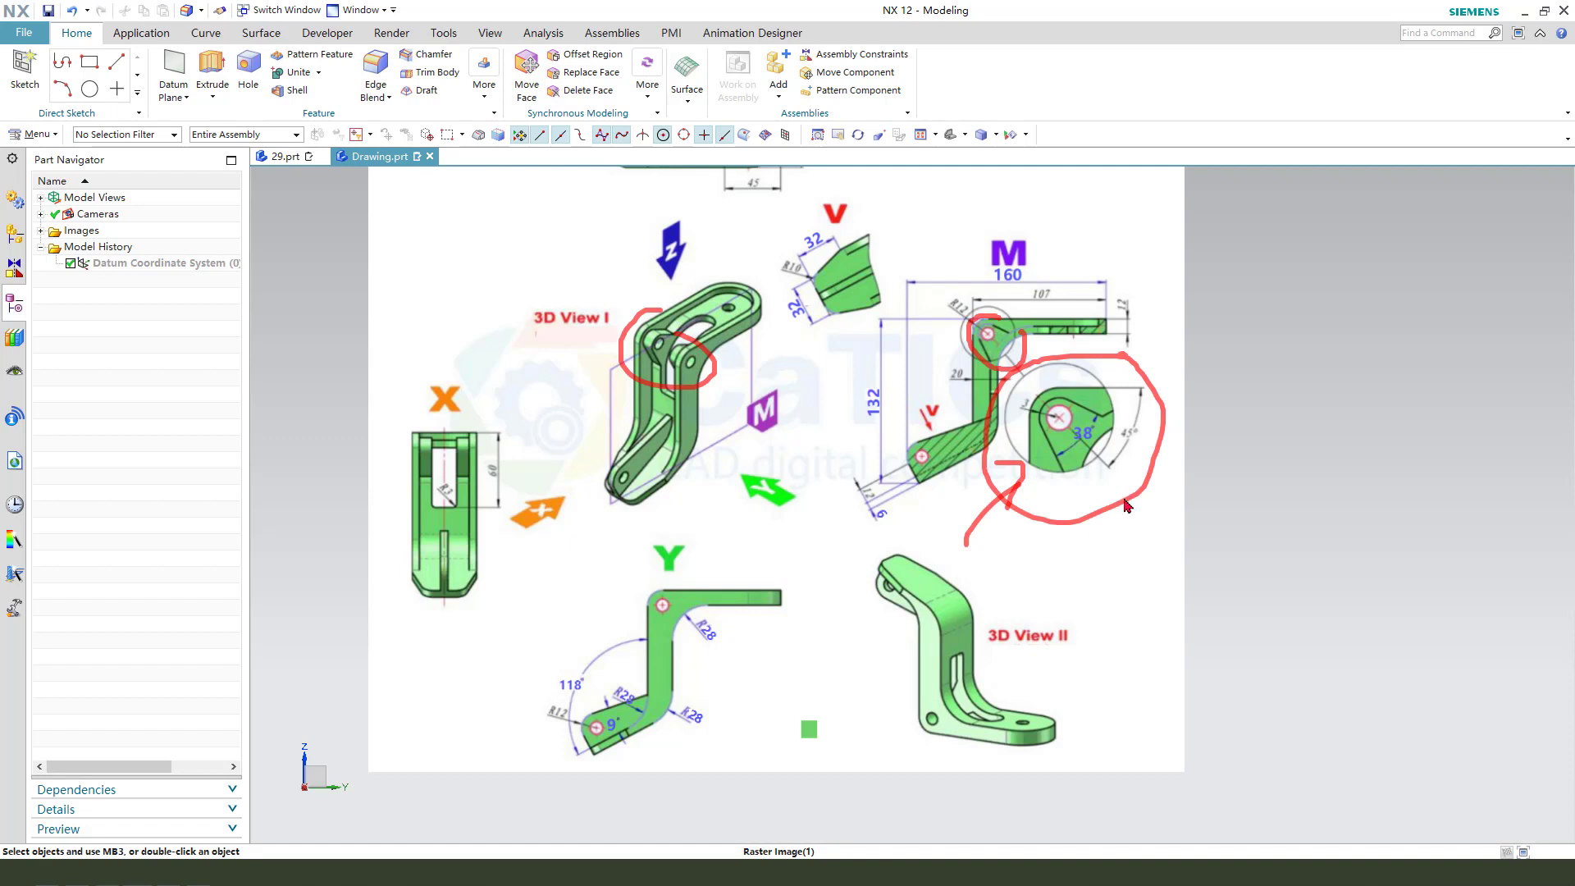
{"action": "left_click", "coordinate": [285, 157]}
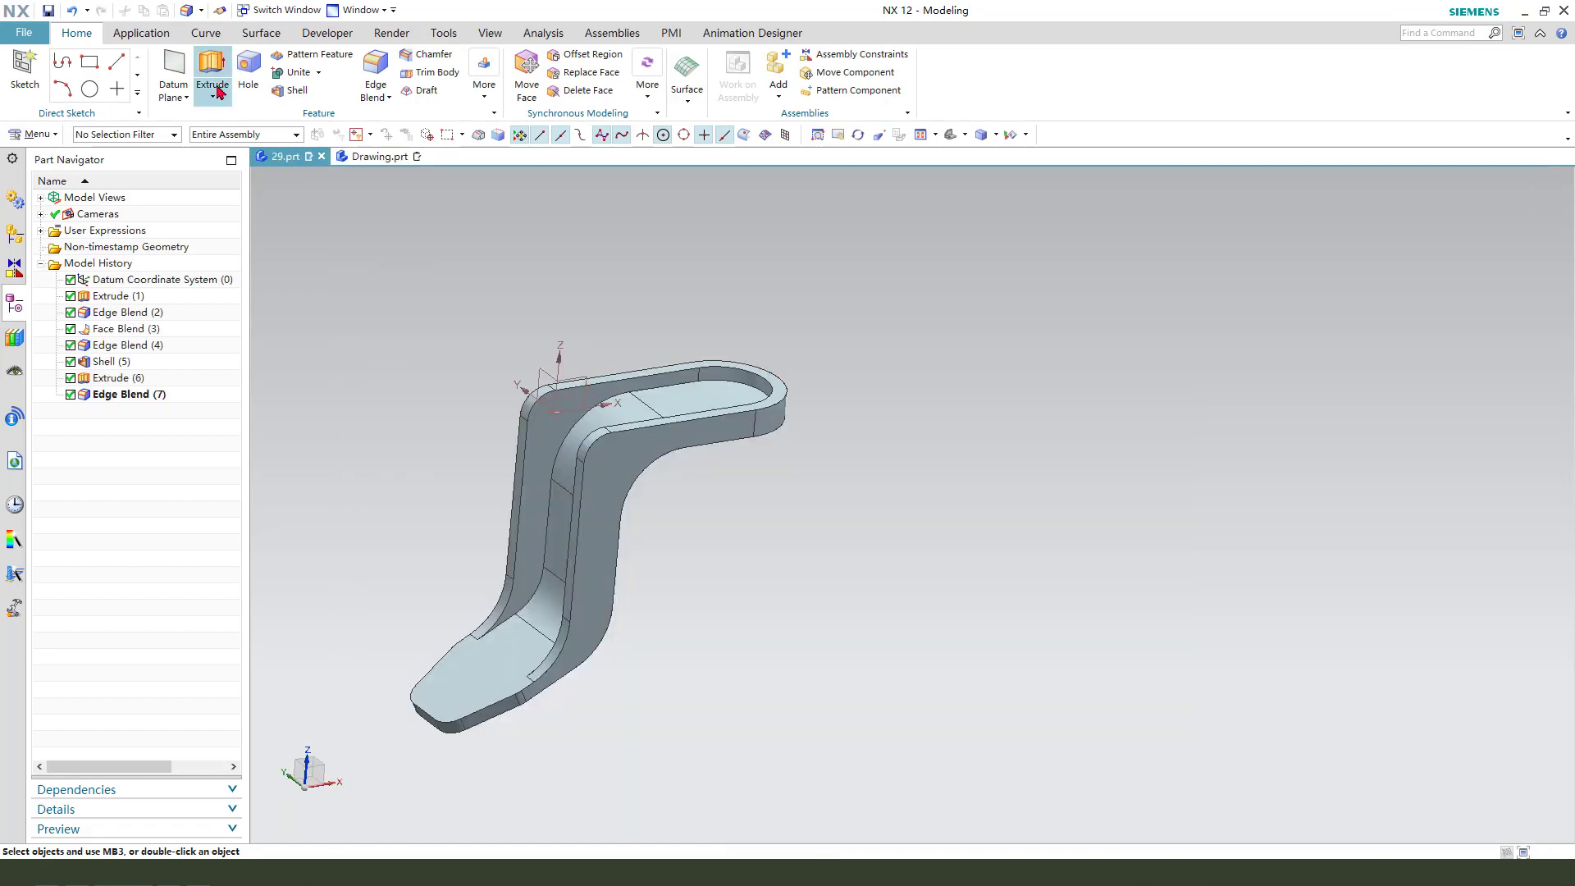
Start an extrude sketch on the XZ datum plane and draw a circle about 13.8 mm in diameter at the outer bend's arc centre
{"action": "left_click", "coordinate": [584, 382]}
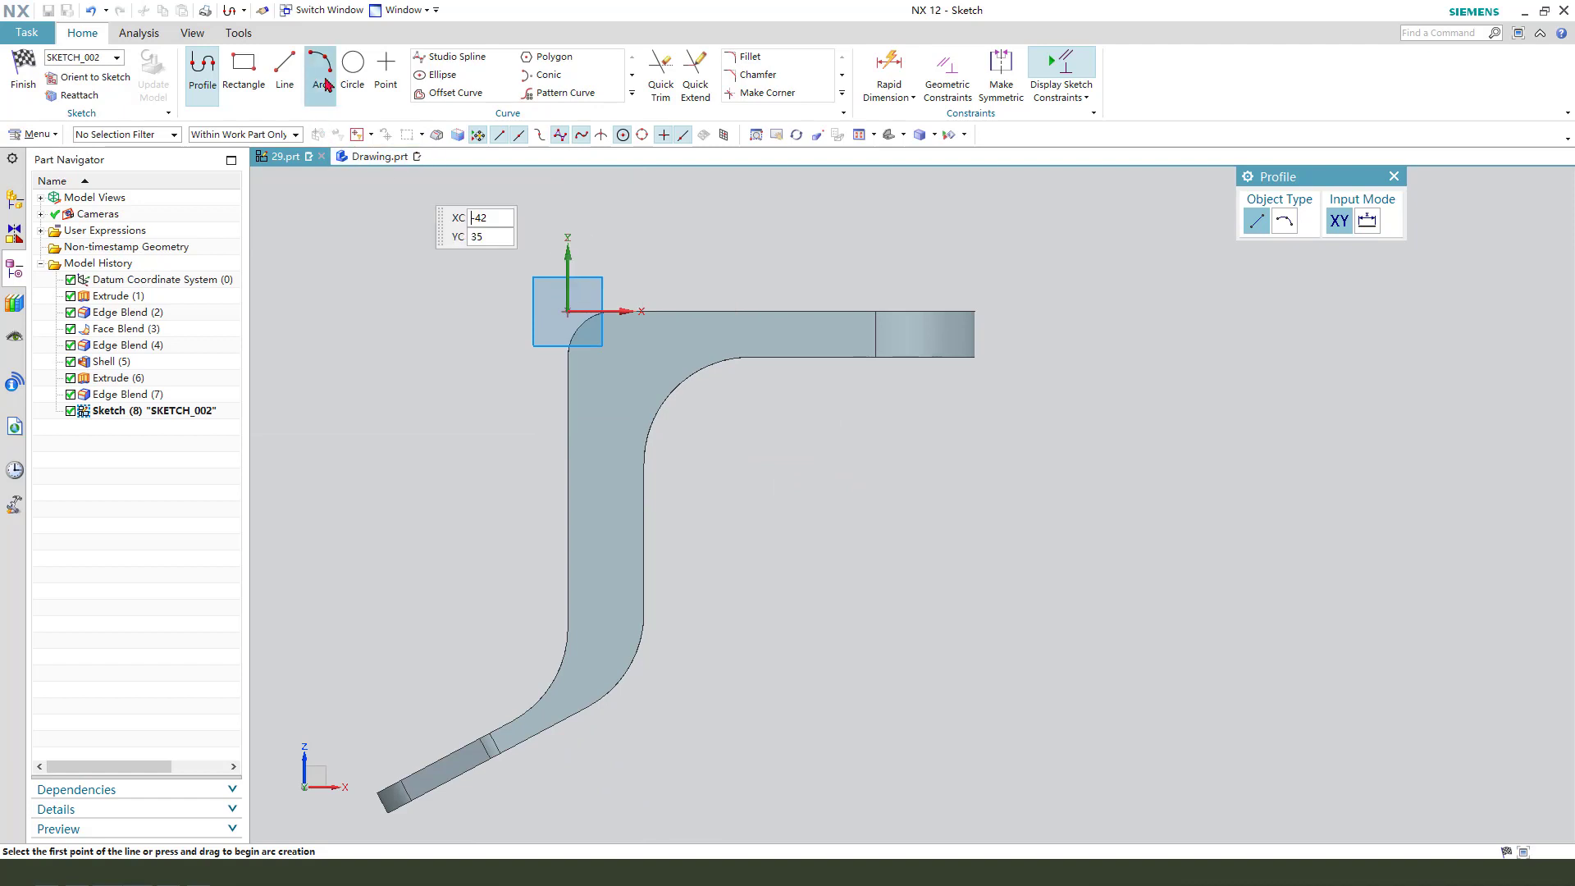
{"action": "left_click", "coordinate": [348, 59]}
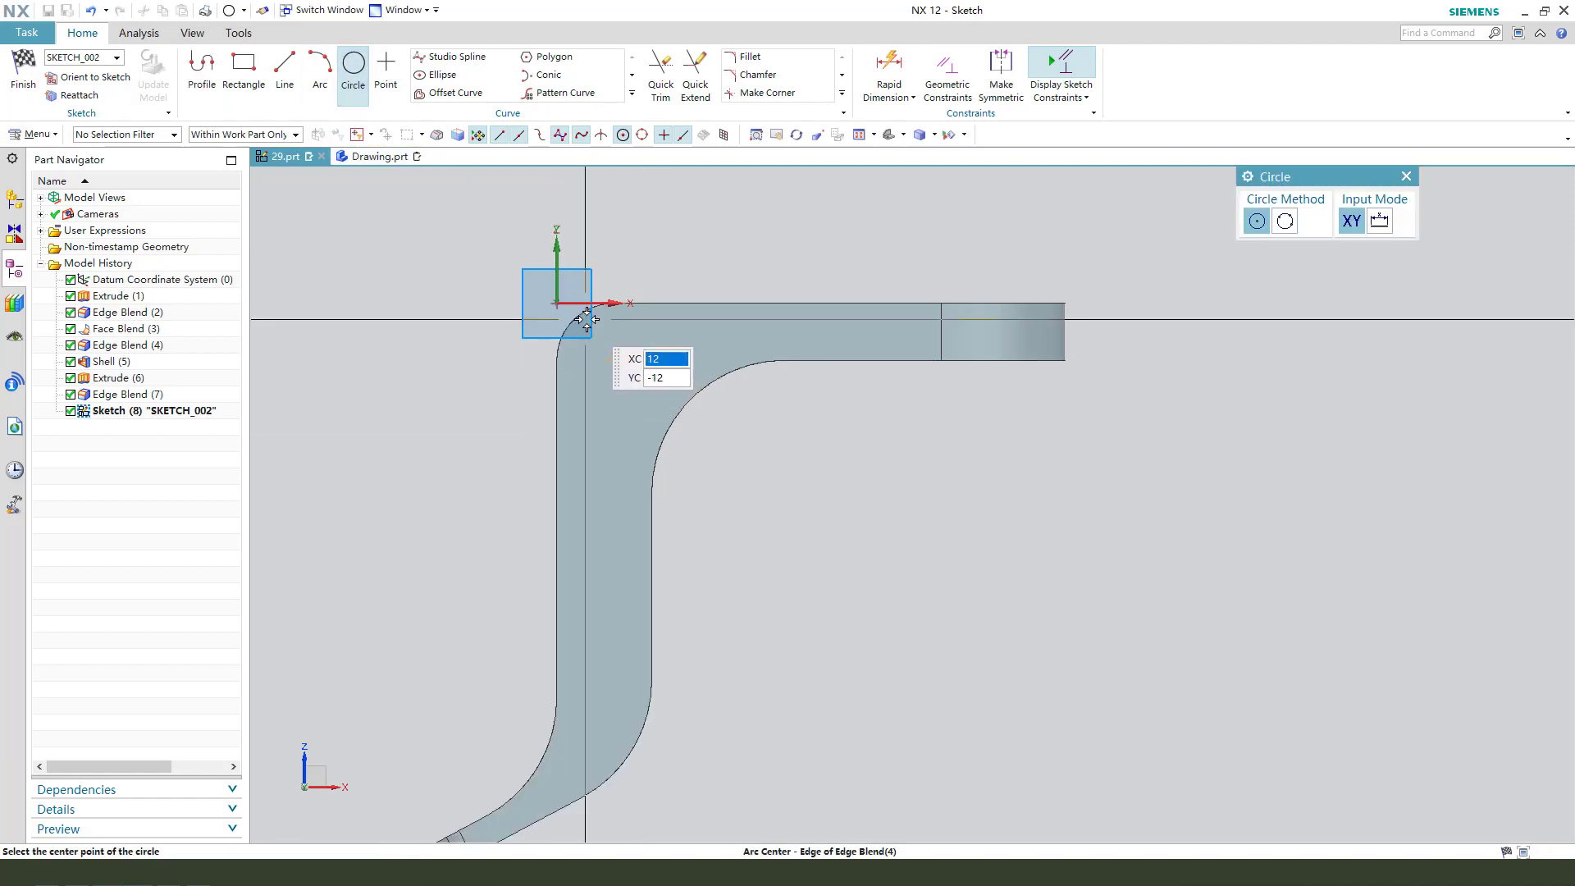
{"action": "left_click", "coordinate": [584, 321]}
{"action": "scroll", "coordinate": [606, 326], "scroll_direction": "up", "scroll_amount": 3}
{"action": "left_click", "coordinate": [608, 330]}
{"action": "scroll", "coordinate": [551, 267], "scroll_direction": "down", "scroll_amount": 2}
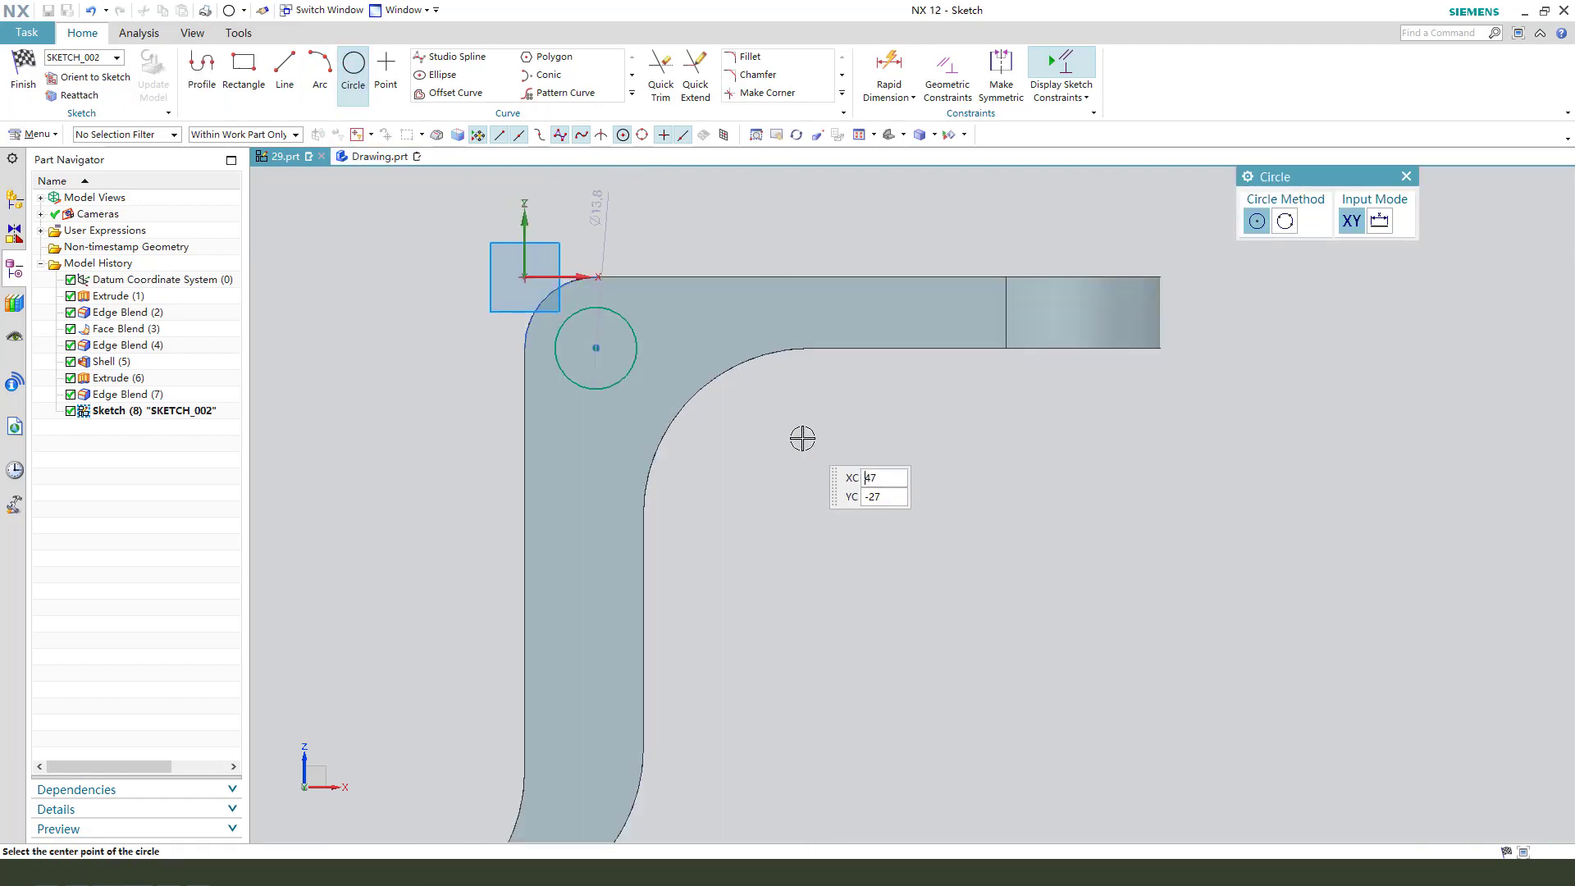
Sketch two lines tangent to the circle and running past the inner bend, the upper one about 34 mm long
{"action": "left_click", "coordinate": [285, 62]}
{"action": "left_click", "coordinate": [611, 313]}
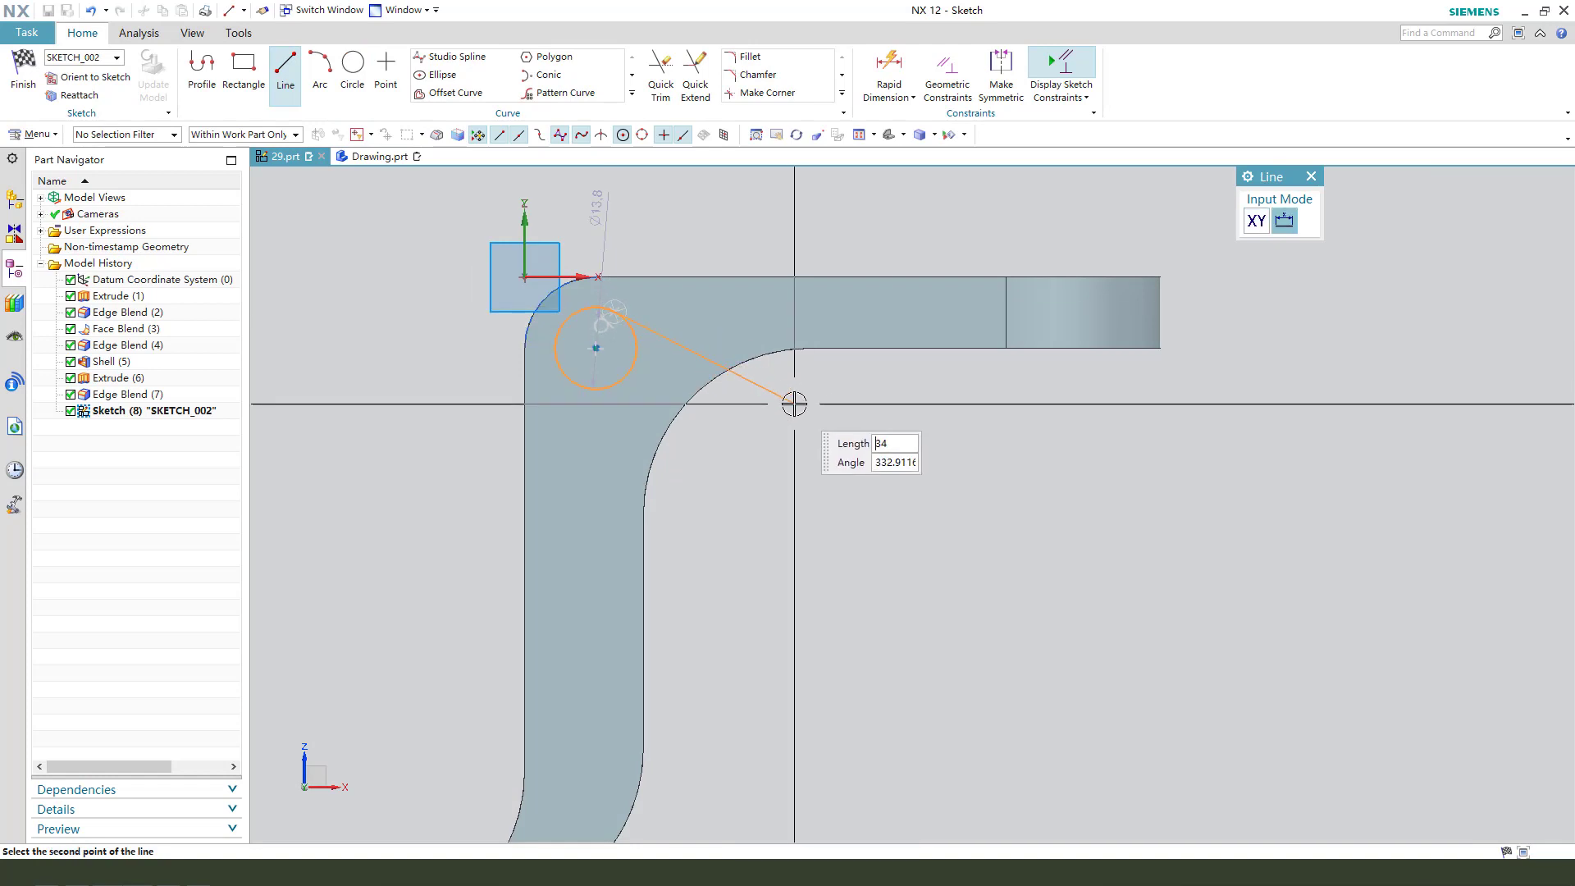
{"action": "left_click", "coordinate": [790, 398]}
{"action": "left_click", "coordinate": [564, 374]}
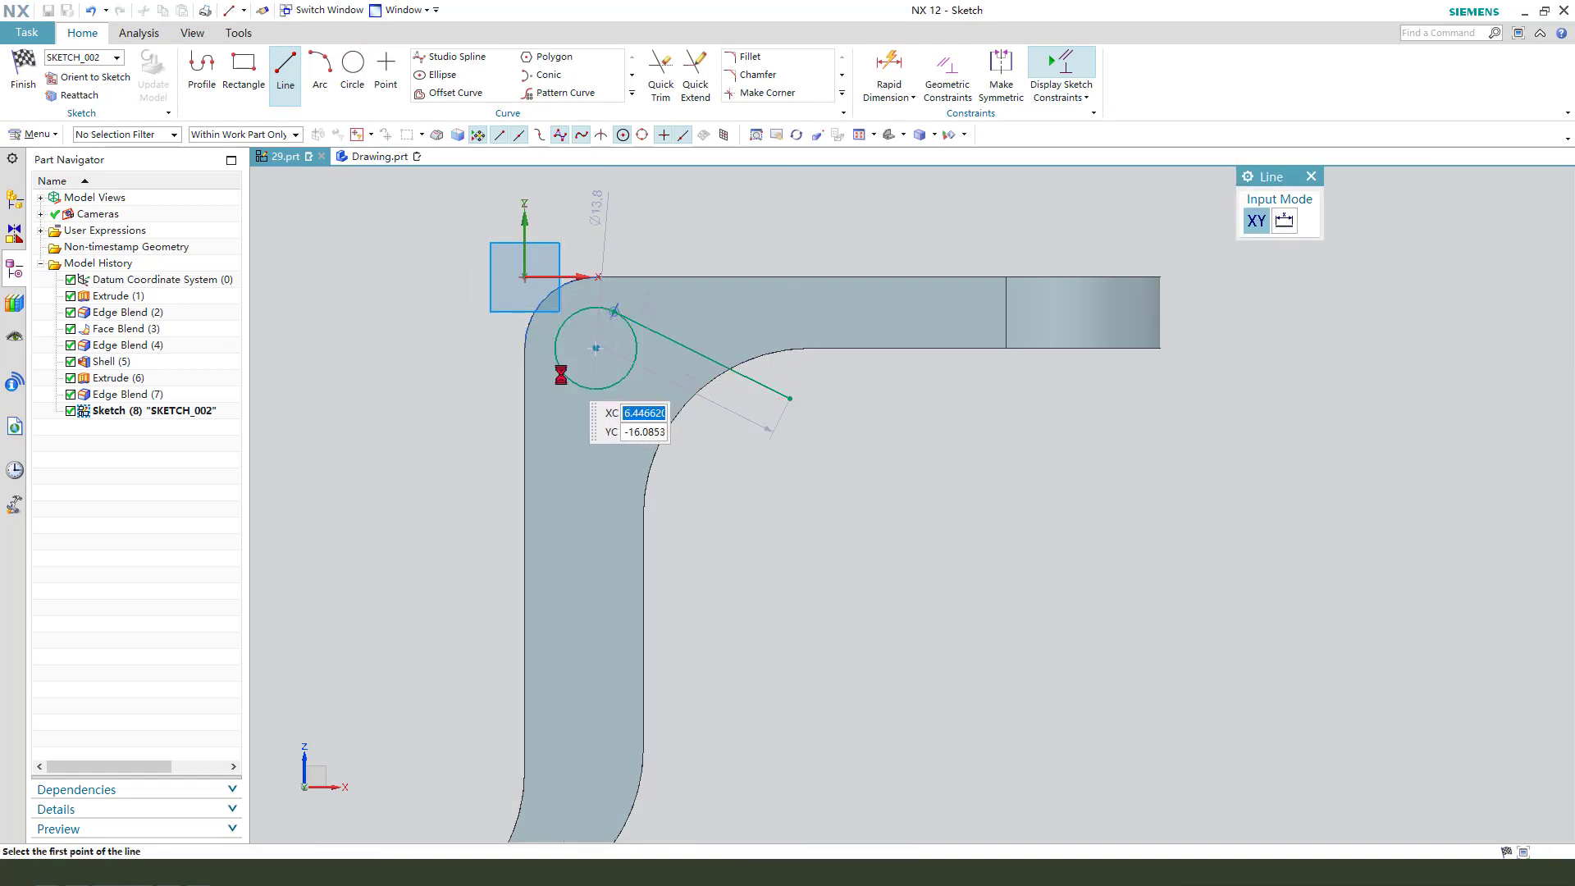
{"action": "left_click", "coordinate": [702, 541]}
{"action": "key", "text": "Escape"}
Constrain the free end points of both tangent lines to lie on the inner bend's arc
{"action": "left_click", "coordinate": [748, 358]}
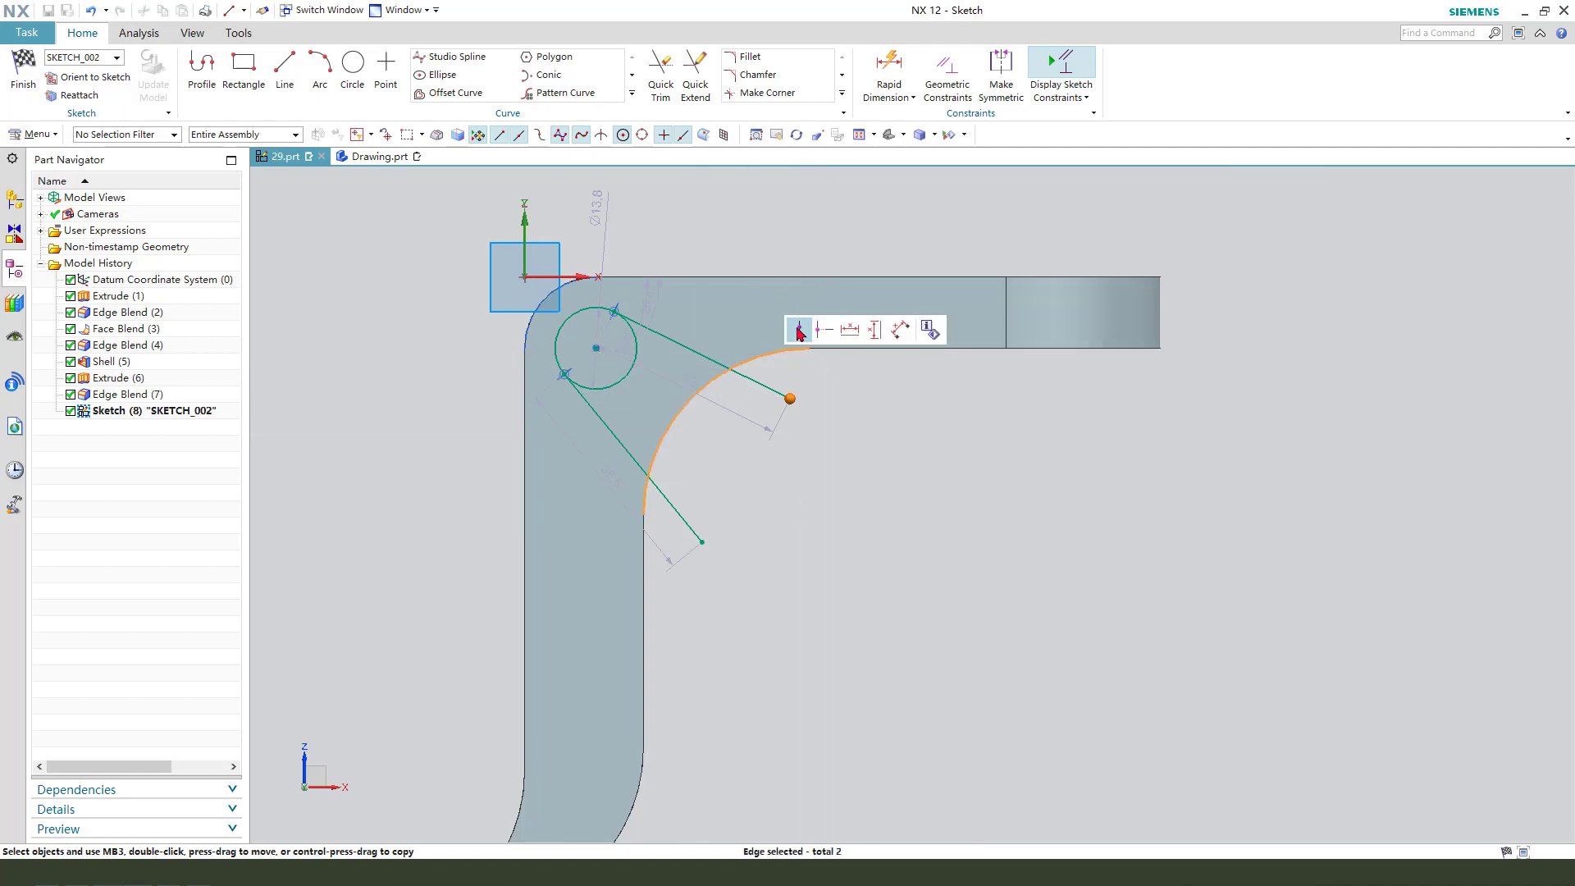
{"action": "left_click", "coordinate": [804, 330]}
{"action": "left_click", "coordinate": [671, 566]}
{"action": "left_click", "coordinate": [660, 441]}
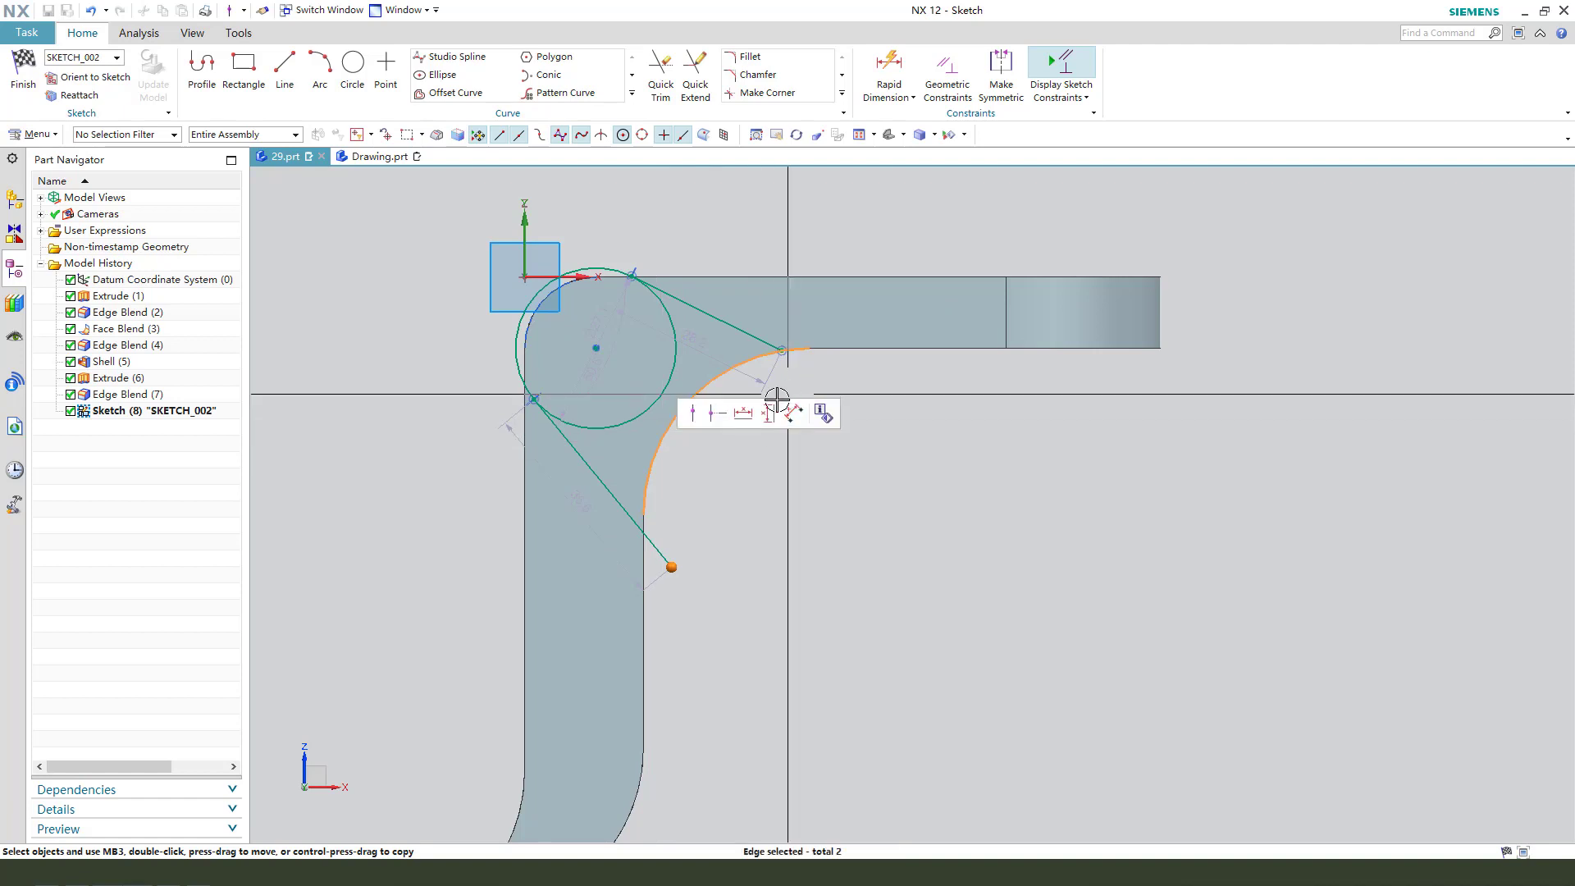
{"action": "left_click", "coordinate": [707, 411]}
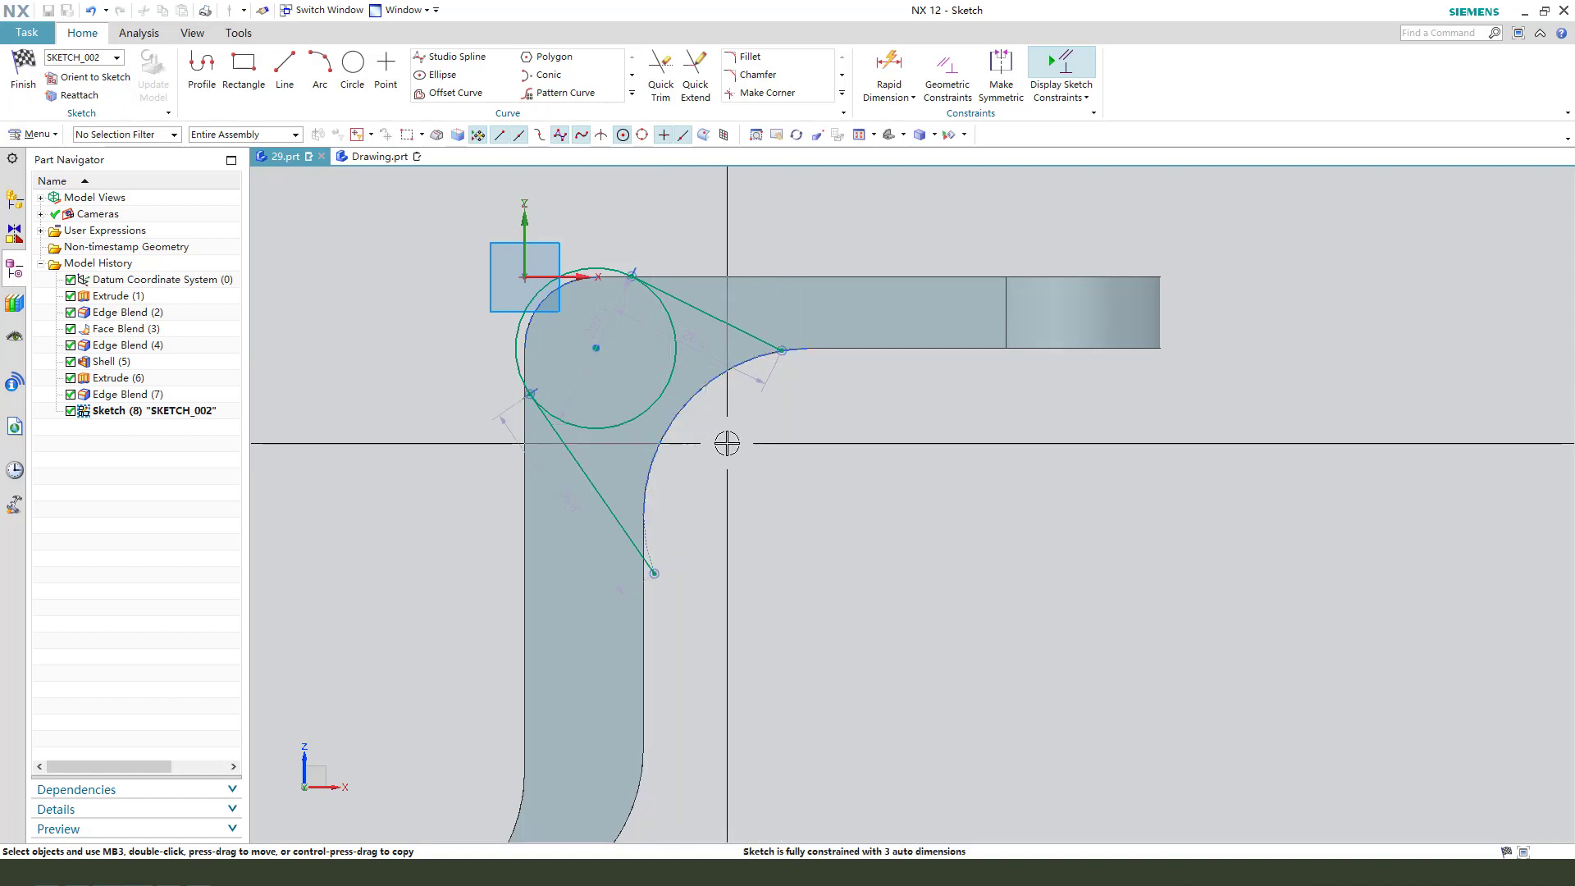
{"action": "key", "text": "l"}
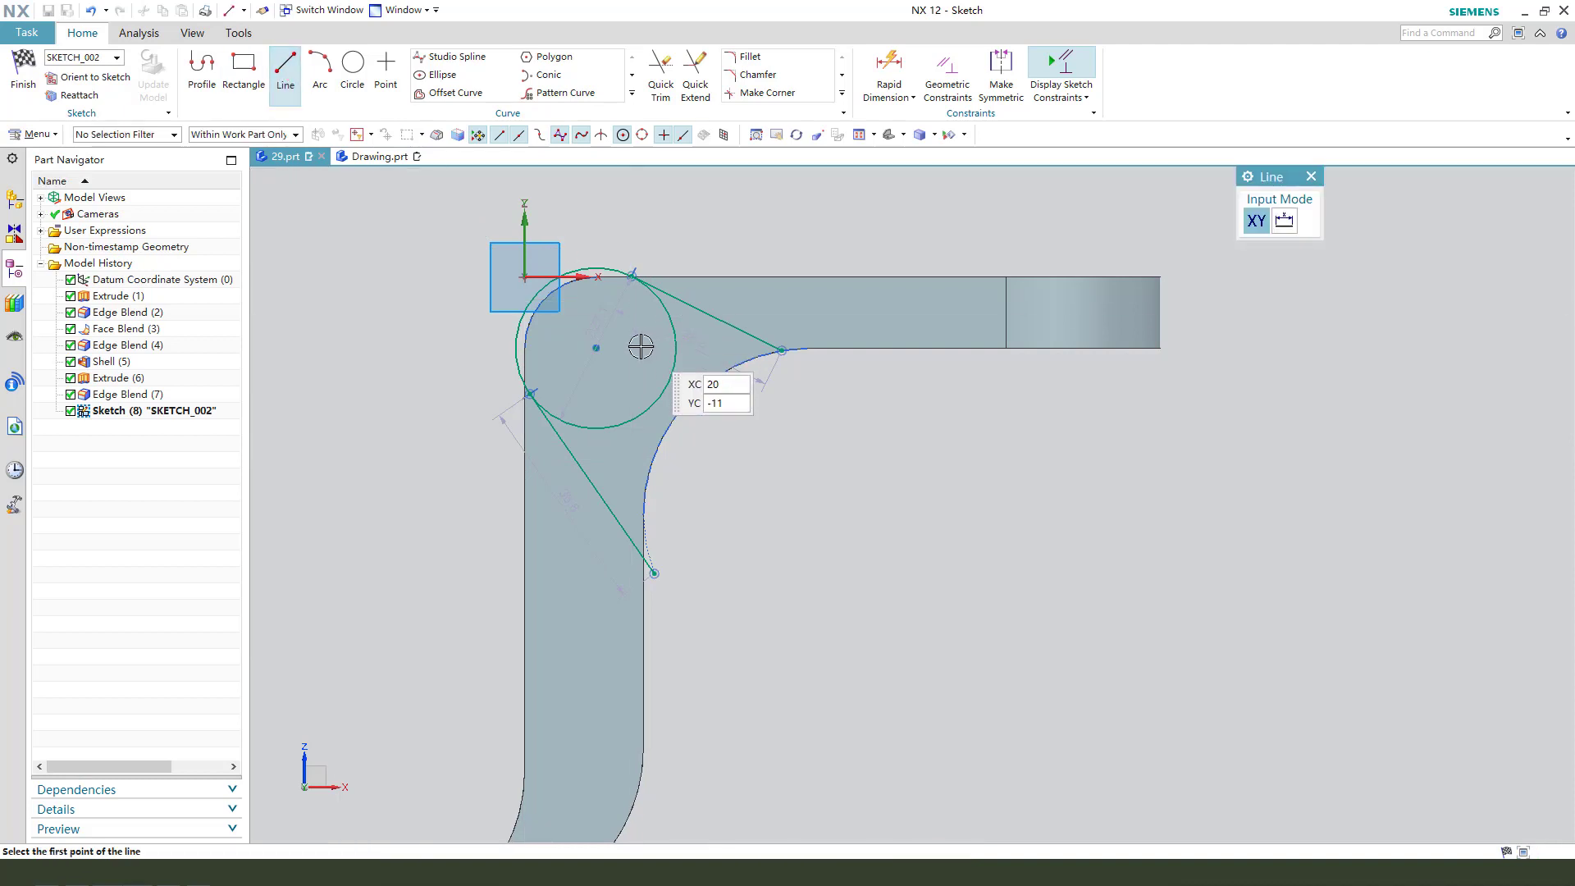
{"action": "left_click", "coordinate": [597, 347]}
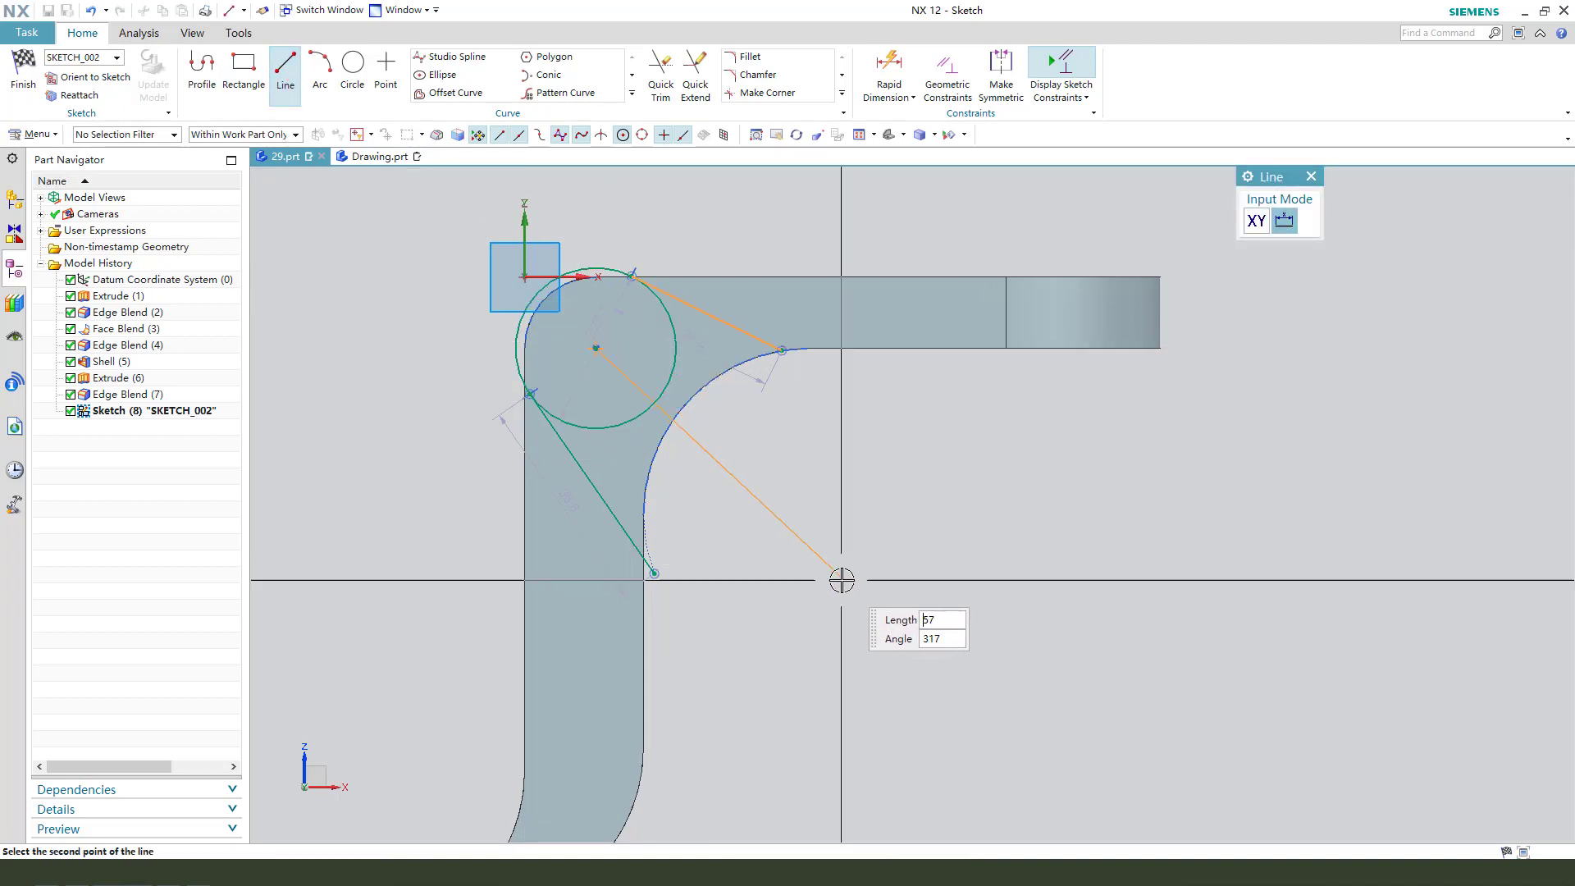
{"action": "left_click", "coordinate": [883, 568]}
{"action": "key", "text": "Escape"}
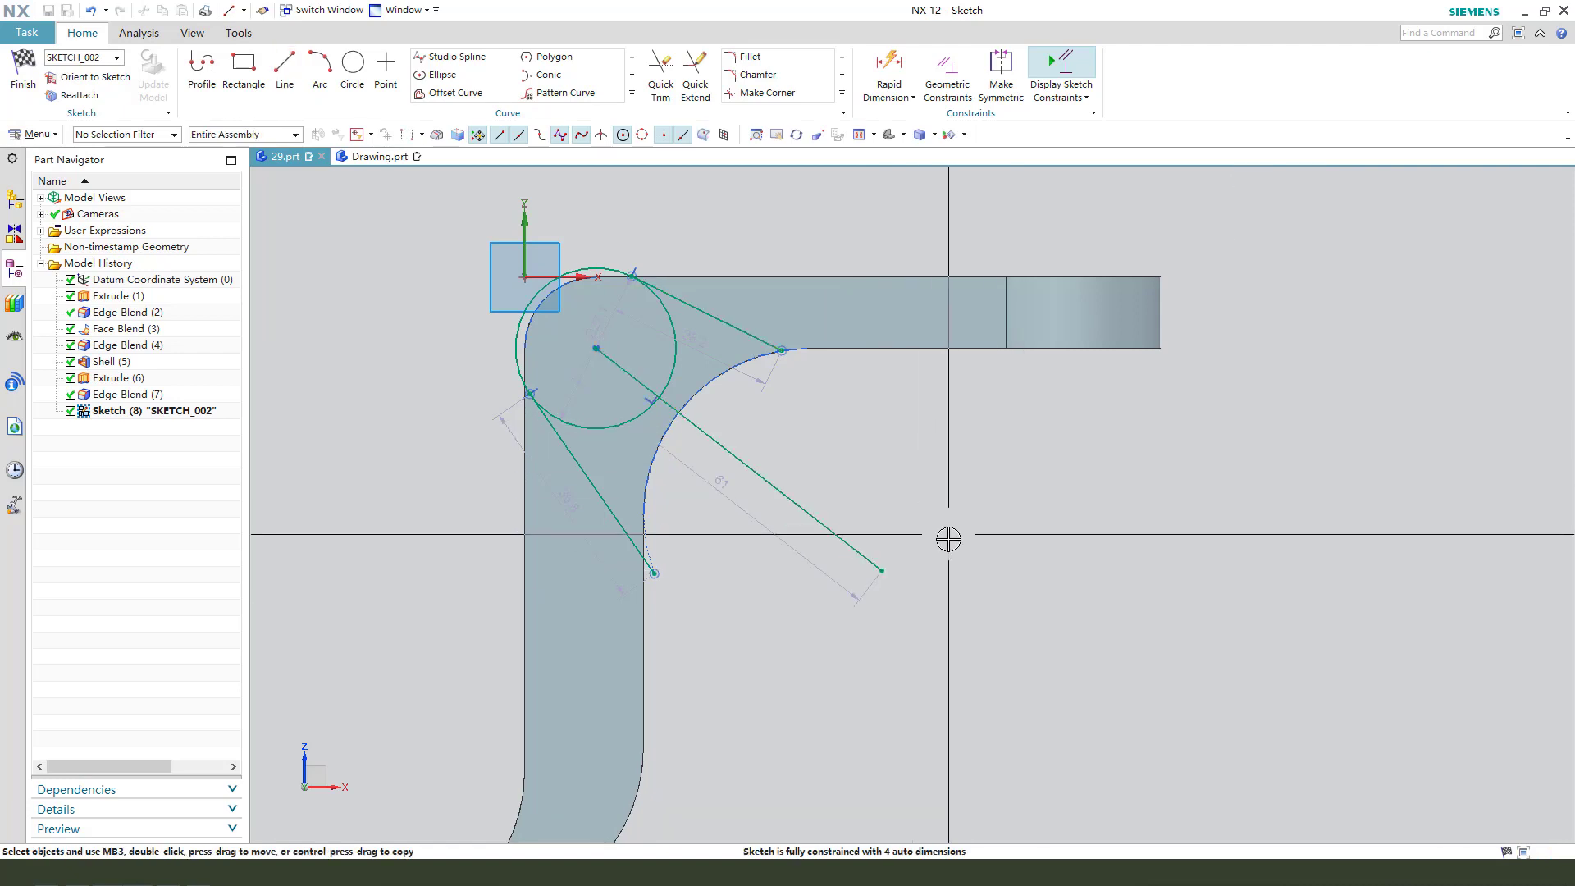
{"action": "left_click", "coordinate": [715, 440]}
{"action": "left_click", "coordinate": [820, 408]}
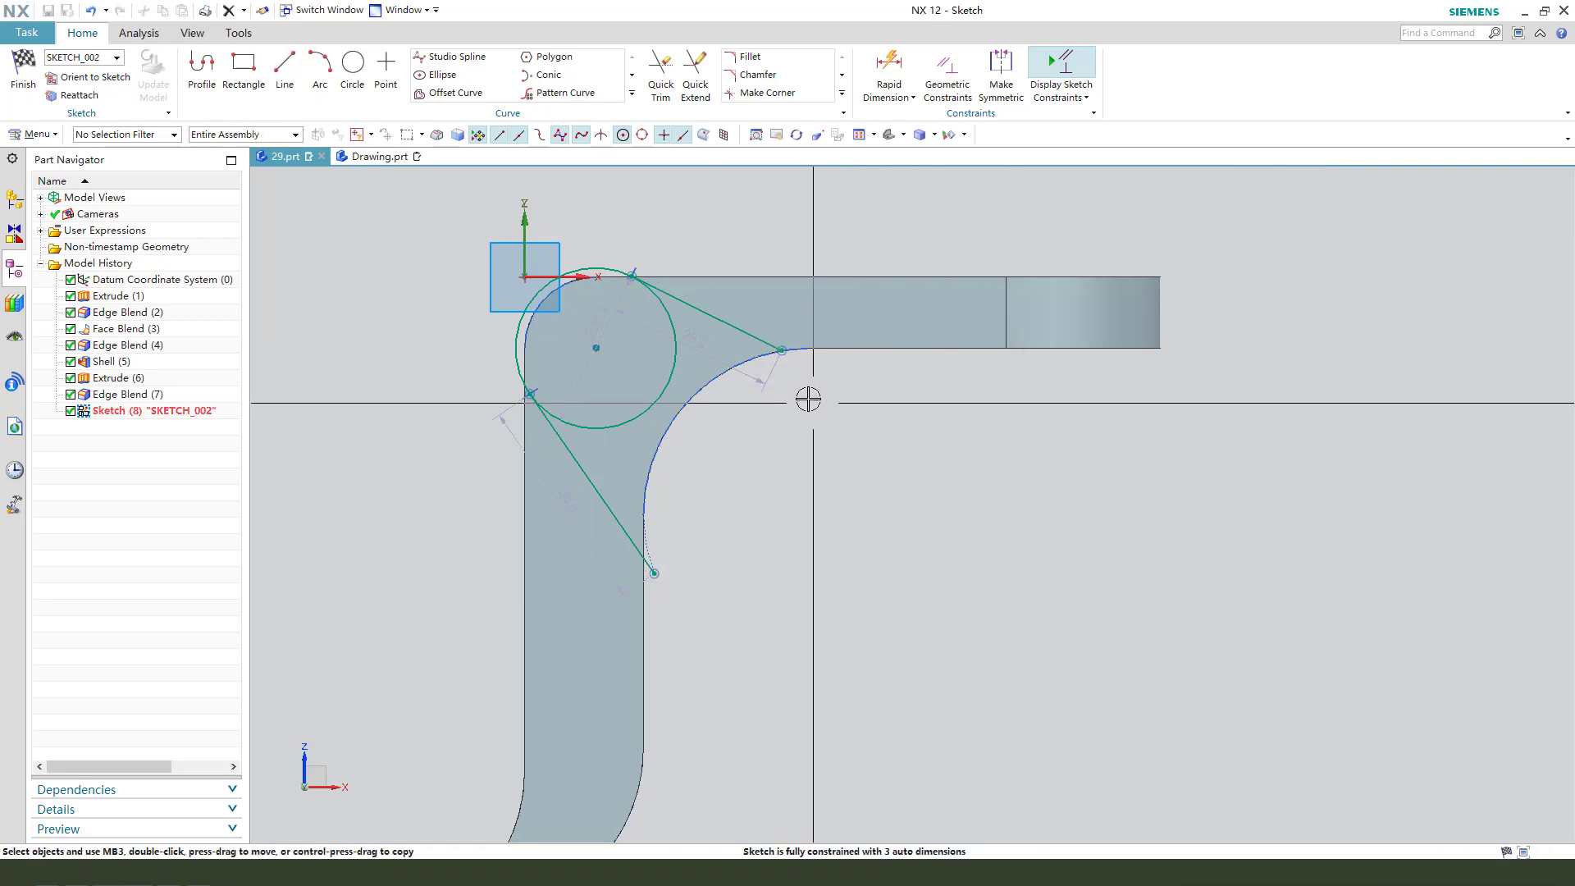
Sketch a line from the circle's centre outward across the inner bend, perpendicular to its arc
{"action": "left_click", "coordinate": [285, 66]}
{"action": "left_click", "coordinate": [668, 328]}
{"action": "key", "text": "Escape"}
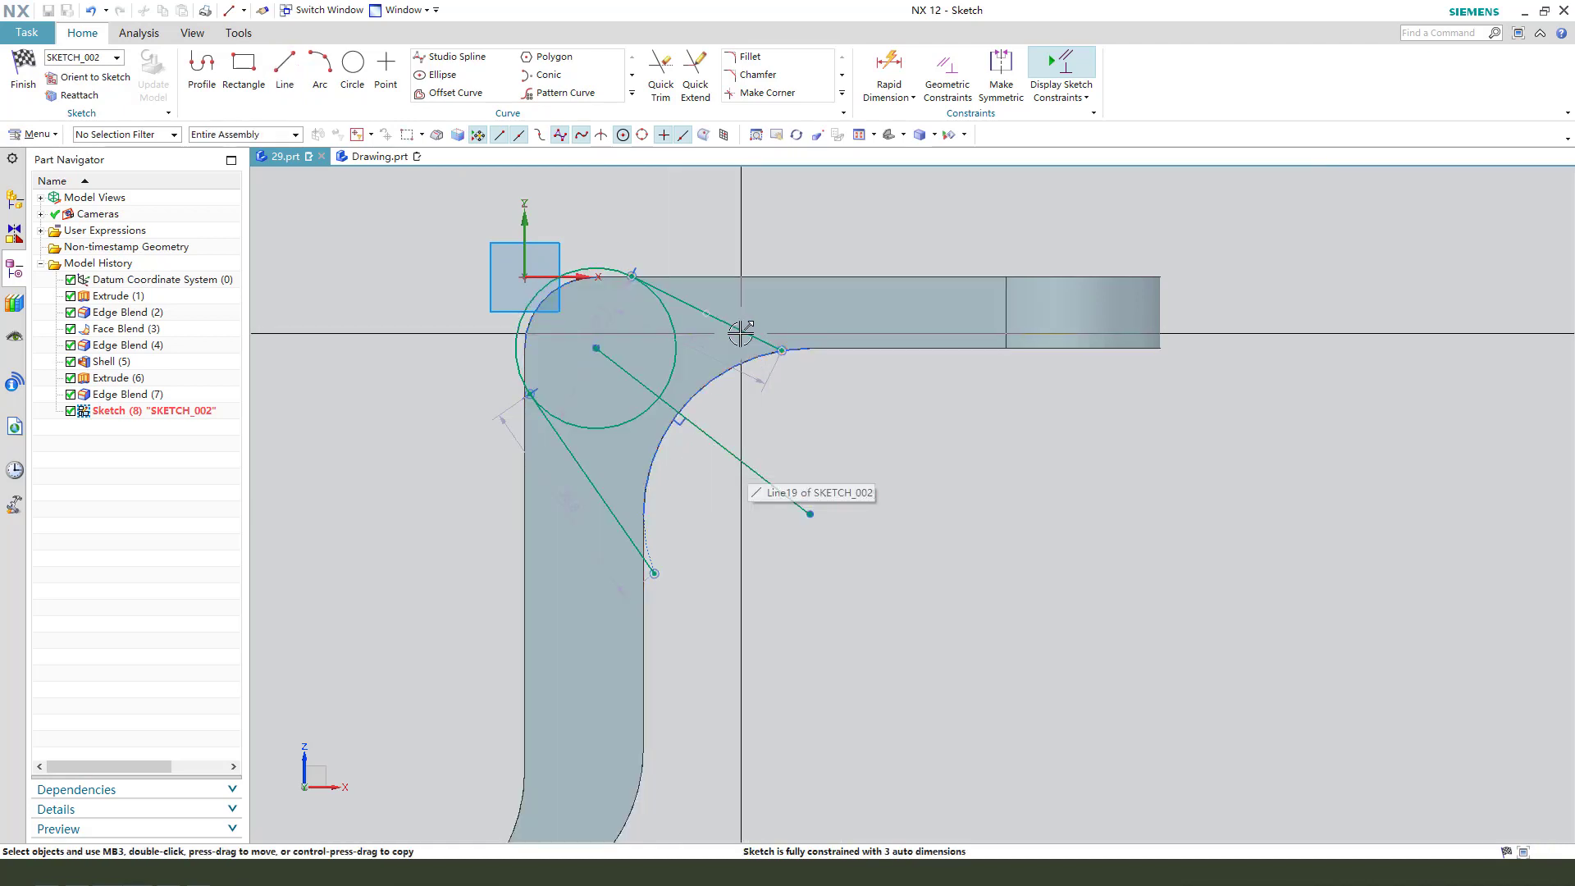
{"action": "left_click_drag", "start_coordinate": [801, 365], "coordinate": [779, 354]}
{"action": "left_click", "coordinate": [779, 353]}
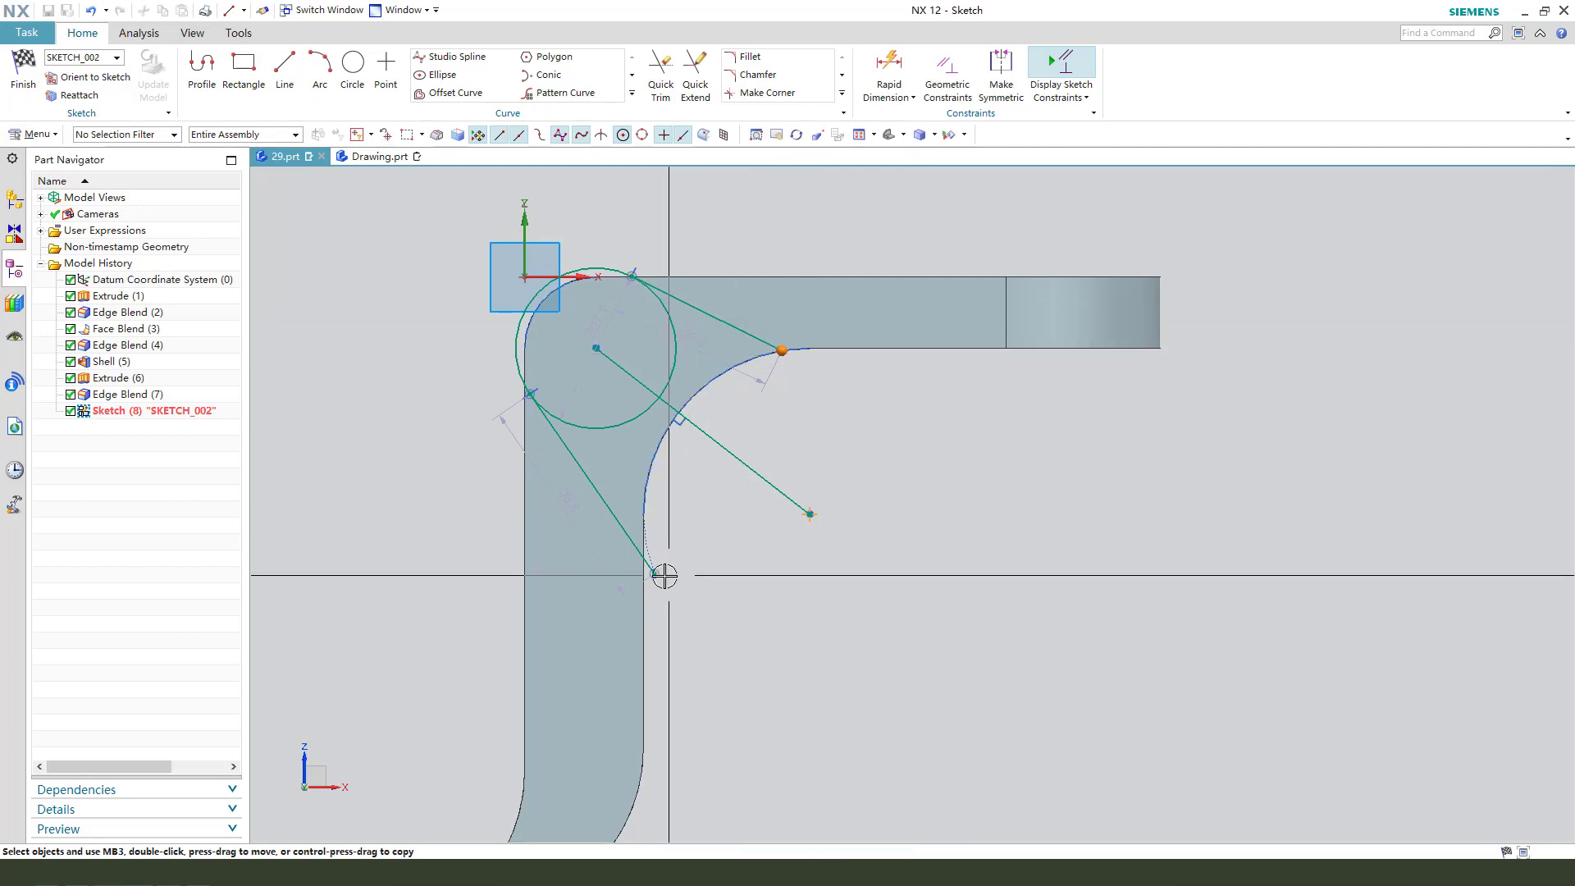
{"action": "left_click", "coordinate": [661, 575]}
{"action": "left_click", "coordinate": [754, 474]}
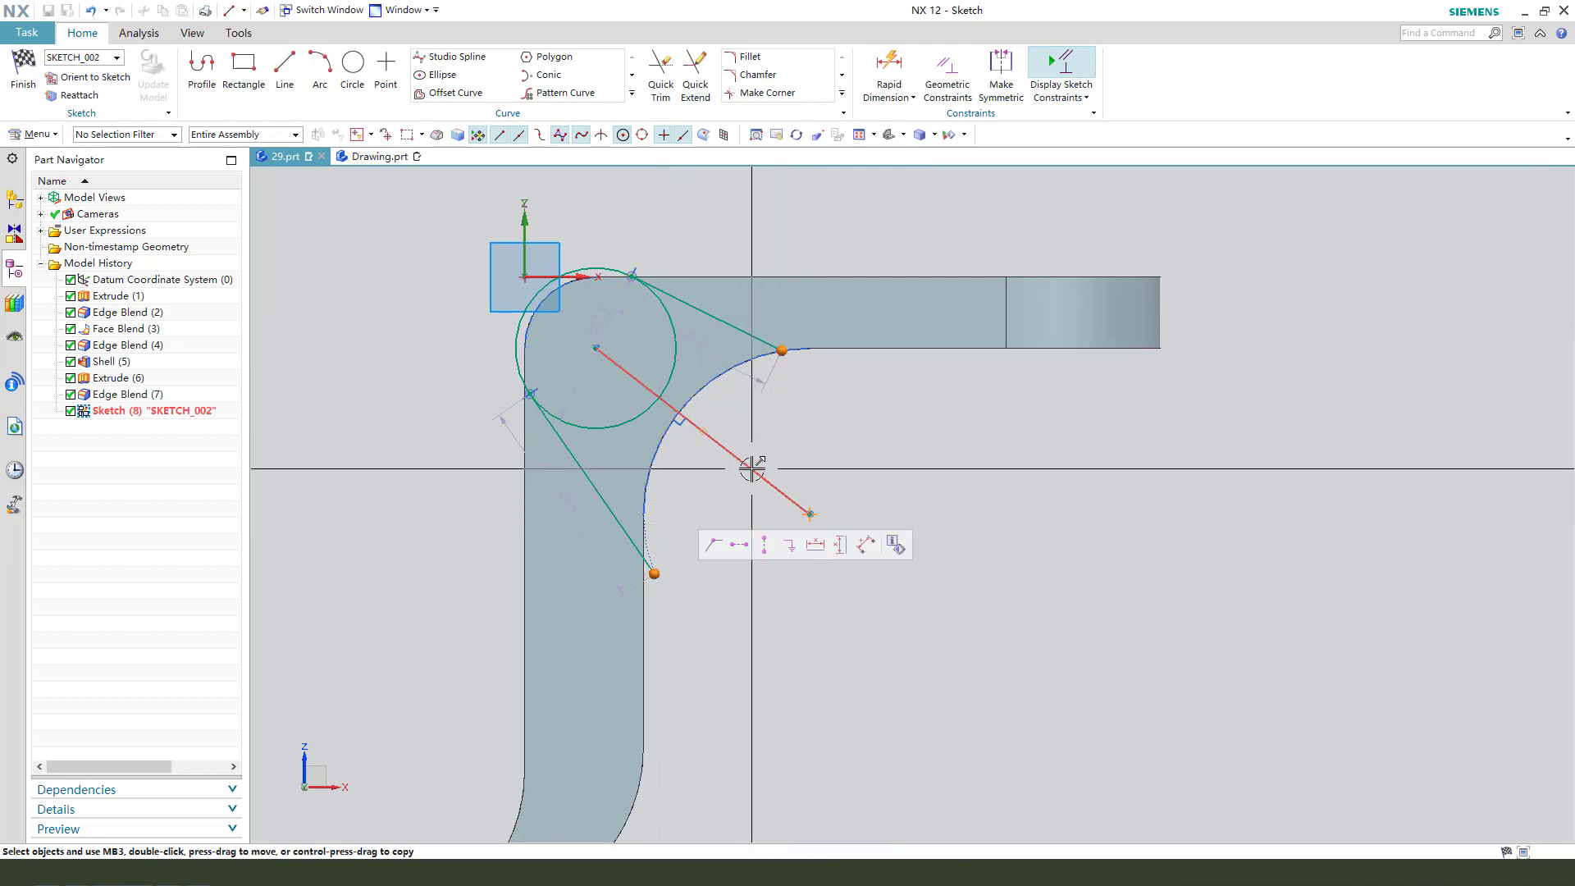
{"action": "left_click", "coordinate": [752, 469]}
{"action": "key", "text": "Escape"}
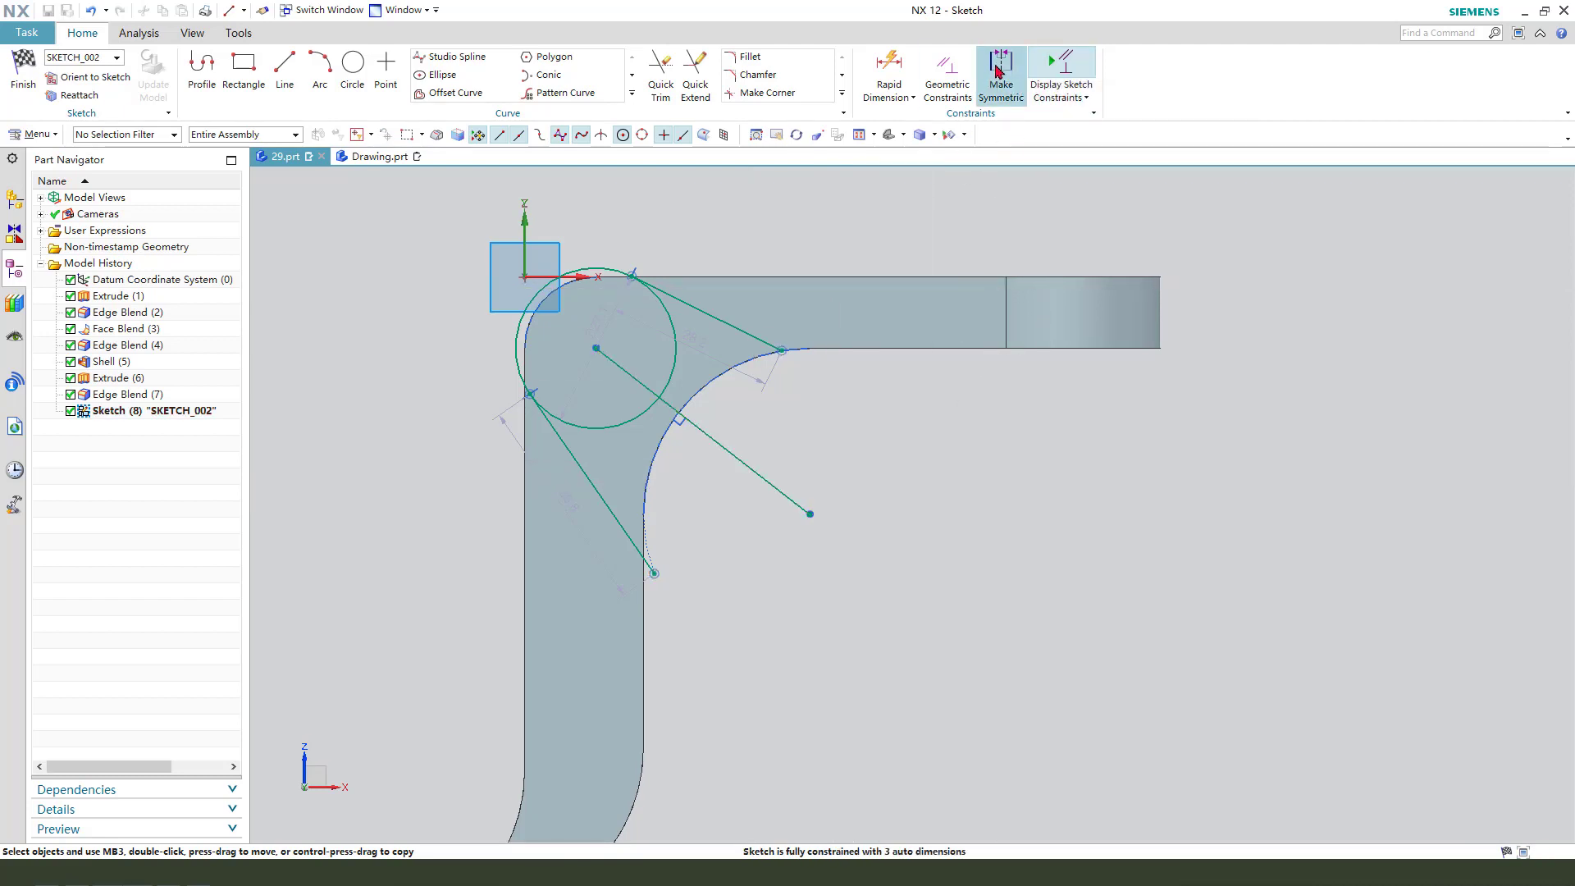
Try to make the two tangent lines symmetric about the line through the circle's centre, and undo the constraint
{"action": "left_click", "coordinate": [998, 71]}
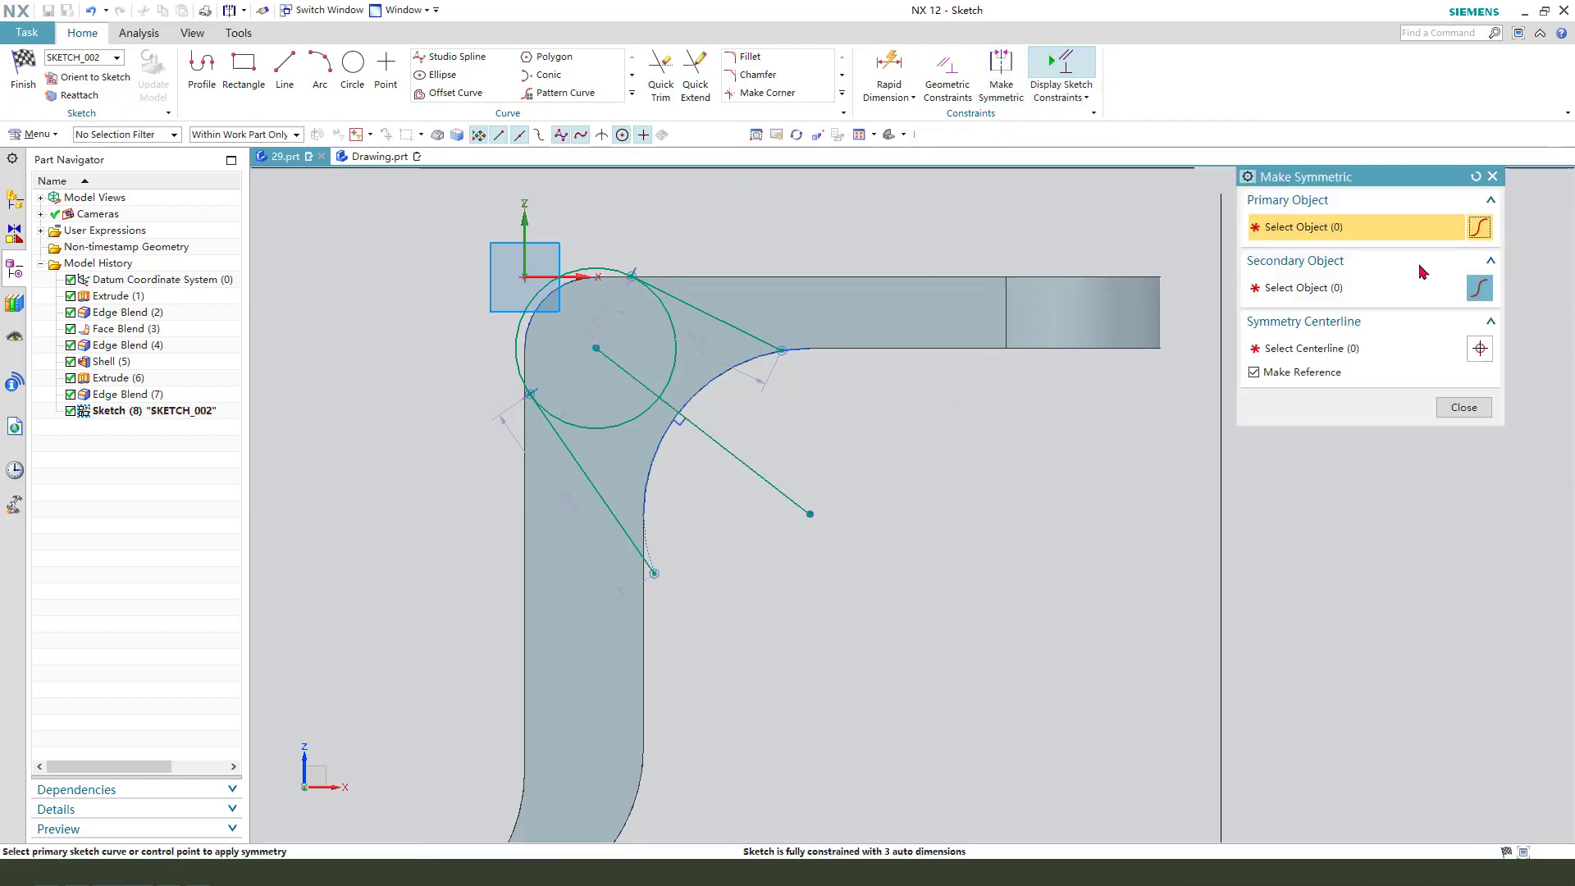
{"action": "left_click", "coordinate": [741, 332]}
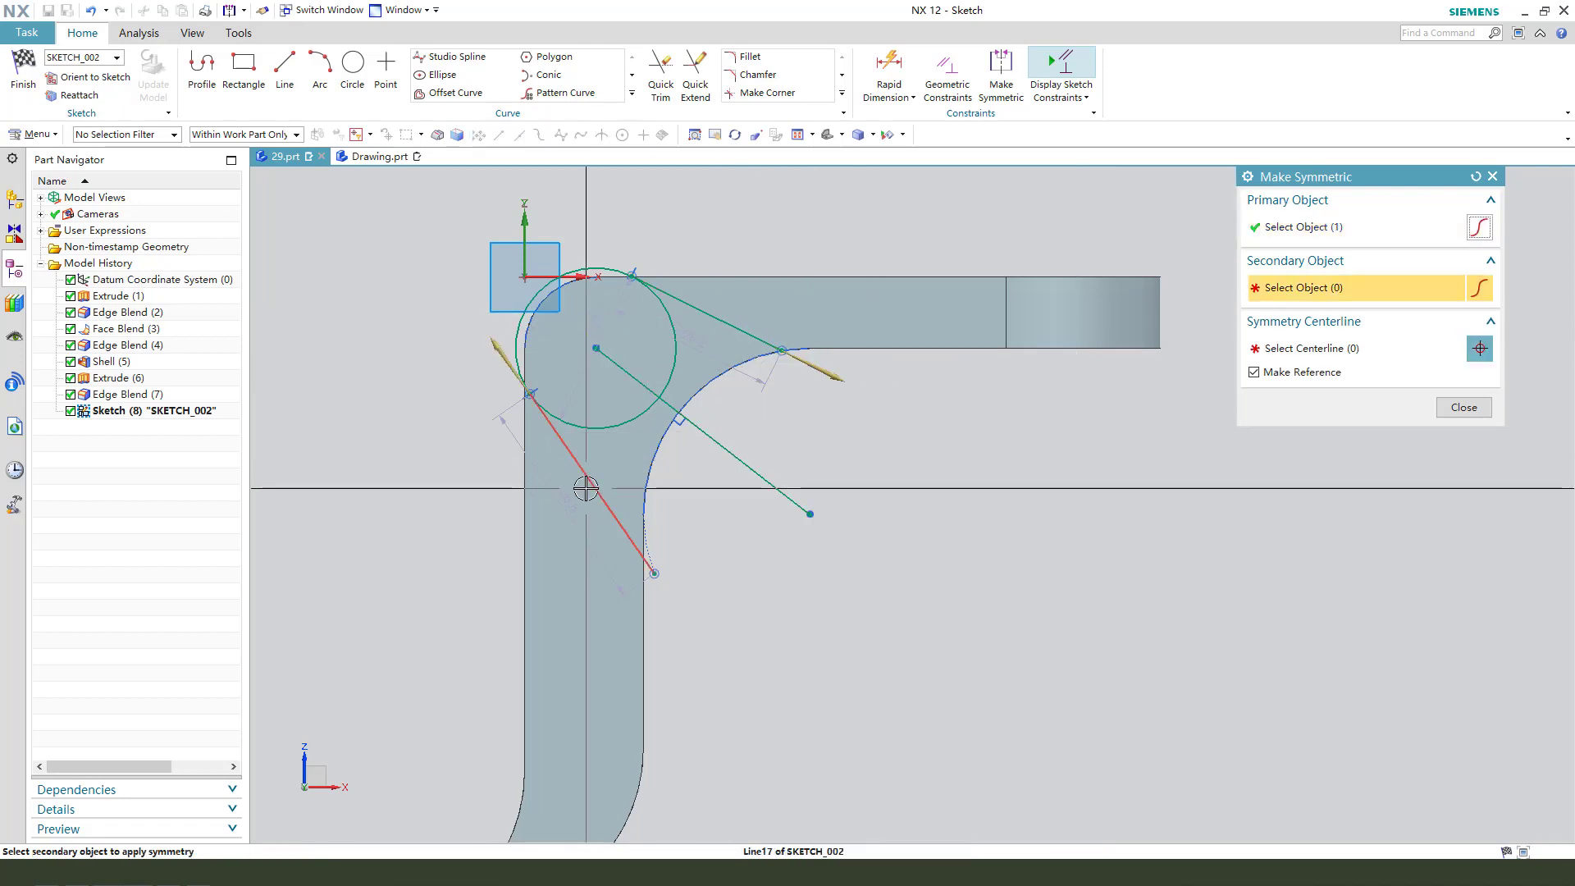
{"action": "left_click", "coordinate": [584, 474]}
{"action": "left_click", "coordinate": [739, 459]}
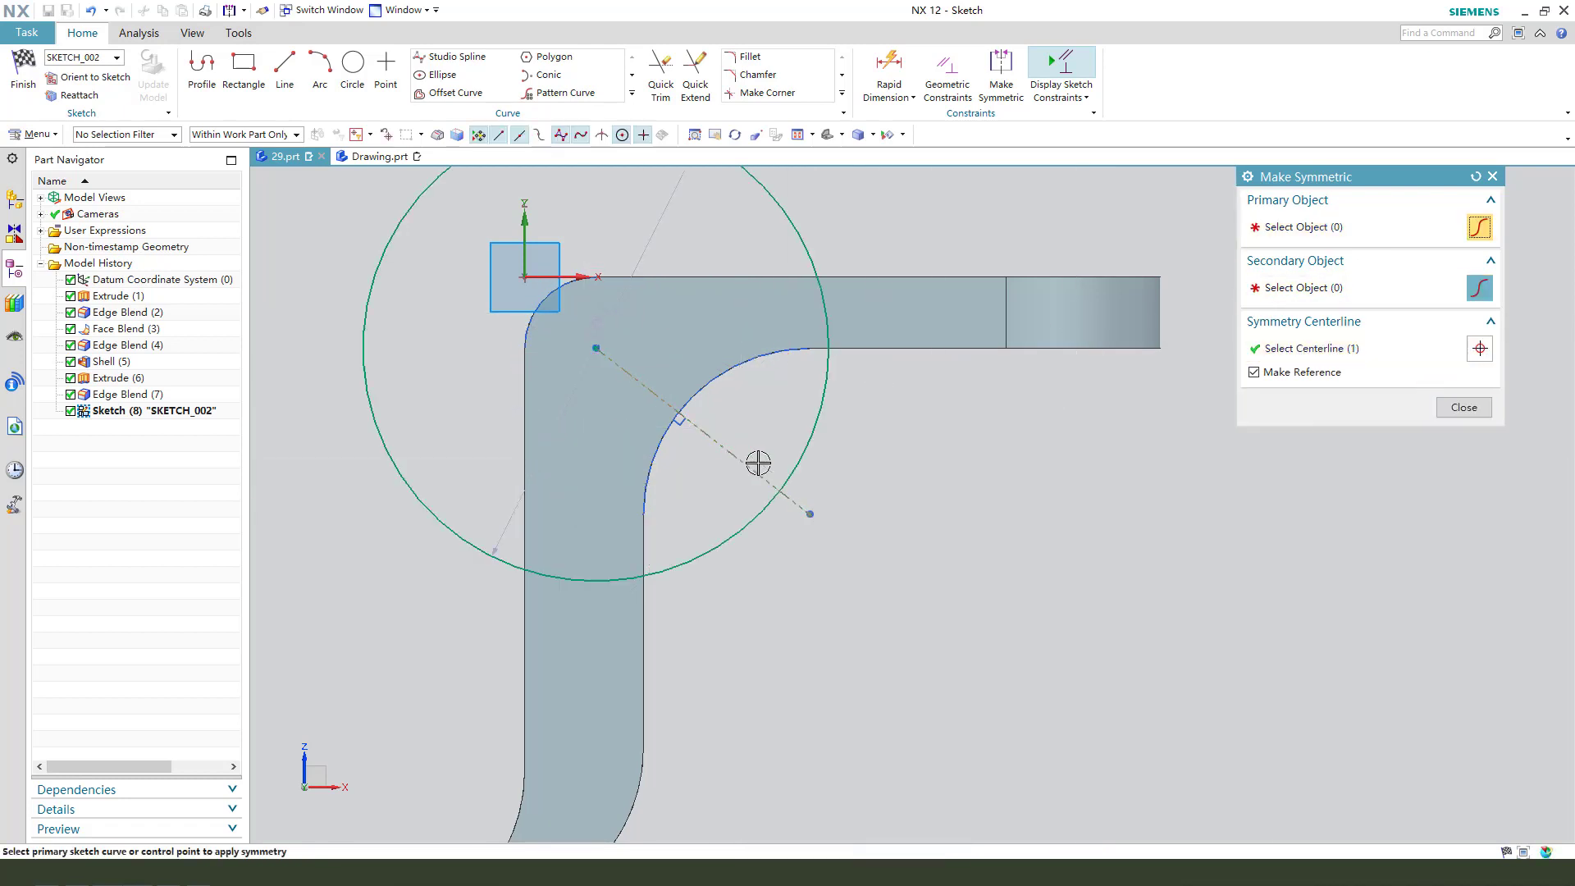
{"action": "left_click", "coordinate": [1454, 414]}
{"action": "left_click", "coordinate": [91, 12]}
Make the free end points of the two tangent lines symmetric about the line through the circle's centre
{"action": "left_click", "coordinate": [1001, 74]}
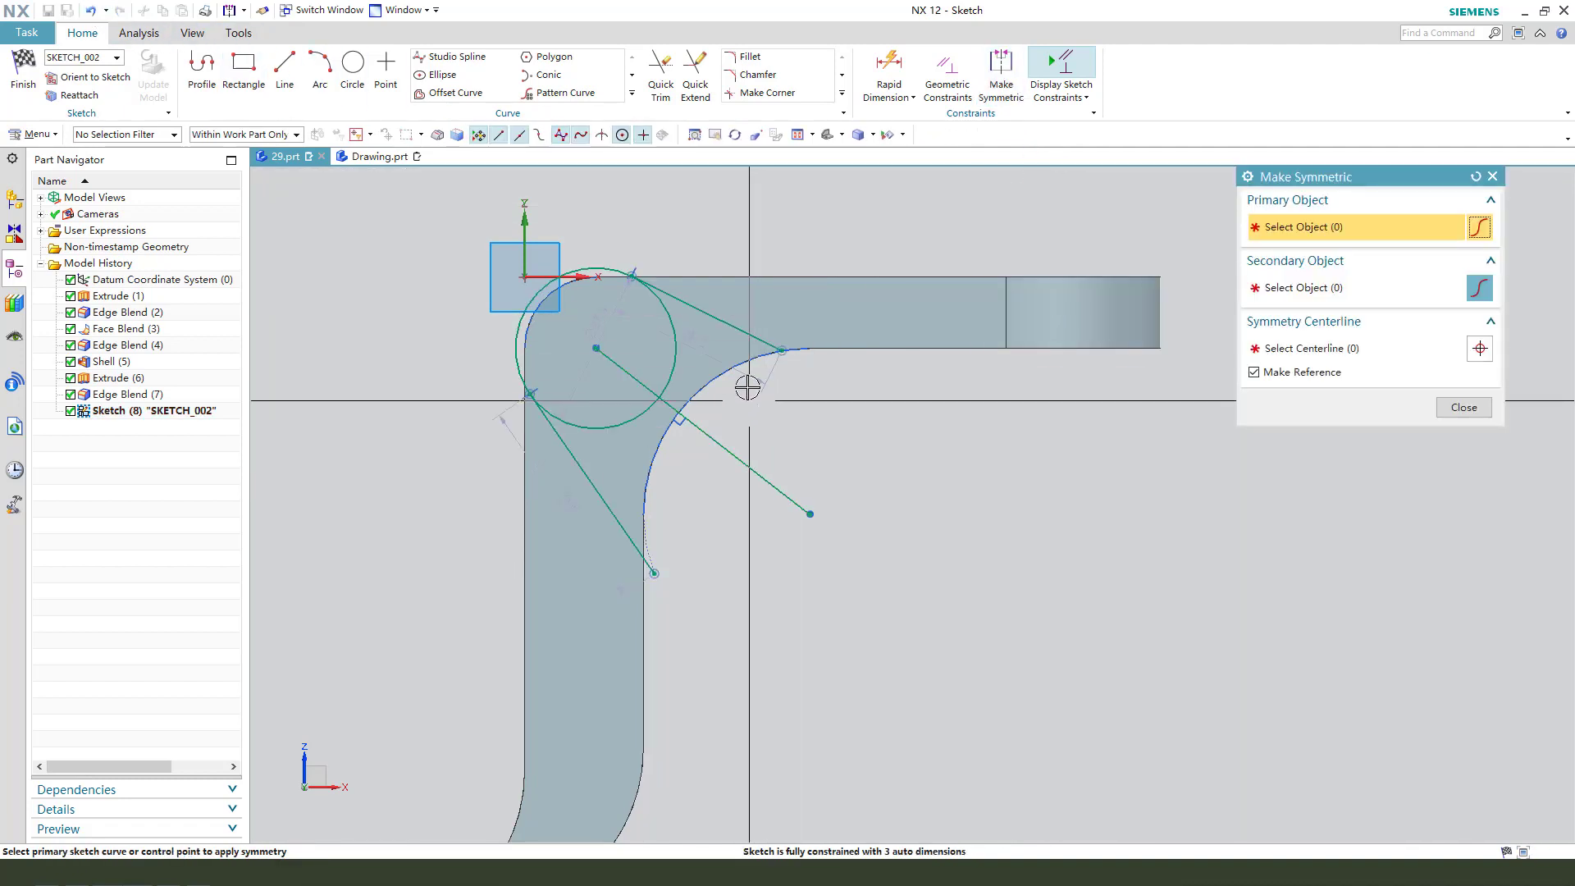
{"action": "left_click", "coordinate": [656, 571]}
{"action": "left_click", "coordinate": [770, 484]}
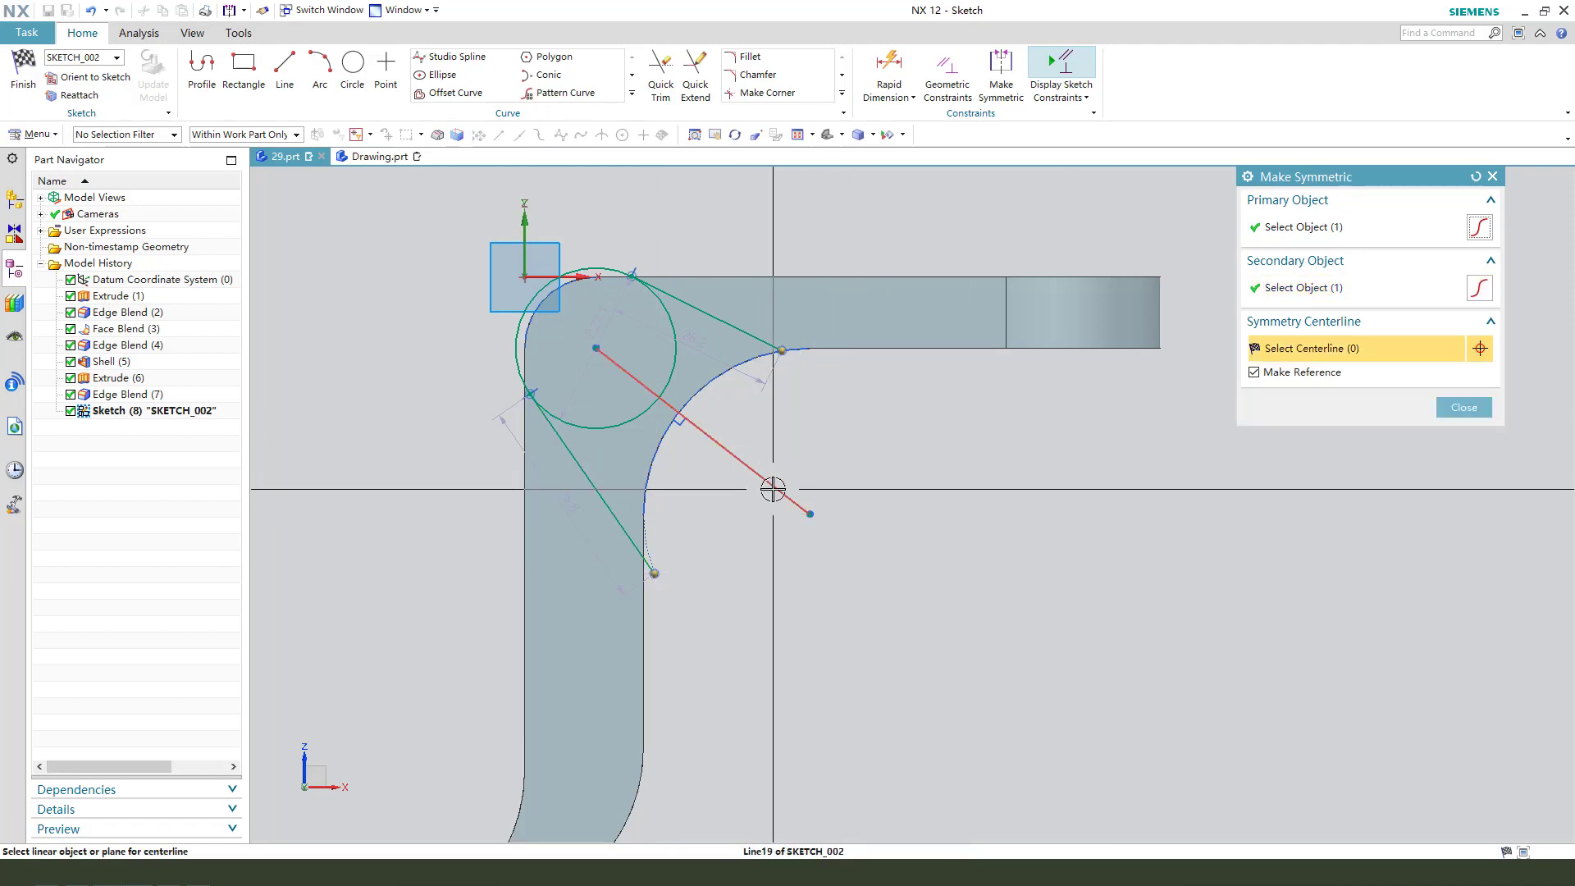
{"action": "left_click", "coordinate": [1463, 408]}
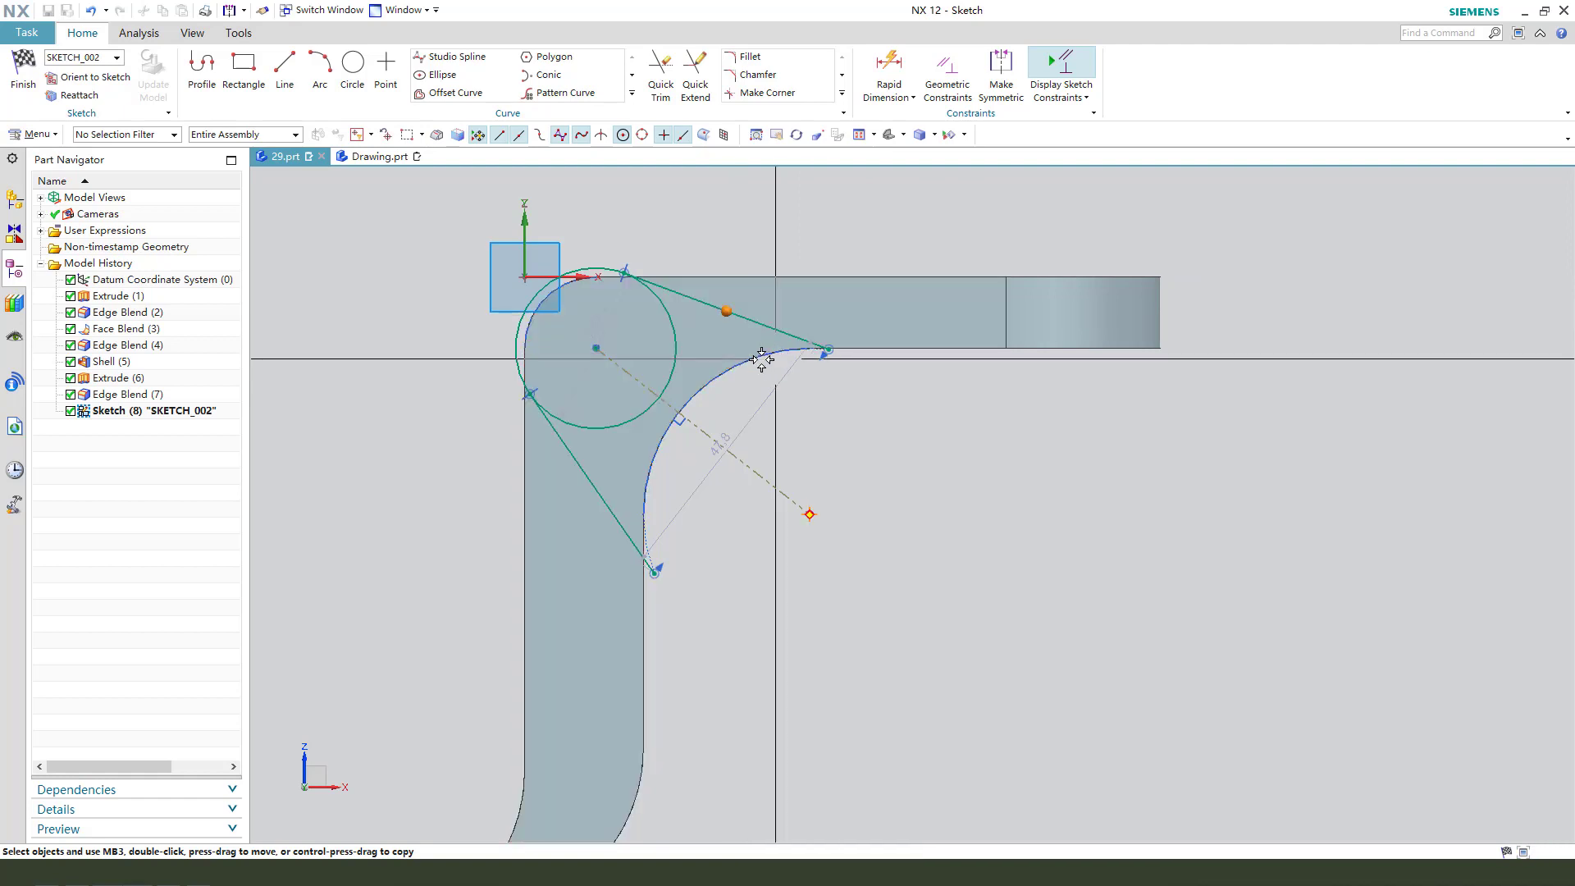
Add an angular dimension between the two tangent lines and set it to 38°
{"action": "left_click", "coordinate": [758, 327]}
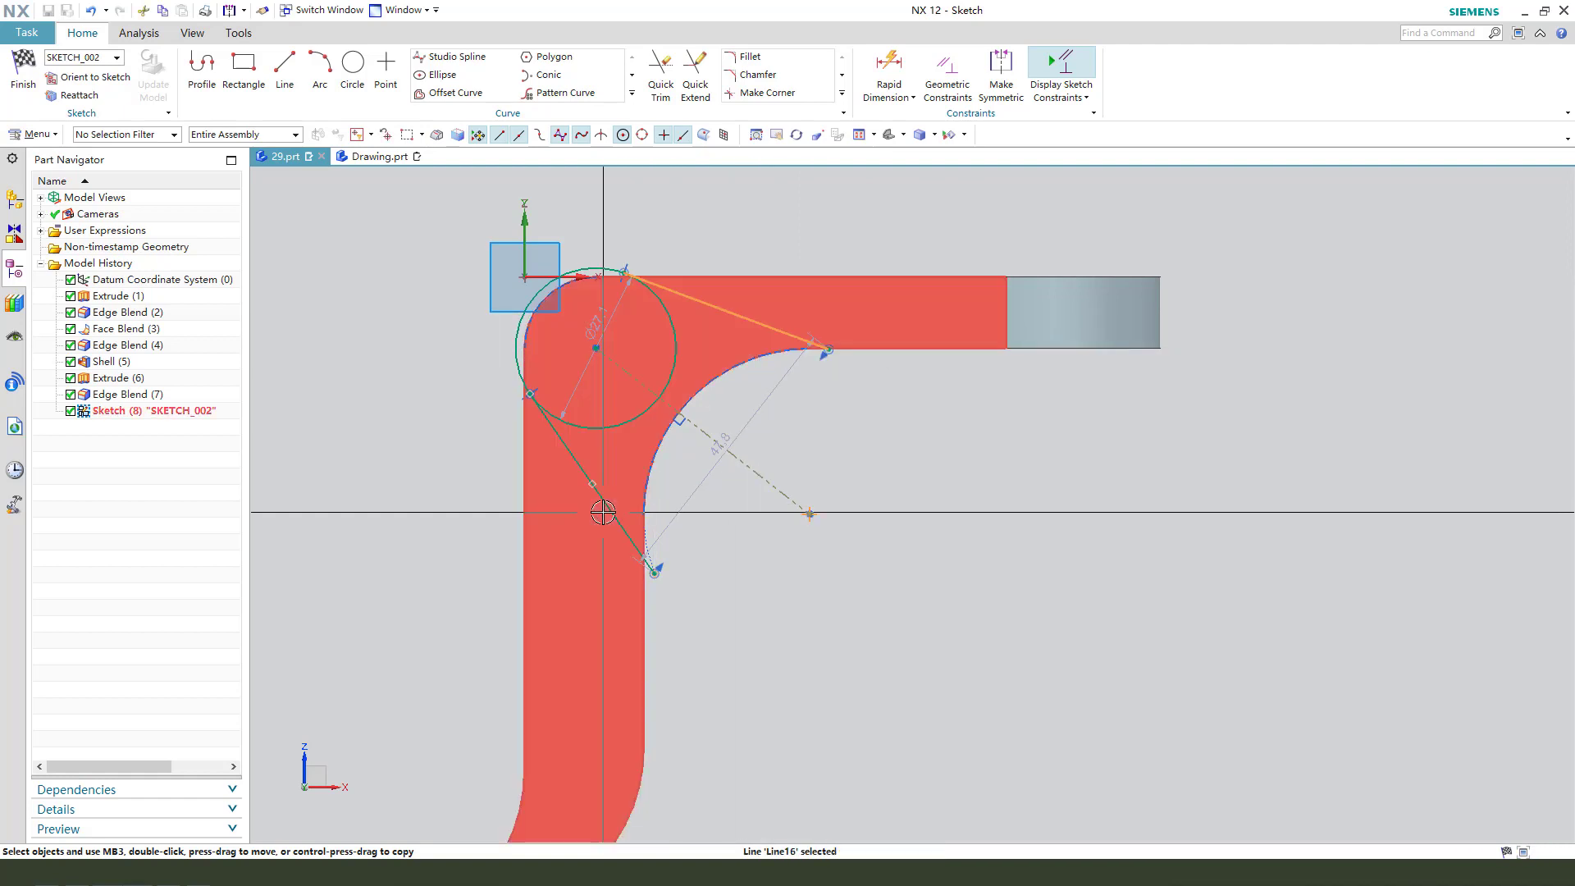
{"action": "left_click", "coordinate": [605, 503]}
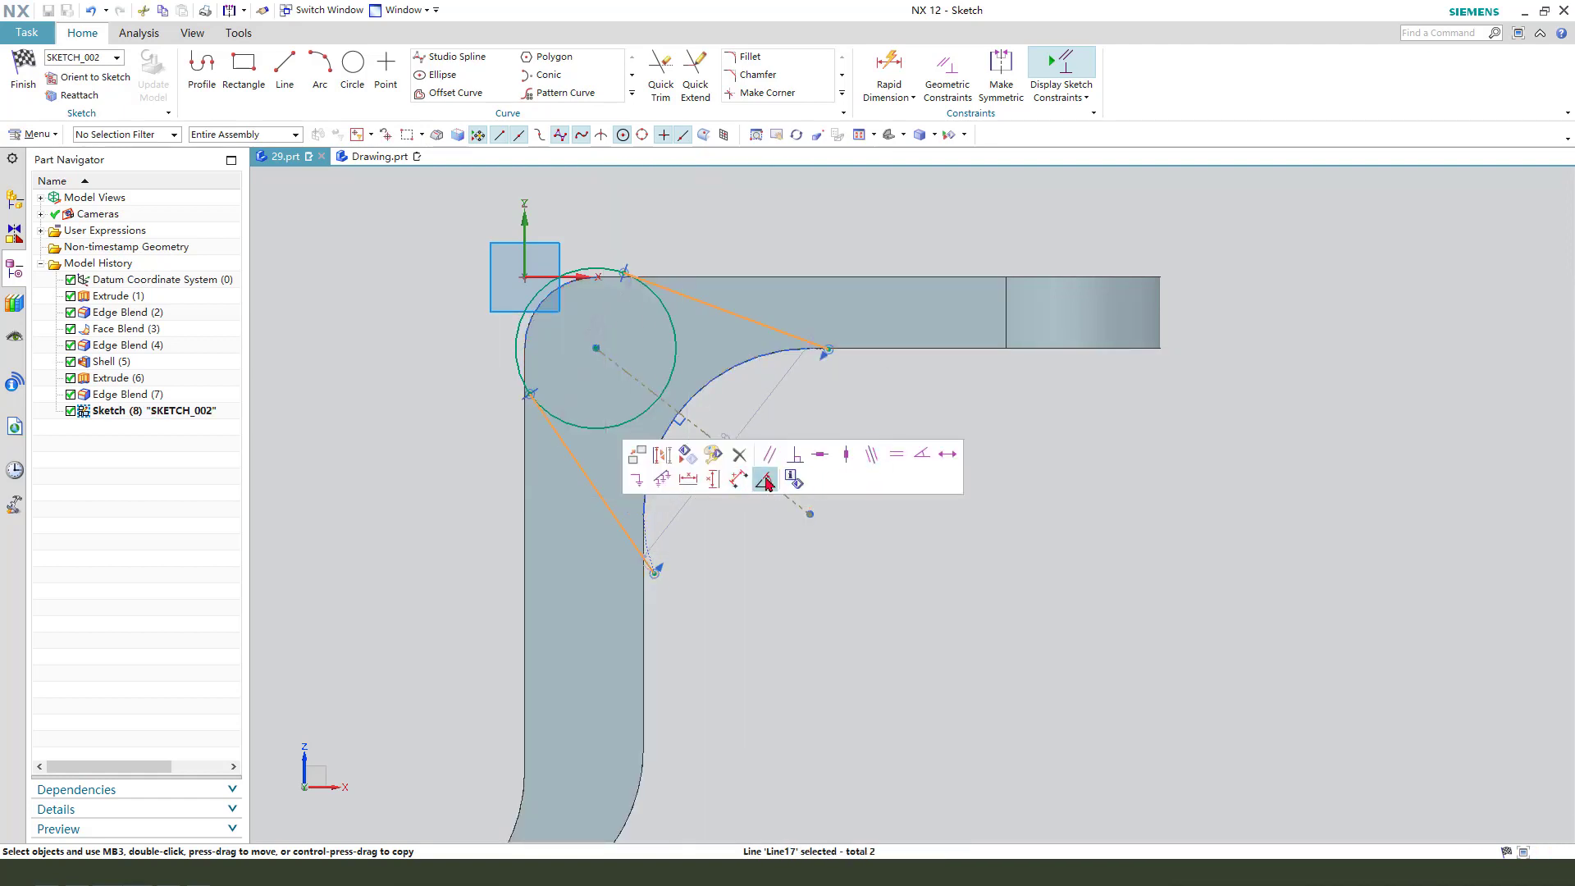
{"action": "left_click", "coordinate": [764, 481]}
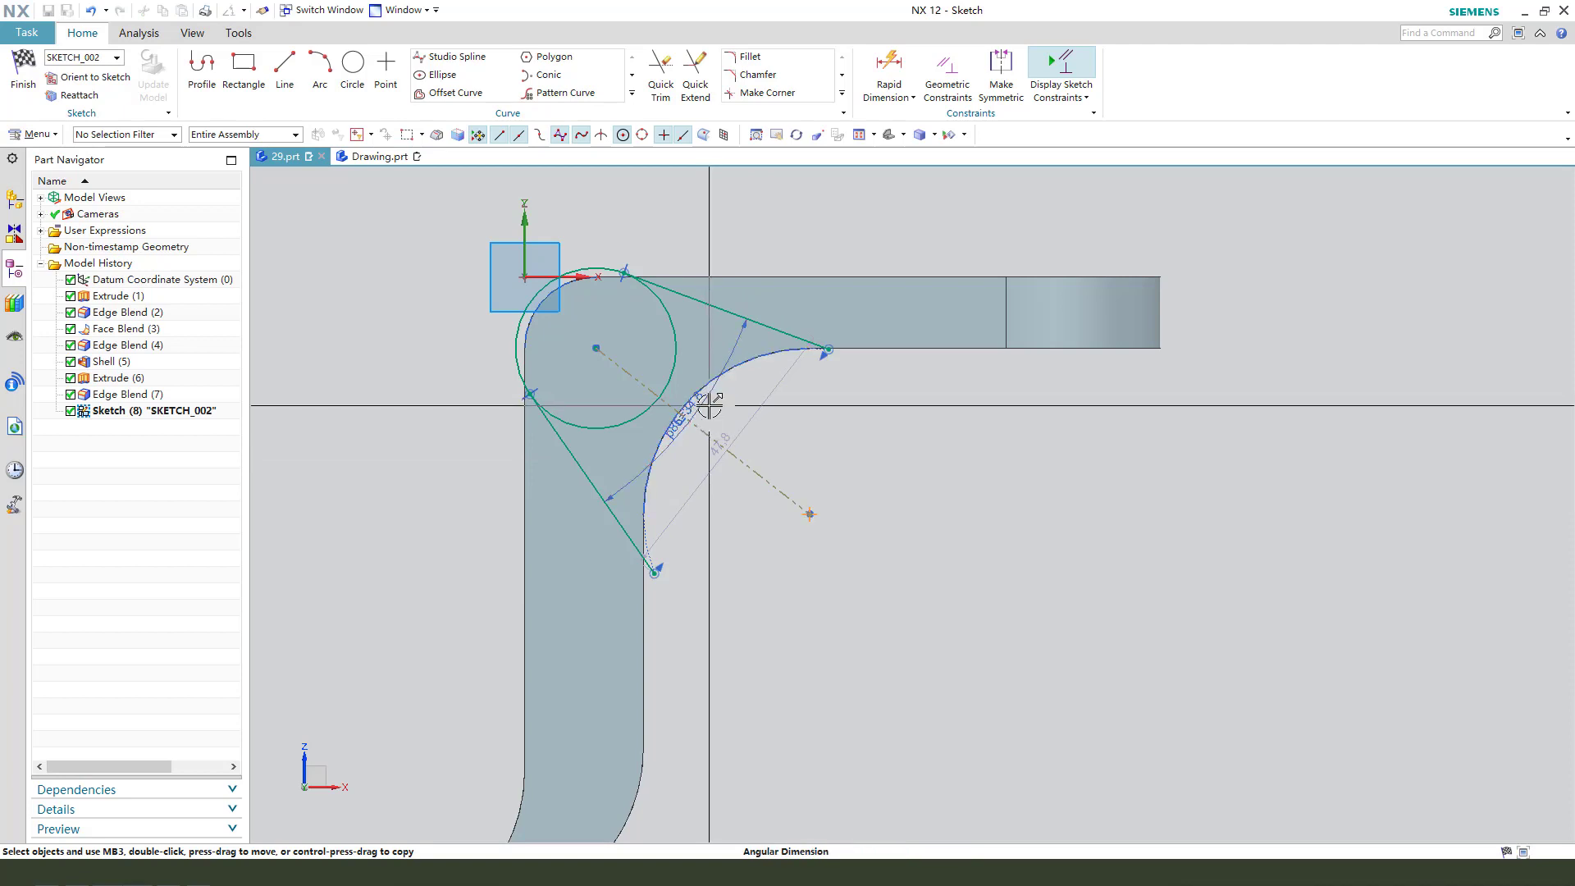
{"action": "left_click", "coordinate": [857, 492]}
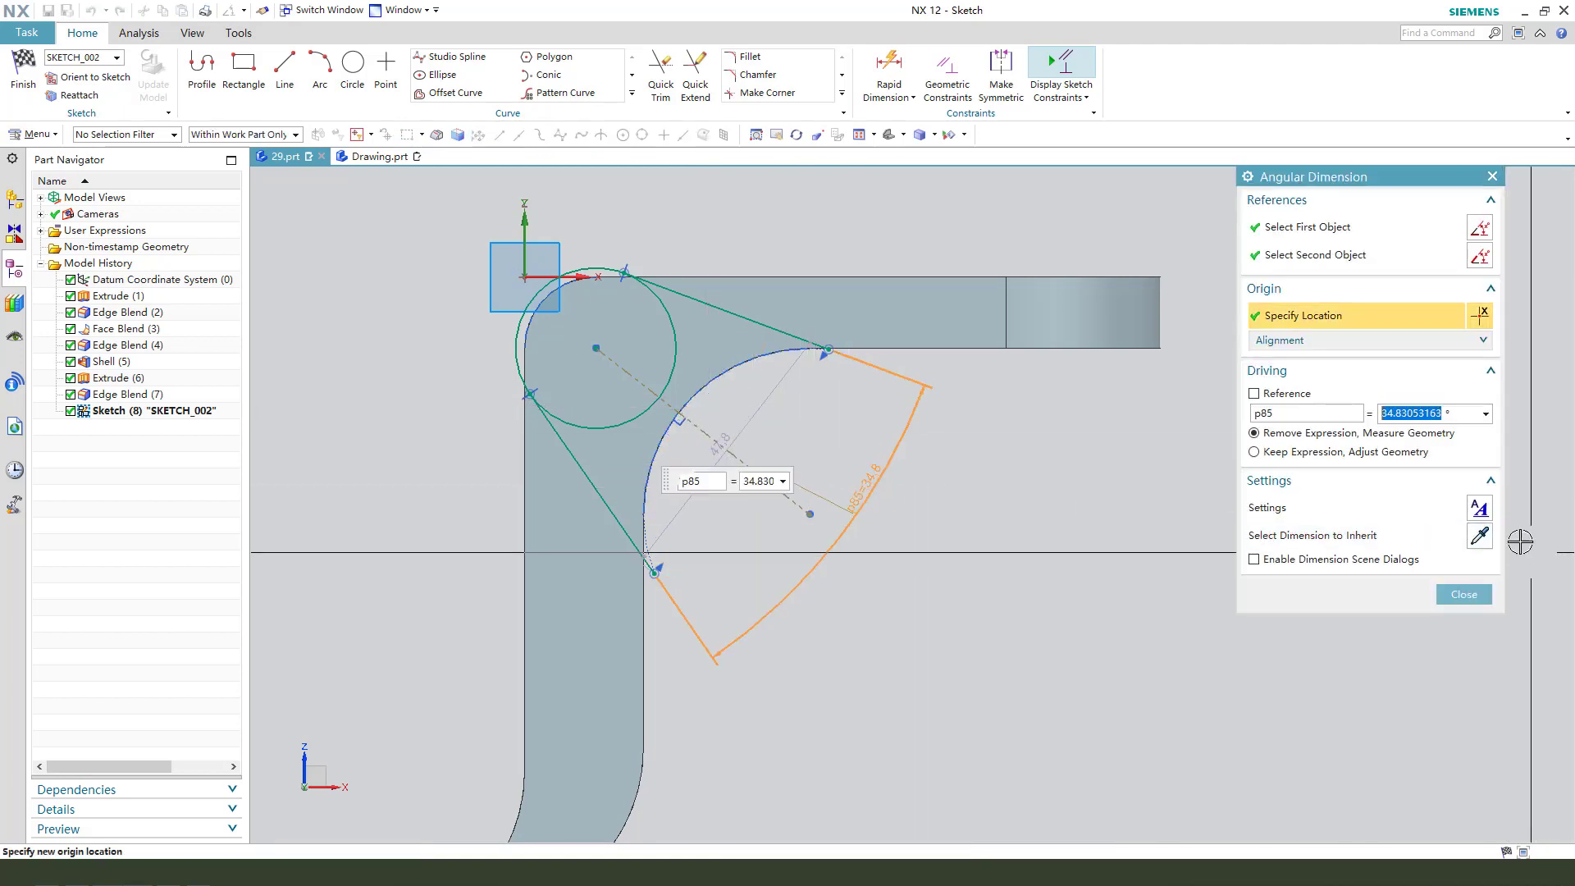
{"action": "middle_click", "coordinate": [1312, 482]}
{"action": "scroll", "coordinate": [695, 214], "scroll_direction": "up", "scroll_amount": 1}
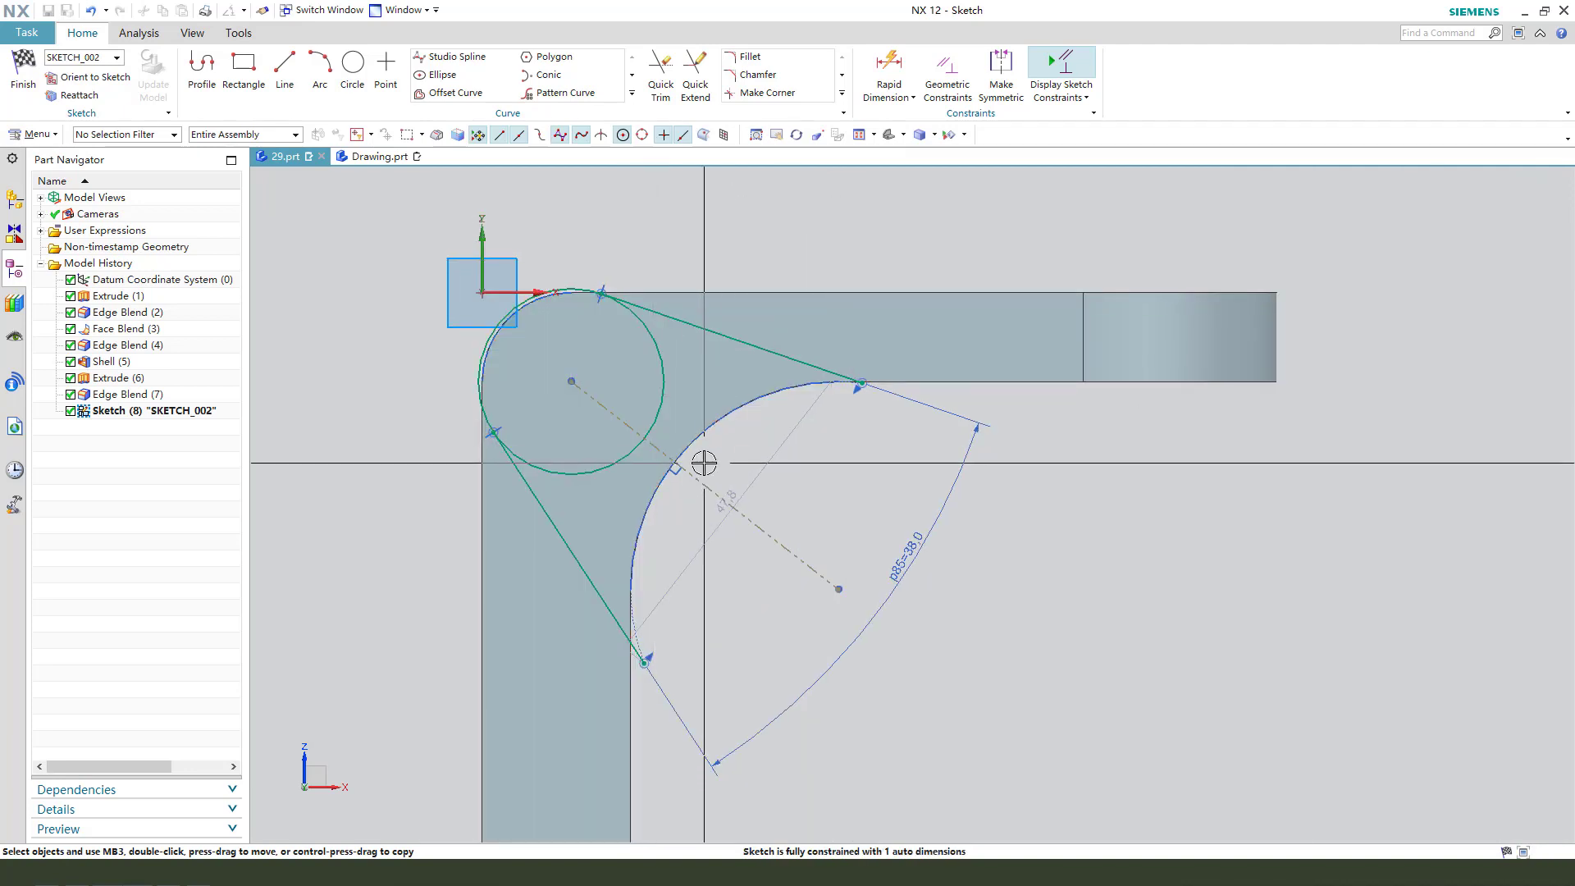
Trim away the part of the circle lying between the two tangent lines on the inner bend's side
{"action": "left_click", "coordinate": [659, 88]}
{"action": "left_click", "coordinate": [663, 354]}
{"action": "middle_click", "coordinate": [763, 499]}
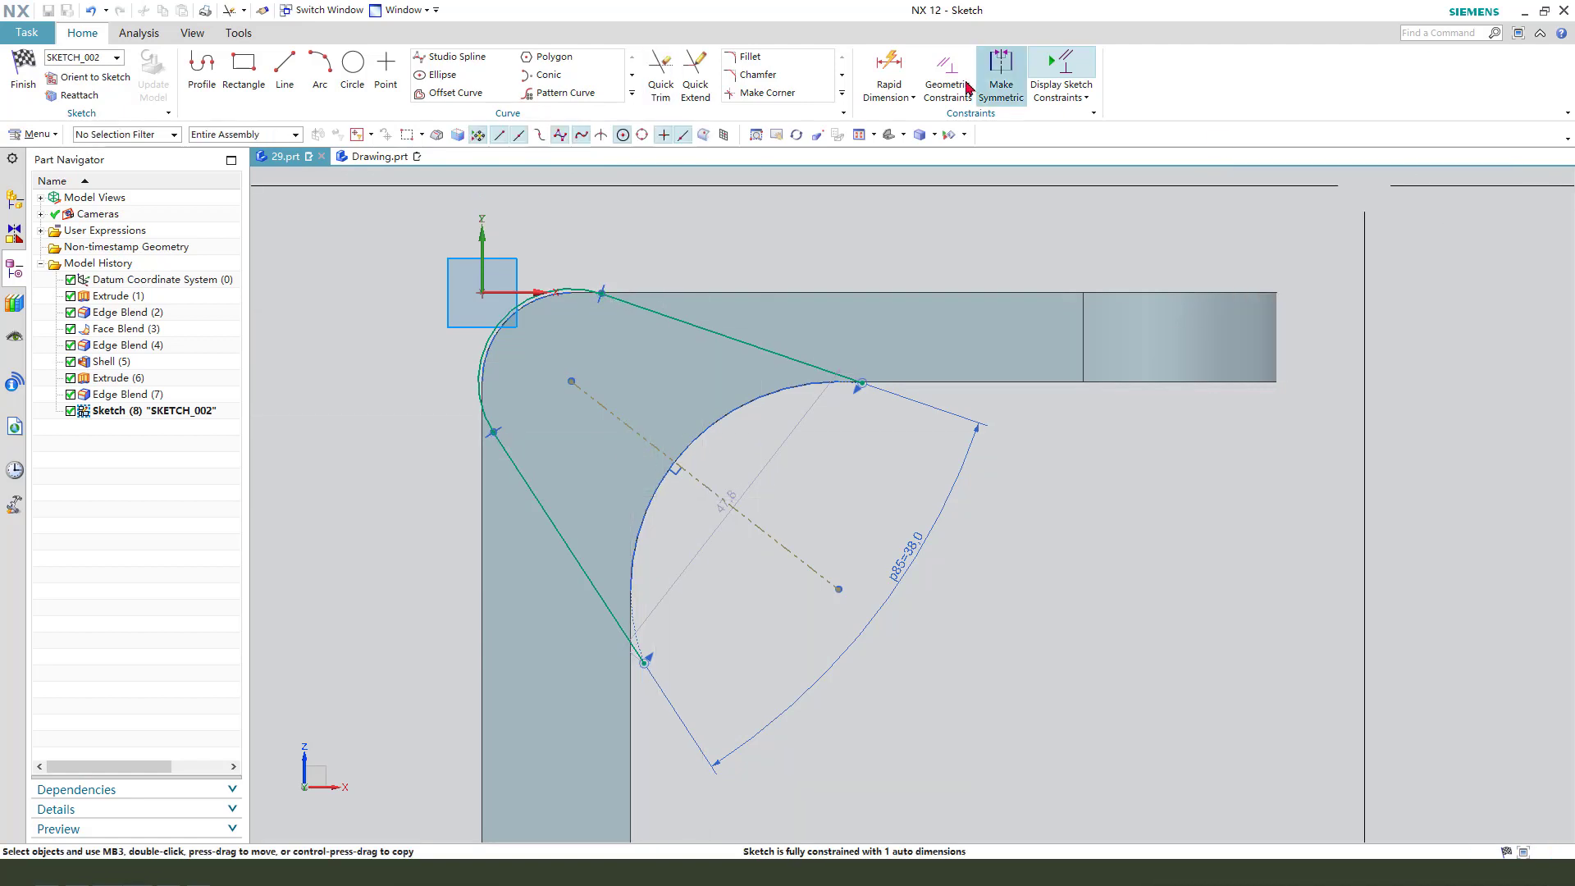
Dimension the remaining circle arc's radius, try 12 mm, and set it to 9 mm
{"action": "left_click", "coordinate": [889, 74]}
{"action": "scroll", "coordinate": [509, 284], "scroll_direction": "up", "scroll_amount": 2}
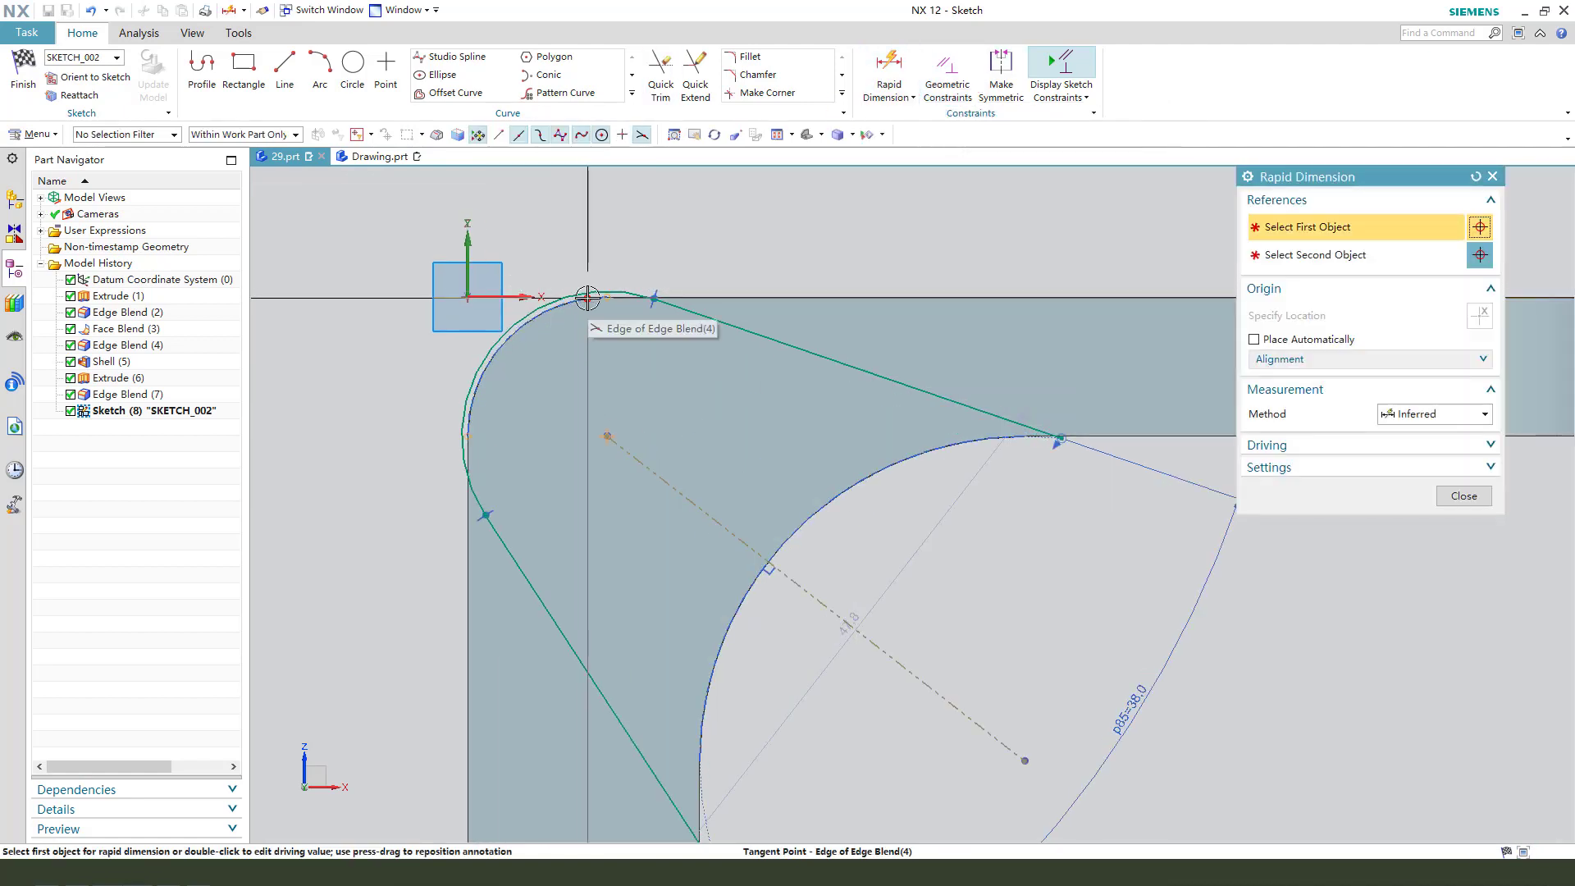
{"action": "left_click", "coordinate": [591, 295]}
{"action": "left_click", "coordinate": [537, 219]}
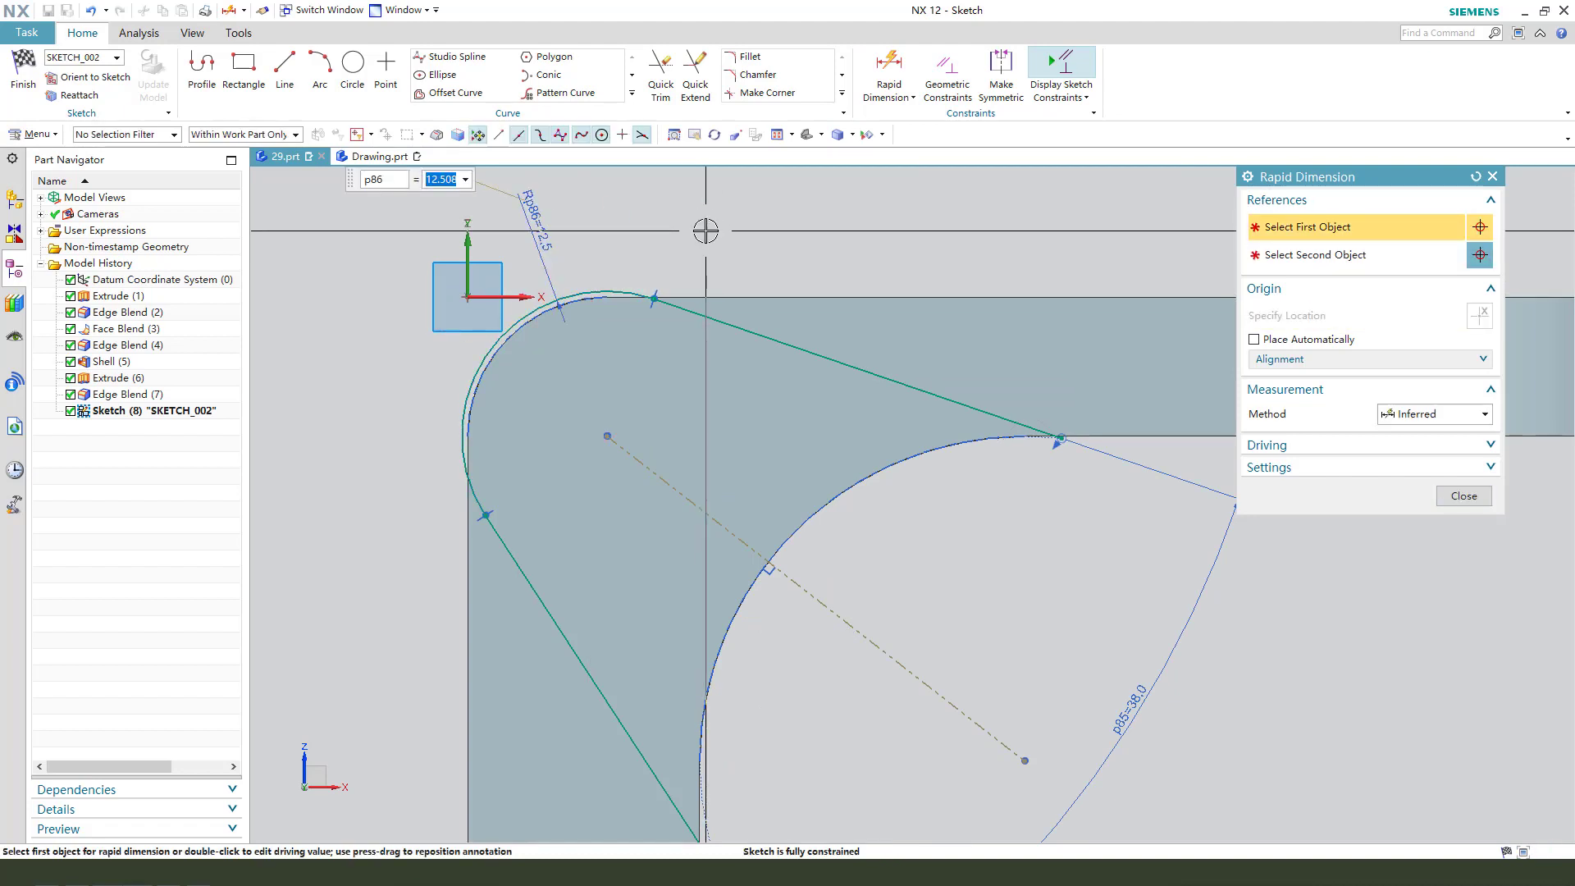
{"action": "type", "text": "12"}
{"action": "key", "text": "Return"}
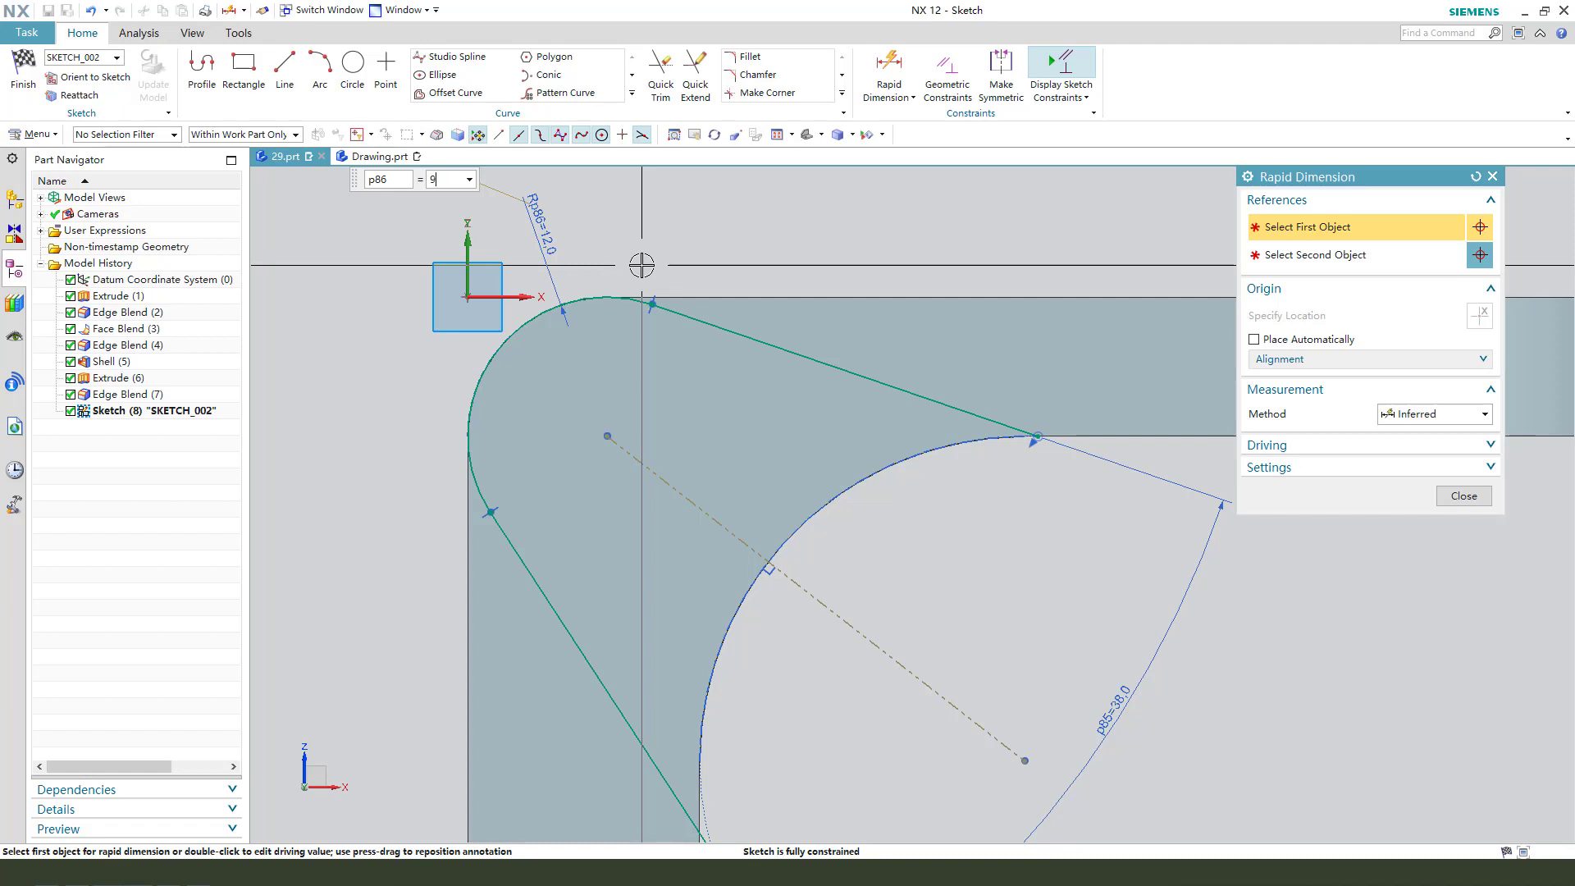
{"action": "key", "text": "Return"}
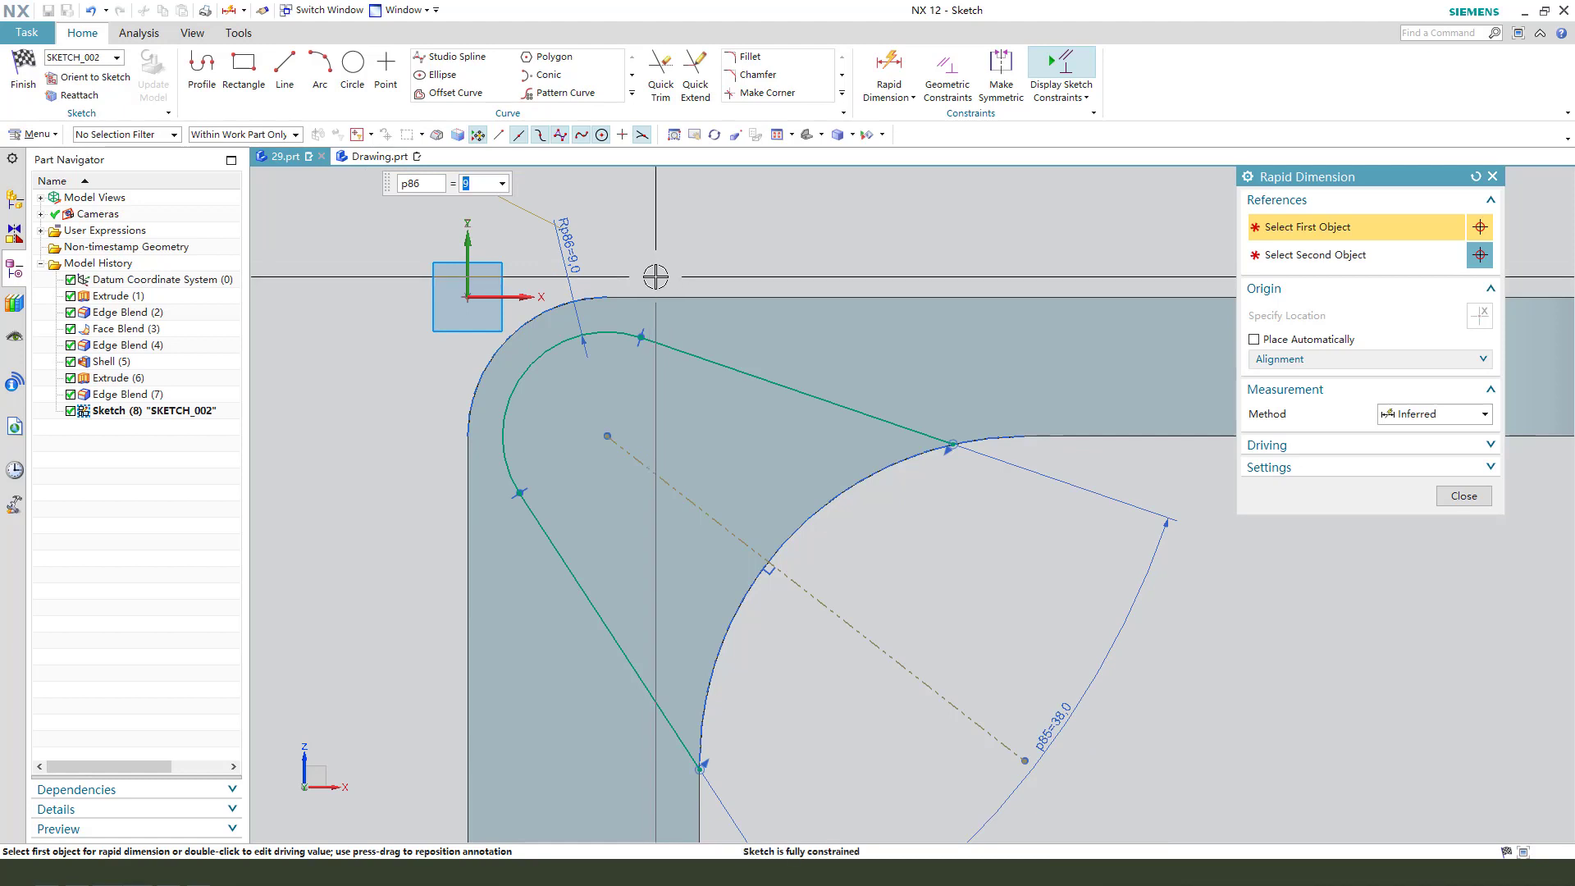
{"action": "middle_click", "coordinate": [718, 276]}
{"action": "scroll", "coordinate": [513, 246], "scroll_direction": "down", "scroll_amount": 2}
{"action": "left_click", "coordinate": [1457, 494]}
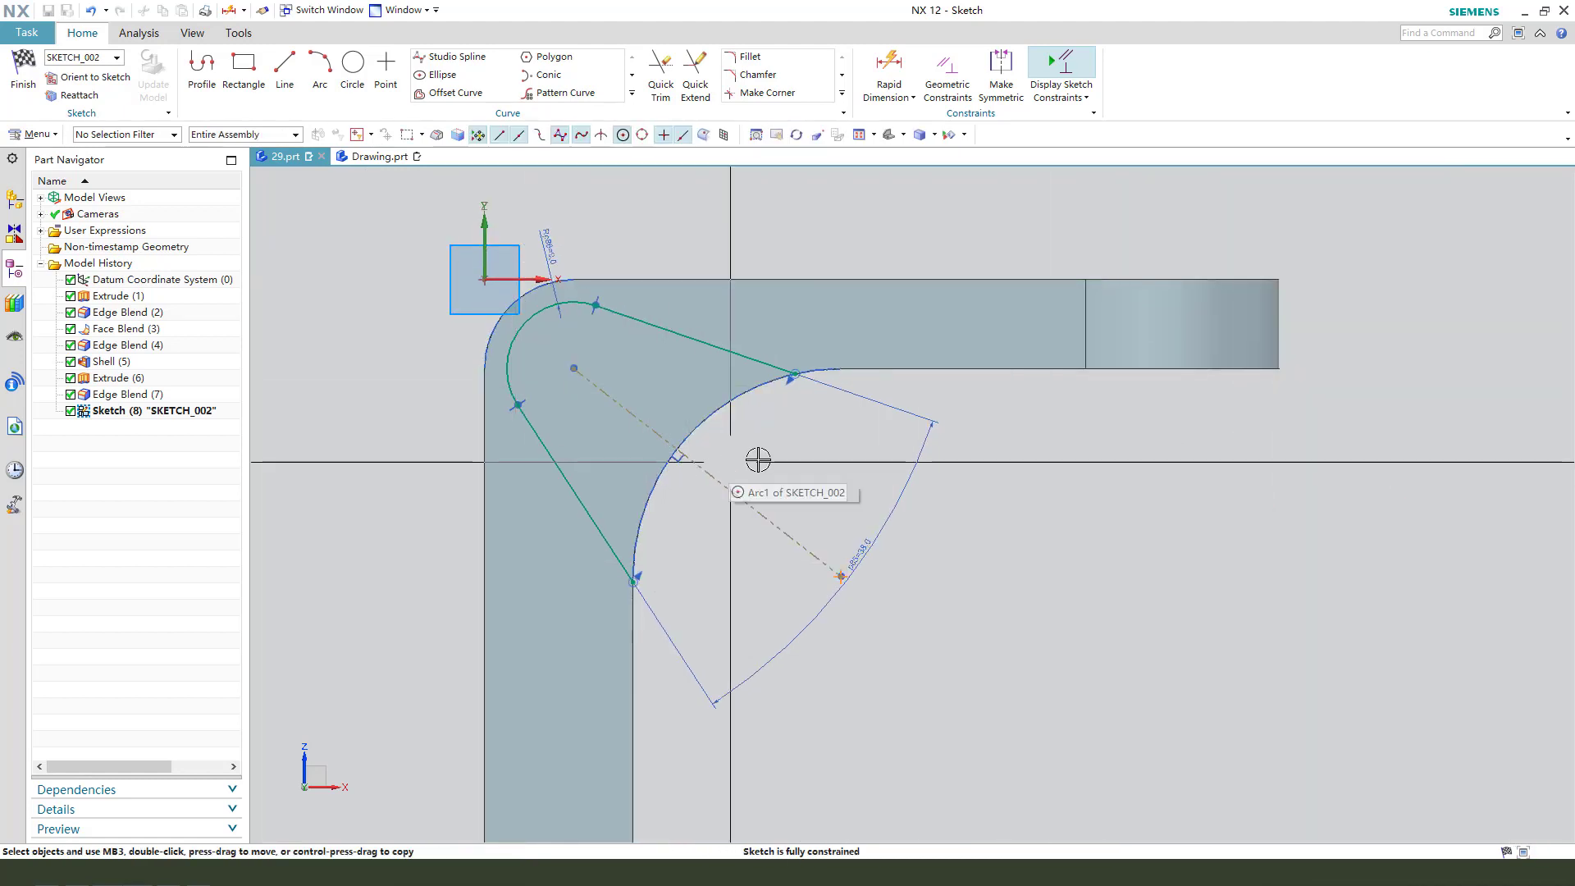
Draw a three-point arc along the inner bend joining the free ends of both tangent lines, and finish the sketch
{"action": "left_click", "coordinate": [322, 90]}
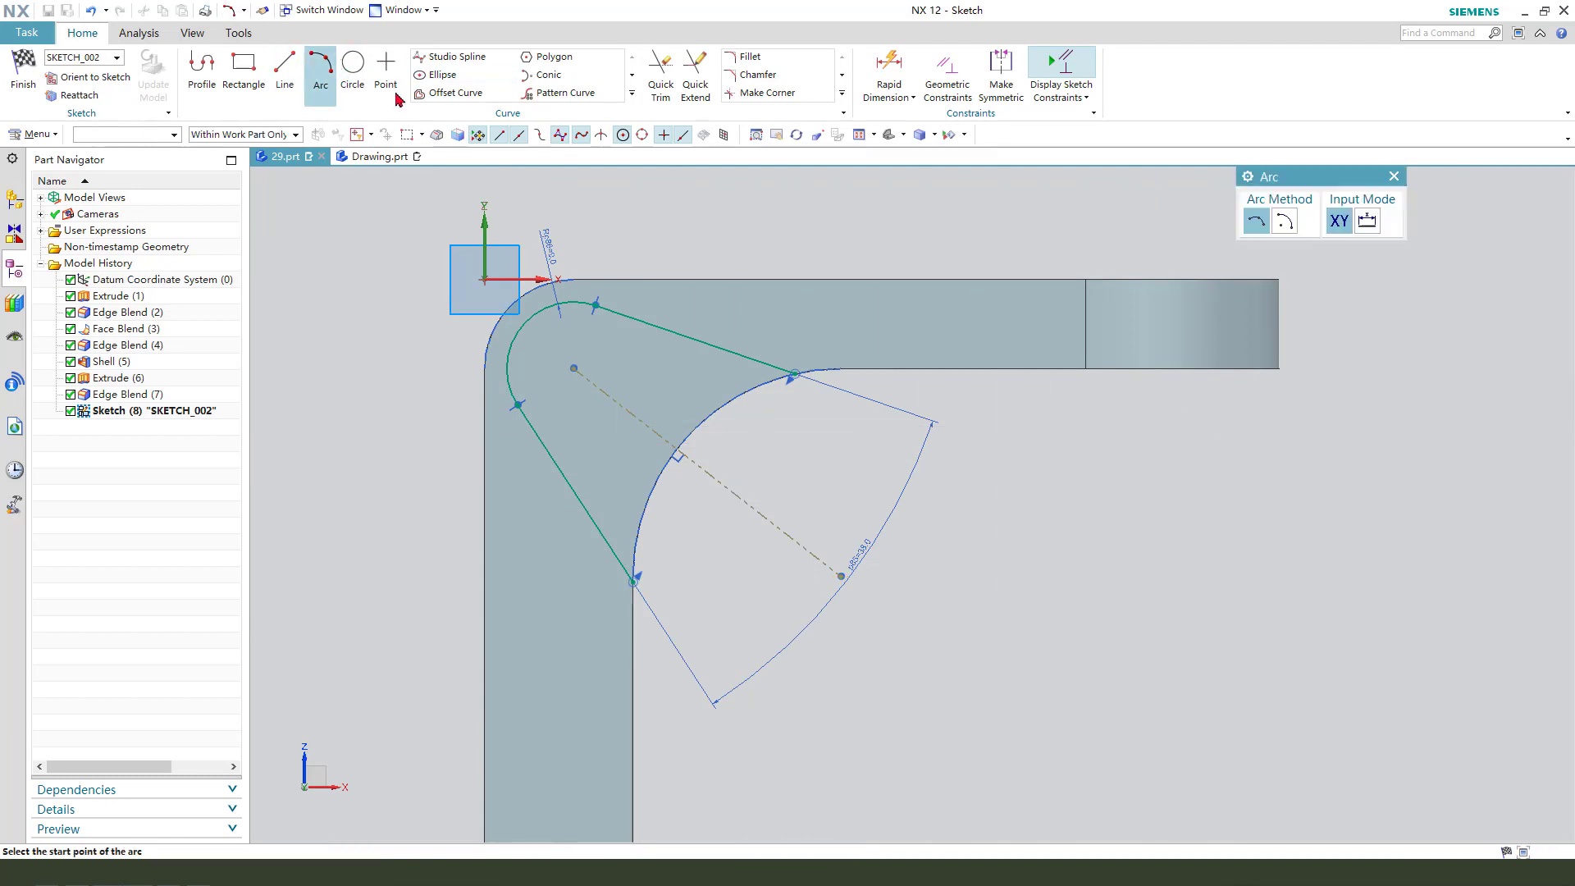
{"action": "left_click", "coordinate": [794, 375]}
{"action": "left_click", "coordinate": [633, 579]}
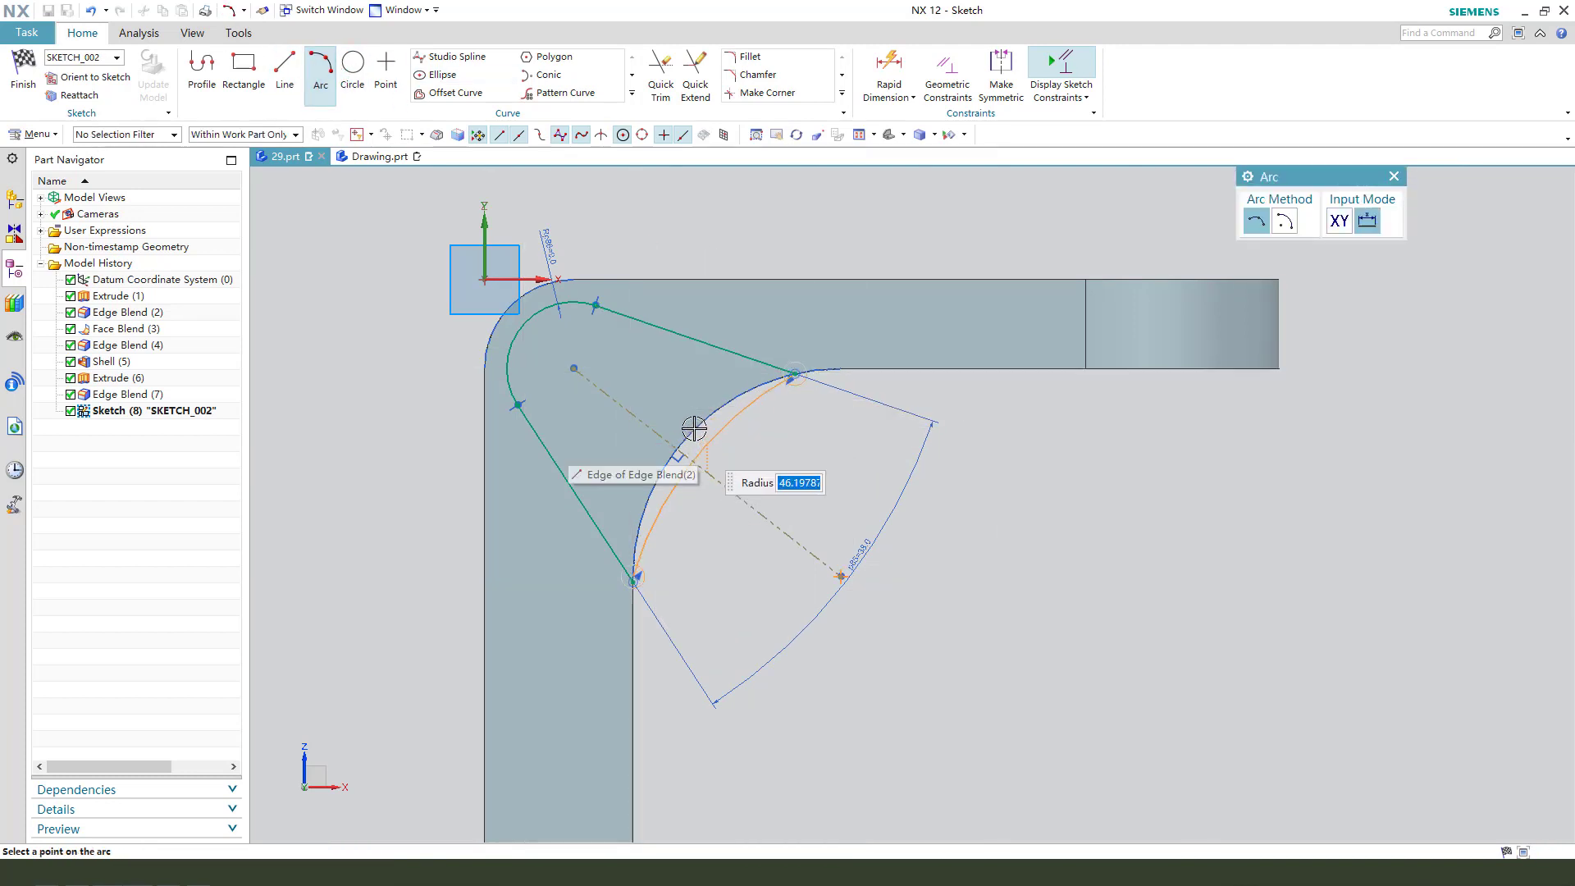
{"action": "left_click", "coordinate": [696, 425]}
{"action": "key", "text": "Escape"}
{"action": "scroll", "coordinate": [808, 467], "scroll_direction": "down", "scroll_amount": 1}
{"action": "left_click", "coordinate": [23, 67]}
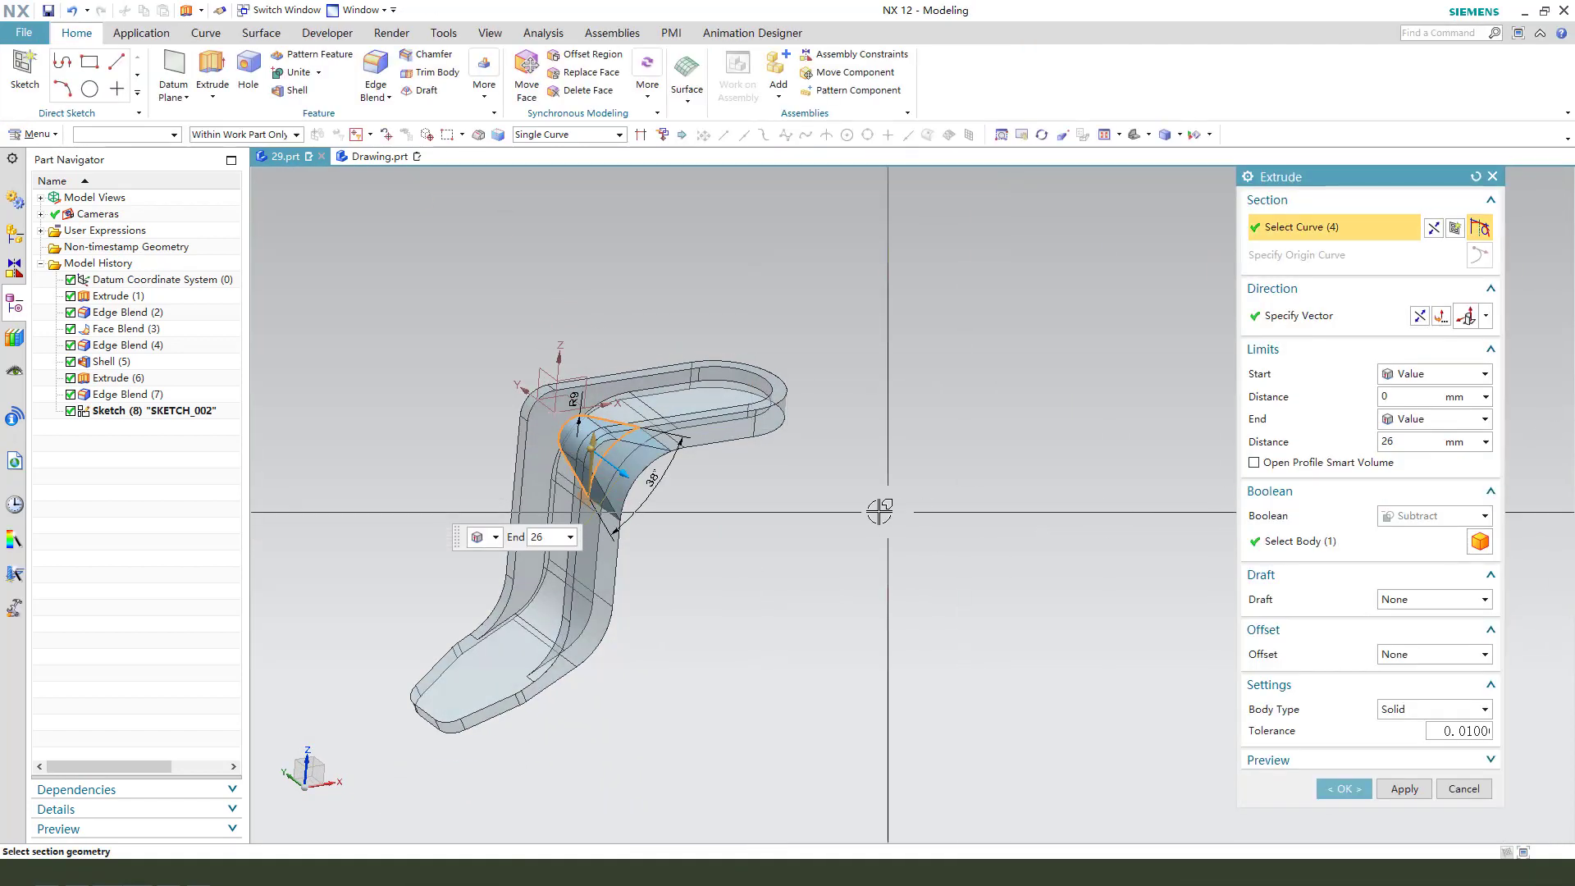
Set both the start and end limits of the extrusion to Until Next
{"action": "middle_click_drag", "start_coordinate": [883, 511], "coordinate": [921, 528]}
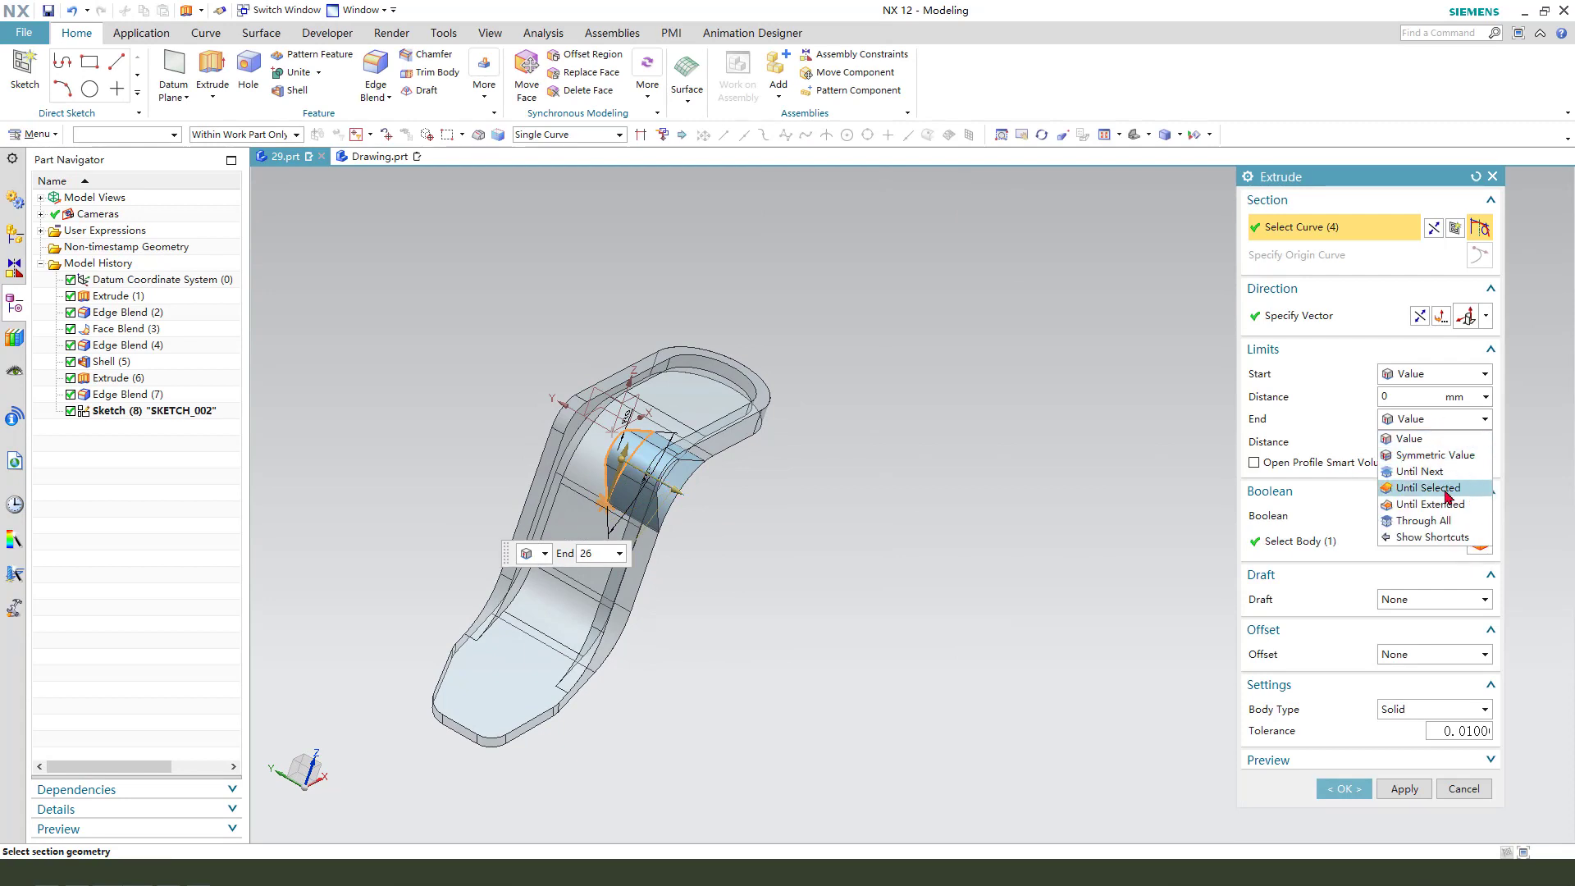
{"action": "left_click", "coordinate": [1423, 473]}
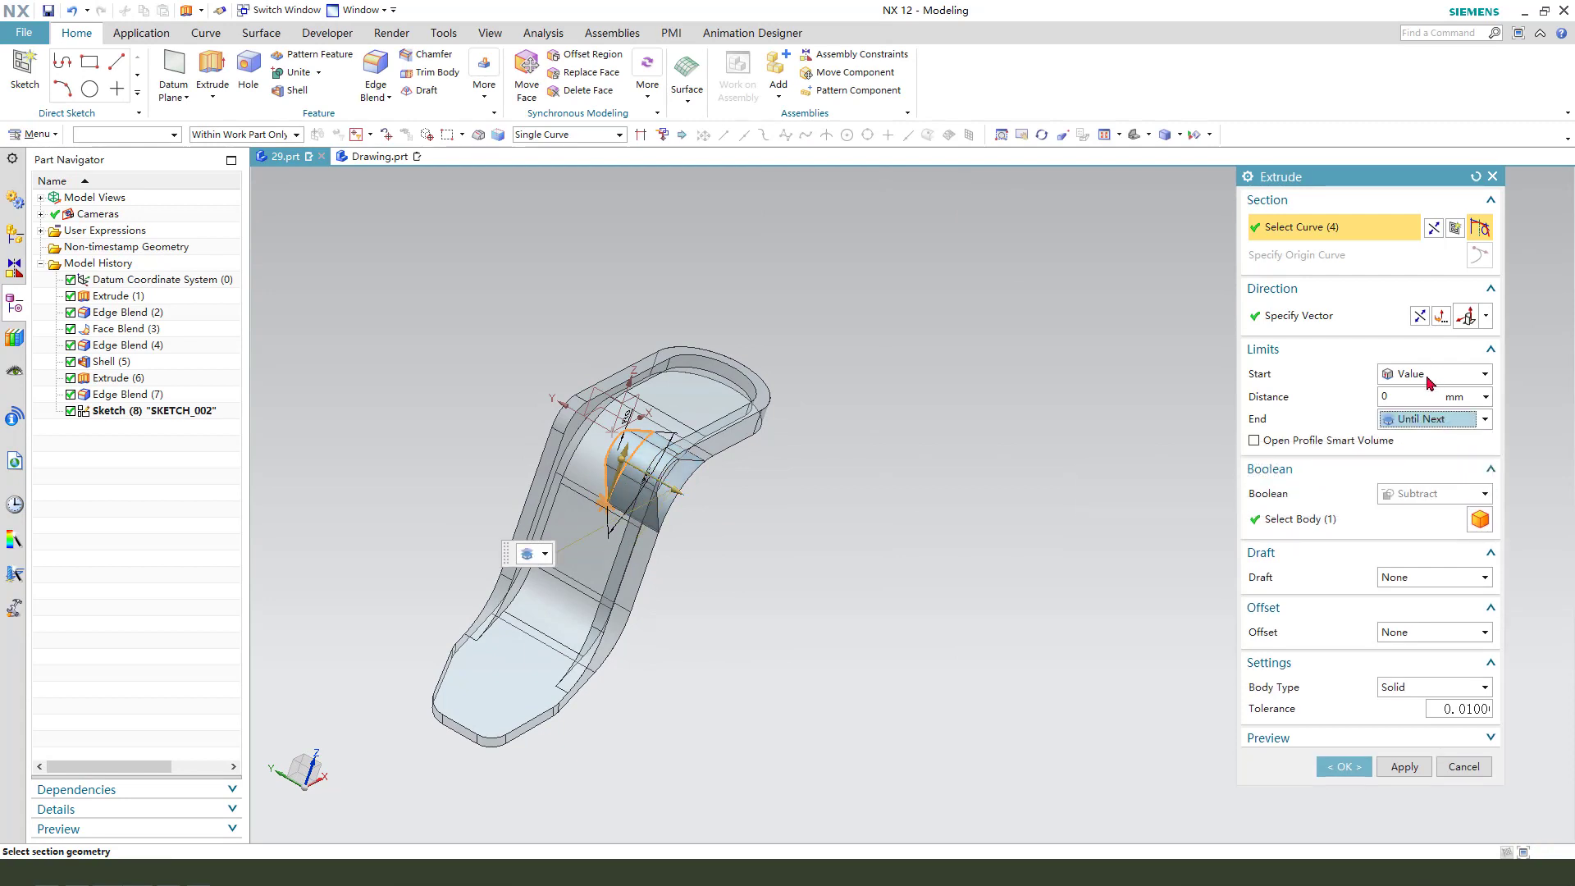
{"action": "left_click", "coordinate": [1427, 374]}
{"action": "left_click", "coordinate": [1430, 428]}
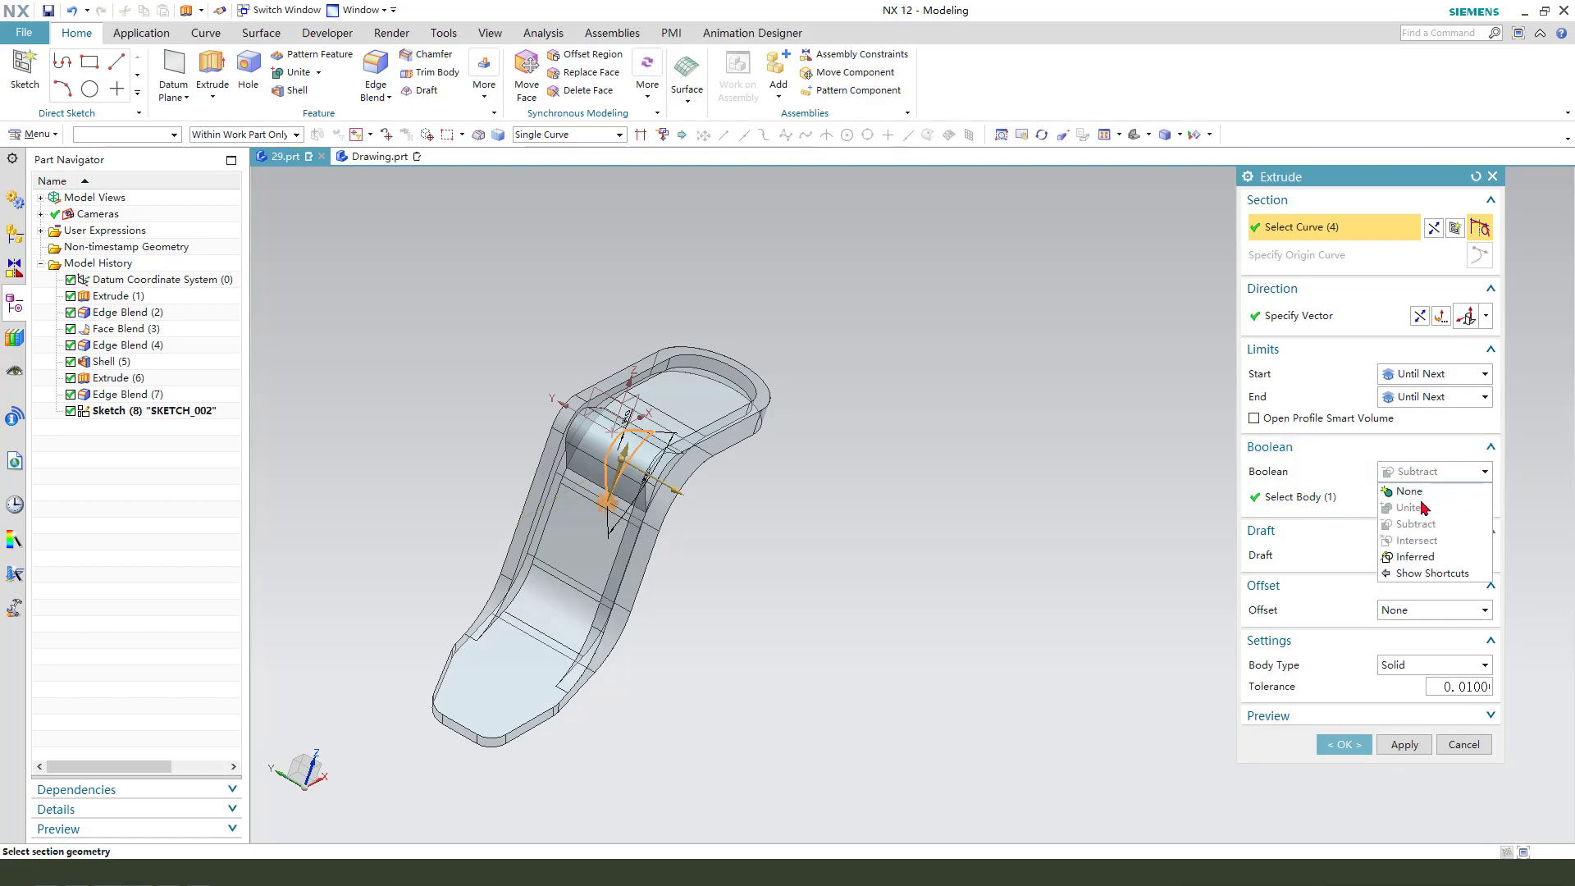
Sketch a vertical line about 0.74 mm long from the inner bend arc's lower end to the lower tangent line's end point
{"action": "scroll", "coordinate": [615, 506], "scroll_direction": "up", "scroll_amount": 10}
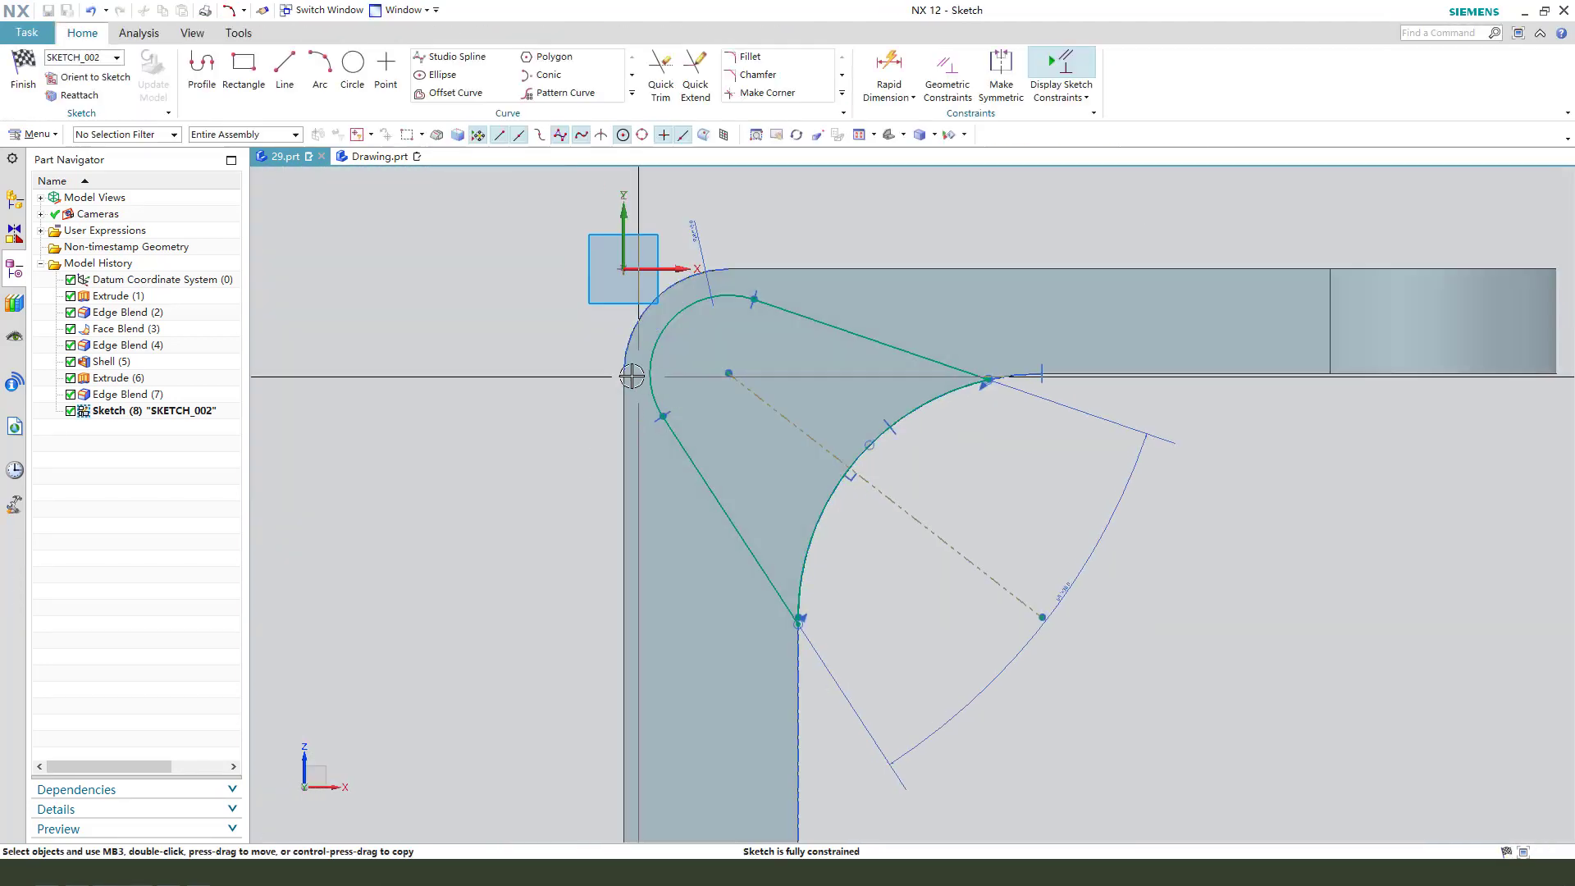
{"action": "scroll", "coordinate": [638, 454], "scroll_direction": "up", "scroll_amount": 4}
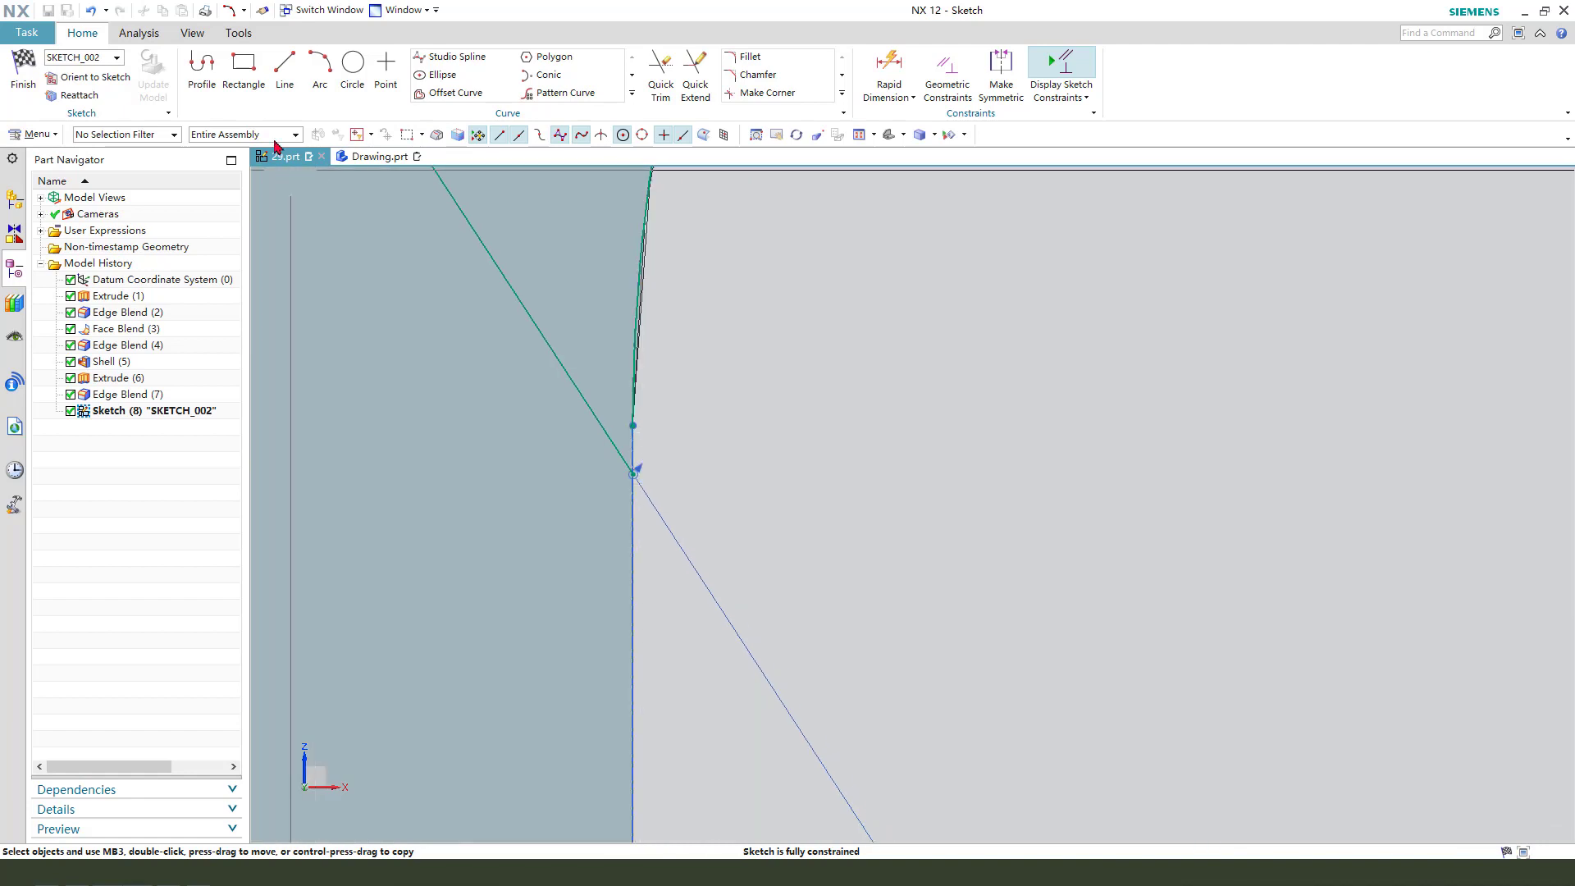
{"action": "left_click", "coordinate": [285, 79]}
{"action": "left_click", "coordinate": [632, 426]}
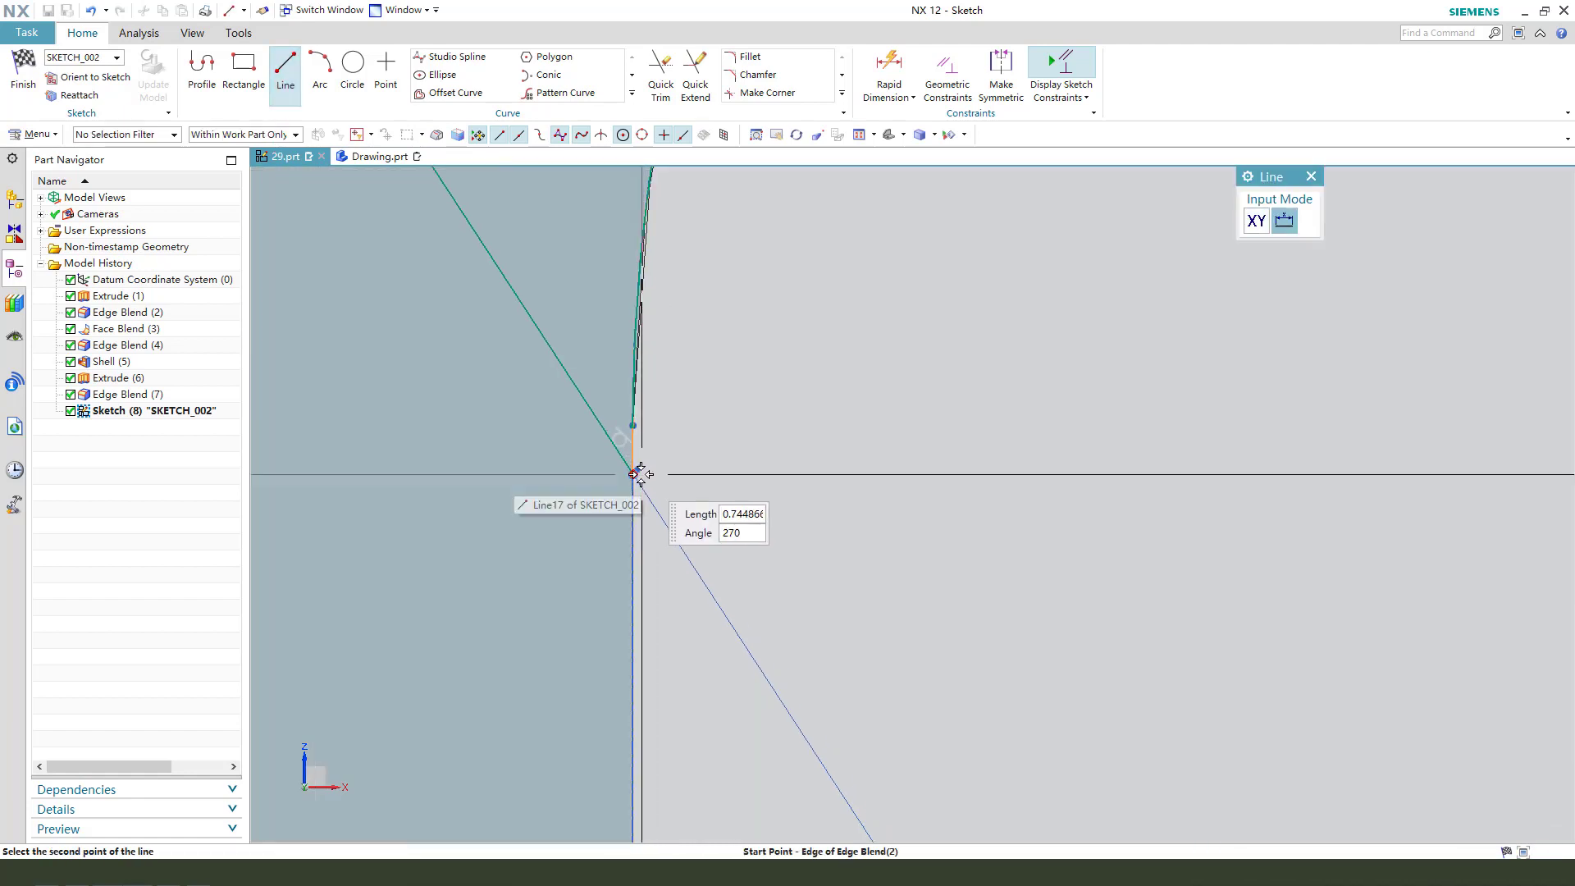
{"action": "key", "text": "Escape"}
{"action": "scroll", "coordinate": [668, 591], "scroll_direction": "down", "scroll_amount": 5}
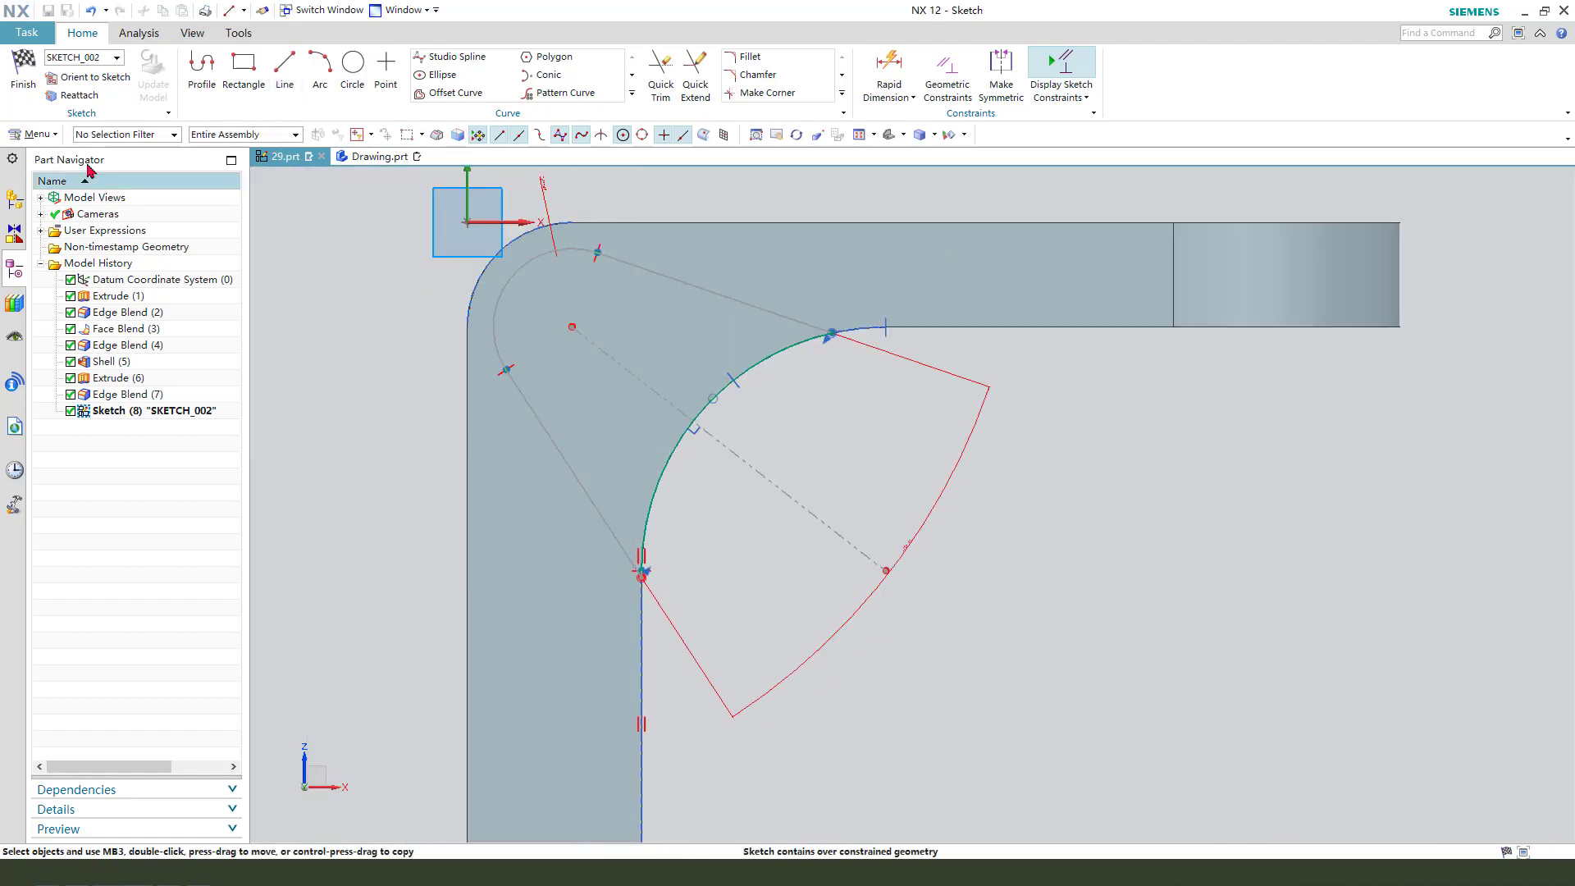
Finish the section sketch and set the extrusion's Boolean to None
{"action": "left_click", "coordinate": [23, 84]}
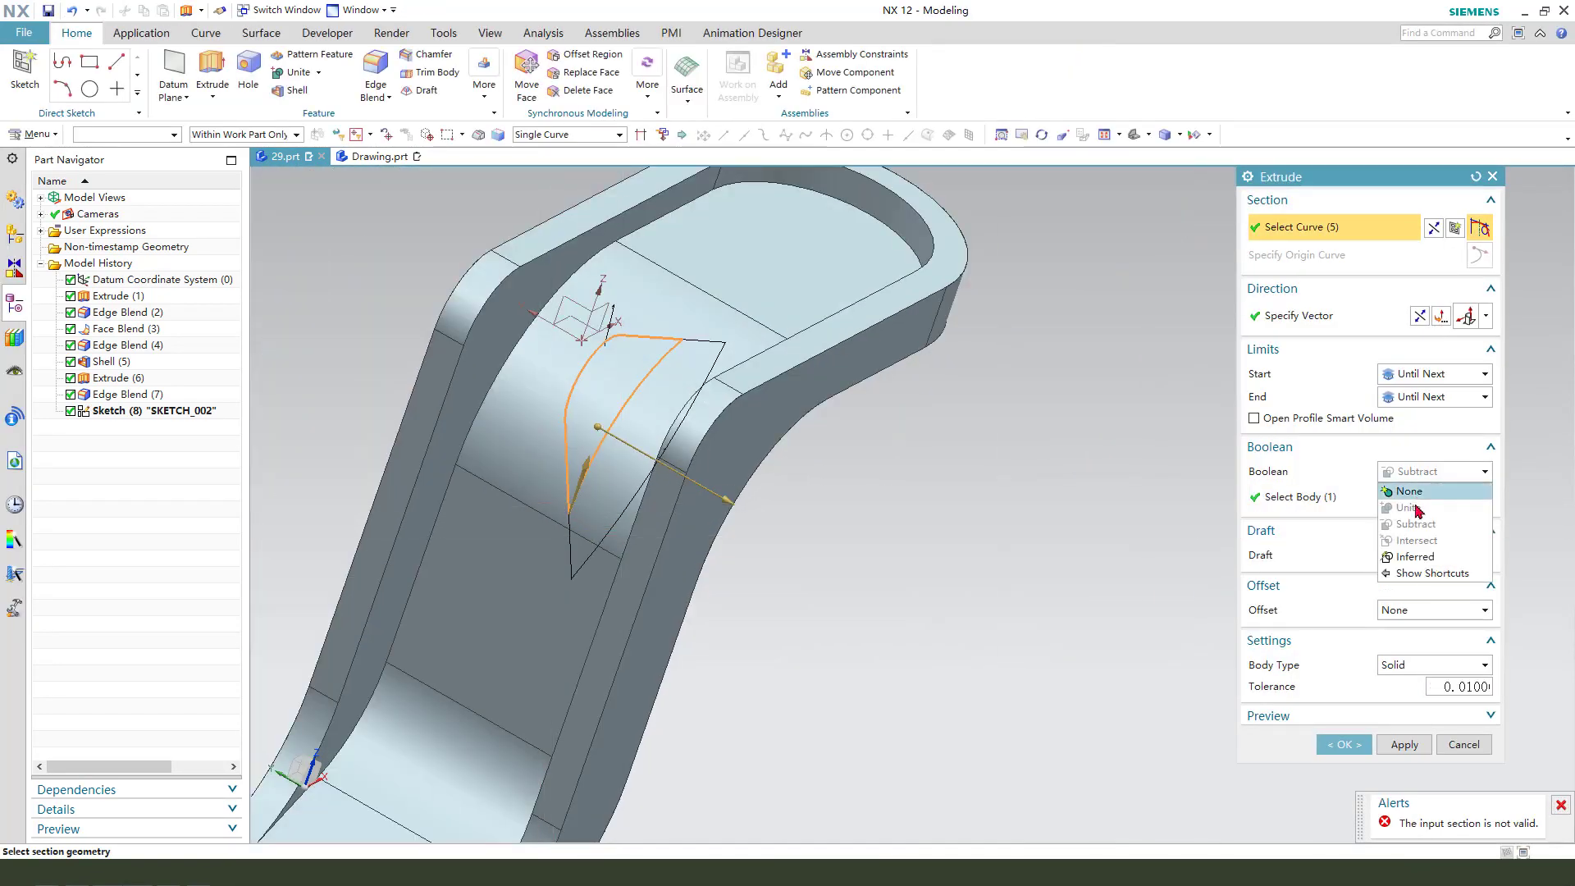
{"action": "left_click", "coordinate": [1411, 493]}
{"action": "middle_click_drag", "start_coordinate": [735, 482], "coordinate": [714, 430]}
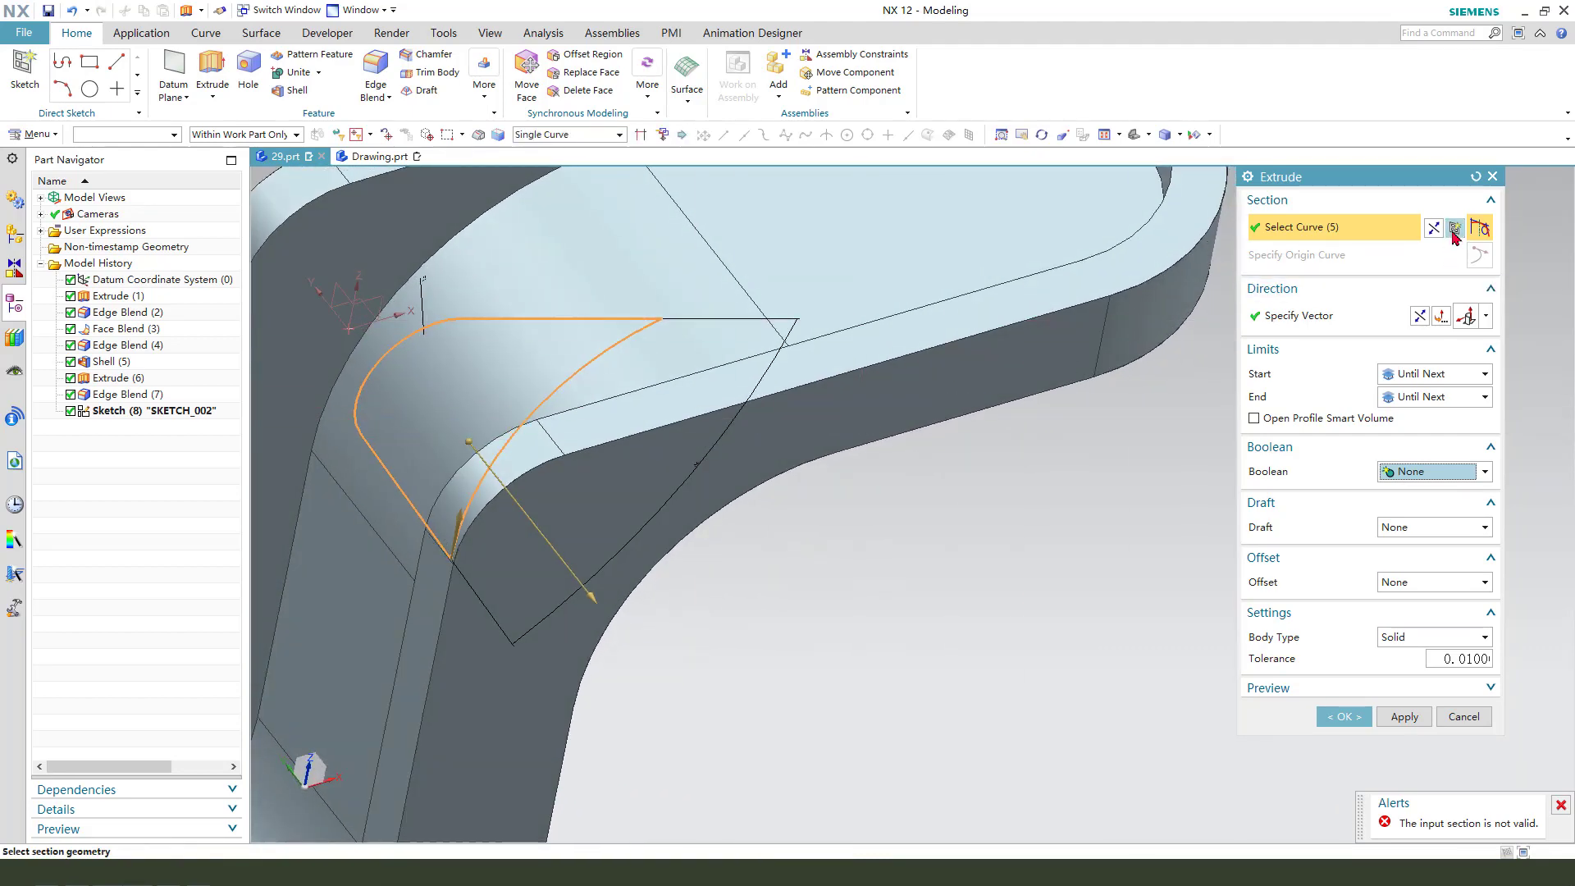
Reopen the extrusion's section sketch and delete the short vertical line at the lower end of the inner bend
{"action": "left_click", "coordinate": [1452, 231]}
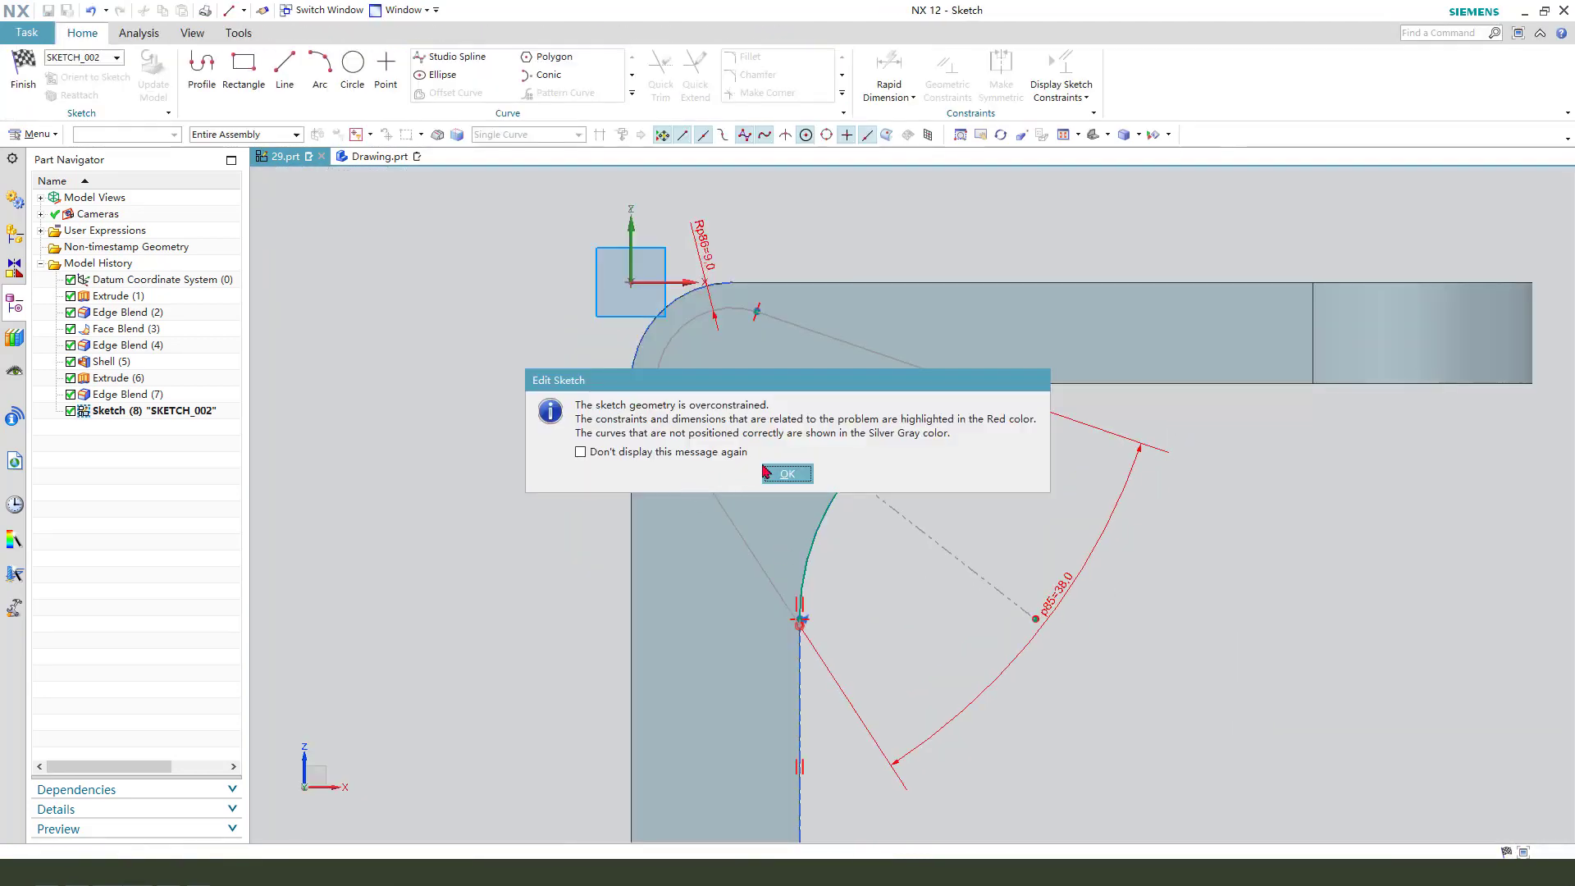
{"action": "left_click", "coordinate": [786, 474]}
{"action": "scroll", "coordinate": [829, 636], "scroll_direction": "up", "scroll_amount": 4}
{"action": "scroll", "coordinate": [770, 607], "scroll_direction": "up", "scroll_amount": 4}
{"action": "scroll", "coordinate": [714, 508], "scroll_direction": "up", "scroll_amount": 4}
{"action": "scroll", "coordinate": [665, 456], "scroll_direction": "down", "scroll_amount": 2}
{"action": "mouse_move", "coordinate": [619, 295]}
{"action": "left_mouse_down"}
{"action": "mouse_move", "coordinate": [682, 601]}
{"action": "mouse_move", "coordinate": [754, 681]}
{"action": "left_mouse_up"}
{"action": "key", "text": "Delete"}
{"action": "scroll", "coordinate": [578, 509], "scroll_direction": "down", "scroll_amount": 4}
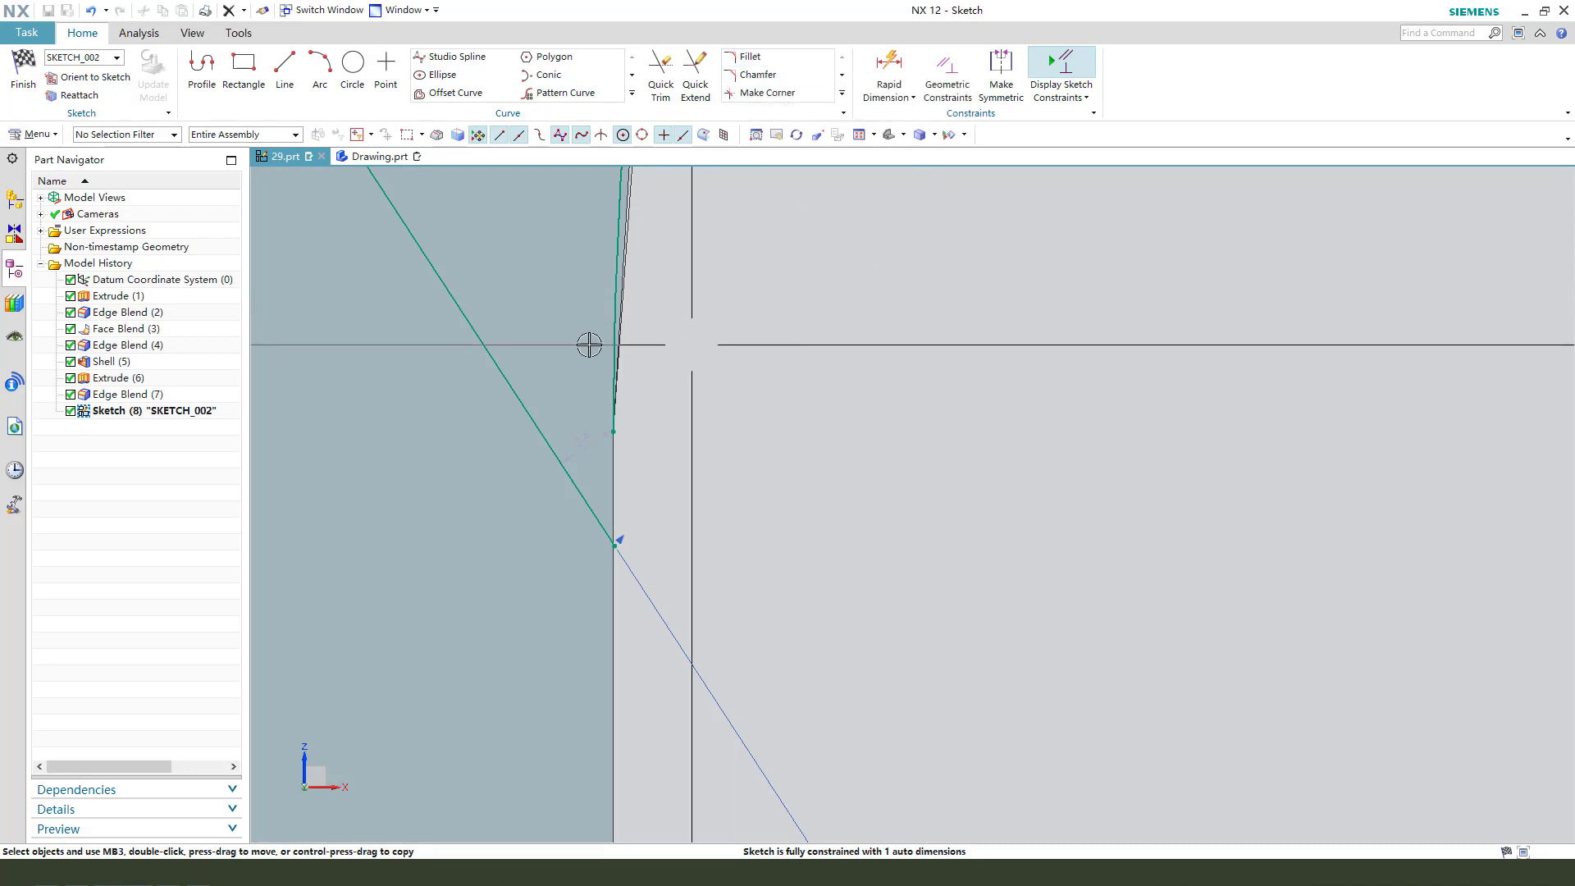
Sketch a short line from the lower tangent line's end point up to the lower end of the inner bend arc
{"action": "left_click", "coordinate": [285, 66]}
{"action": "left_click", "coordinate": [614, 543]}
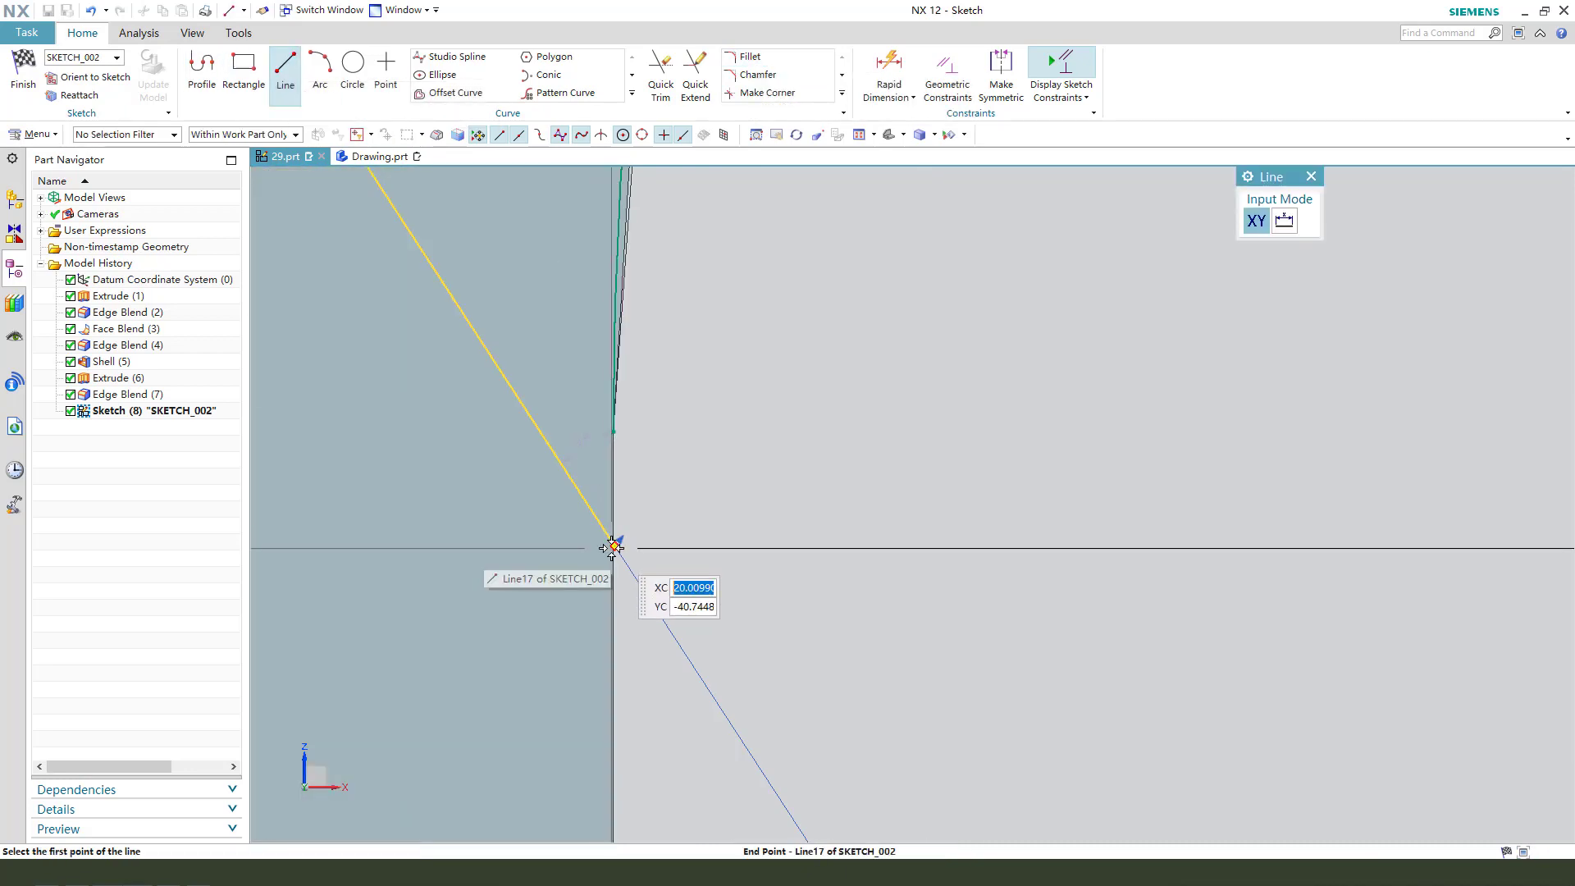
{"action": "left_click", "coordinate": [615, 433]}
{"action": "key", "text": "Escape"}
Constrain the lower tangent line's end point to lie on the vertical leg's inner edge
{"action": "left_click", "coordinate": [614, 546]}
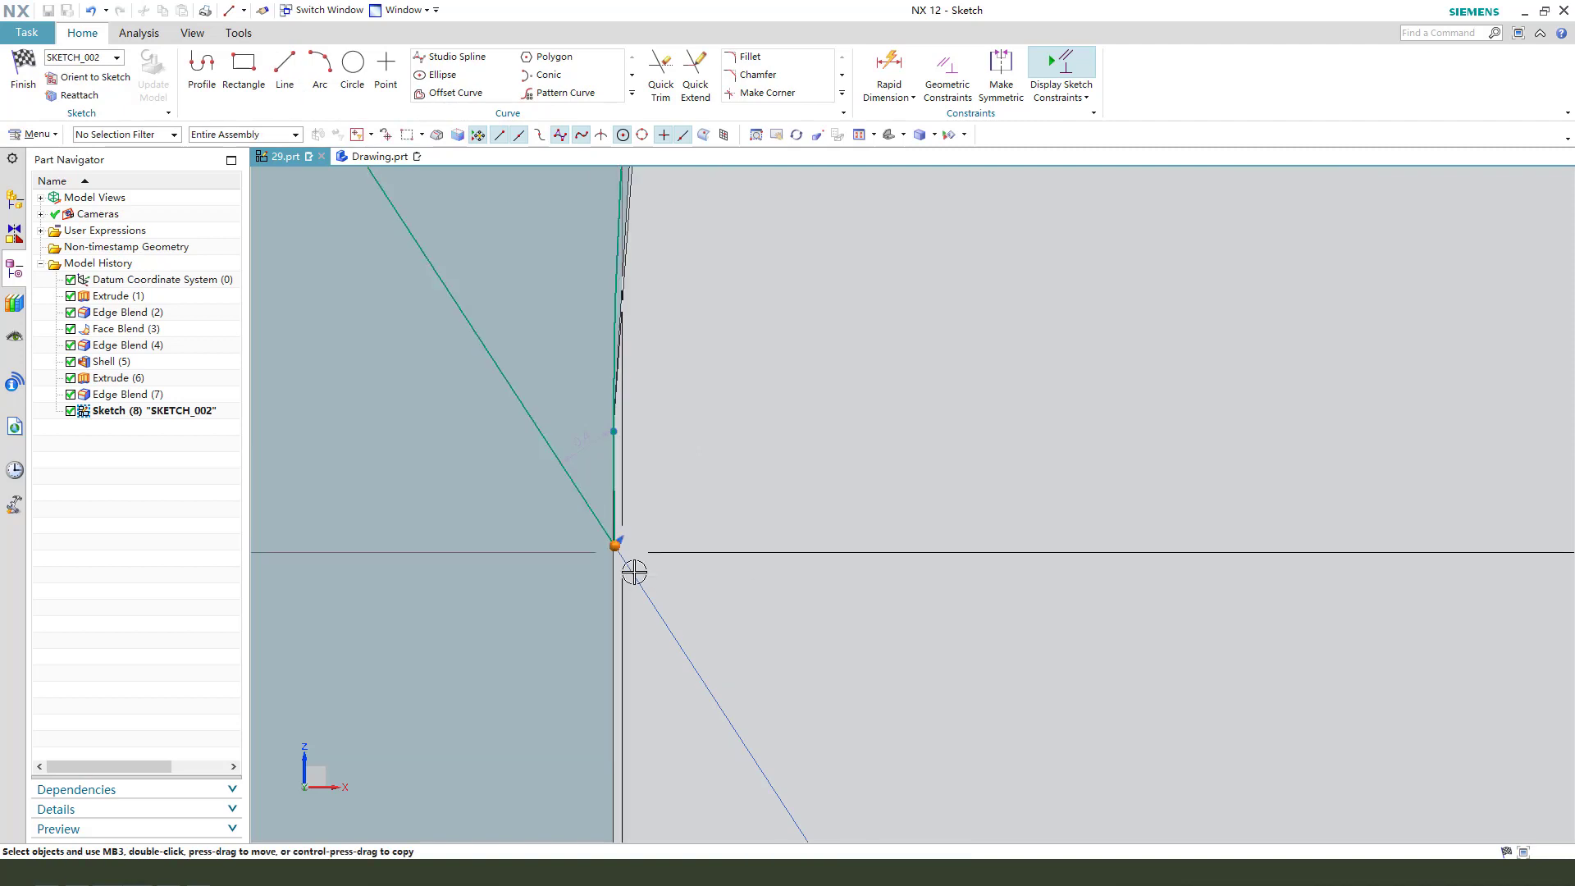
{"action": "left_click", "coordinate": [614, 611]}
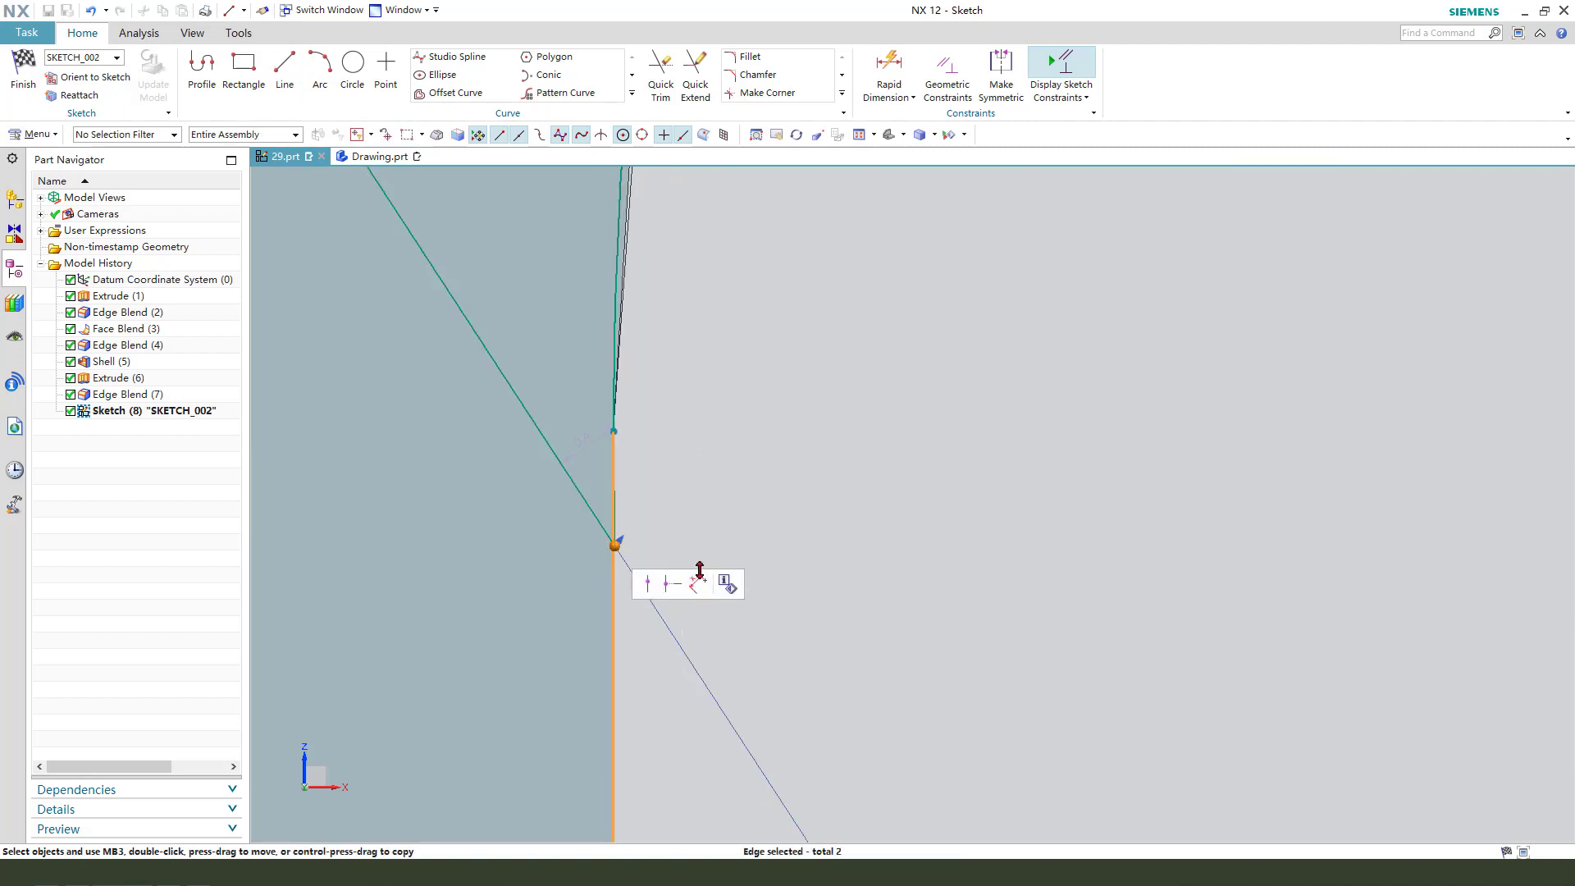
{"action": "left_click", "coordinate": [648, 584]}
{"action": "scroll", "coordinate": [639, 547], "scroll_direction": "up", "scroll_amount": 3}
{"action": "mouse_move", "coordinate": [639, 547]}
{"action": "left_mouse_down"}
{"action": "mouse_move", "coordinate": [742, 446]}
{"action": "mouse_move", "coordinate": [945, 426]}
{"action": "mouse_move", "coordinate": [829, 591]}
{"action": "mouse_move", "coordinate": [630, 490]}
{"action": "left_mouse_up"}
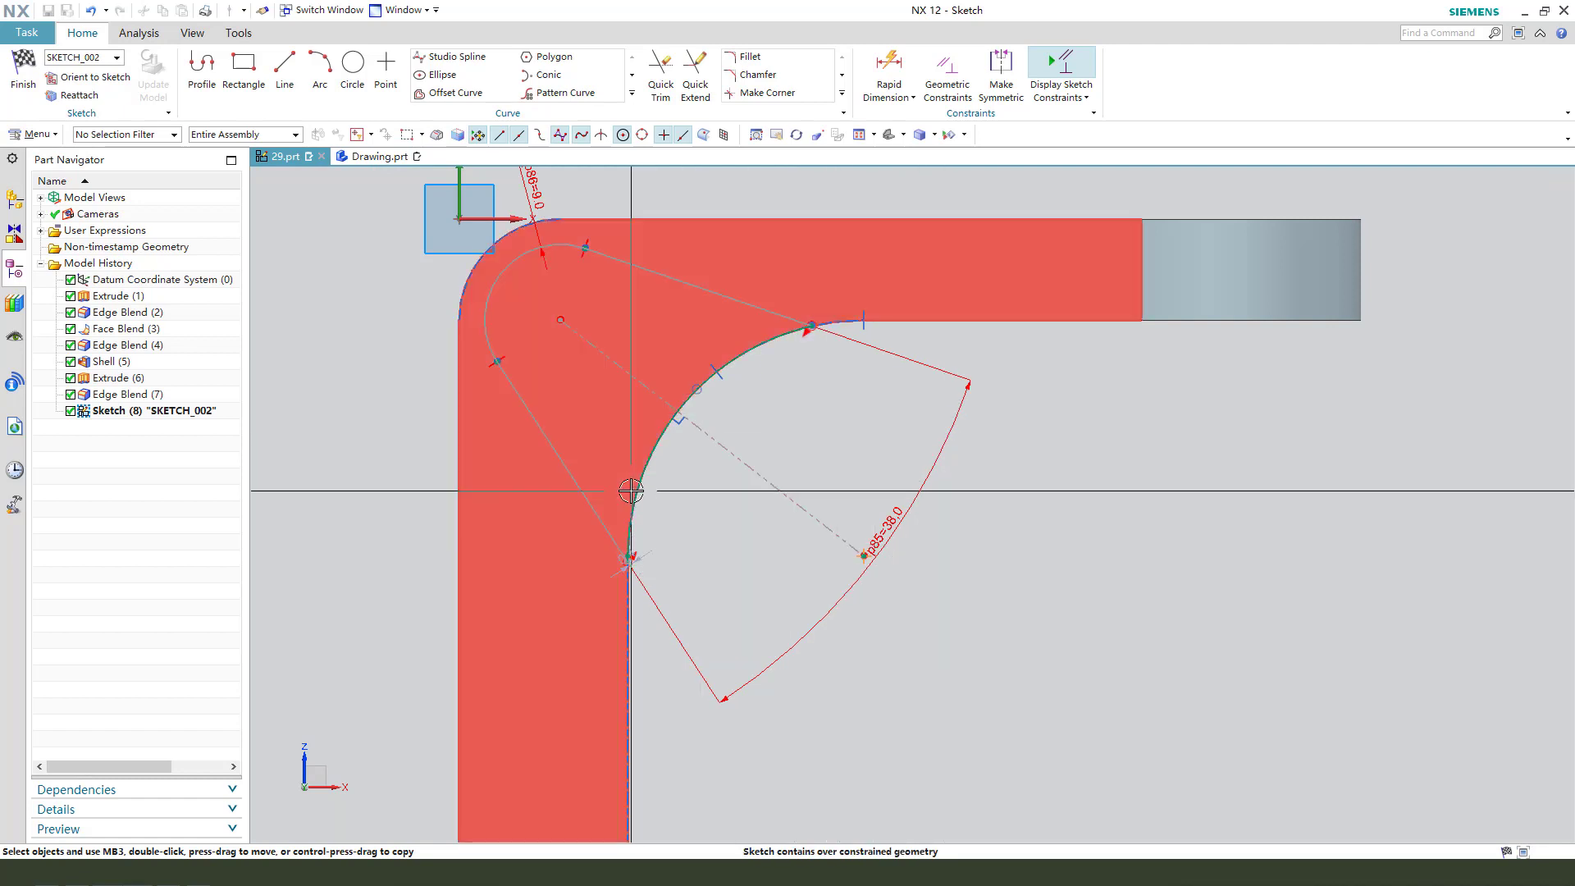
Delete the short line at the lower end of the inner bend arc and the constraint holding the lower tangent line's end point
{"action": "scroll", "coordinate": [656, 589], "scroll_direction": "down", "scroll_amount": 3}
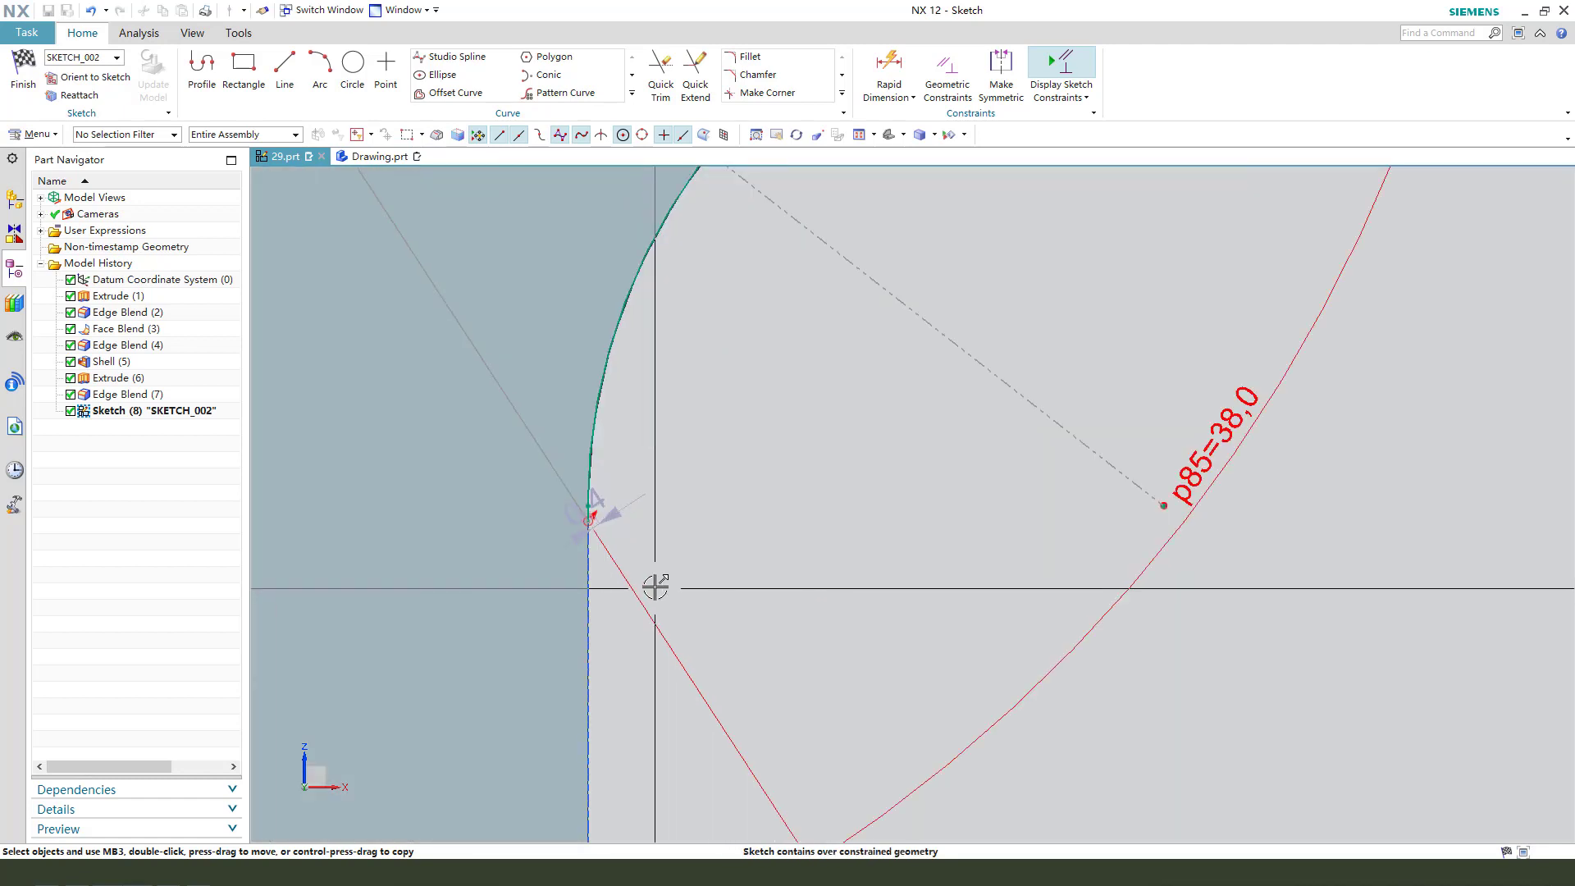
{"action": "scroll", "coordinate": [584, 530], "scroll_direction": "down", "scroll_amount": 5}
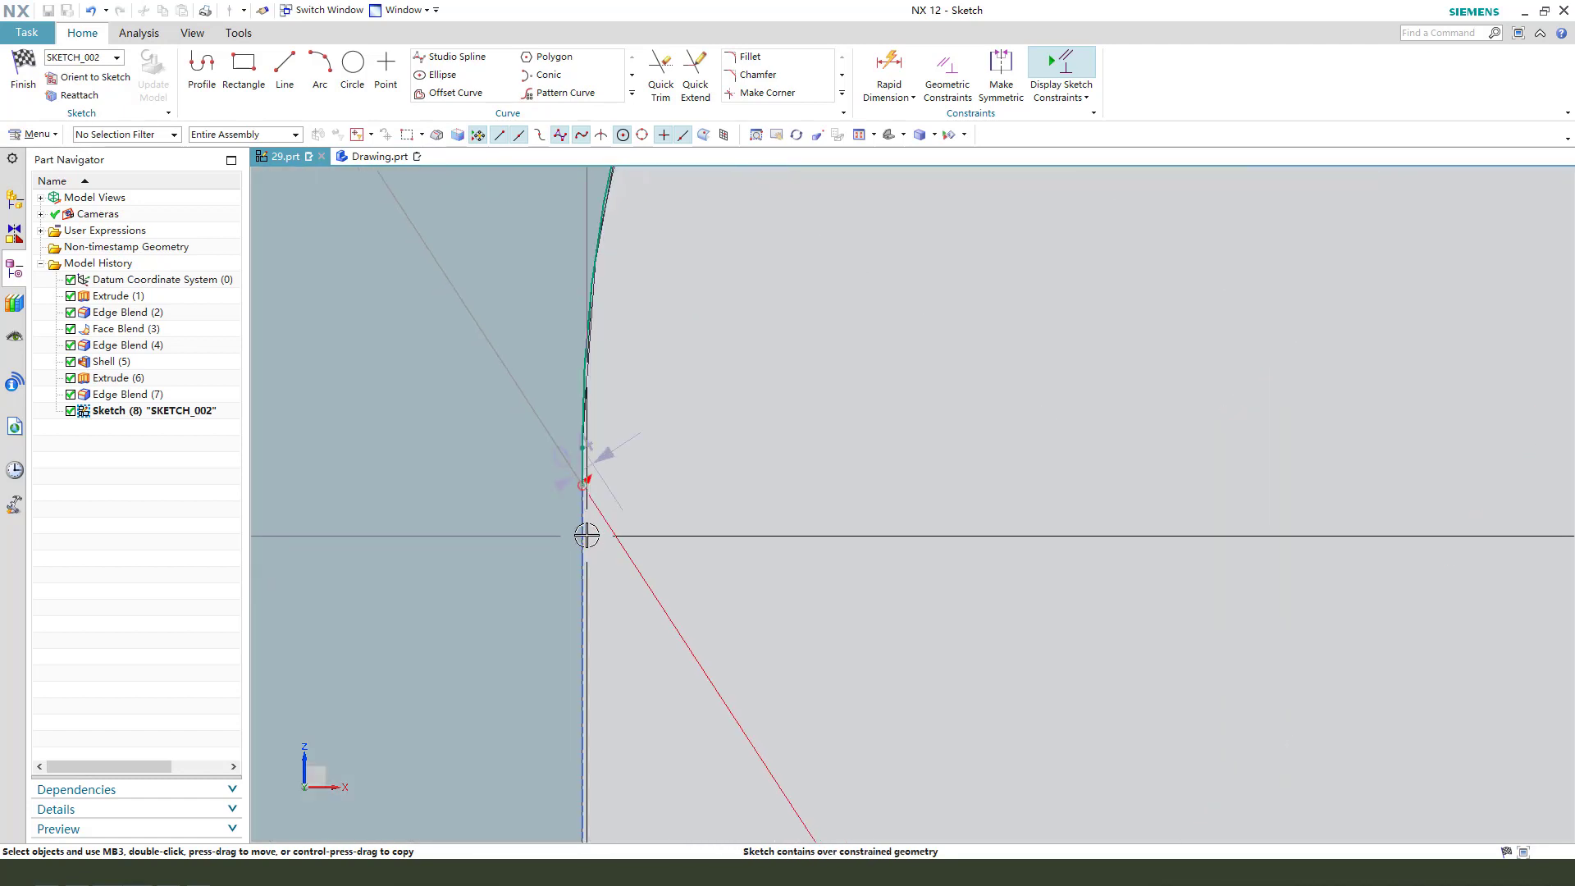
{"action": "left_click", "coordinate": [582, 324]}
{"action": "key", "text": "Delete"}
{"action": "scroll", "coordinate": [643, 440], "scroll_direction": "up", "scroll_amount": 4}
{"action": "scroll", "coordinate": [636, 439], "scroll_direction": "down", "scroll_amount": 2}
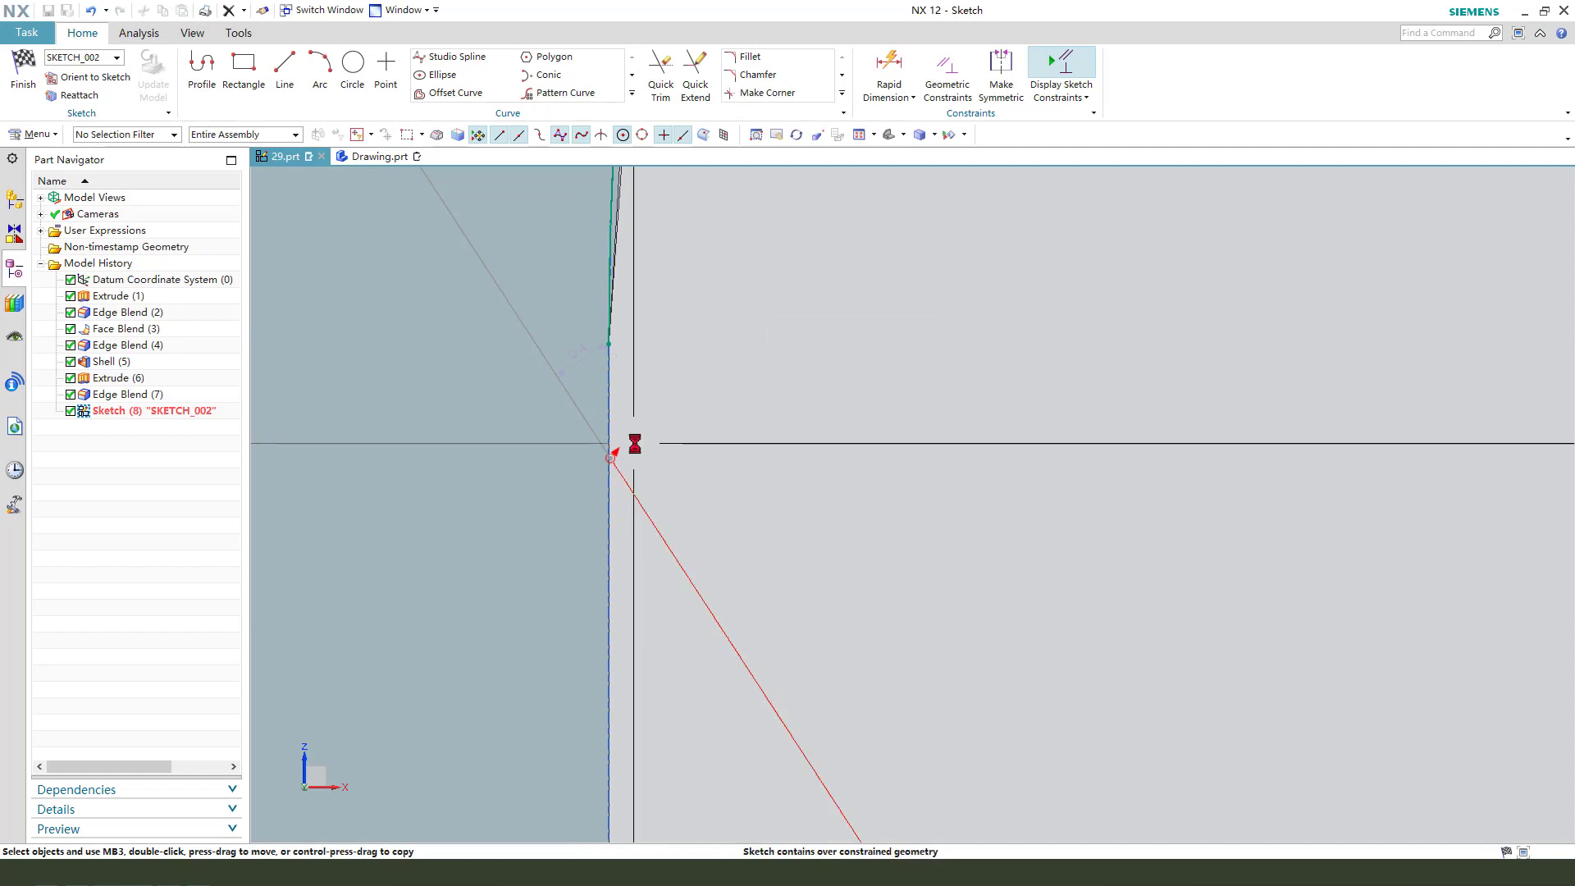
{"action": "left_click", "coordinate": [633, 443]}
{"action": "left_click", "coordinate": [621, 453]}
{"action": "key", "text": "Delete"}
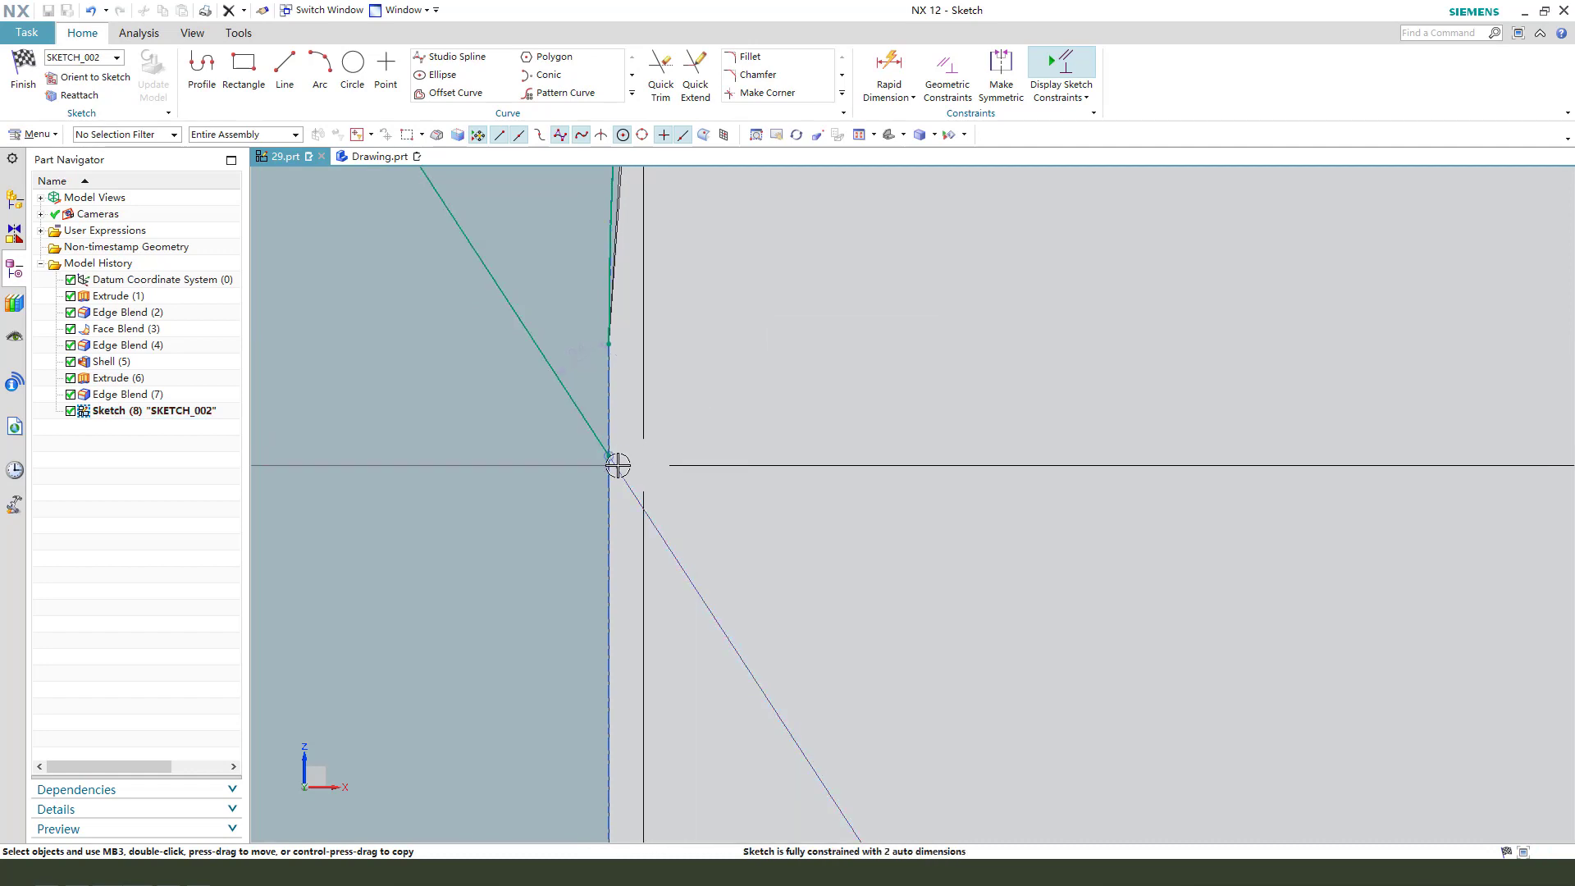
Sketch a horizontal line from the bend arc's lower end across the lower tangent line and trim both overhanging ends
{"action": "left_click", "coordinate": [285, 71]}
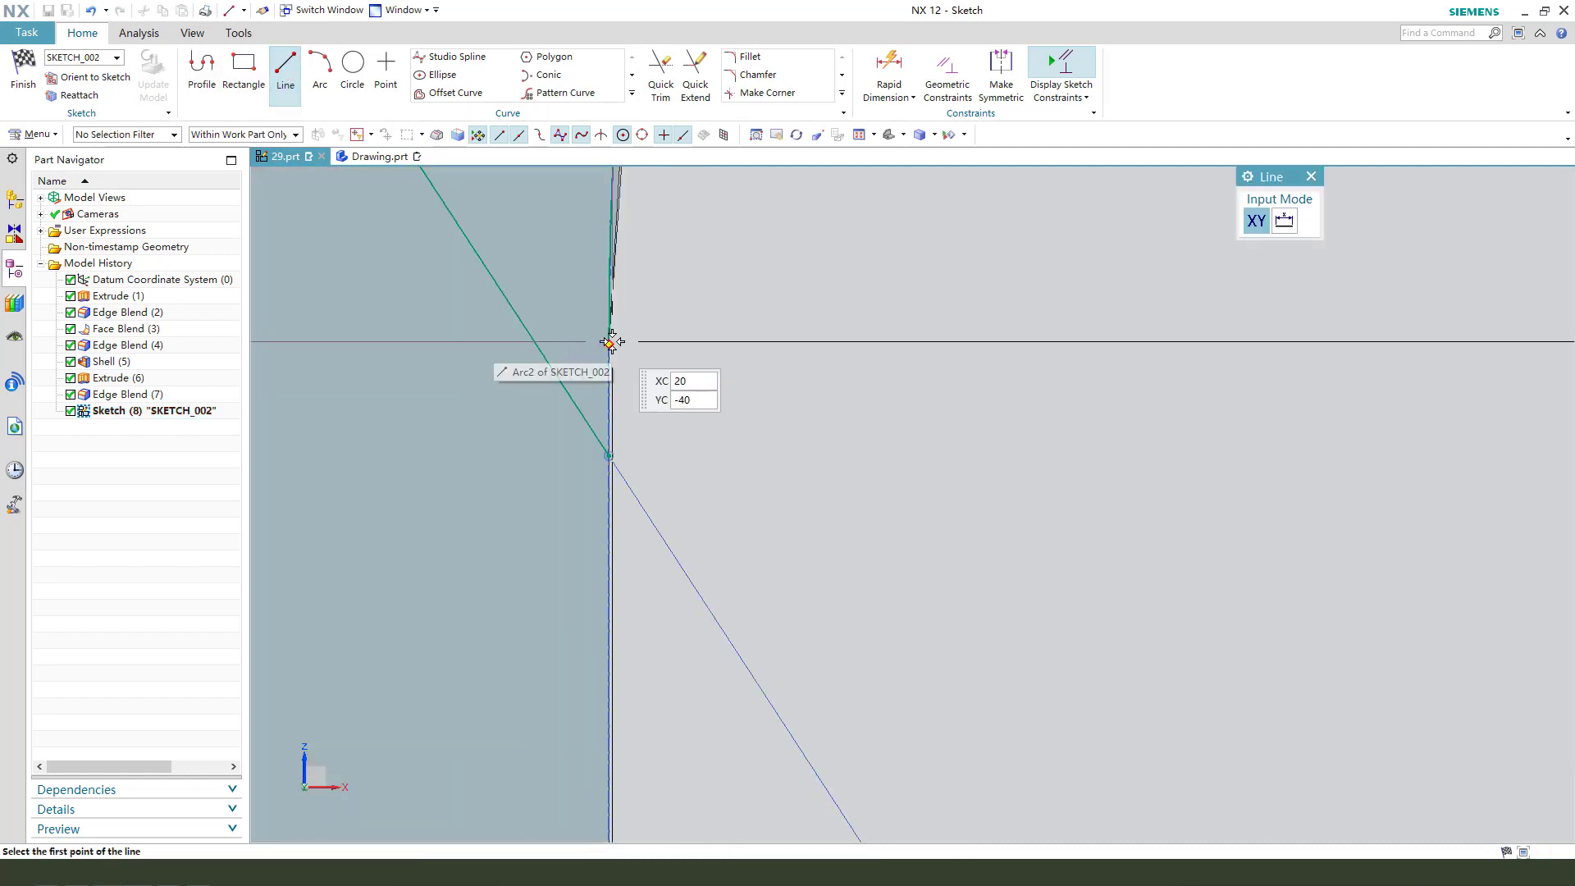
{"action": "left_click", "coordinate": [432, 338]}
{"action": "key", "text": "Escape"}
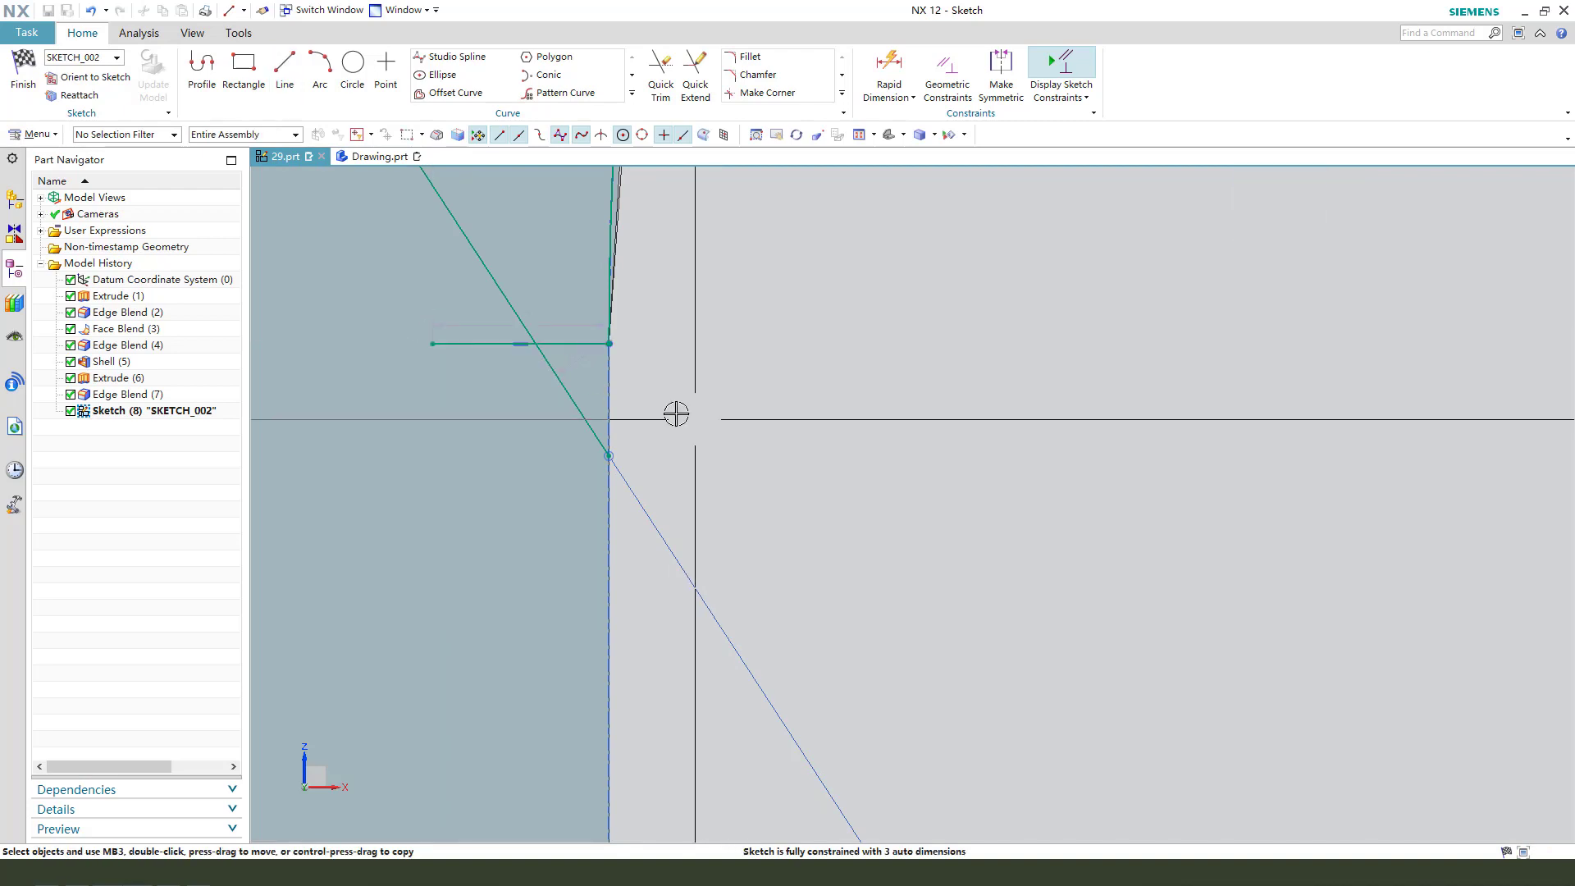
{"action": "key", "text": "t"}
{"action": "left_click", "coordinate": [481, 344]}
{"action": "left_click", "coordinate": [566, 388]}
{"action": "key", "text": "Escape"}
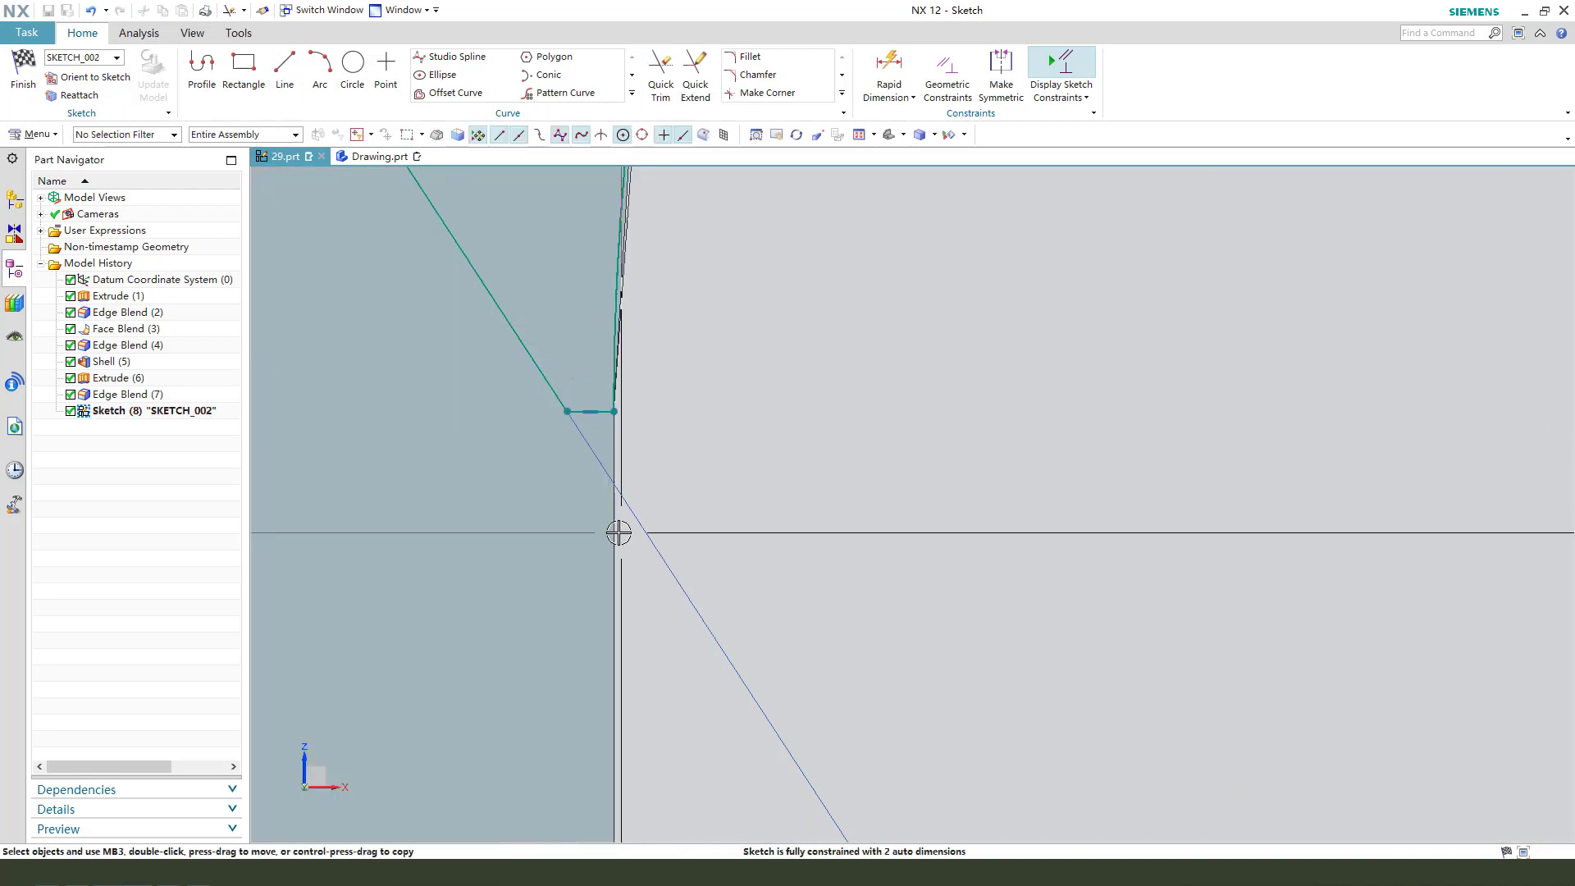
Finish the section sketch and complete the rib extrusion with its Boolean set to Unite
{"action": "scroll", "coordinate": [639, 532], "scroll_direction": "down", "scroll_amount": 11}
{"action": "left_click", "coordinate": [25, 74]}
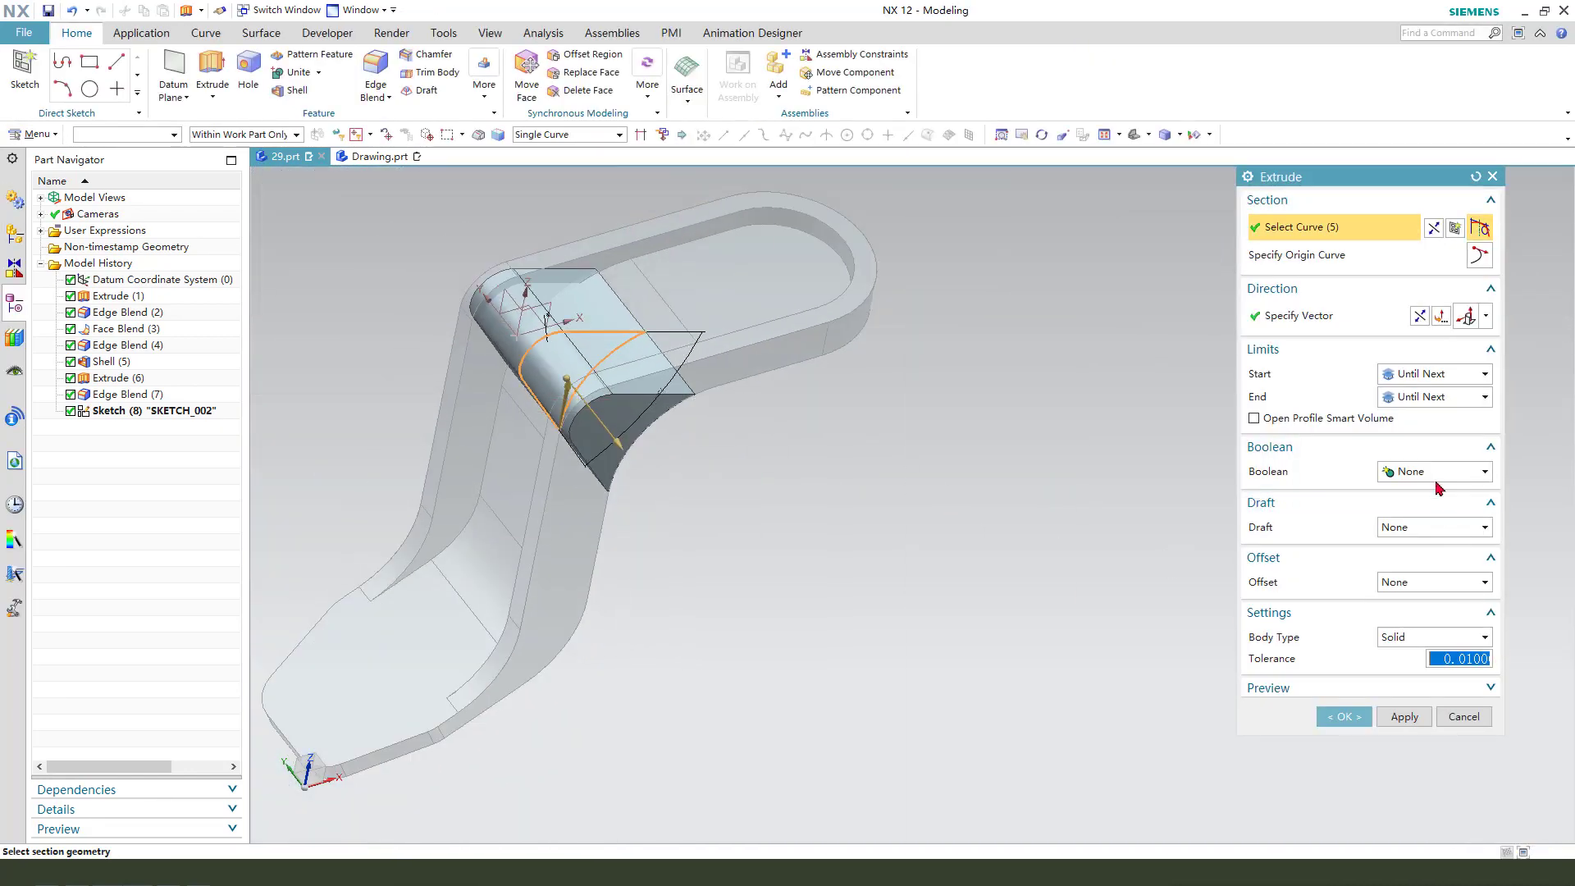
{"action": "left_click", "coordinate": [1439, 474]}
{"action": "left_click", "coordinate": [1415, 508]}
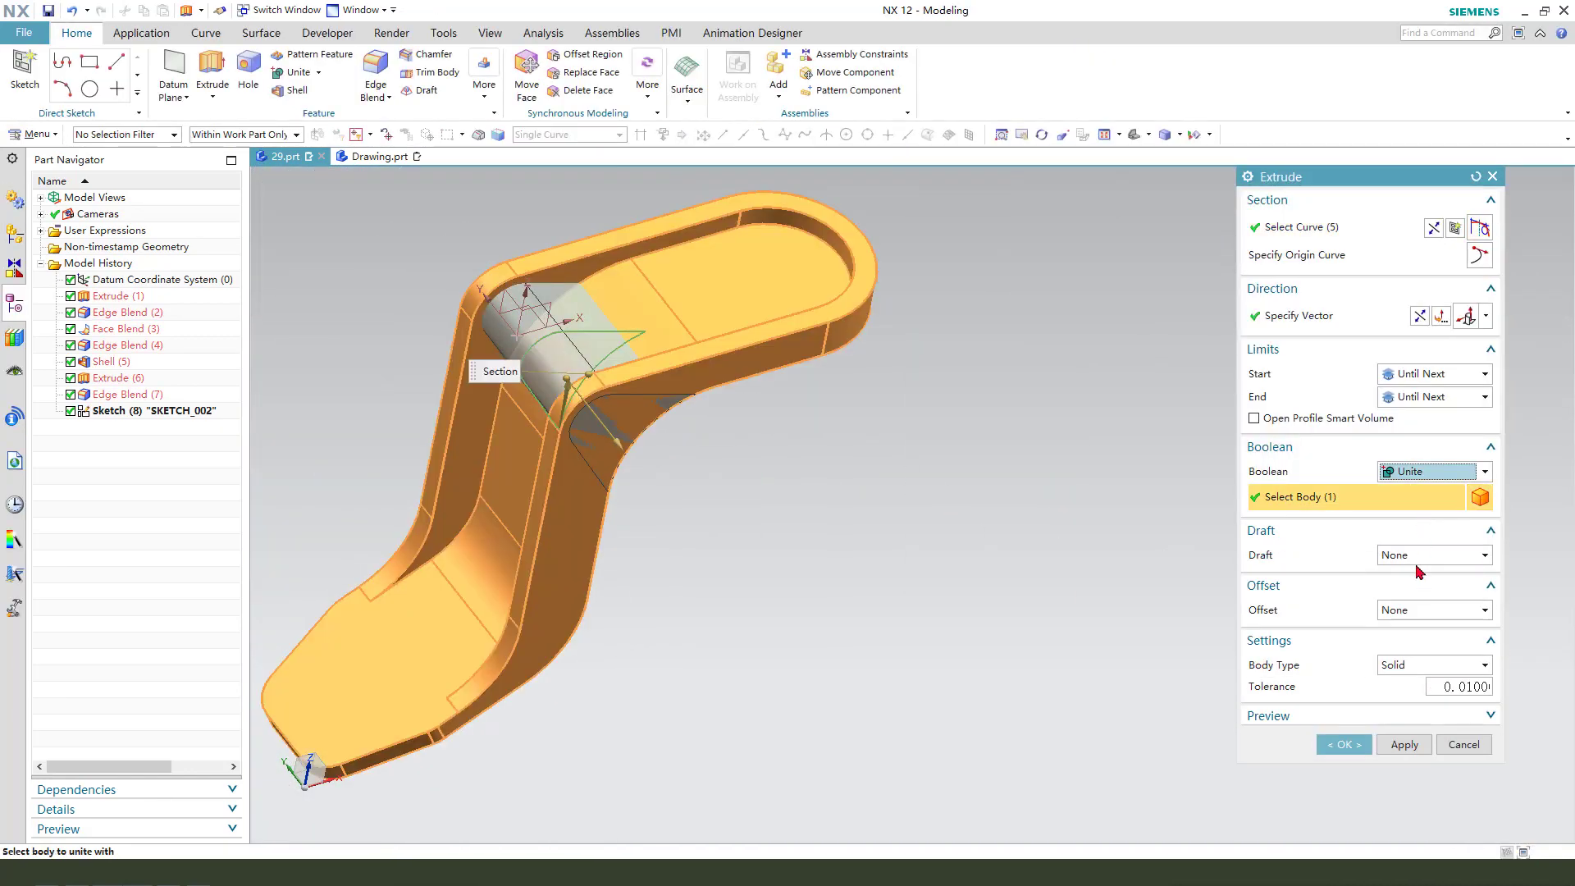
{"action": "left_click", "coordinate": [1352, 744]}
{"action": "middle_click_drag", "start_coordinate": [829, 537], "coordinate": [828, 501]}
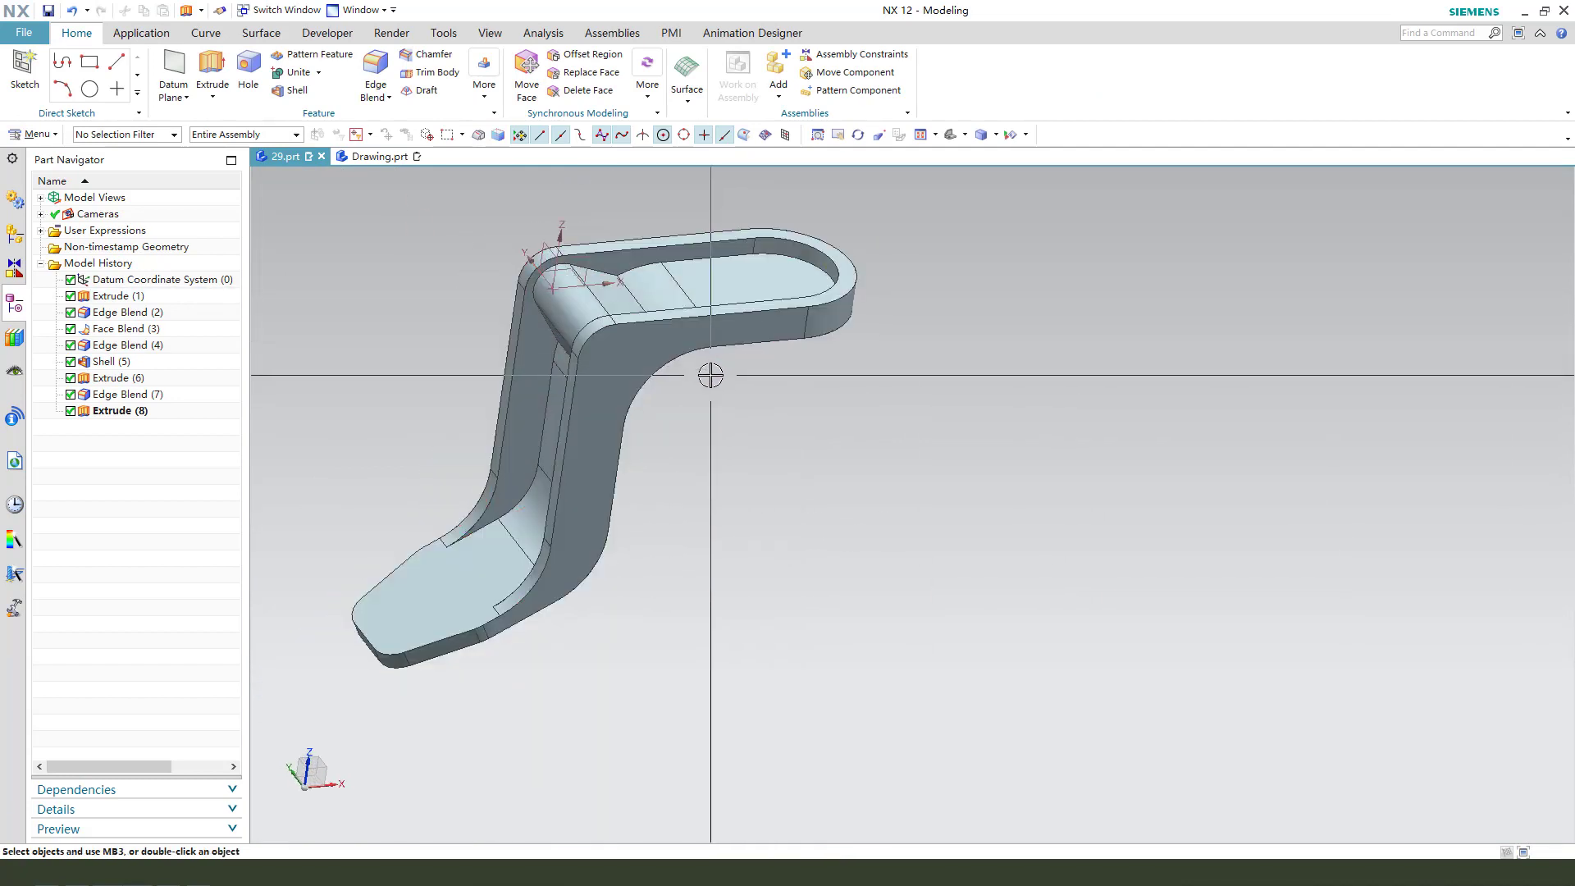
Check the lower arm in Drawing.prt and start a new sketch on the XZ datum plane in 29.prt
{"action": "scroll", "coordinate": [593, 370], "scroll_direction": "down", "scroll_amount": 2}
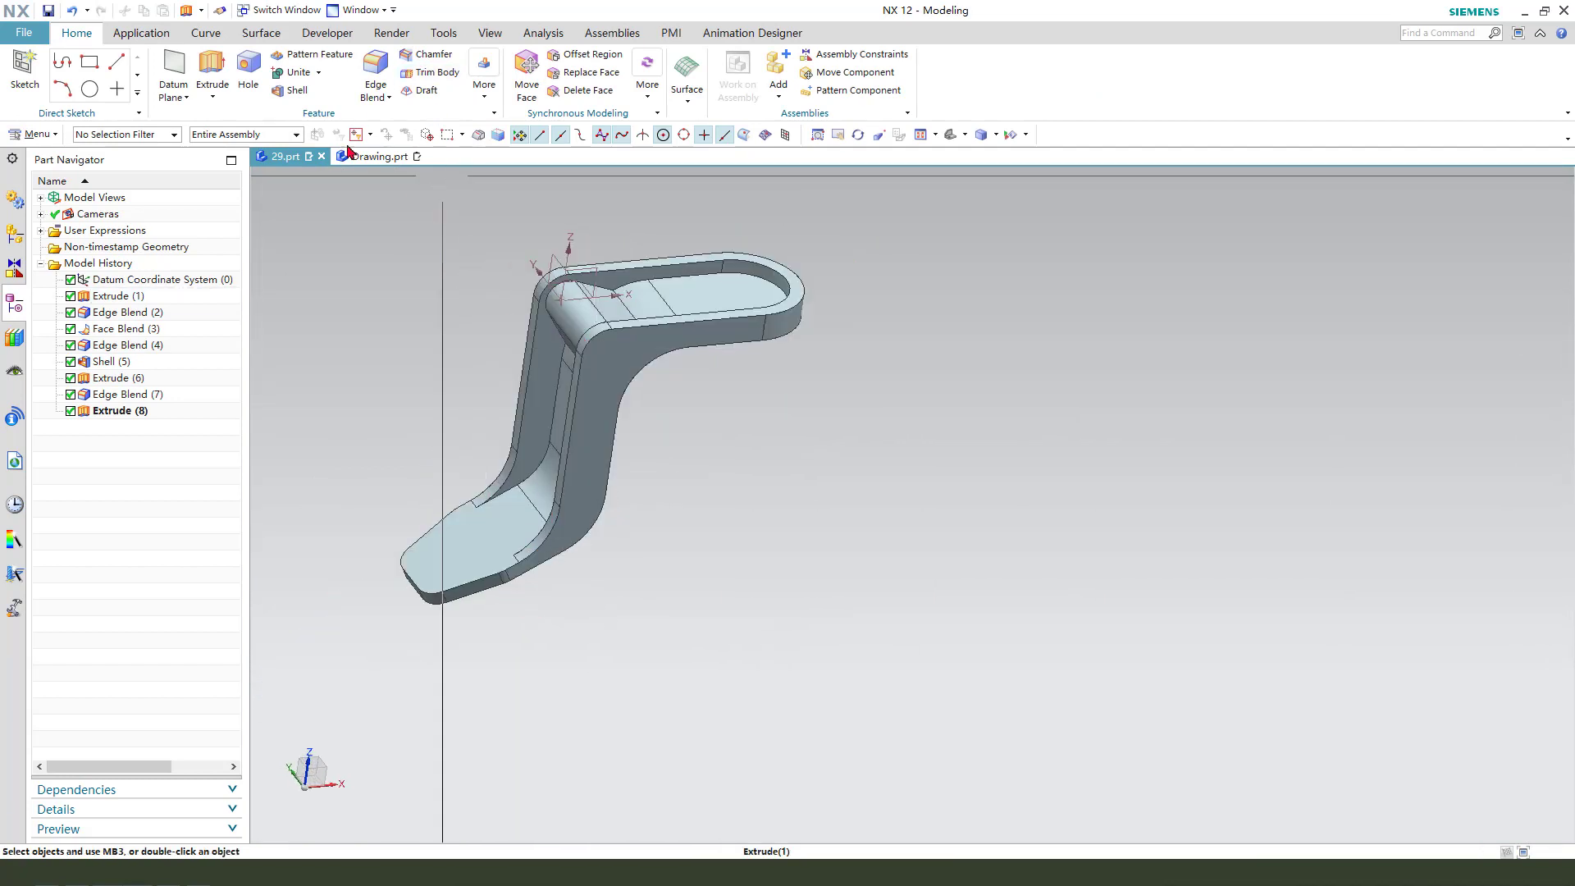
{"action": "left_click", "coordinate": [376, 156]}
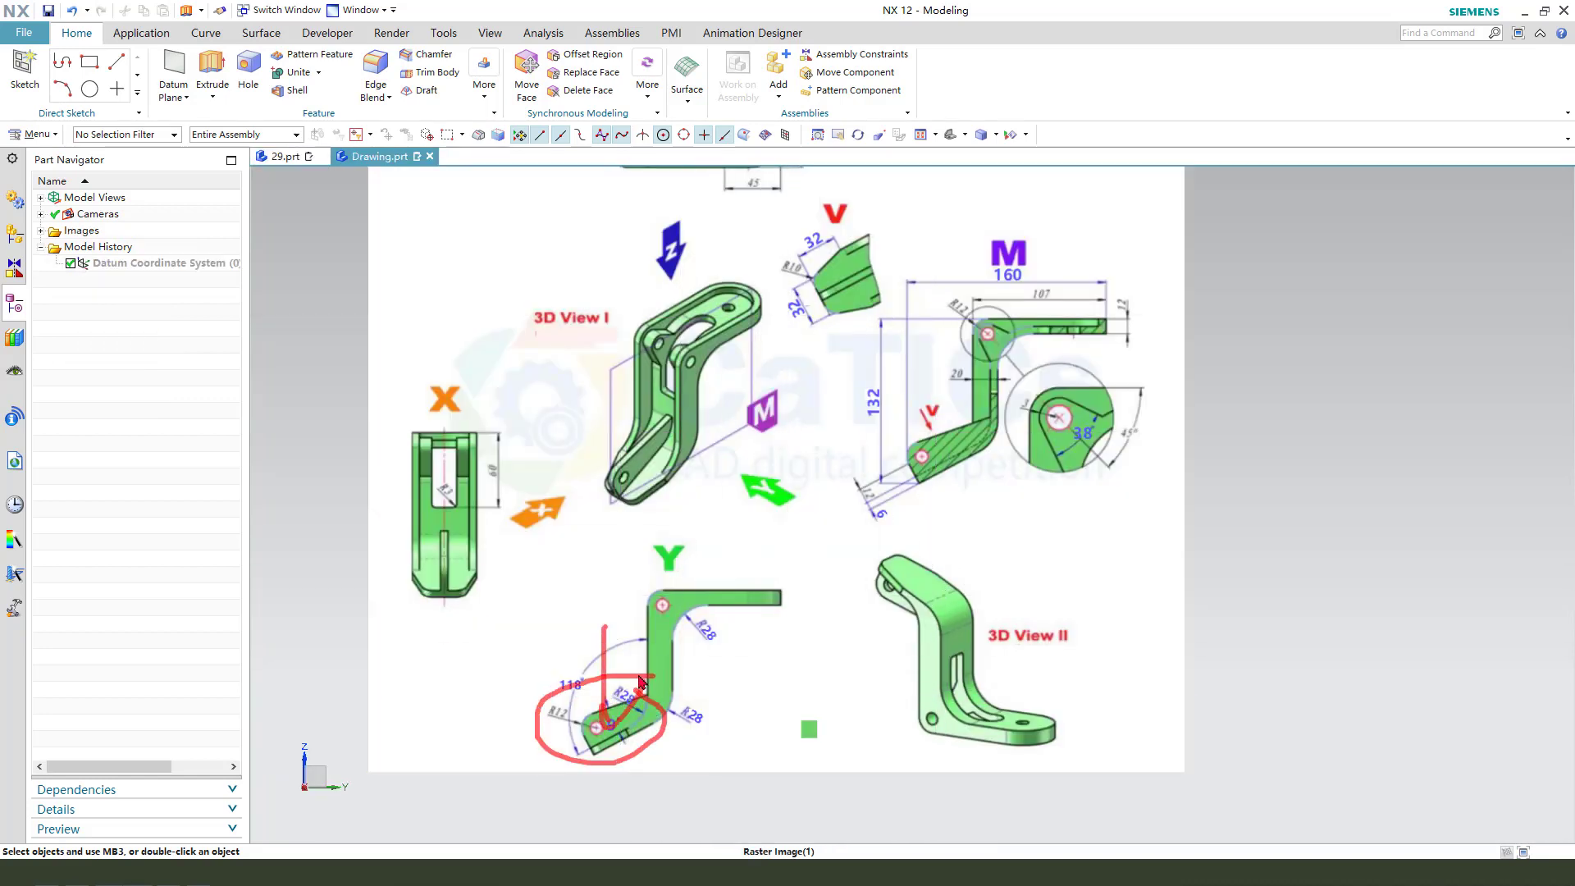
{"action": "left_click", "coordinate": [287, 156]}
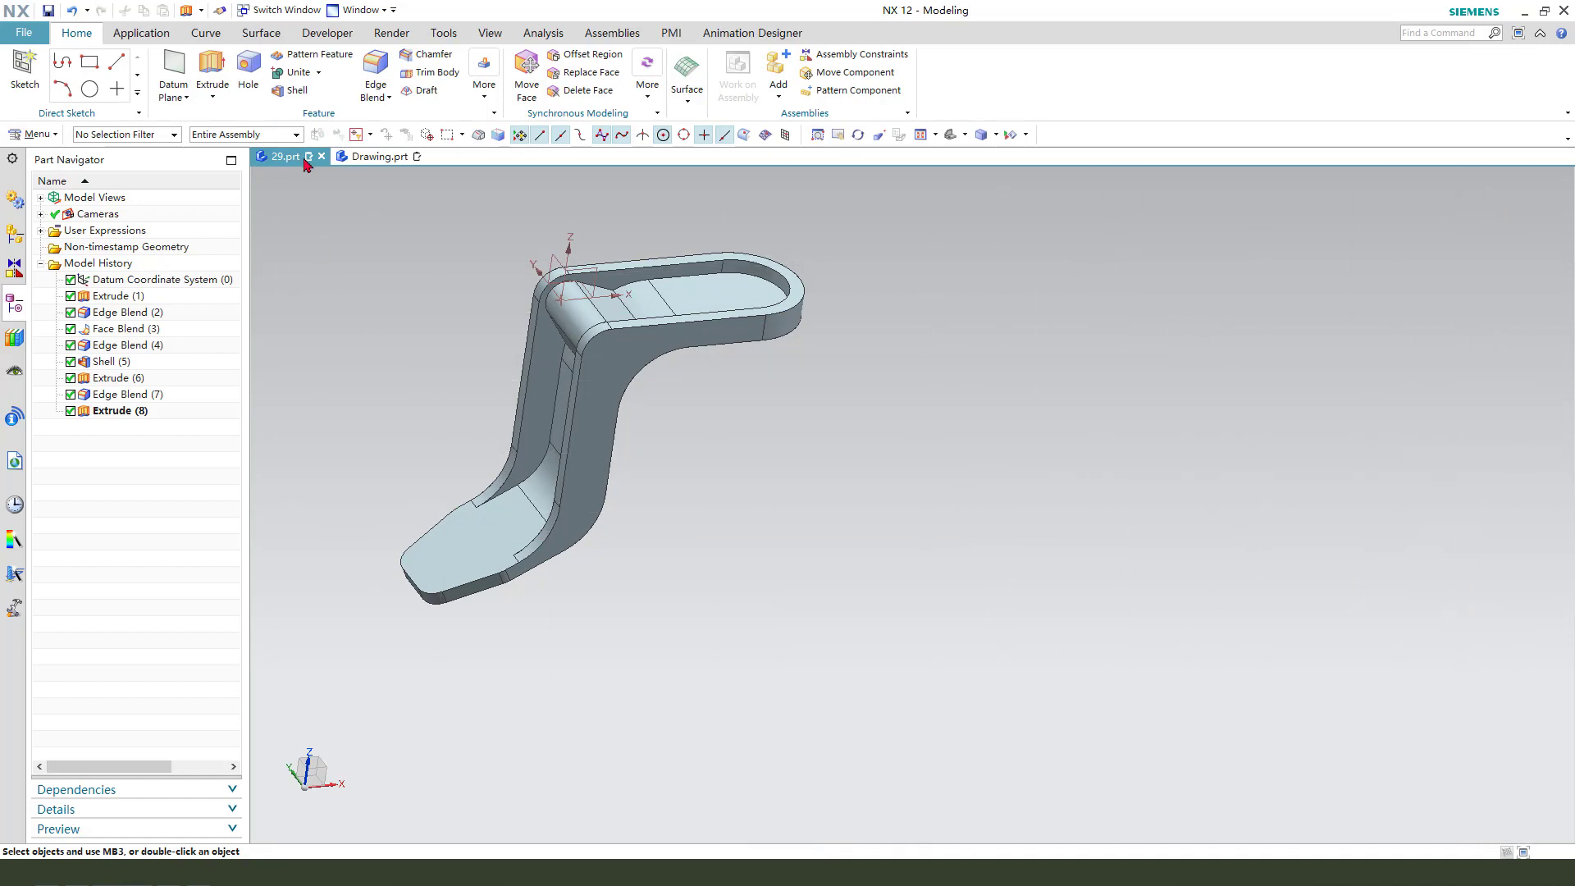
{"action": "left_click", "coordinate": [594, 266]}
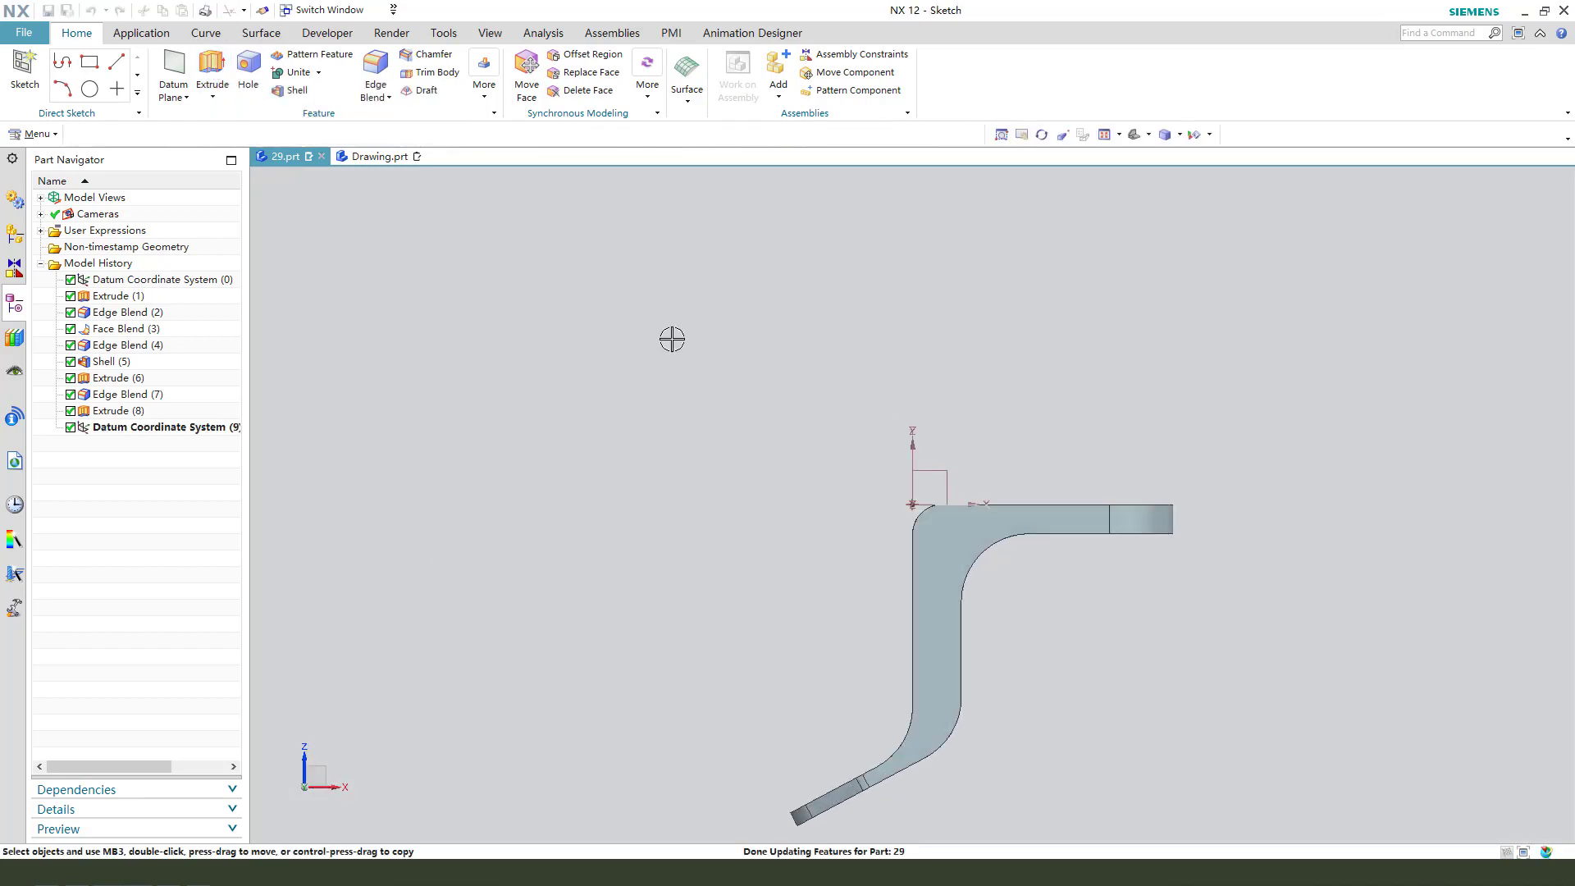
Sketch a line about 15.8 mm long from the lower arm's tip, an arc of about R9.1 and a line about 56 mm long towards the leg
{"action": "scroll", "coordinate": [623, 495], "scroll_direction": "down", "scroll_amount": 2}
{"action": "scroll", "coordinate": [812, 710], "scroll_direction": "up", "scroll_amount": 2}
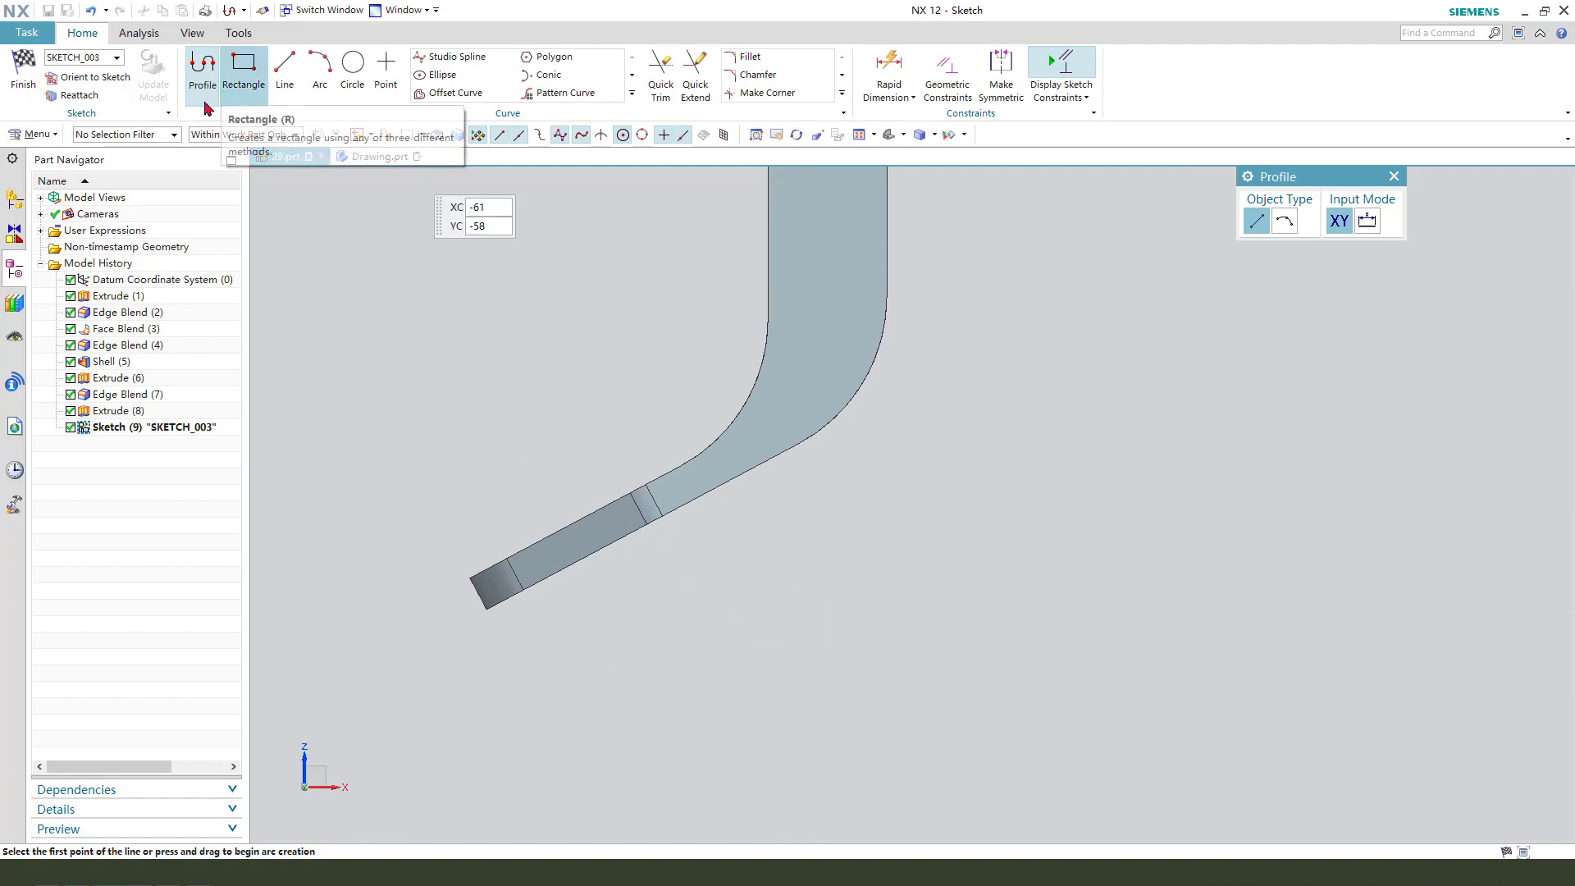
{"action": "left_click", "coordinate": [468, 576]}
{"action": "left_click", "coordinate": [426, 495]}
{"action": "left_click", "coordinate": [1285, 221]}
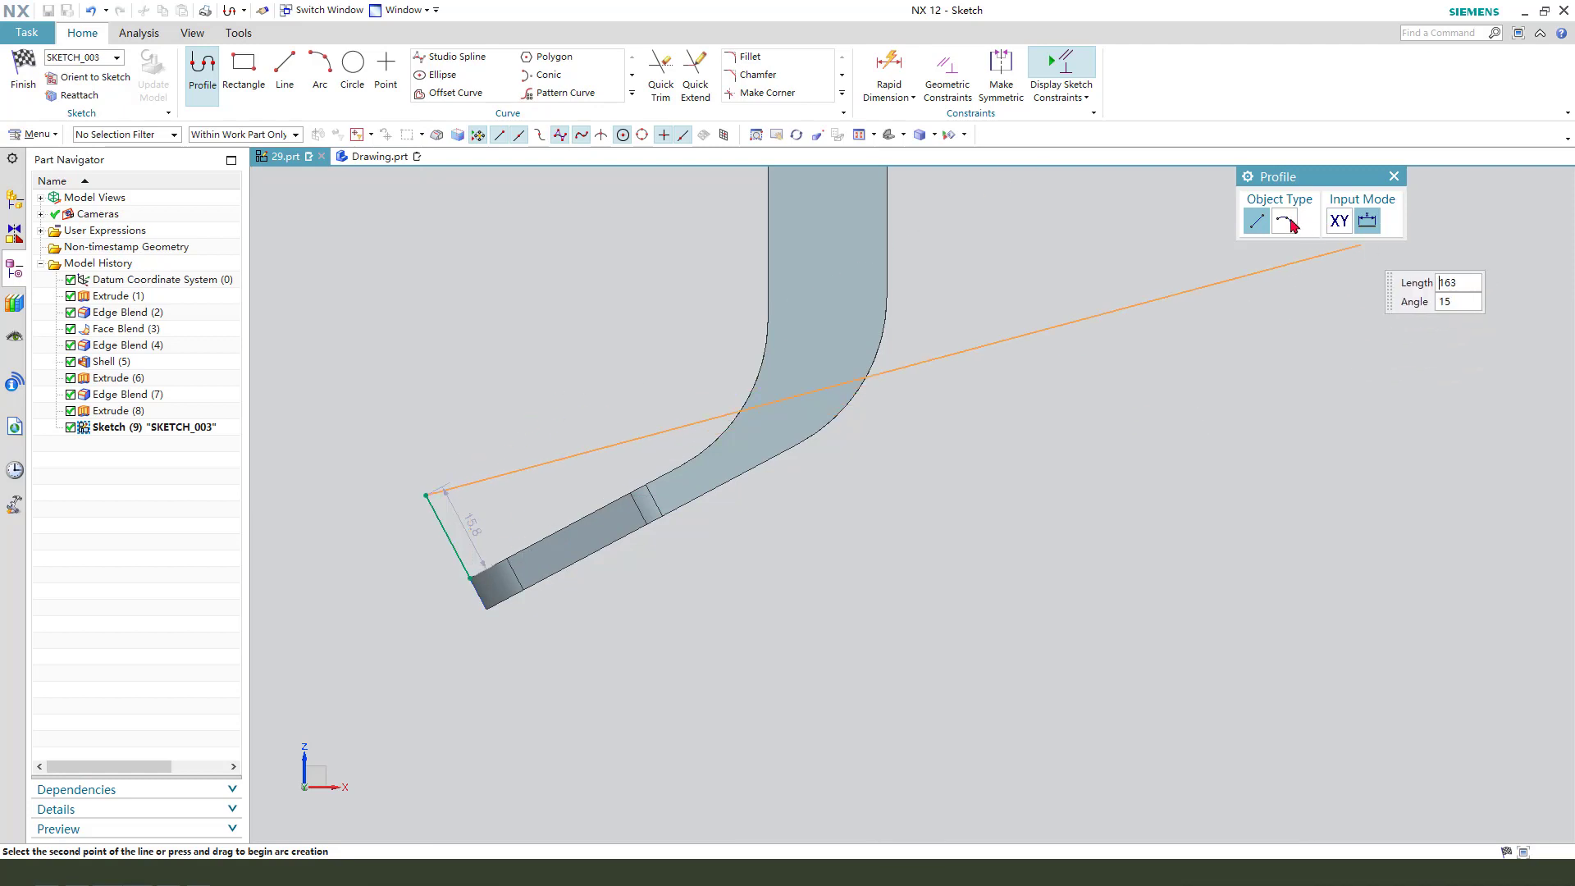
{"action": "left_click", "coordinate": [473, 416]}
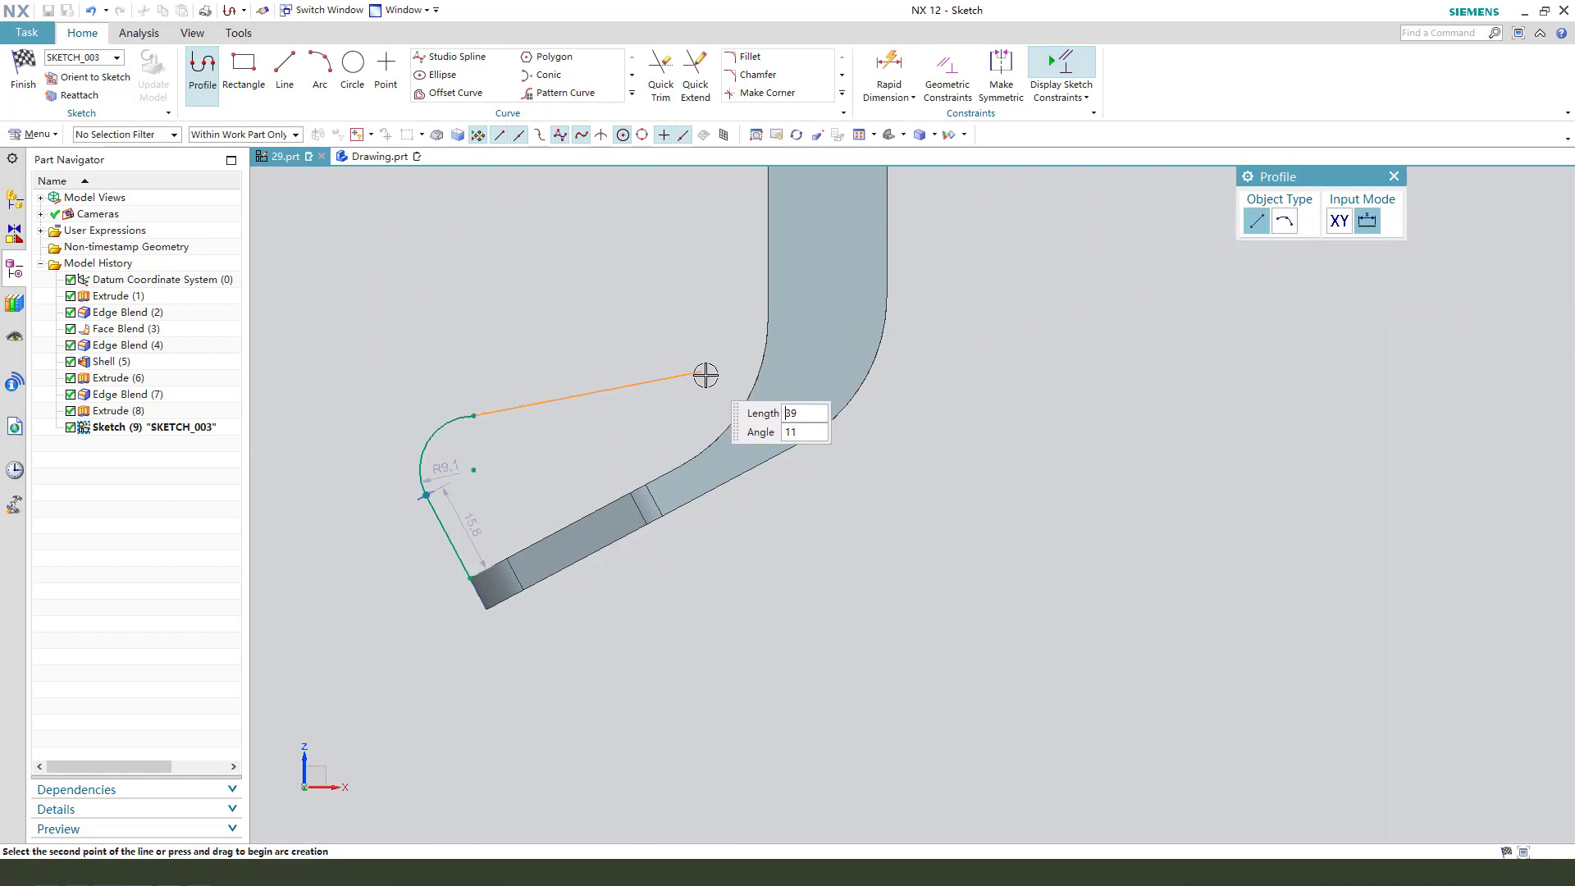
{"action": "left_click", "coordinate": [803, 370]}
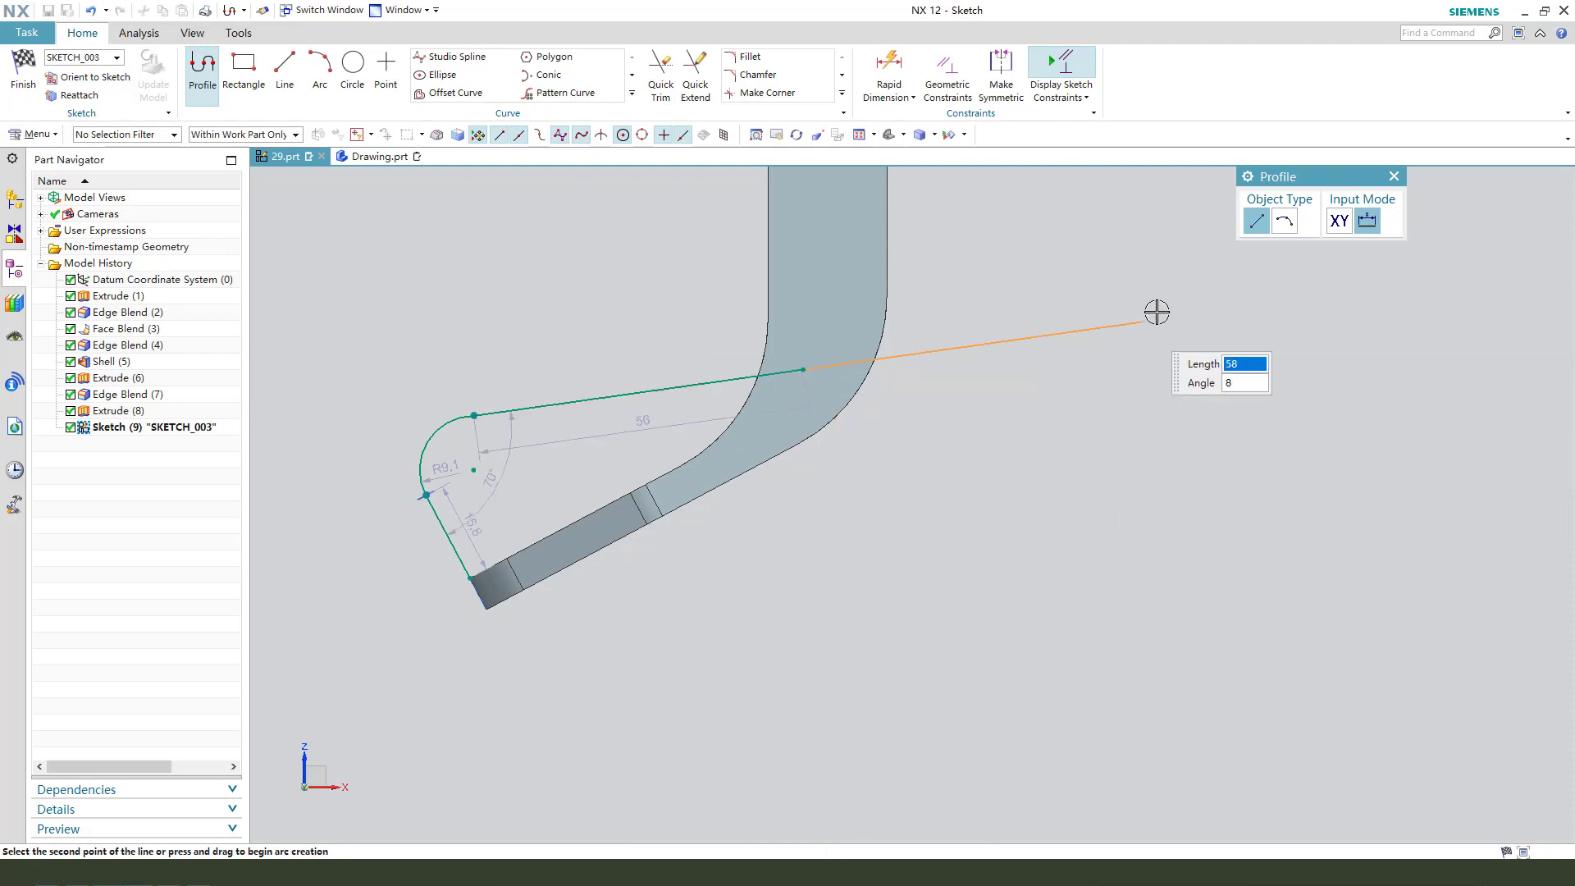
{"action": "key", "text": "Escape"}
Make the long upper line tangent to the arc
{"action": "scroll", "coordinate": [545, 410], "scroll_direction": "up", "scroll_amount": 3}
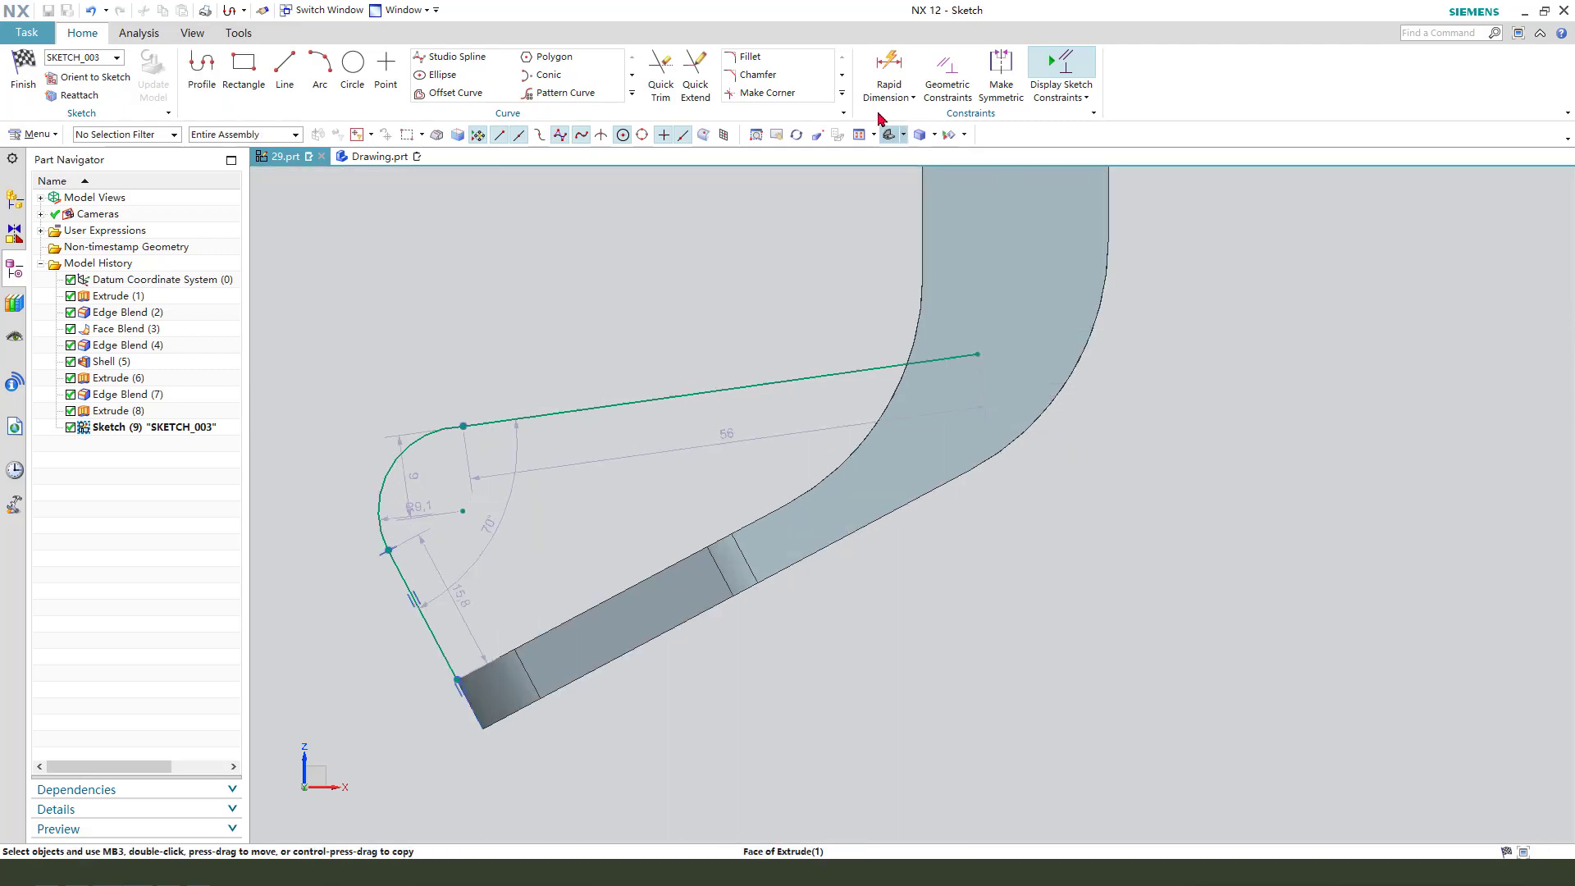
{"action": "left_click", "coordinate": [490, 412]}
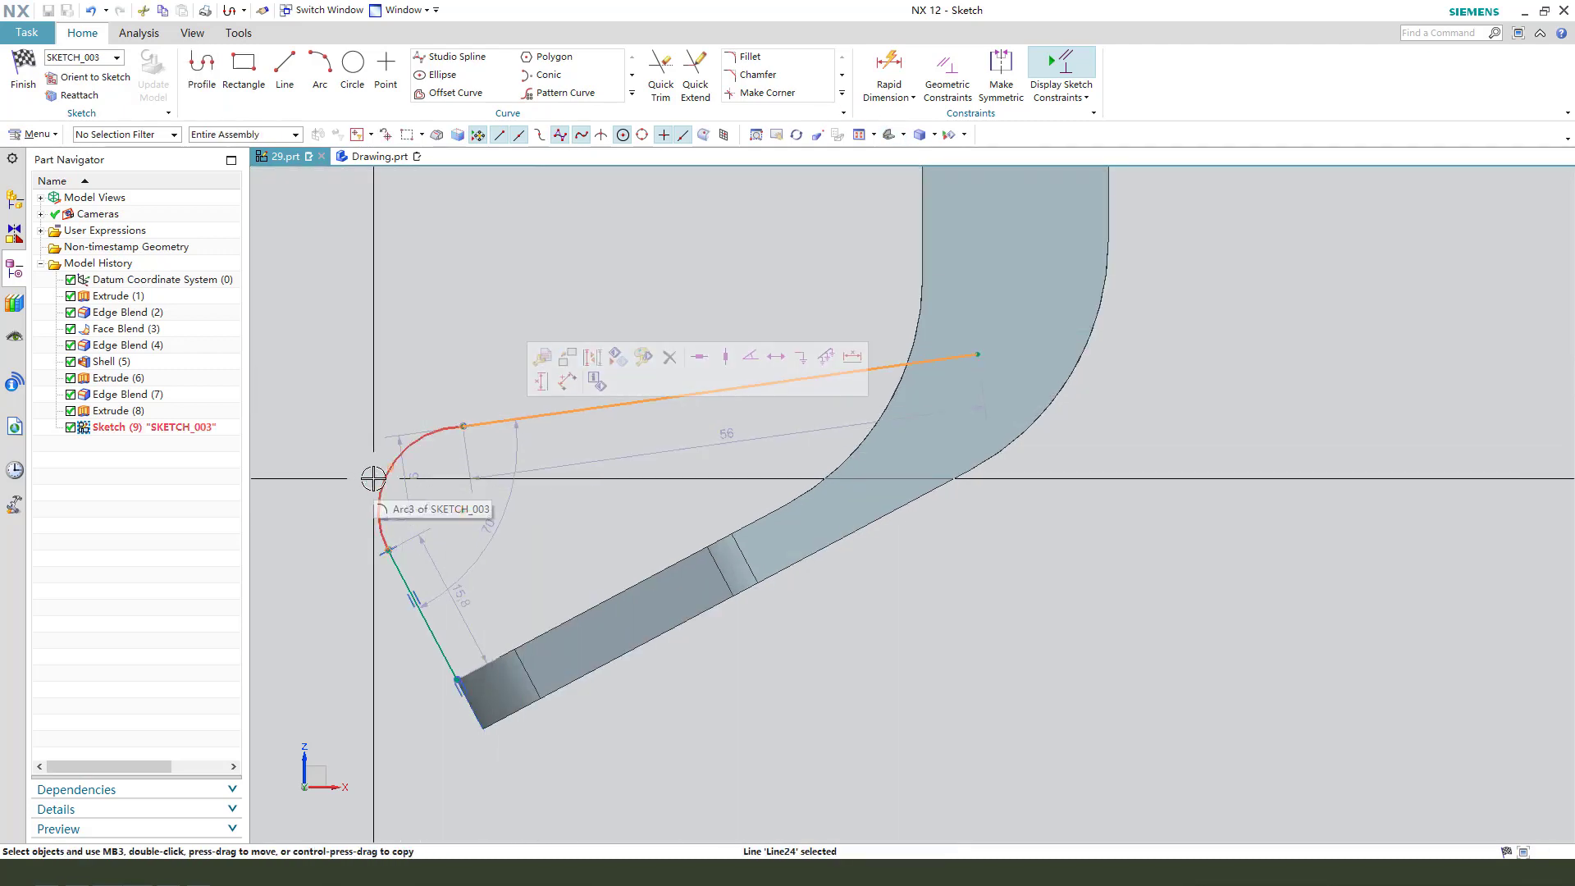
{"action": "left_click", "coordinate": [373, 479]}
{"action": "left_click", "coordinate": [563, 454]}
{"action": "scroll", "coordinate": [532, 487], "scroll_direction": "down", "scroll_amount": 1}
{"action": "scroll", "coordinate": [444, 606], "scroll_direction": "up", "scroll_amount": 1}
Move the short end line's length dimension outside the profile and set it to 6 mm
{"action": "left_click_drag", "start_coordinate": [485, 570], "coordinate": [388, 602]}
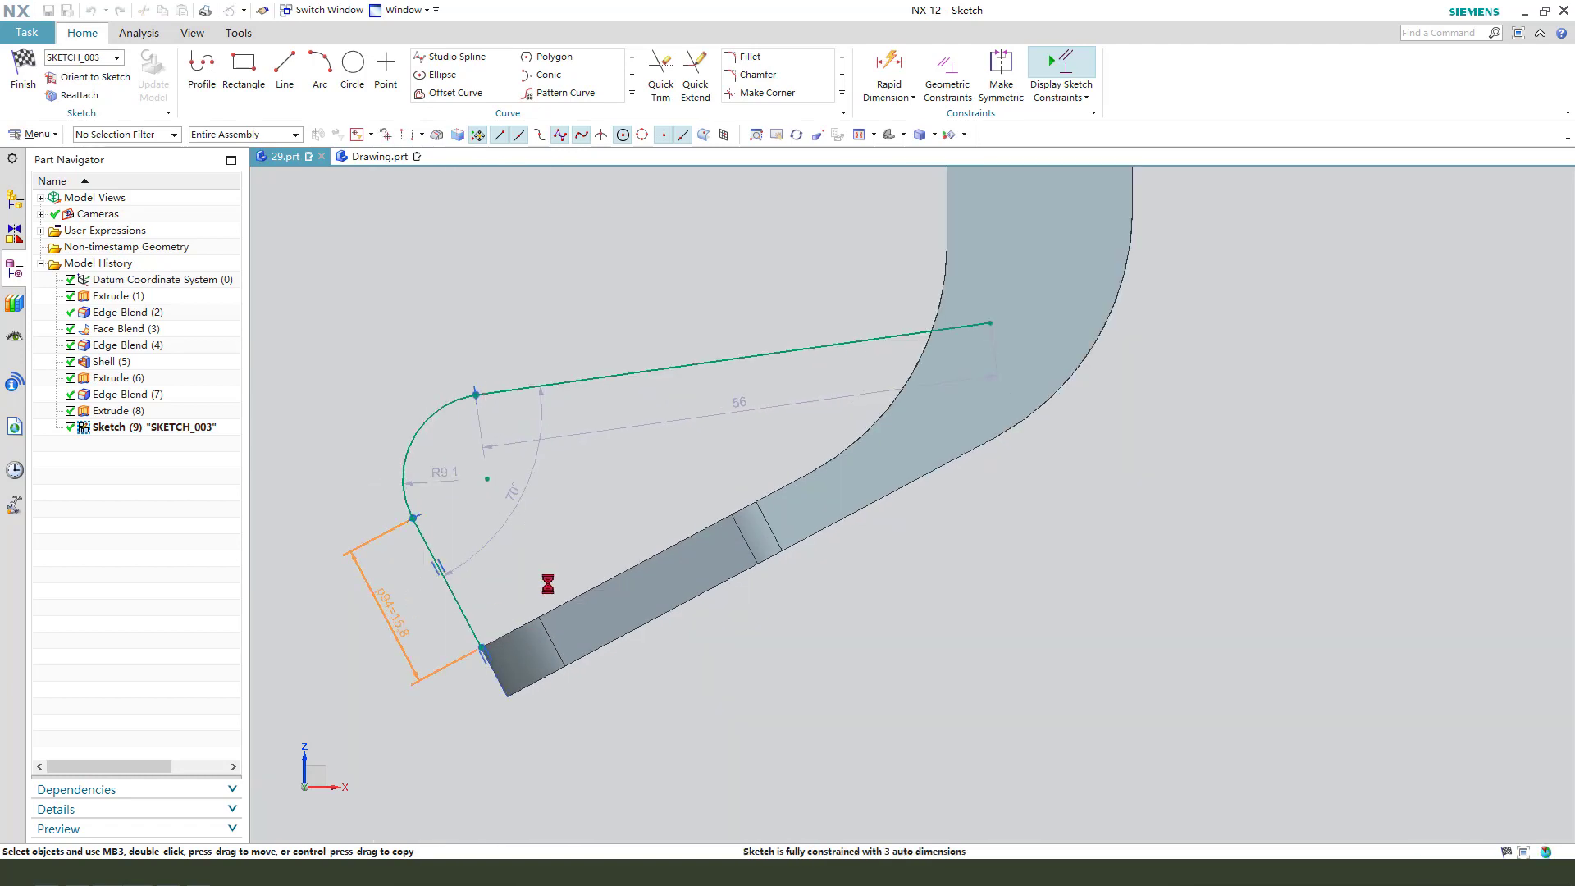
{"action": "key", "text": "Return"}
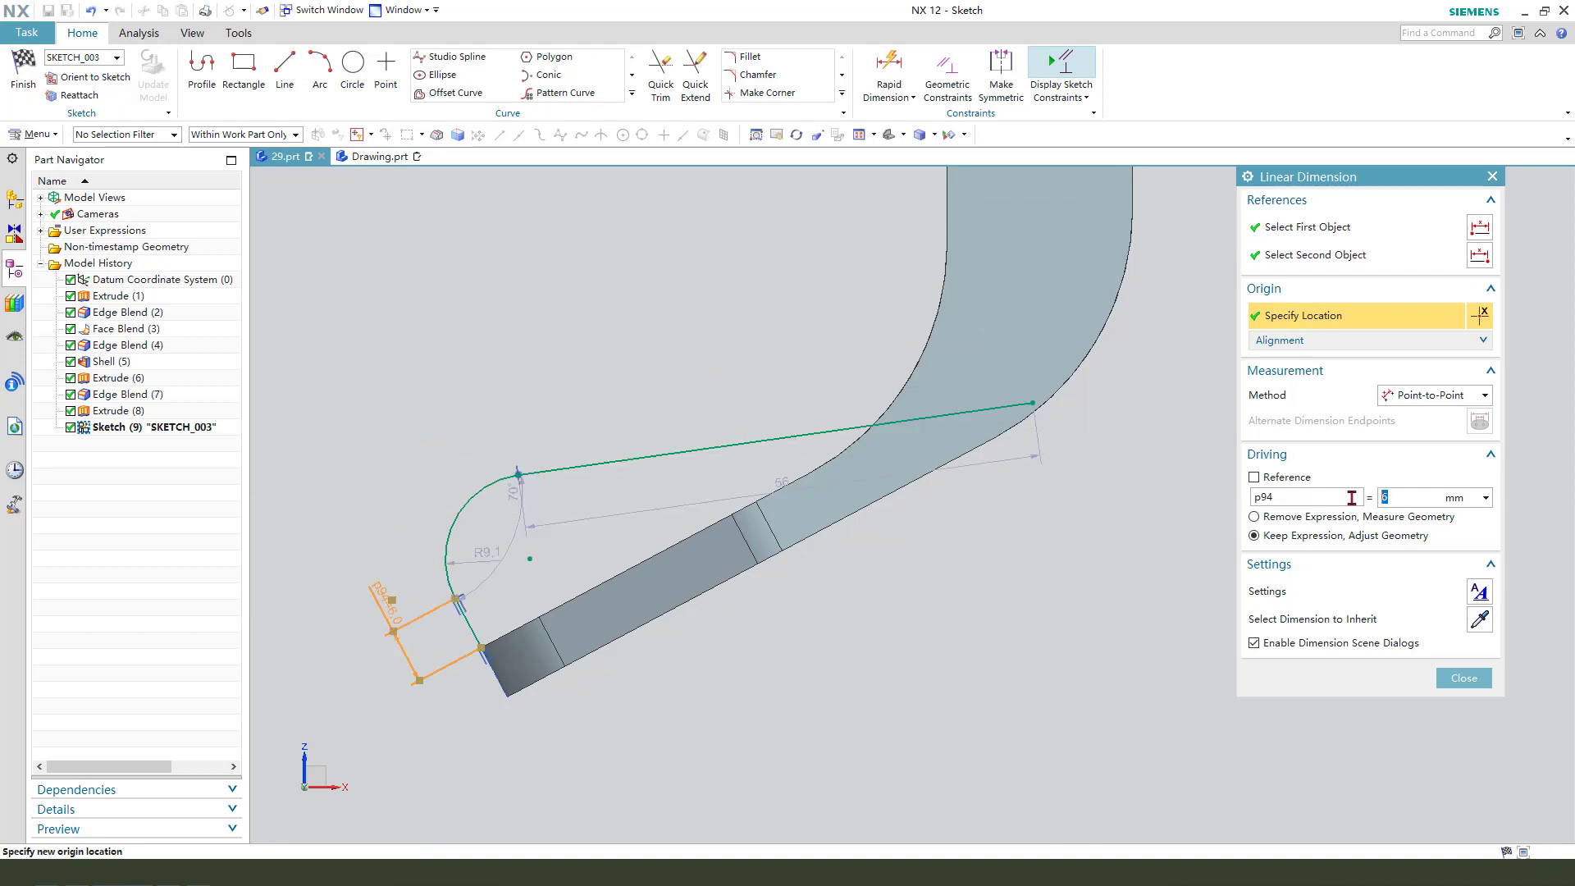
{"action": "middle_click", "coordinate": [1023, 577]}
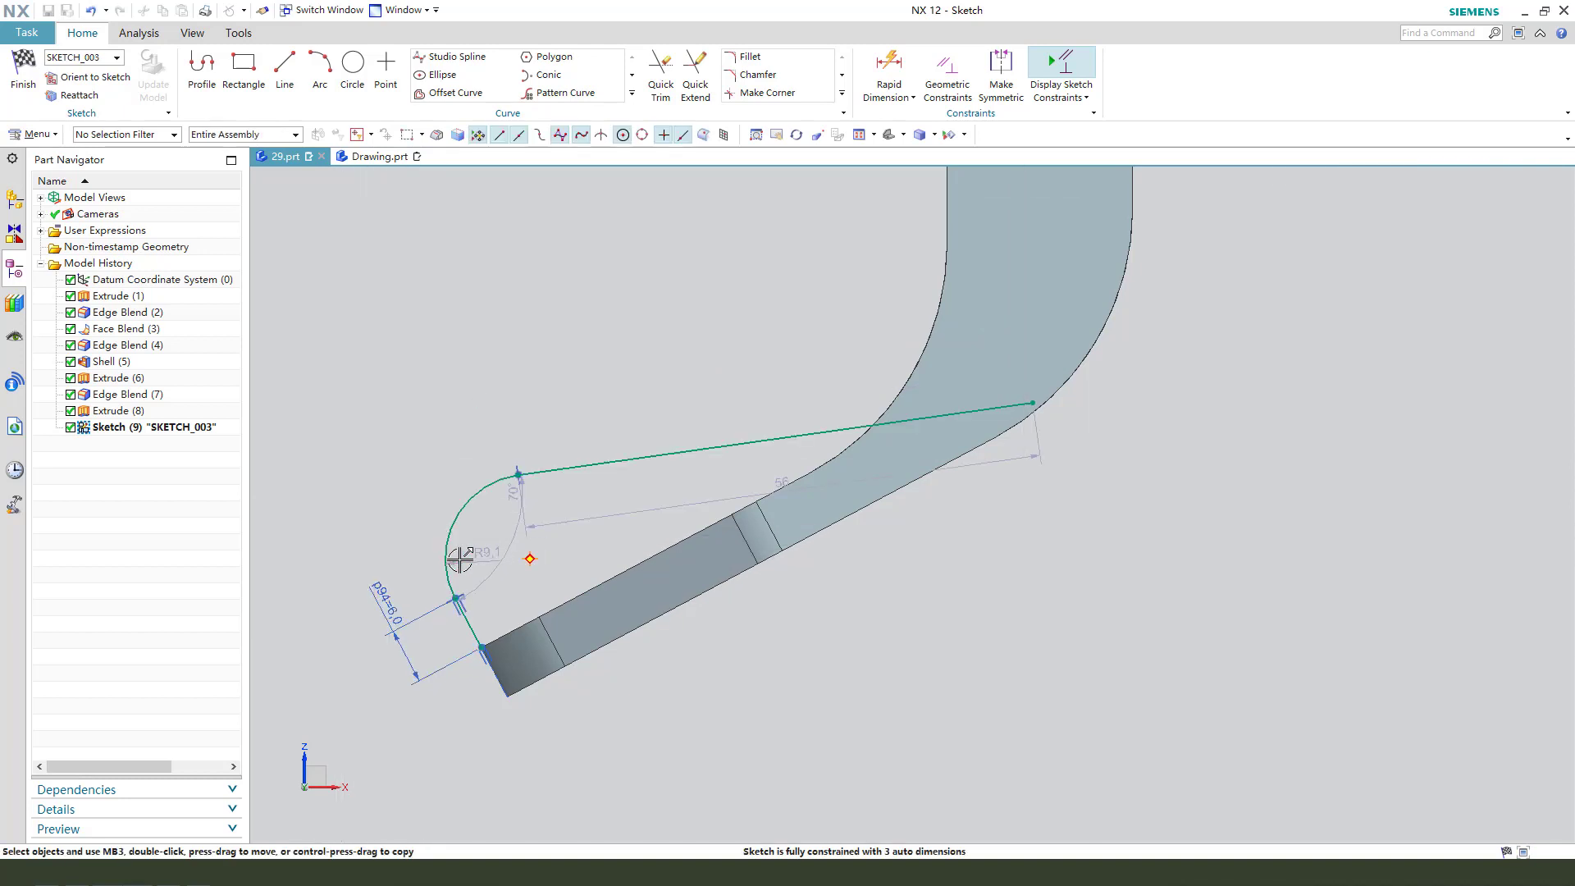
Move the arc's radial dimension outside the profile and set the radius to 12 mm
{"action": "left_click_drag", "start_coordinate": [483, 554], "coordinate": [423, 479]}
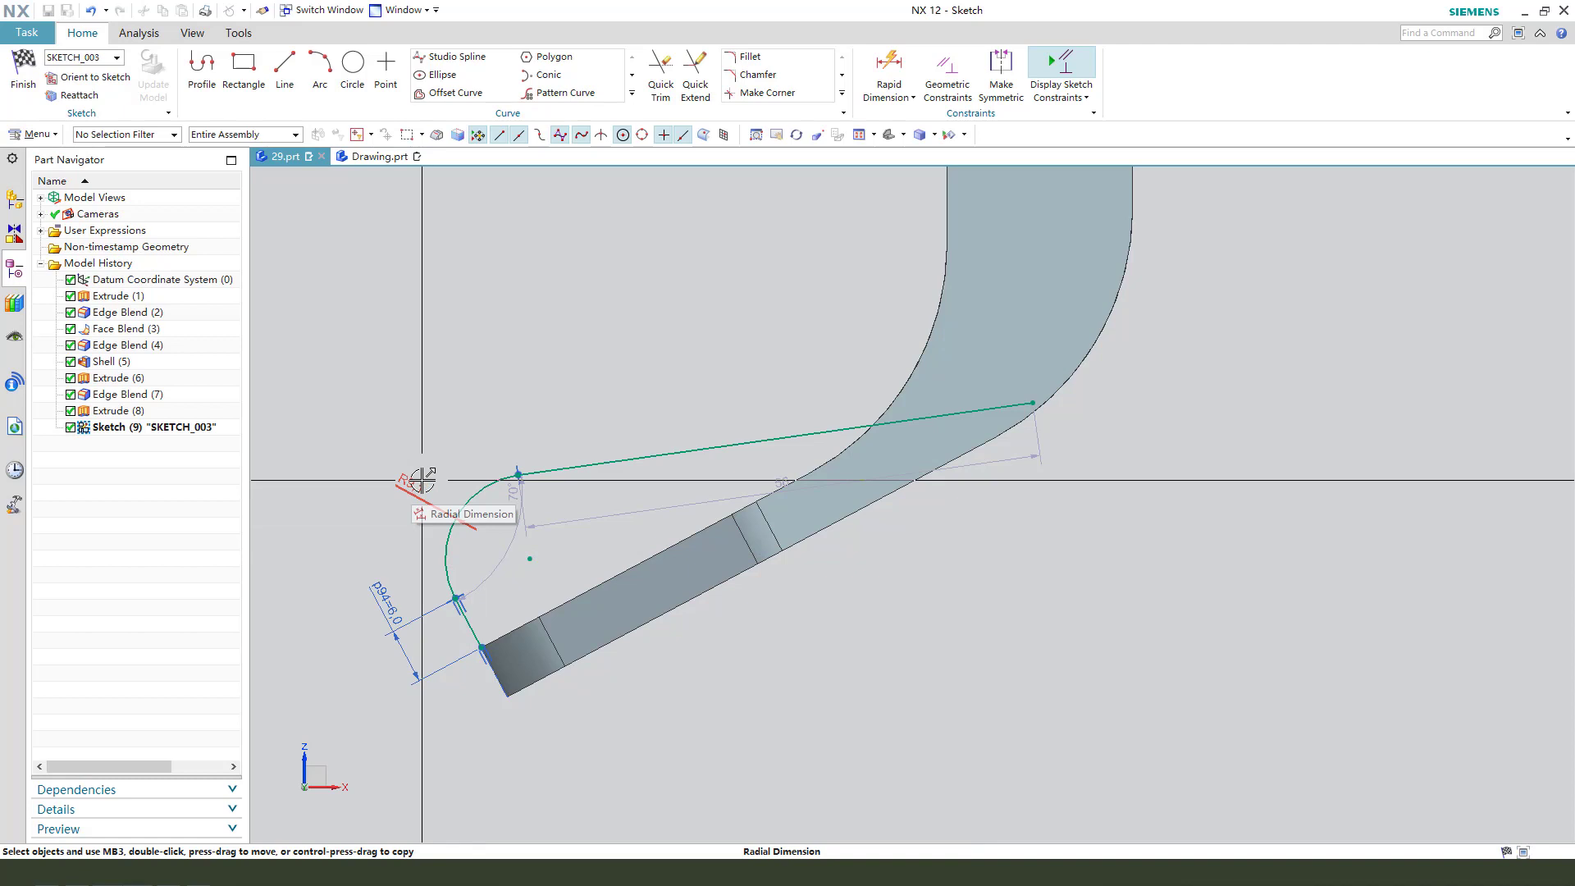
{"action": "left_click_drag", "start_coordinate": [423, 479], "coordinate": [389, 441]}
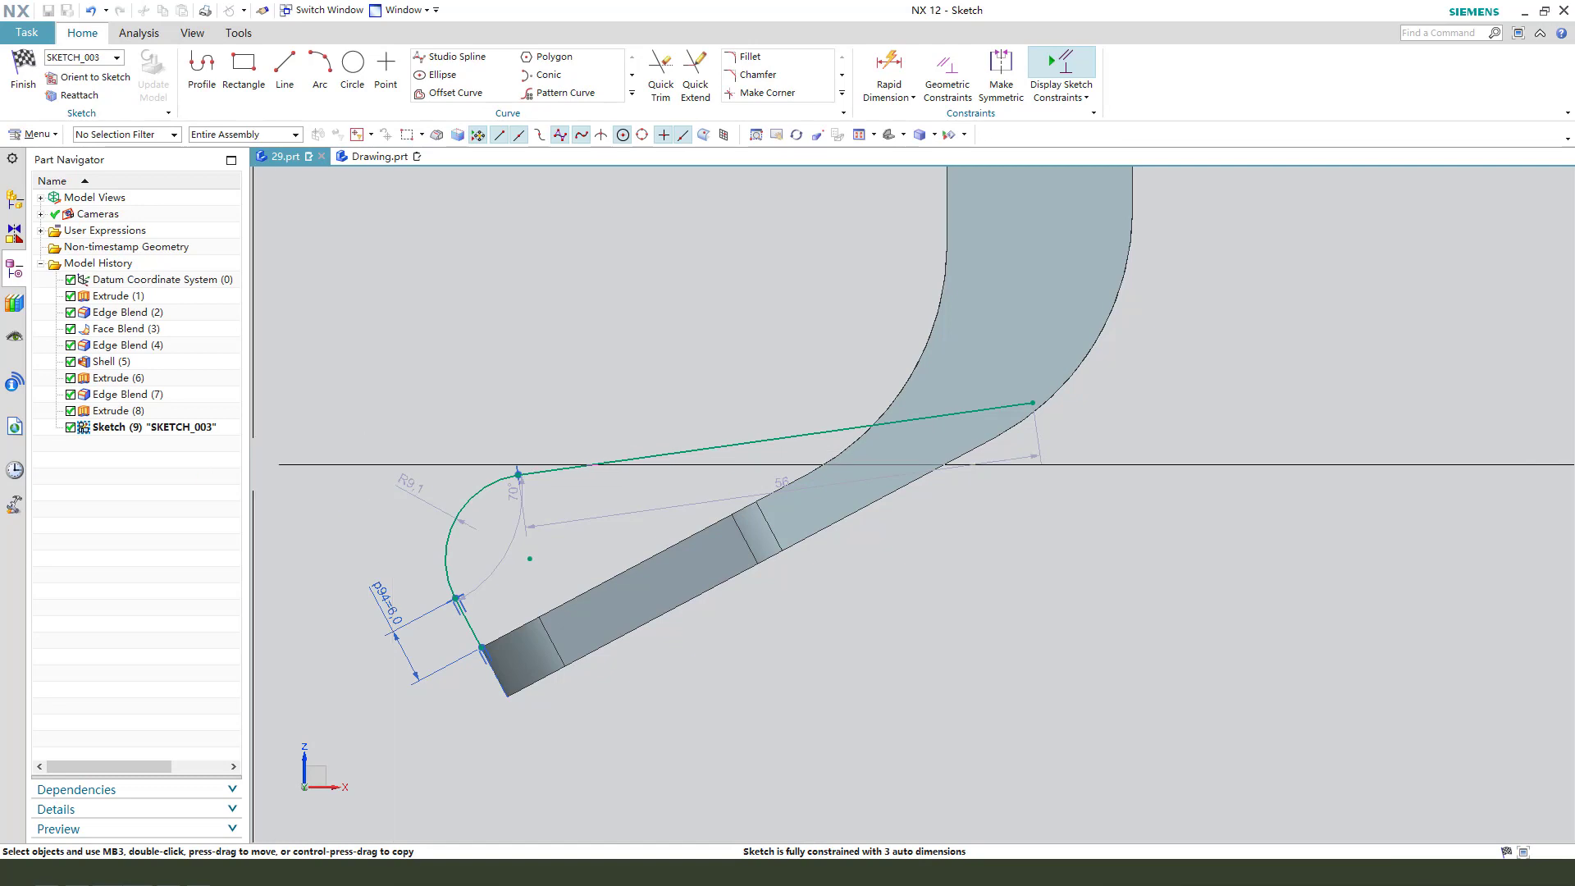
{"action": "left_click_drag", "start_coordinate": [285, 477], "coordinate": [241, 500]}
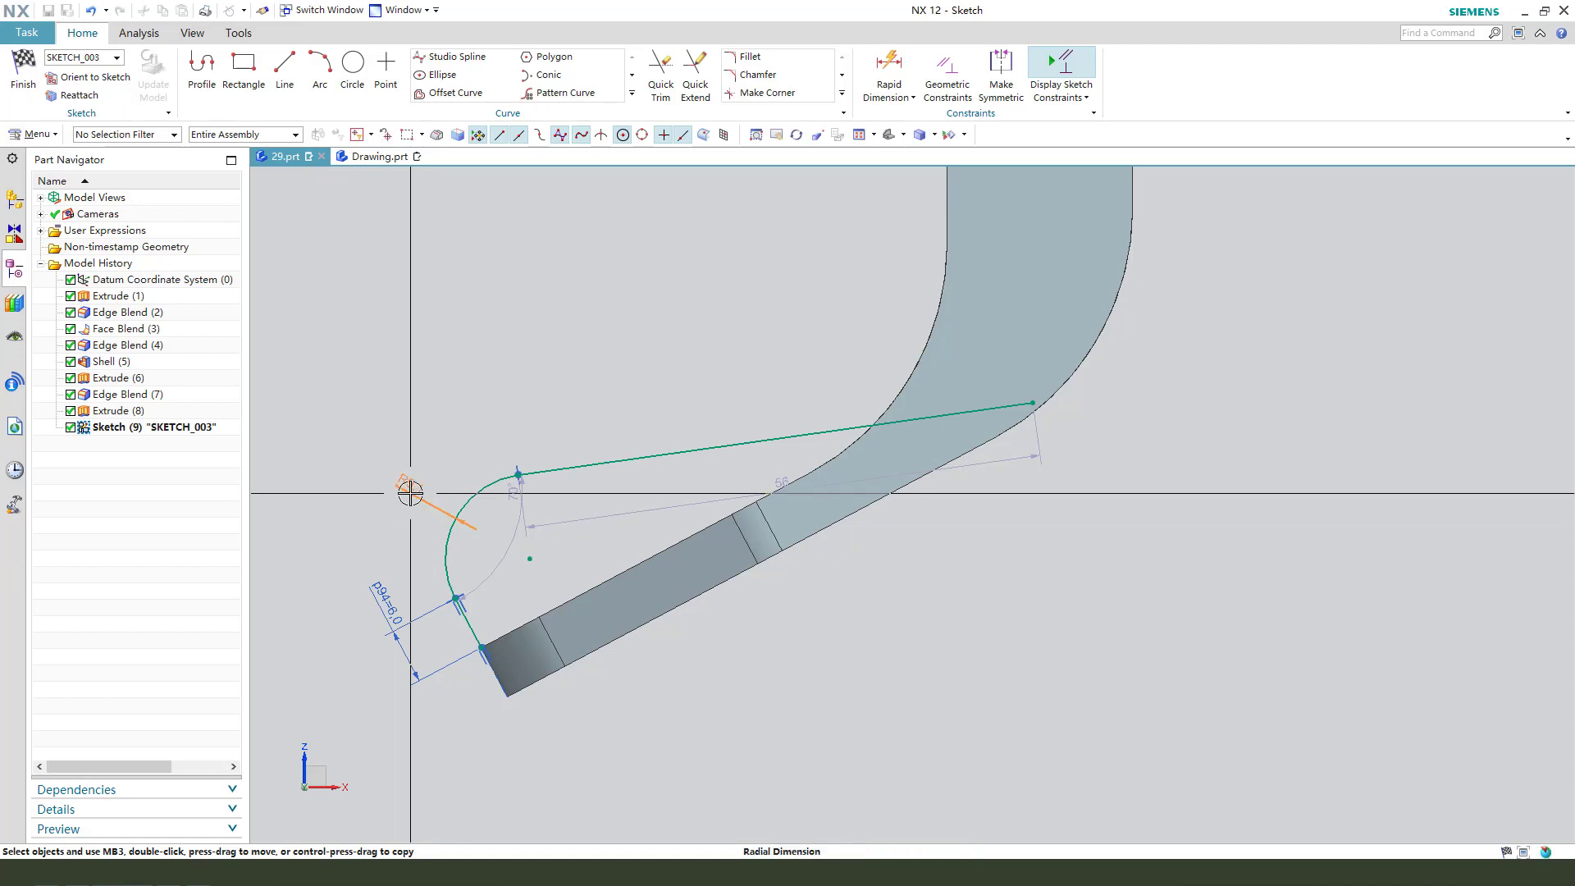
{"action": "double_click", "coordinate": [410, 486]}
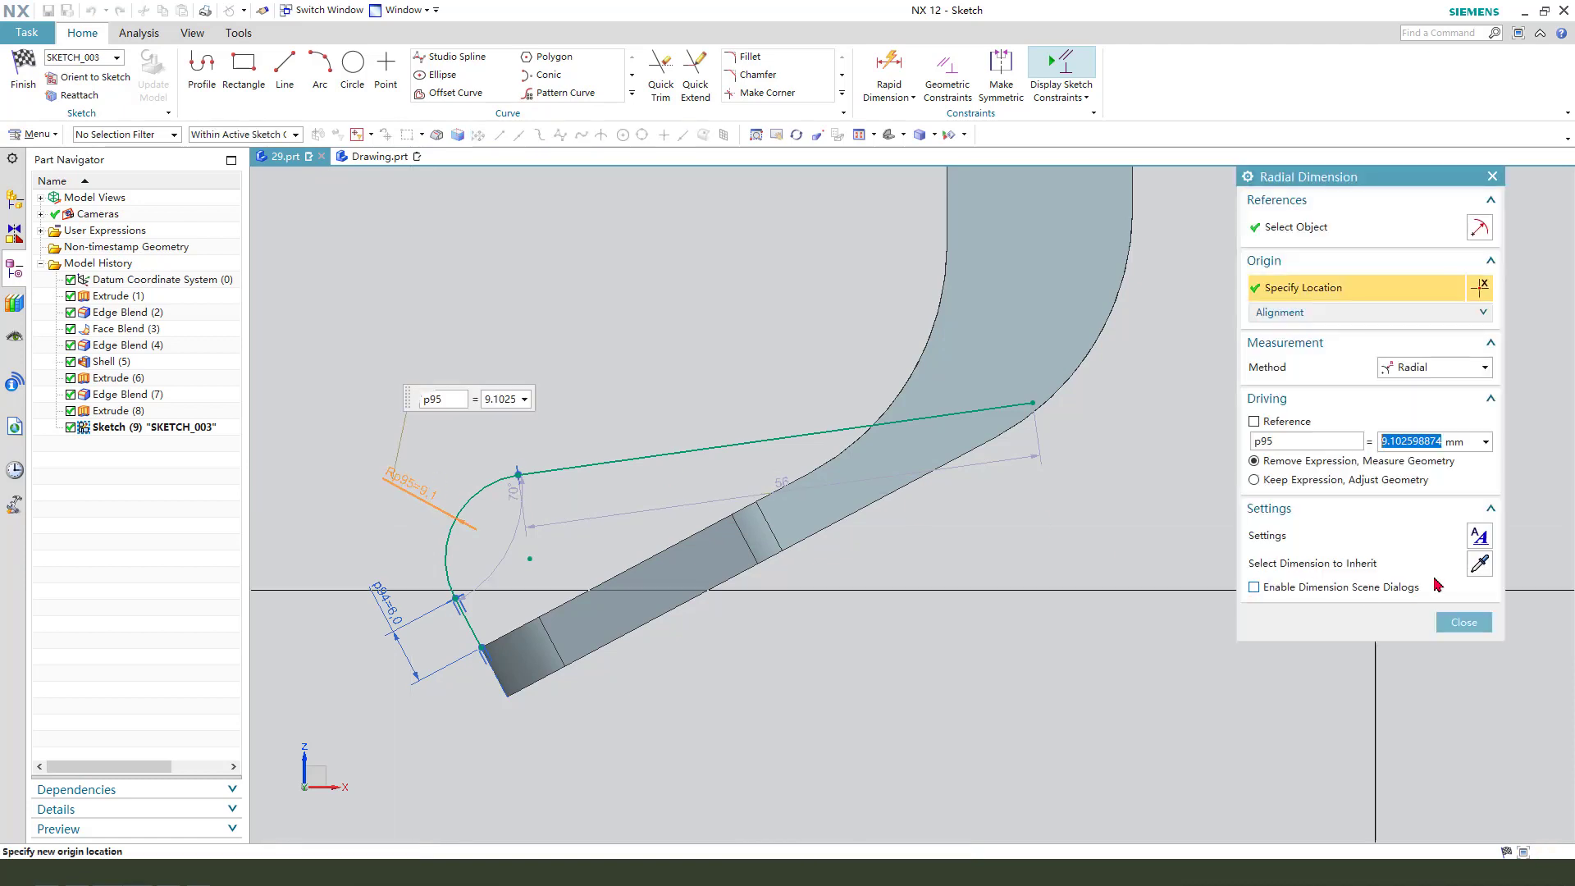
{"action": "left_click", "coordinate": [1430, 485]}
{"action": "scroll", "coordinate": [605, 514], "scroll_direction": "down", "scroll_amount": 2}
{"action": "middle_click", "coordinate": [839, 603]}
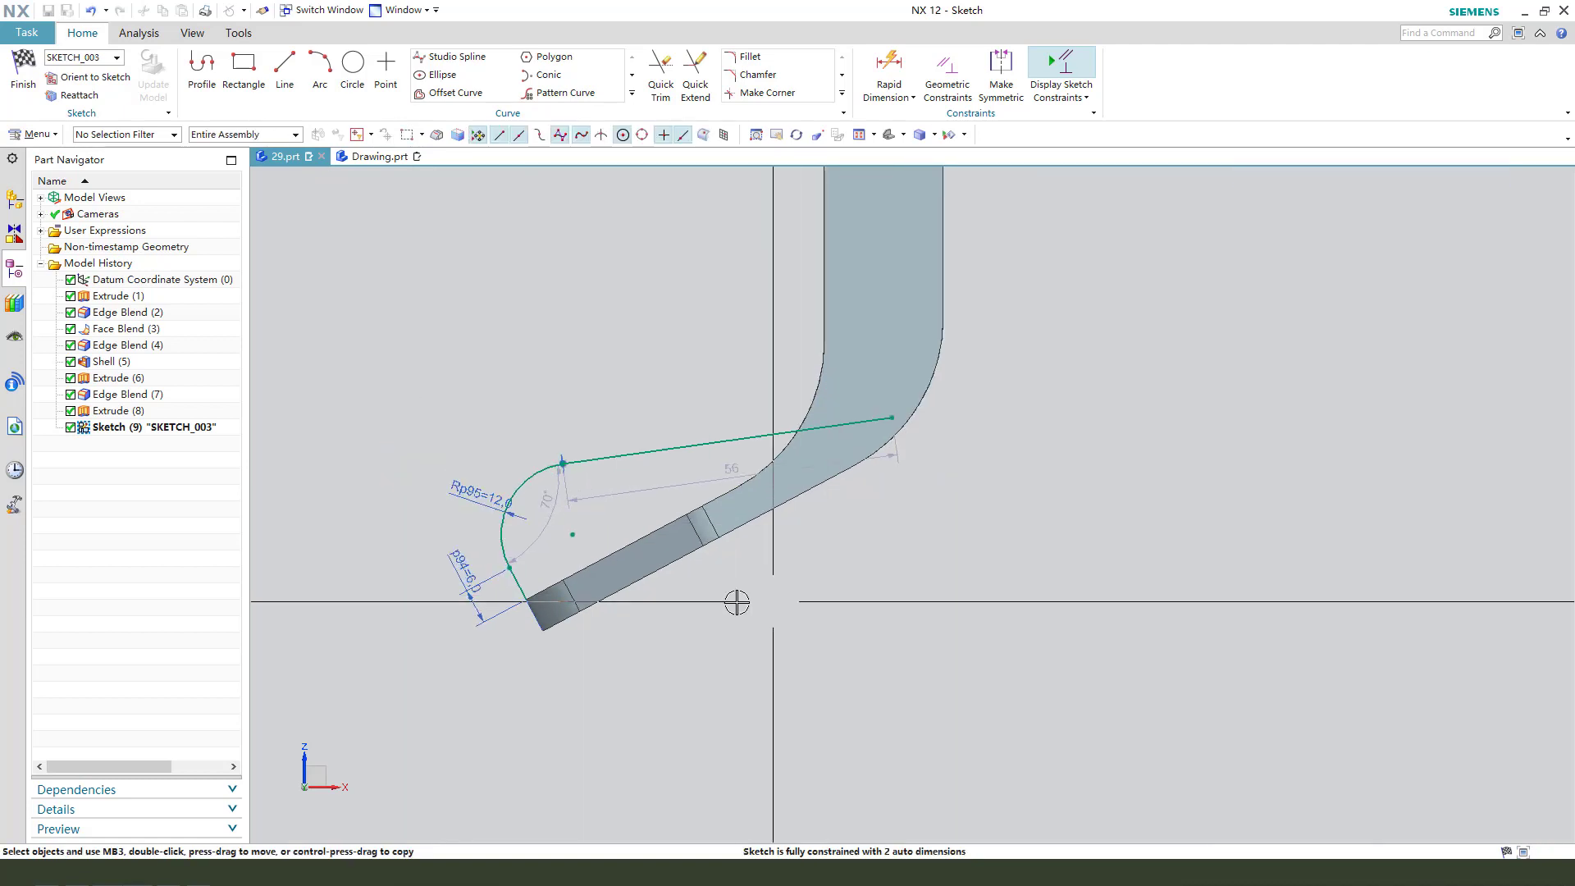
{"action": "left_click", "coordinate": [625, 454]}
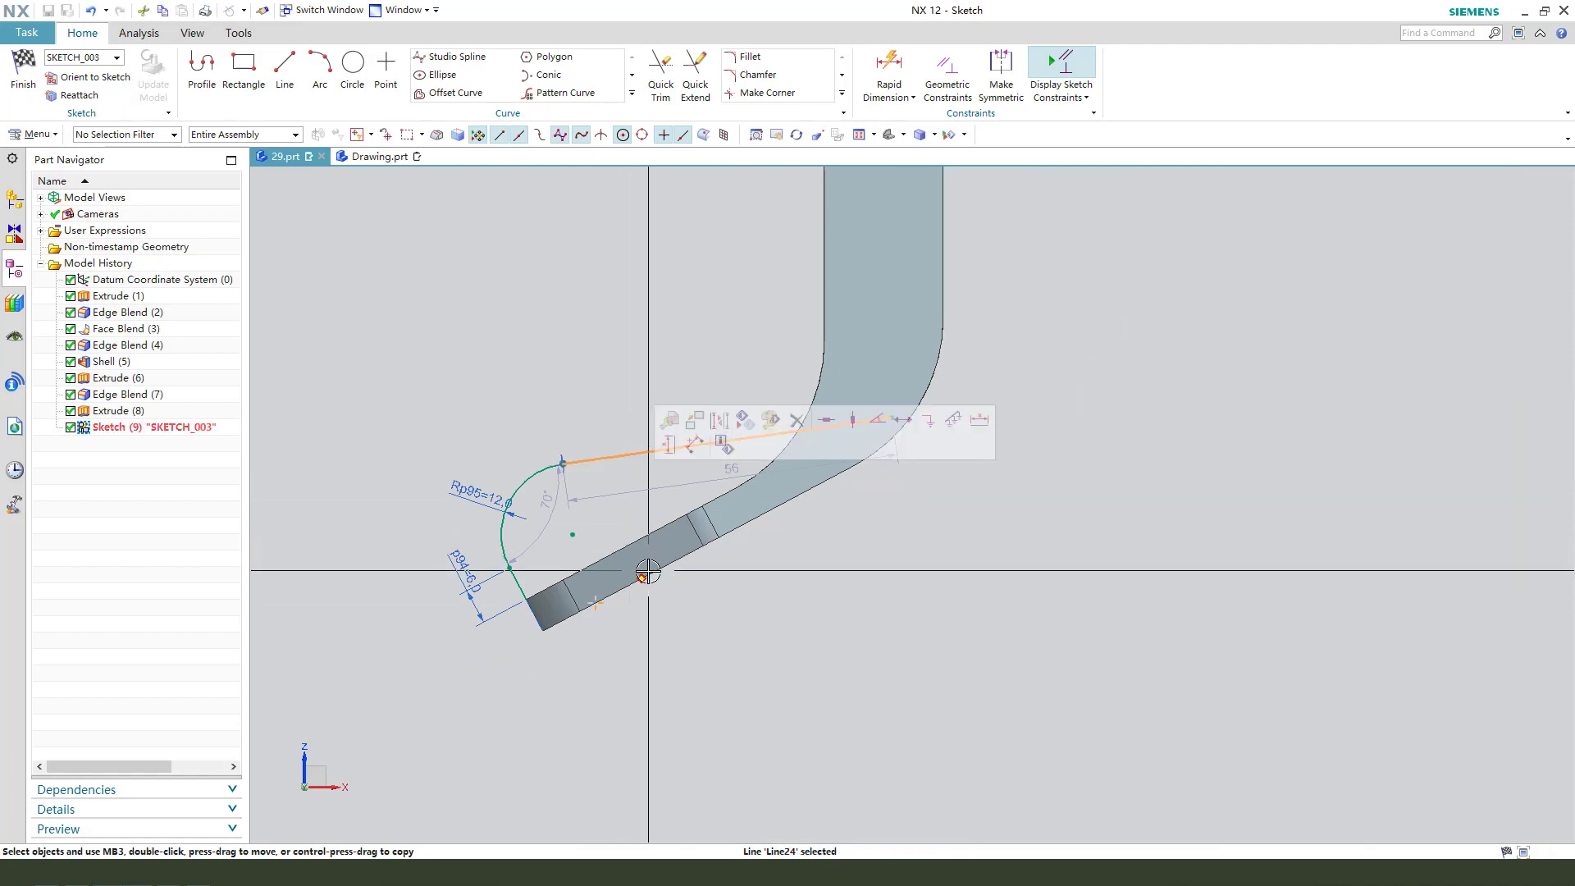
{"action": "left_click", "coordinate": [672, 562]}
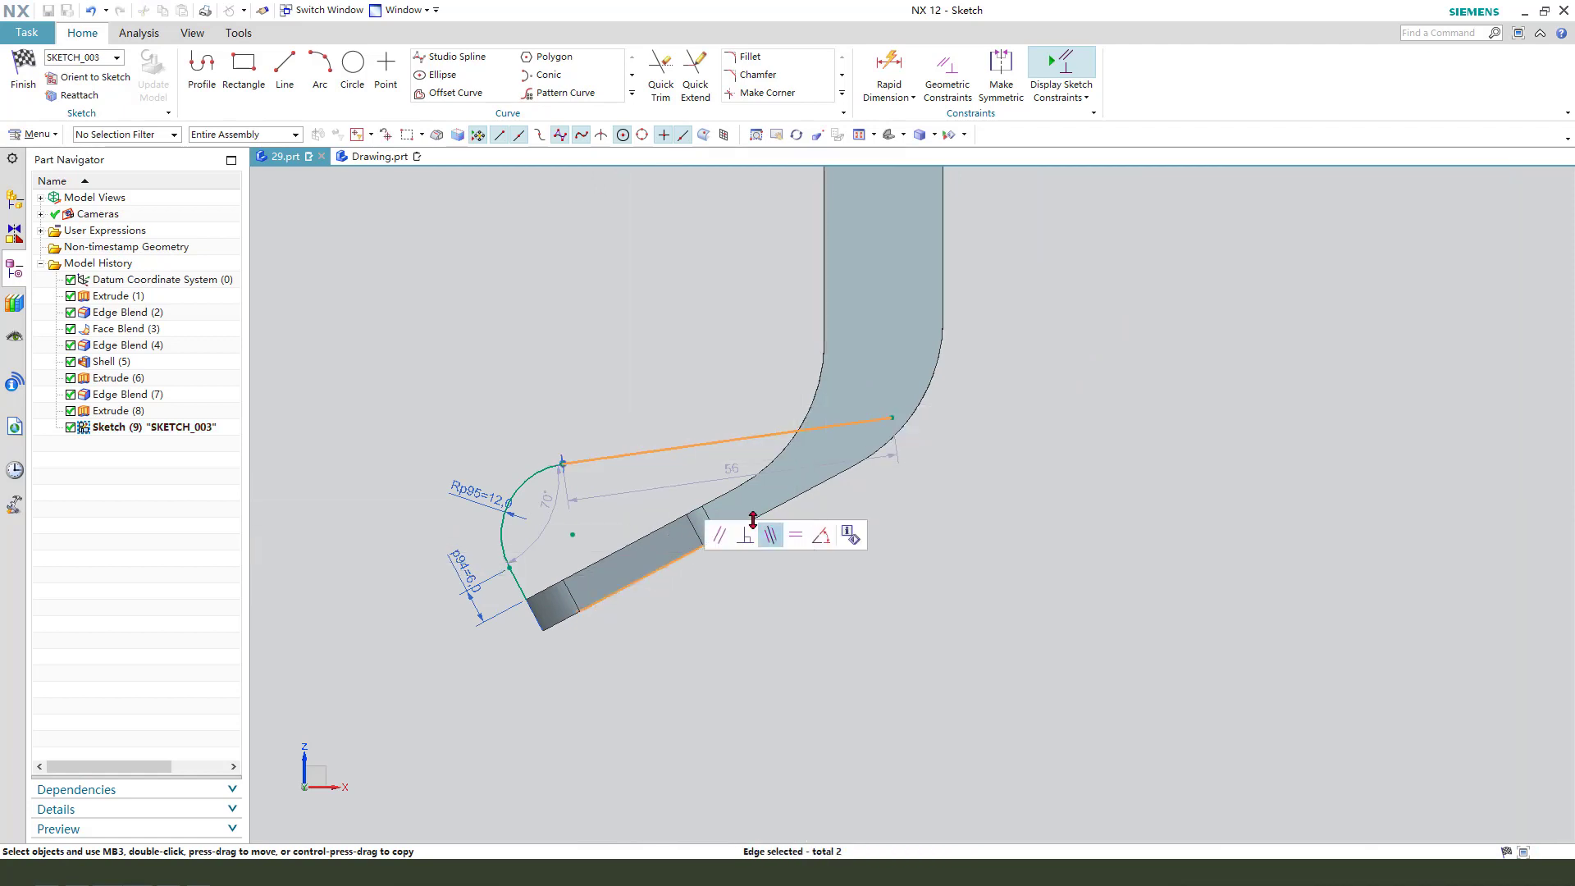
{"action": "left_click", "coordinate": [820, 538]}
{"action": "left_click", "coordinate": [650, 503]}
{"action": "key", "text": "Escape"}
Add an angular dimension of 6° between the lower arm's bottom edge and the long upper line
{"action": "key", "text": "d"}
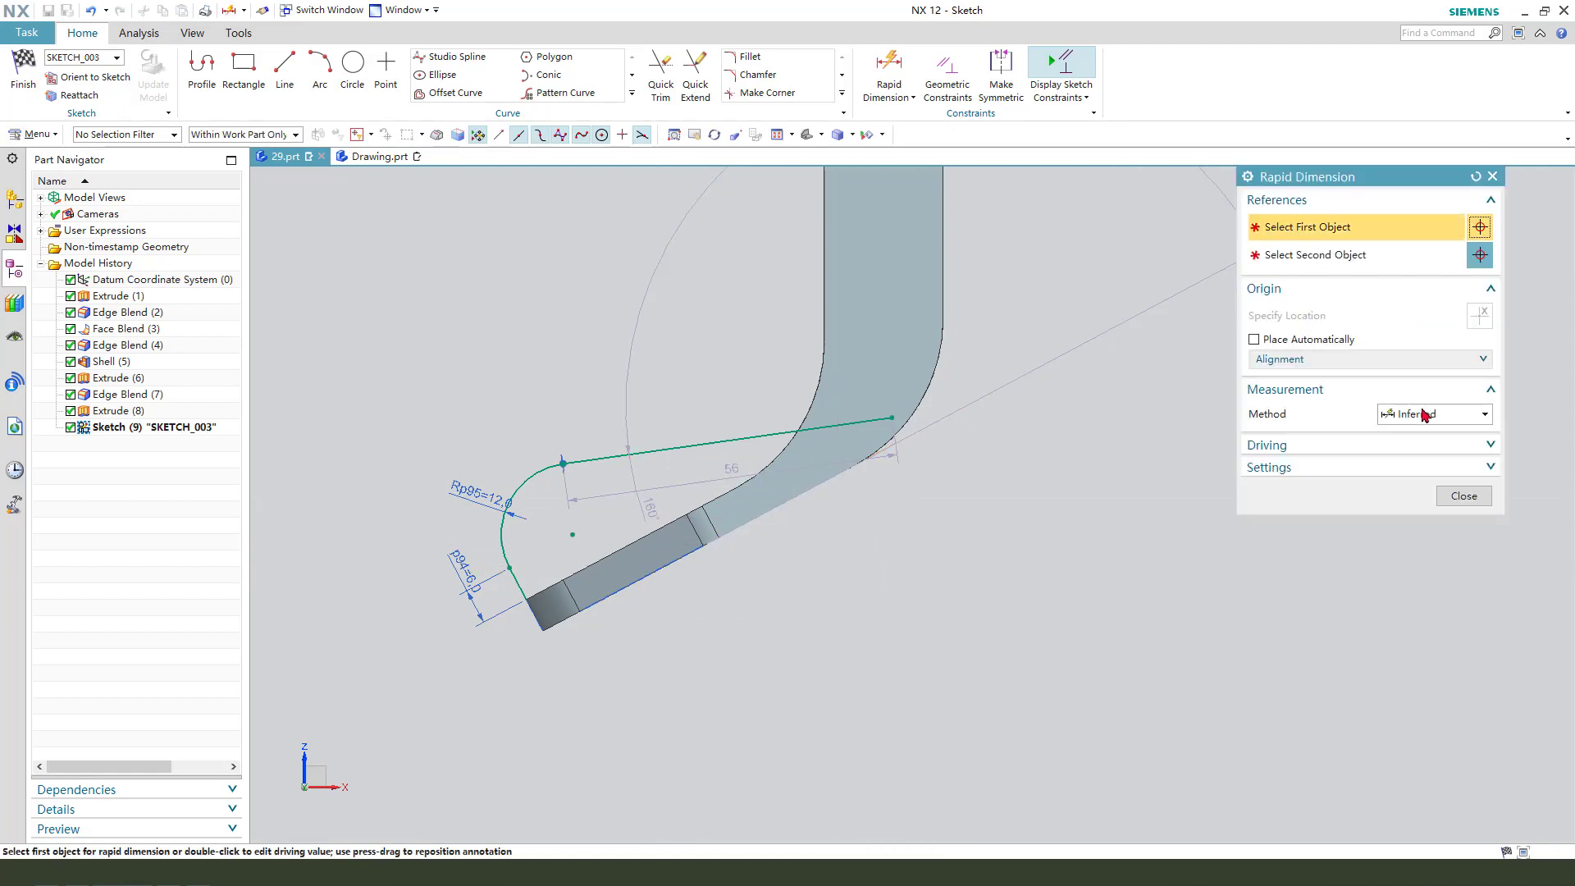
{"action": "left_click", "coordinate": [1423, 414]}
{"action": "left_click", "coordinate": [1404, 533]}
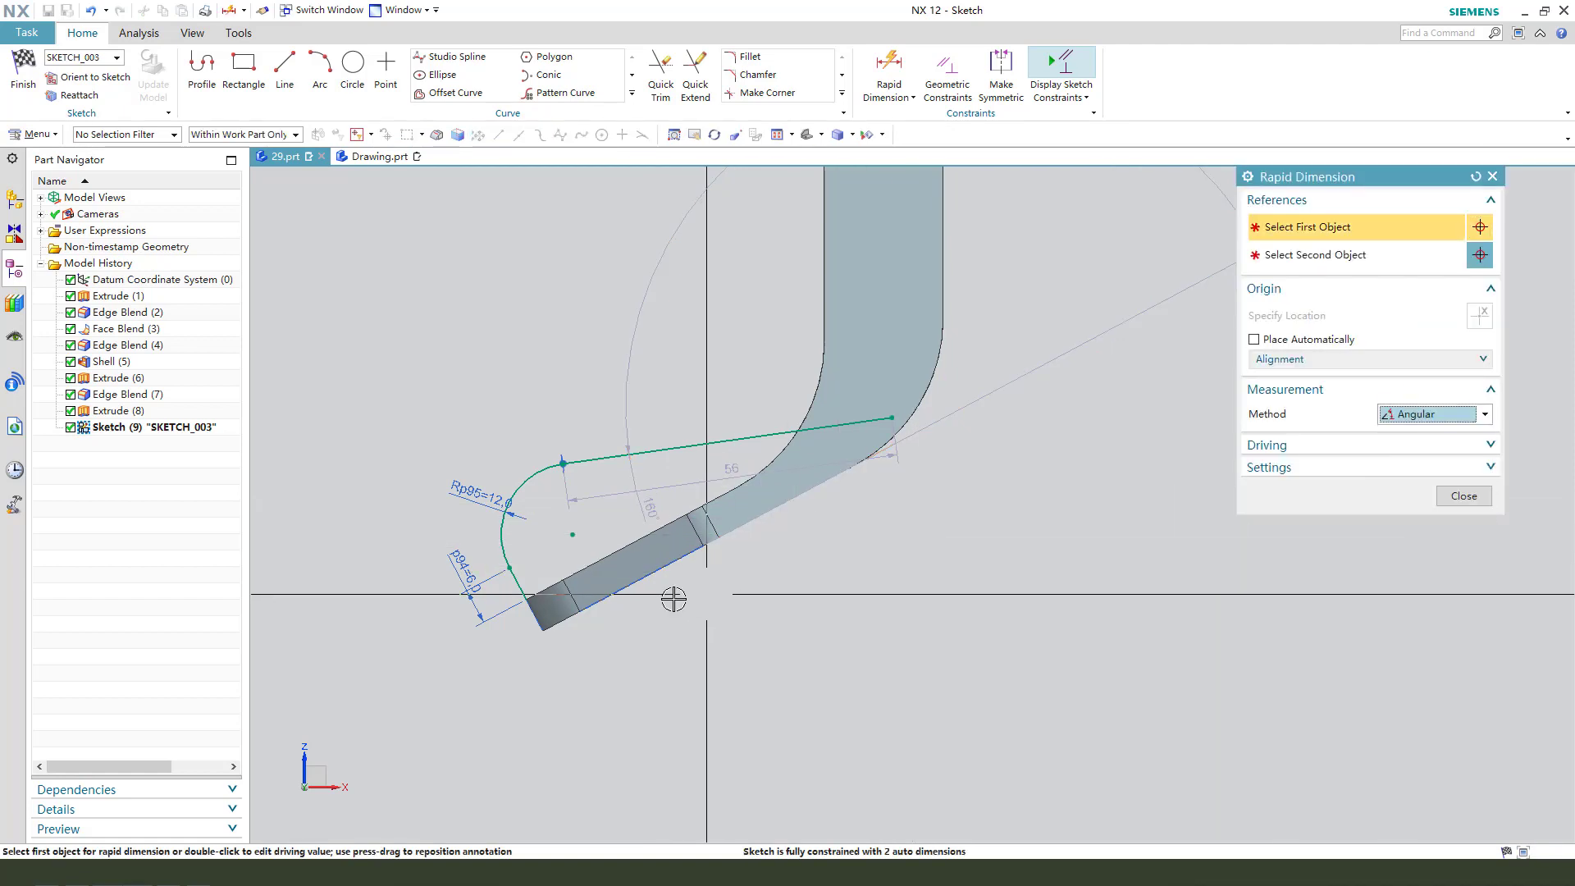
{"action": "left_click", "coordinate": [679, 565]}
{"action": "left_click", "coordinate": [656, 452]}
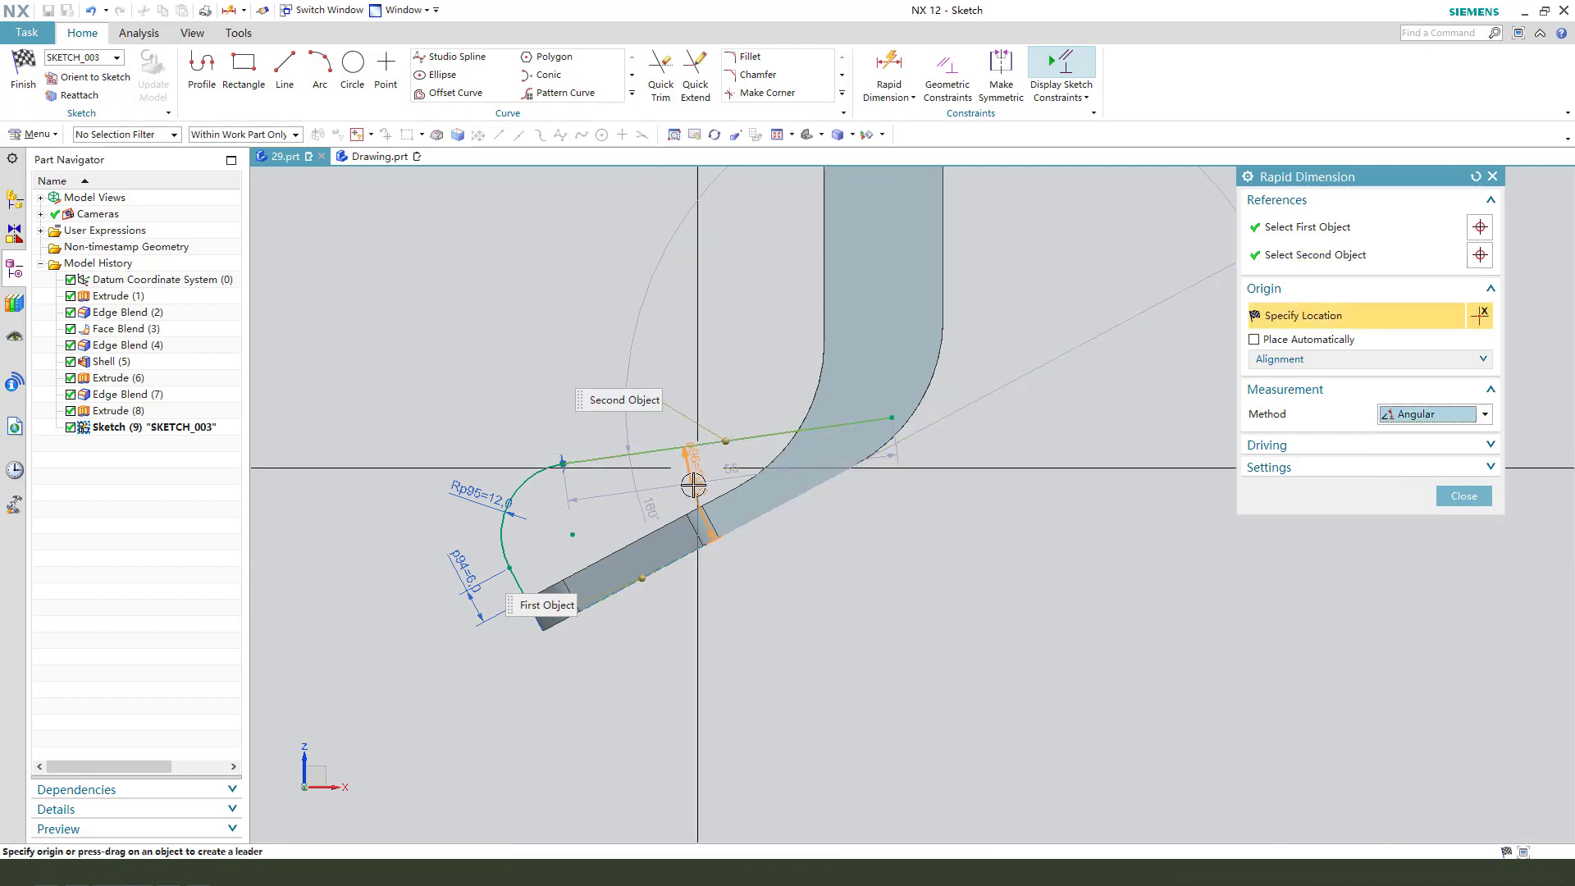
{"action": "left_click", "coordinate": [606, 518]}
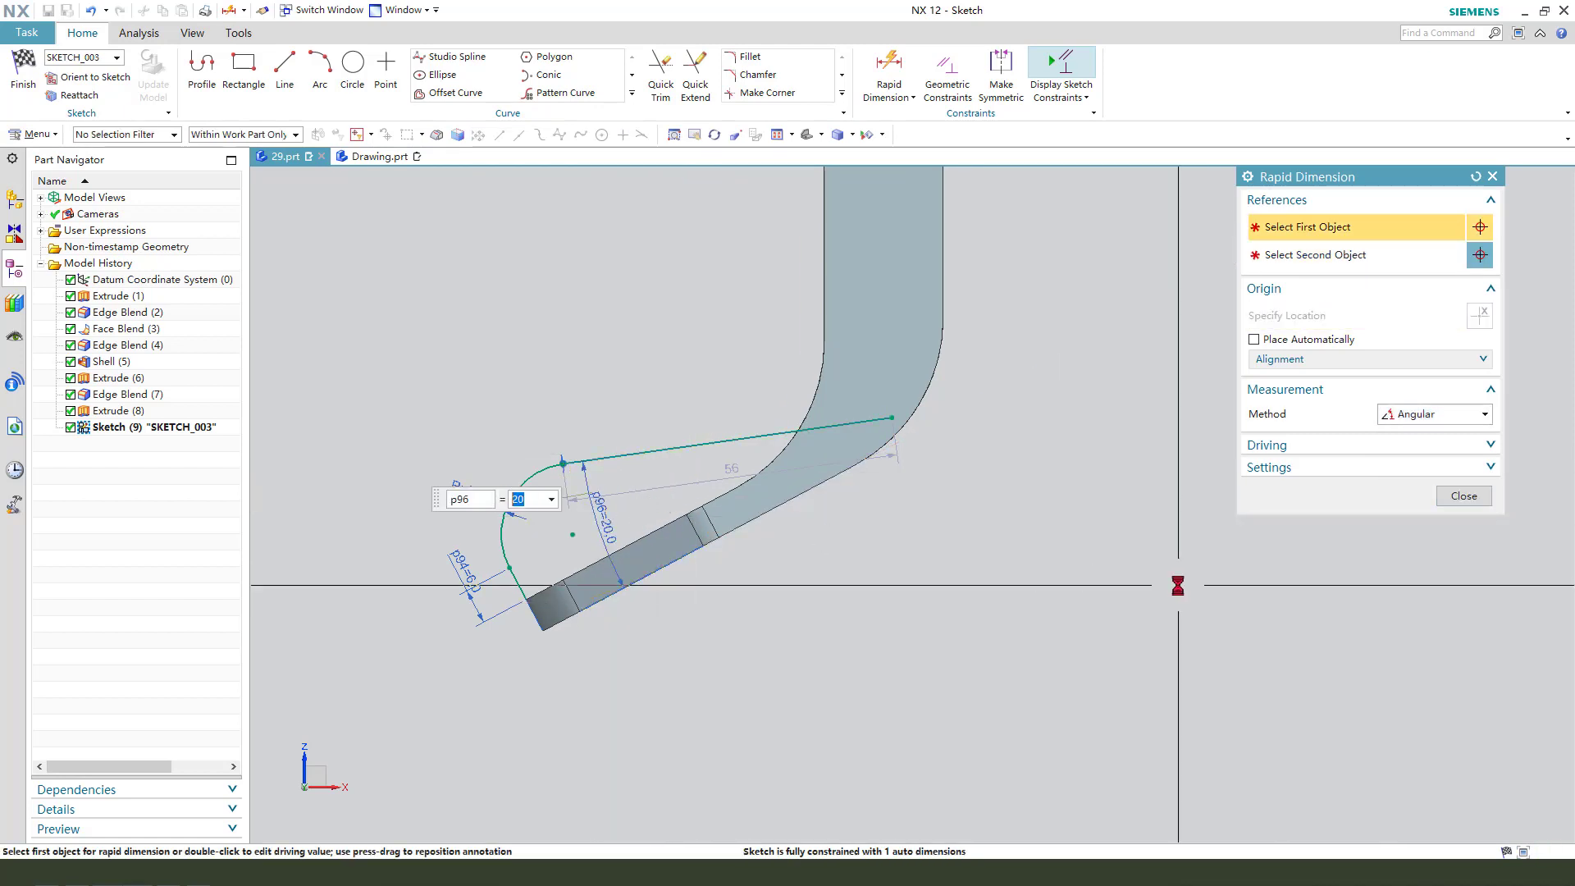
{"action": "key", "text": "Return"}
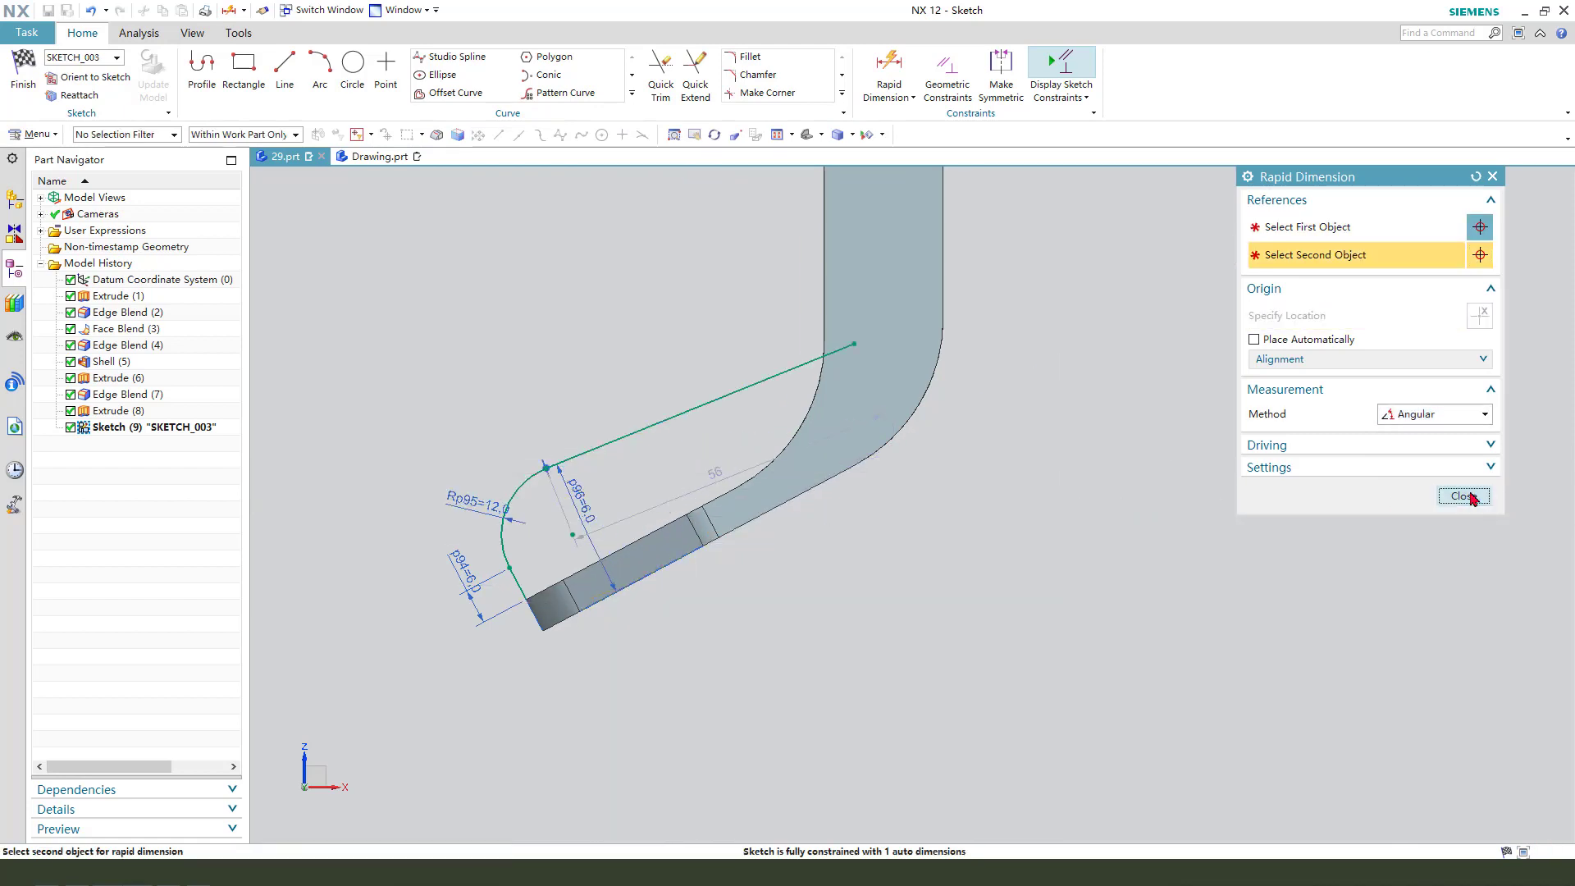
Extend the long upper line to about 69 mm, ending inside the upright arm, reposition its length dimension and finish the sketch
{"action": "left_click", "coordinate": [1463, 496]}
{"action": "left_click_drag", "start_coordinate": [854, 343], "coordinate": [924, 314]}
{"action": "left_click_drag", "start_coordinate": [706, 310], "coordinate": [703, 292]}
{"action": "left_click", "coordinate": [27, 80]}
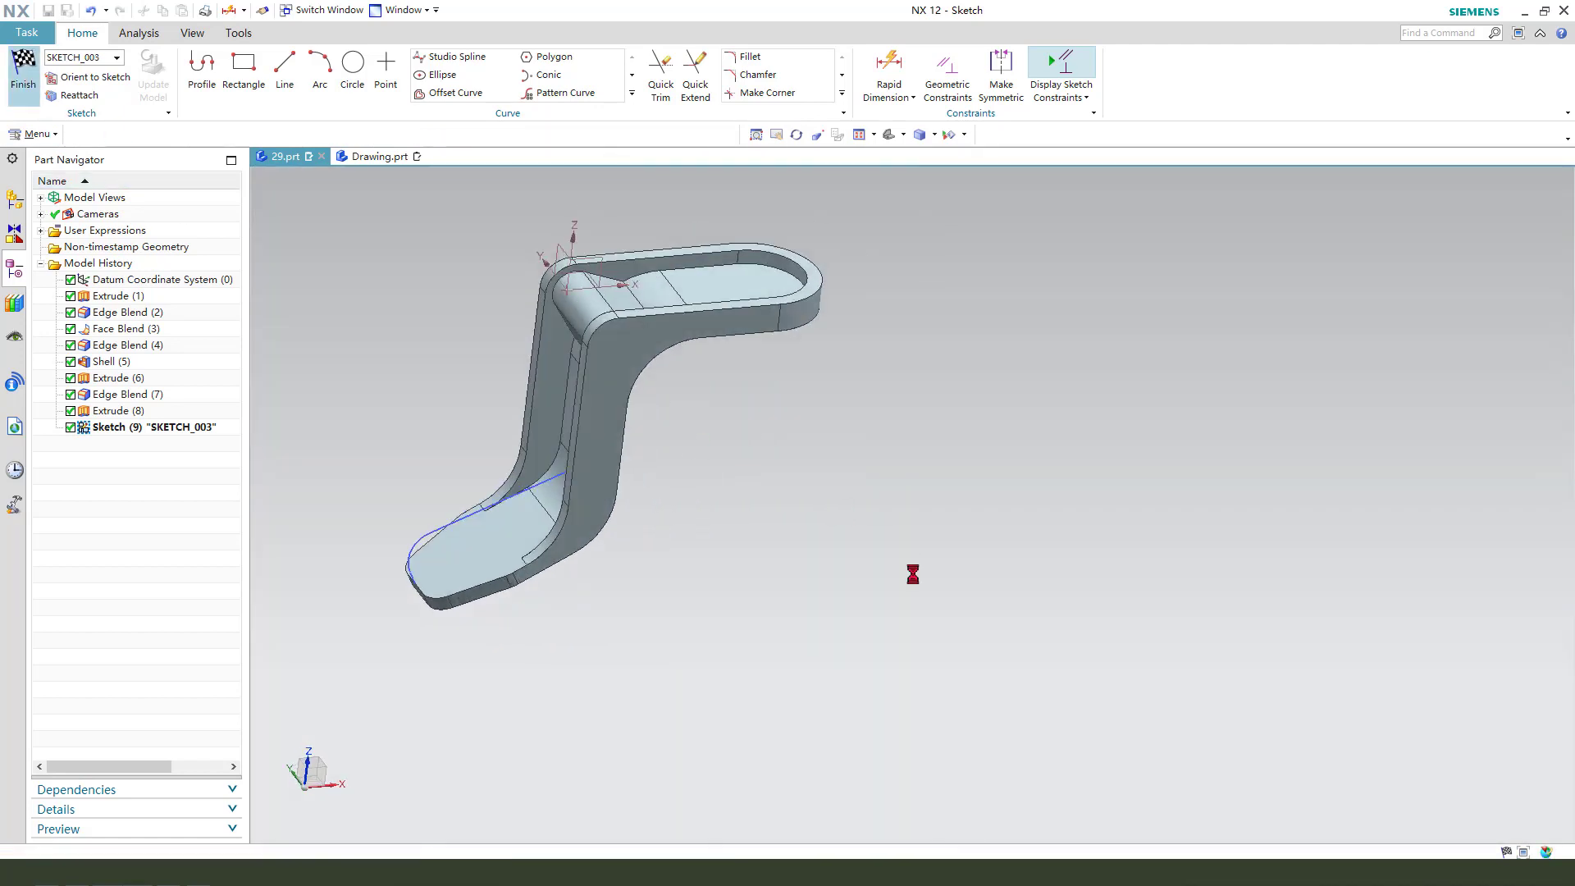
Extrude the lower arm profile as an open profile smart volume, symmetric value 3 mm, united with the bracket
{"action": "scroll", "coordinate": [634, 620], "scroll_direction": "up", "scroll_amount": 2}
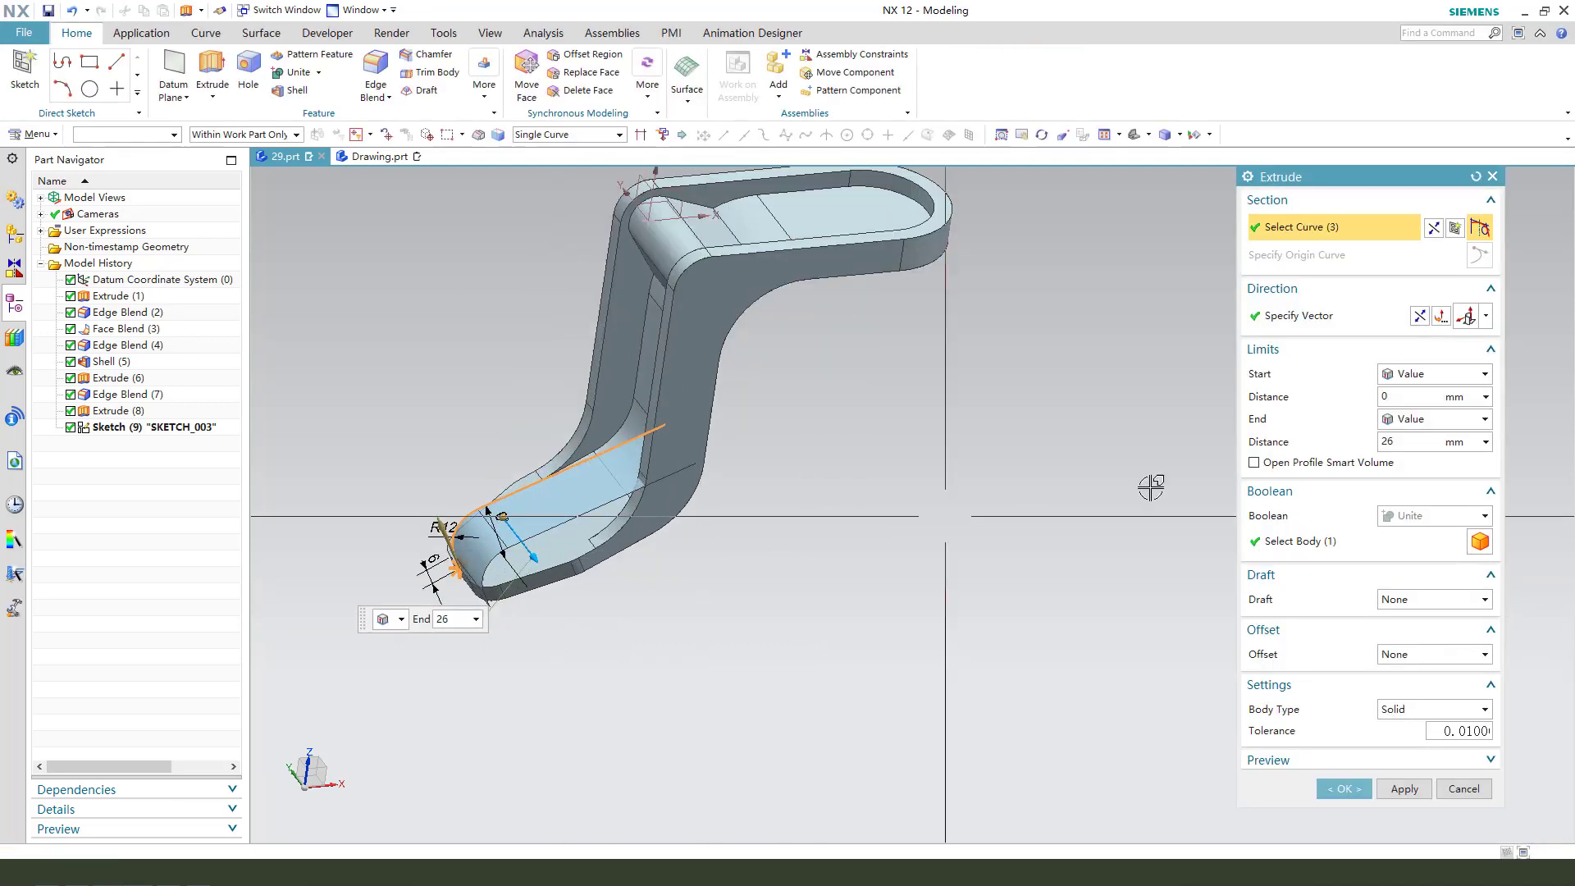
{"action": "left_click", "coordinate": [1254, 463]}
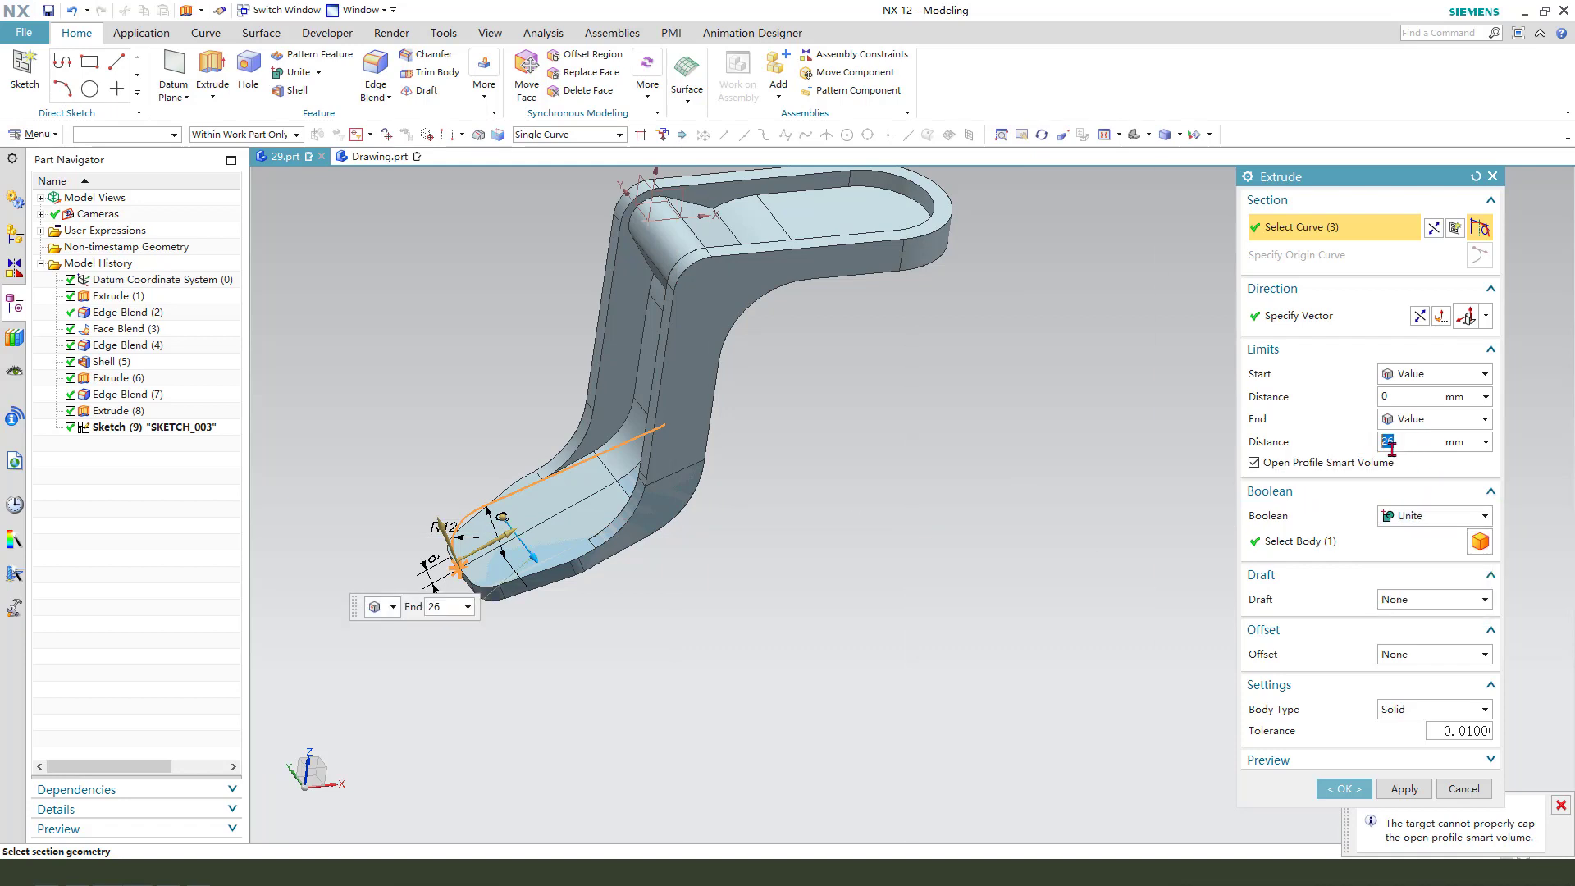
{"action": "type", "text": "3"}
{"action": "left_click", "coordinate": [1439, 420]}
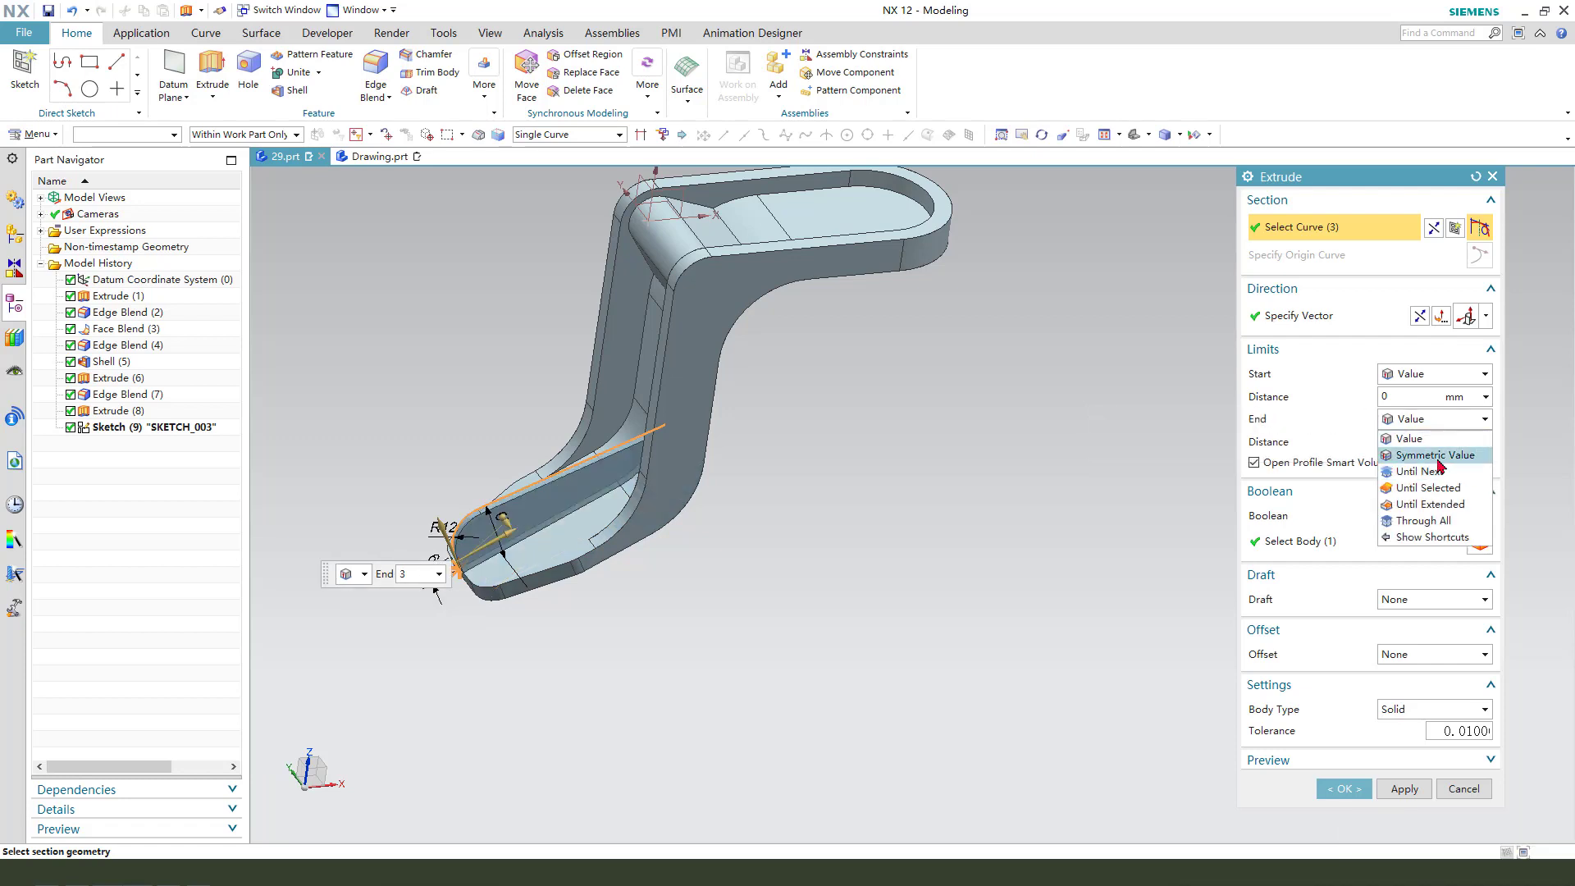
{"action": "left_click", "coordinate": [1437, 459]}
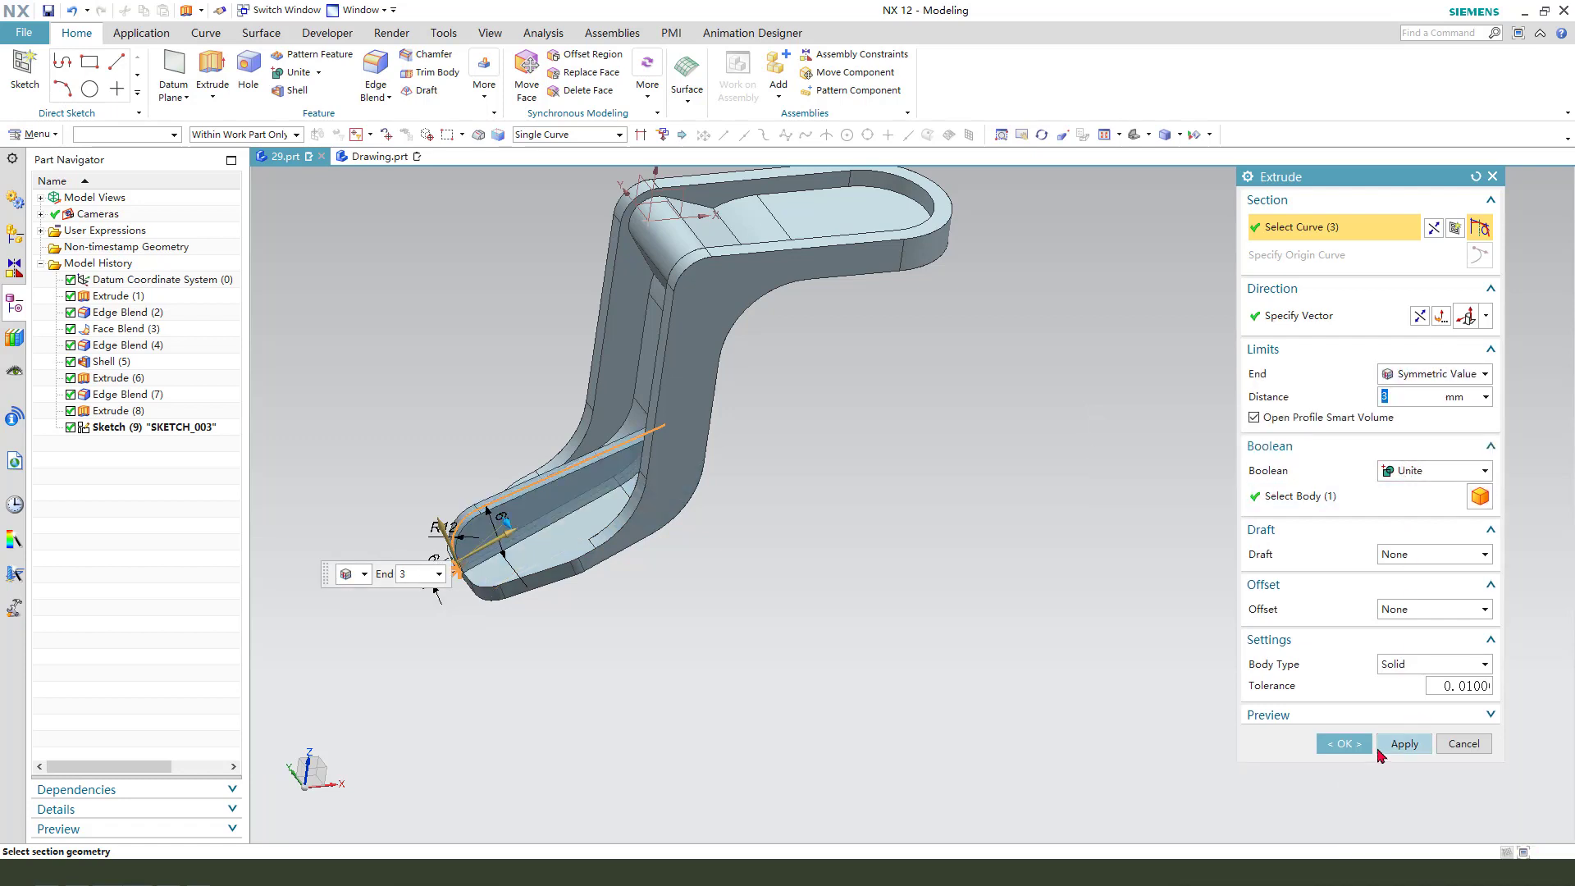
{"action": "left_click", "coordinate": [1346, 750]}
Start a new extrude section sketch on the XZ datum plane and draw a circle concentric with the upper bend's outer arc
{"action": "scroll", "coordinate": [517, 577], "scroll_direction": "up", "scroll_amount": 3}
{"action": "middle_click_drag", "start_coordinate": [517, 577], "coordinate": [790, 351]}
{"action": "mouse_move", "coordinate": [747, 391]}
{"action": "middle_mouse_down"}
{"action": "mouse_move", "coordinate": [844, 391]}
{"action": "mouse_move", "coordinate": [766, 408]}
{"action": "middle_mouse_up"}
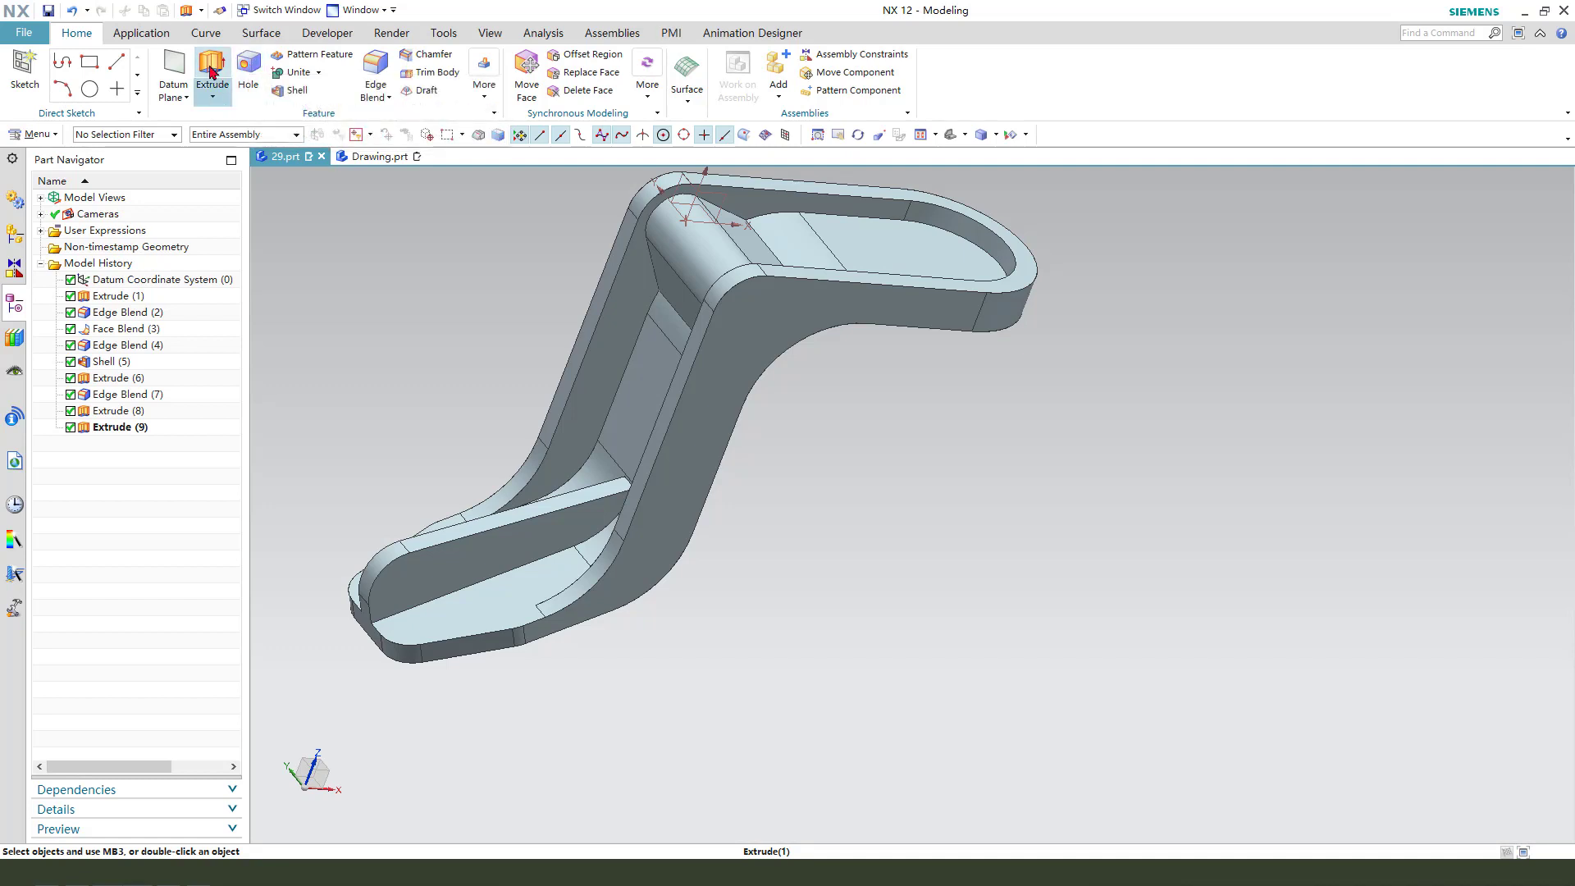
{"action": "left_click", "coordinate": [211, 72]}
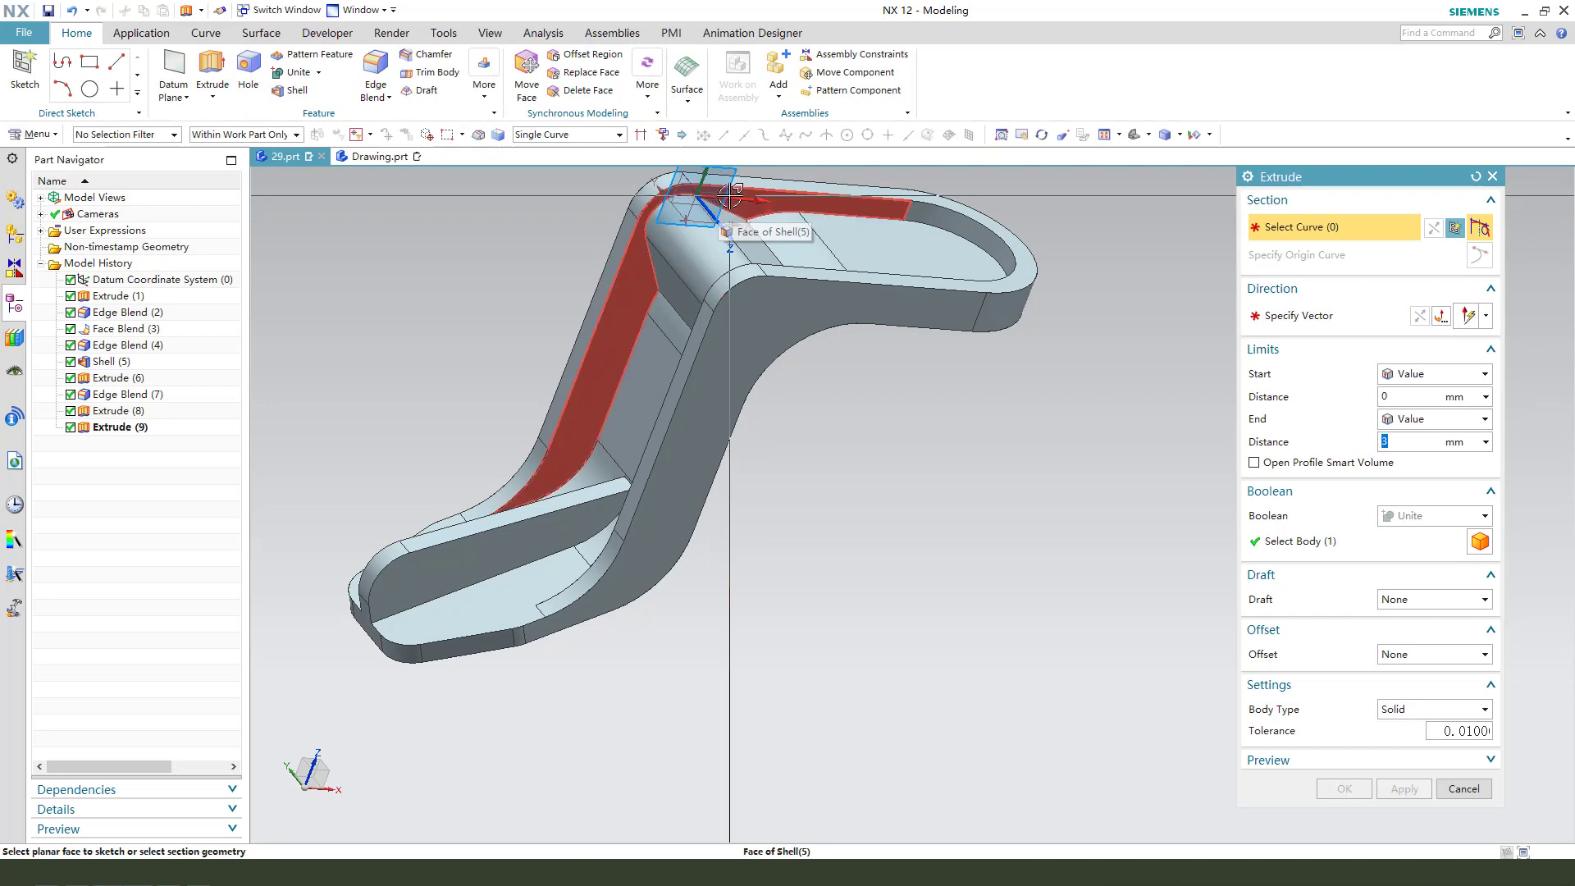
{"action": "left_click", "coordinate": [730, 197]}
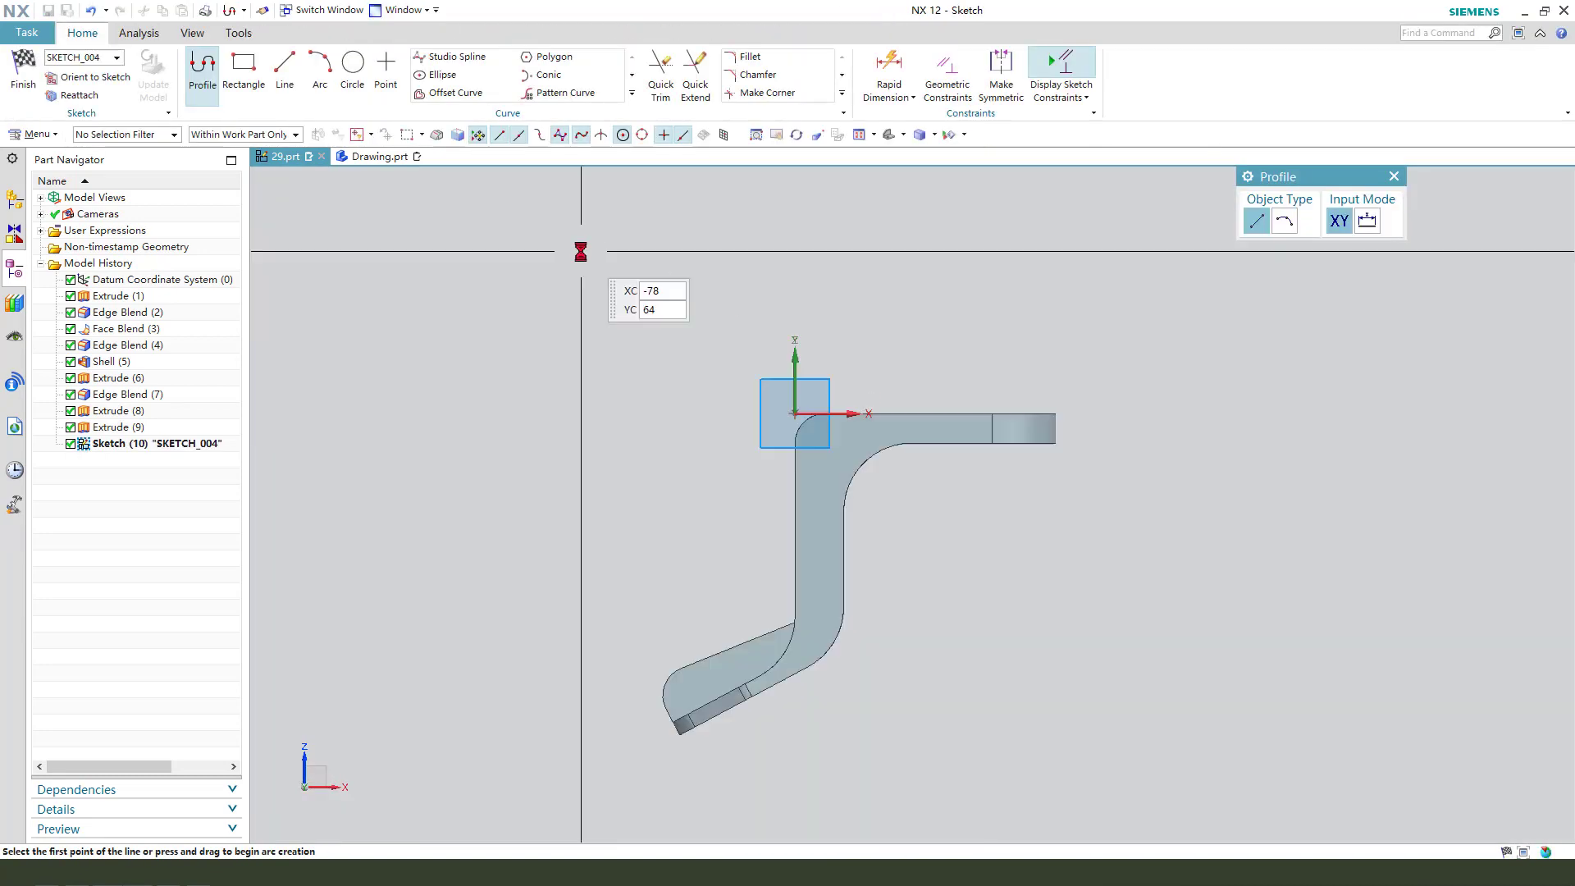
{"action": "left_click", "coordinate": [353, 66]}
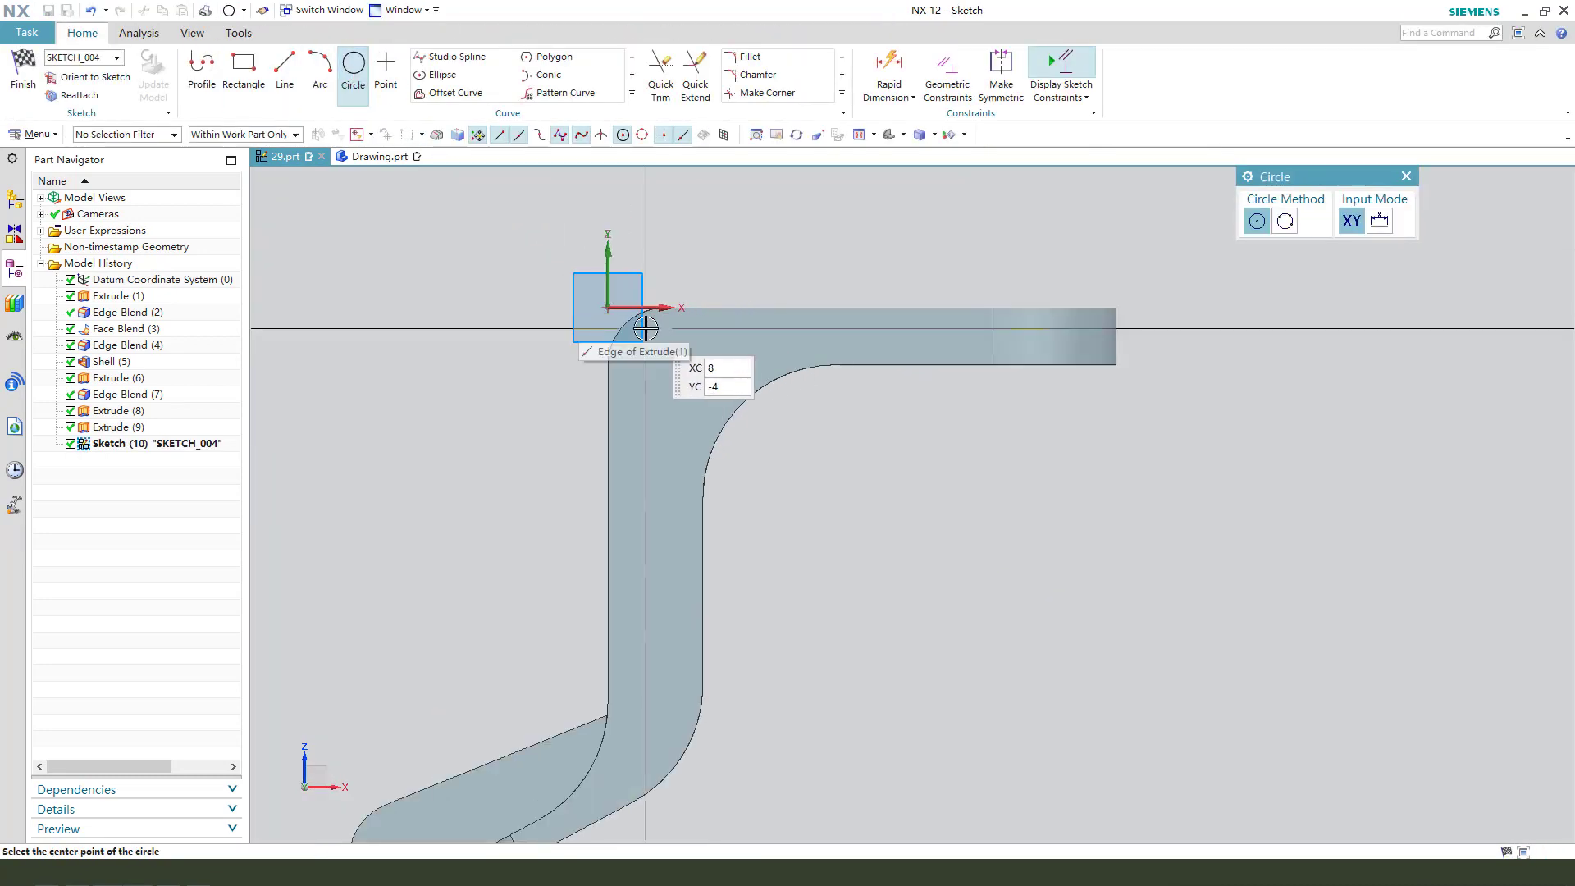
{"action": "left_click", "coordinate": [664, 363]}
{"action": "scroll", "coordinate": [648, 337], "scroll_direction": "up", "scroll_amount": 3}
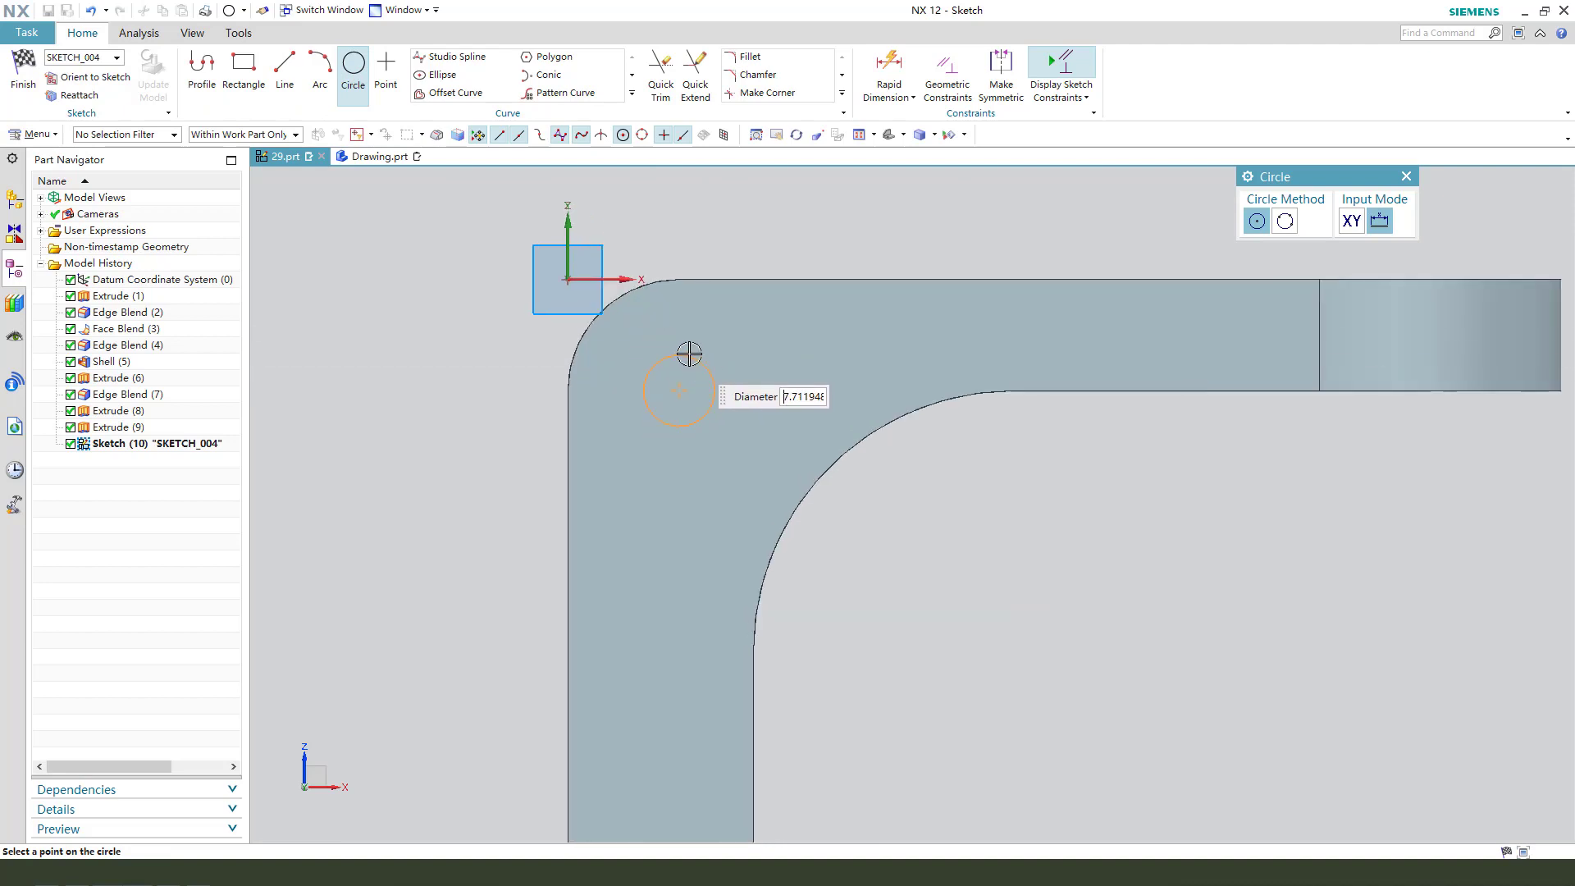
{"action": "left_click", "coordinate": [683, 349]}
Draw a circle about 15.4 mm in diameter, concentric with the lower arm rib's rounded end
{"action": "scroll", "coordinate": [652, 219], "scroll_direction": "down", "scroll_amount": 6}
{"action": "scroll", "coordinate": [546, 555], "scroll_direction": "up", "scroll_amount": 4}
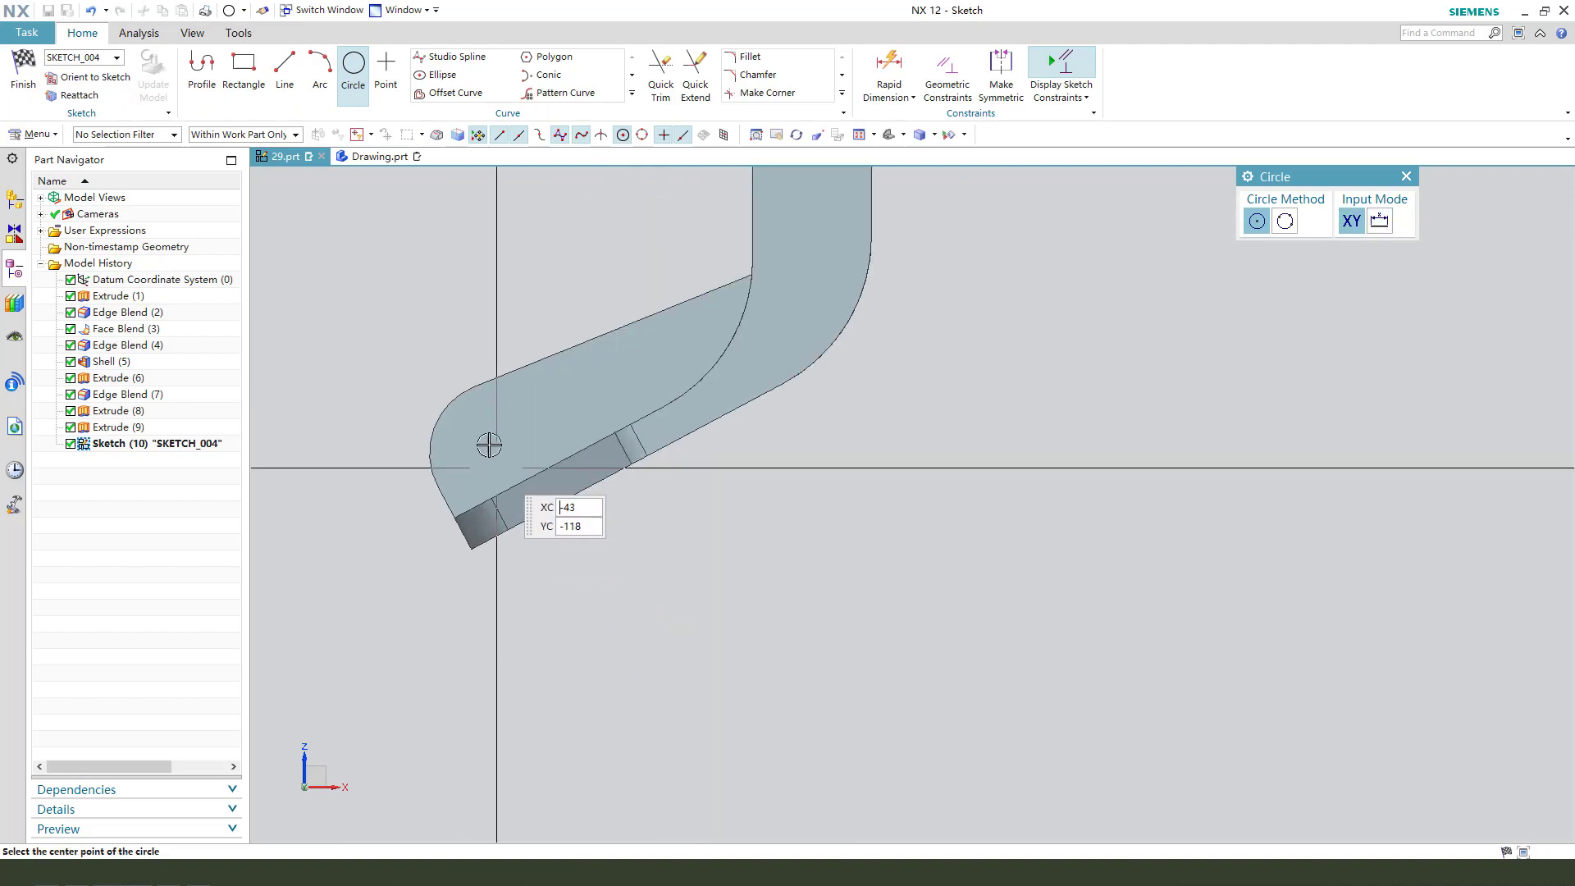
{"action": "left_click", "coordinate": [445, 422]}
{"action": "left_click", "coordinate": [457, 429]}
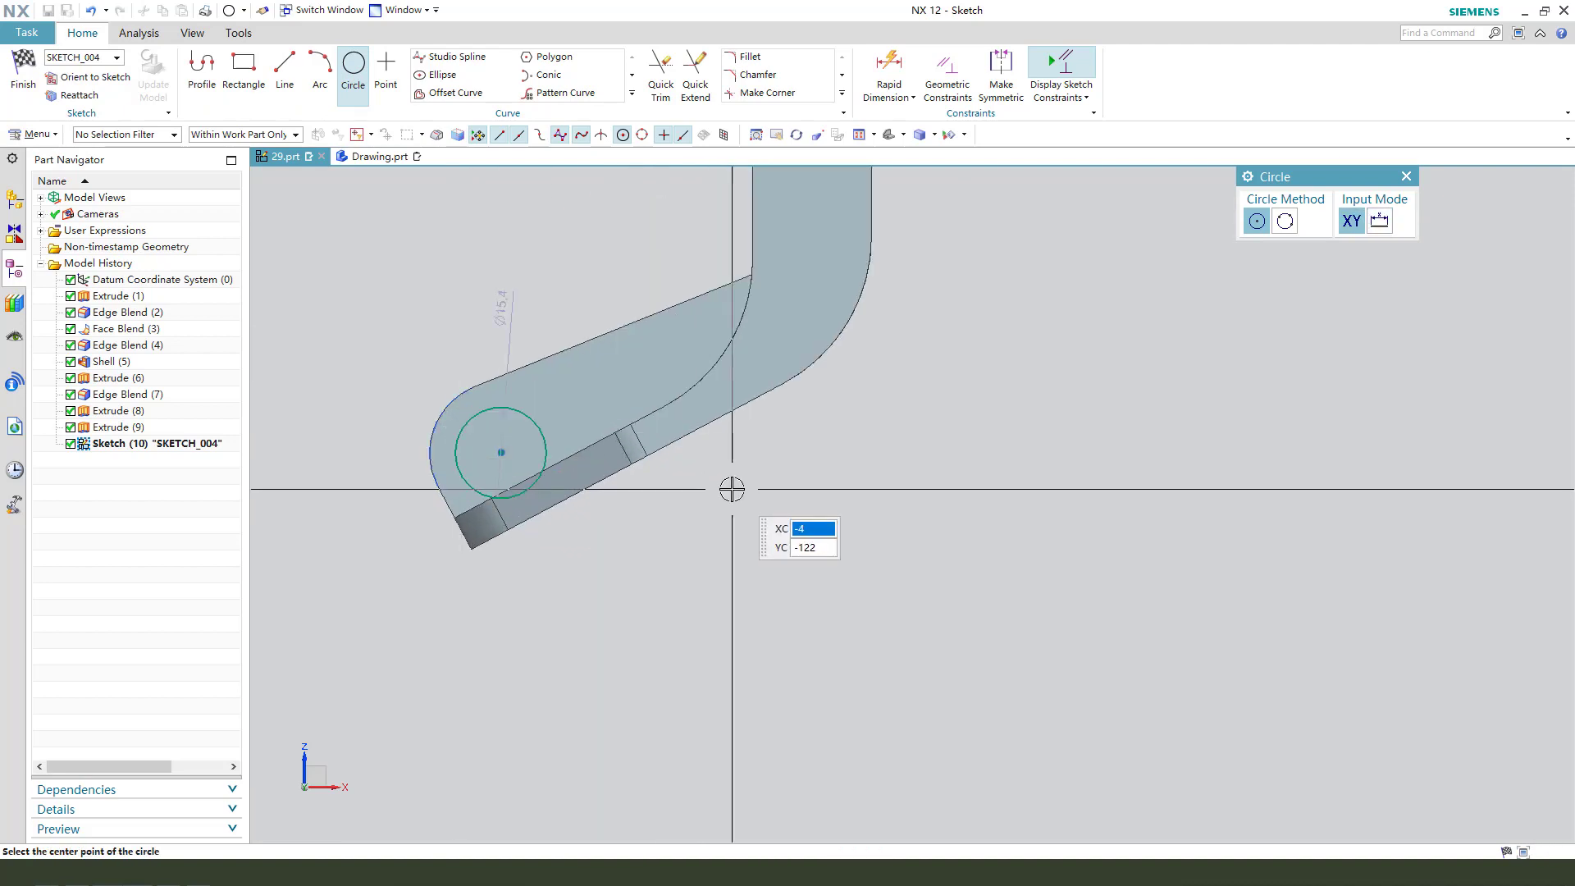
{"action": "key", "text": "Escape"}
Constrain the lower circle and the upper bend circle to equal radius
{"action": "scroll", "coordinate": [364, 482], "scroll_direction": "up", "scroll_amount": 2}
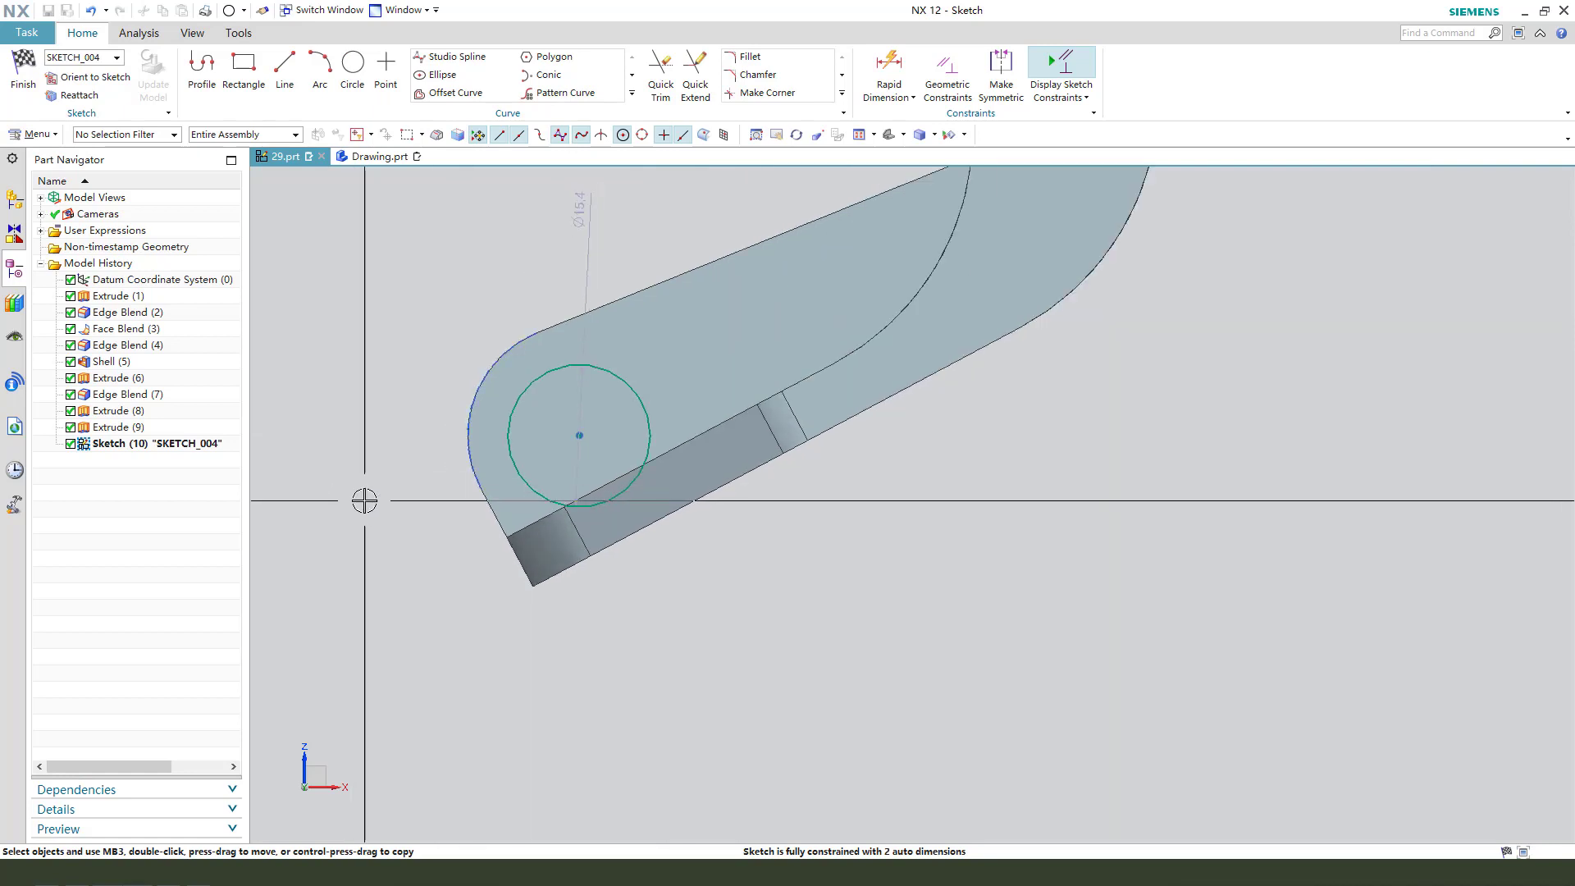
{"action": "scroll", "coordinate": [354, 464], "scroll_direction": "down", "scroll_amount": 5}
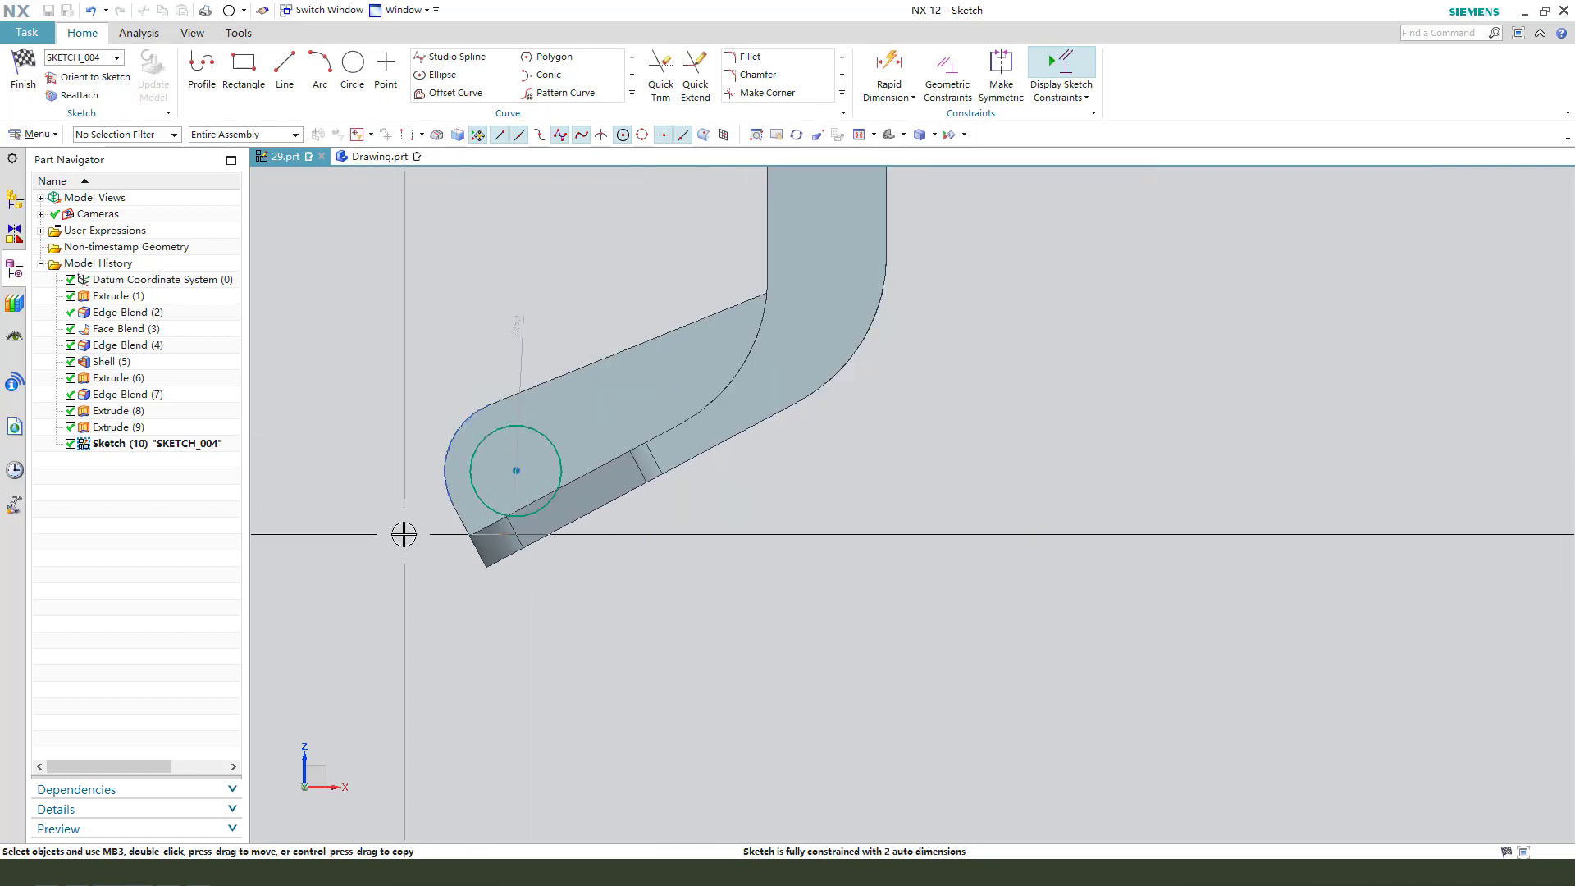
{"action": "scroll", "coordinate": [581, 562], "scroll_direction": "up", "scroll_amount": 2}
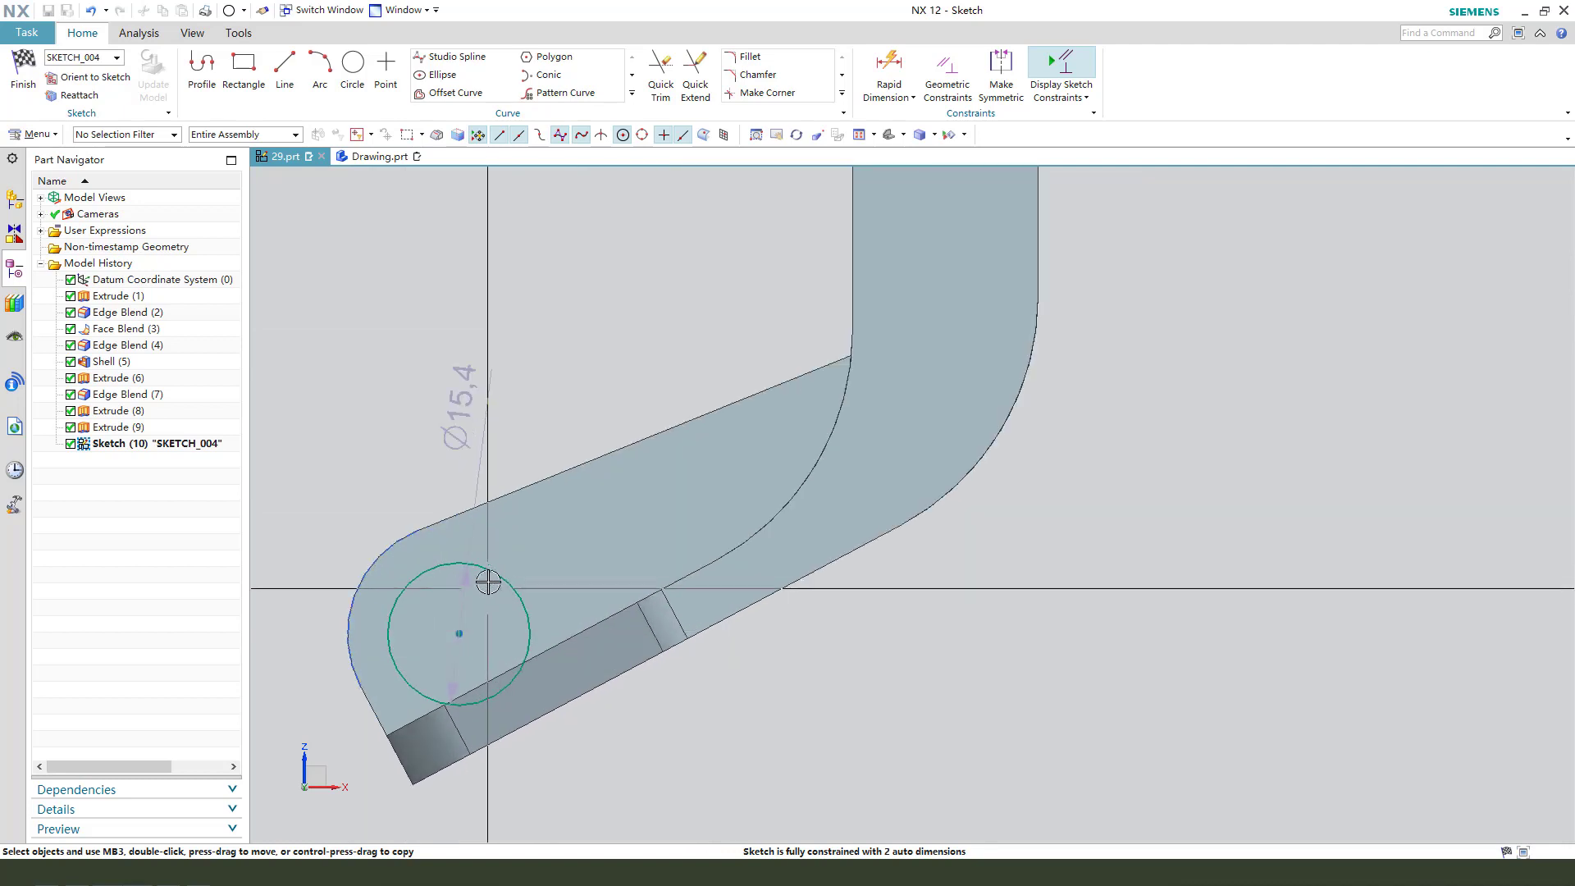
{"action": "left_click", "coordinate": [492, 570]}
{"action": "scroll", "coordinate": [540, 595], "scroll_direction": "down", "scroll_amount": 1}
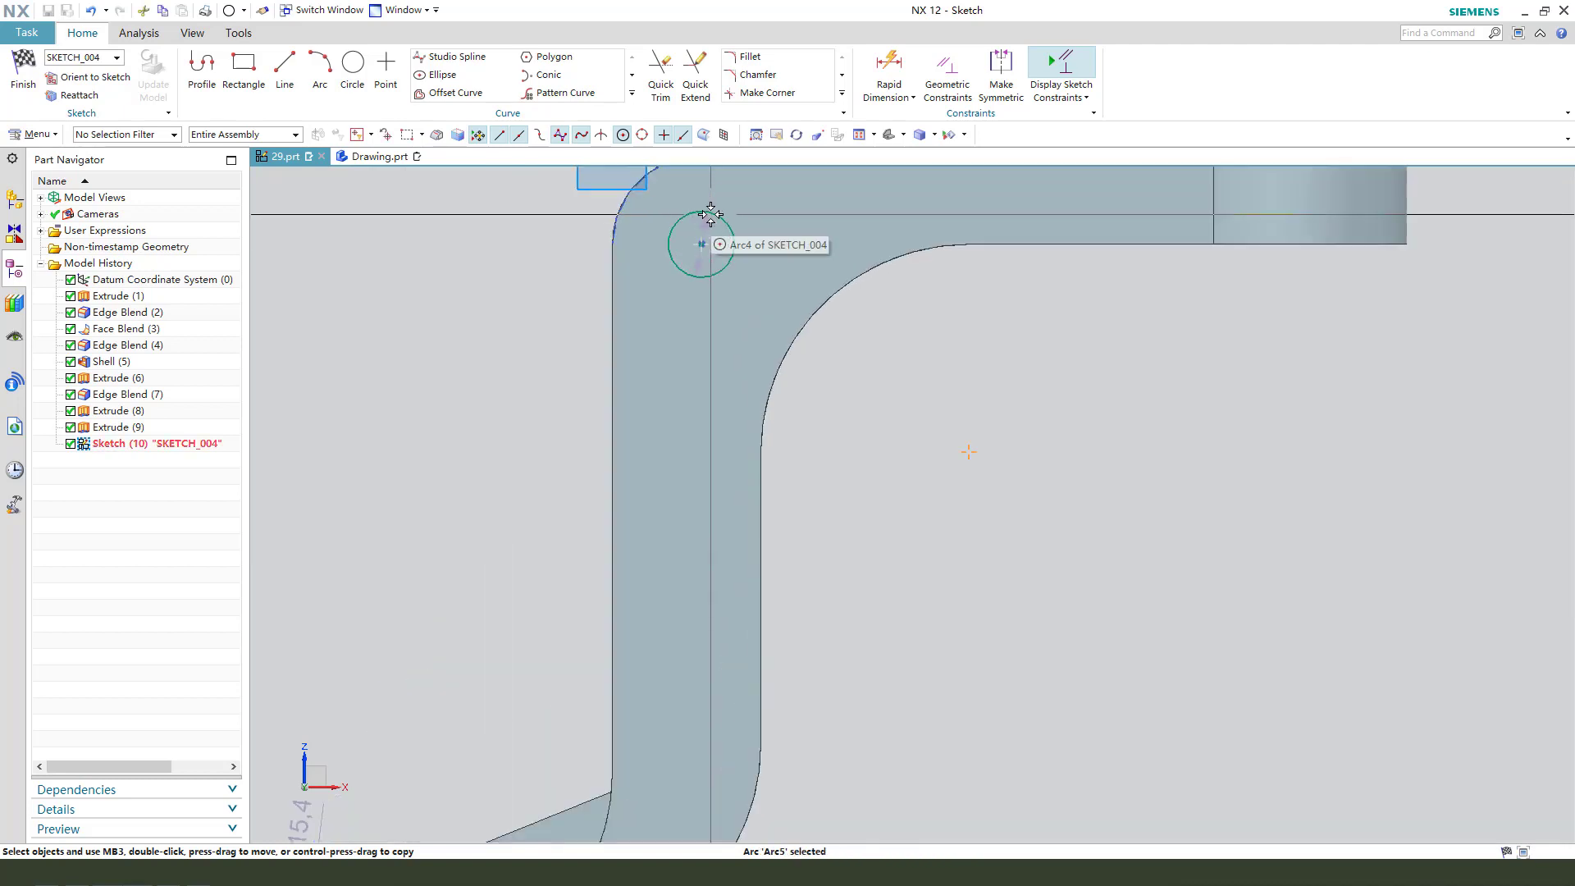
{"action": "left_click", "coordinate": [741, 221]}
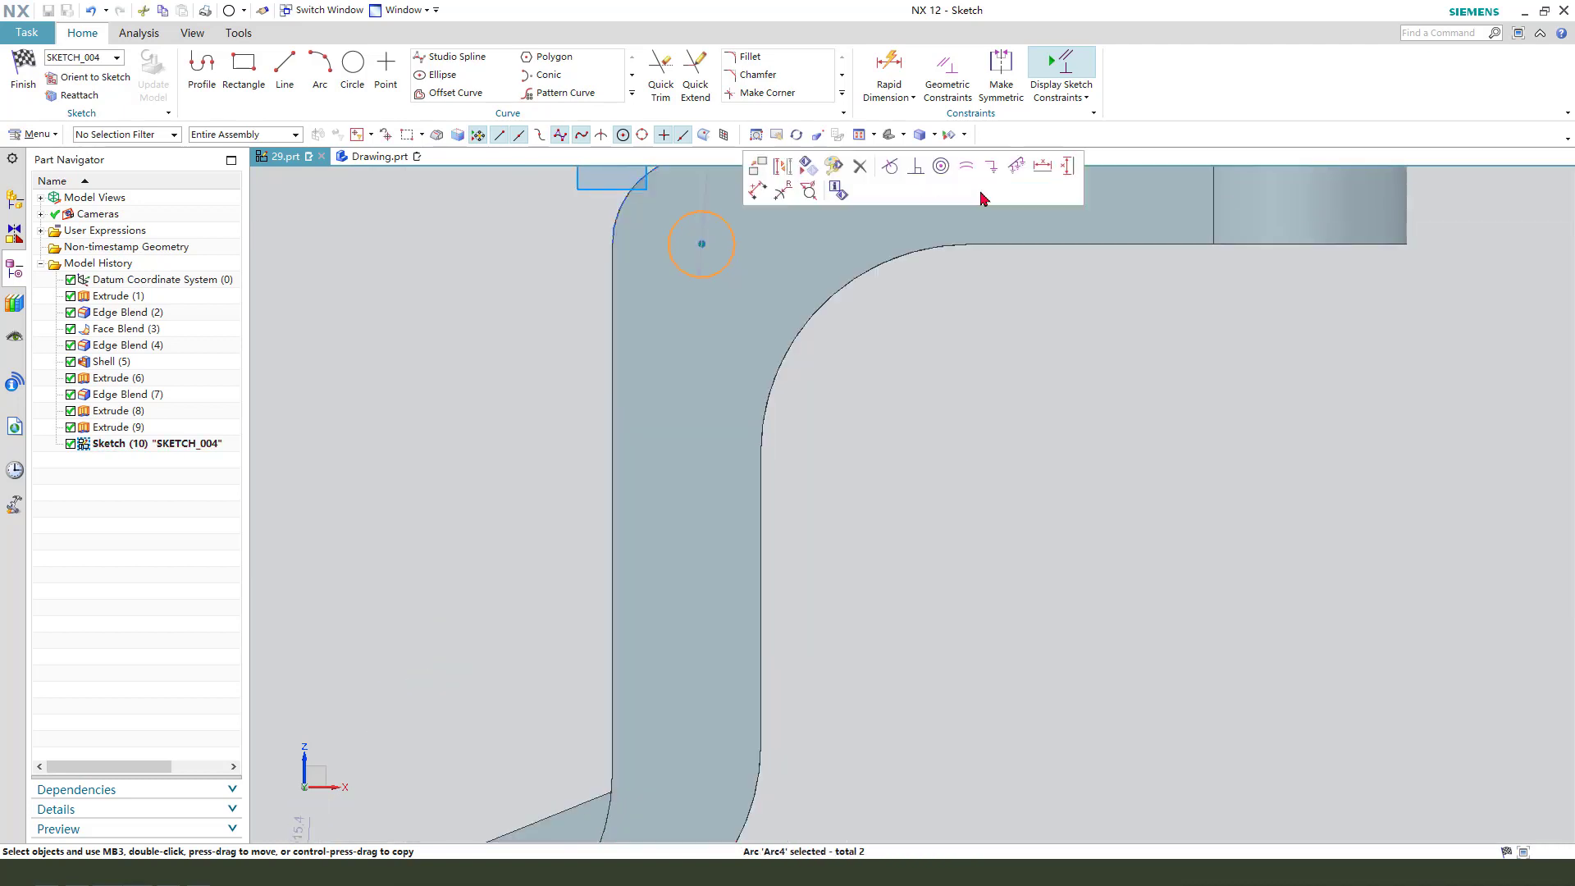
{"action": "left_click", "coordinate": [965, 168]}
{"action": "scroll", "coordinate": [773, 432], "scroll_direction": "down", "scroll_amount": 2}
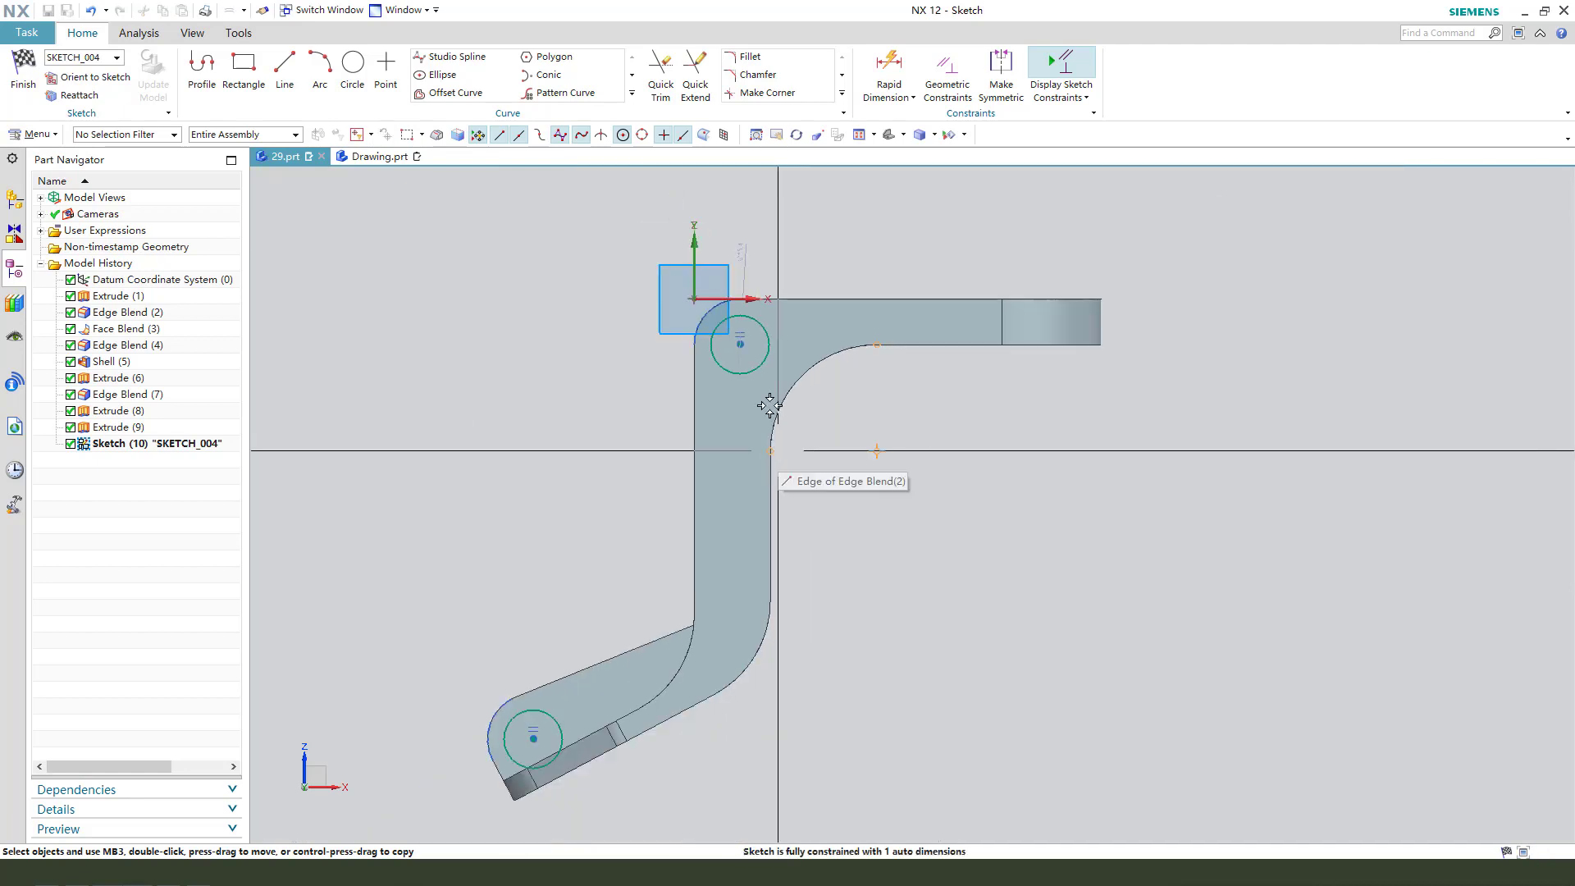
Check the hole details in Drawing.prt, then reposition the upper circle's diameter dimension in 29.prt and set it to 12 mm
{"action": "scroll", "coordinate": [760, 200], "scroll_direction": "up", "scroll_amount": 2}
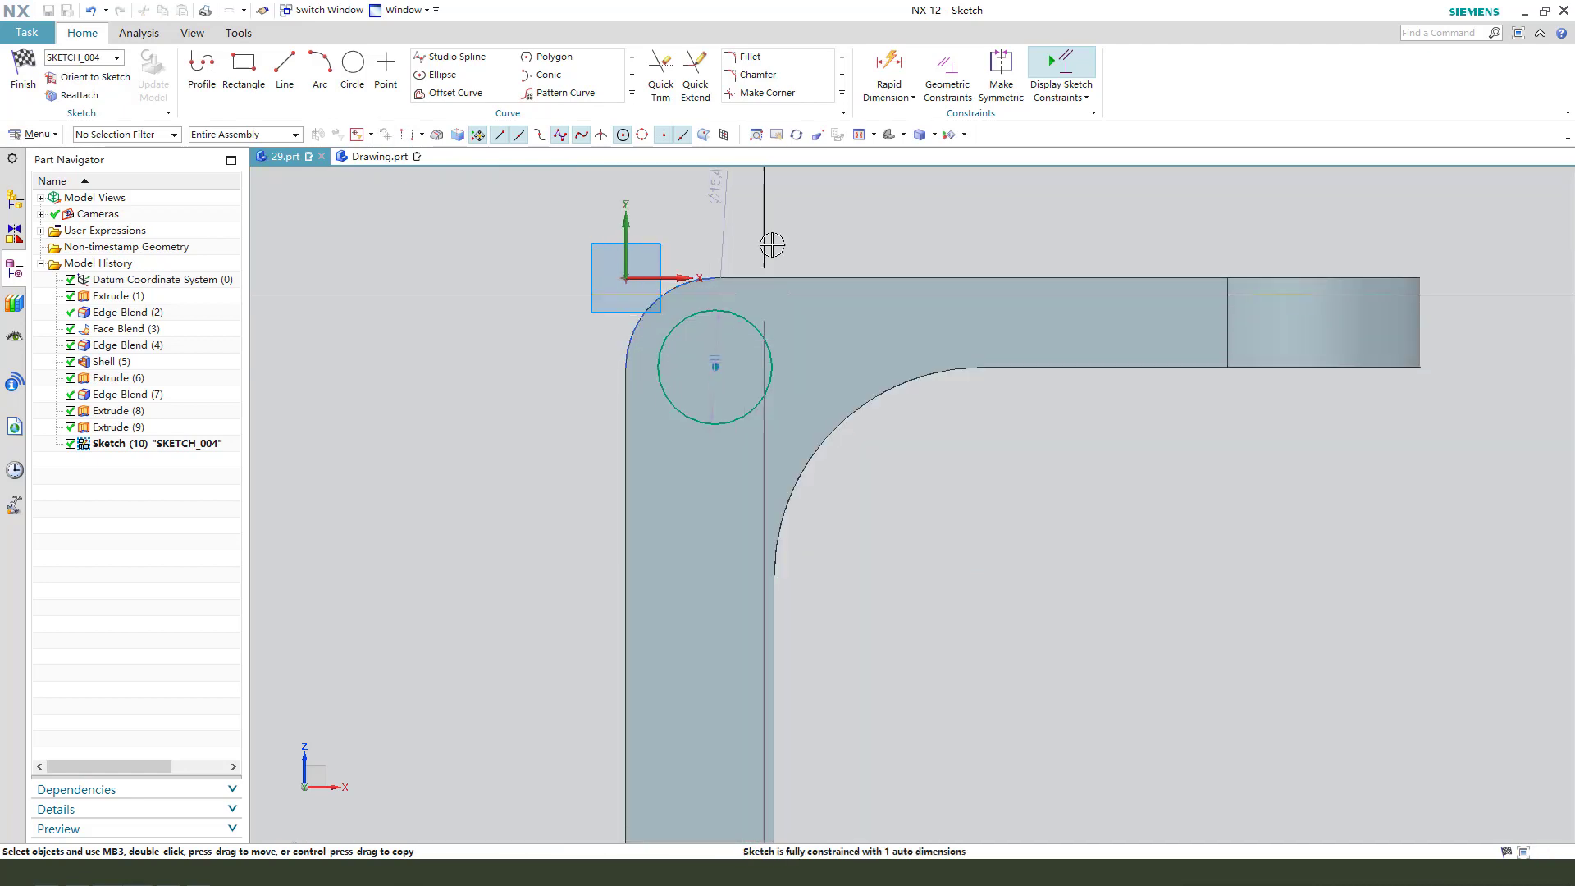
{"action": "left_click_drag", "start_coordinate": [726, 186], "coordinate": [742, 214]}
{"action": "left_click", "coordinate": [427, 159]}
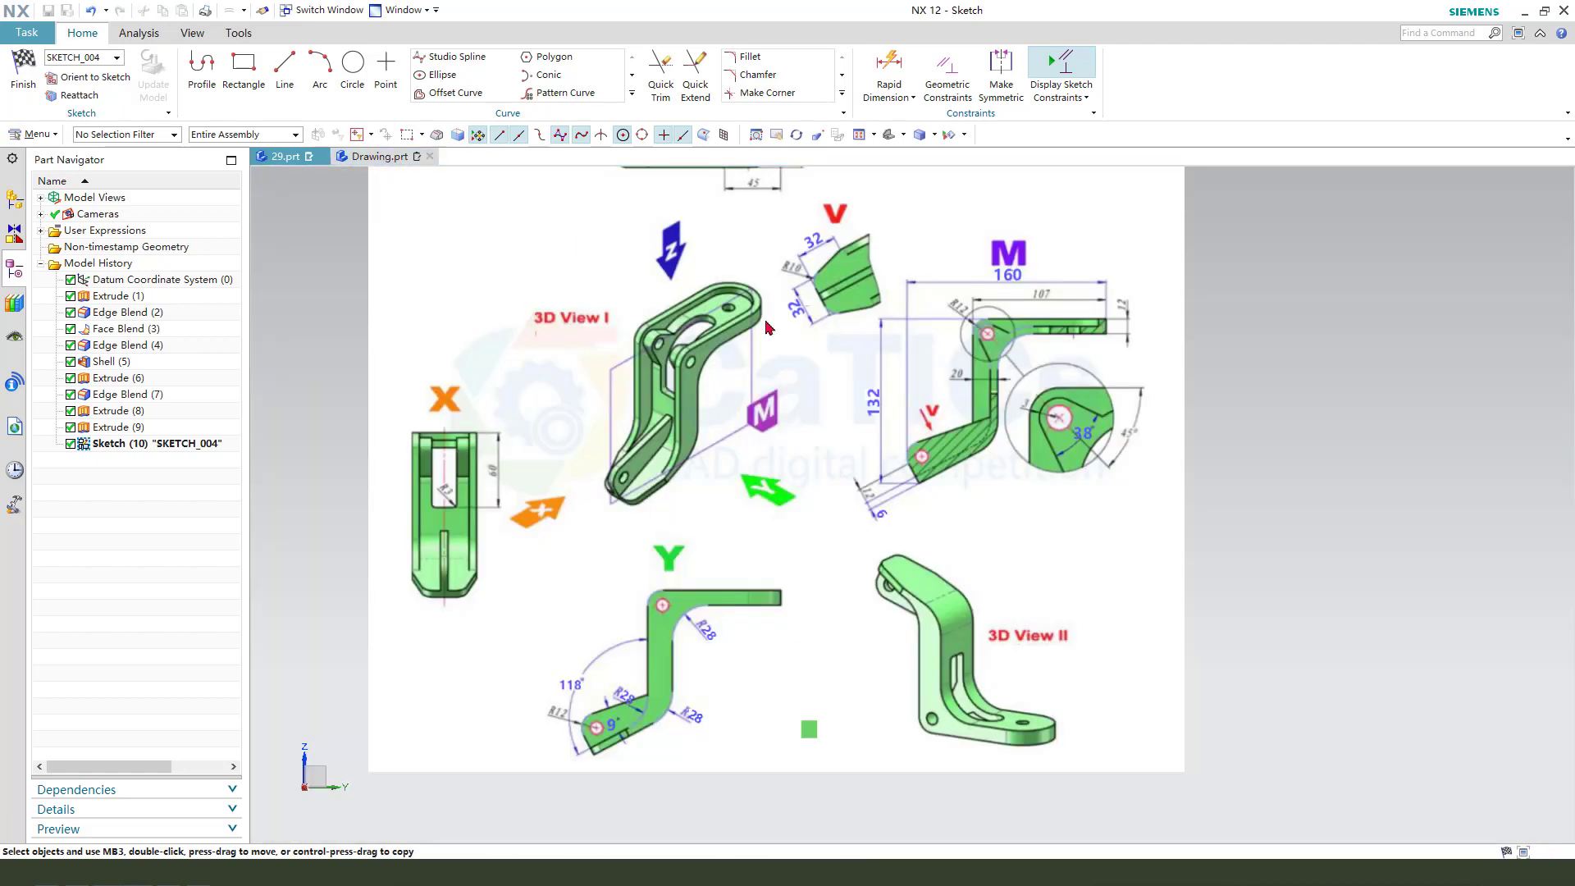
{"action": "scroll", "coordinate": [1048, 383], "scroll_direction": "up", "scroll_amount": 4}
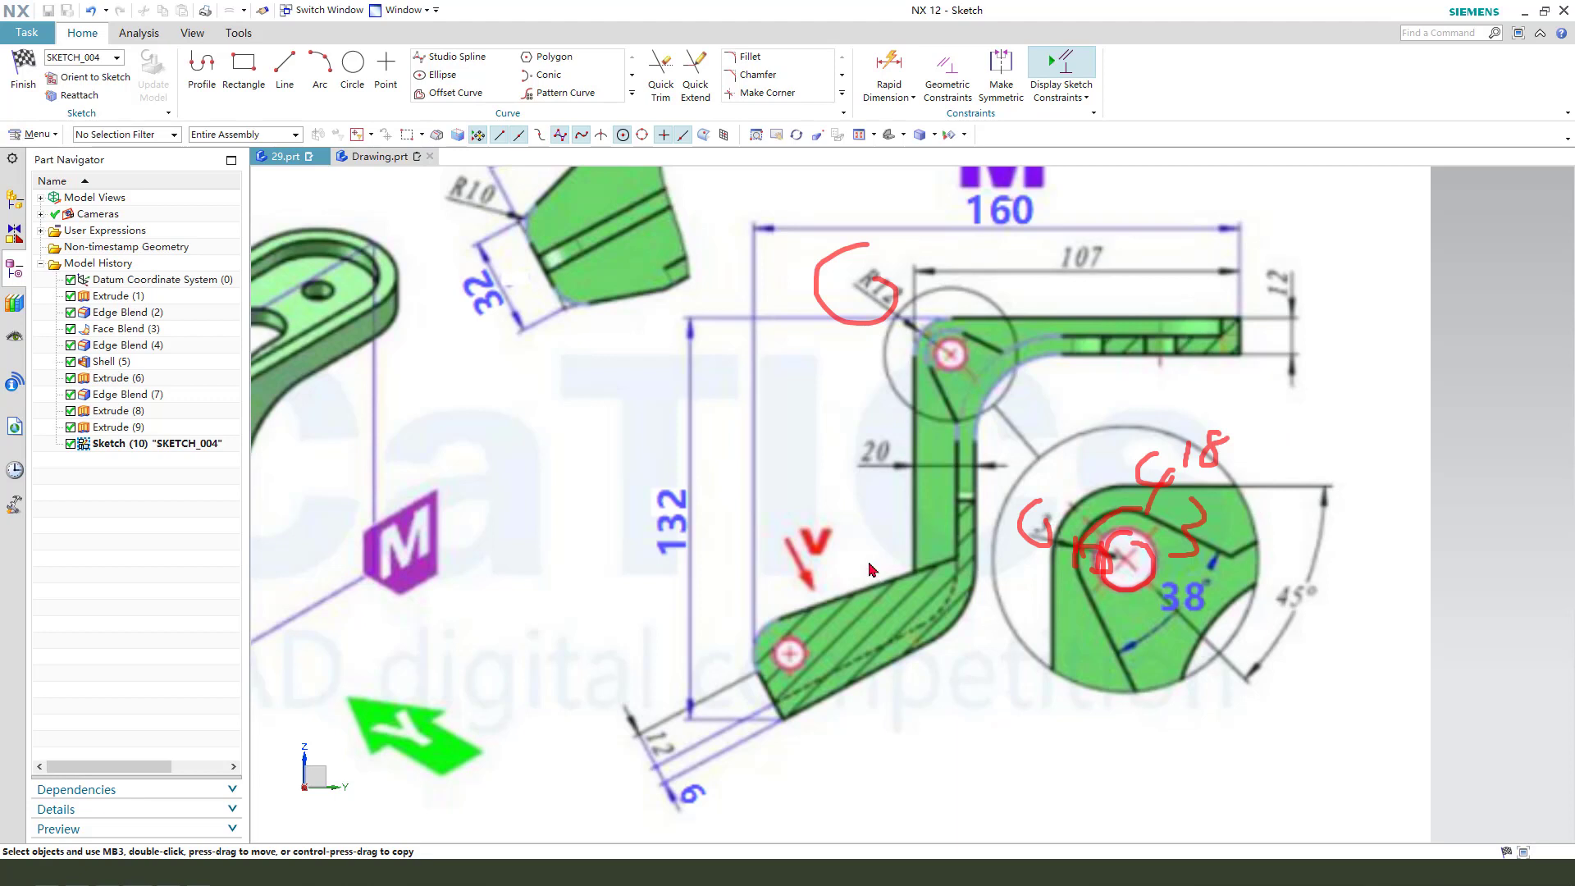
{"action": "key", "text": "Escape"}
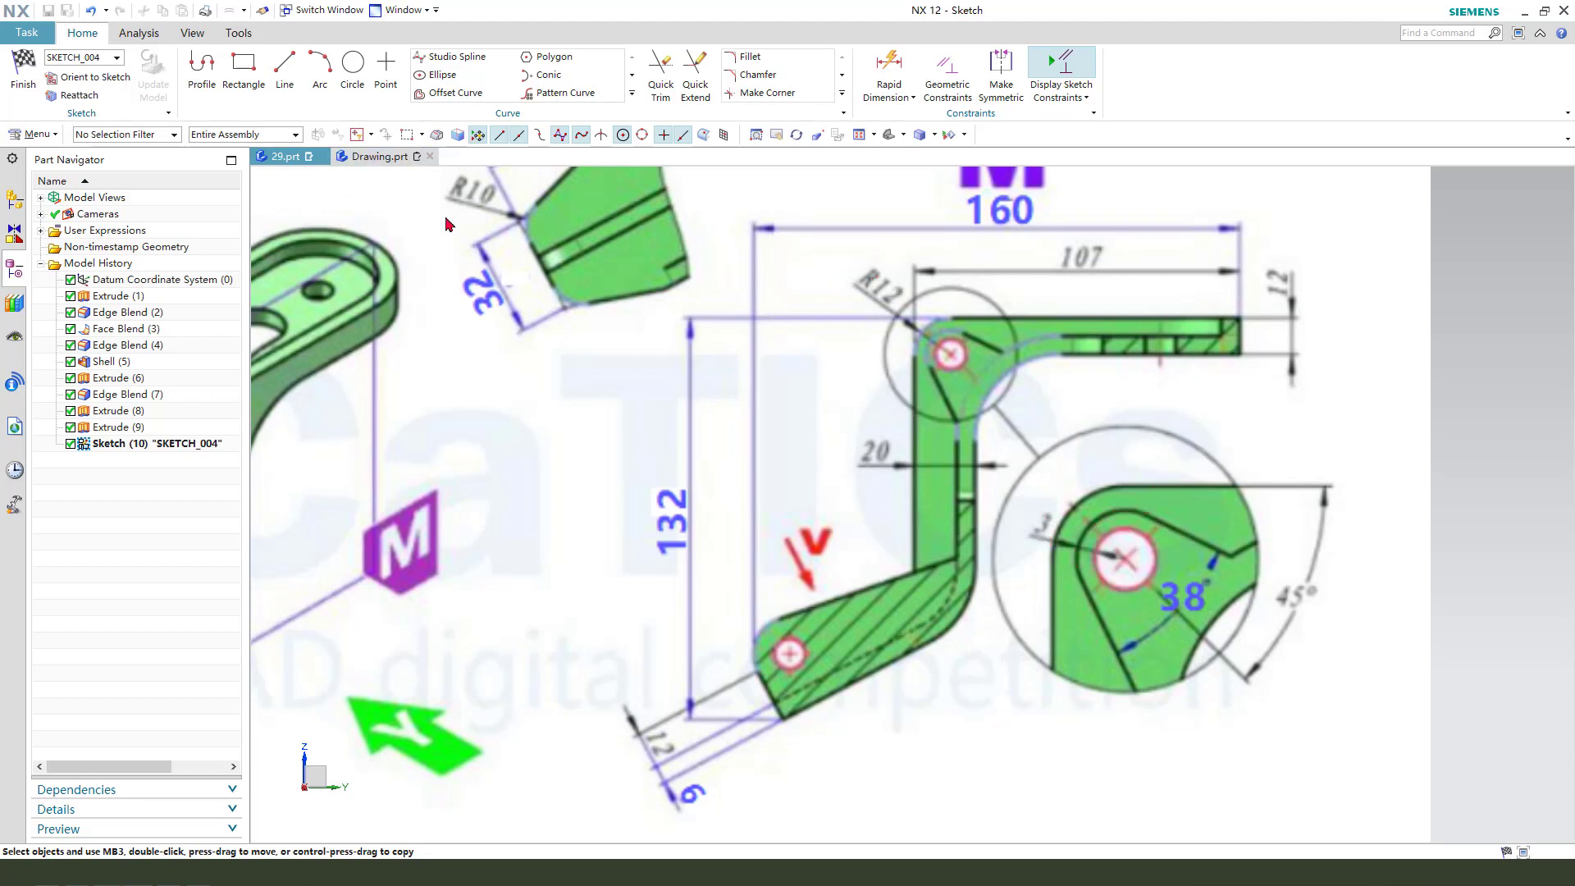
{"action": "left_click", "coordinate": [294, 163]}
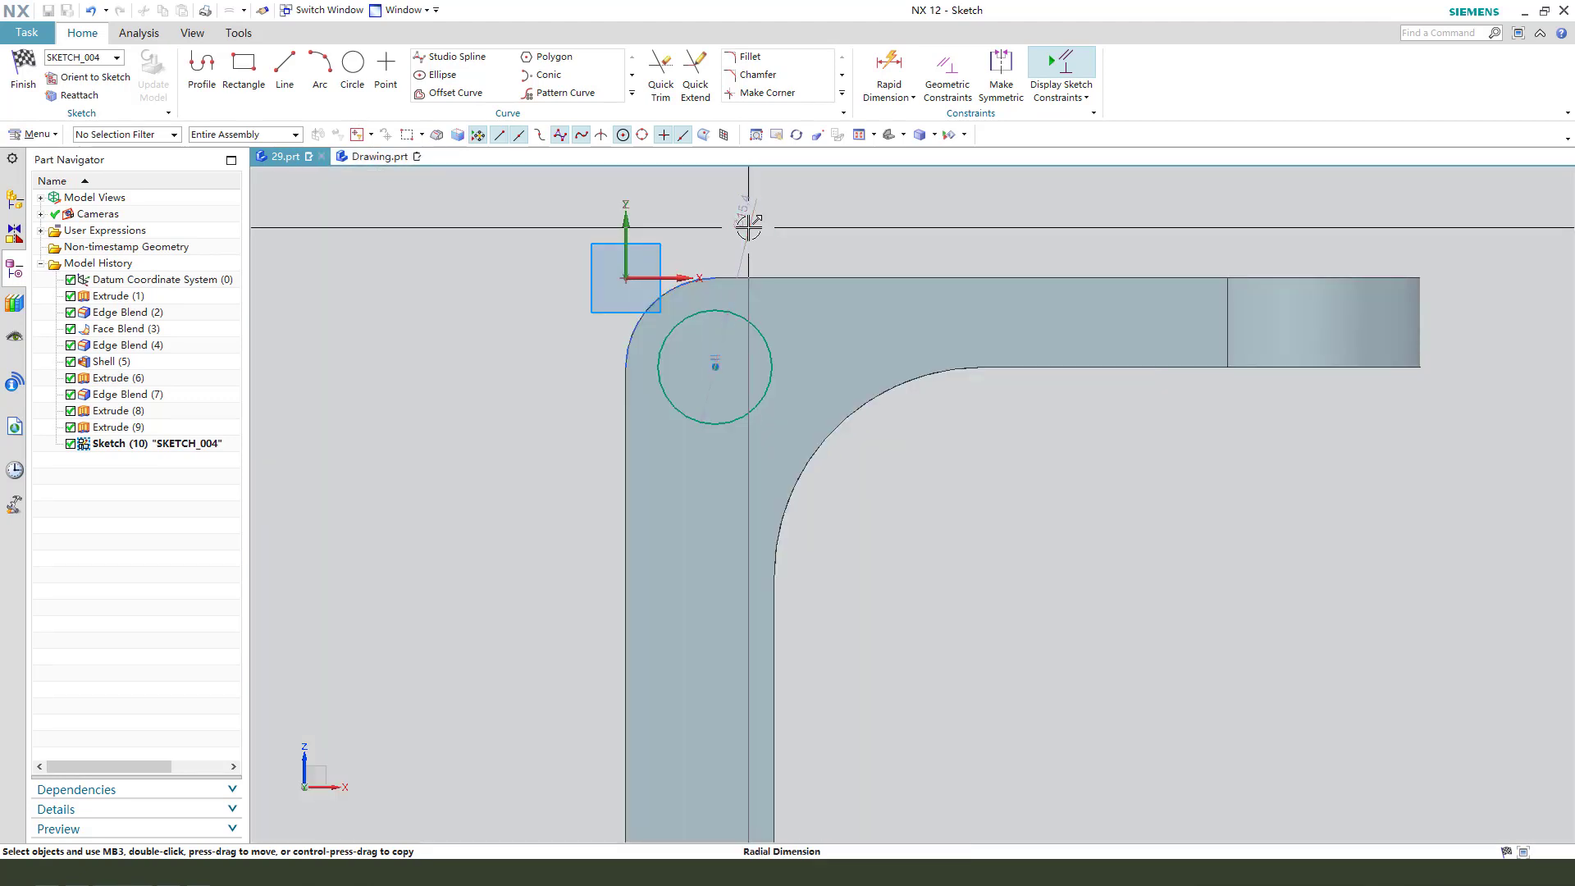
{"action": "left_click", "coordinate": [771, 237]}
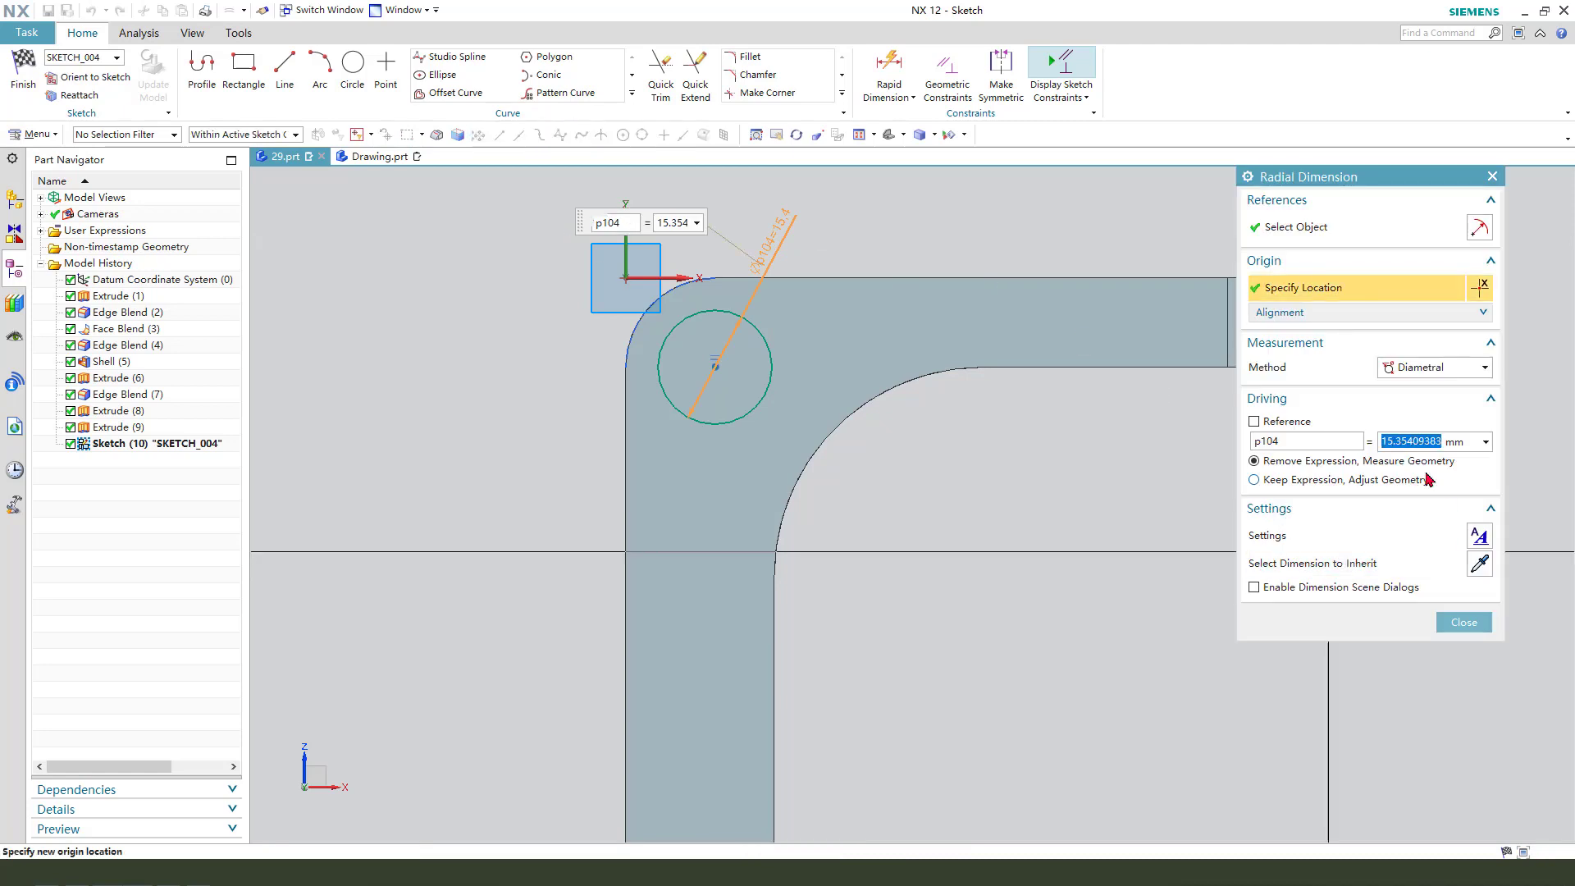
{"action": "key", "text": "Return"}
{"action": "middle_click", "coordinate": [1149, 464]}
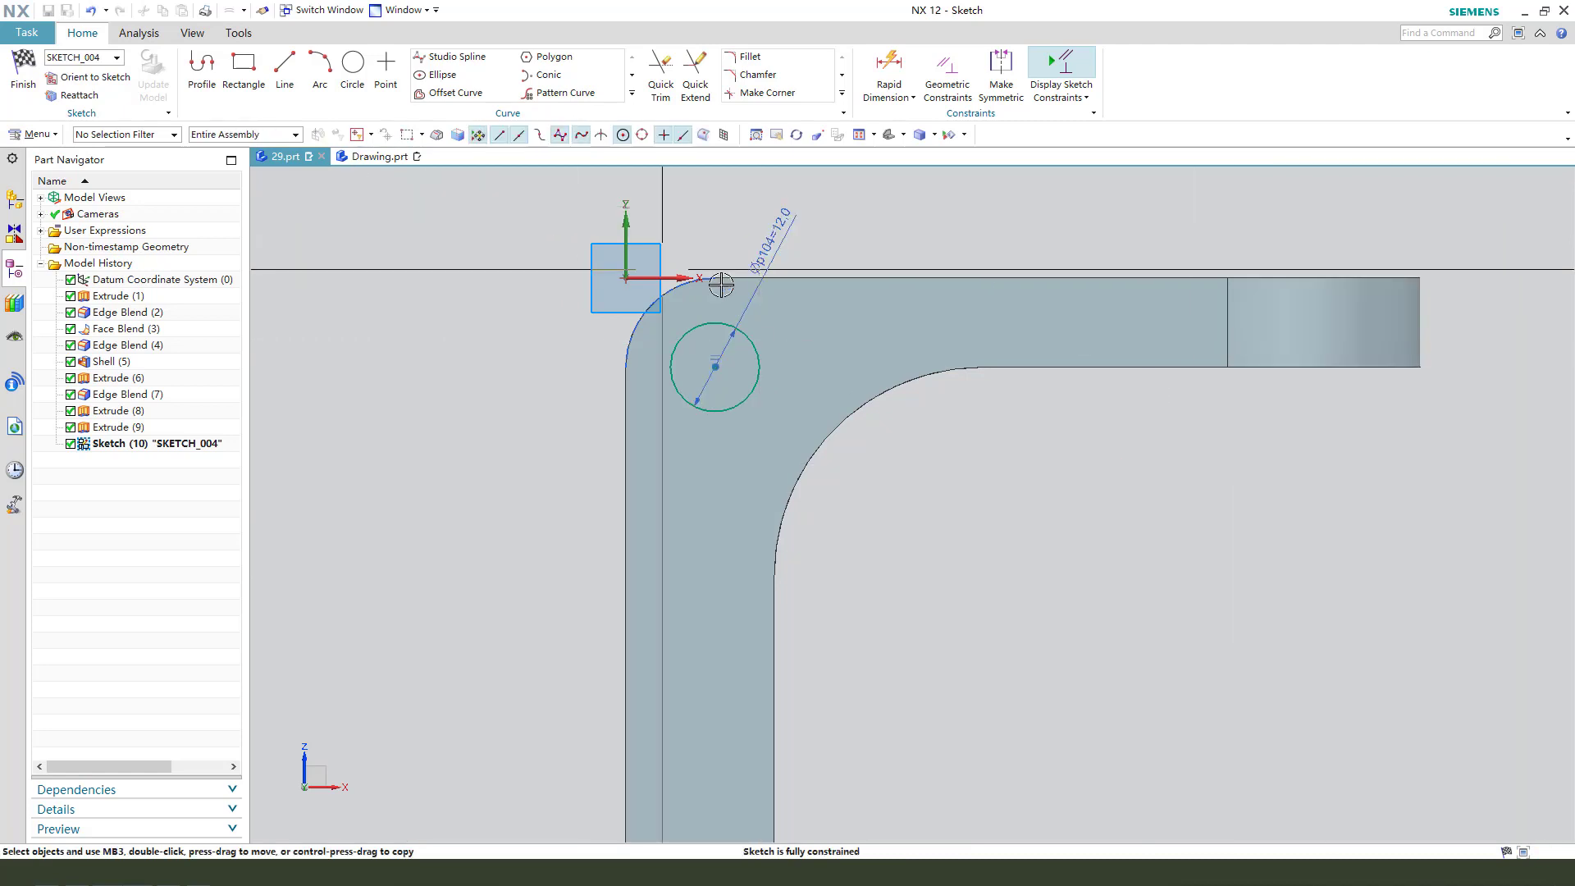
{"action": "scroll", "coordinate": [715, 271], "scroll_direction": "down", "scroll_amount": 5}
{"action": "middle_click_drag", "start_coordinate": [756, 345], "coordinate": [729, 320], "text": "shift"}
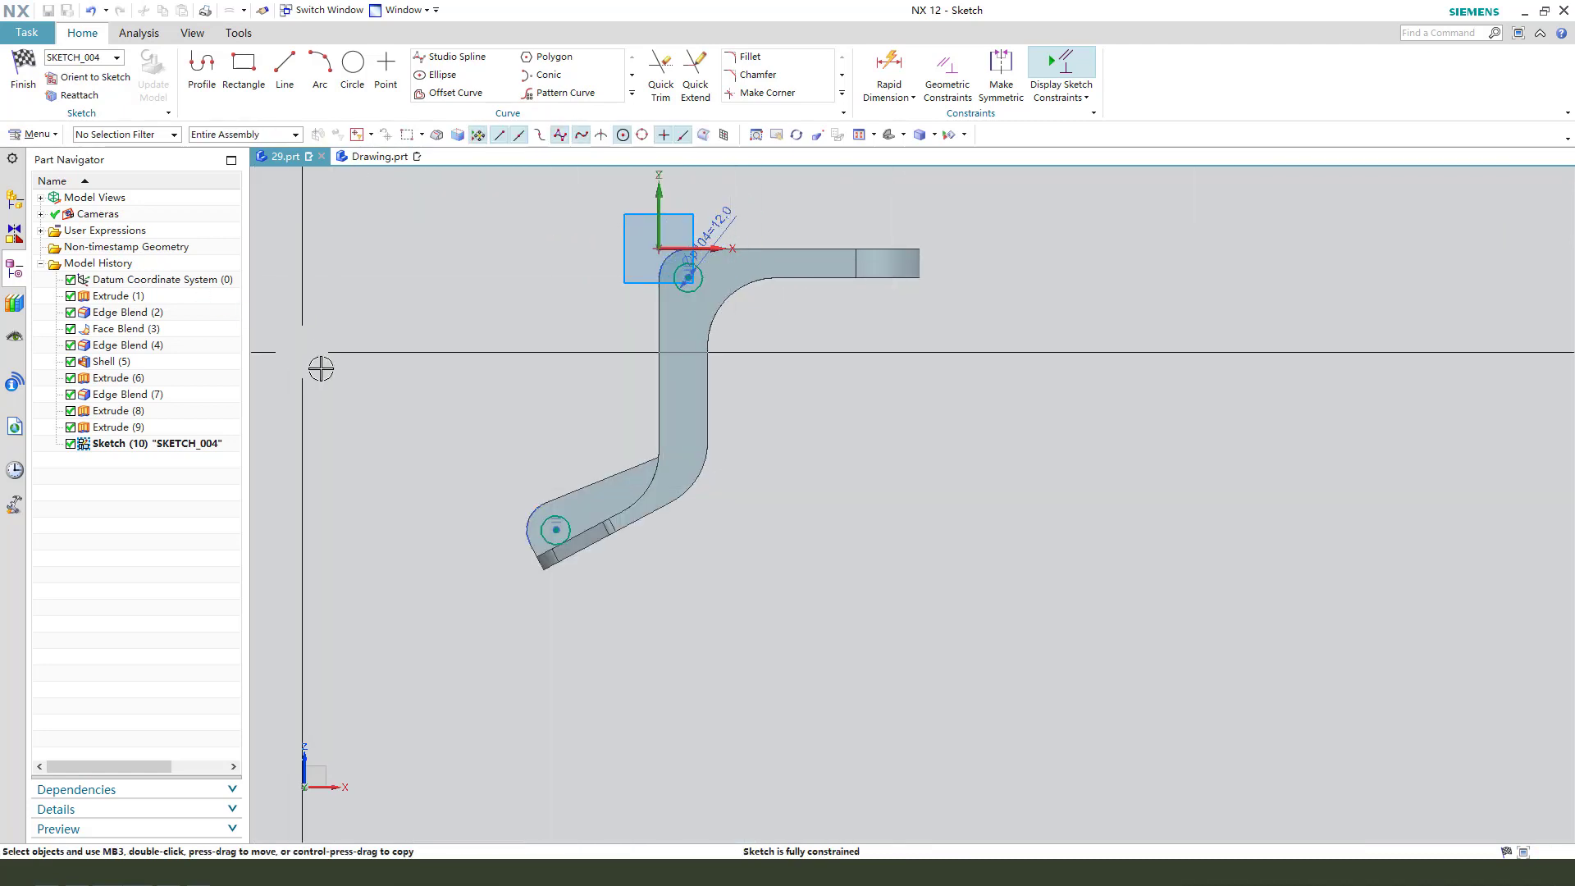
{"action": "scroll", "coordinate": [578, 554], "scroll_direction": "up", "scroll_amount": 5}
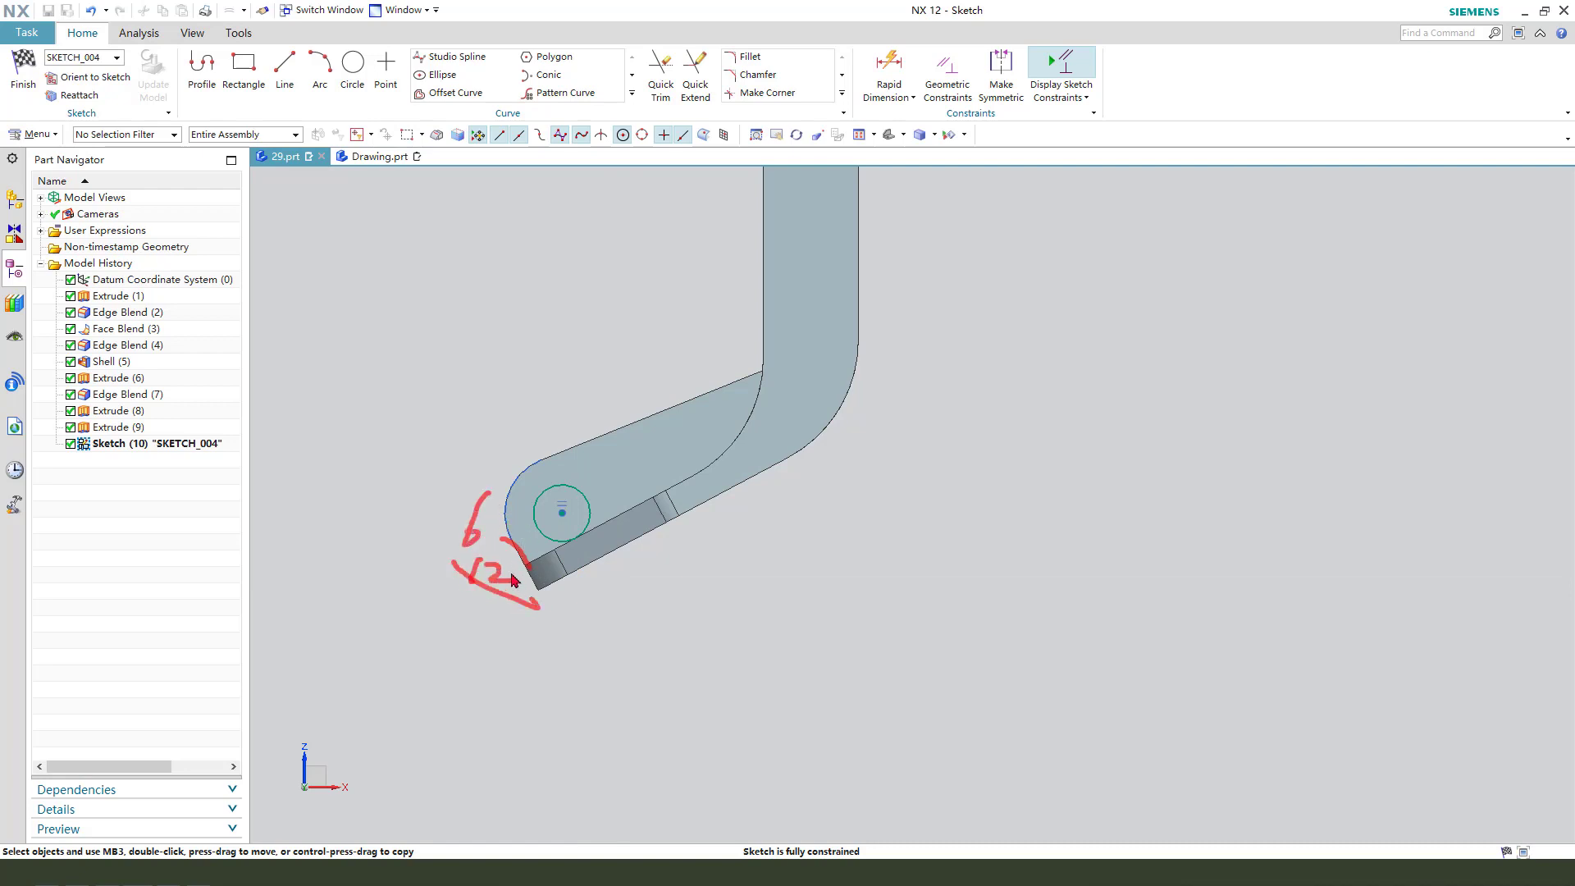
{"action": "key", "text": "Escape"}
{"action": "scroll", "coordinate": [666, 481], "scroll_direction": "down", "scroll_amount": 3}
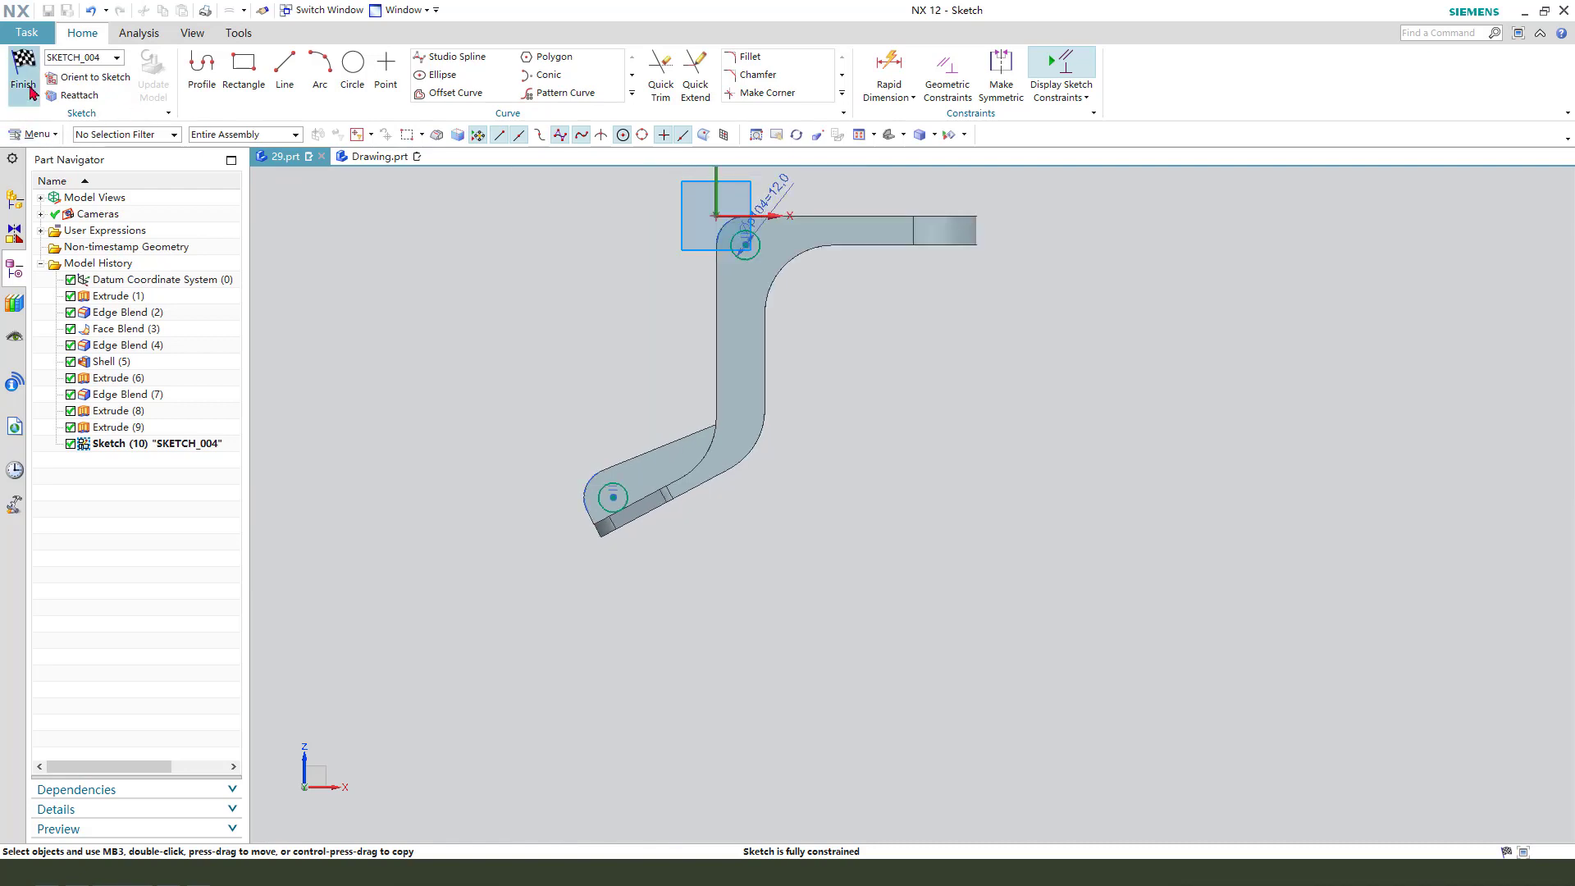
Finish the sketch and extrude both circles with symmetric value 75 mm, subtracting them from the bracket as through holes
{"action": "left_click", "coordinate": [24, 78]}
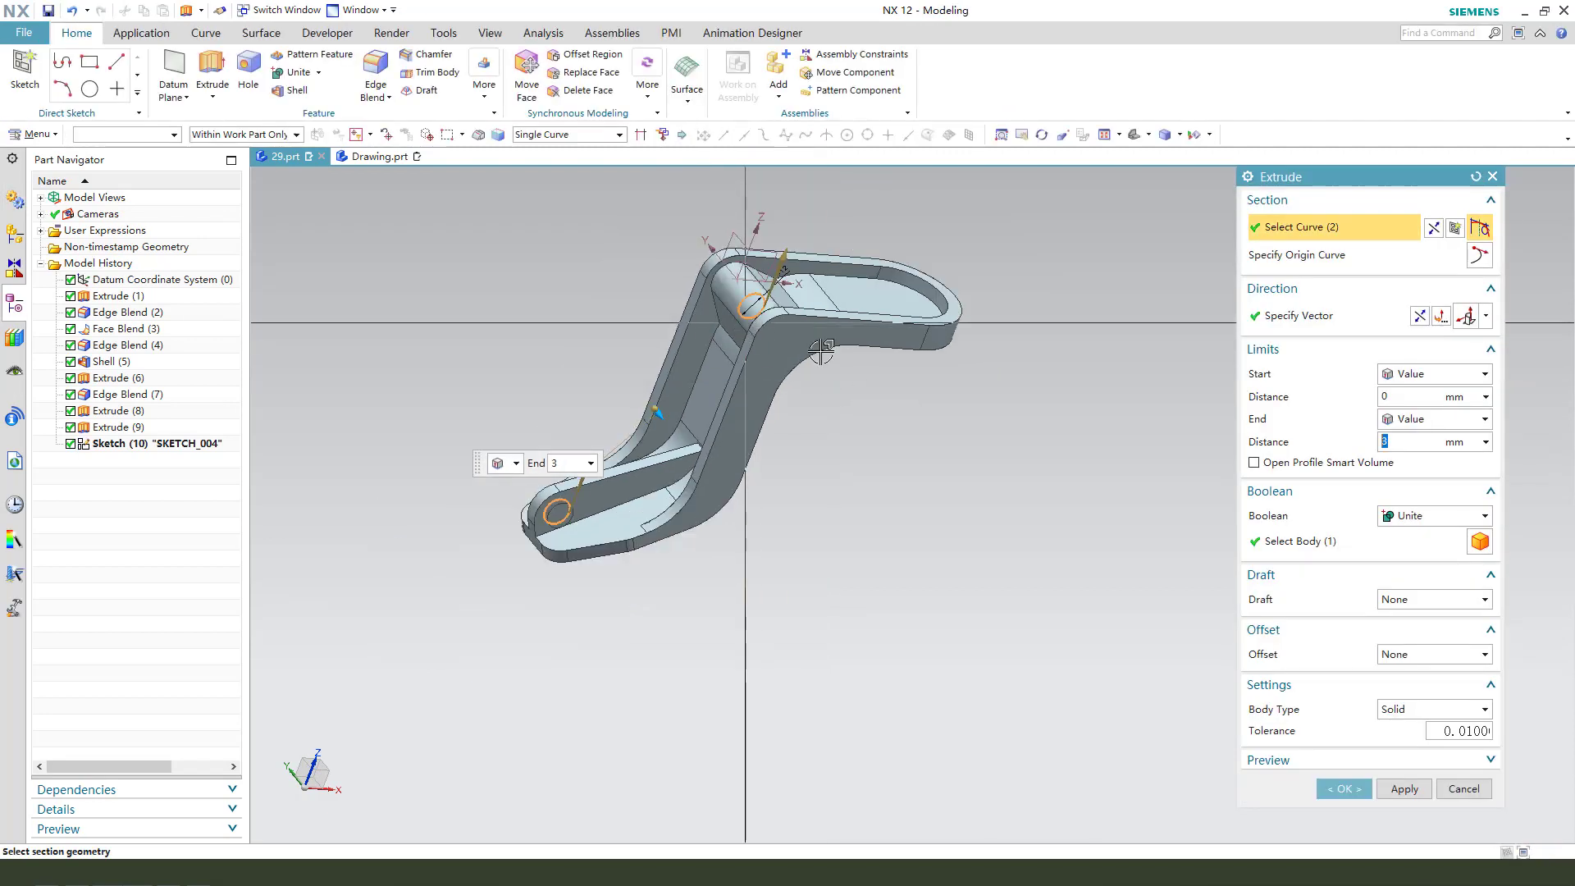
{"action": "type", "text": "75"}
{"action": "key", "text": "Return"}
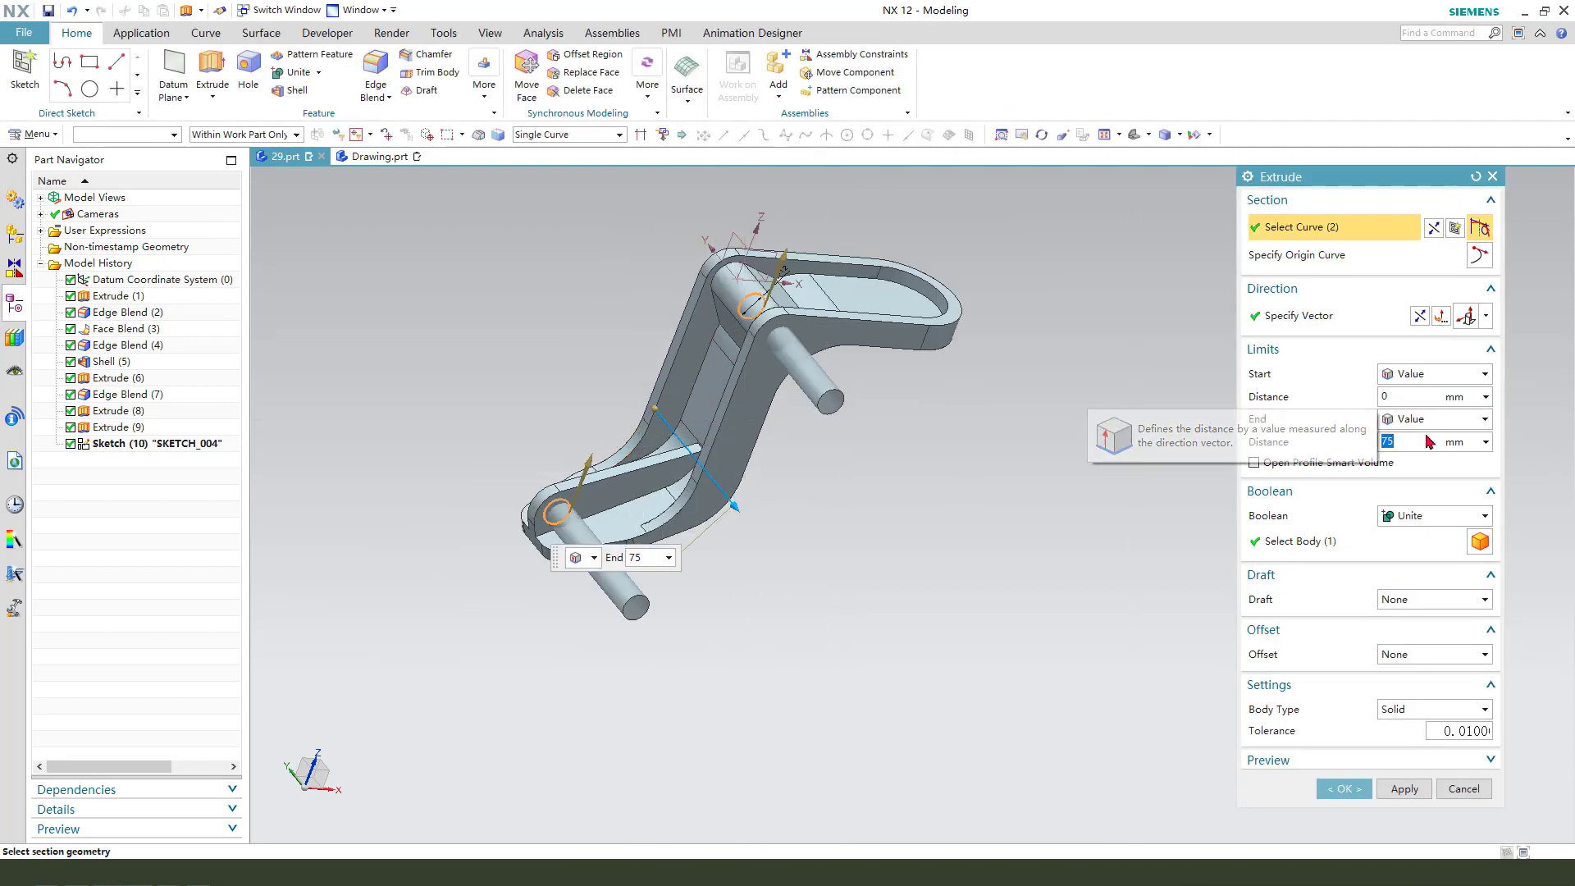
{"action": "left_click", "coordinate": [1419, 426]}
{"action": "left_click", "coordinate": [1432, 457]}
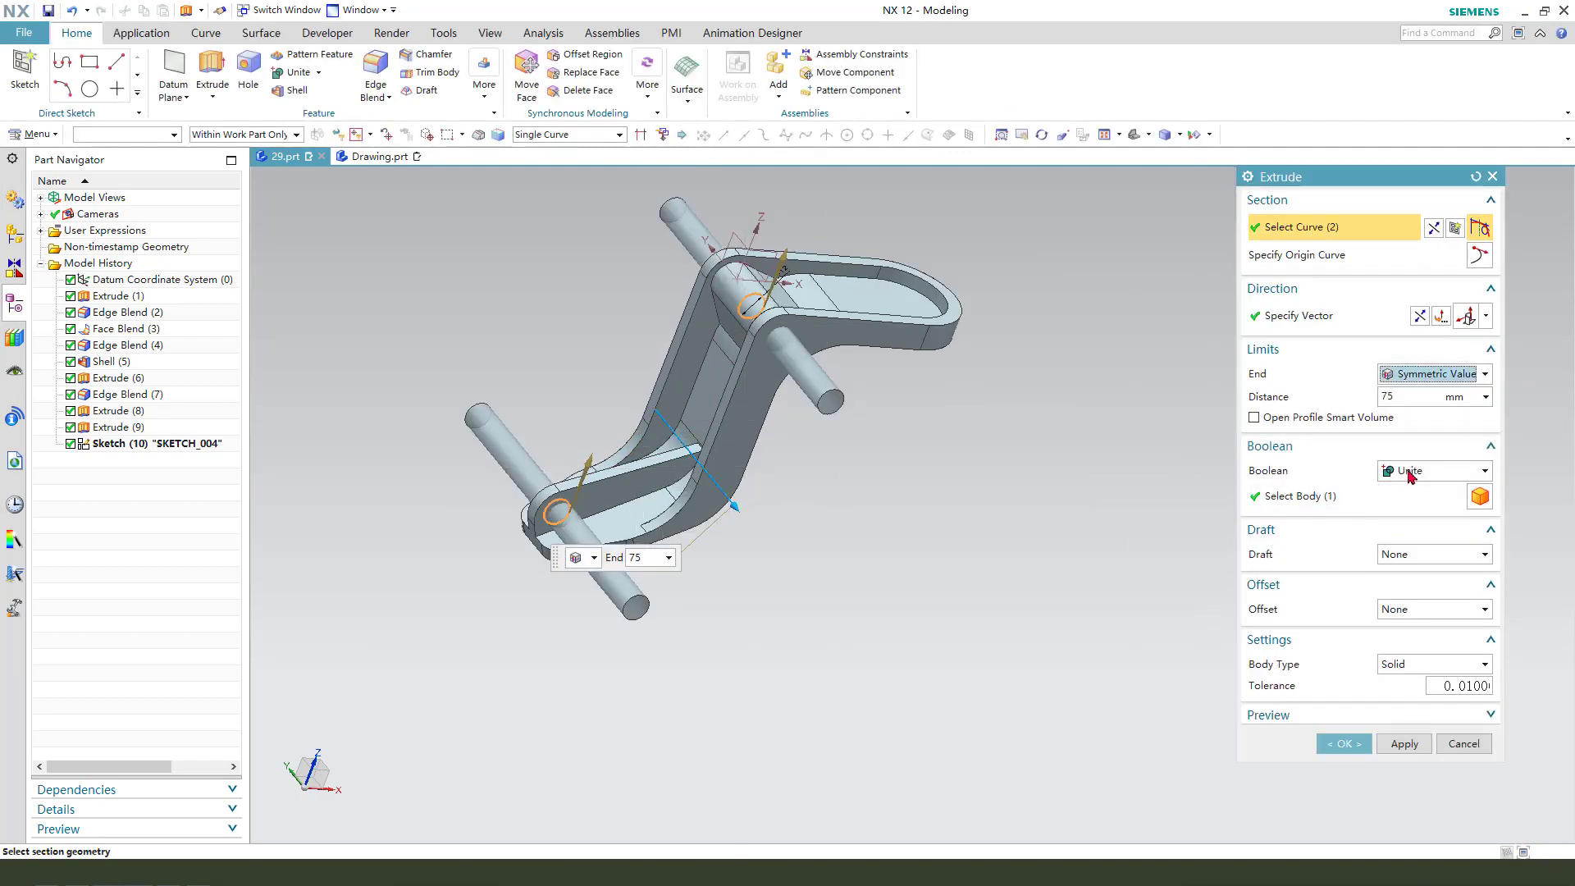
{"action": "left_click", "coordinate": [1435, 471]}
{"action": "left_click", "coordinate": [1422, 525]}
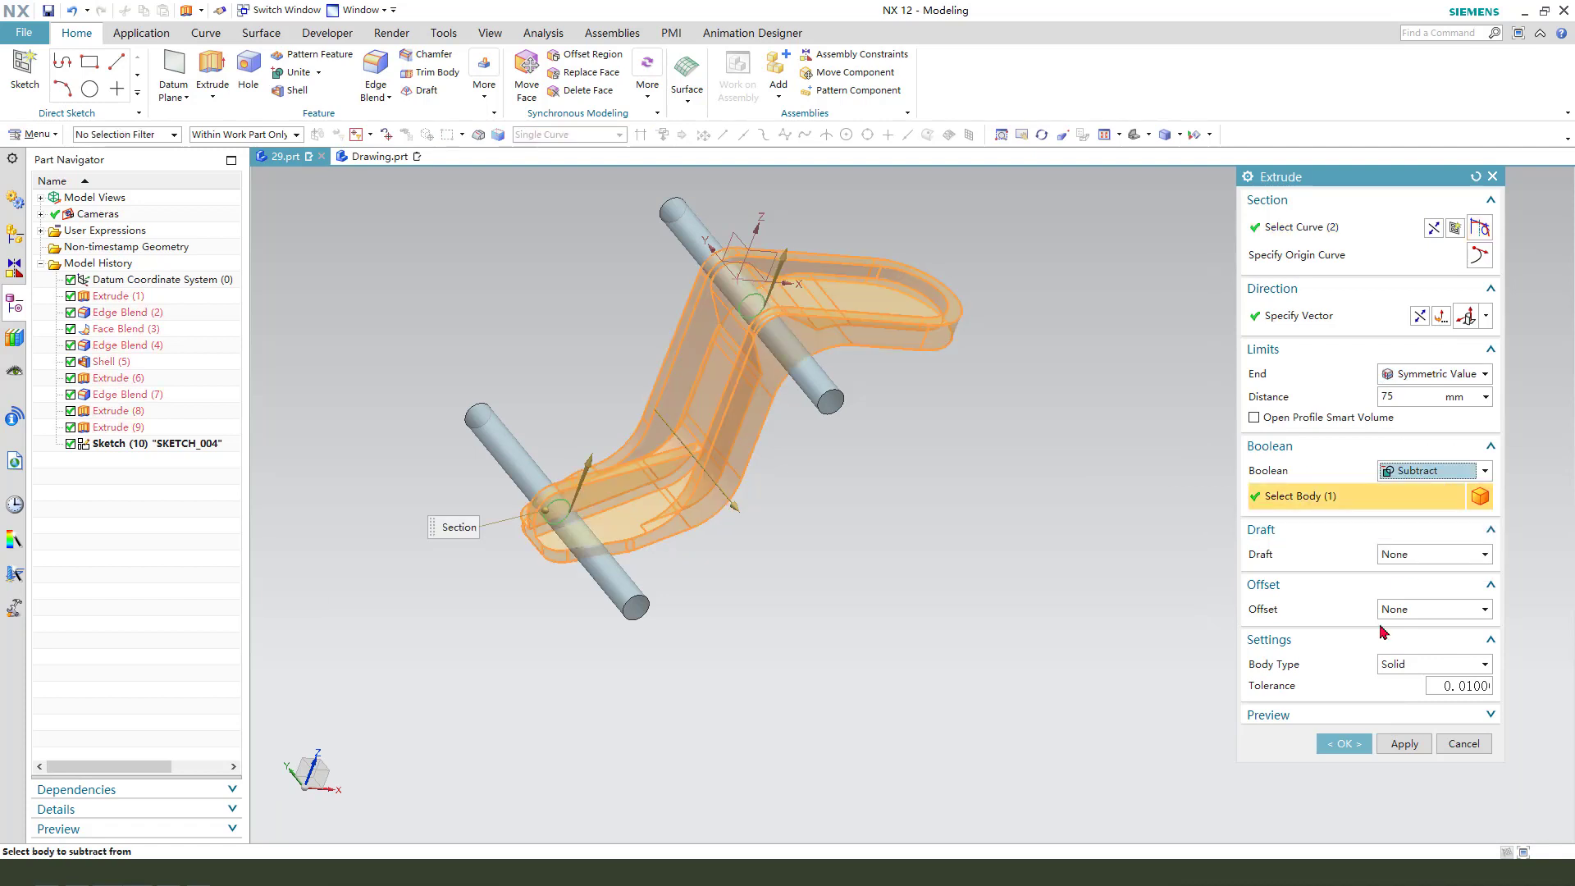
{"action": "left_click", "coordinate": [1347, 744]}
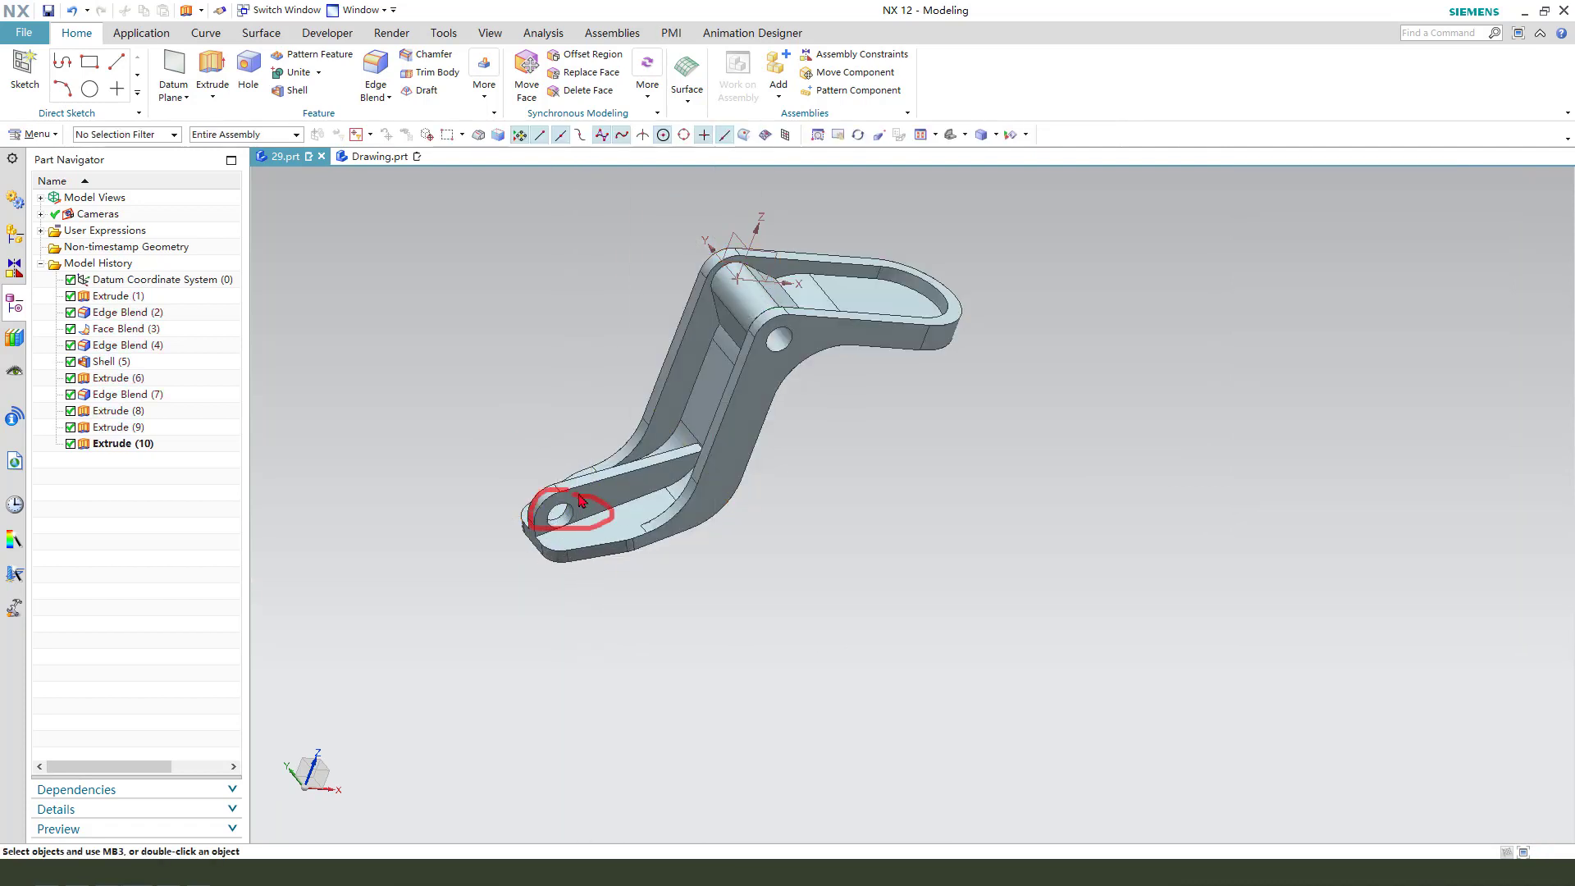
Set the offset dimension of the straight end edge in the lower arm rib's sketch to 12 mm and update the rib
{"action": "left_click", "coordinate": [119, 428]}
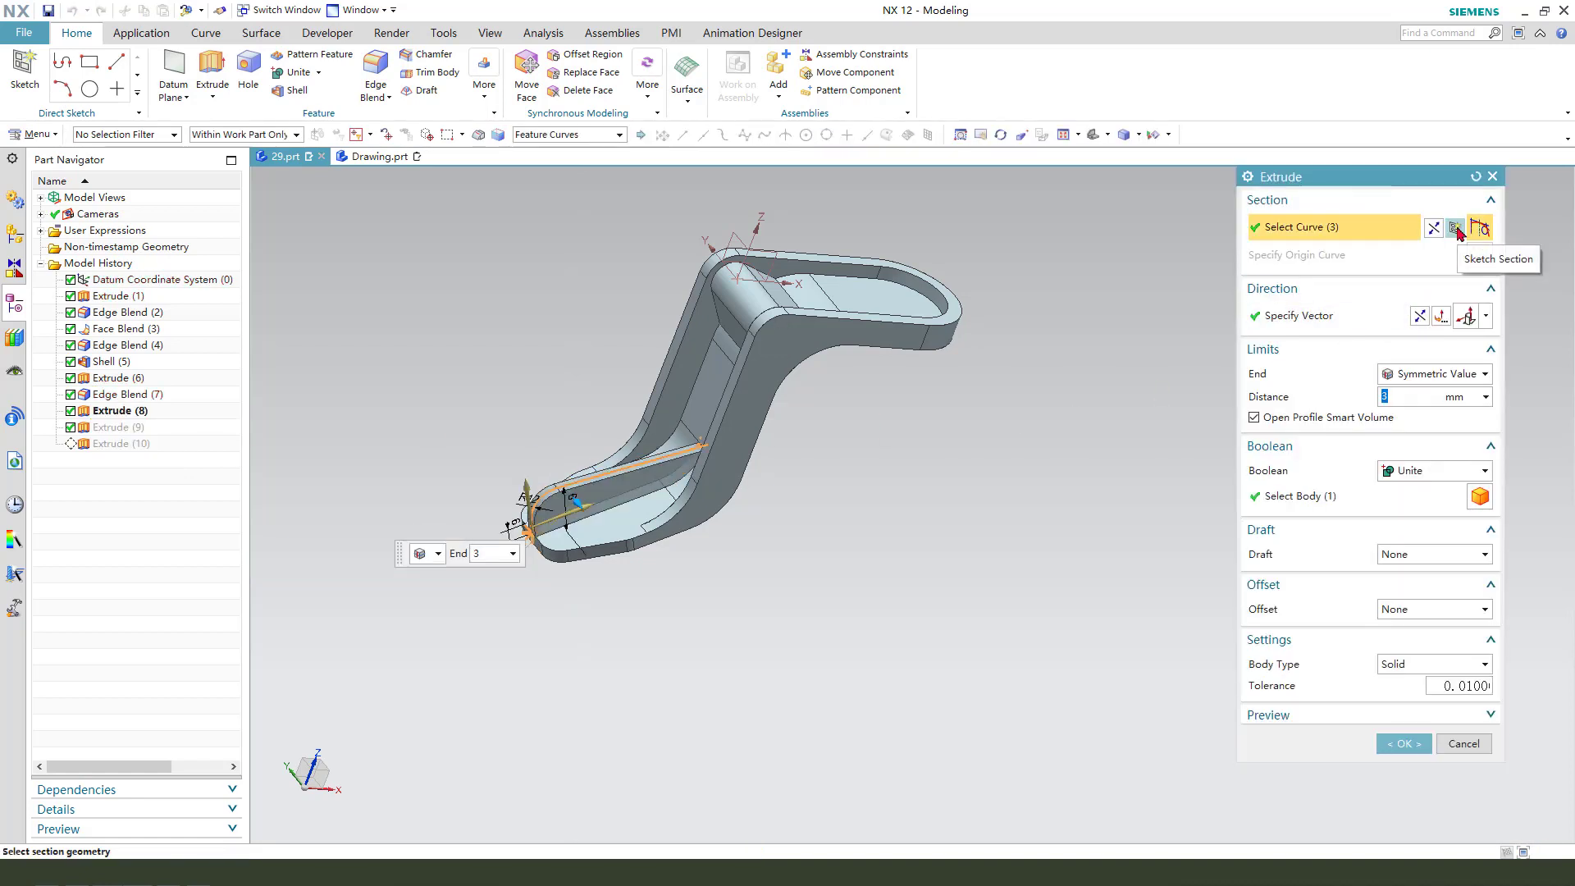
{"action": "left_click", "coordinate": [1456, 231]}
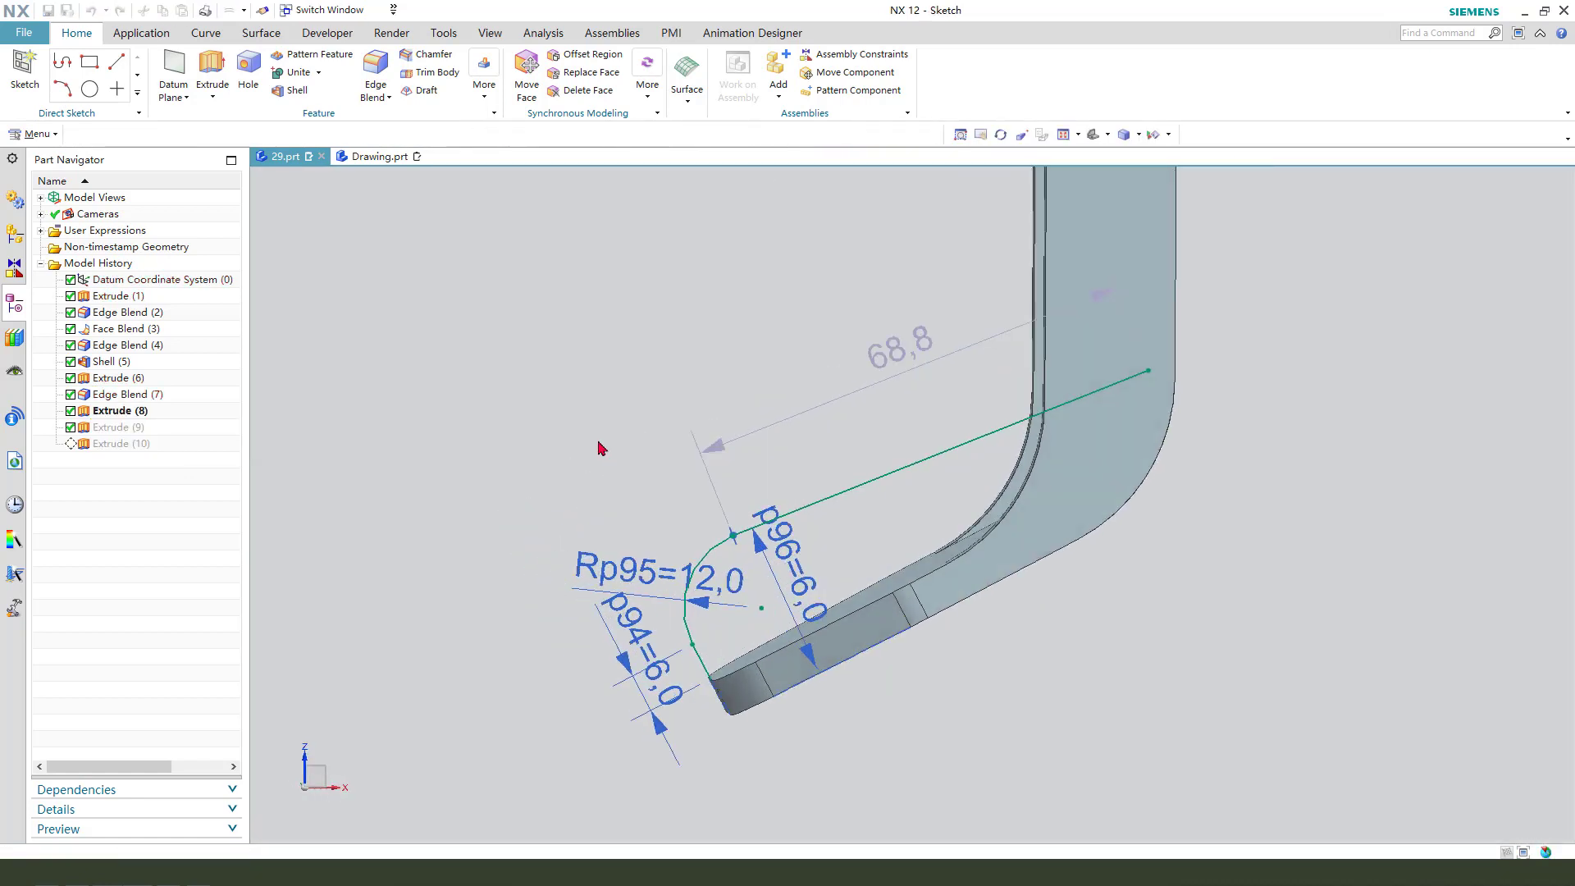
{"action": "double_click", "coordinate": [598, 538]}
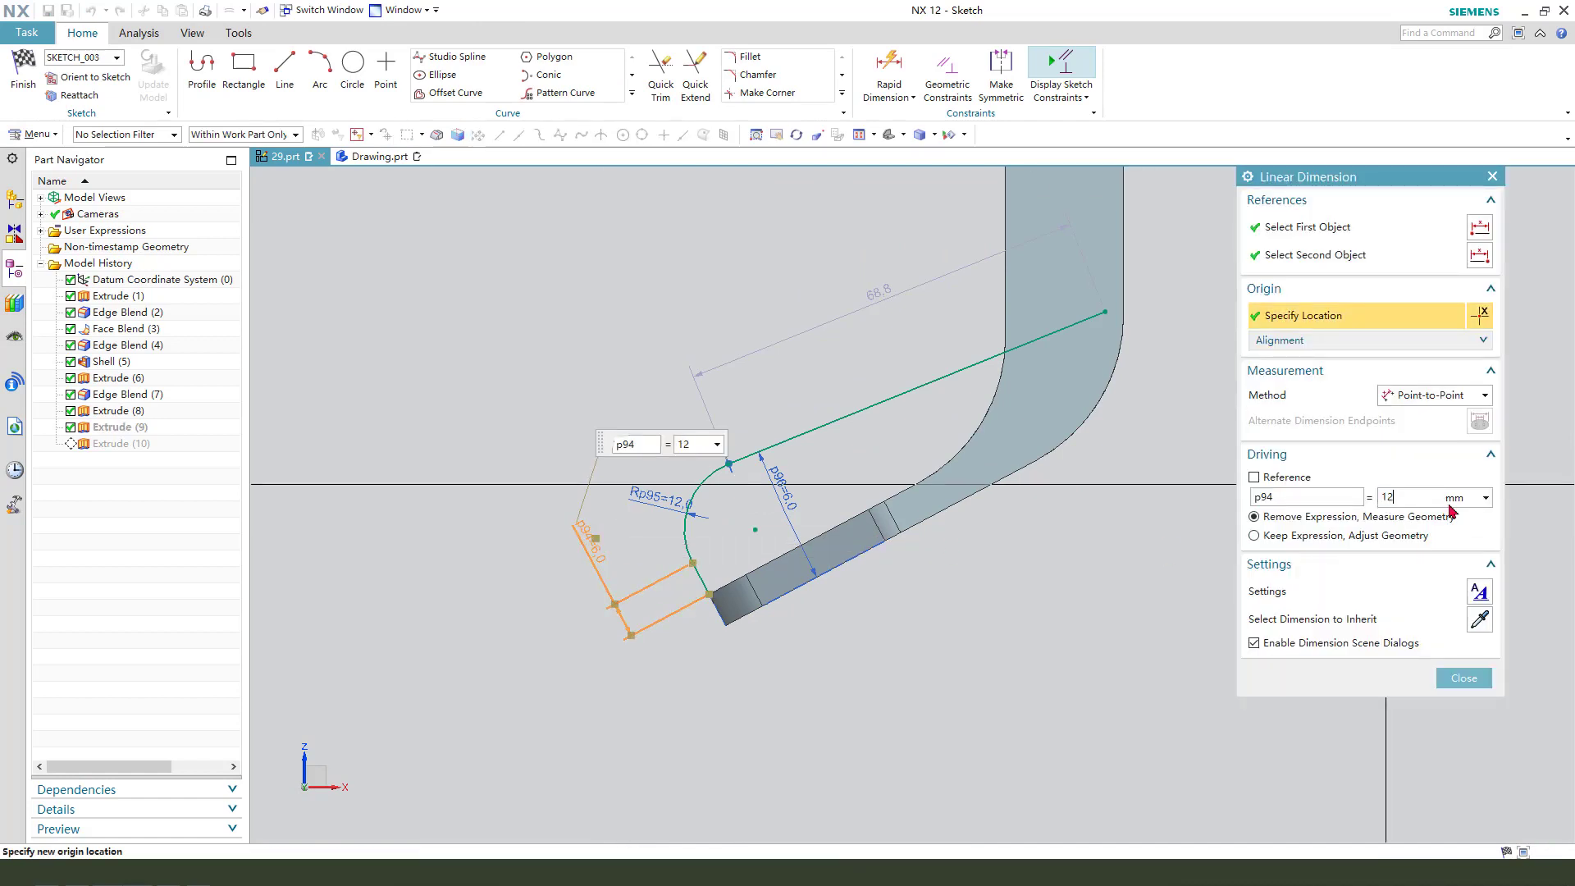
{"action": "type", "text": "12"}
{"action": "key", "text": "Return"}
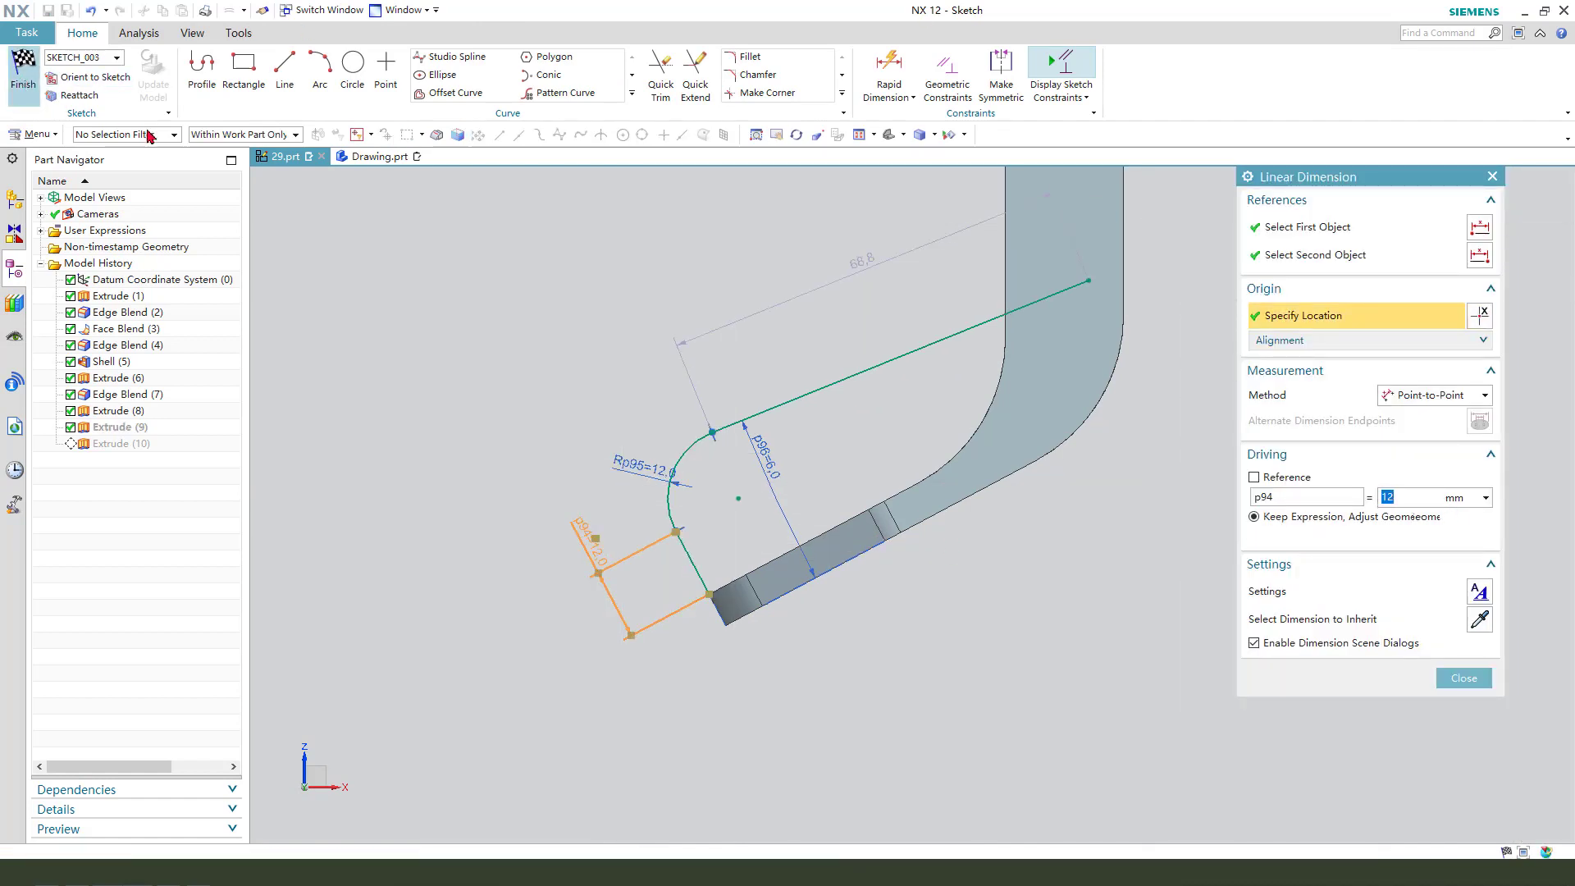
{"action": "left_click", "coordinate": [23, 75]}
{"action": "middle_click", "coordinate": [860, 502]}
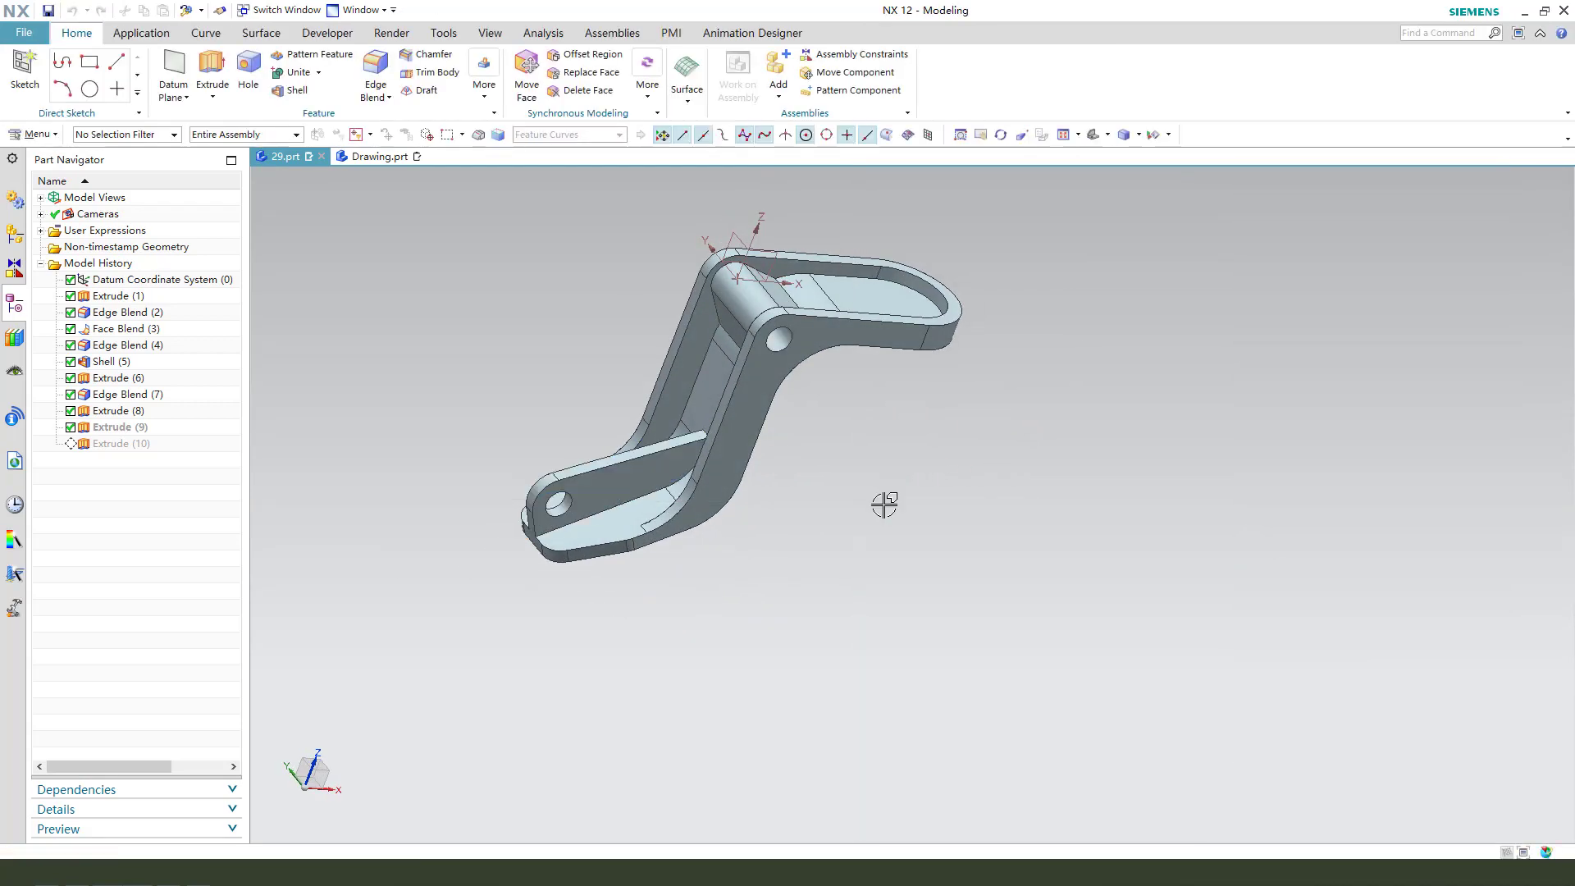
{"action": "middle_click_drag", "start_coordinate": [819, 433], "coordinate": [804, 467]}
{"action": "scroll", "coordinate": [809, 467], "scroll_direction": "up", "scroll_amount": 2}
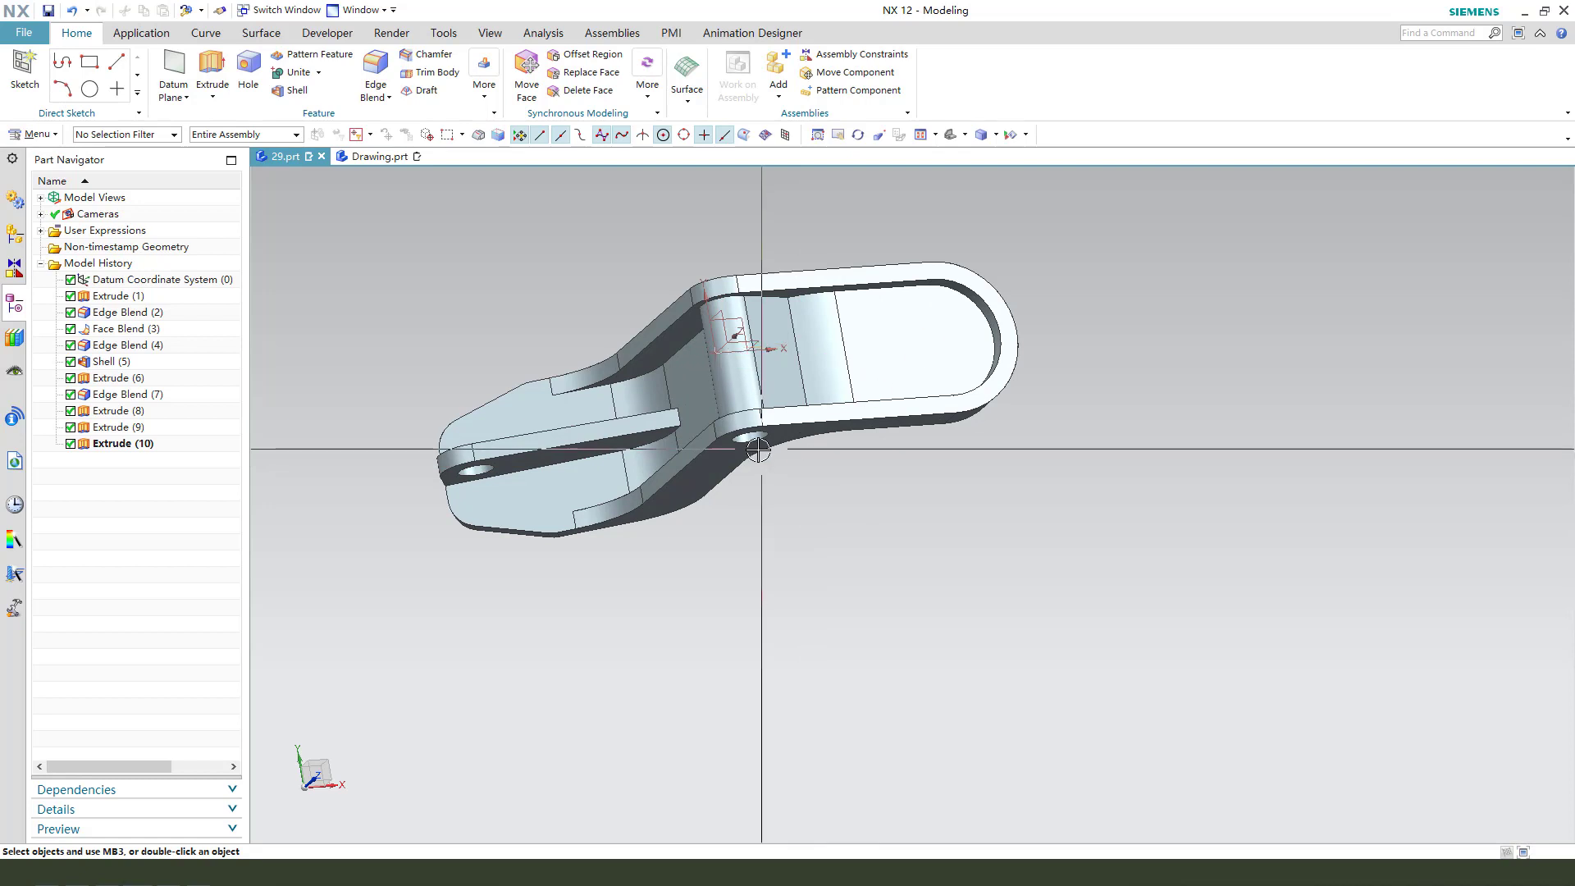
Start an extrusion sketch on the XZ datum plane and draw a rectangle about 103 by 79 mm across the upper bend
{"action": "middle_click_drag", "start_coordinate": [816, 482], "coordinate": [804, 446]}
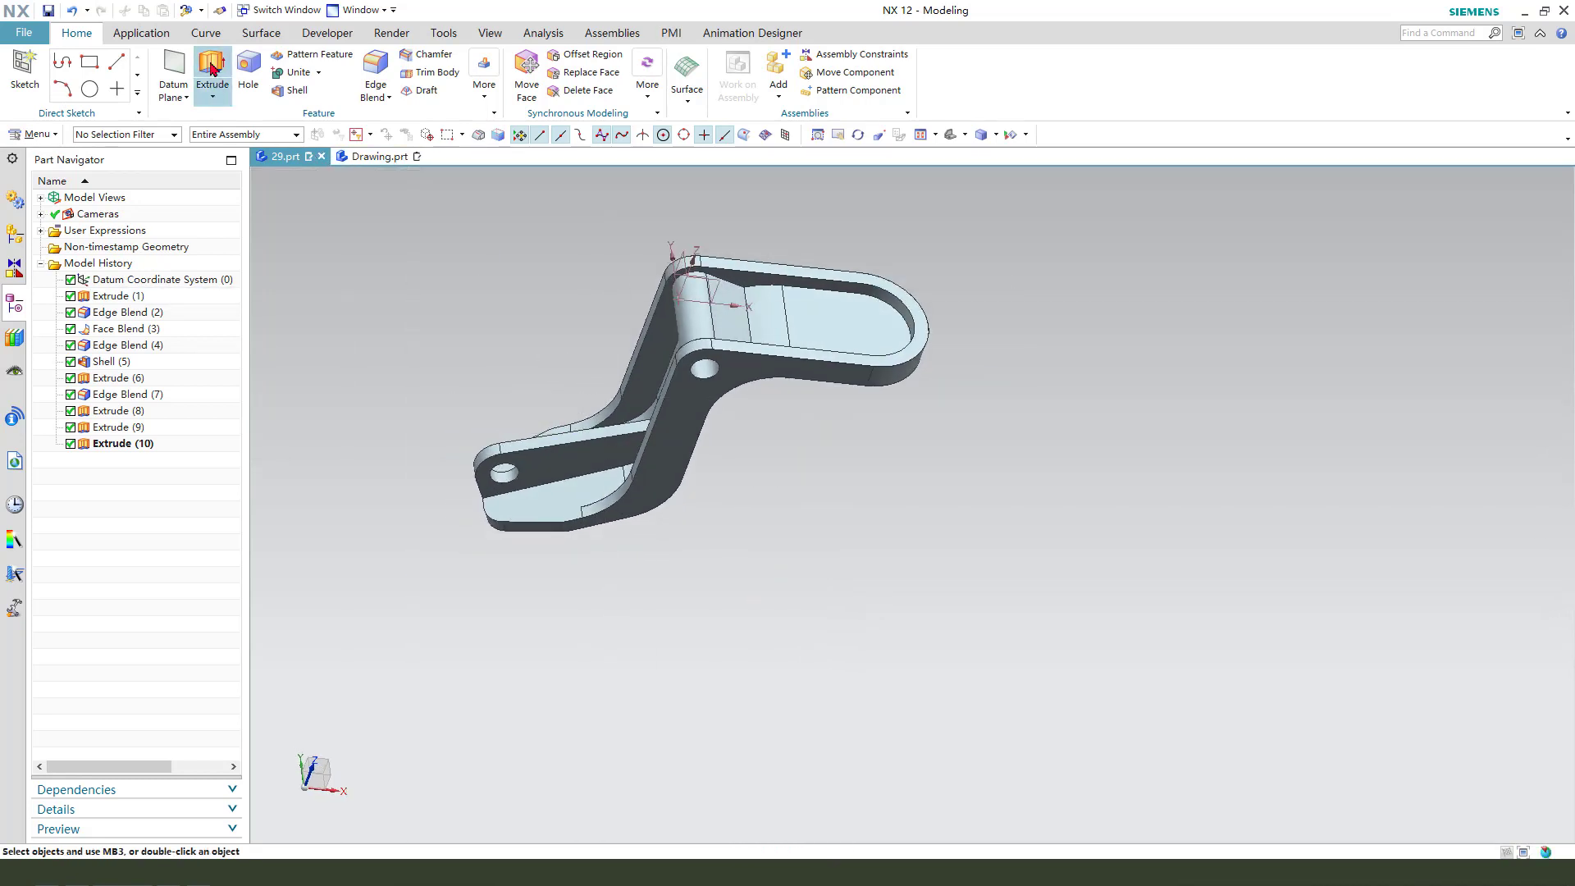
{"action": "left_click", "coordinate": [212, 69]}
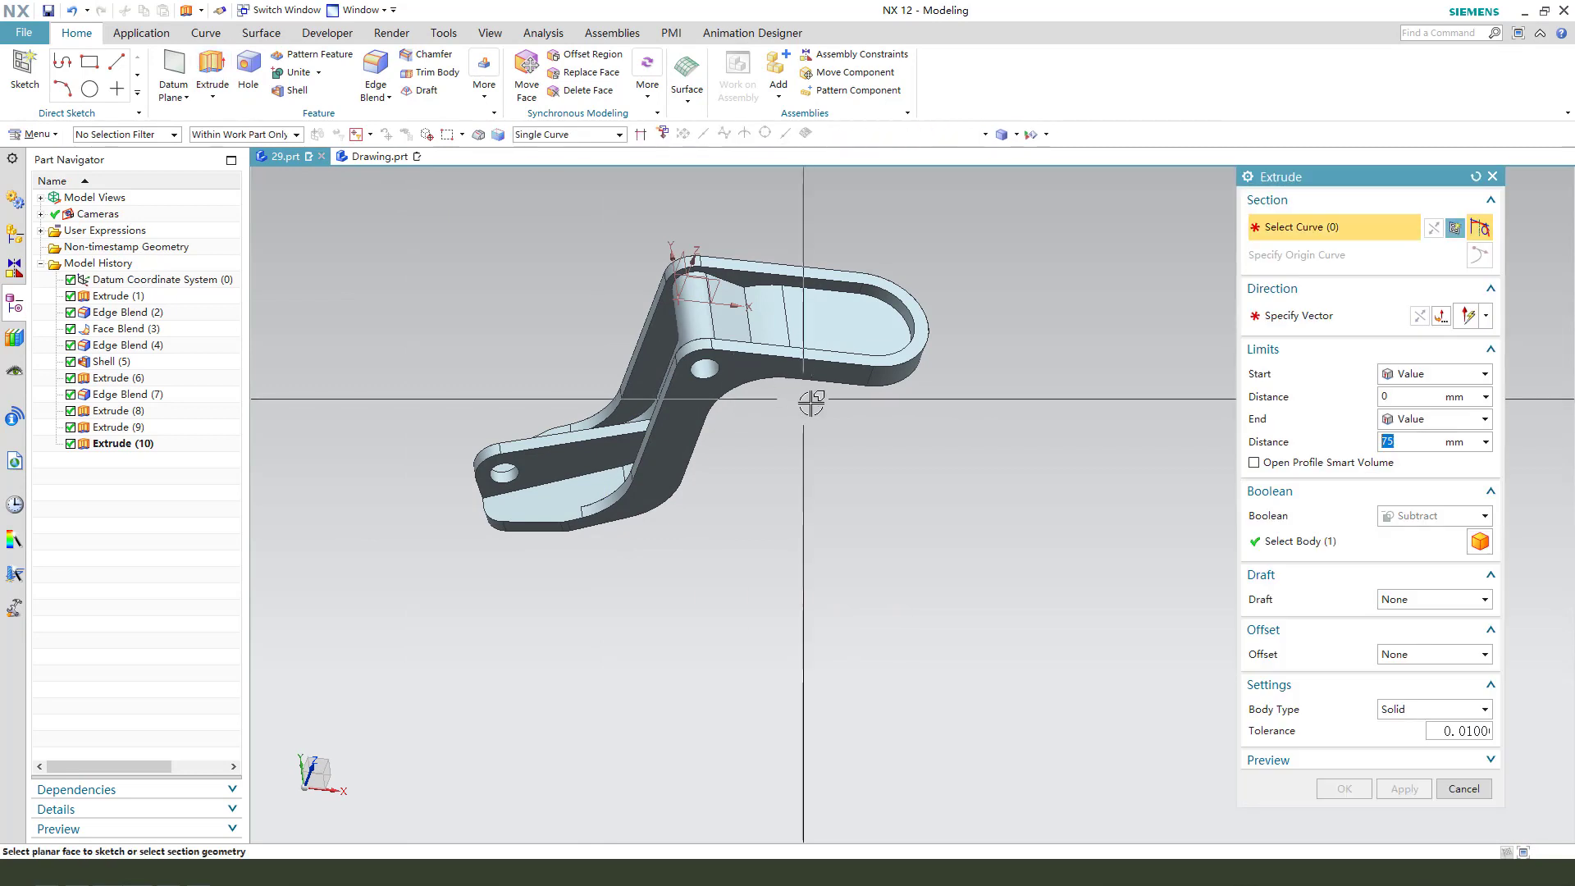
{"action": "left_click", "coordinate": [721, 287]}
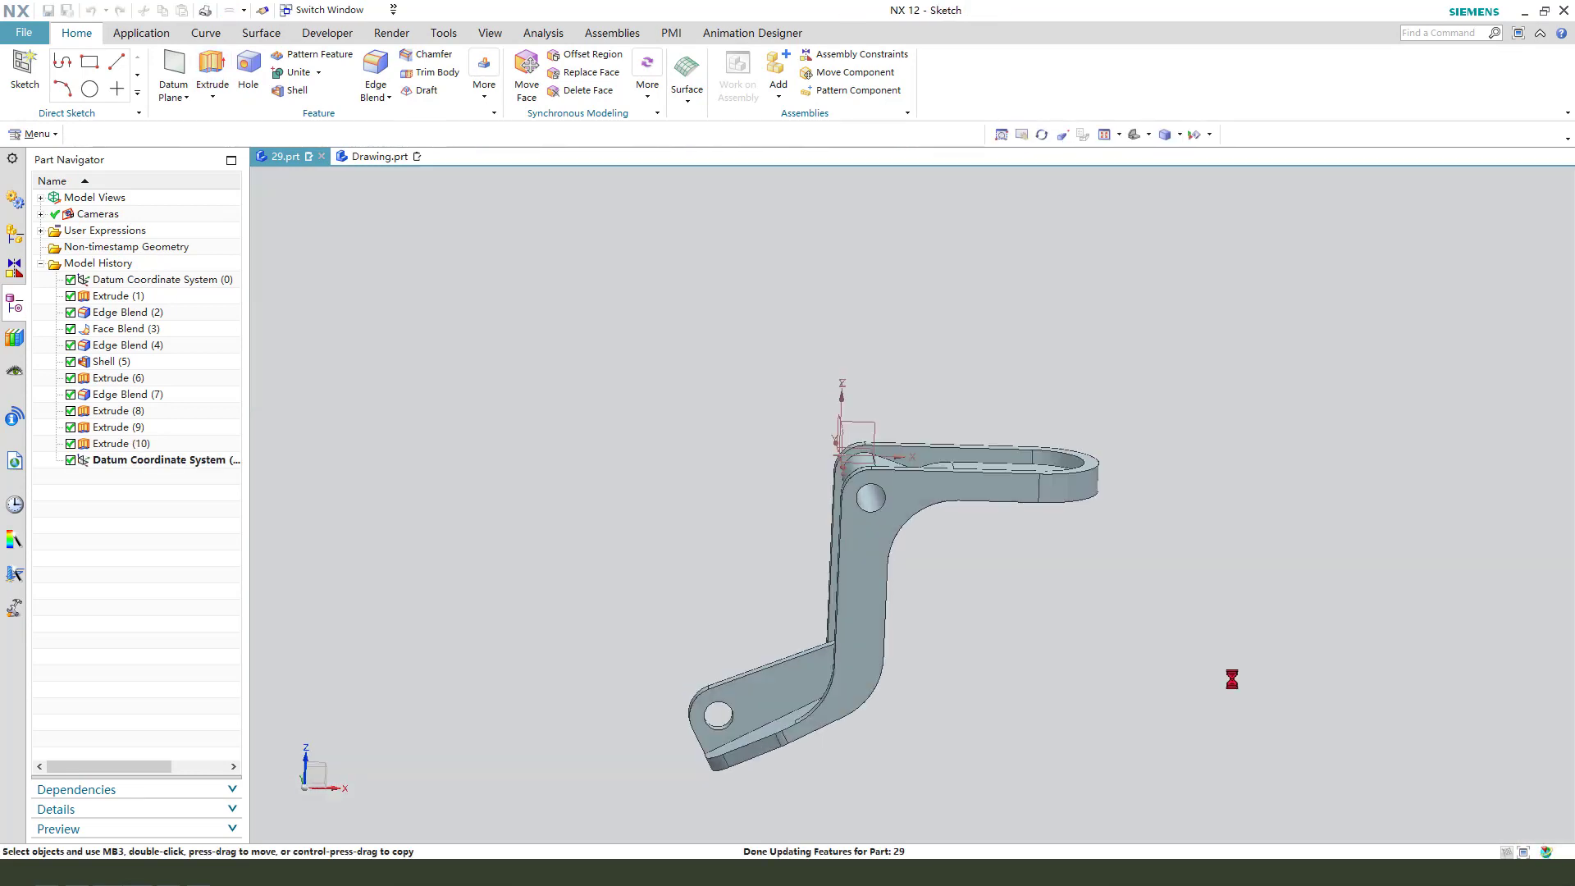
{"action": "key", "text": "r"}
{"action": "left_click", "coordinate": [407, 191]}
{"action": "left_click", "coordinate": [896, 567]}
{"action": "key", "text": "Escape"}
{"action": "scroll", "coordinate": [632, 354], "scroll_direction": "down", "scroll_amount": 1}
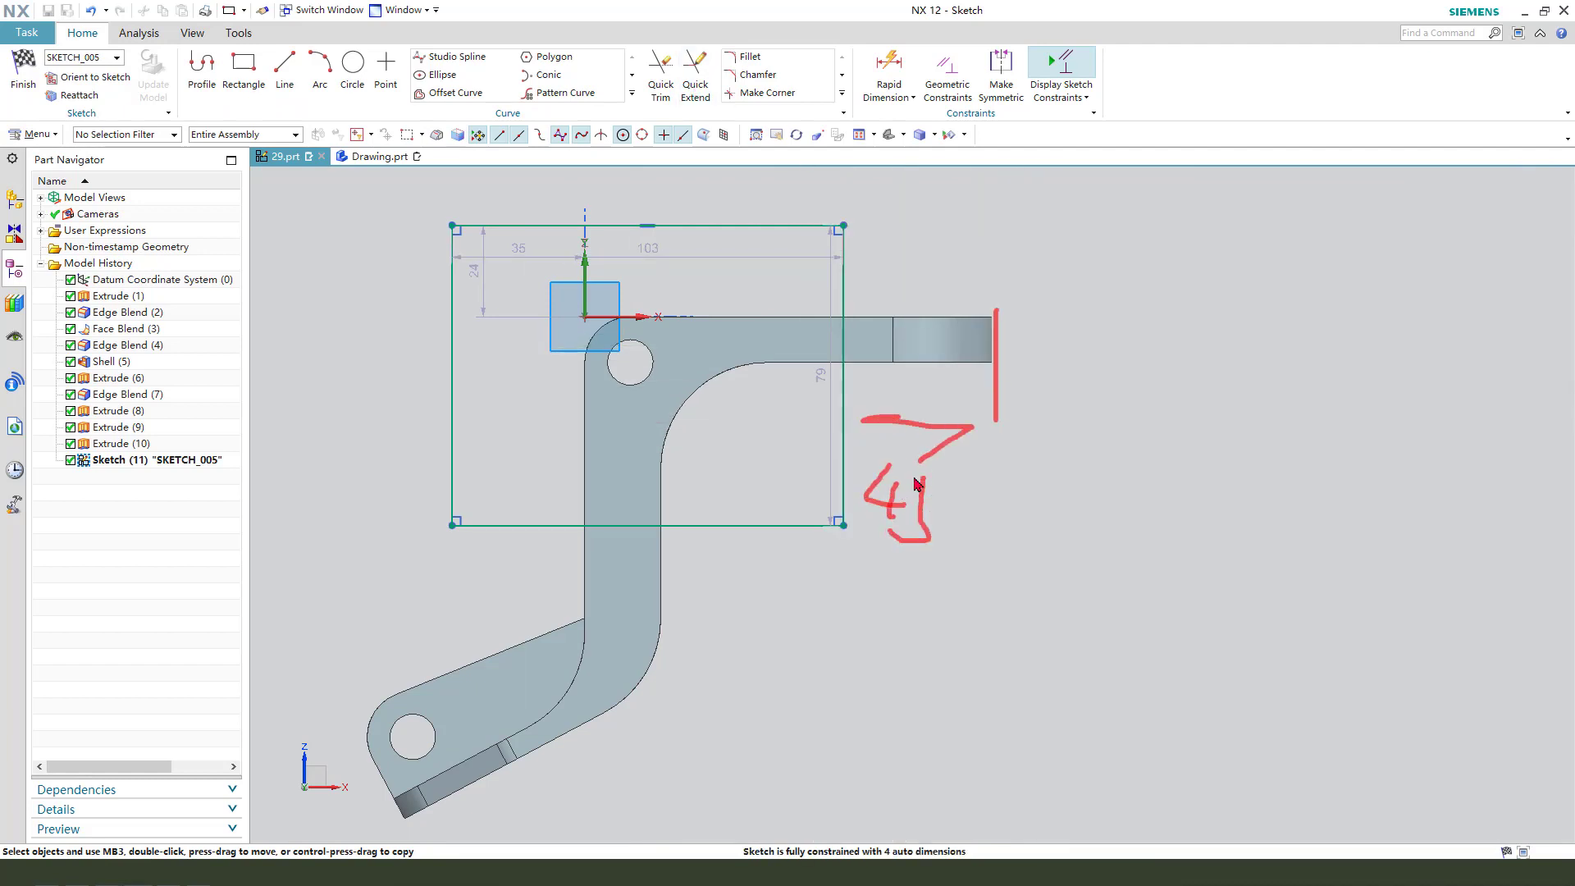
Create an intersection curve from the upper arm's rounded end face on the sketch plane and convert it to reference
{"action": "left_click", "coordinate": [631, 92]}
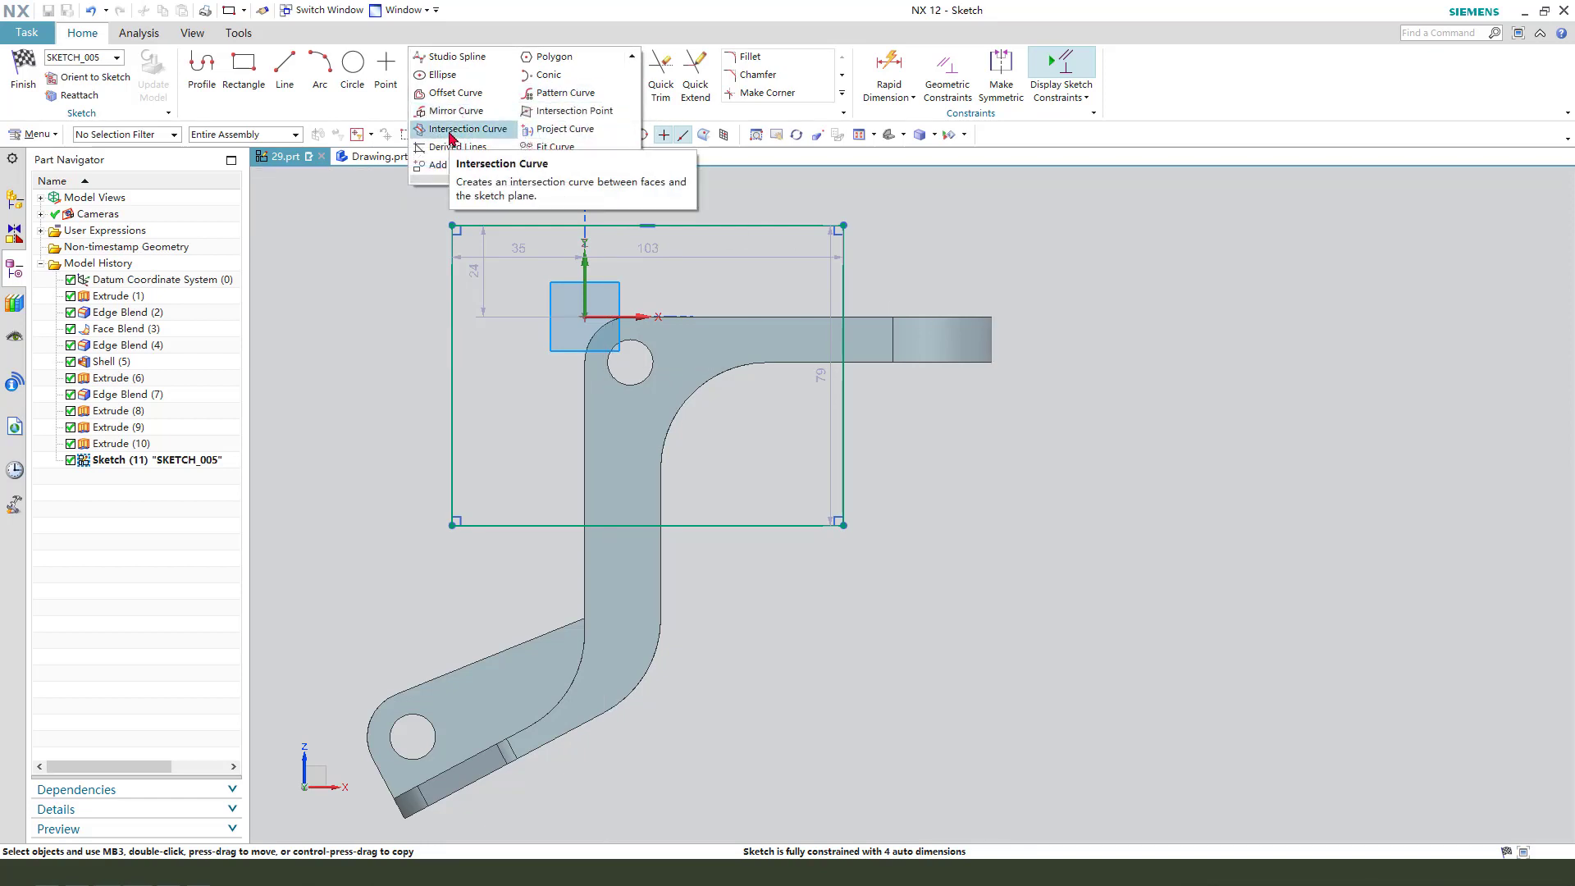
{"action": "left_click", "coordinate": [463, 129]}
{"action": "middle_click_drag", "start_coordinate": [1066, 358], "coordinate": [913, 369]}
{"action": "left_click", "coordinate": [917, 361]}
{"action": "left_click", "coordinate": [1344, 317]}
{"action": "scroll", "coordinate": [935, 348], "scroll_direction": "up", "scroll_amount": 3}
{"action": "left_click", "coordinate": [930, 324]}
{"action": "right_click_drag", "start_coordinate": [930, 324], "coordinate": [981, 374]}
{"action": "scroll", "coordinate": [987, 383], "scroll_direction": "down", "scroll_amount": 3}
{"action": "middle_click_drag", "start_coordinate": [928, 460], "coordinate": [1003, 401]}
{"action": "key", "text": "F8"}
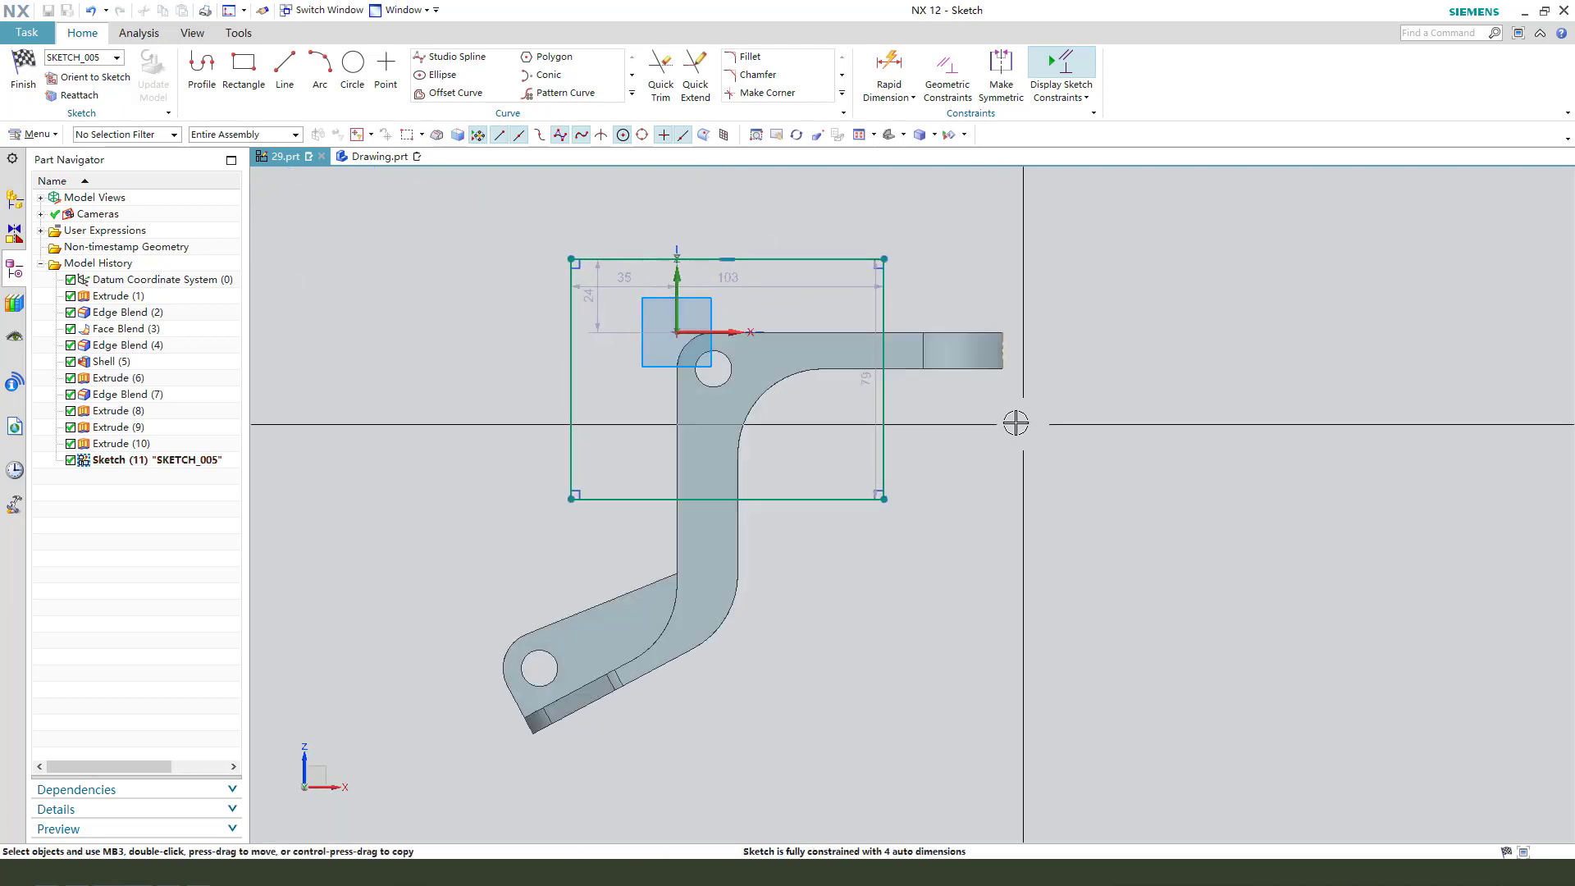
Dimension the rectangle's lower corner nearest the arm's tip horizontally from the upper arm's end, setting the distance to 45 mm
{"action": "left_click", "coordinate": [882, 497]}
{"action": "left_click", "coordinate": [1004, 366]}
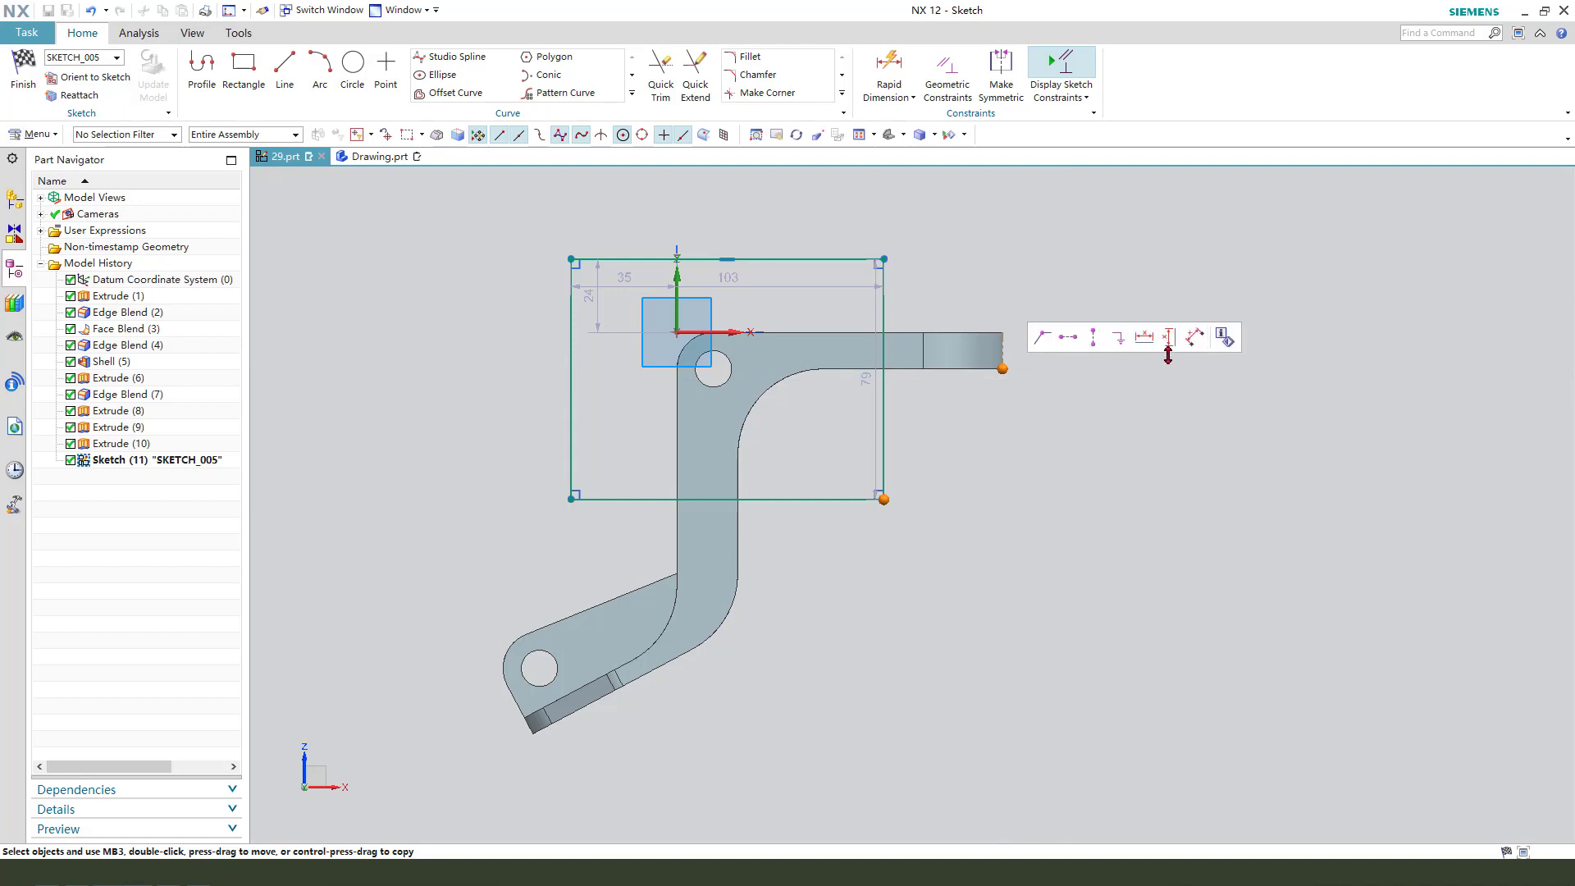
{"action": "left_click", "coordinate": [1145, 338]}
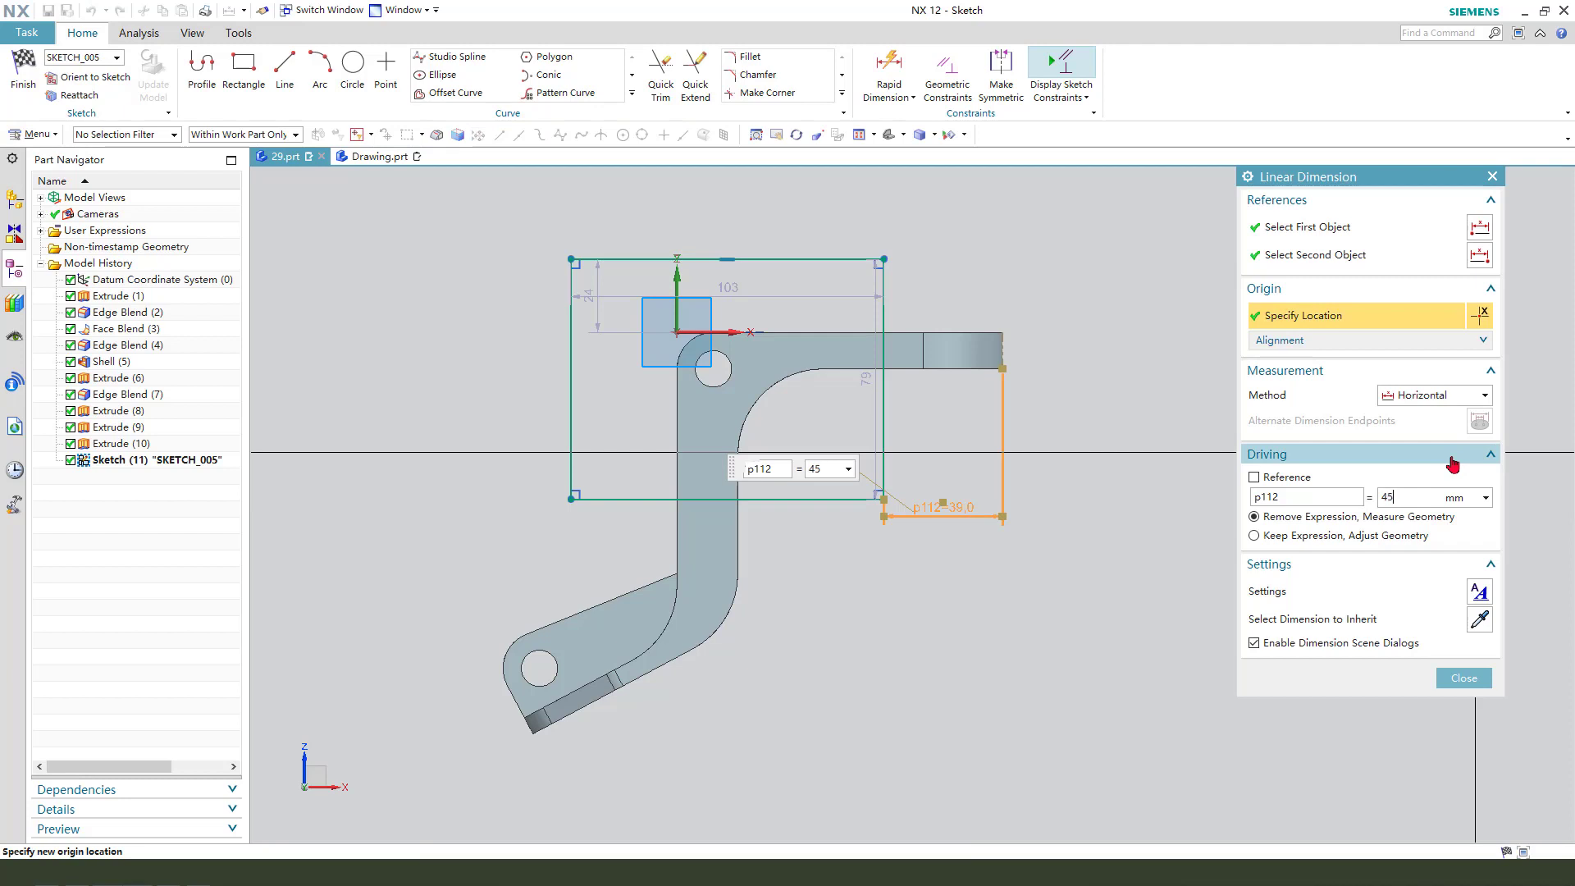
{"action": "key", "text": "Return"}
{"action": "middle_click", "coordinate": [904, 445]}
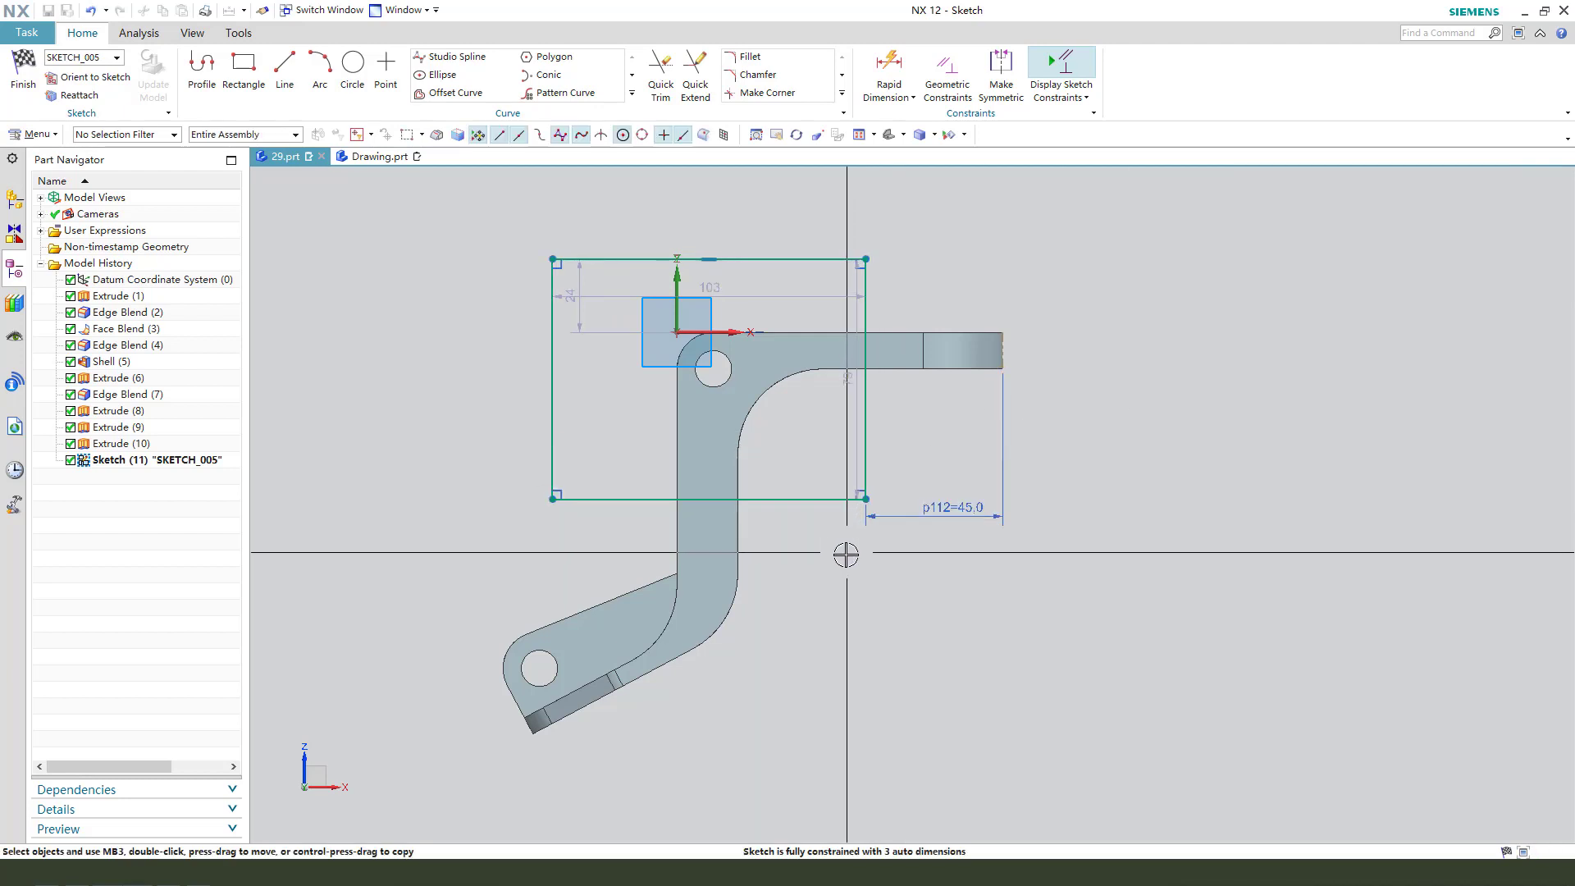
Add a perpendicular dimension of 60 mm between that rectangle corner and the sketch's horizontal axis
{"action": "left_click", "coordinate": [865, 498]}
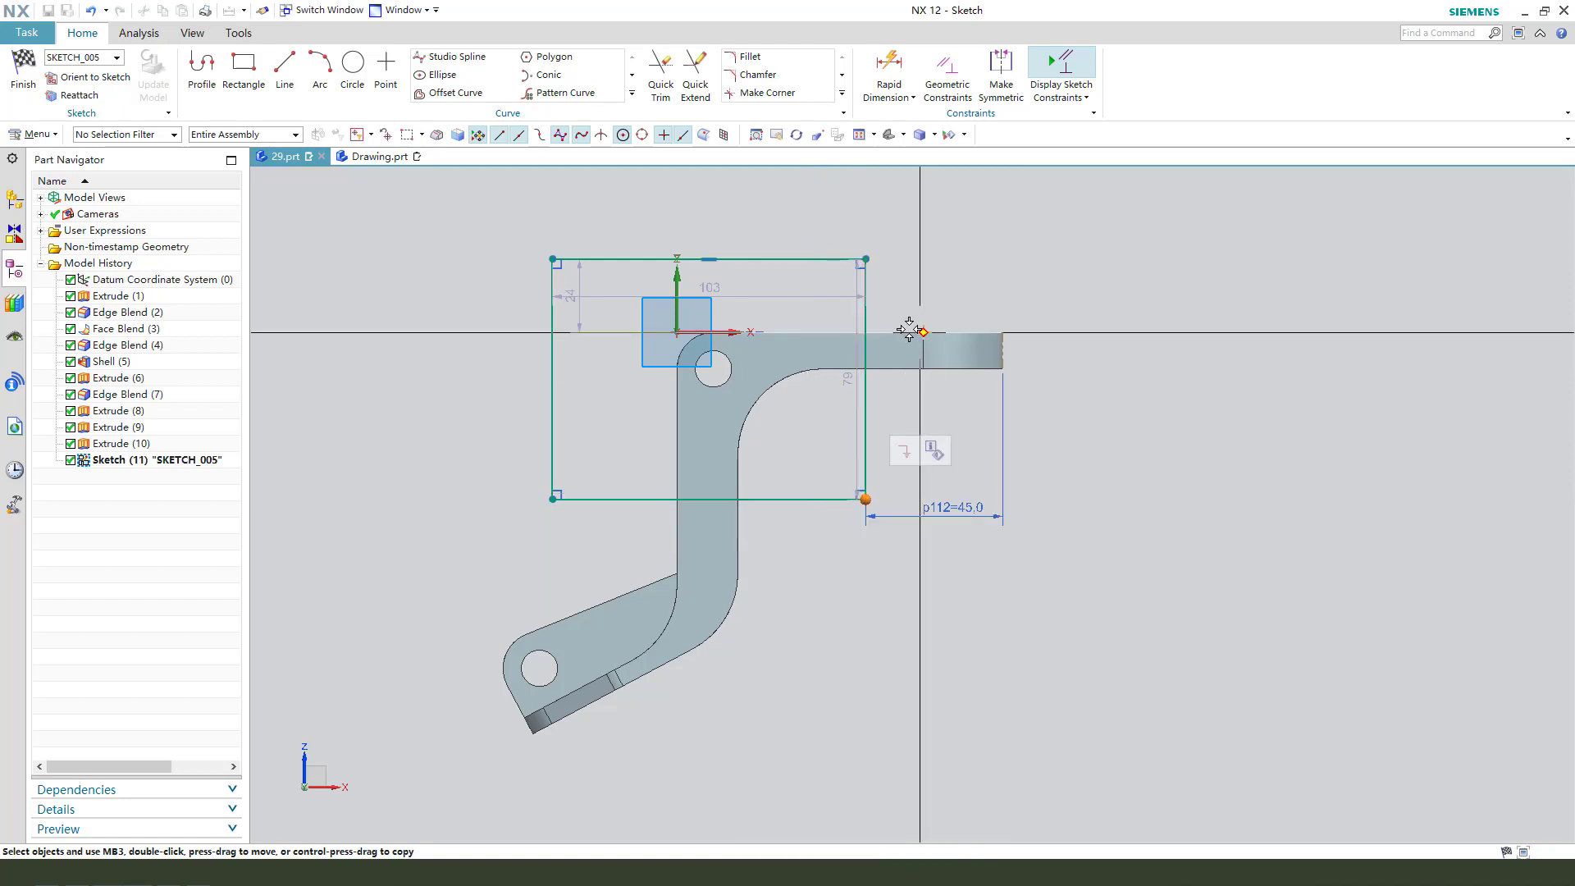
{"action": "left_click", "coordinate": [750, 332]}
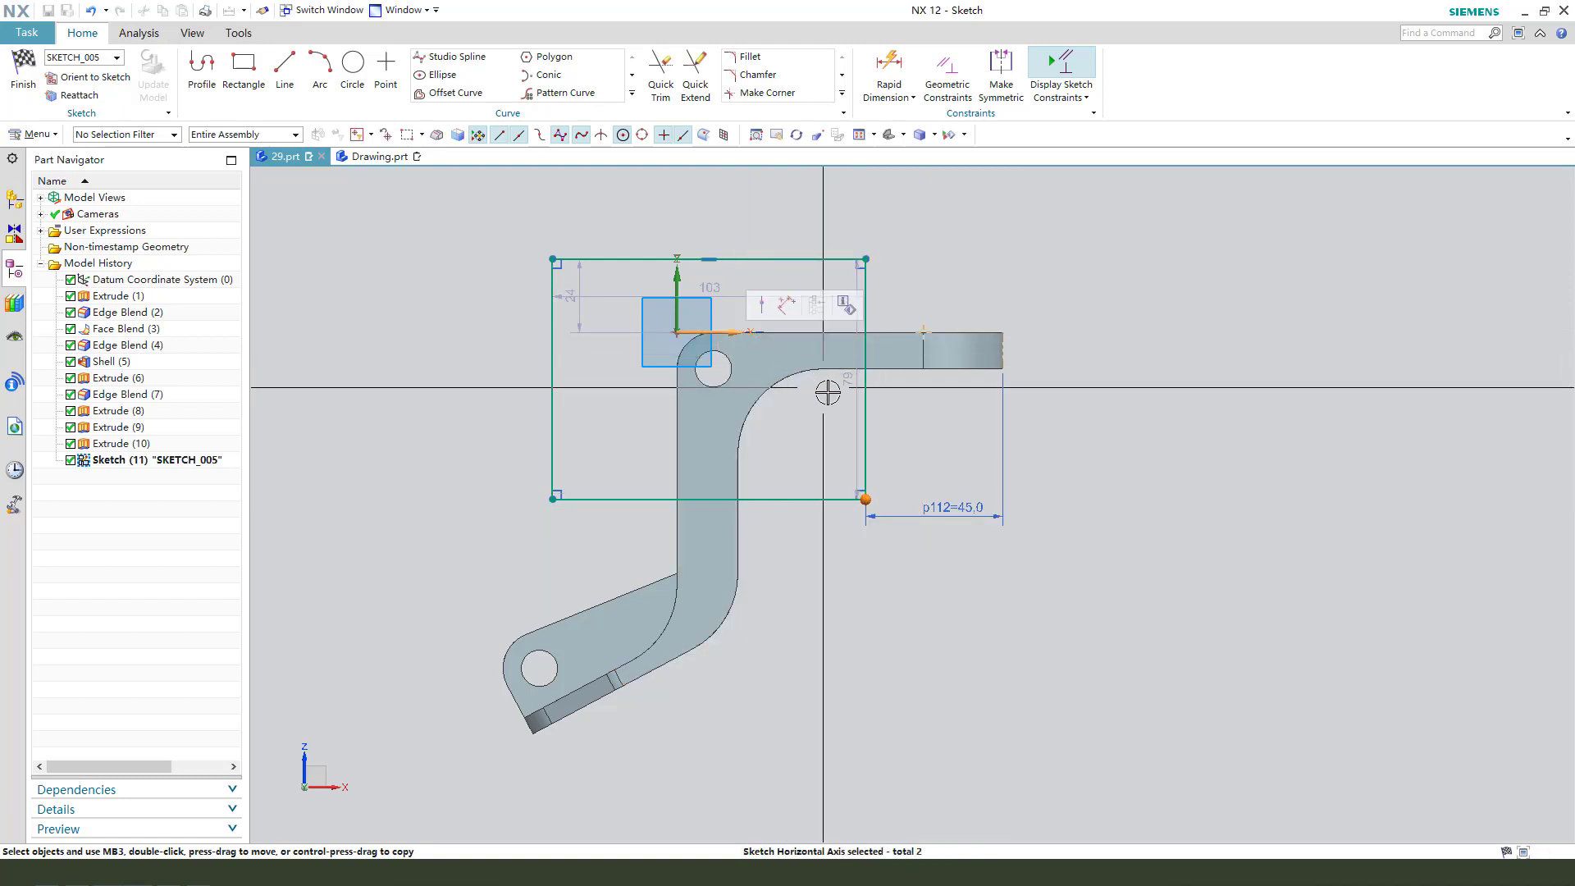
{"action": "left_click", "coordinate": [785, 305]}
{"action": "left_click", "coordinate": [952, 426]}
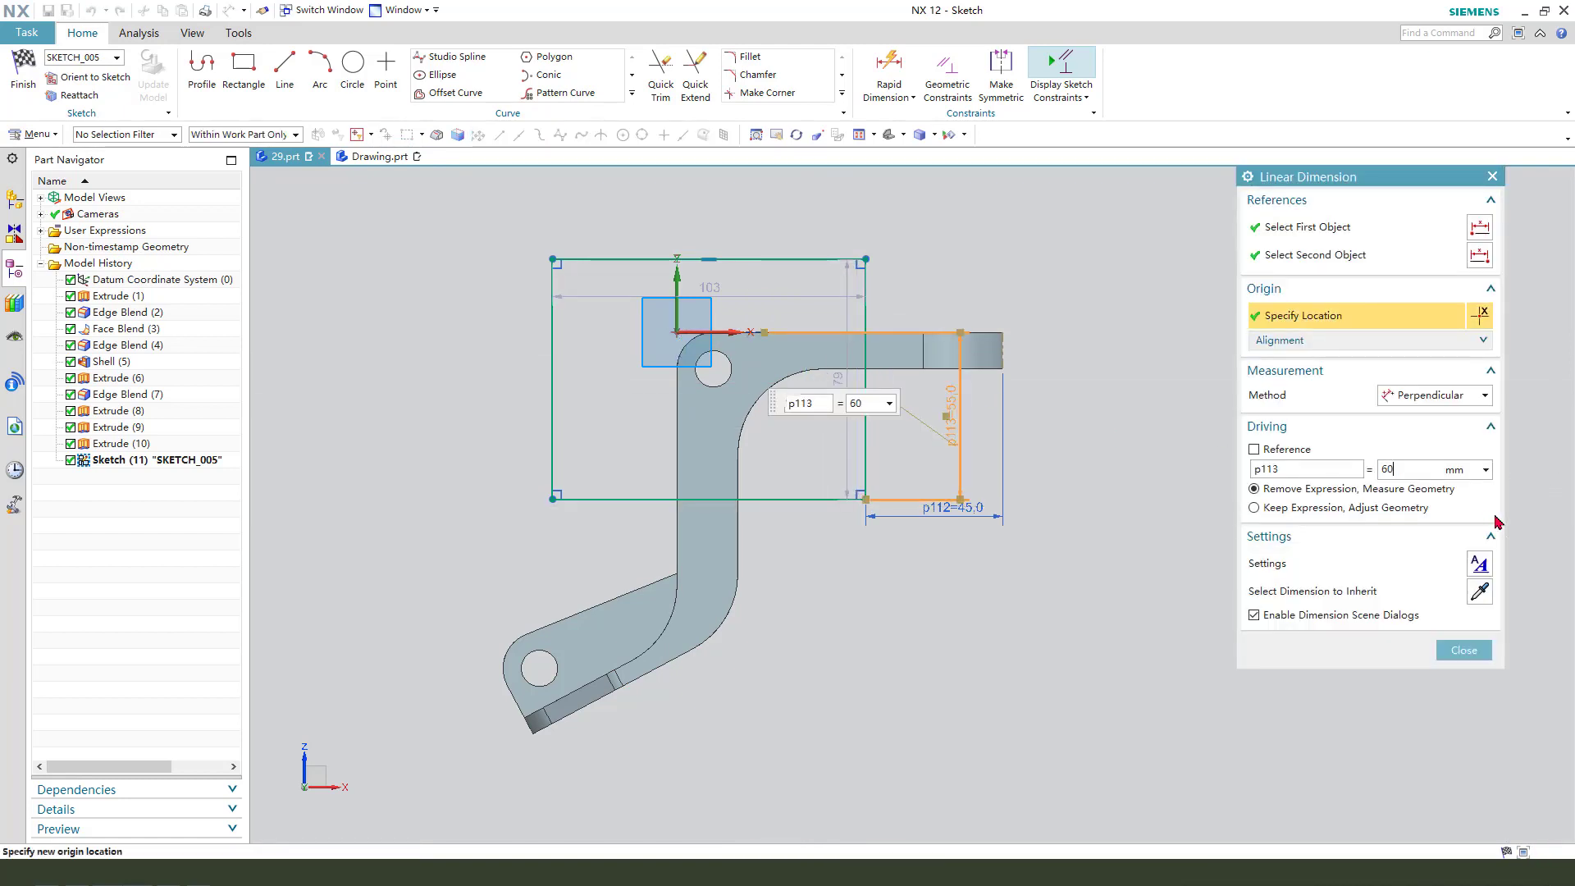
{"action": "key", "text": "Return"}
{"action": "middle_click", "coordinate": [1059, 505]}
Set the rectangle's width to 120 mm and its height to 80 mm
{"action": "left_click", "coordinate": [720, 274]}
{"action": "left_click", "coordinate": [722, 204]}
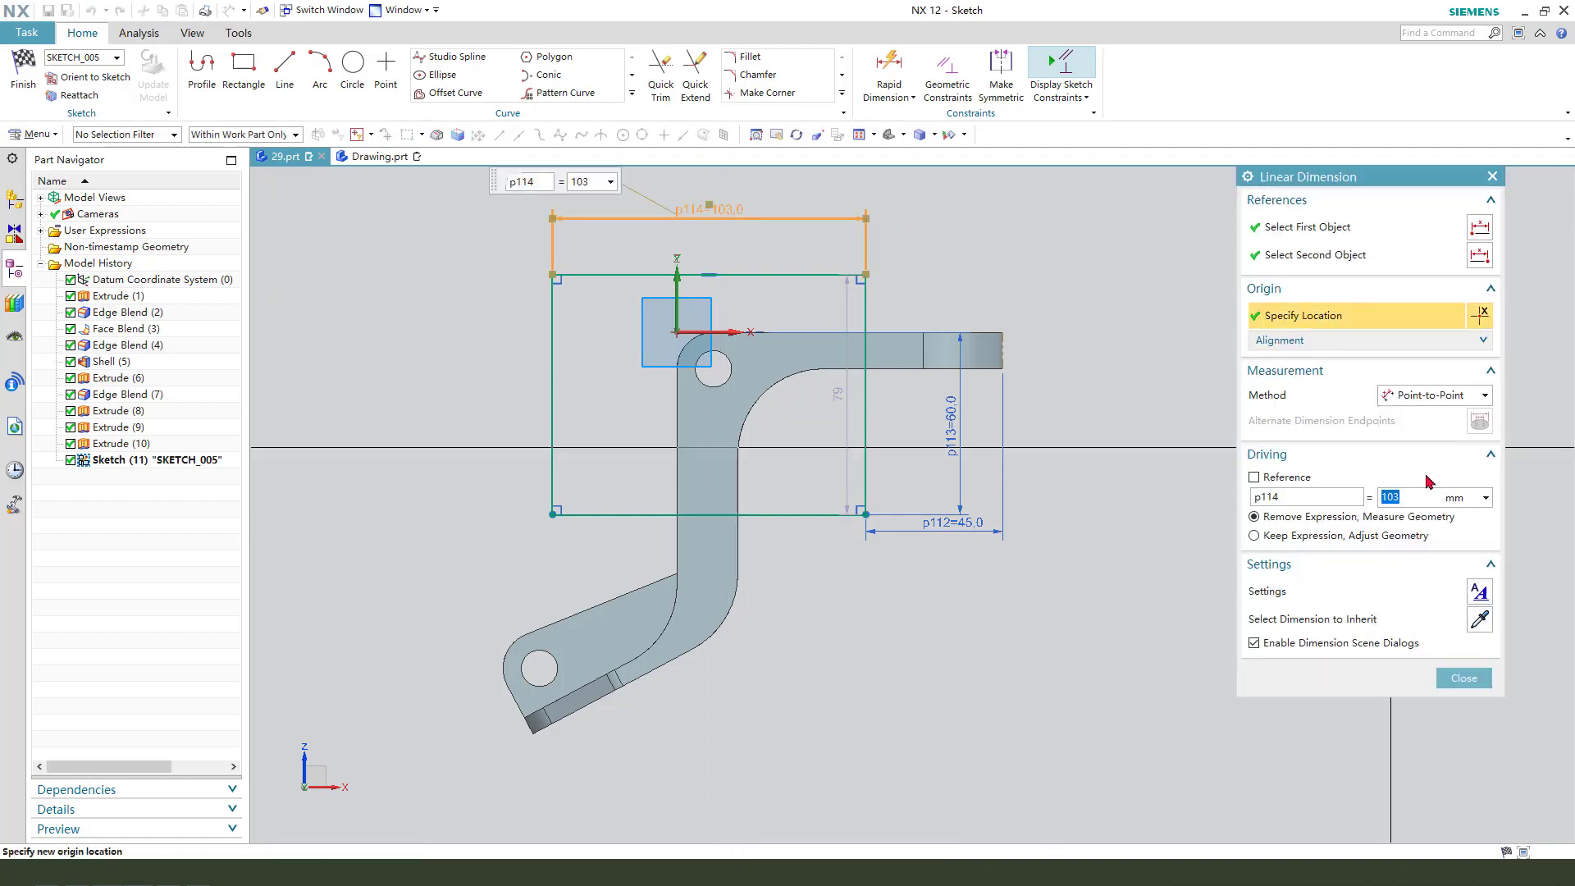
{"action": "middle_click", "coordinate": [1083, 454]}
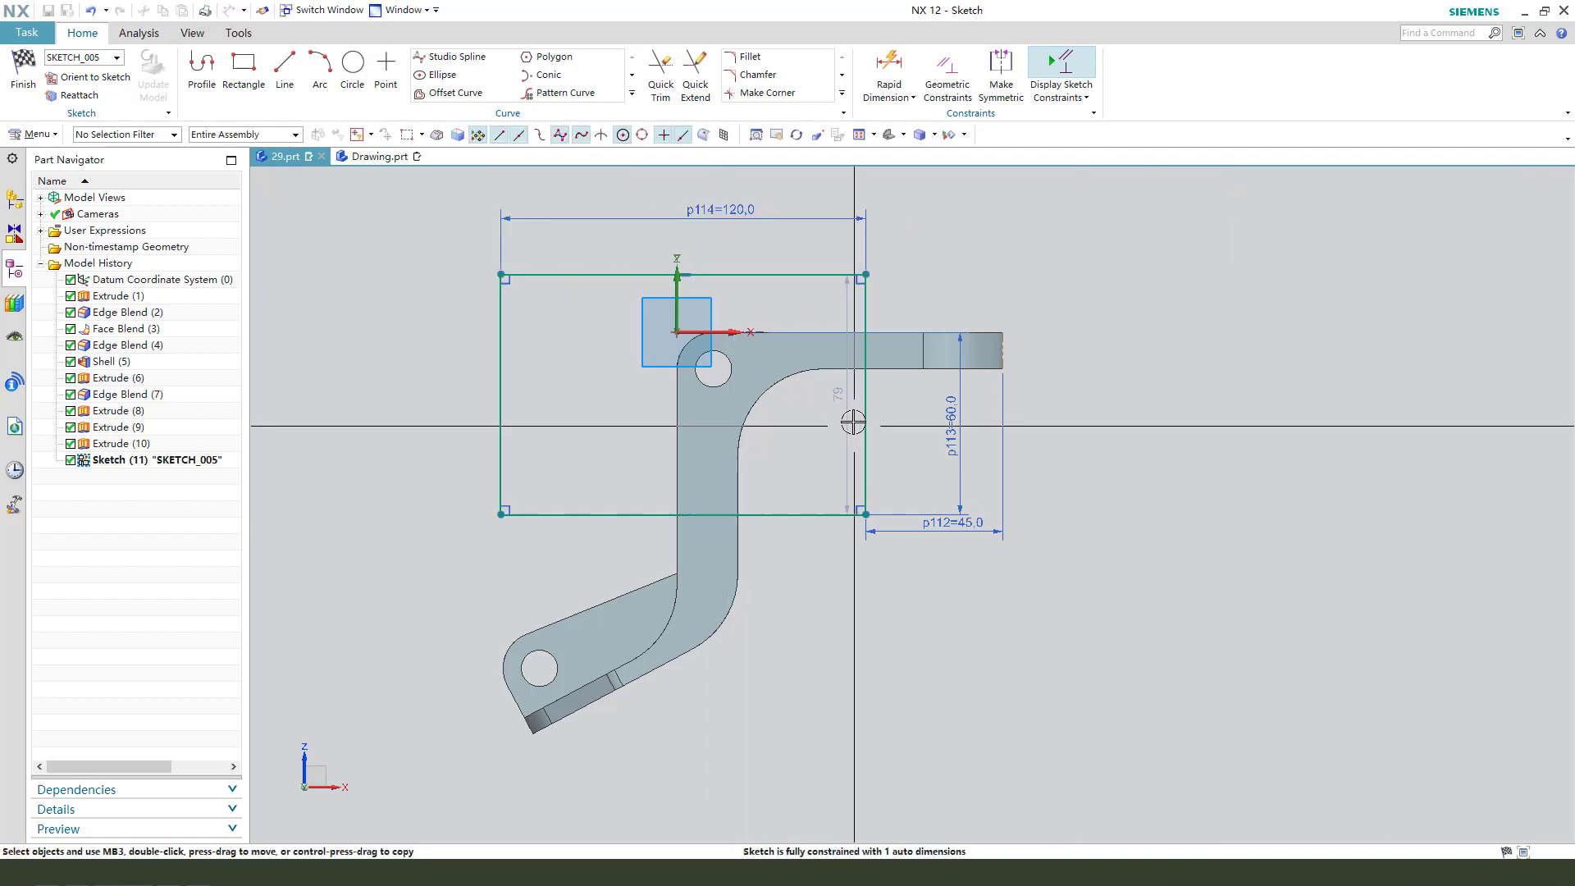
{"action": "left_click_drag", "start_coordinate": [840, 404], "coordinate": [1088, 408]}
{"action": "double_click", "coordinate": [1088, 409]}
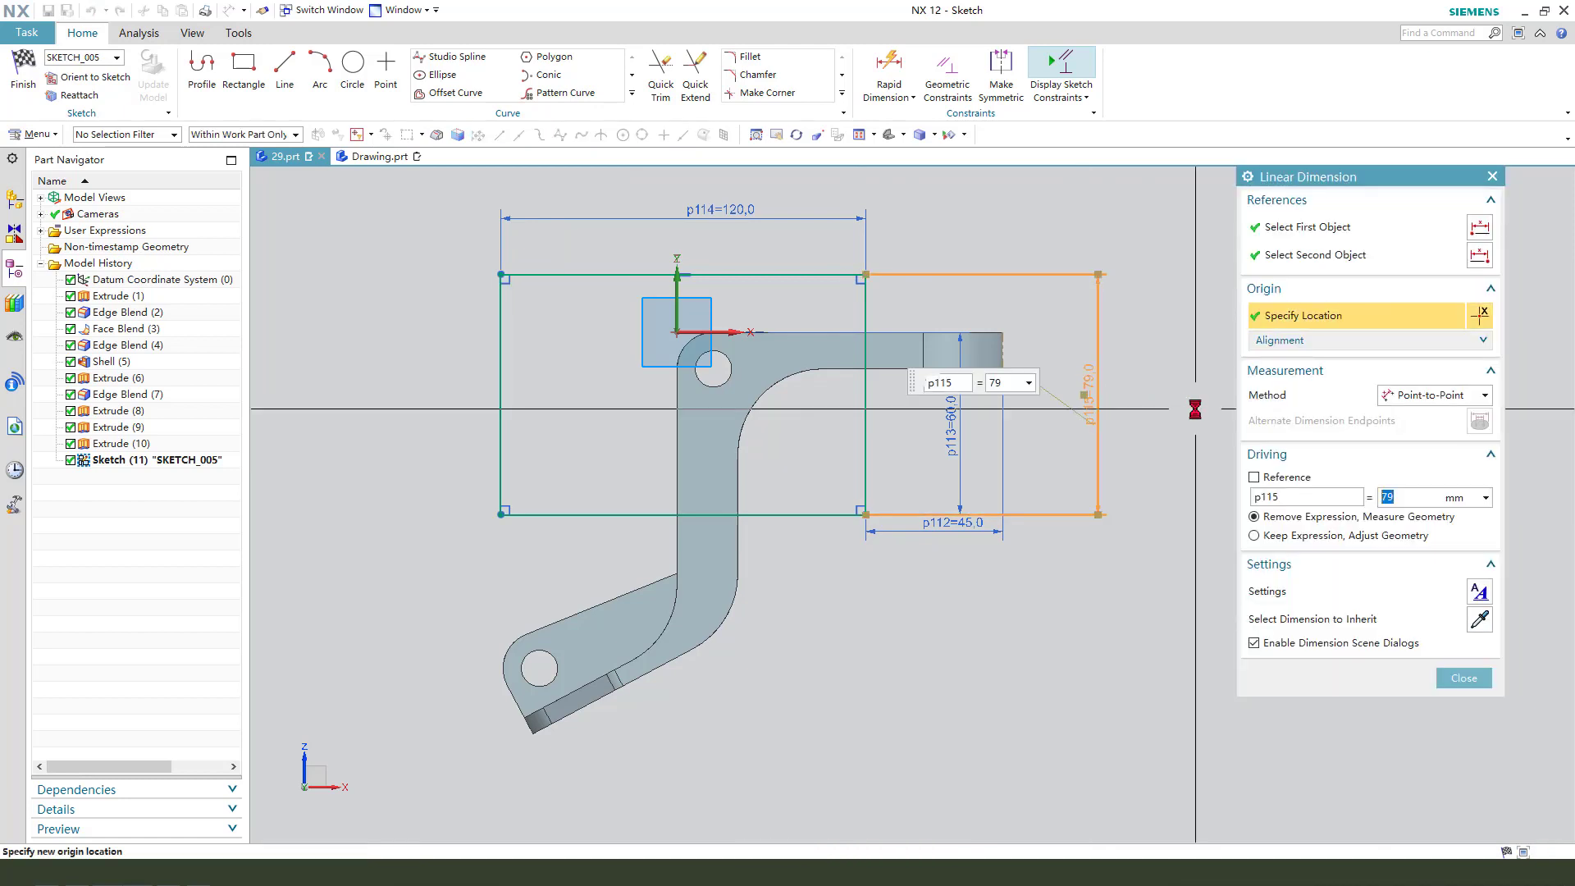
{"action": "middle_click", "coordinate": [785, 352]}
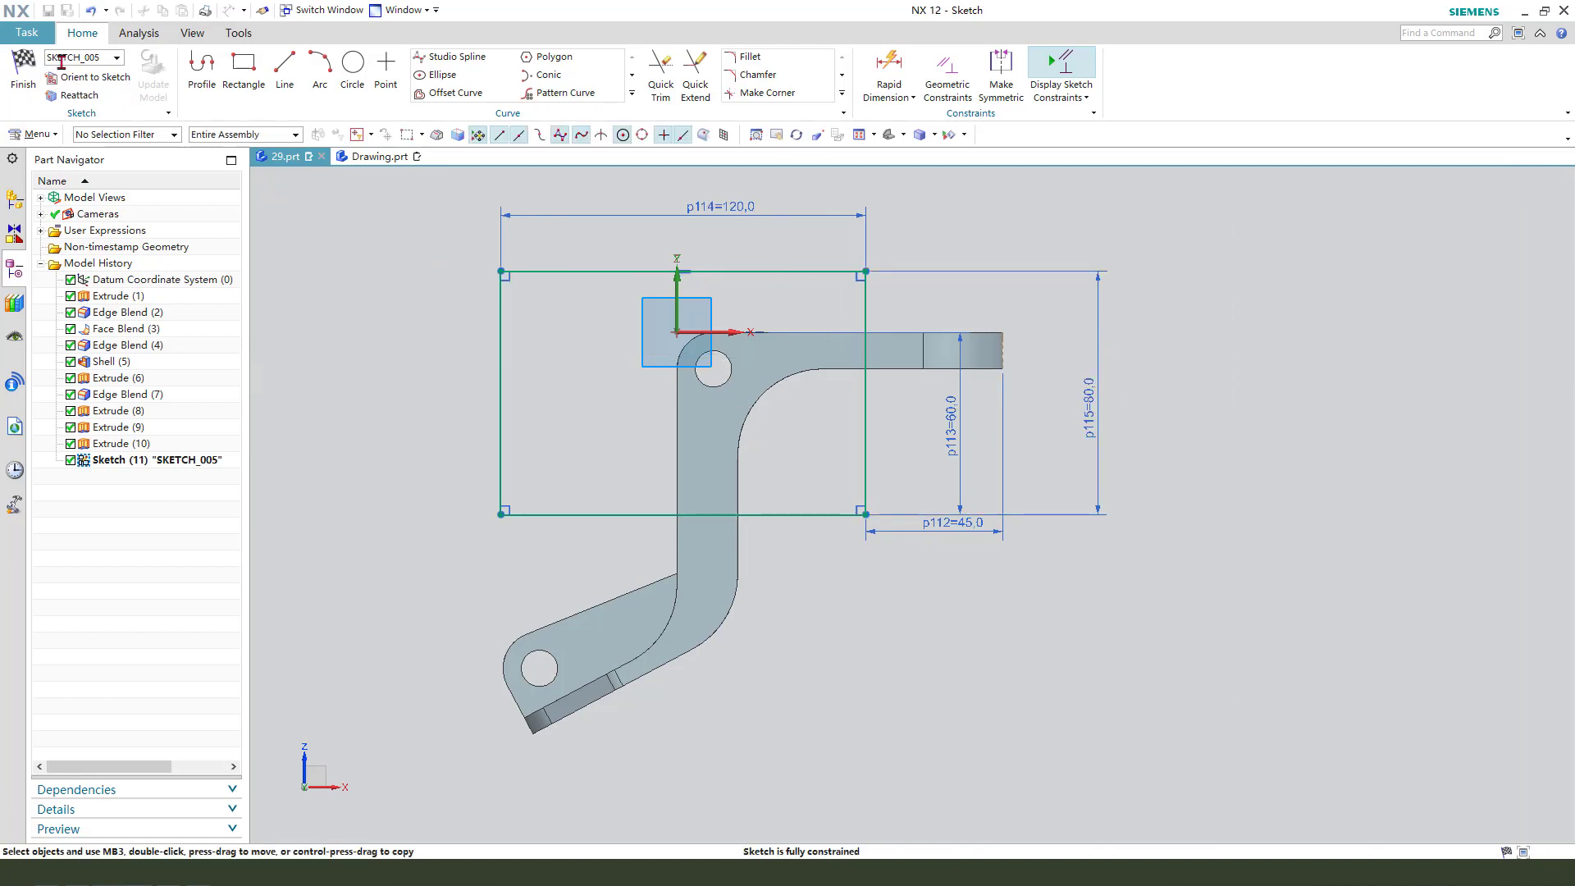
Finish the sketch and extrude the rectangle with symmetric value 10 mm, subtracting it from the bracket to cut the central window
{"action": "left_click", "coordinate": [32, 73]}
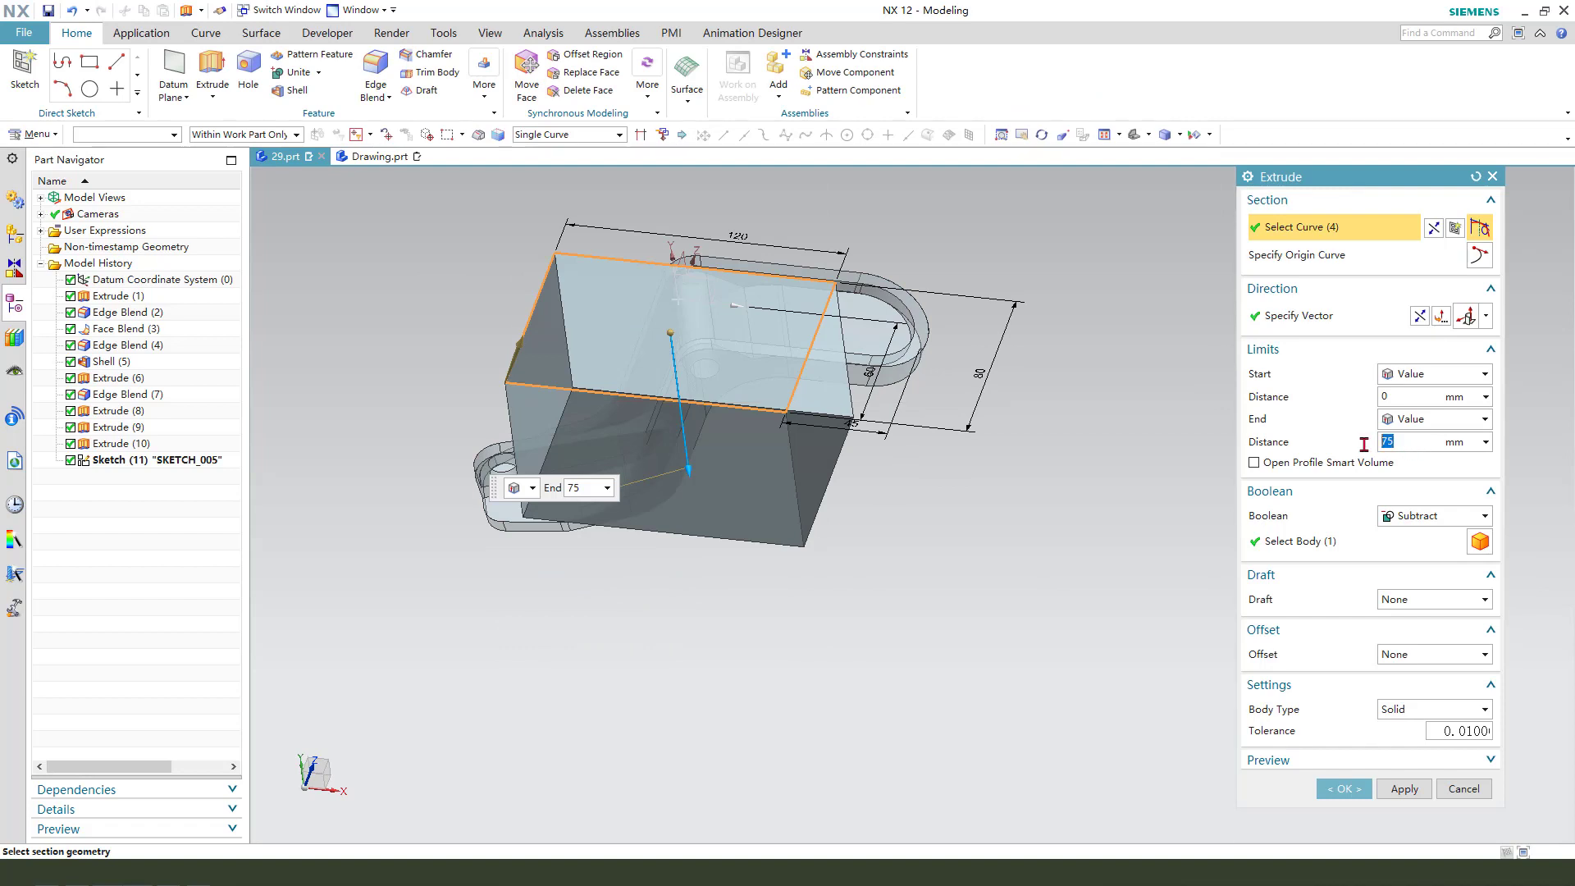
{"action": "key", "text": "Return"}
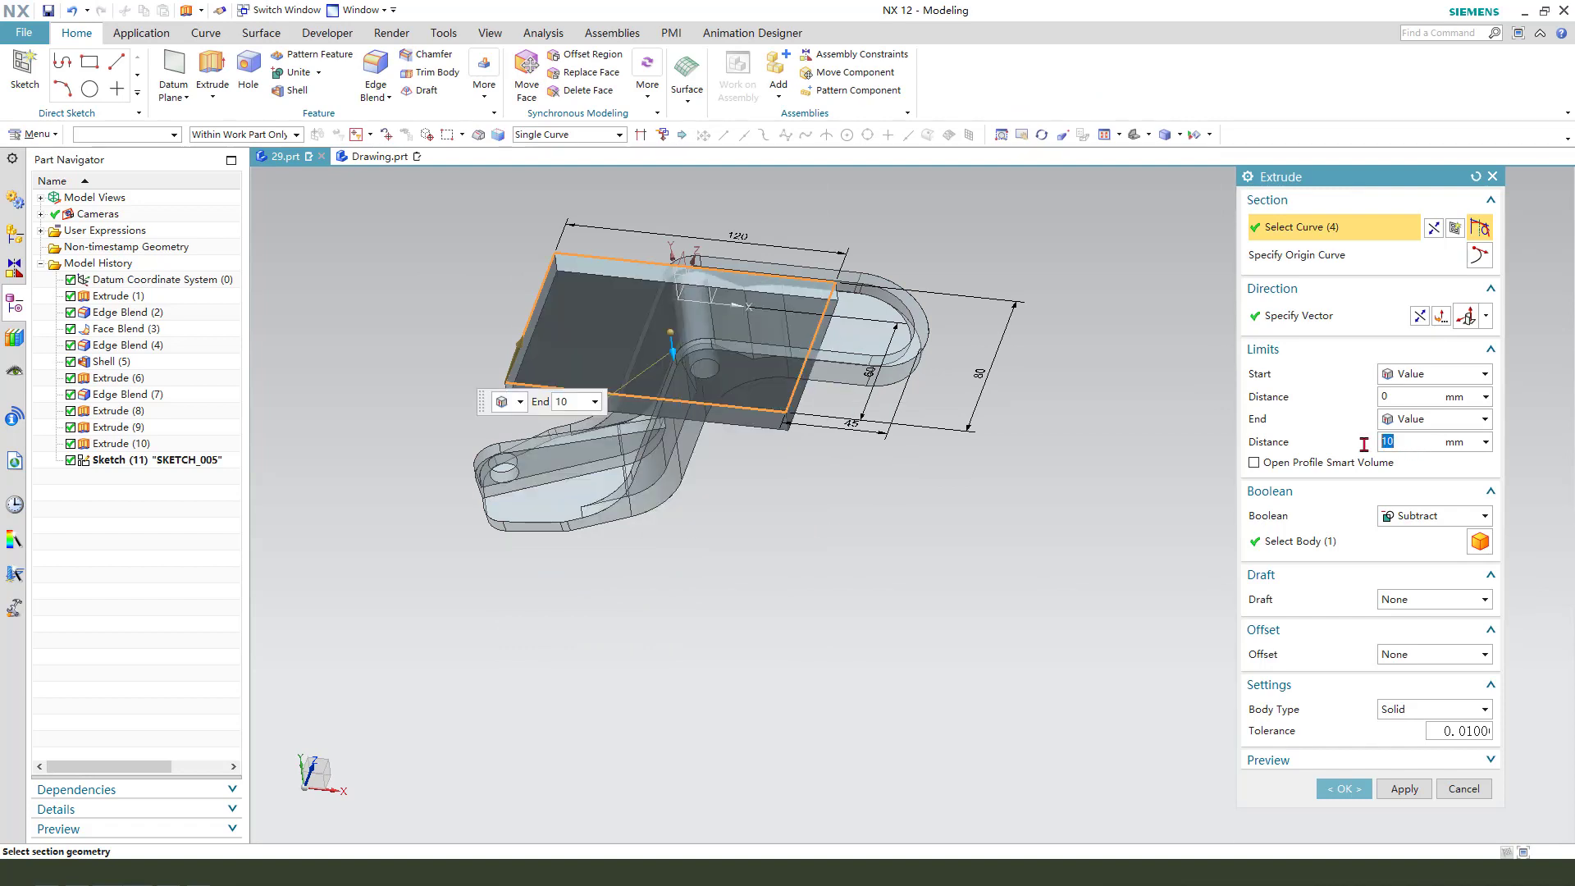
{"action": "left_click", "coordinate": [1418, 421]}
{"action": "left_click", "coordinate": [1427, 455]}
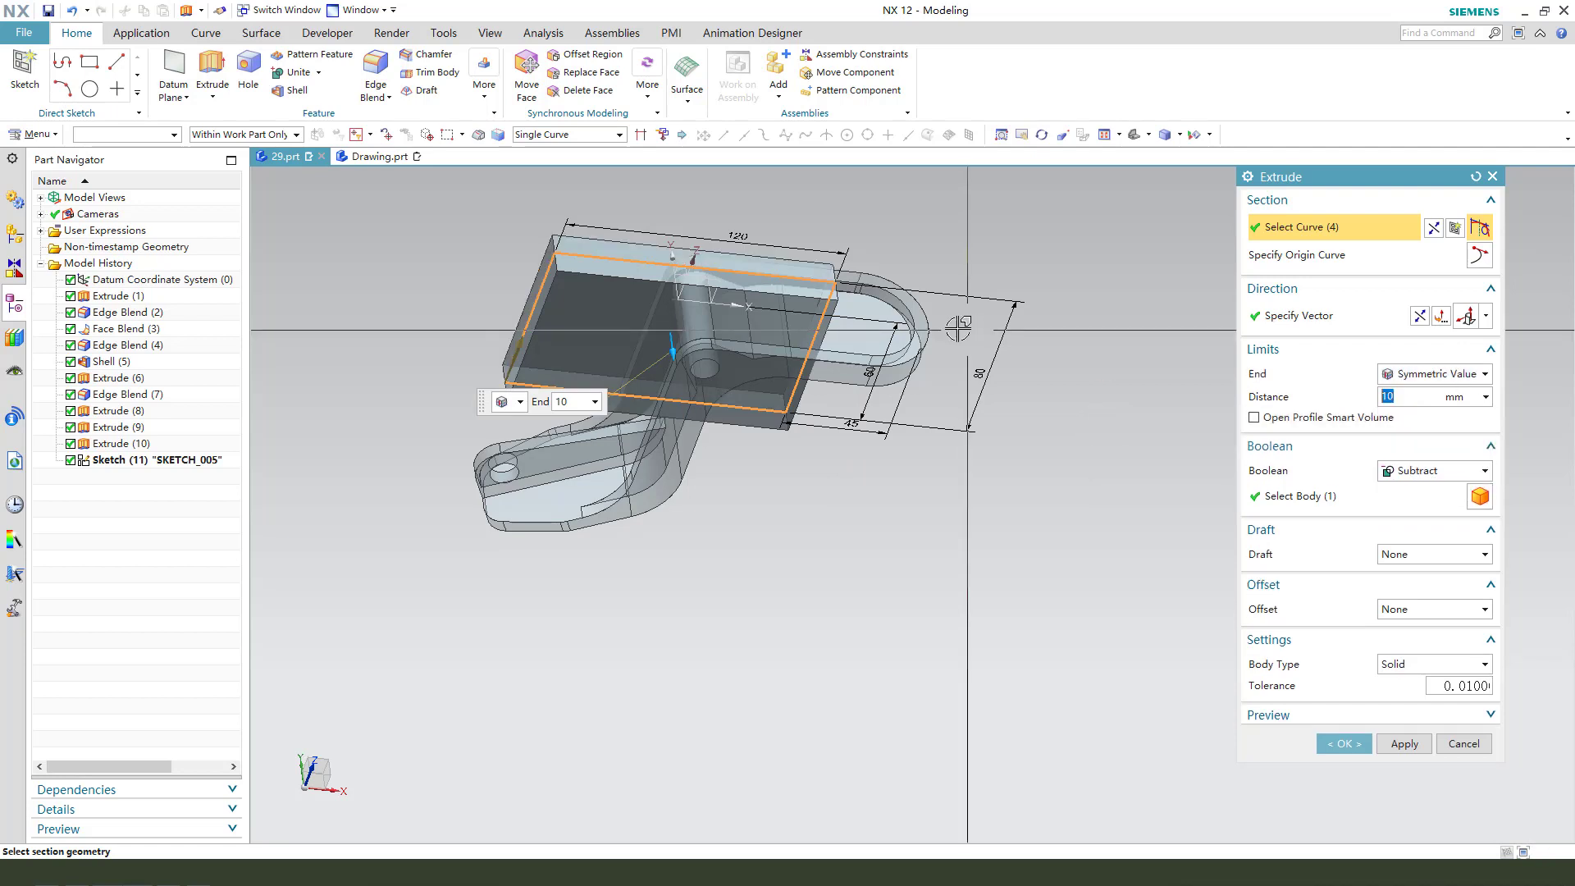
{"action": "left_click", "coordinate": [1385, 497]}
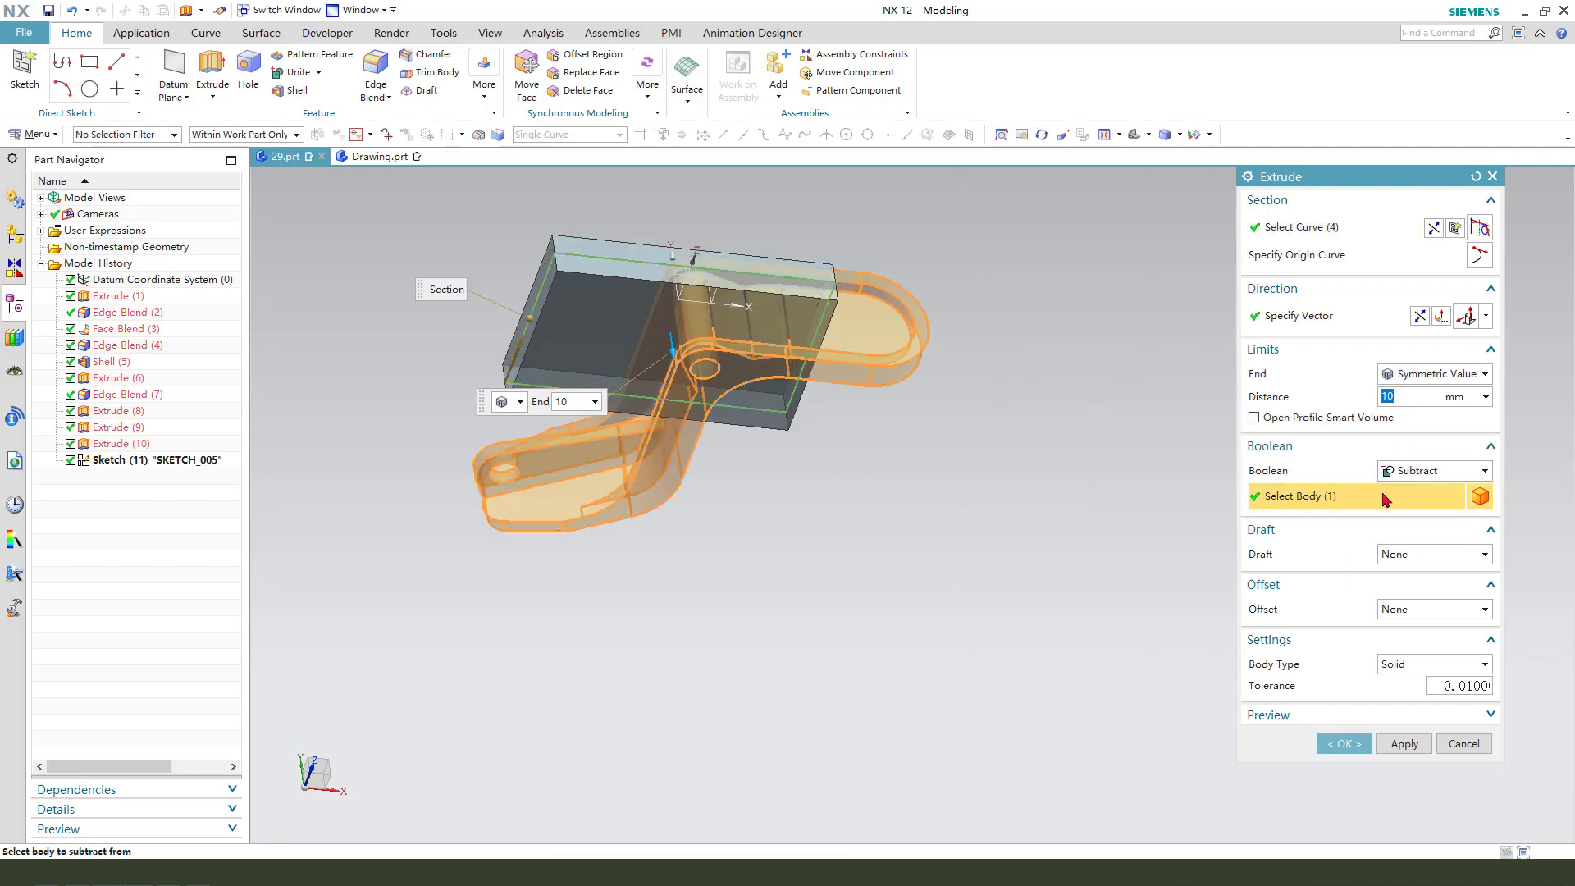
{"action": "middle_click", "coordinate": [1051, 417]}
{"action": "middle_click_drag", "start_coordinate": [932, 350], "coordinate": [809, 361]}
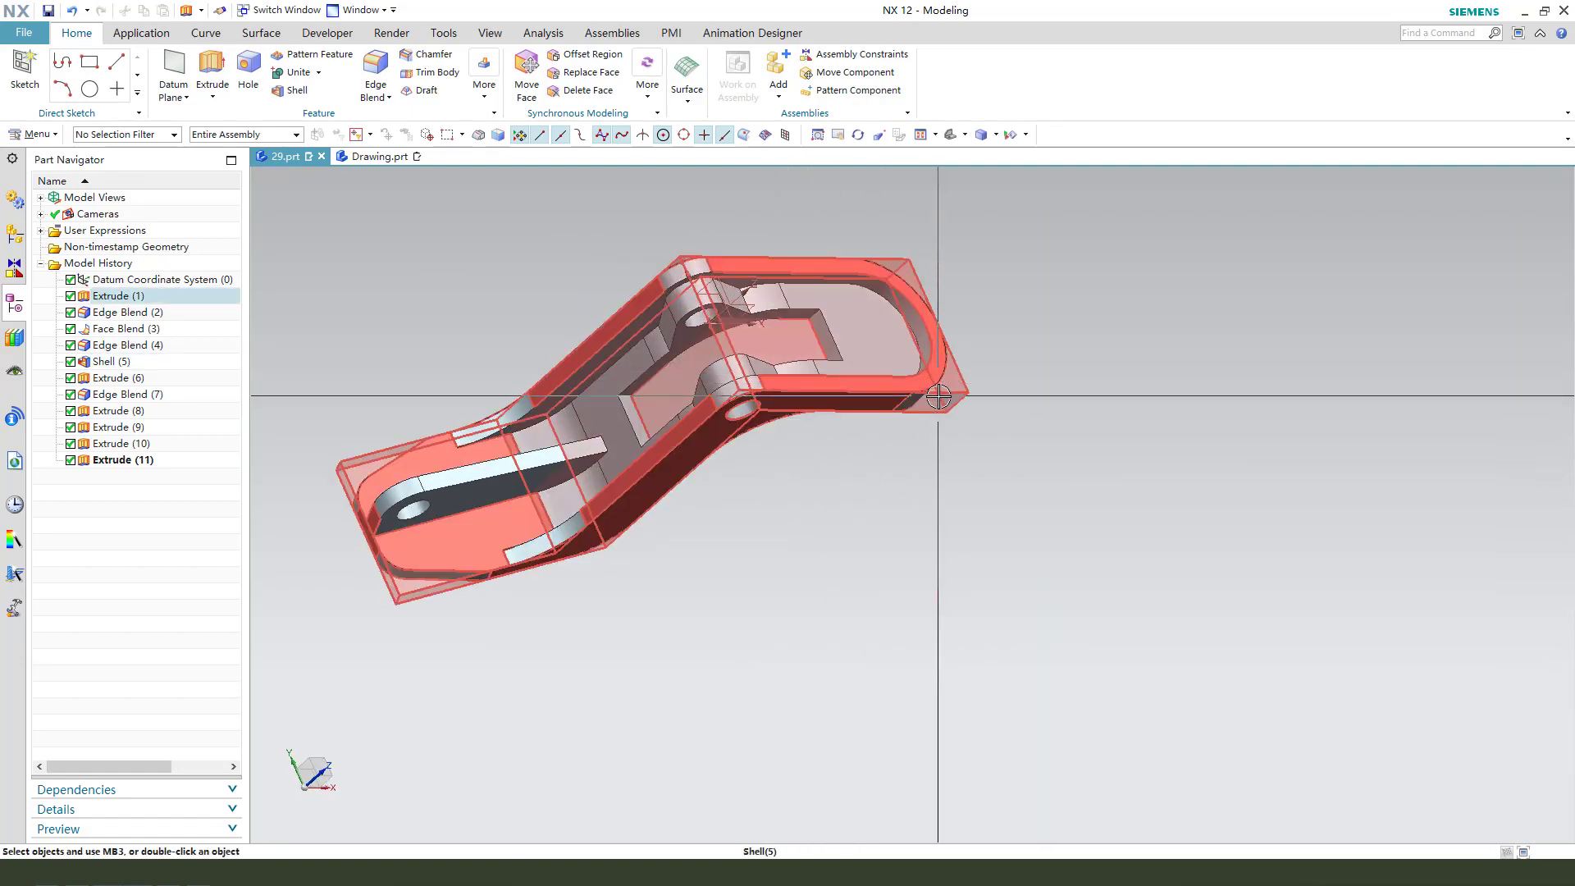
{"action": "middle_click_drag", "start_coordinate": [644, 449], "coordinate": [685, 476]}
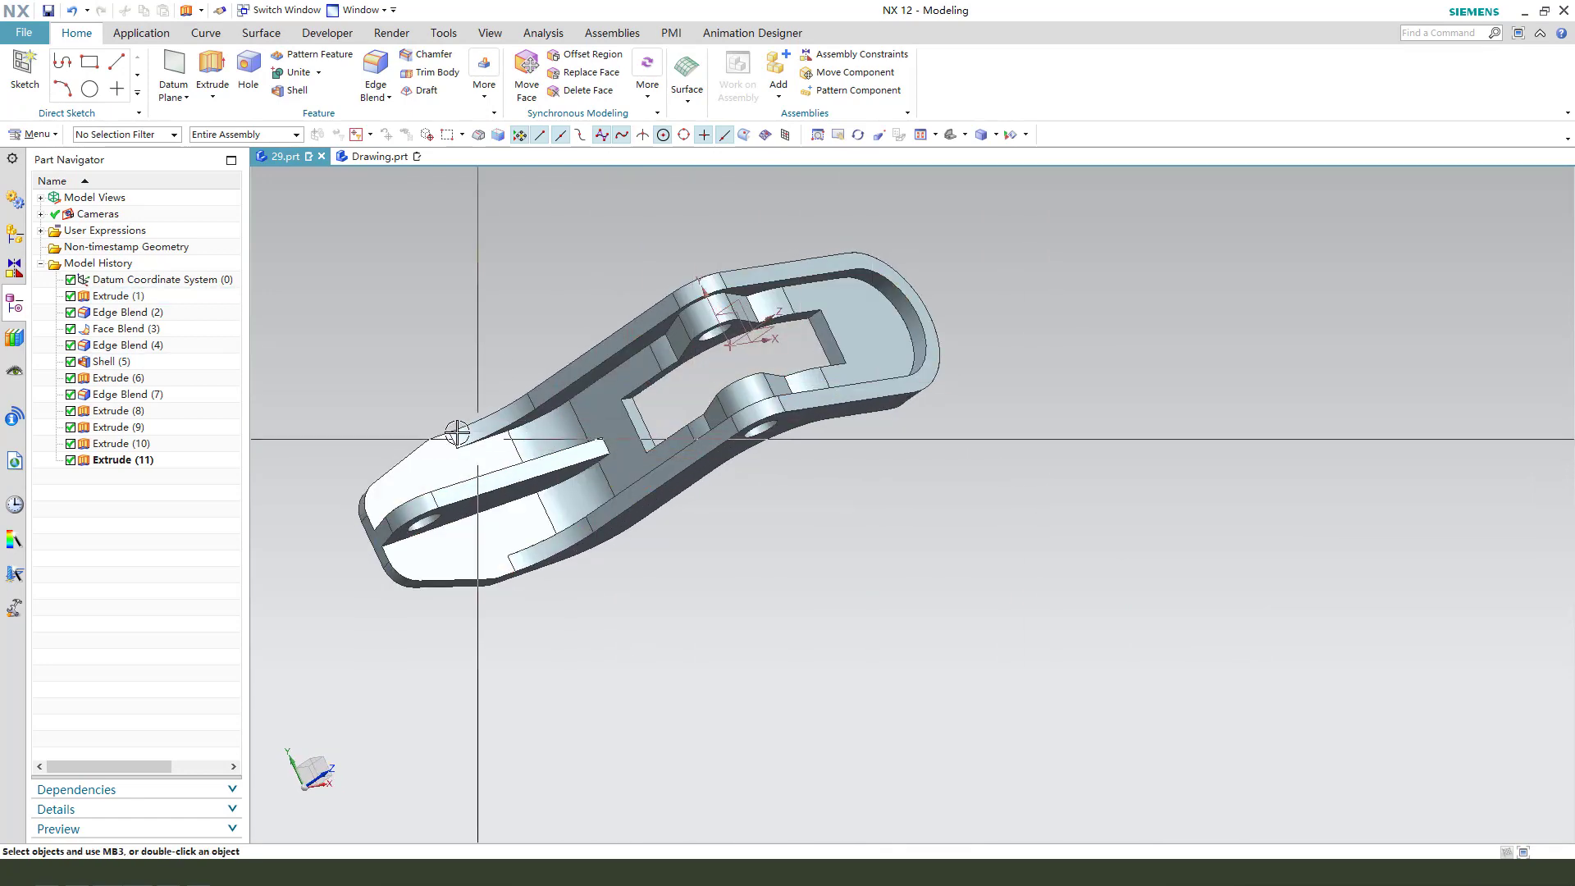
Round the two corner edges at the window's lower-arm end with a 3 mm edge blend
{"action": "scroll", "coordinate": [563, 467], "scroll_direction": "up", "scroll_amount": 3}
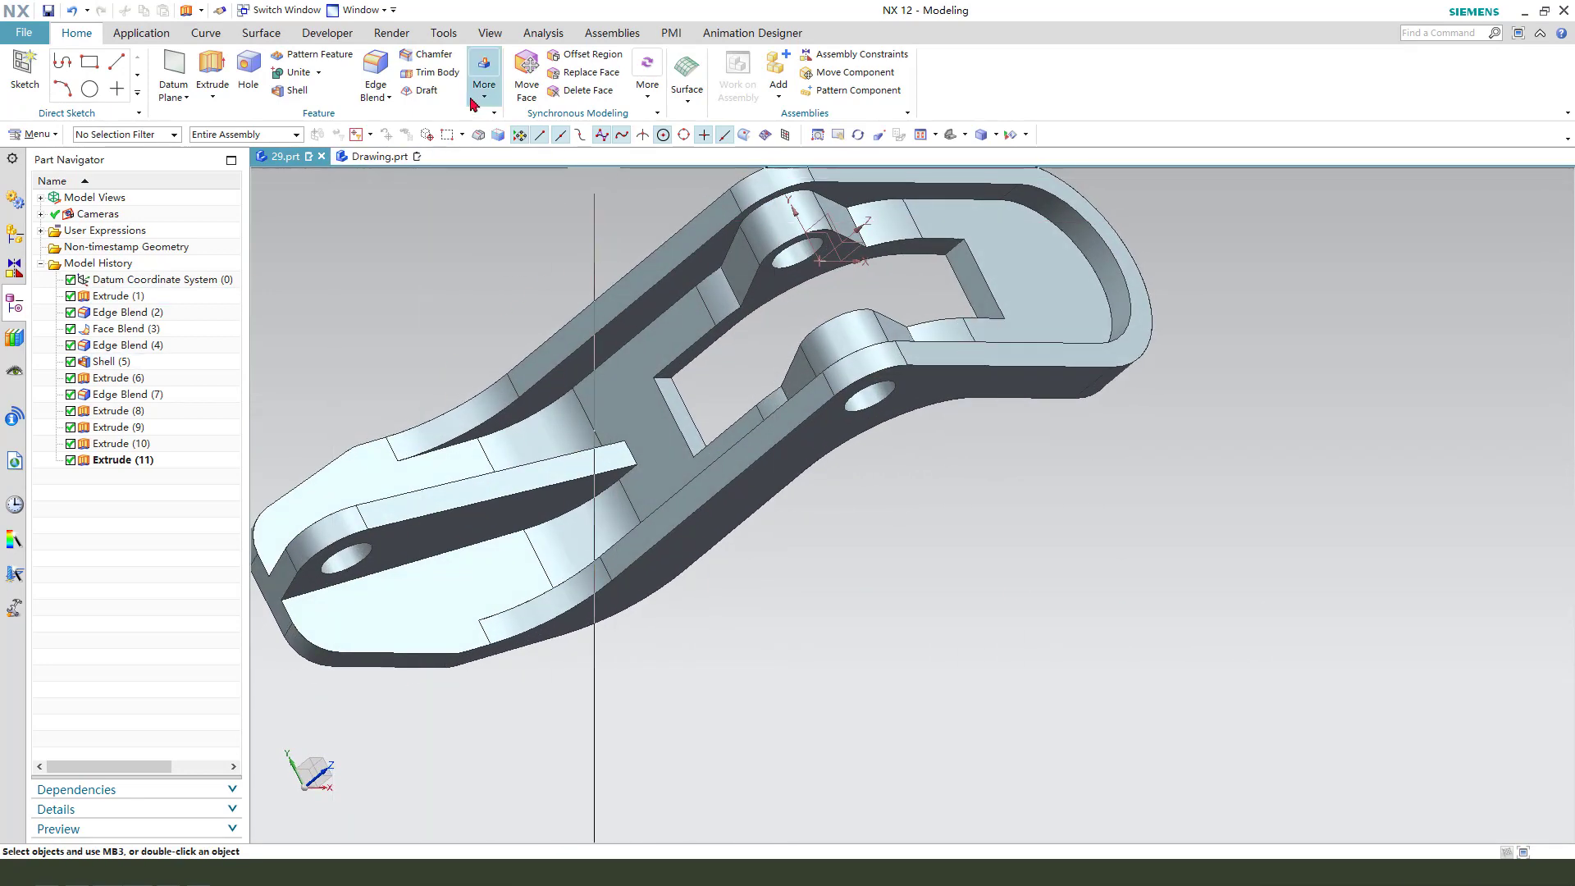
{"action": "left_click", "coordinate": [382, 71]}
{"action": "scroll", "coordinate": [675, 380], "scroll_direction": "up", "scroll_amount": 2}
{"action": "left_click", "coordinate": [666, 371]}
{"action": "middle_click_drag", "start_coordinate": [710, 422], "coordinate": [714, 510]}
{"action": "left_click", "coordinate": [714, 509]}
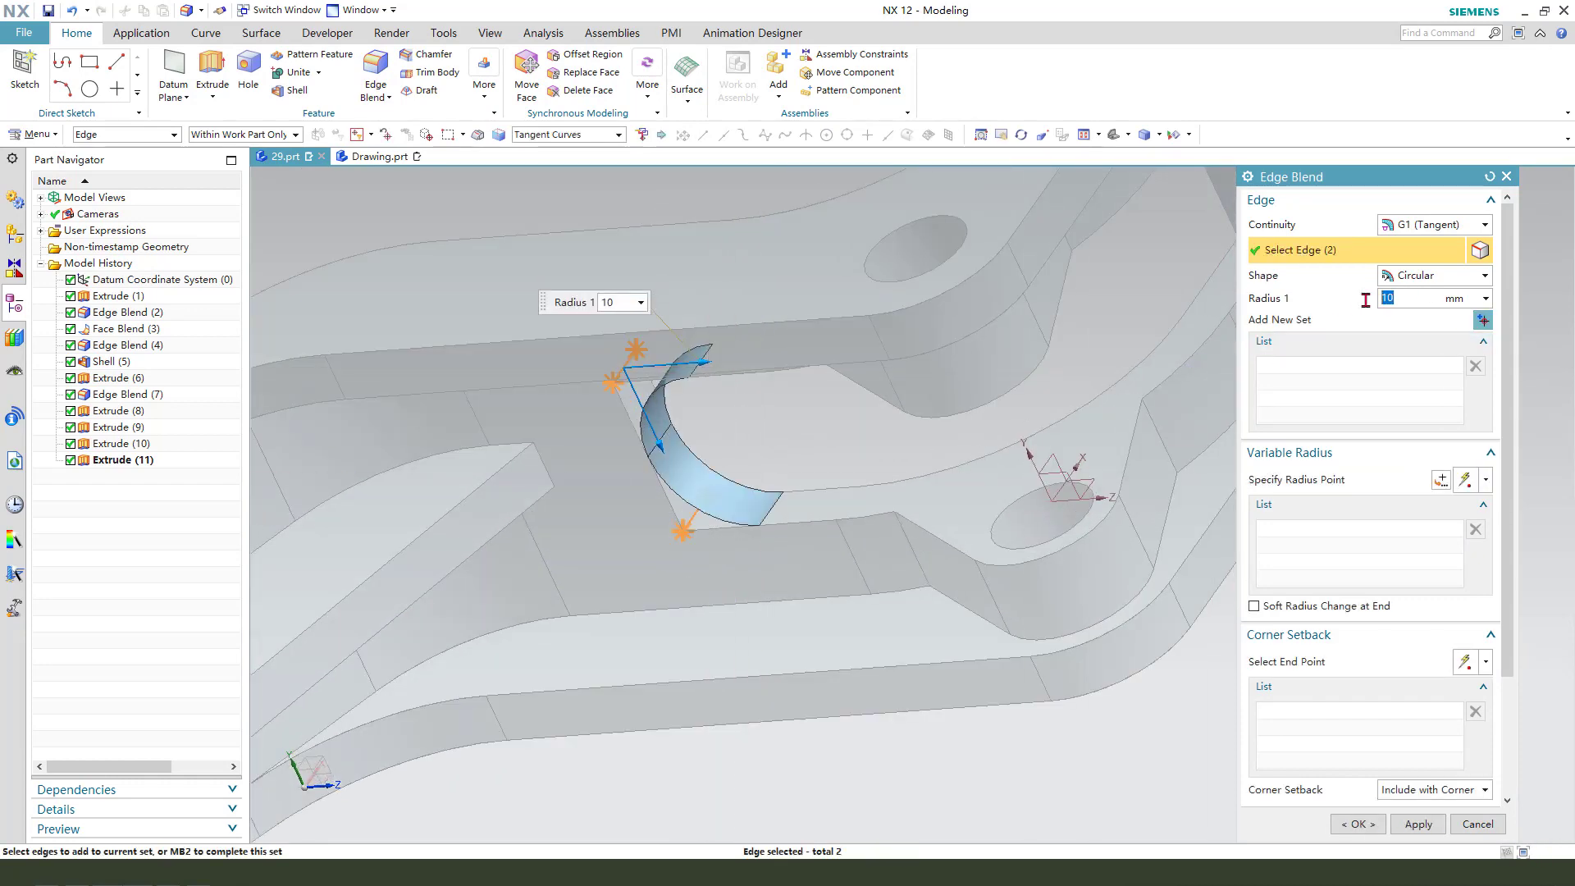
{"action": "type", "text": "3"}
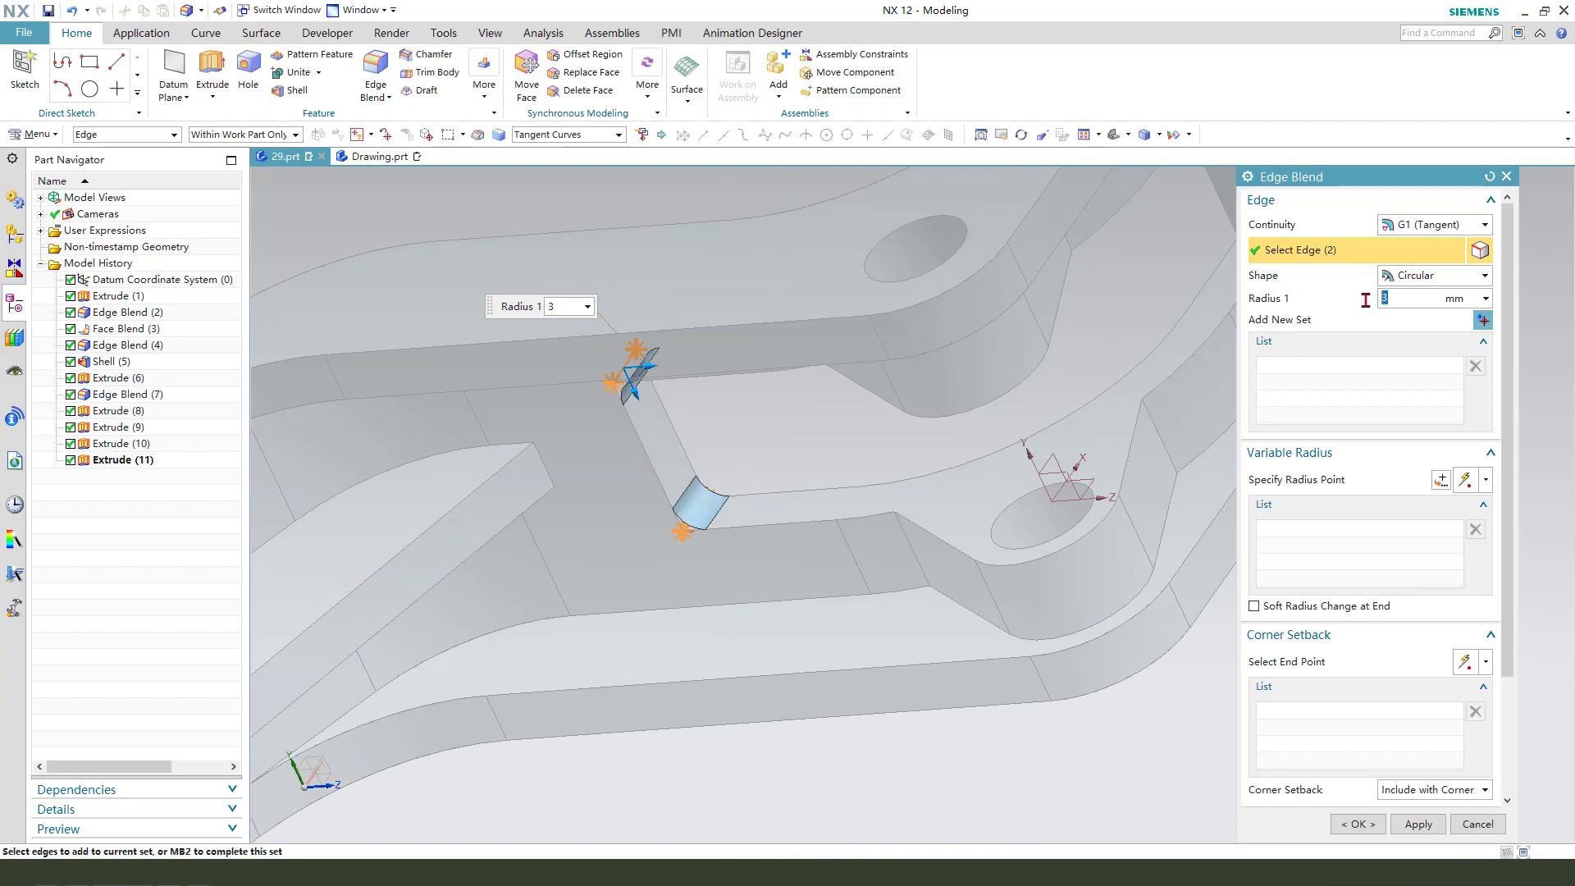
{"action": "middle_click", "coordinate": [807, 450]}
{"action": "middle_click", "coordinate": [807, 450]}
Set up a three-face Face Blend using the window's two long side walls as Faces 1 and 2 and its upper-arm end wall as middle face
{"action": "scroll", "coordinate": [562, 500], "scroll_direction": "down", "scroll_amount": 4}
{"action": "middle_click_drag", "start_coordinate": [800, 399], "coordinate": [767, 292]}
{"action": "scroll", "coordinate": [816, 362], "scroll_direction": "up", "scroll_amount": 3}
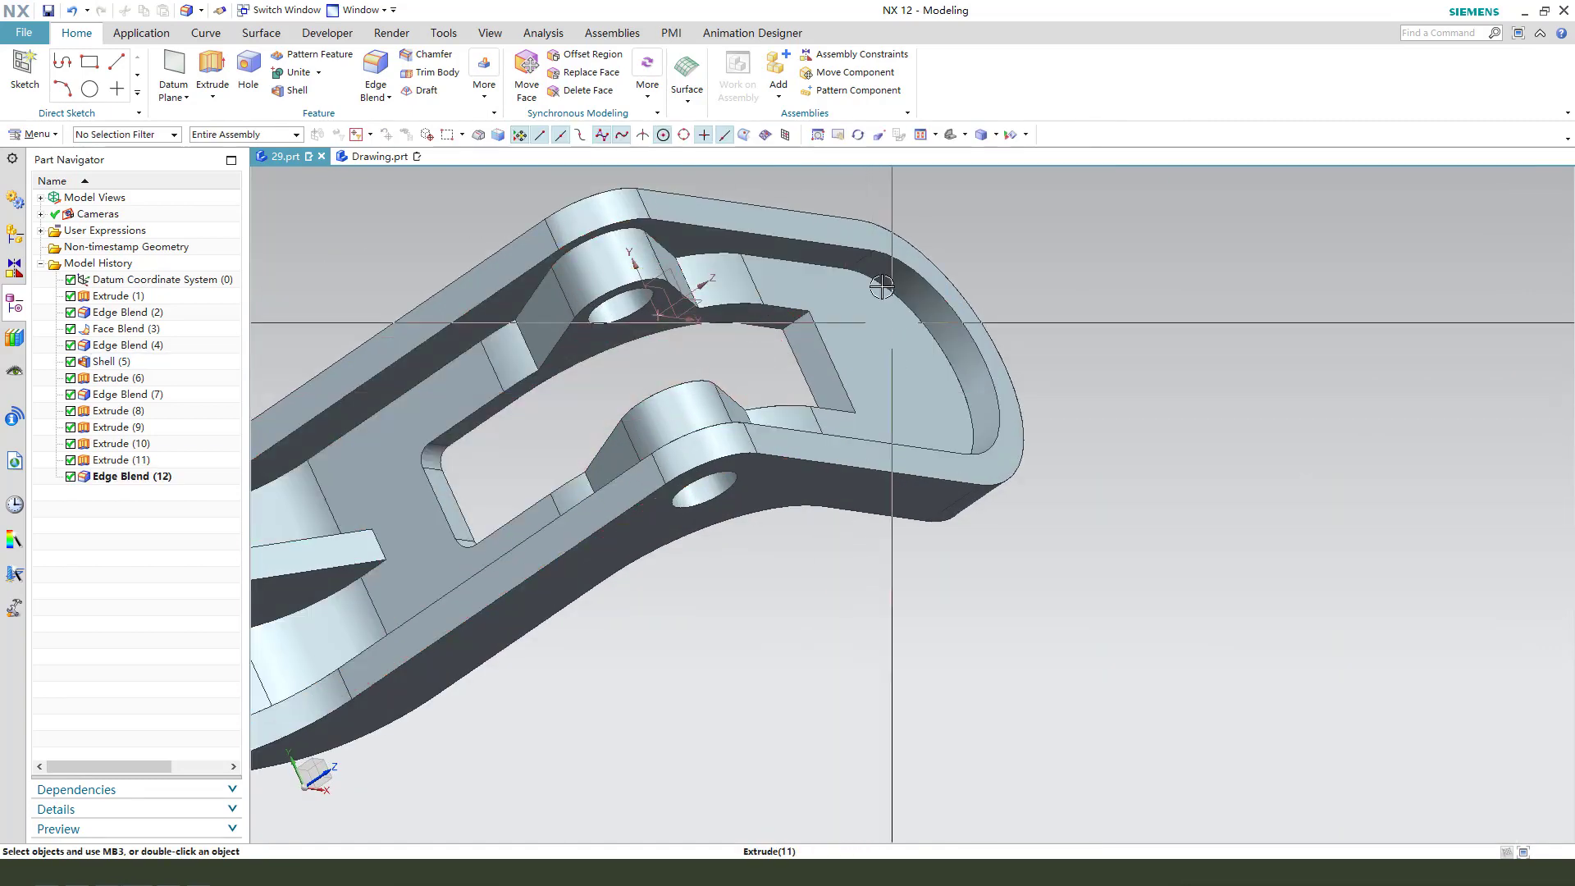
{"action": "left_click", "coordinate": [405, 139]}
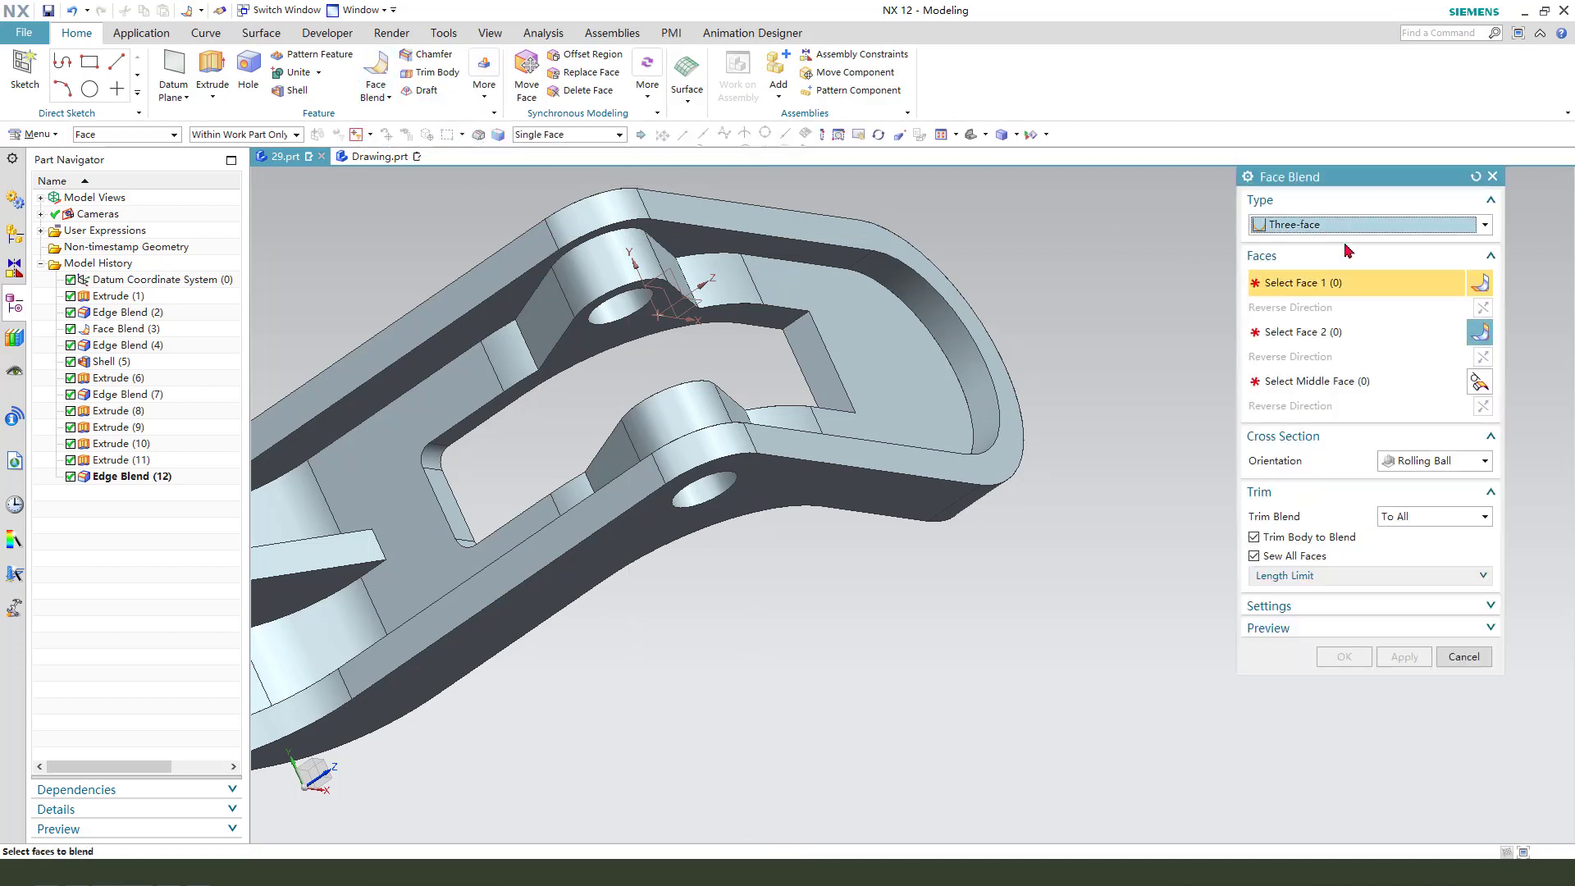
{"action": "scroll", "coordinate": [734, 369], "scroll_direction": "up", "scroll_amount": 1}
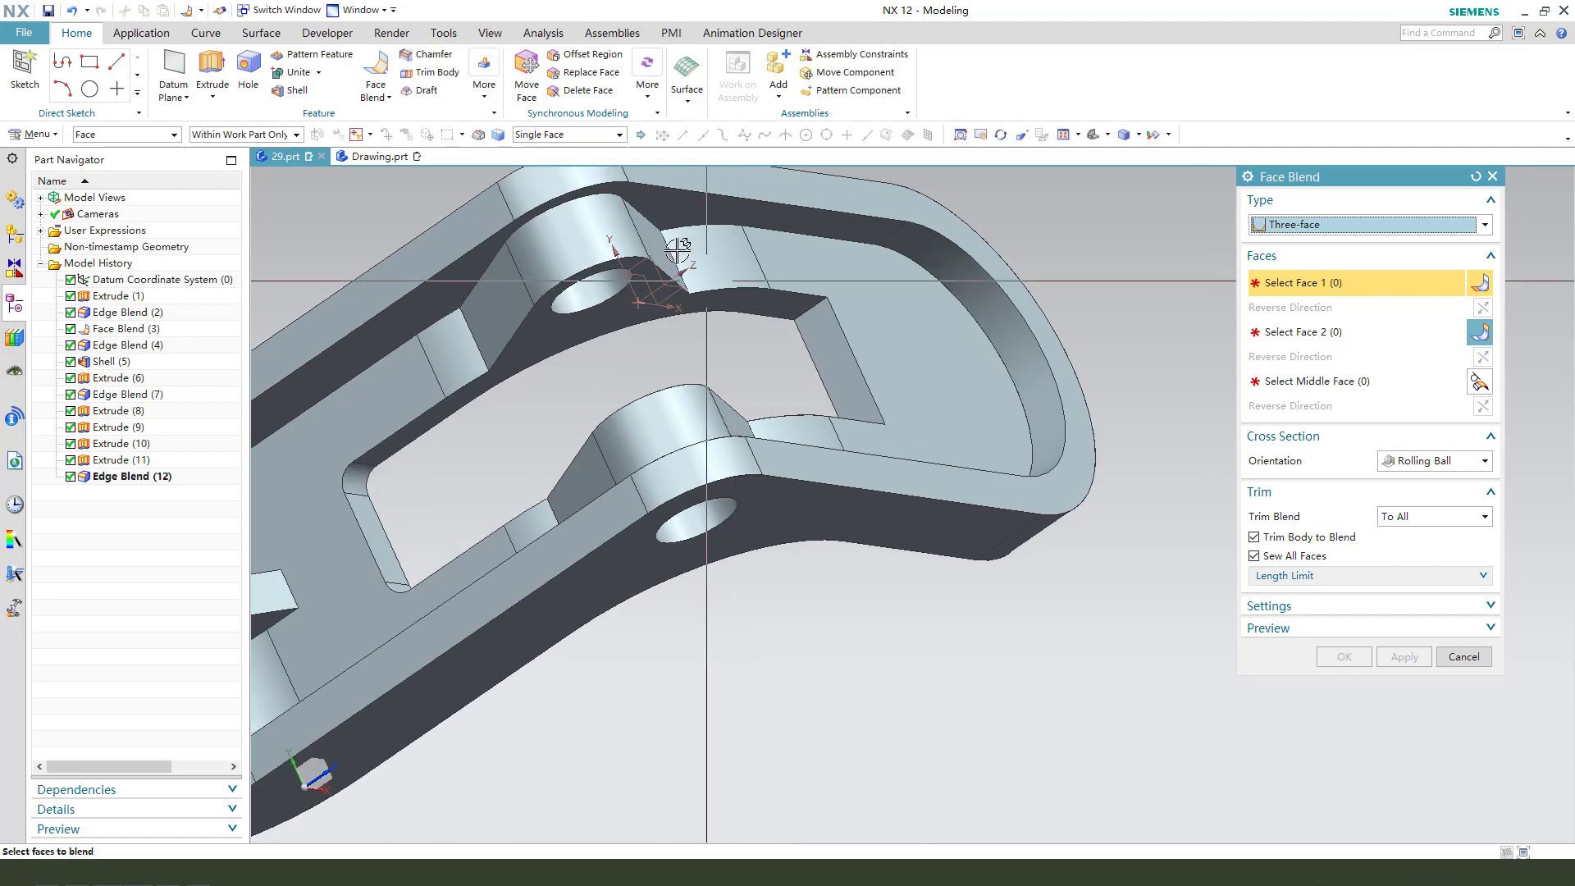
{"action": "left_click", "coordinate": [749, 305]}
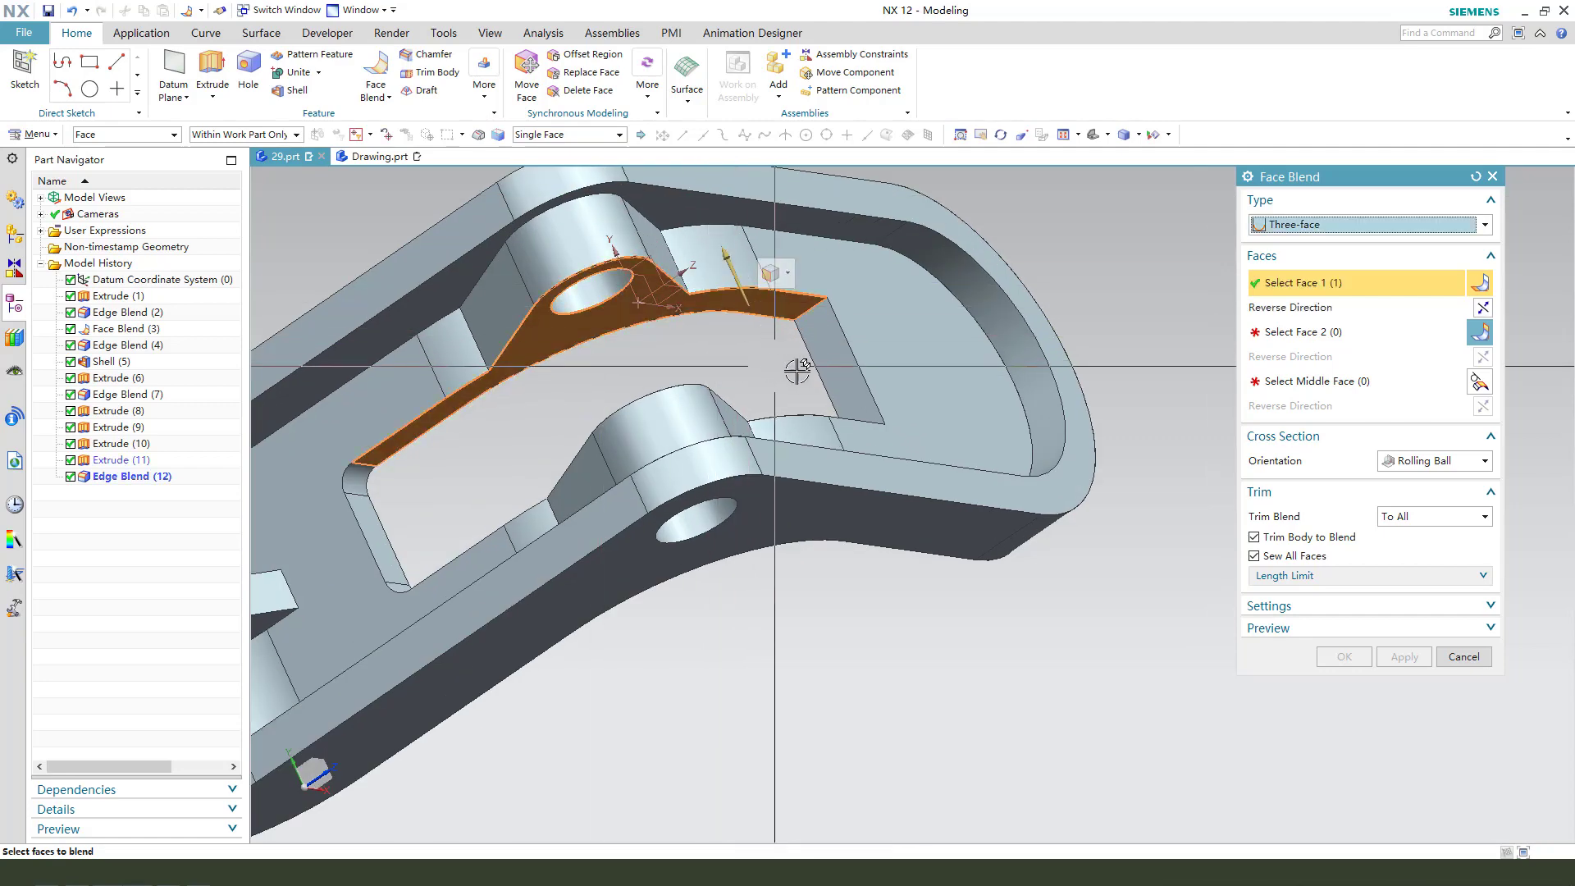
{"action": "left_click", "coordinate": [1317, 336]}
{"action": "middle_click_drag", "start_coordinate": [767, 387], "coordinate": [828, 439]}
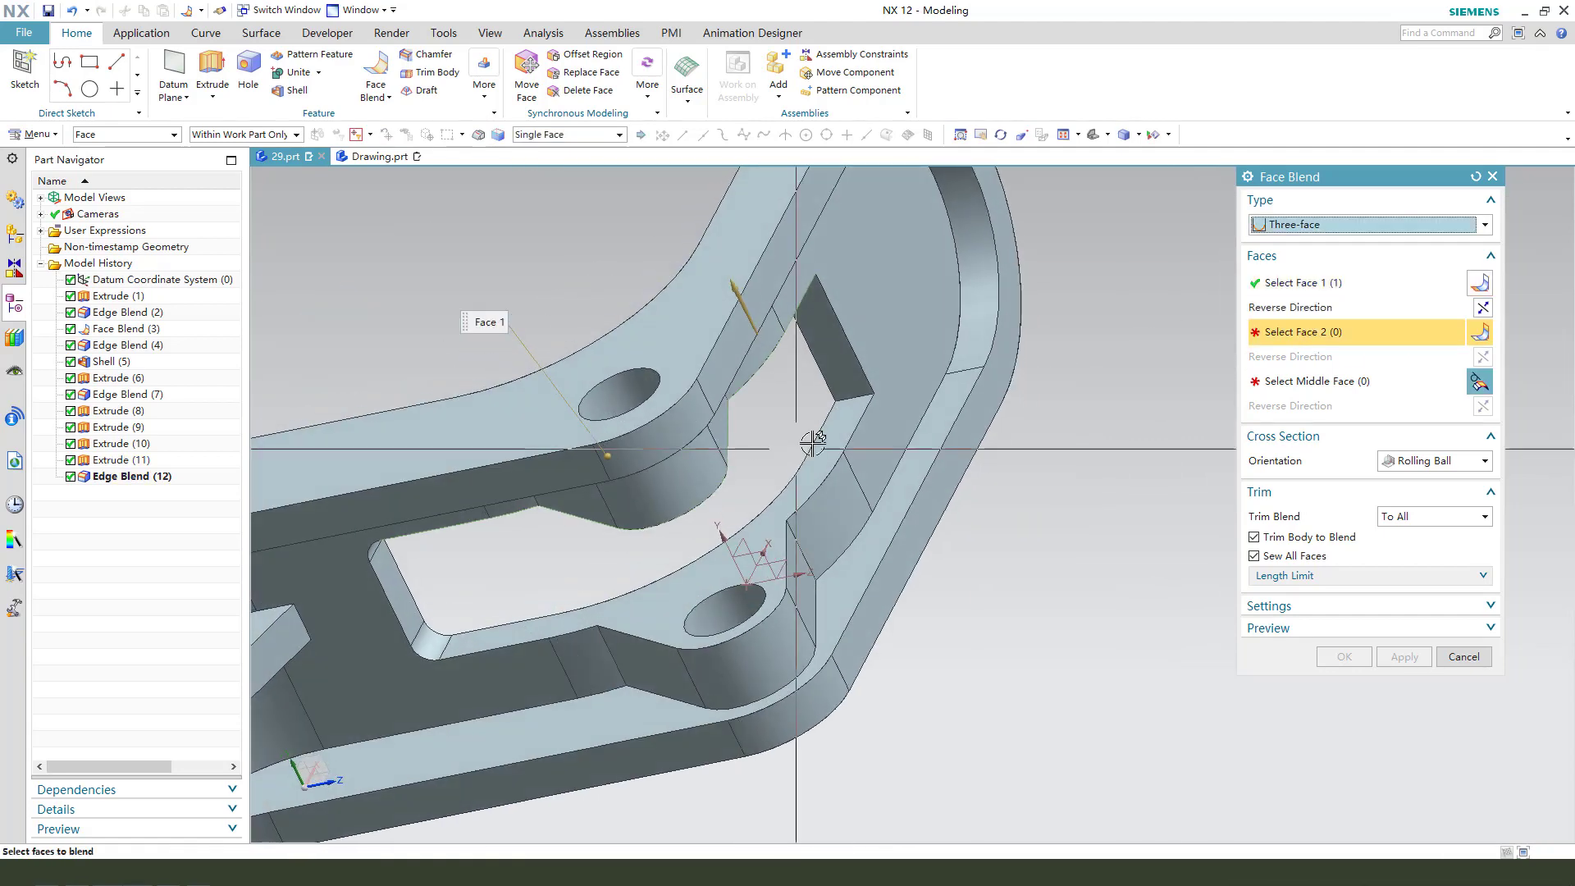
{"action": "left_click", "coordinate": [833, 435]}
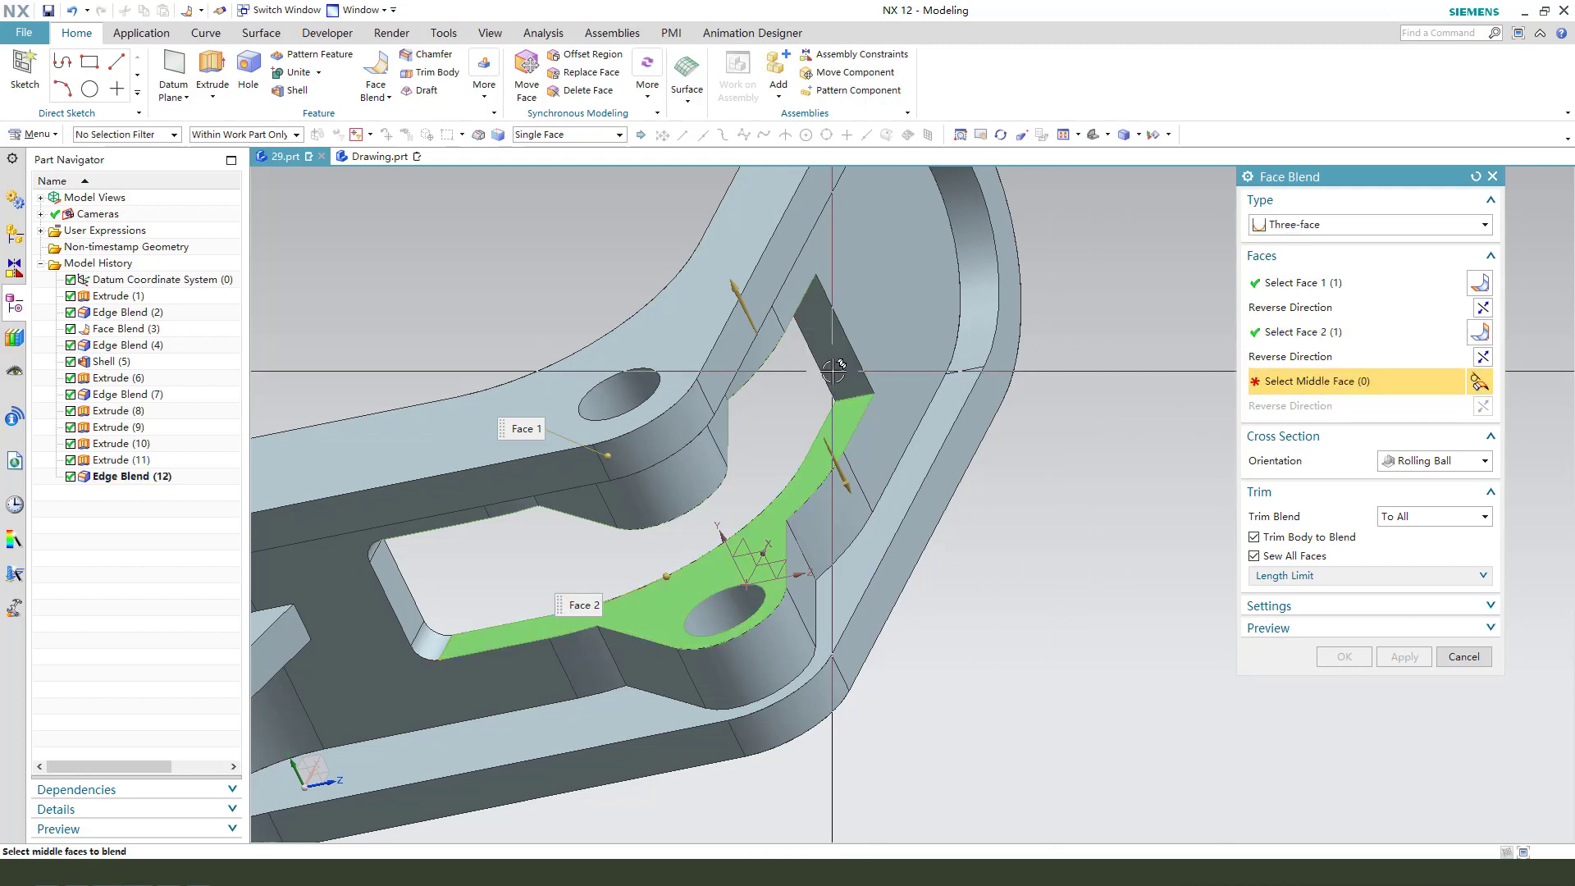
{"action": "left_click", "coordinate": [835, 341]}
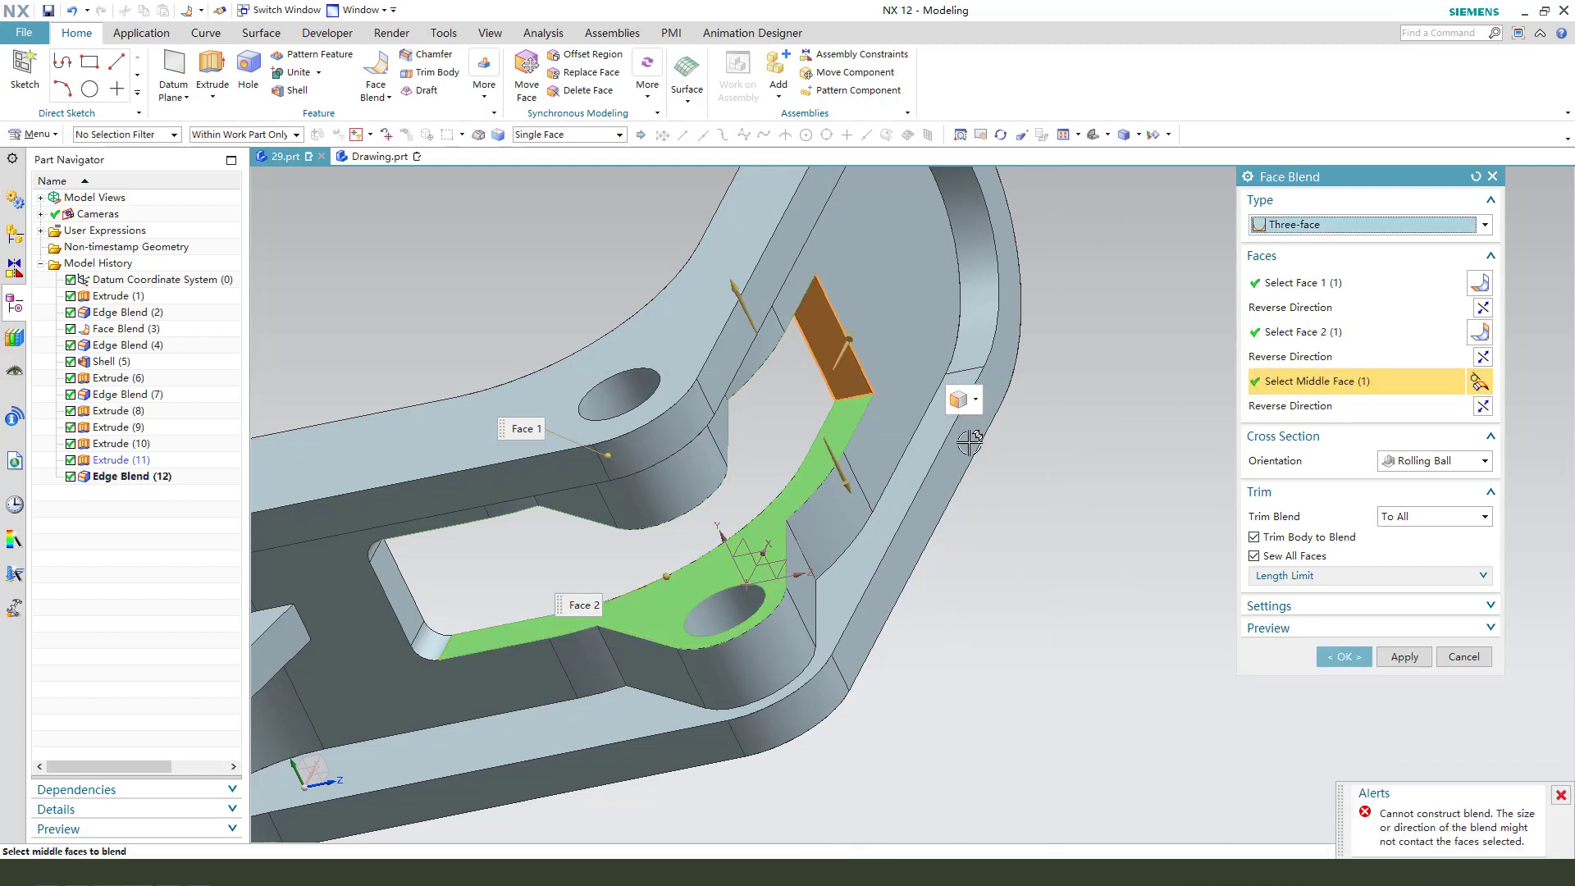
Reverse the directions of all three selected faces towards the window's interior and complete the face blend to fully round that end
{"action": "double_click", "coordinate": [851, 342]}
{"action": "middle_click_drag", "start_coordinate": [935, 500], "coordinate": [829, 386]}
{"action": "double_click", "coordinate": [668, 238]}
{"action": "double_click", "coordinate": [803, 426]}
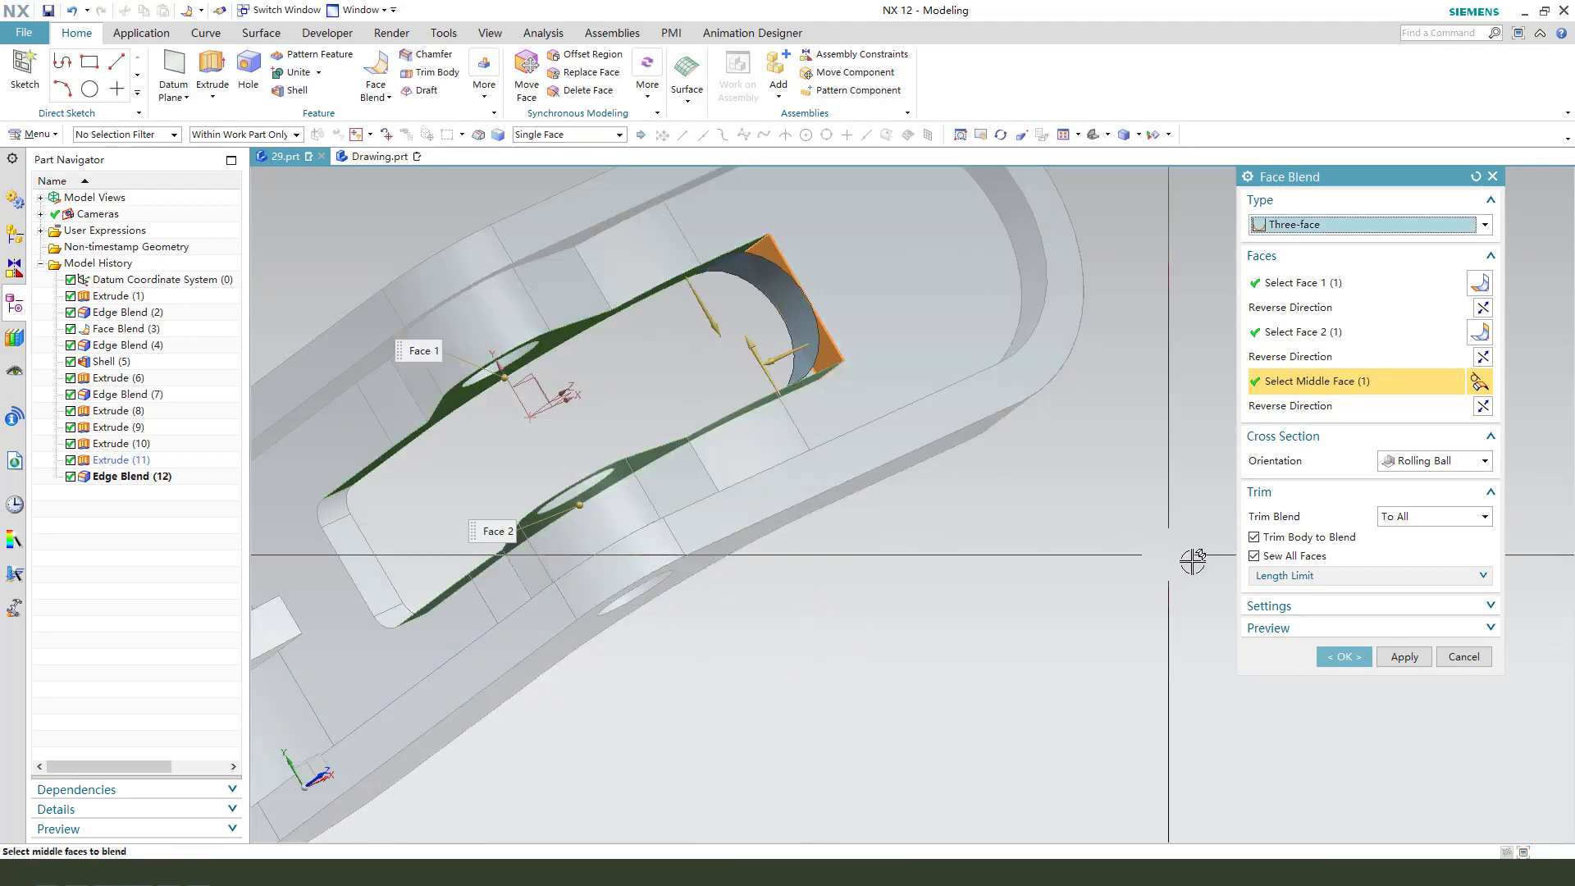
{"action": "left_click", "coordinate": [1343, 656]}
Subtract a simple 10 mm diameter hole with depth limit Until Next at the arc centre of the upper arm's rounded end
{"action": "middle_click_drag", "start_coordinate": [984, 490], "coordinate": [932, 446]}
{"action": "scroll", "coordinate": [981, 492], "scroll_direction": "up", "scroll_amount": 3}
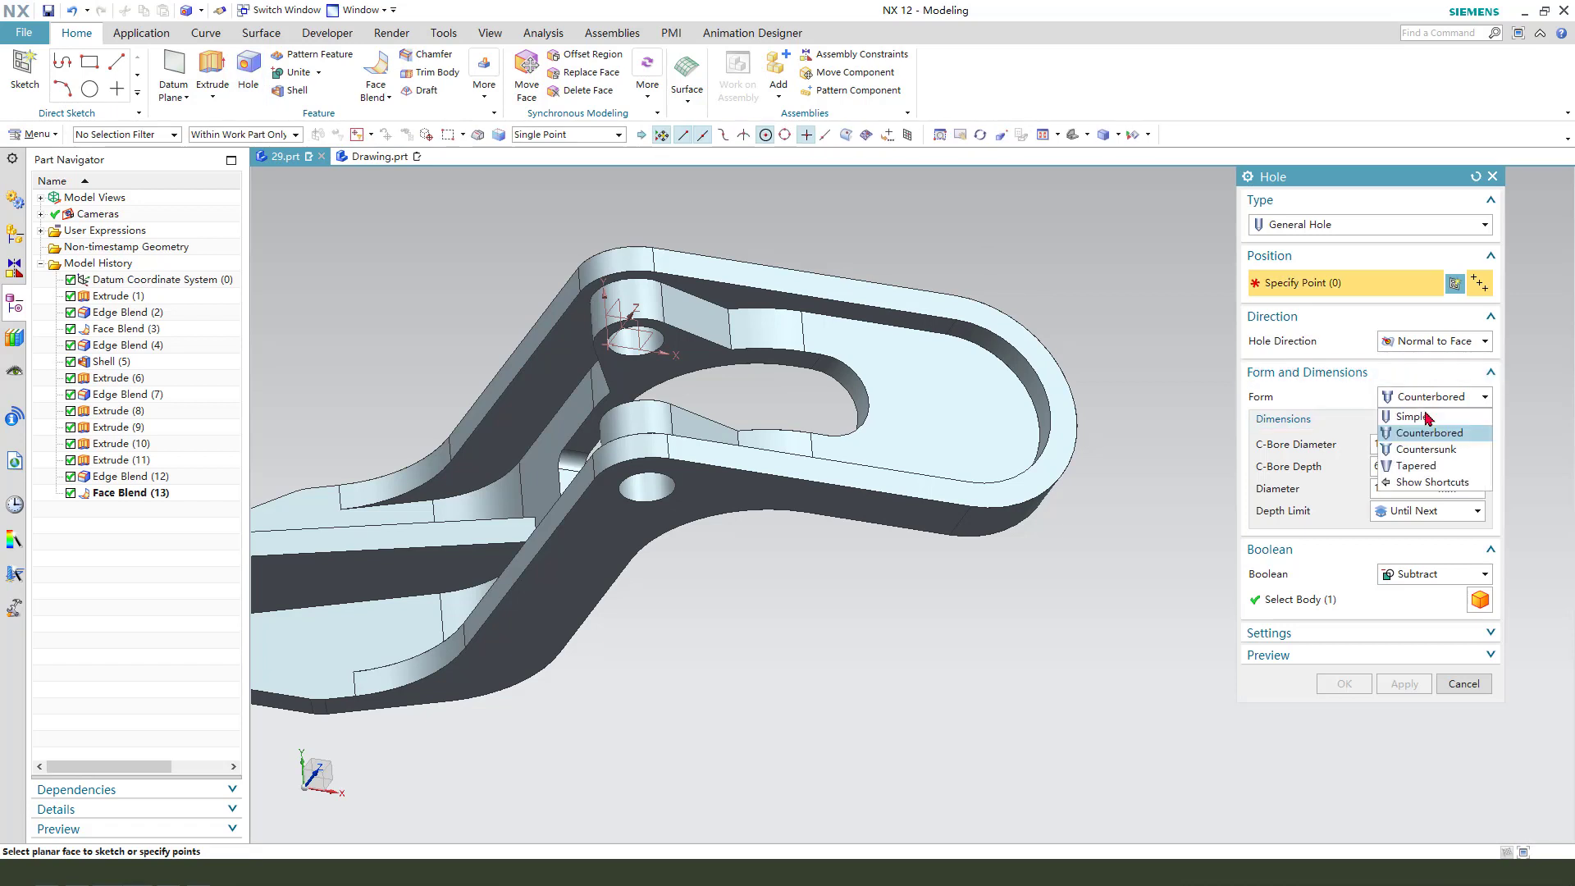
{"action": "left_click", "coordinate": [1414, 416]}
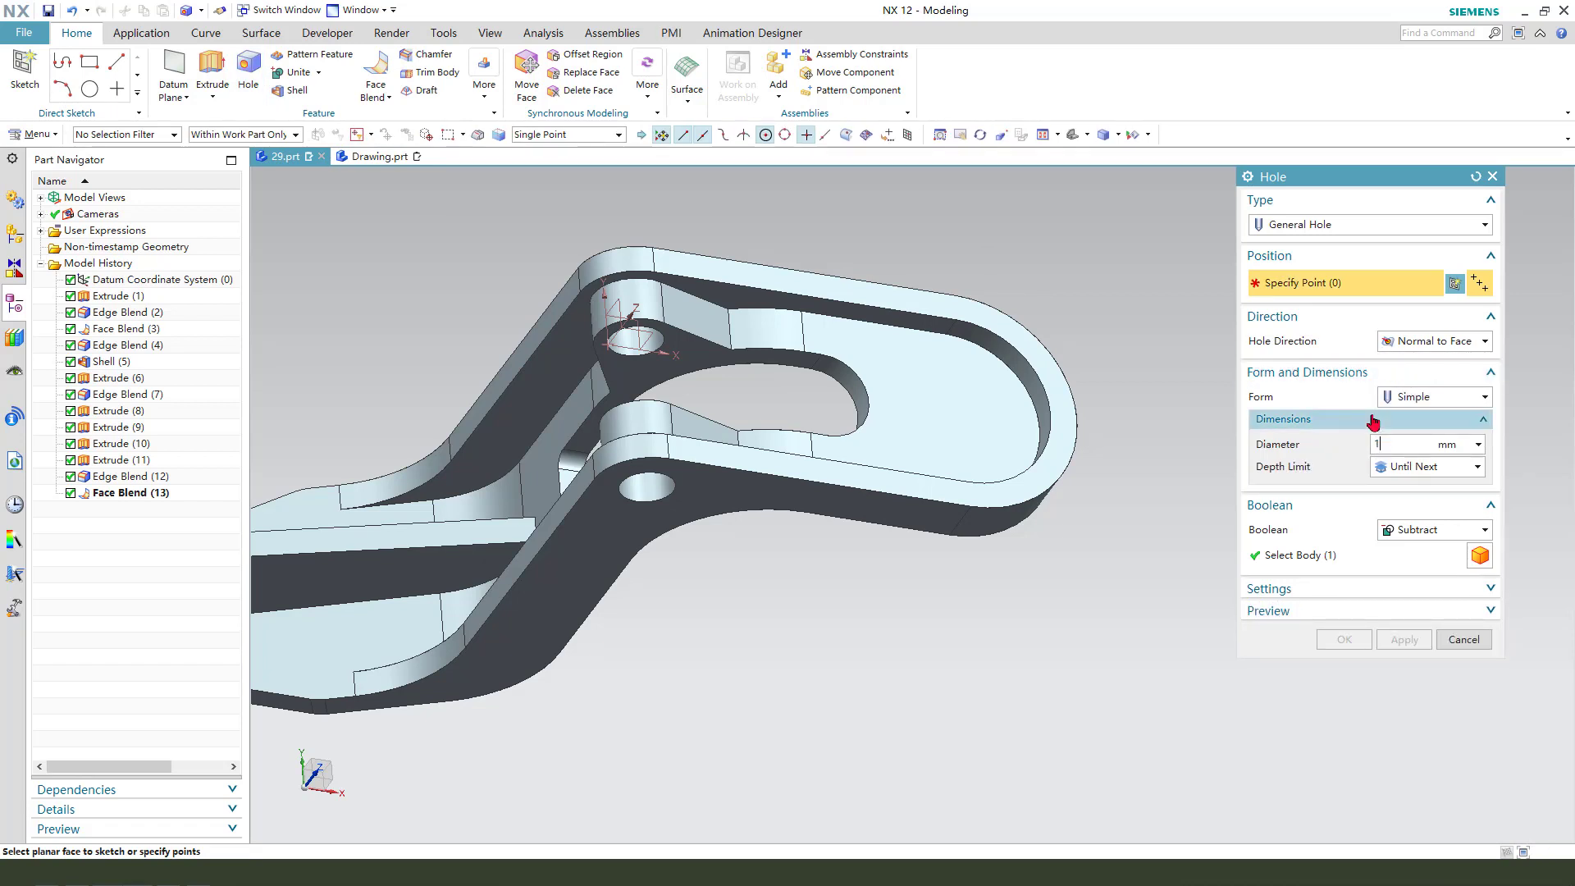
{"action": "left_click", "coordinate": [1017, 376]}
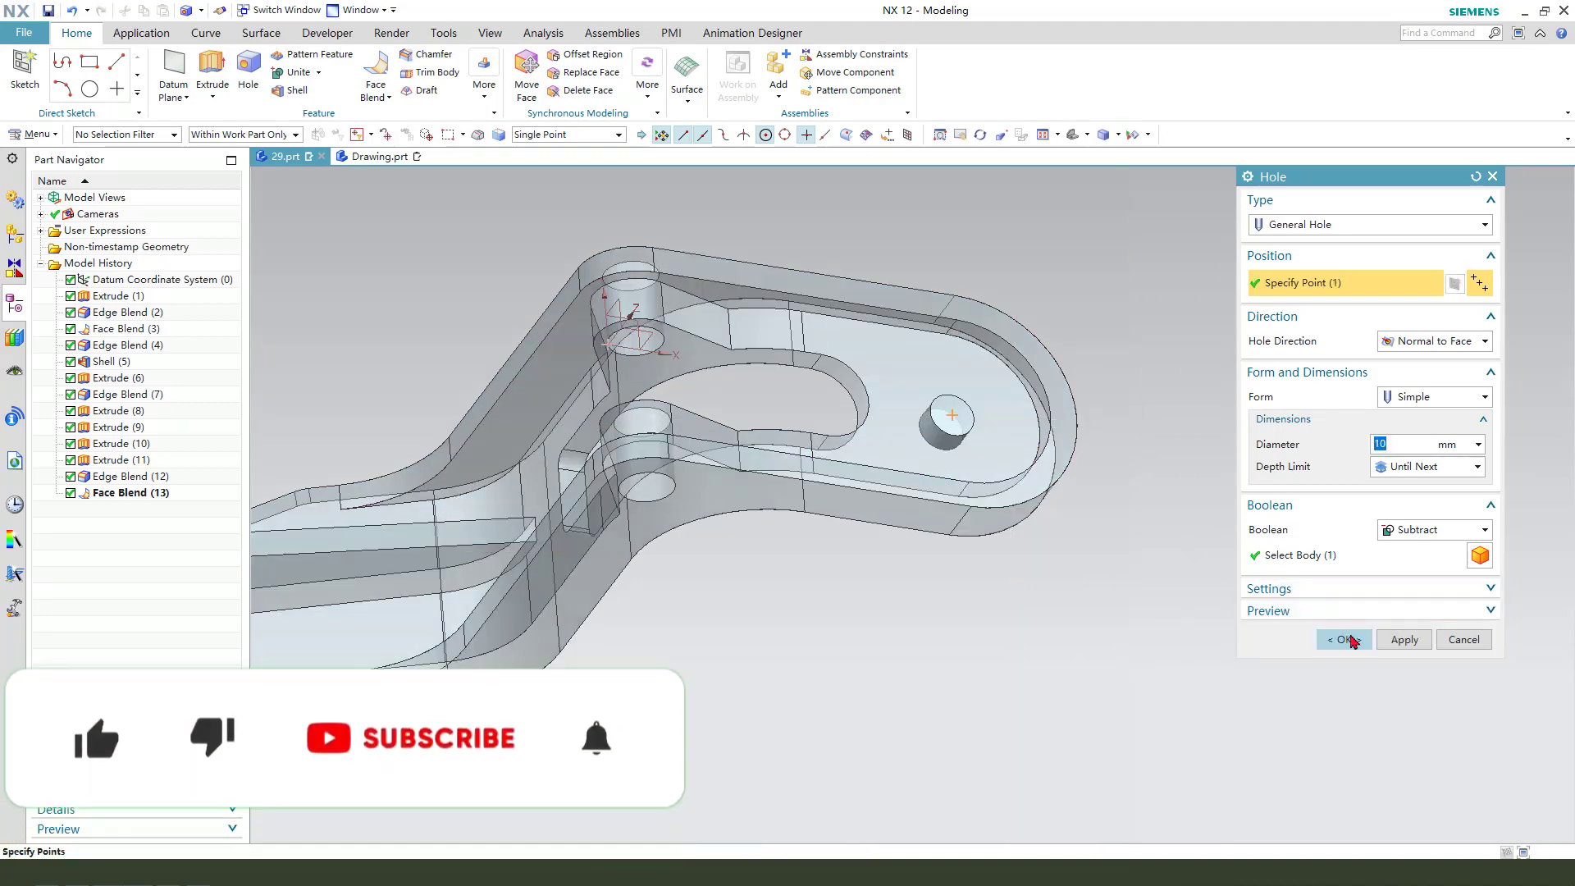
{"action": "left_click", "coordinate": [1343, 639]}
Change the display colour of the whole bracket body to bright green
{"action": "mouse_move", "coordinate": [1155, 478]}
{"action": "middle_mouse_down"}
{"action": "mouse_move", "coordinate": [1111, 396]}
{"action": "mouse_move", "coordinate": [1157, 468]}
{"action": "mouse_move", "coordinate": [1136, 460]}
{"action": "middle_mouse_up"}
{"action": "middle_click_drag", "start_coordinate": [841, 370], "coordinate": [820, 503]}
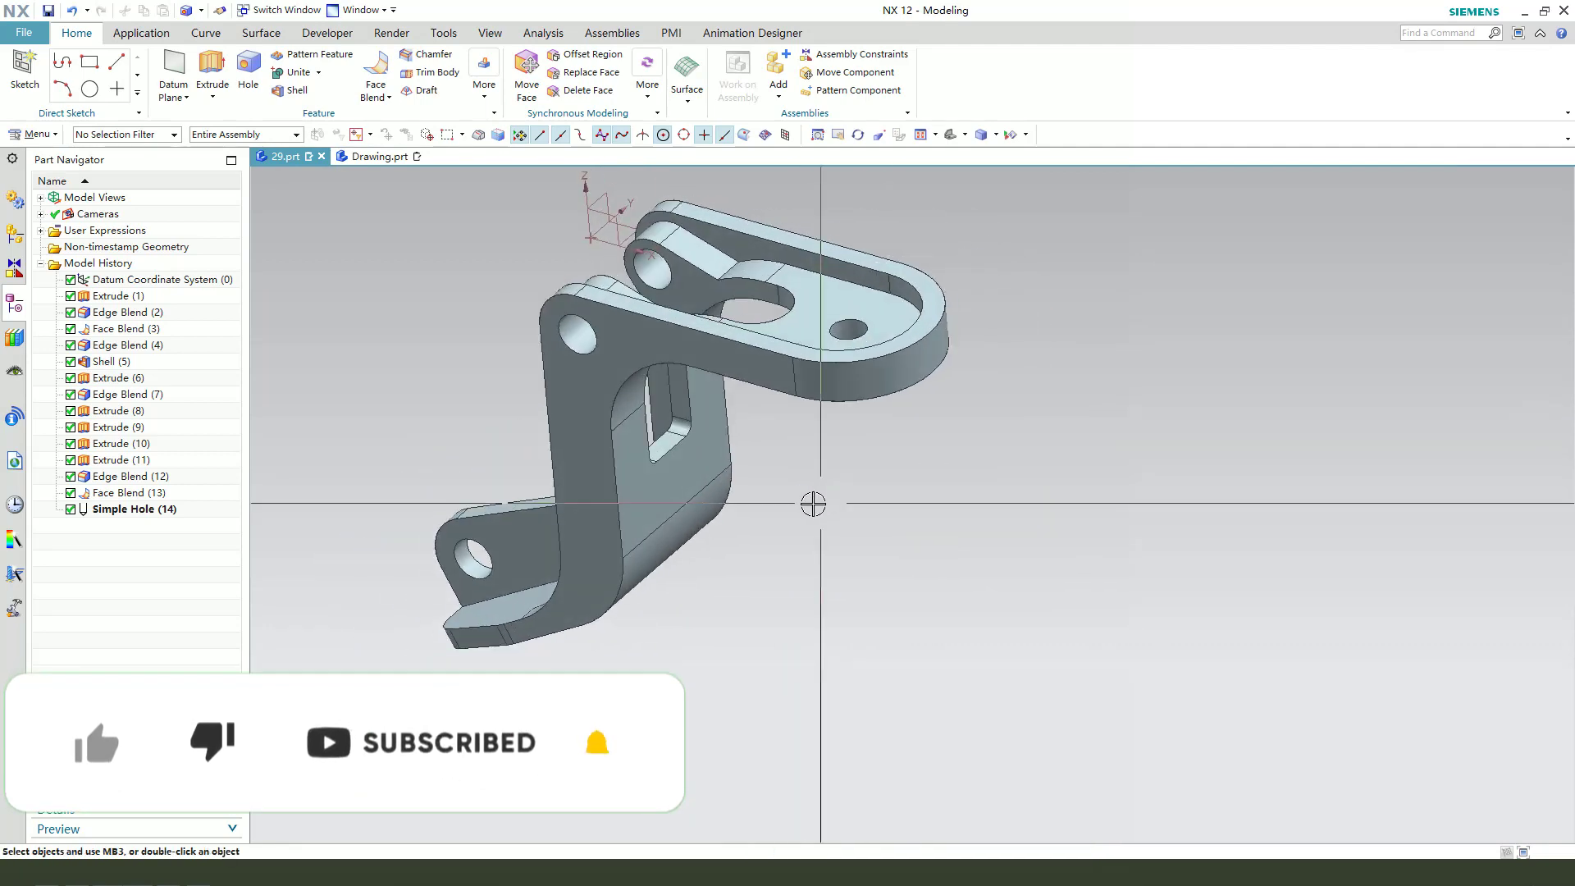
{"action": "scroll", "coordinate": [785, 500], "scroll_direction": "down", "scroll_amount": 2}
{"action": "key", "text": "ctrl+j"}
{"action": "left_click", "coordinate": [802, 359]}
{"action": "middle_click", "coordinate": [1044, 386]}
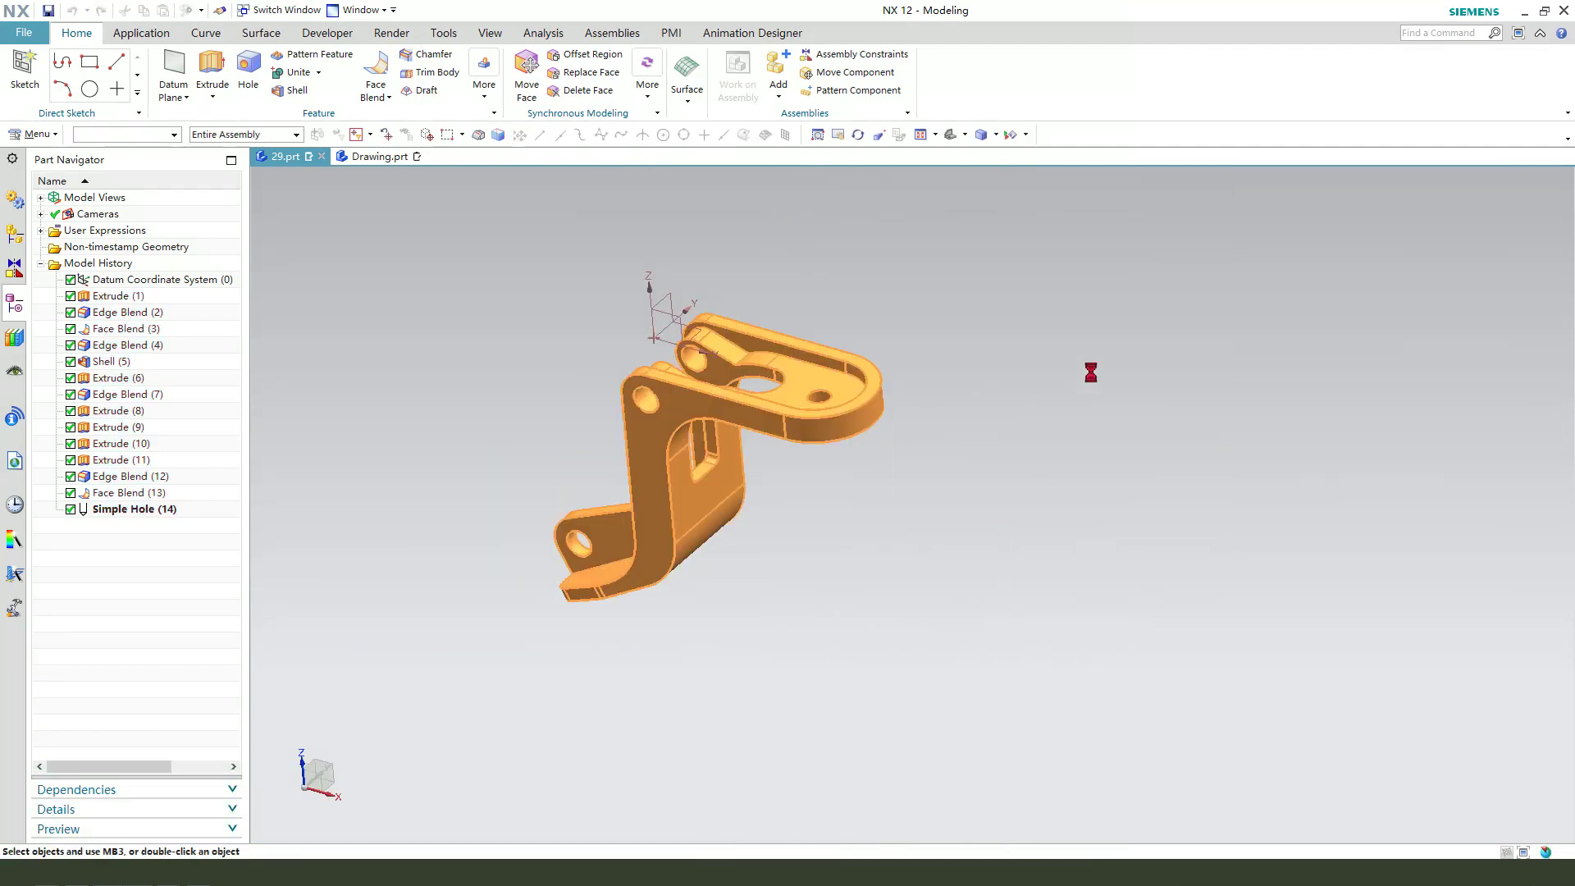
{"action": "left_click", "coordinate": [1433, 273]}
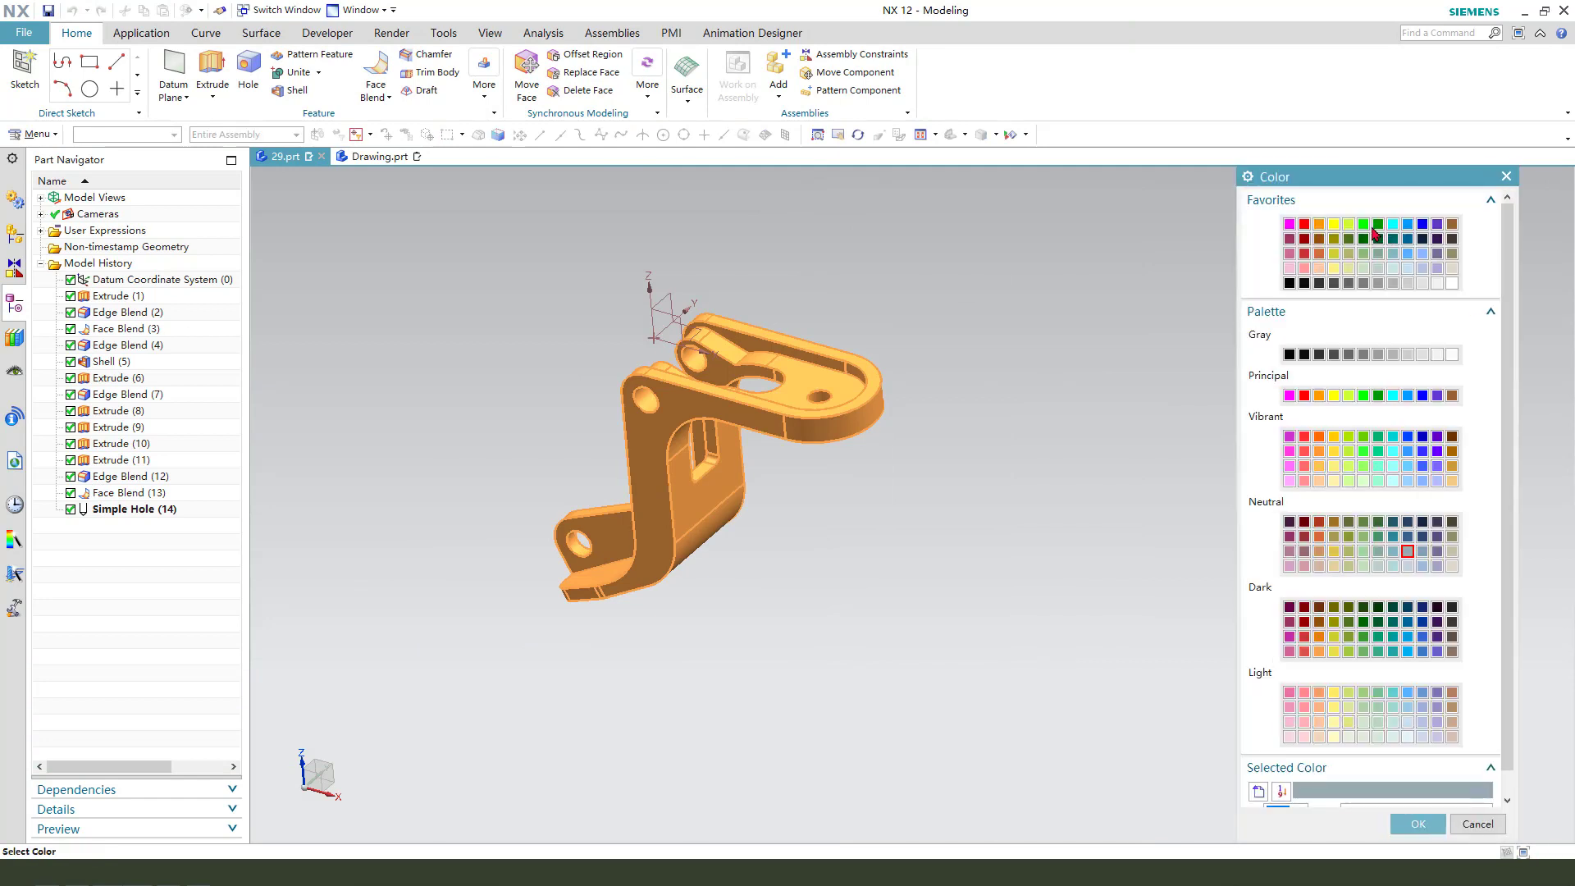
{"action": "middle_click", "coordinate": [1044, 465]}
{"action": "middle_click", "coordinate": [1045, 465]}
Hide the datum coordinate system and inspect the finished bracket from several sides
{"action": "left_click", "coordinate": [646, 288]}
{"action": "key", "text": "ctrl+b"}
{"action": "scroll", "coordinate": [734, 425], "scroll_direction": "up", "scroll_amount": 3}
{"action": "middle_click_drag", "start_coordinate": [735, 425], "coordinate": [640, 593]}
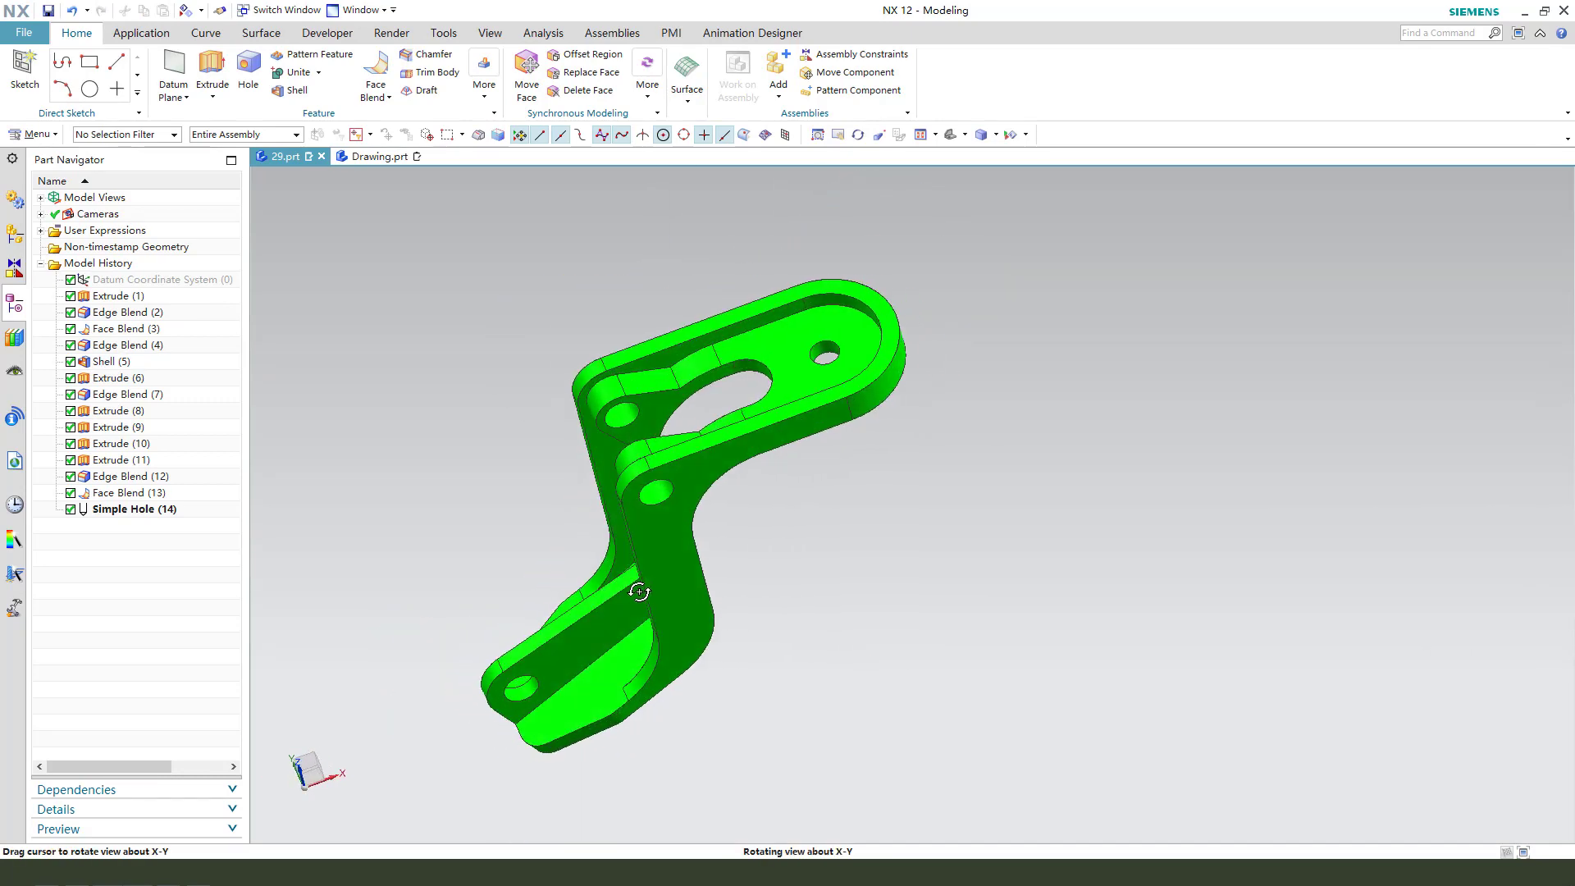
{"action": "mouse_move", "coordinate": [715, 537]}
{"action": "middle_mouse_down"}
{"action": "mouse_move", "coordinate": [872, 520]}
{"action": "mouse_move", "coordinate": [826, 514]}
{"action": "mouse_move", "coordinate": [702, 546]}
{"action": "middle_mouse_up"}
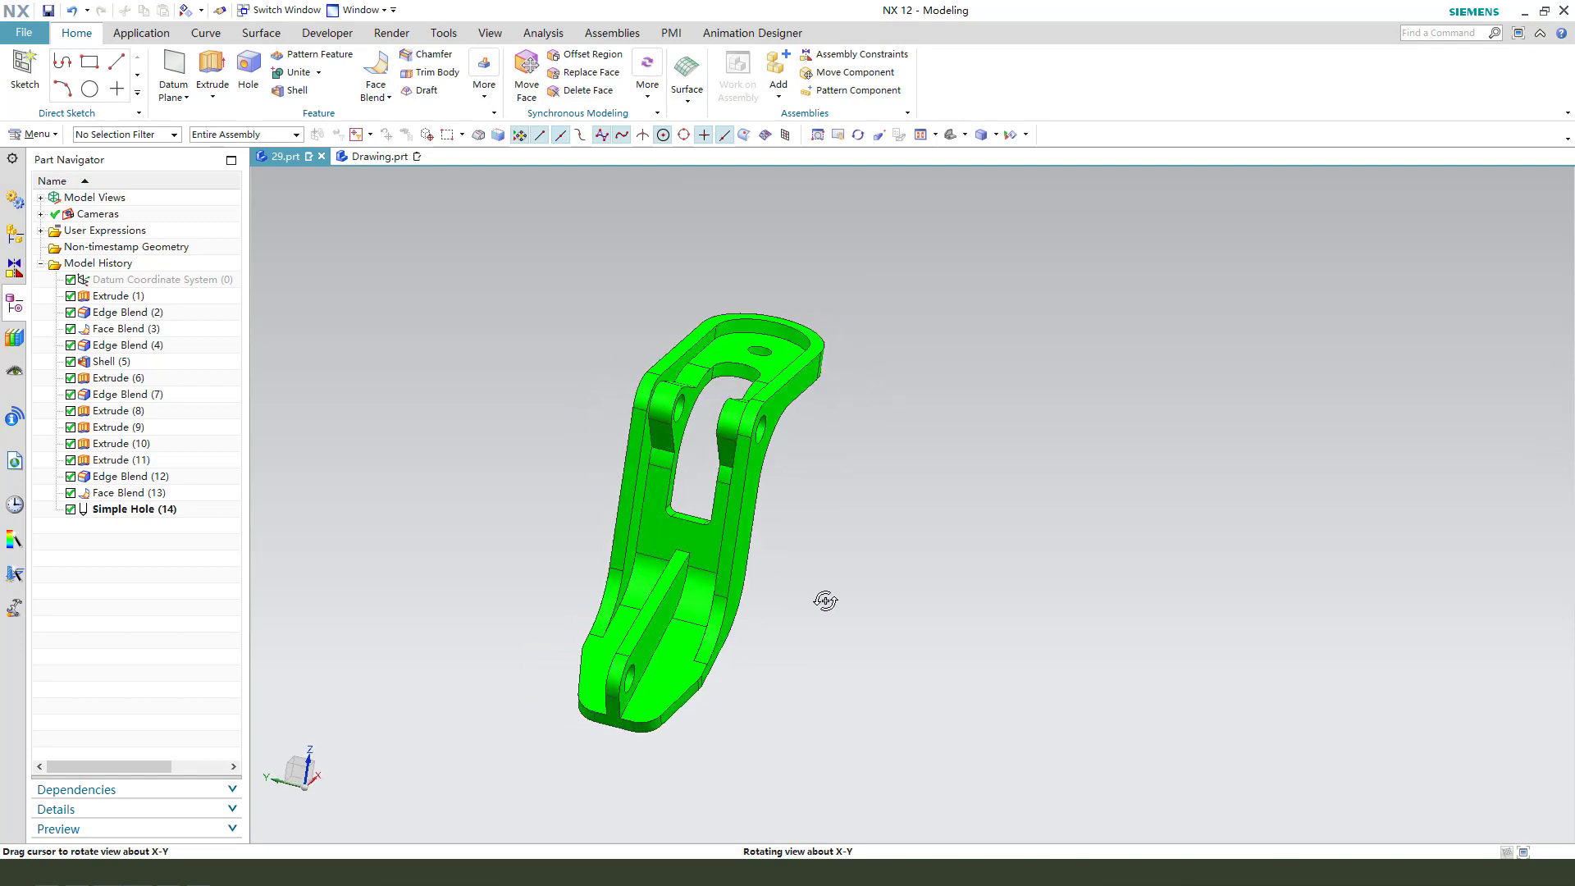
{"action": "middle_click_drag", "start_coordinate": [812, 579], "coordinate": [634, 499]}
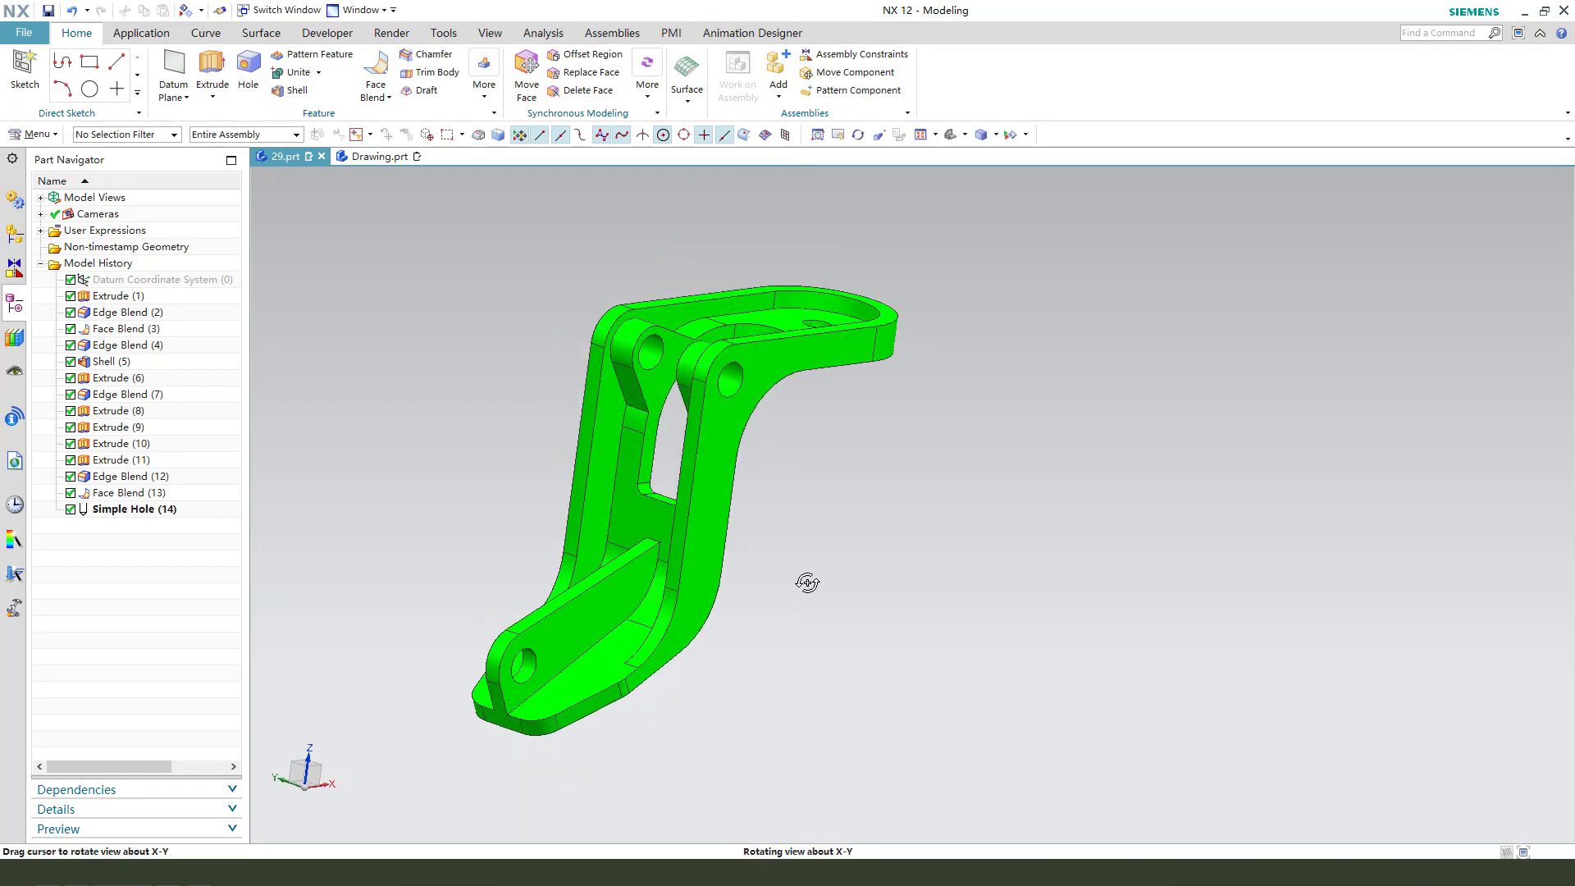